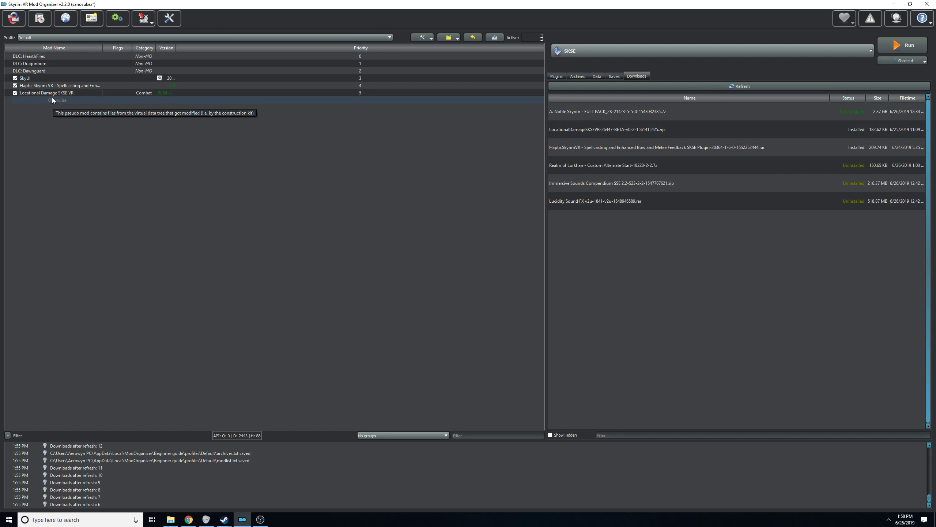
Reinstall the downloaded LocationalDamageSKSEVR archive as Locational Damage SKSE VR, merging it with the existing mod.
{"action": "double_click", "coordinate": [610, 130]}
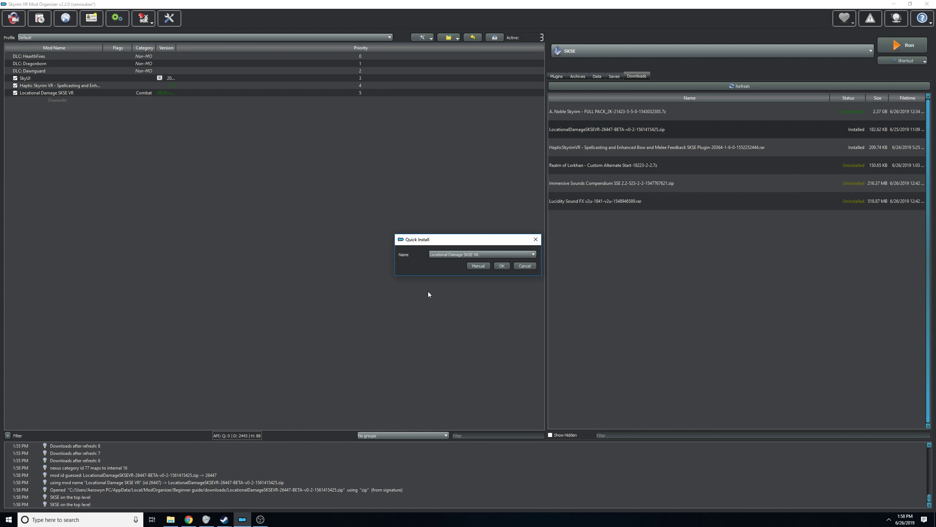
{"action": "left_click", "coordinate": [502, 266]}
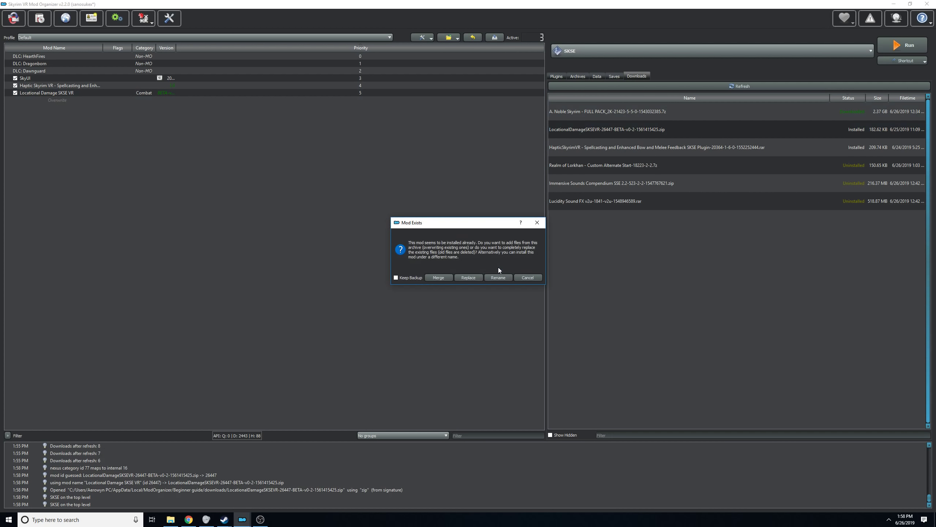
{"action": "left_click", "coordinate": [433, 278]}
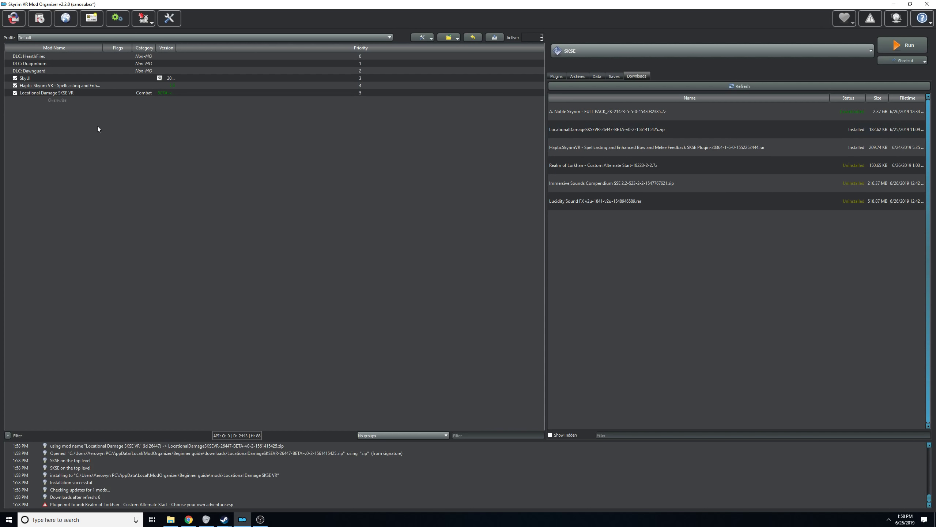
Open LocationalDamage.ini from the SKSE\Plugins subfolder of the Locational Damage SKSE VR mod's folder.
{"action": "right_click", "coordinate": [48, 92]}
{"action": "left_click", "coordinate": [20, 166]}
{"action": "right_click", "coordinate": [60, 95]}
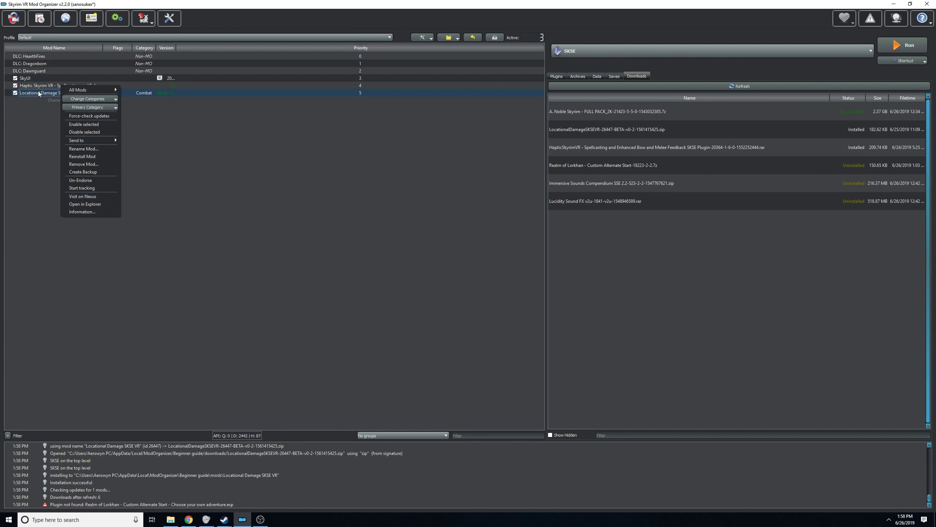
{"action": "left_click", "coordinate": [83, 204]}
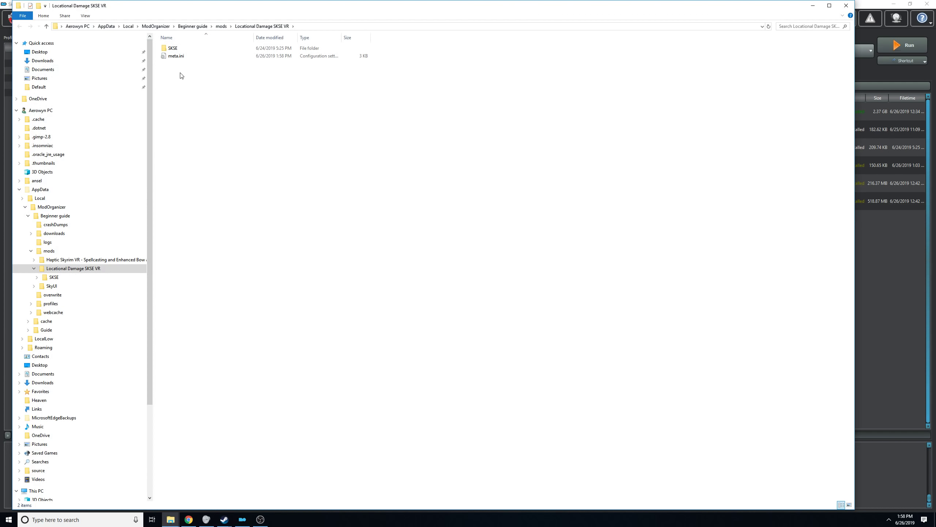
{"action": "double_click", "coordinate": [173, 49]}
{"action": "double_click", "coordinate": [174, 50]}
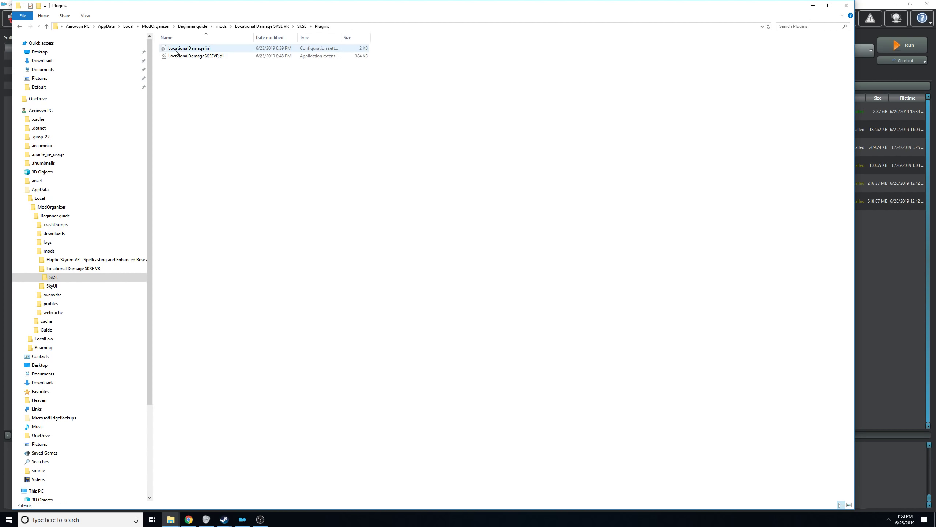
{"action": "double_click", "coordinate": [201, 49]}
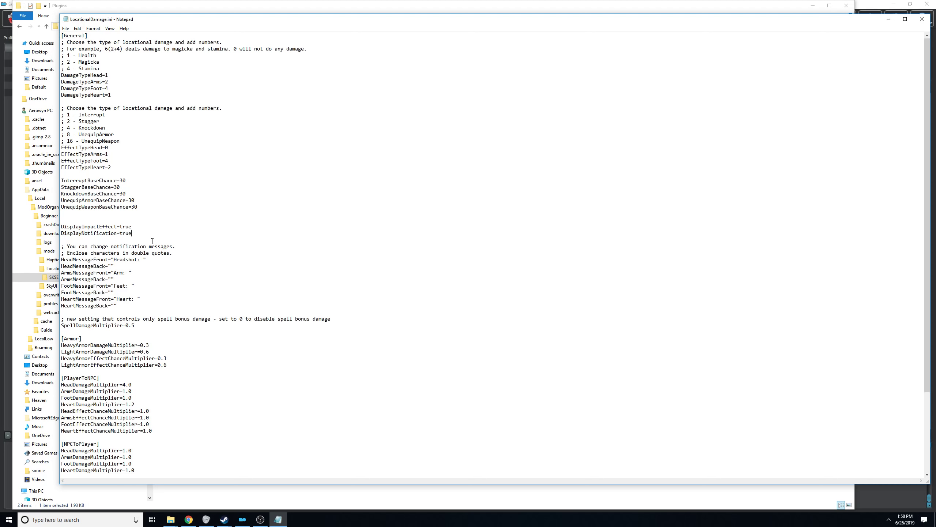
Set DisplayNotification to false in LocationalDamage.ini, save the file and close the Plugins folder window.
{"action": "key", "text": "BackSpace"}
{"action": "key", "text": "BackSpace"}
{"action": "type", "text": "fals"}
{"action": "scroll", "coordinate": [229, 272], "scroll_direction": "down", "scroll_amount": 4}
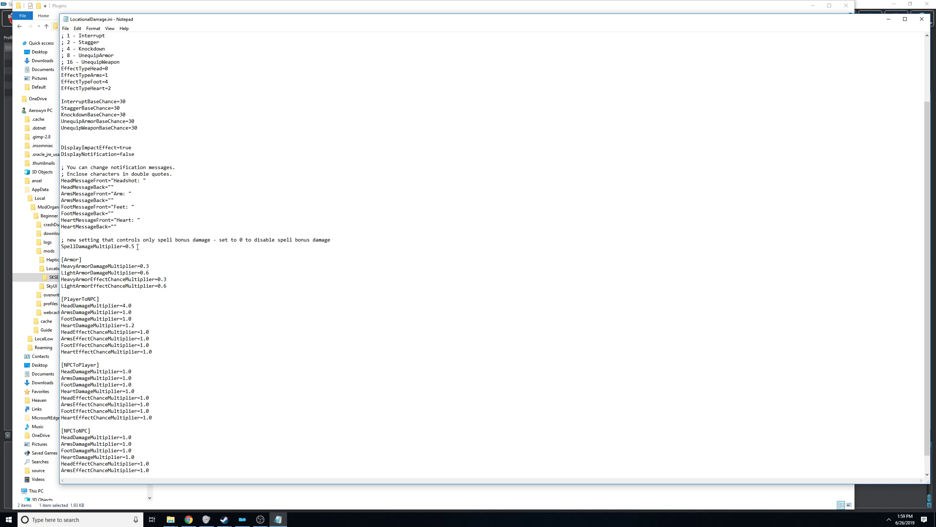
{"action": "mouse_move", "coordinate": [138, 247]}
{"action": "left_mouse_down"}
{"action": "mouse_move", "coordinate": [63, 240]}
{"action": "mouse_move", "coordinate": [135, 247]}
{"action": "left_mouse_up"}
{"action": "left_click", "coordinate": [922, 19]}
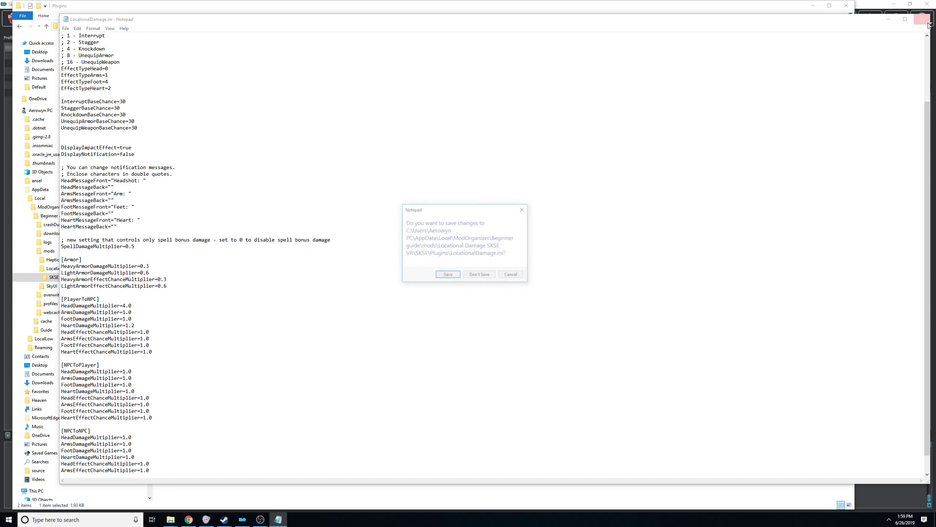
{"action": "left_click", "coordinate": [453, 278]}
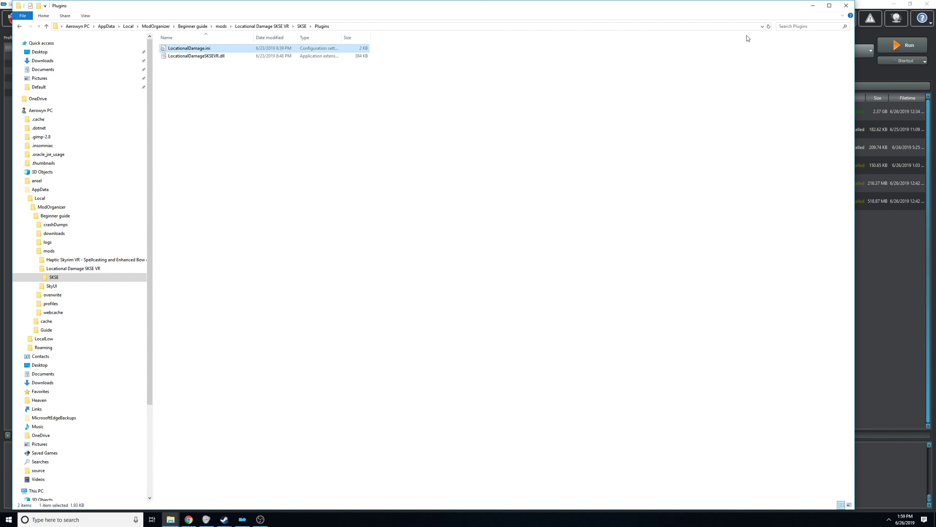
{"action": "left_click", "coordinate": [846, 5]}
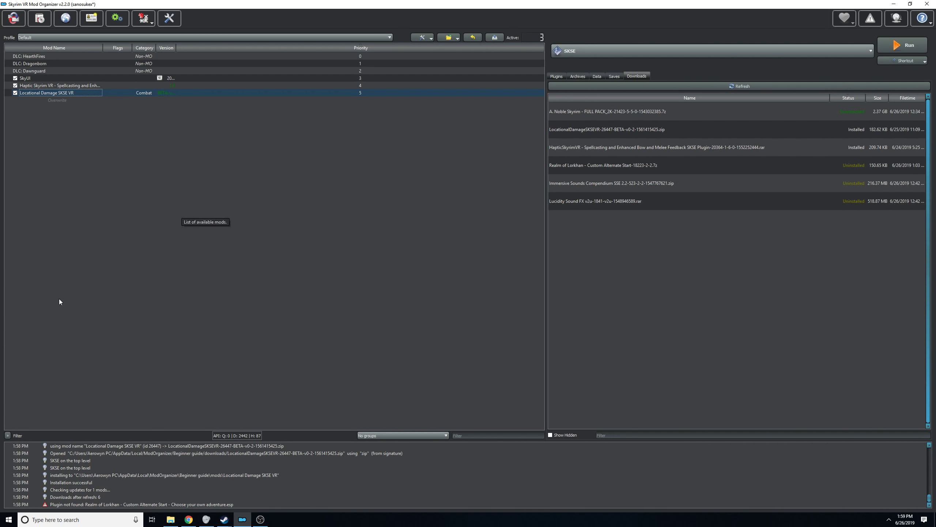
Switch to Chrome, search the Skyrim Special Edition mods on Nexus for "imagin" and open the IMAGINATOR - Visual Control Device page.
{"action": "mouse_move", "coordinate": [187, 523]}
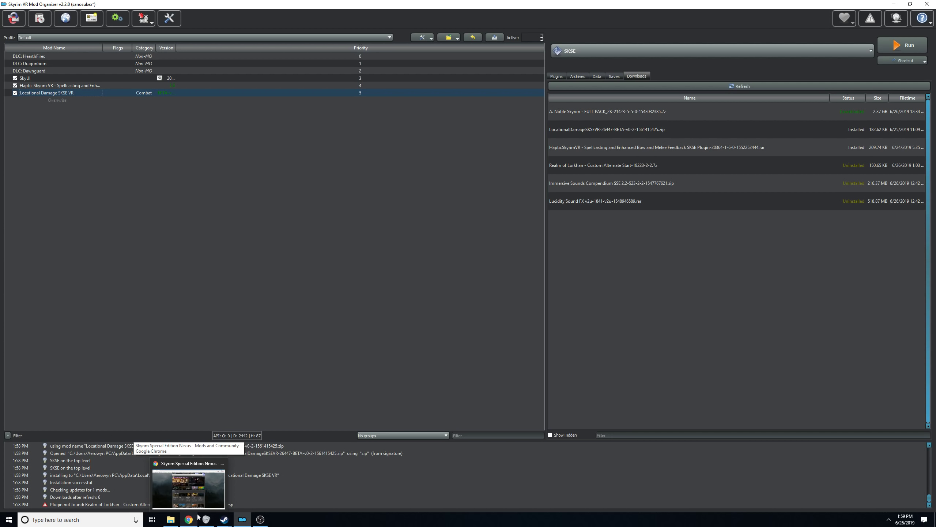
{"action": "left_click", "coordinate": [188, 488]}
{"action": "left_click", "coordinate": [520, 69]}
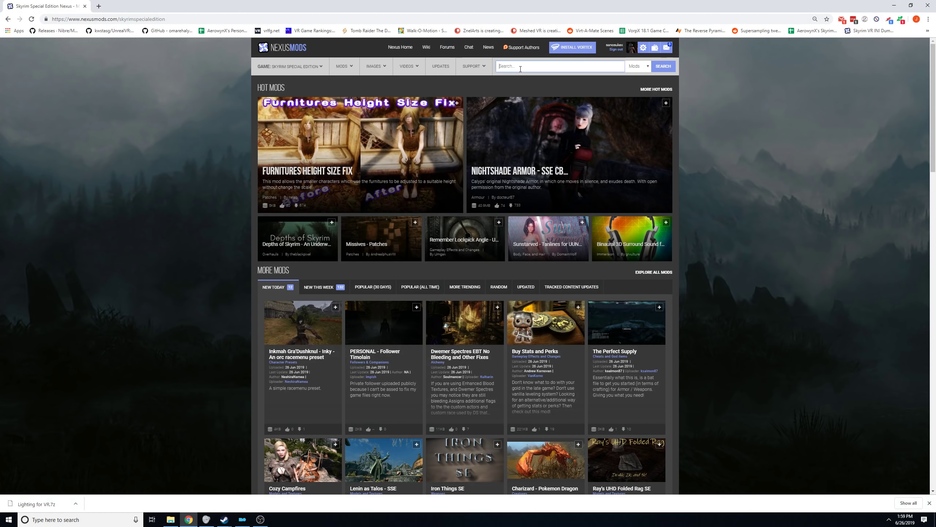
{"action": "type", "text": "imagin"}
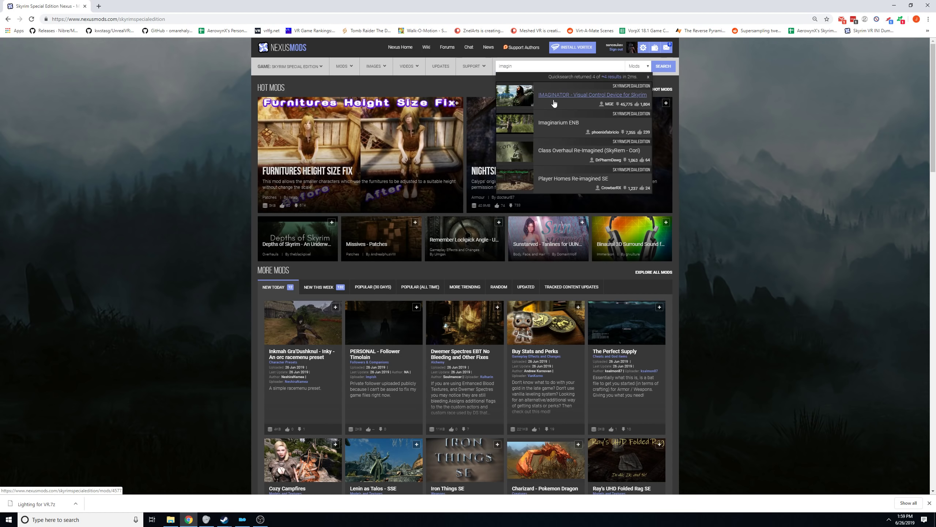
{"action": "left_click", "coordinate": [560, 98]}
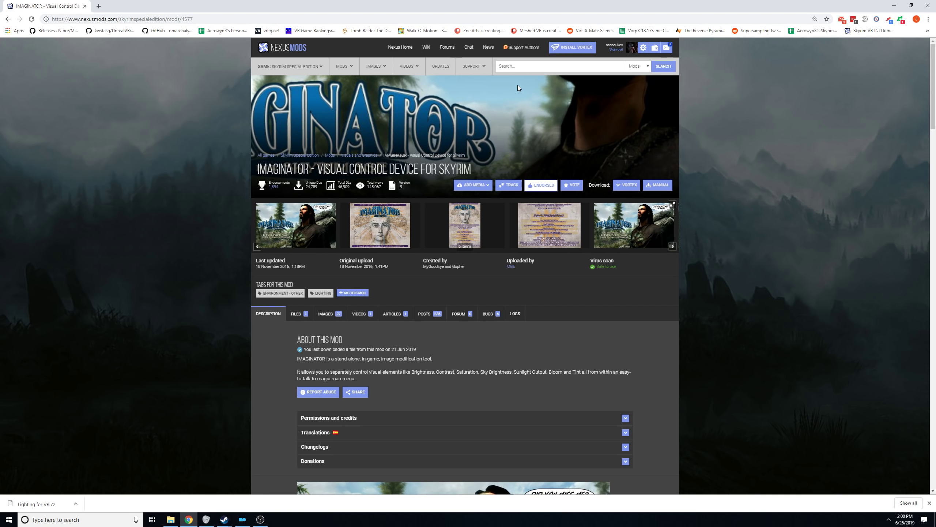
Look over the original Skyrim section of Nexus Mods, and return to the IMAGINATOR page.
{"action": "left_click", "coordinate": [521, 66]}
{"action": "mouse_move", "coordinate": [293, 71]}
{"action": "left_click", "coordinate": [295, 144]}
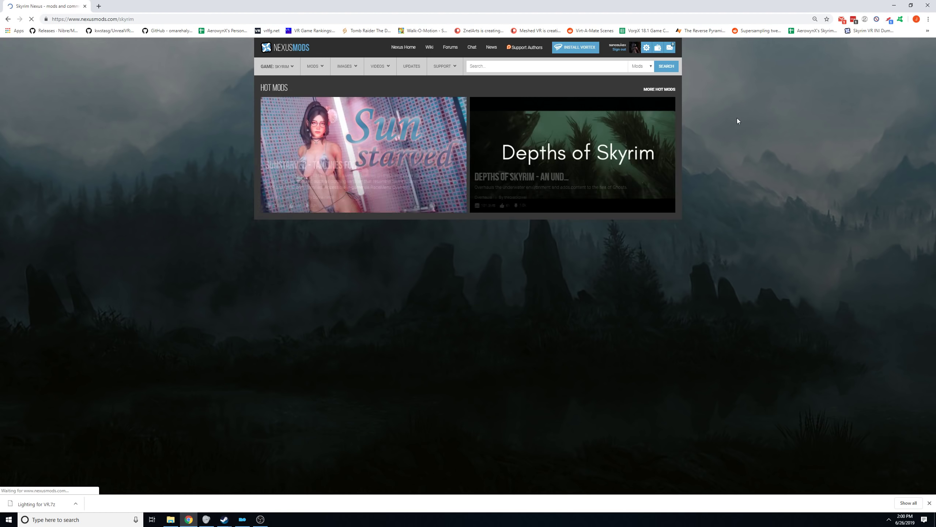
{"action": "scroll", "coordinate": [339, 335], "scroll_direction": "down", "scroll_amount": 4}
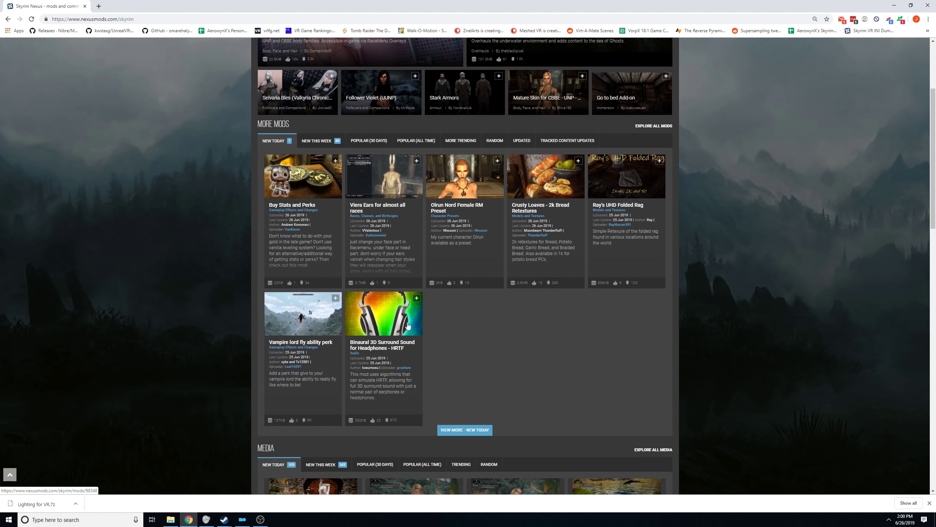
{"action": "left_click", "coordinate": [7, 19]}
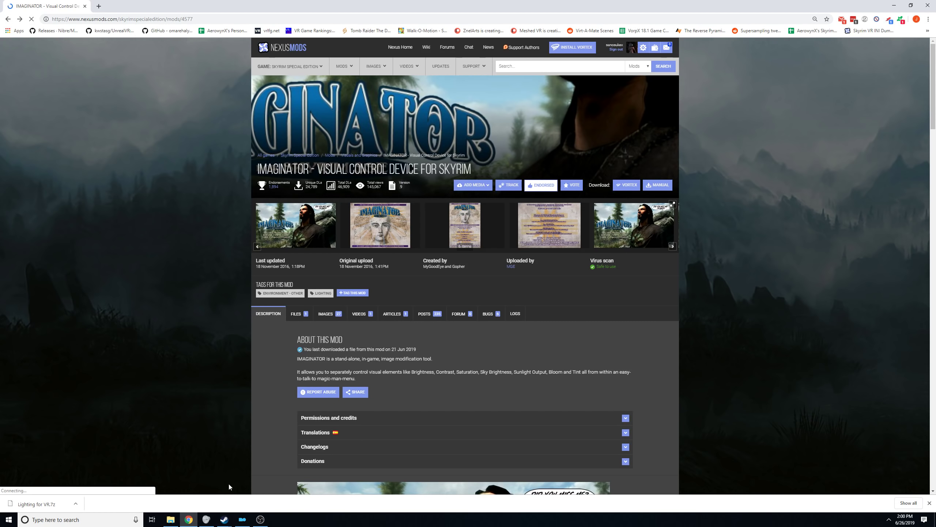
Switch to Mod Organizer and try to install the IMAGINATOR archive from the guide folder in Downloads.
{"action": "left_click", "coordinate": [243, 519]}
{"action": "left_click", "coordinate": [38, 23]}
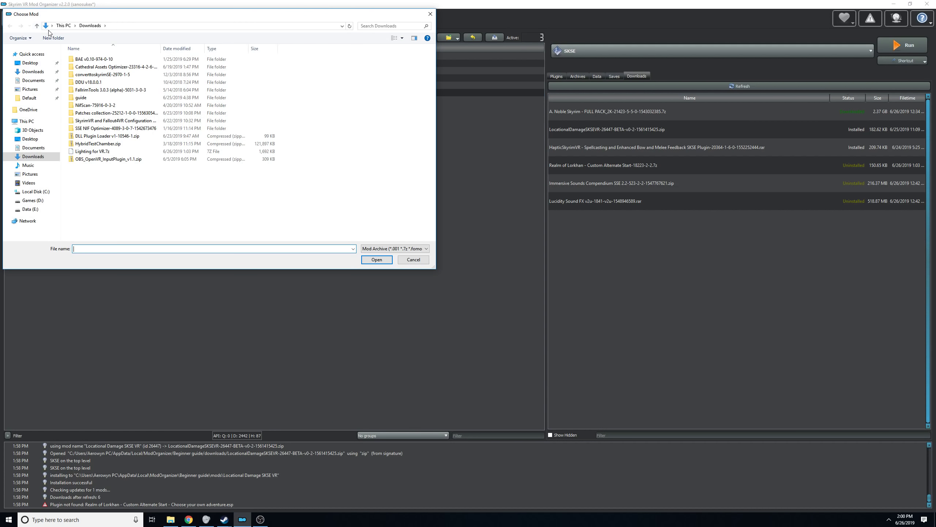
{"action": "double_click", "coordinate": [81, 98]}
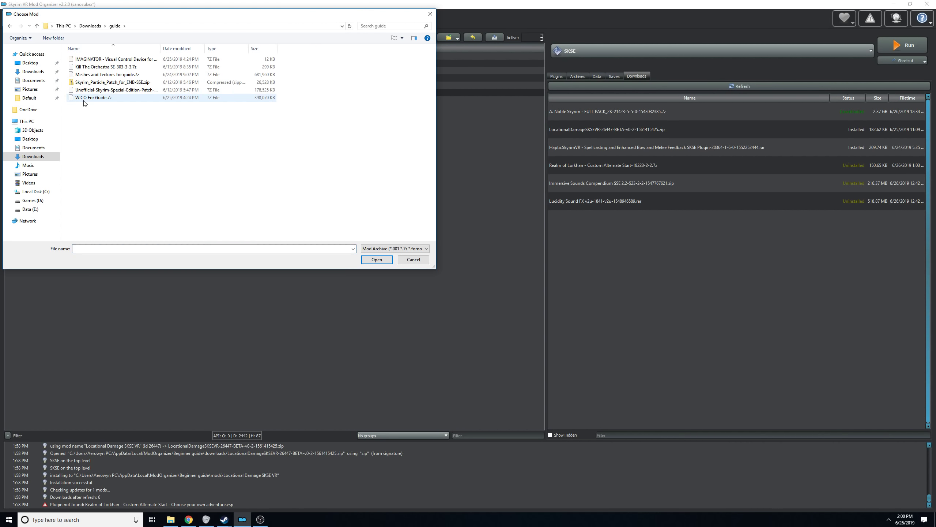
{"action": "left_click_drag", "start_coordinate": [96, 15], "coordinate": [324, 103]}
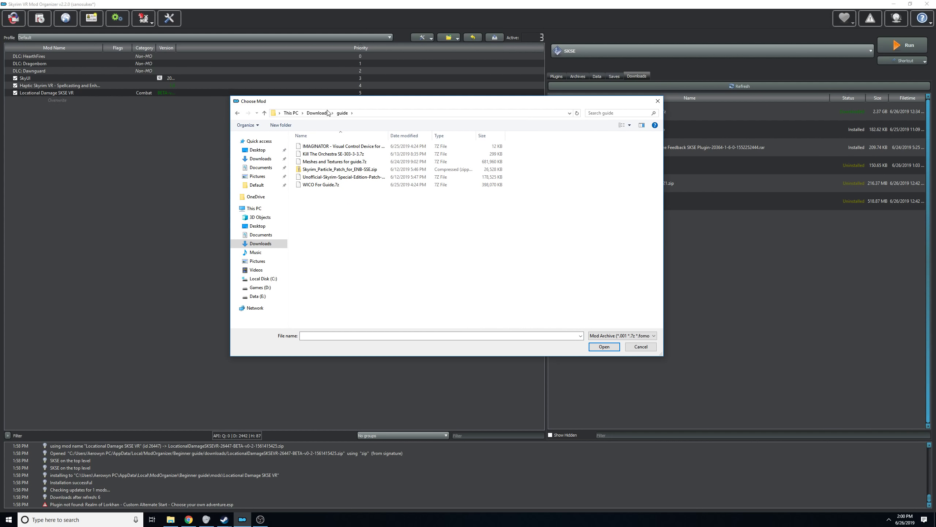
{"action": "double_click", "coordinate": [314, 146]}
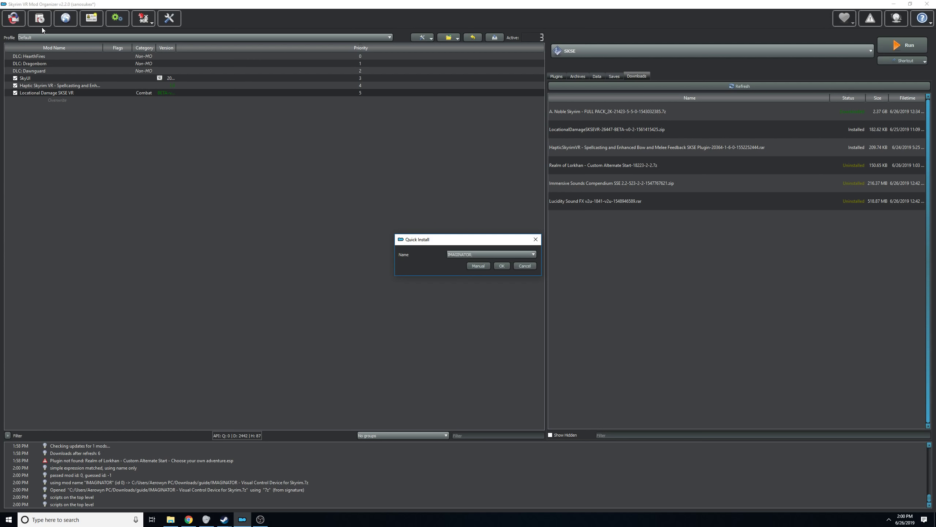
{"action": "left_click", "coordinate": [525, 266]}
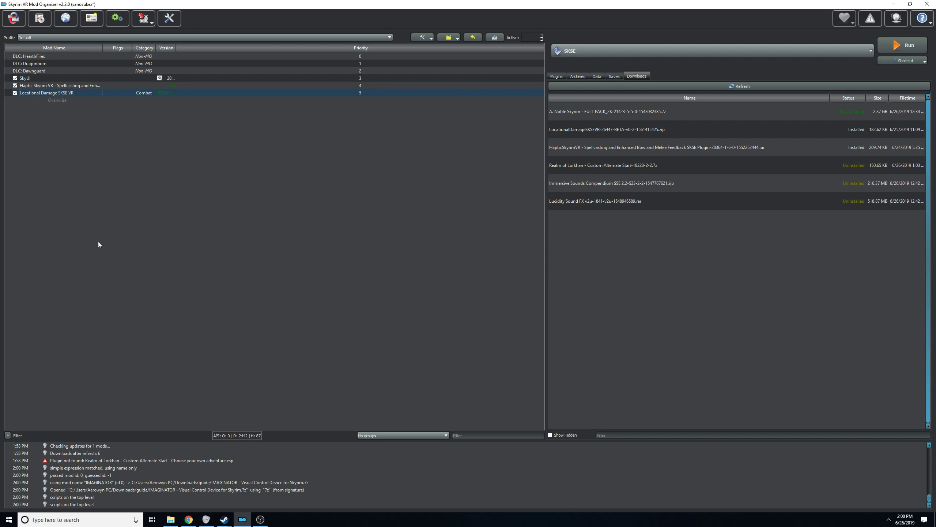
Install the IMAGINATOR archive from the guide folder under the name IMAGINATOR, and enable it, checking the plugin list.
{"action": "left_click", "coordinate": [39, 20]}
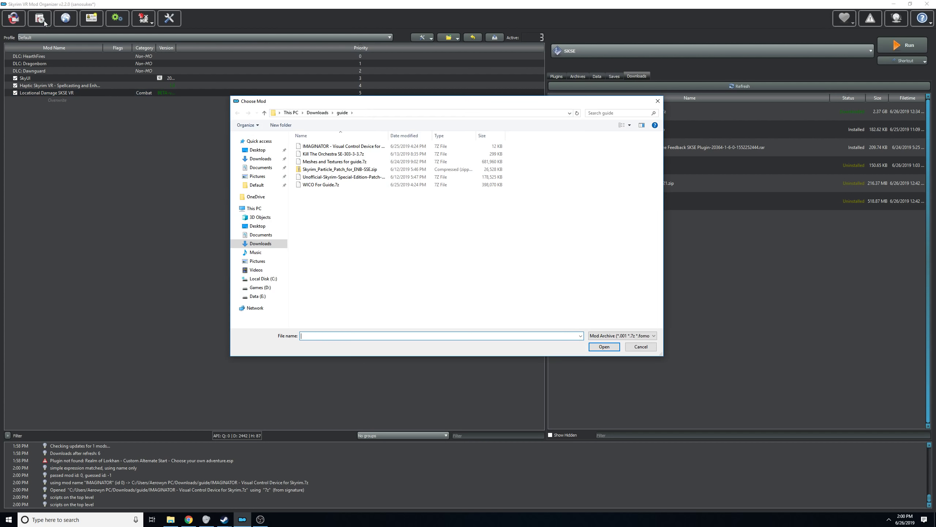
{"action": "double_click", "coordinate": [312, 146]}
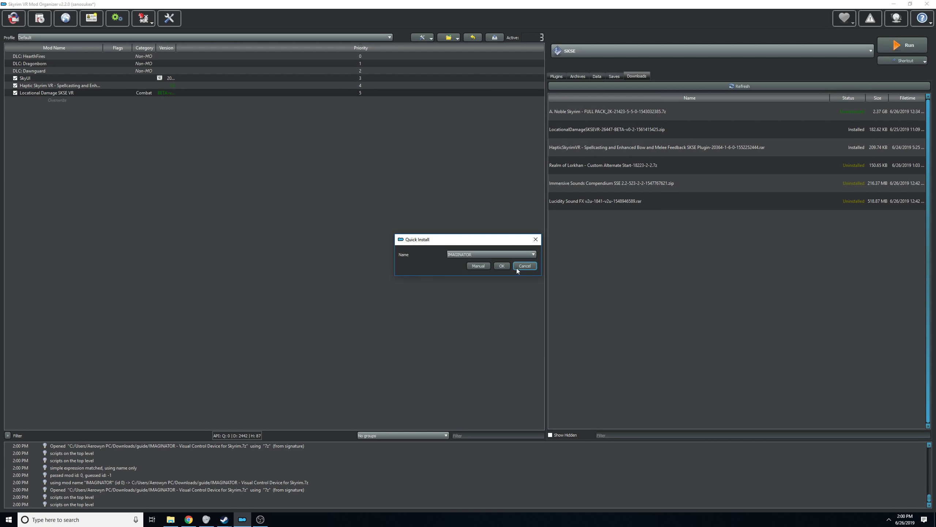
{"action": "left_click", "coordinate": [502, 267]}
{"action": "left_click", "coordinate": [16, 100]}
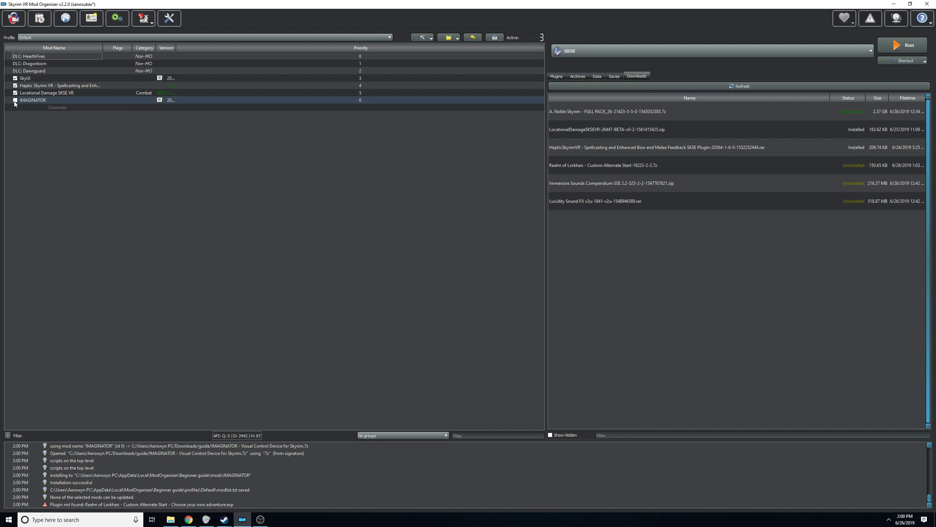
{"action": "left_click", "coordinate": [557, 76]}
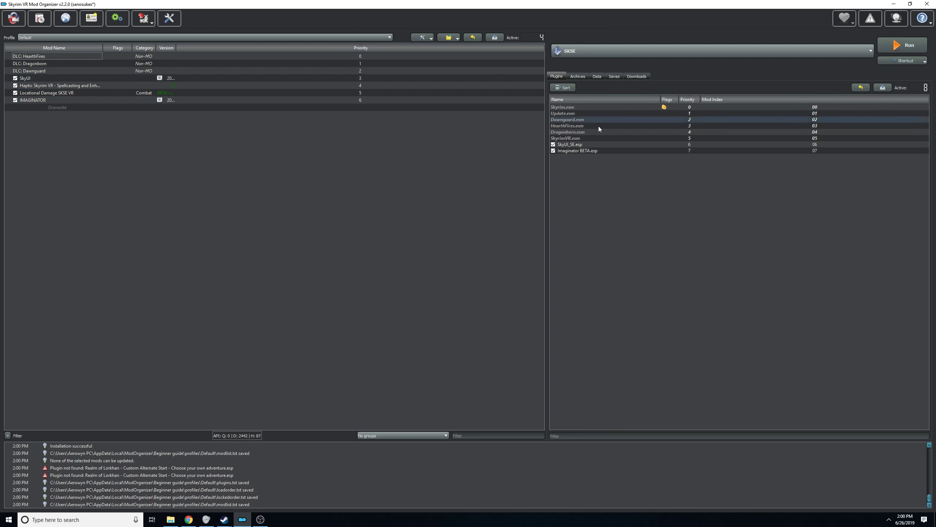
Switch to Chrome, search the original Skyrim mods on Nexus for "imagin" and open the IMAGINATOR - MCMenu page.
{"action": "left_click", "coordinate": [189, 521]}
{"action": "mouse_move", "coordinate": [302, 63]}
{"action": "left_click", "coordinate": [329, 141]}
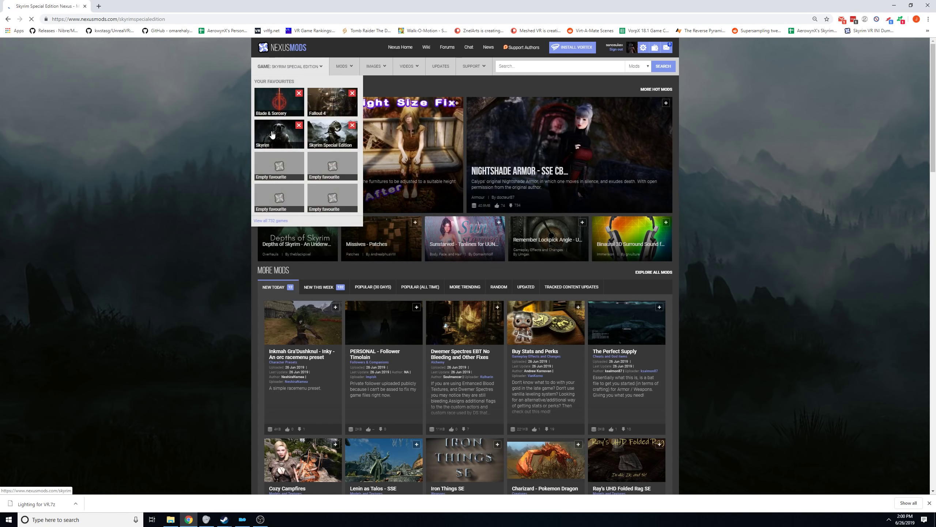
{"action": "left_click", "coordinate": [272, 135]}
{"action": "left_click", "coordinate": [544, 66]}
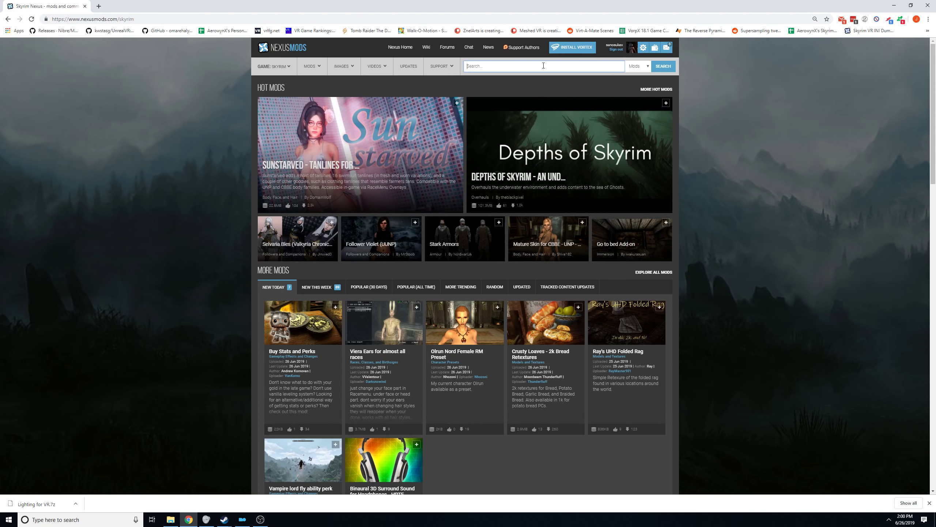
{"action": "type", "text": "imagin"}
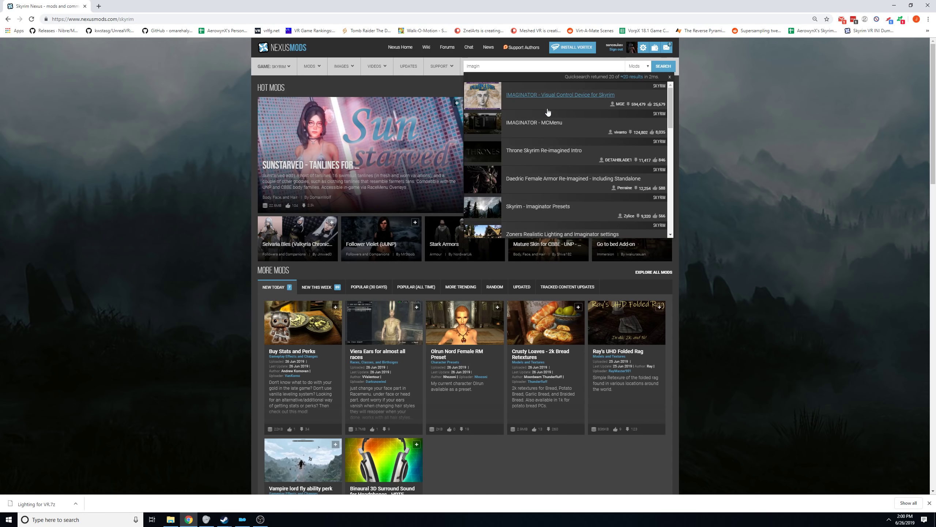
{"action": "left_click", "coordinate": [545, 122]}
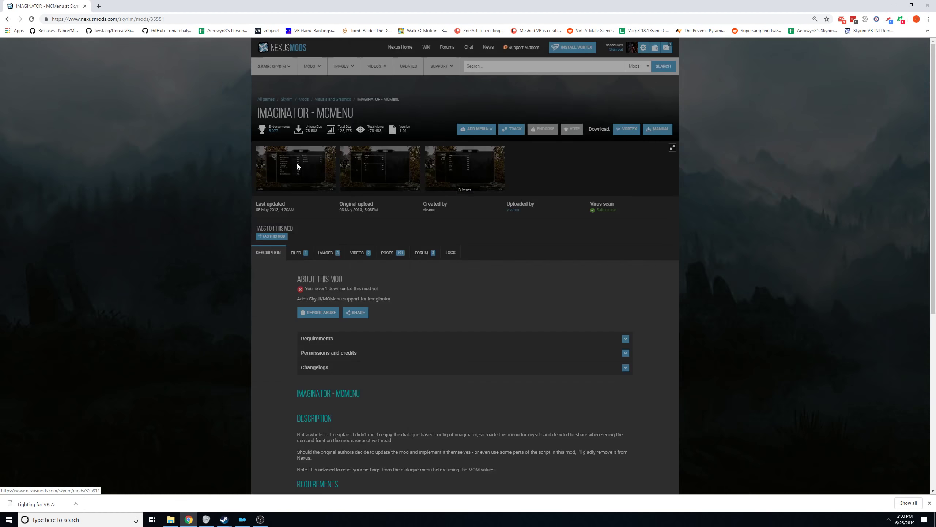
View the three IMAGINATOR - MCMenu screenshots showing the Presets, Cinemagic and Tintor settings, and close the image viewer.
{"action": "left_click", "coordinate": [297, 163]}
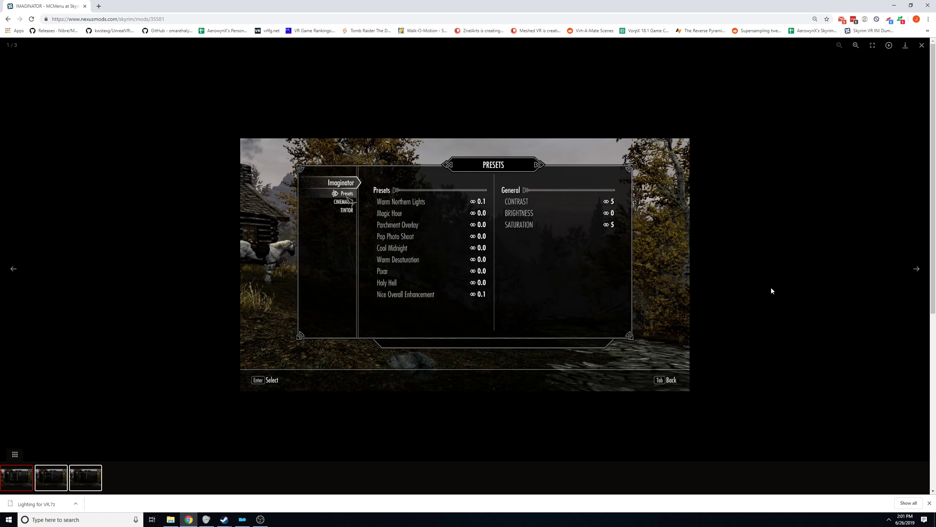
{"action": "left_click", "coordinate": [918, 268]}
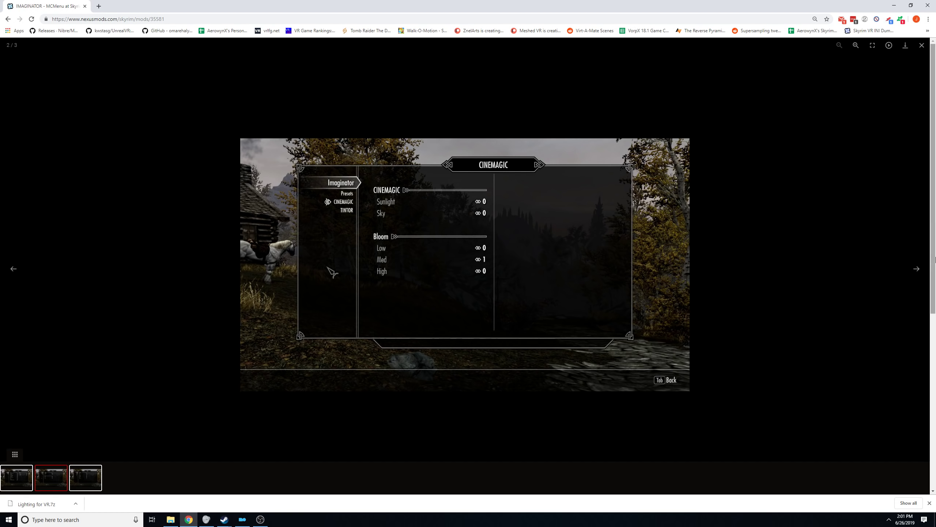
{"action": "left_click", "coordinate": [918, 271]}
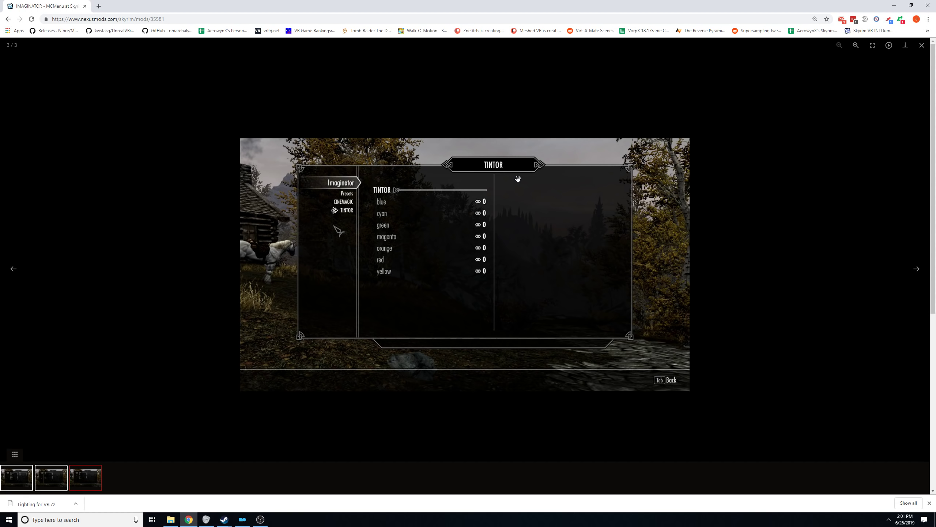
{"action": "left_click", "coordinate": [922, 44]}
{"action": "mouse_move", "coordinate": [276, 84]}
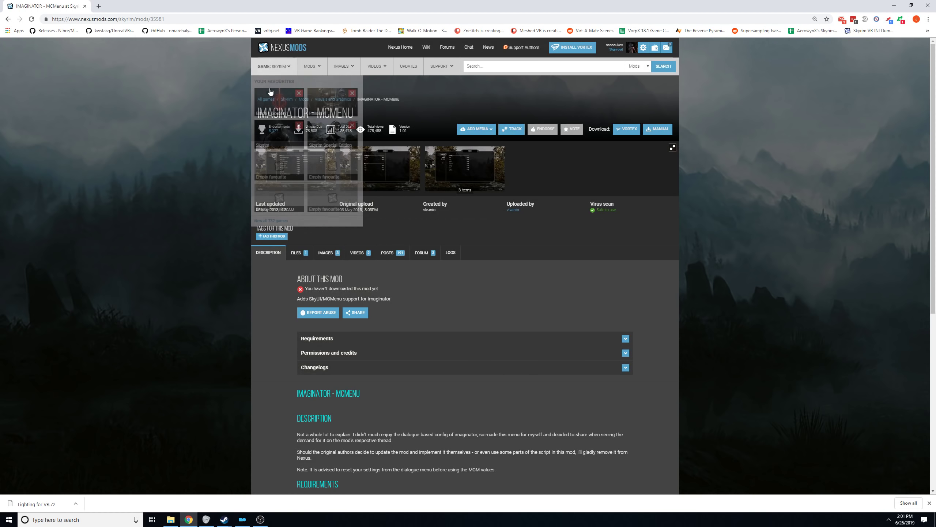
Switch Nexus to Skyrim Special Edition, search its mods for "custom fa" and open the Custom Favorites Menu page.
{"action": "left_click", "coordinate": [342, 139]}
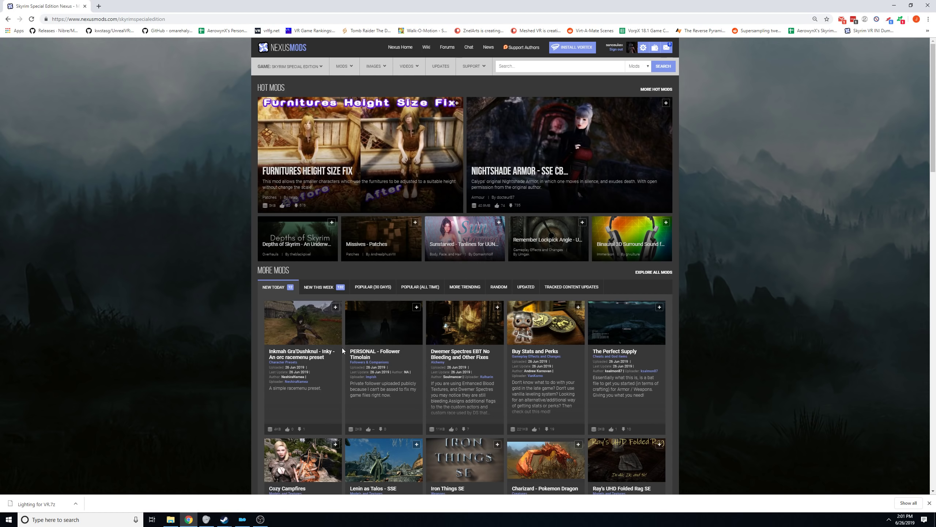
{"action": "left_click", "coordinate": [520, 68]}
{"action": "type", "text": "custom fa"}
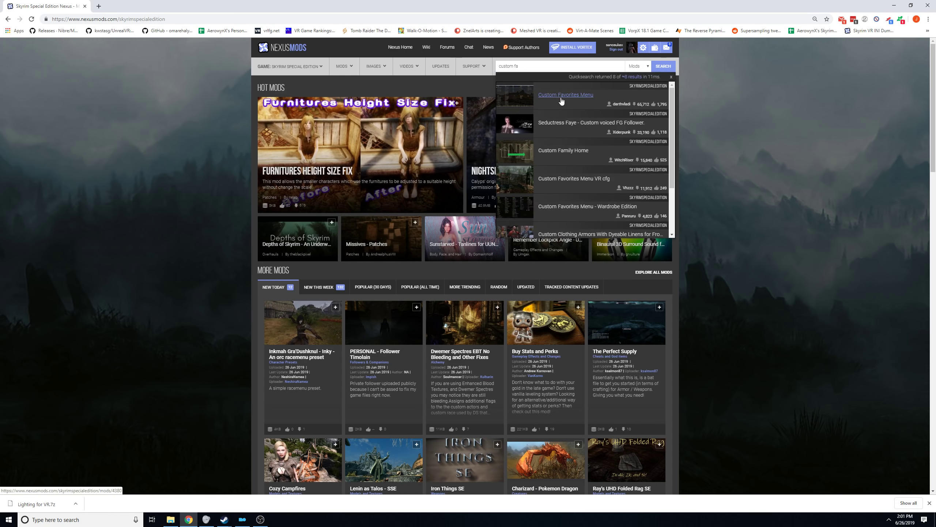
{"action": "left_click", "coordinate": [559, 95]}
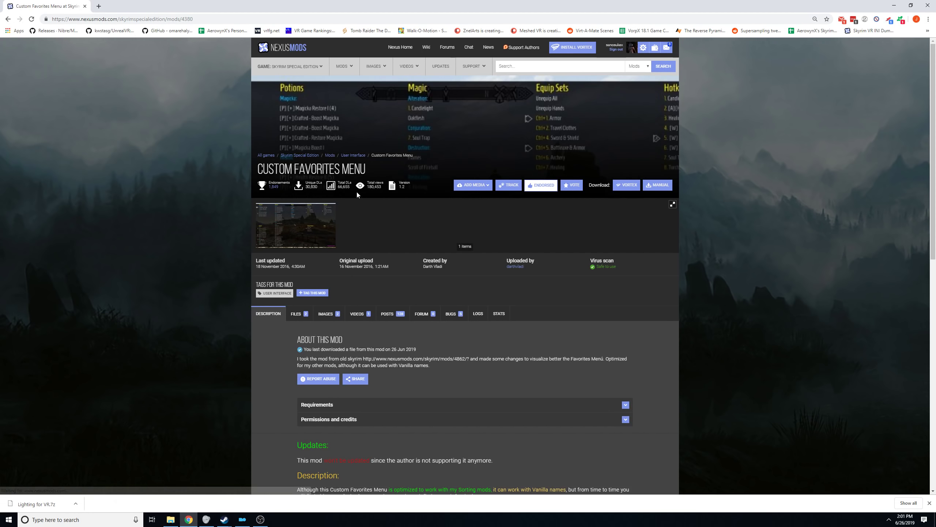
View the Custom Favorites Menu screenshot and download Yet Another Custom Favorites Menu 1.2 to the mod manager.
{"action": "left_click", "coordinate": [312, 214]}
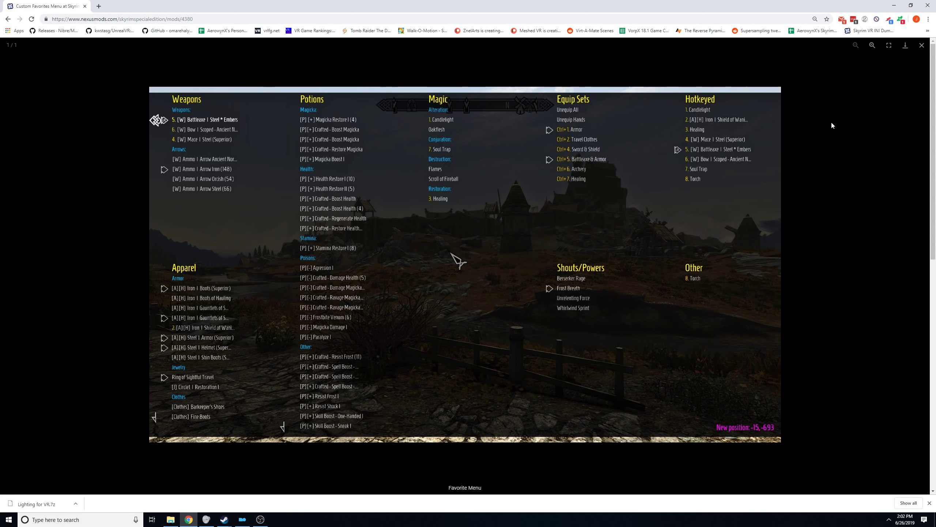
{"action": "left_click", "coordinate": [921, 45]}
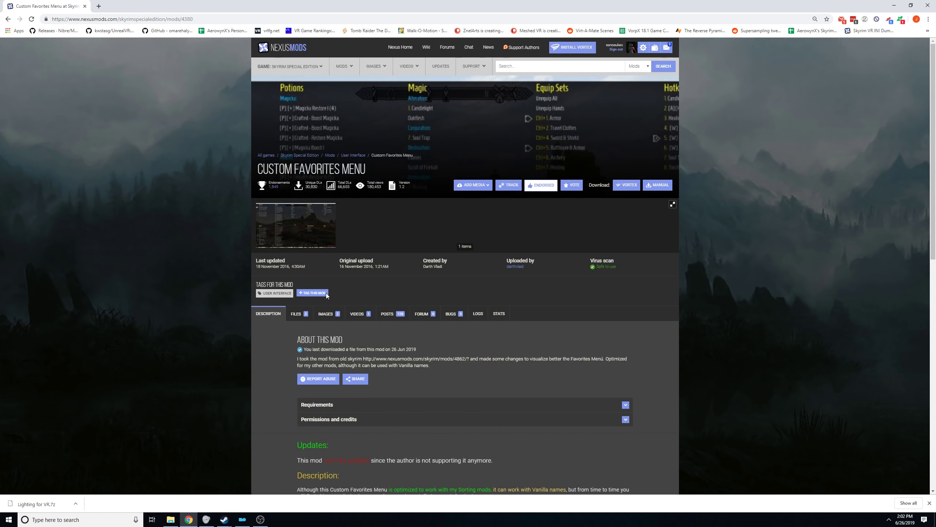
{"action": "left_click", "coordinate": [305, 320]}
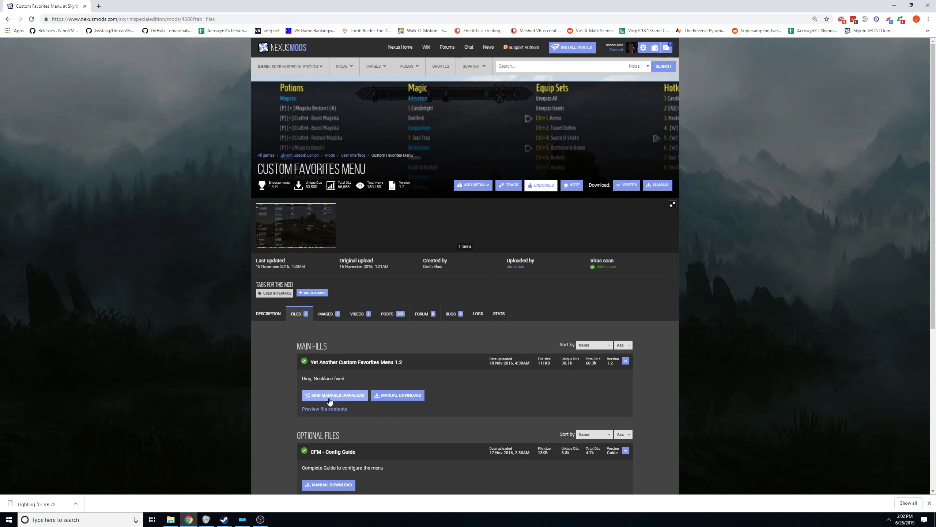
{"action": "left_click", "coordinate": [311, 395]}
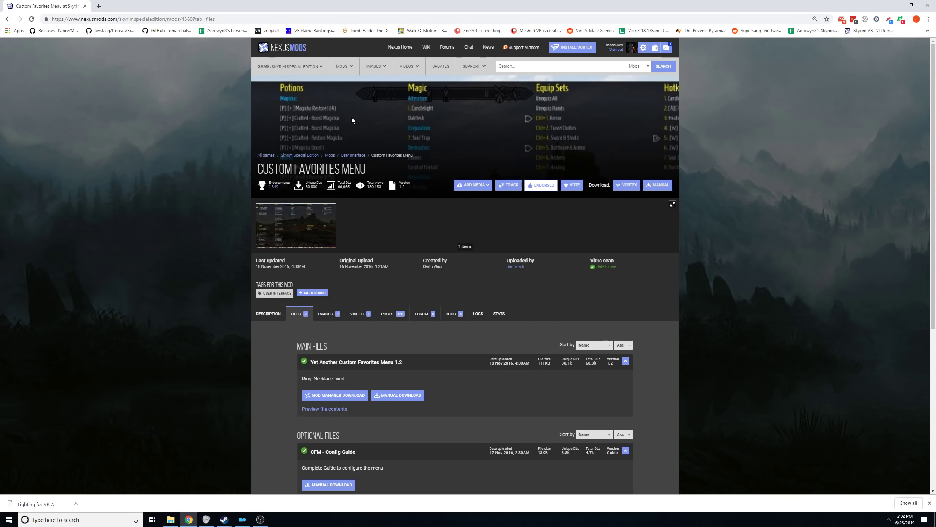
Review the menu screenshot again and open the (Double Chocolate Cheese Deluxe) Categorized Favorites Menu Config page from the mods requiring this file.
{"action": "left_click", "coordinate": [301, 221]}
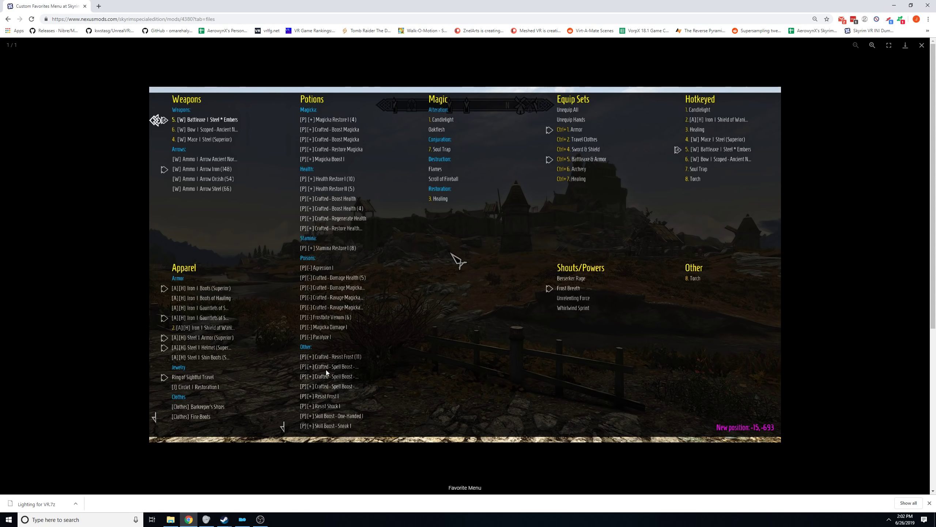
{"action": "left_click", "coordinate": [921, 45]}
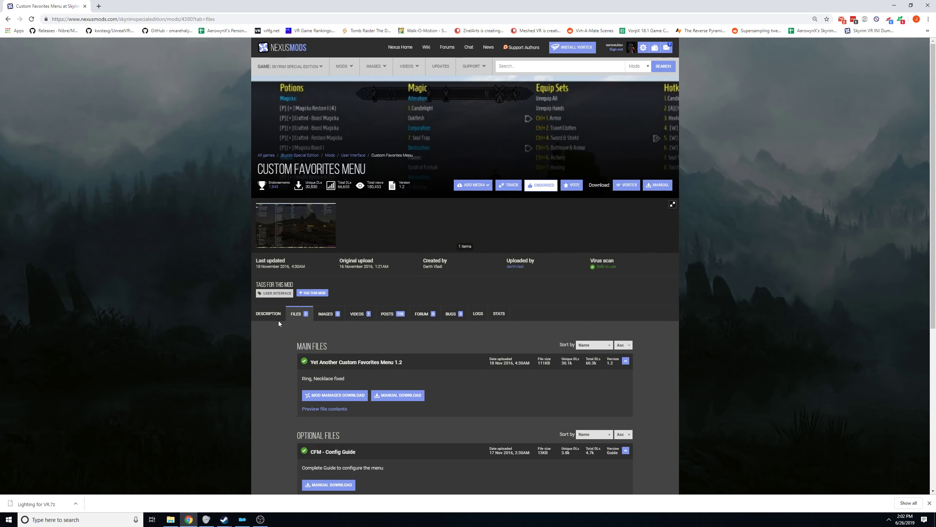
{"action": "left_click", "coordinate": [266, 314]}
{"action": "scroll", "coordinate": [355, 378], "scroll_direction": "down", "scroll_amount": 1}
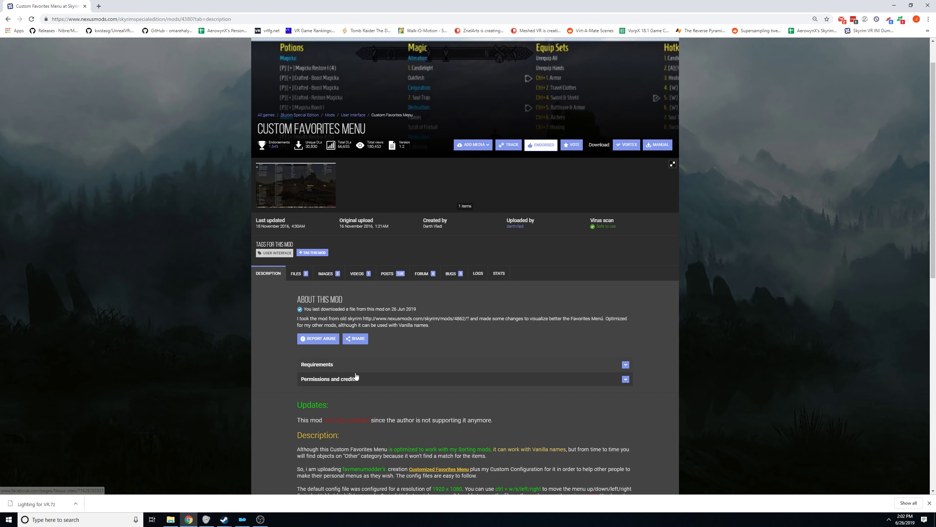
{"action": "scroll", "coordinate": [328, 372], "scroll_direction": "down", "scroll_amount": 4}
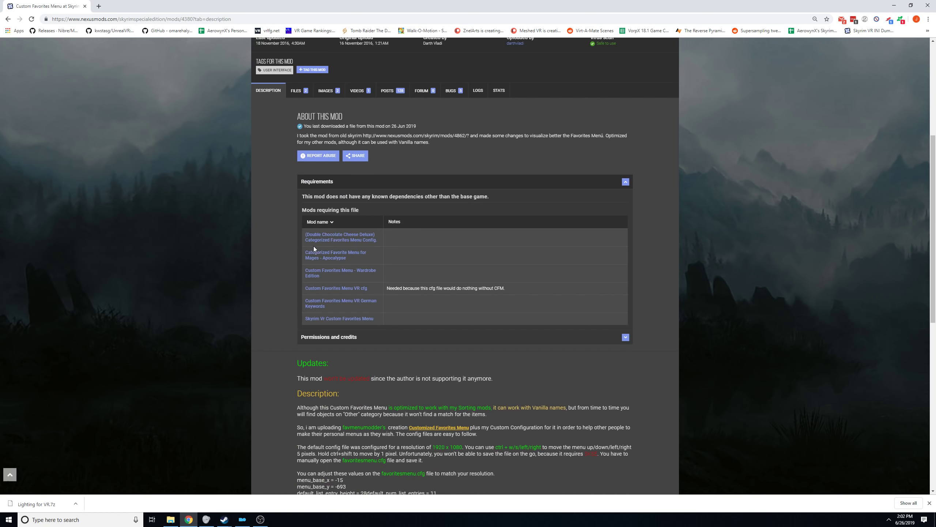
{"action": "left_click", "coordinate": [358, 239]}
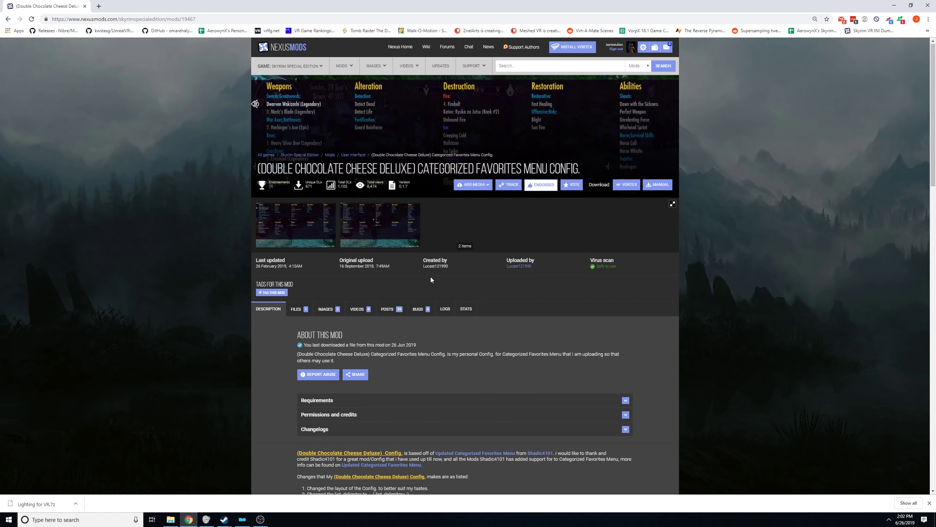
Look over the config mod's description and second screenshot, and download its main file to the mod manager.
{"action": "scroll", "coordinate": [432, 236], "scroll_direction": "down", "scroll_amount": 20}
{"action": "scroll", "coordinate": [438, 242], "scroll_direction": "up", "scroll_amount": 20}
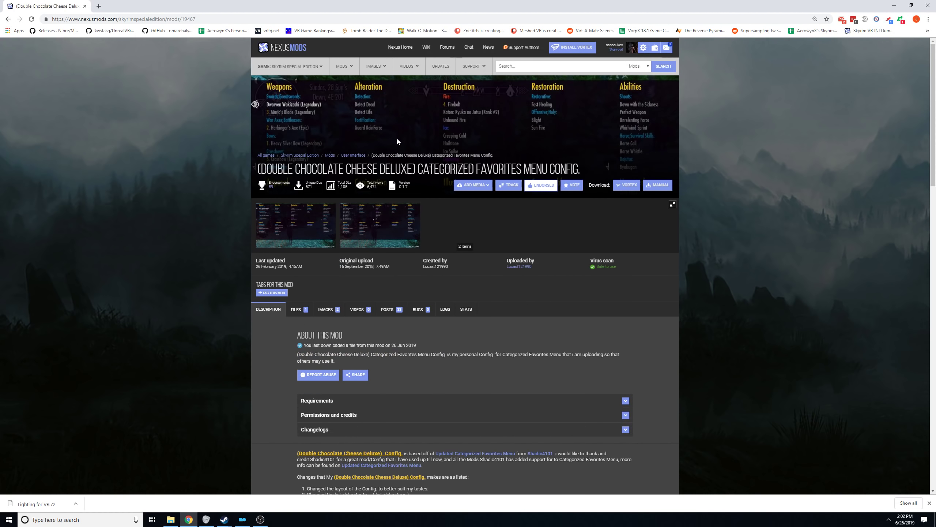
{"action": "left_click", "coordinate": [364, 226]}
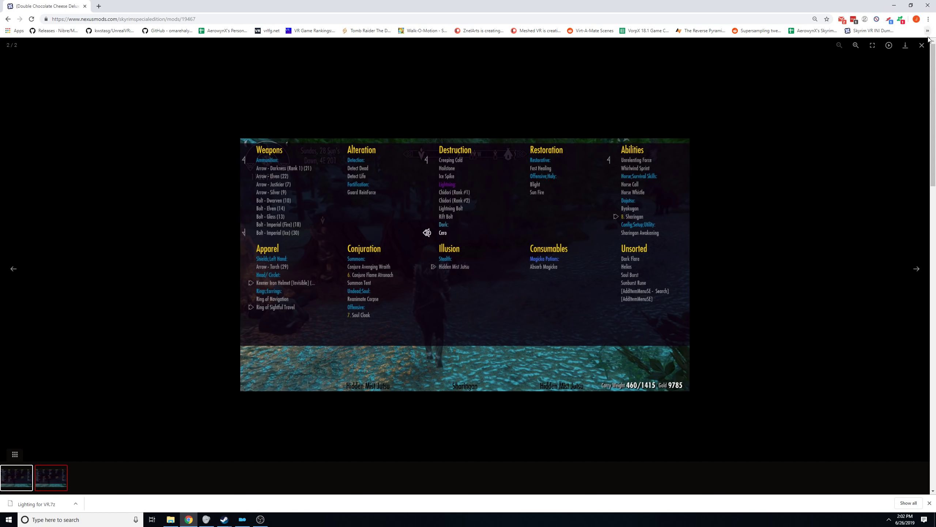
{"action": "left_click", "coordinate": [922, 45]}
{"action": "left_click", "coordinate": [300, 309]}
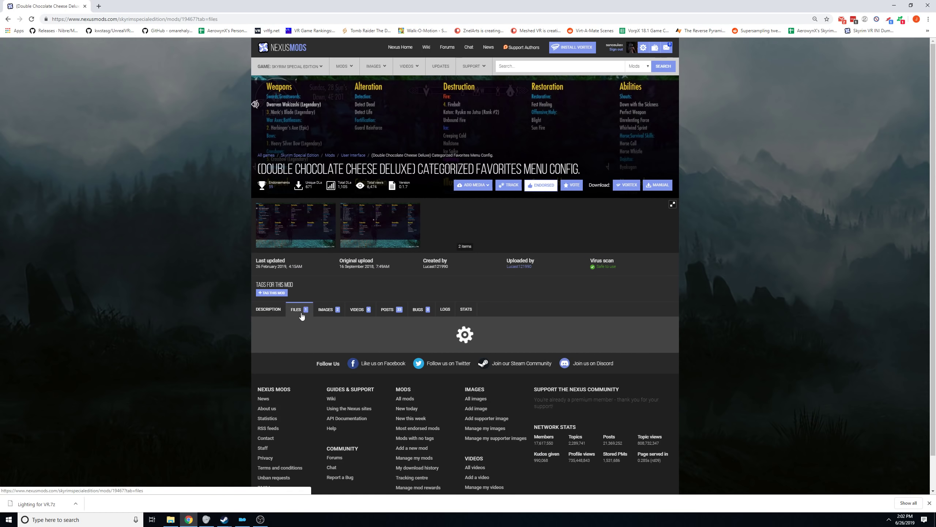
{"action": "left_click", "coordinate": [317, 421]}
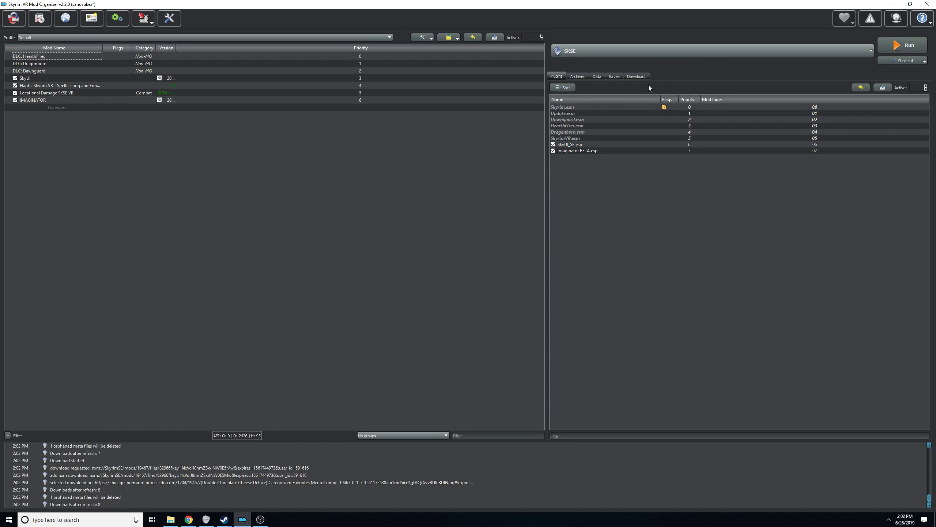
Install the downloaded Custom Favorites Menu and (Double Chocolate Cheese Deluxe) Categorized Favorites Menu Config under their suggested names, and enable both.
{"action": "left_click", "coordinate": [640, 77]}
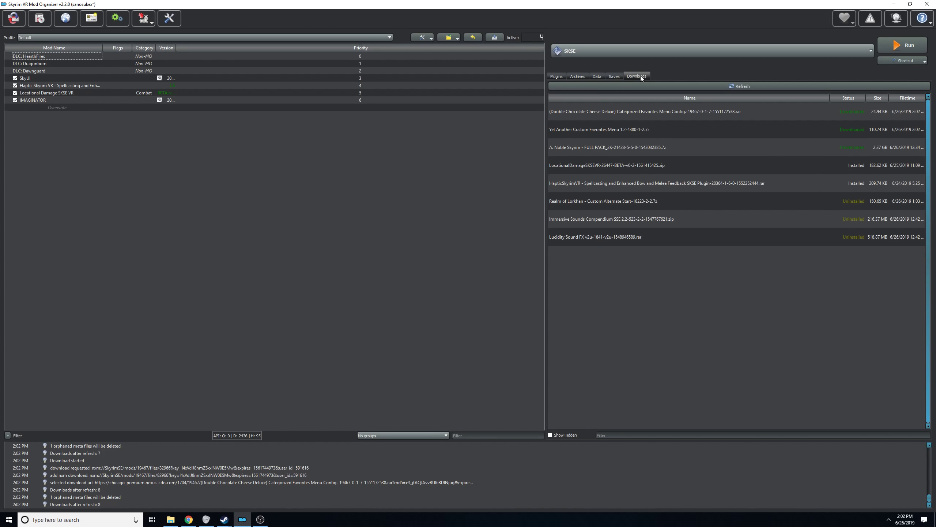
{"action": "double_click", "coordinate": [583, 128]}
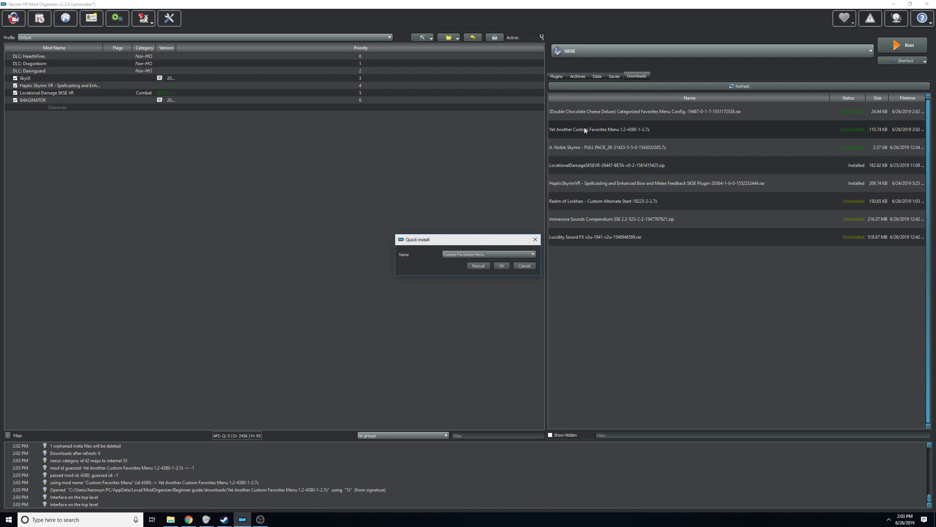
{"action": "left_click", "coordinate": [502, 265]}
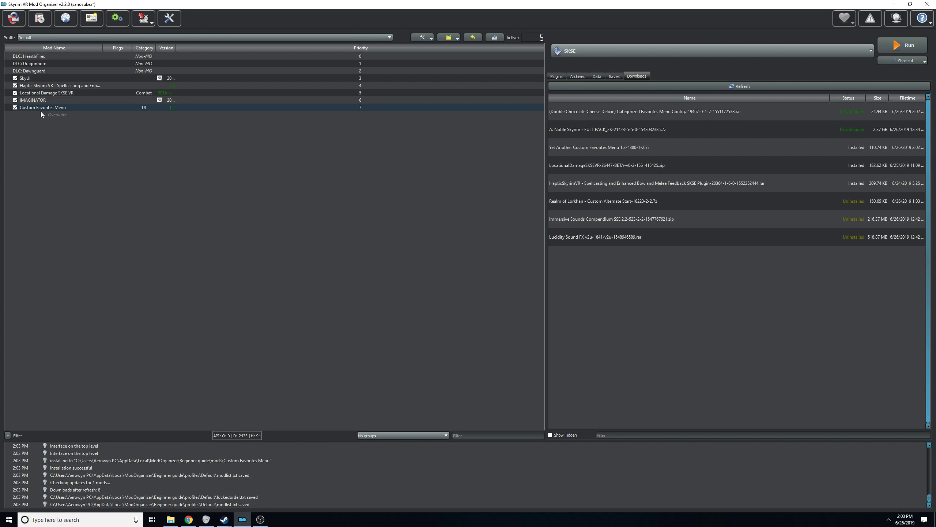
{"action": "double_click", "coordinate": [601, 115]}
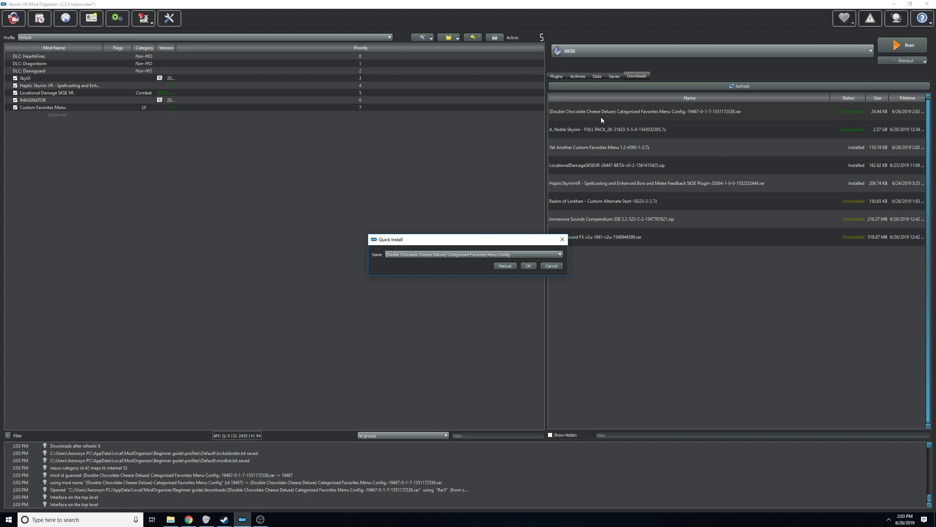
{"action": "left_click", "coordinate": [528, 265]}
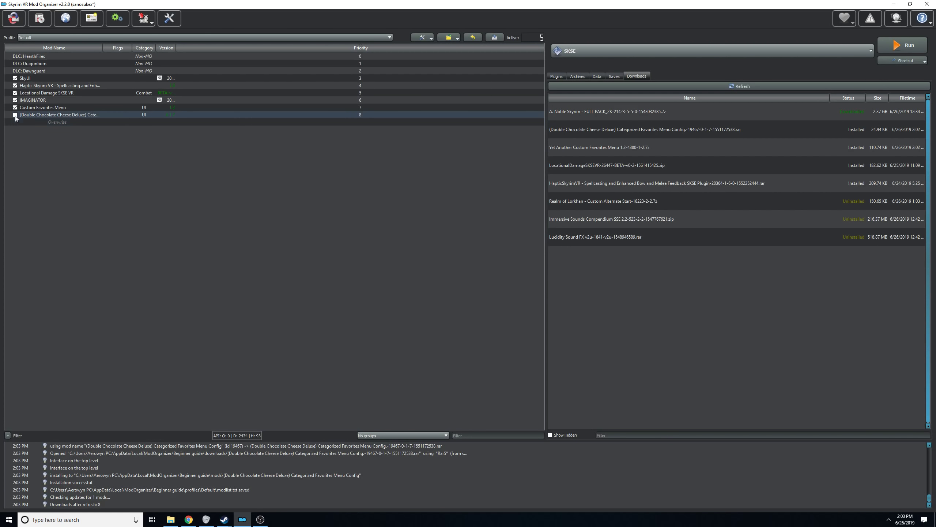
Switch to Chrome, search Nexus for "unoff" and examine the requirements on the Unofficial Skyrim Special Edition Patch page.
{"action": "left_click", "coordinate": [189, 520]}
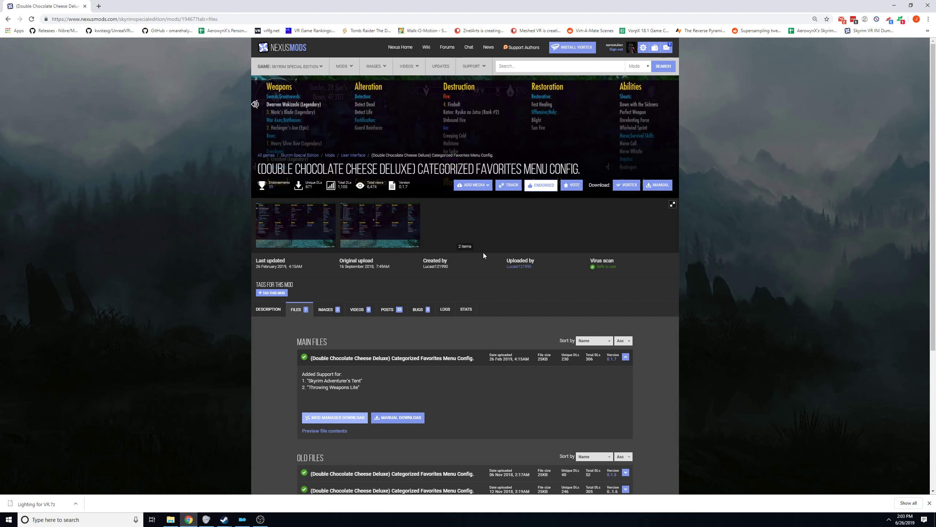
{"action": "left_click", "coordinate": [539, 62]}
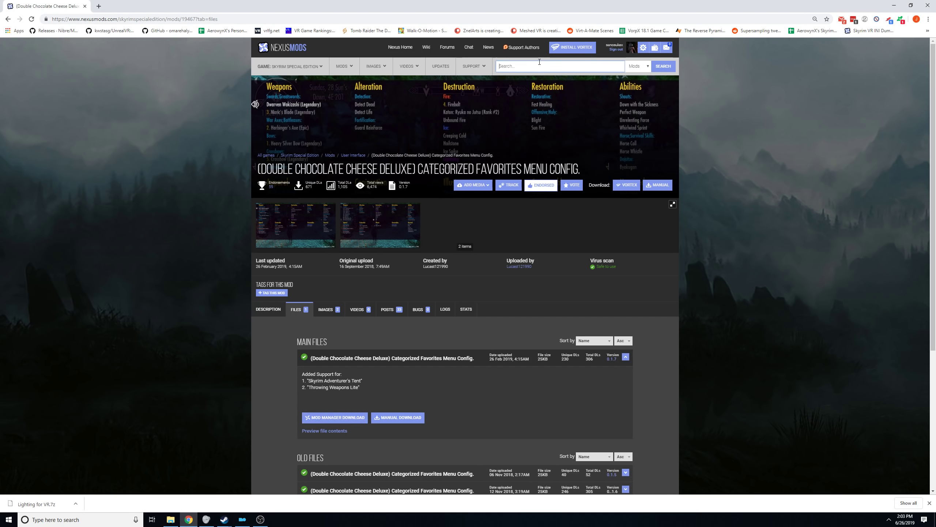
{"action": "type", "text": "unoff"}
{"action": "left_click", "coordinate": [579, 96]}
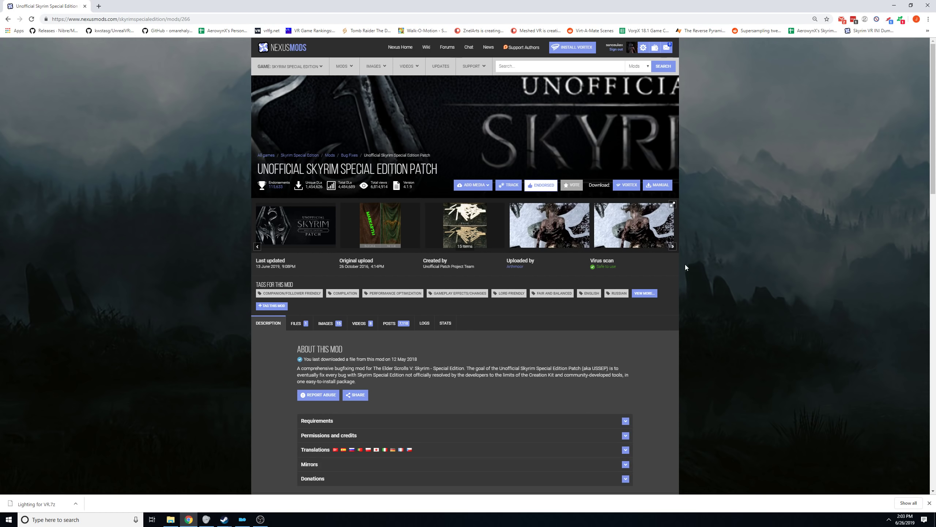
{"action": "left_click", "coordinate": [514, 63]}
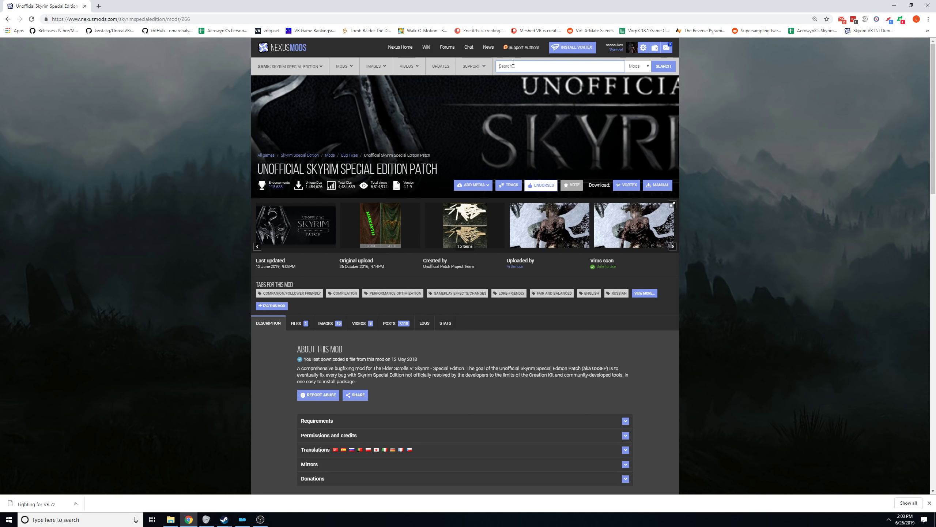
{"action": "left_click", "coordinate": [334, 420]}
{"action": "scroll", "coordinate": [456, 411], "scroll_direction": "down", "scroll_amount": 2}
{"action": "scroll", "coordinate": [457, 411], "scroll_direction": "up", "scroll_amount": 2}
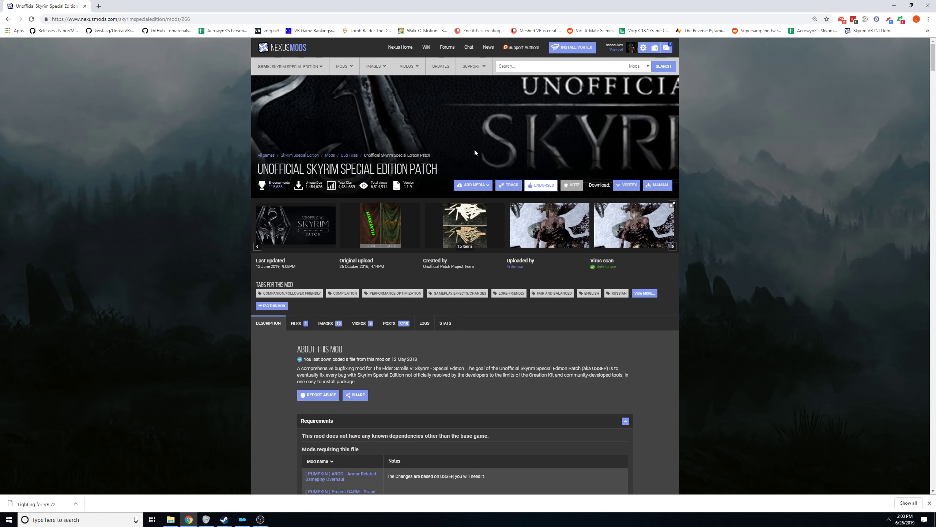
Search Nexus for "vr fix" and "ussep vr", and open the SkyrimVR - USSEP Fixes page.
{"action": "left_click", "coordinate": [521, 64]}
{"action": "type", "text": "vr fix"}
{"action": "scroll", "coordinate": [579, 179], "scroll_direction": "down", "scroll_amount": 2}
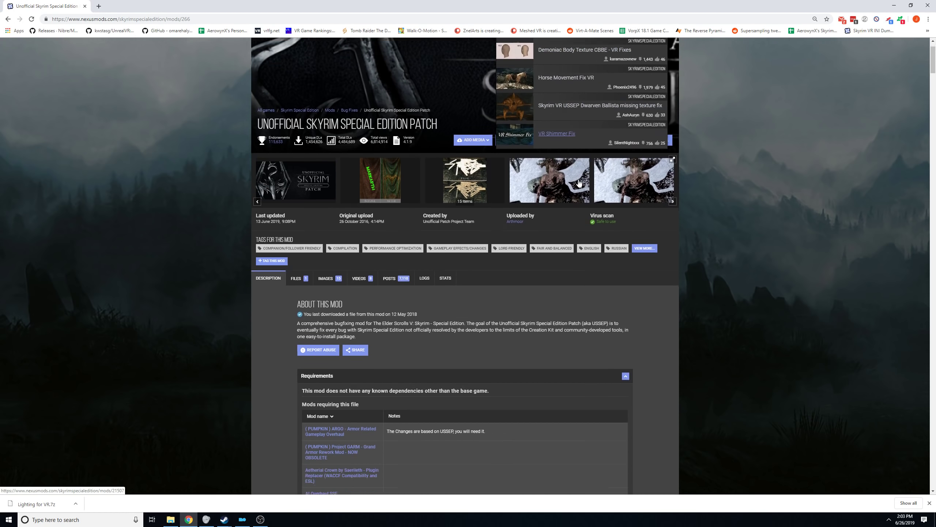
{"action": "scroll", "coordinate": [579, 179], "scroll_direction": "up", "scroll_amount": 2}
{"action": "left_click_drag", "start_coordinate": [545, 63], "coordinate": [481, 64]}
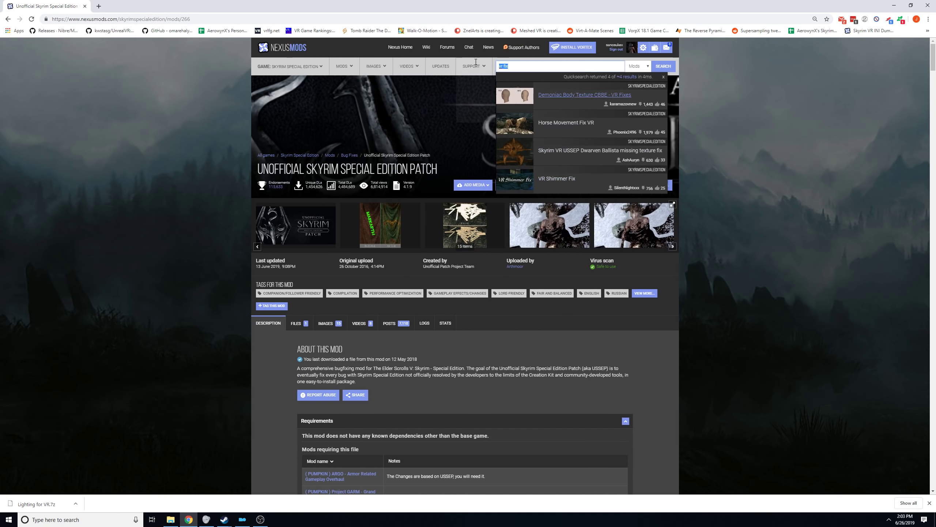
{"action": "type", "text": "ussep vr"}
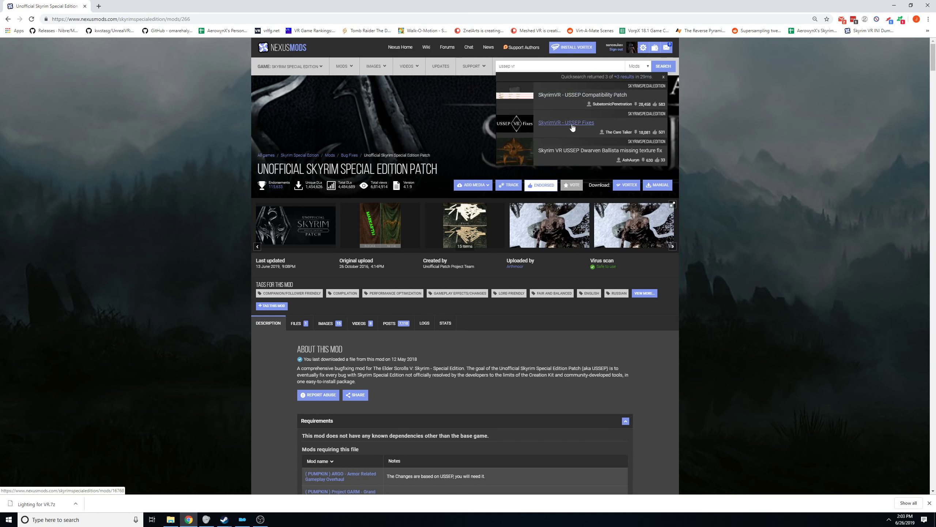
{"action": "left_click", "coordinate": [577, 120]}
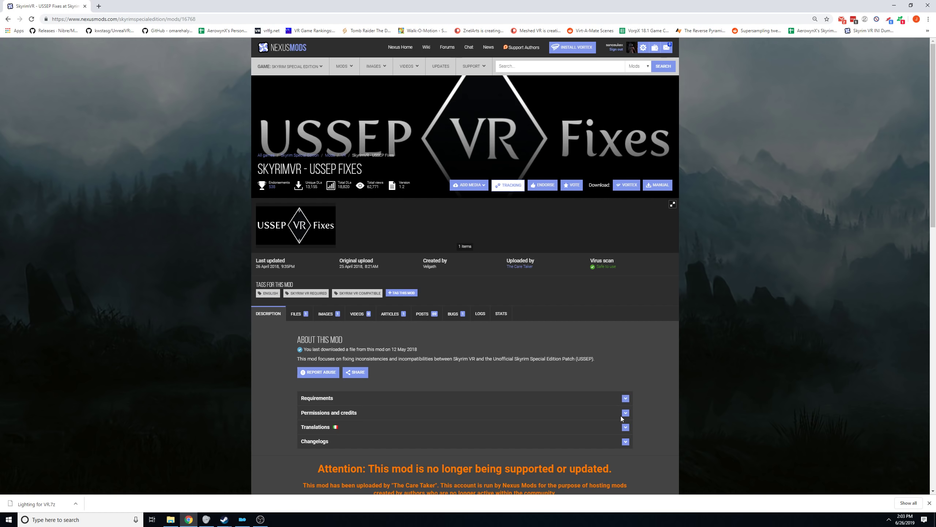
Check the original upload date of SkyrimVR - USSEP Fixes, and return via the Unofficial Skyrim Special Edition Patch page to Mod Organizer.
{"action": "left_click_drag", "start_coordinate": [335, 267], "coordinate": [364, 266]}
{"action": "left_click", "coordinate": [363, 278]}
{"action": "mouse_move", "coordinate": [321, 69]}
{"action": "left_click", "coordinate": [8, 19]}
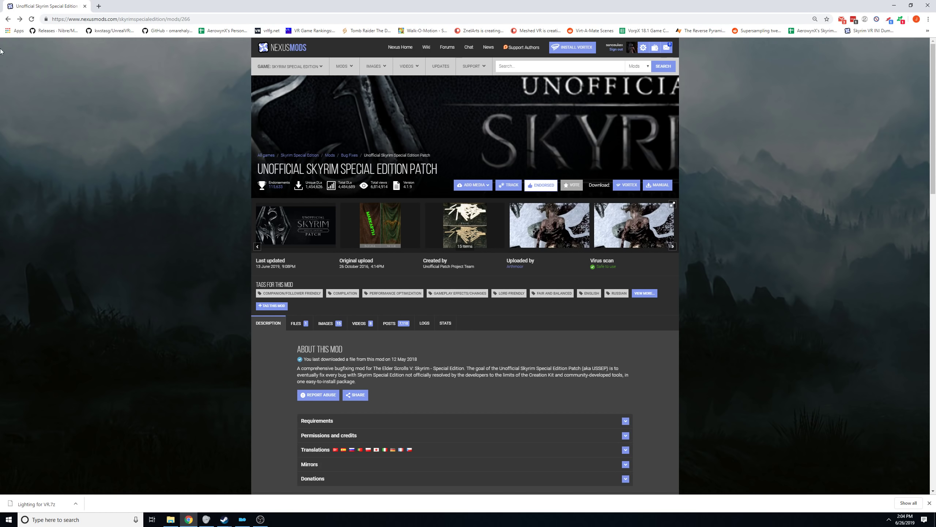
{"action": "left_click", "coordinate": [898, 5]}
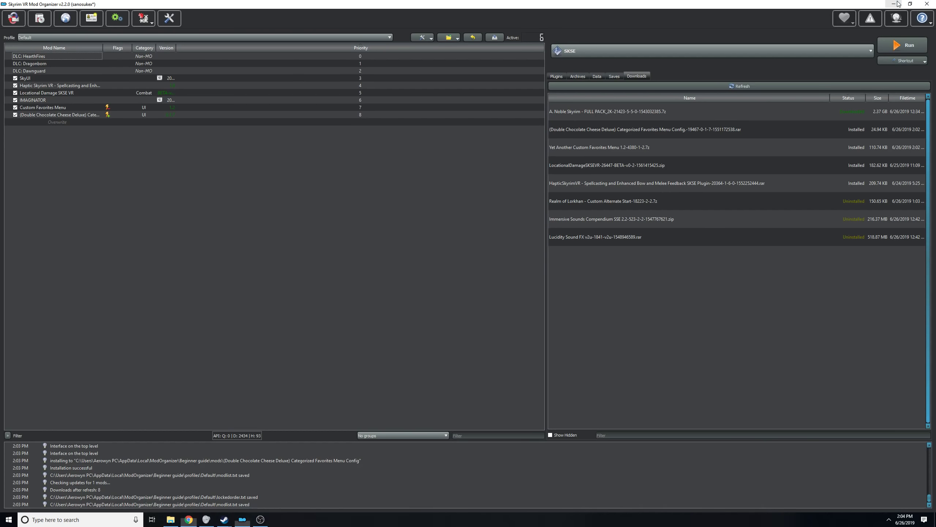
{"action": "left_click", "coordinate": [39, 17]}
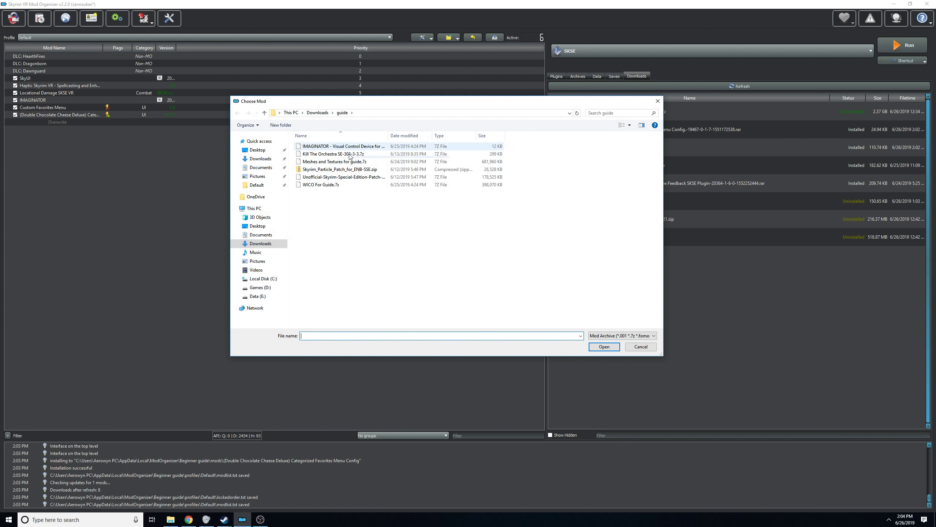
{"action": "double_click", "coordinate": [350, 177]}
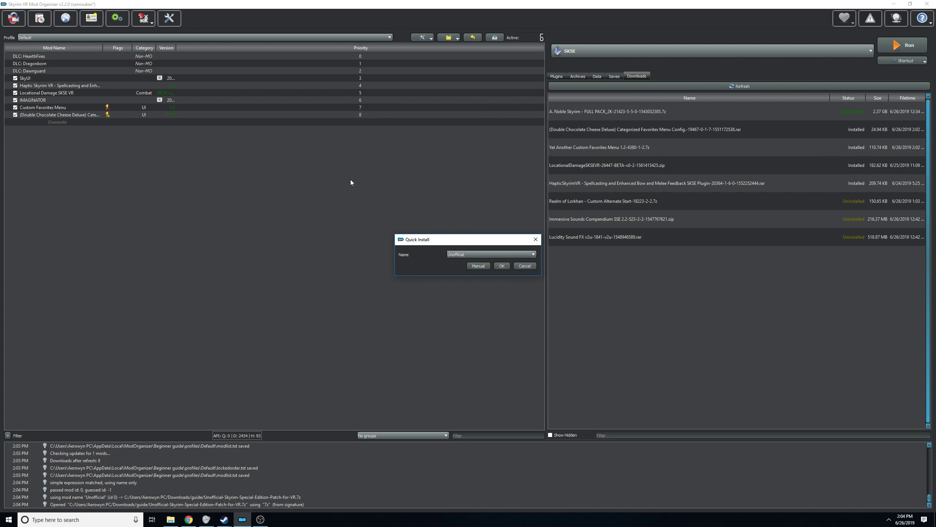
{"action": "left_click", "coordinate": [523, 264]}
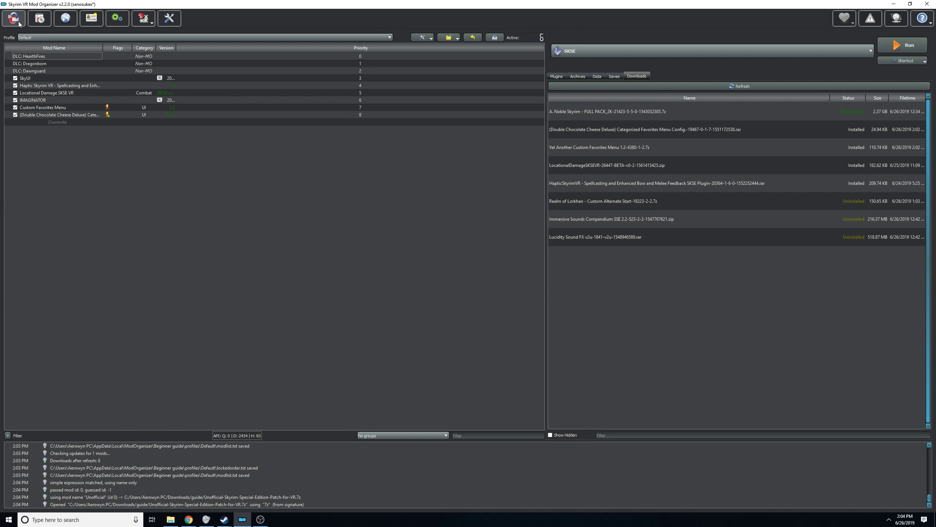
Install the Unofficial-Skyrim-Special-Edition-Patch-for-VR.7z archive from the guide folder under the name Unofficial-Skyrim-Special-Edition-Patch-for-VR, and enable it.
{"action": "left_click", "coordinate": [39, 23]}
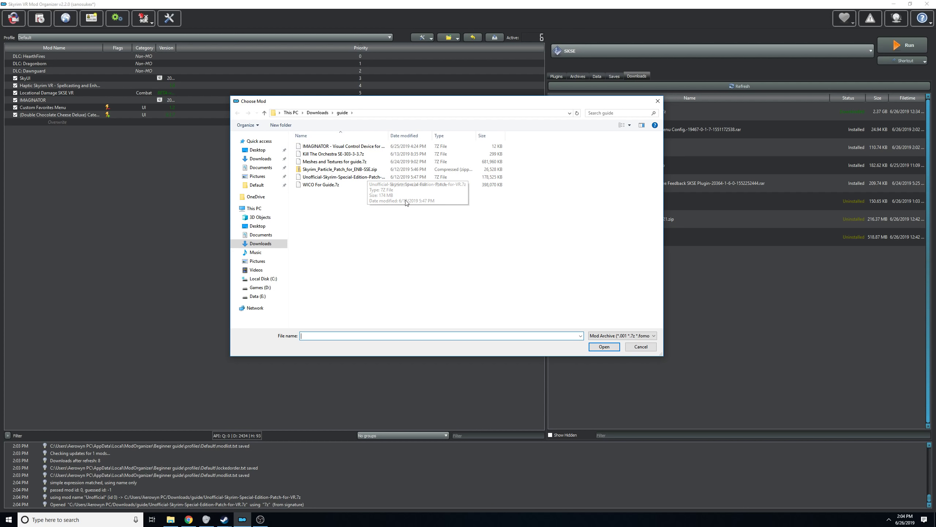
{"action": "left_click", "coordinate": [331, 177]}
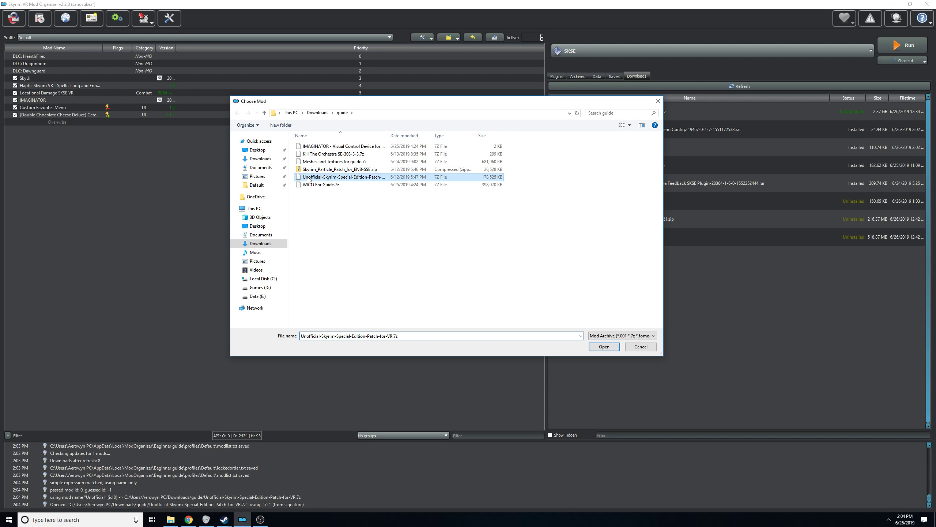
{"action": "double_click", "coordinate": [331, 178]}
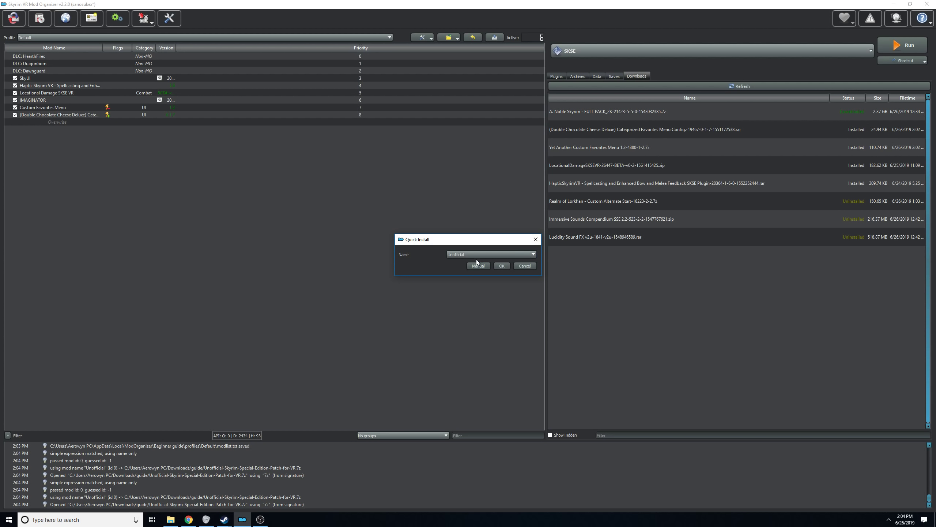
{"action": "left_click", "coordinate": [533, 254]}
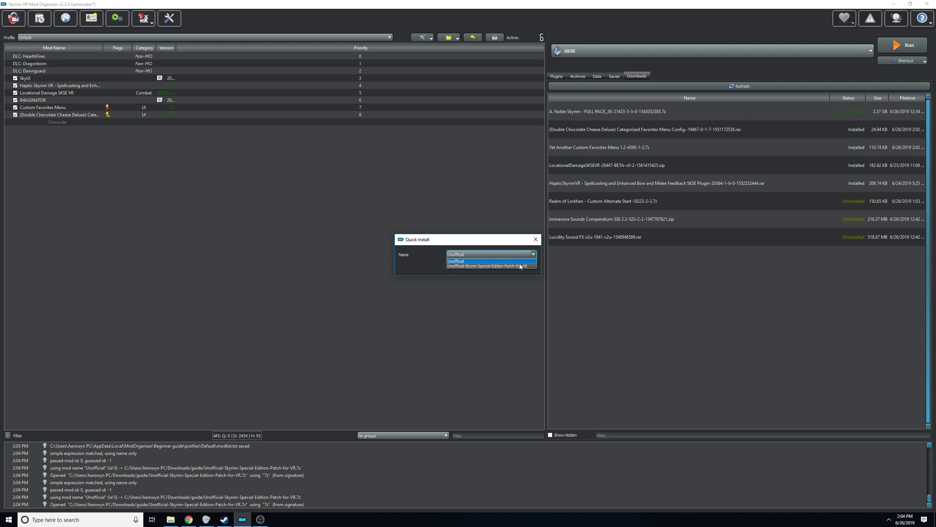
{"action": "left_click", "coordinate": [520, 266]}
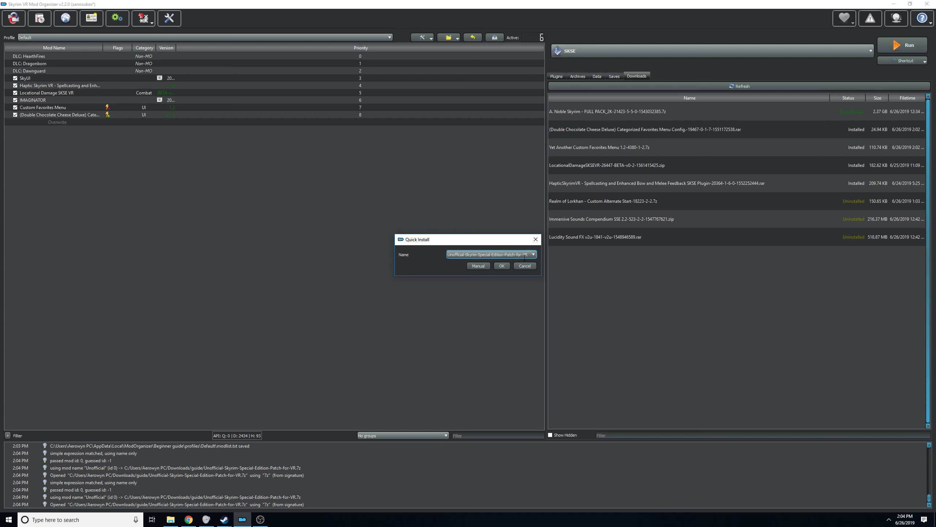
{"action": "left_click", "coordinate": [502, 267]}
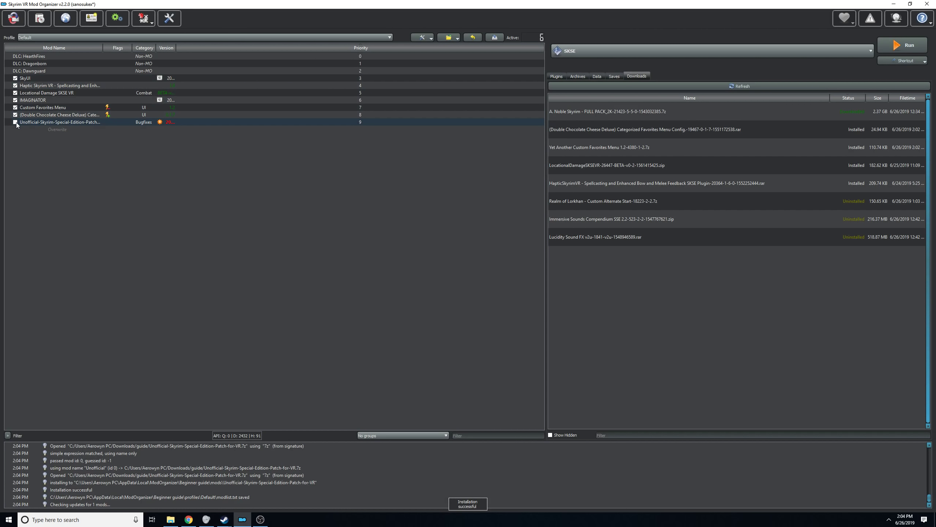
{"action": "left_click", "coordinate": [16, 123]}
Move Unofficial Skyrim Special Edition Patch.esp above SkyUI_SE.esp in the plugin load order.
{"action": "left_click", "coordinate": [556, 77]}
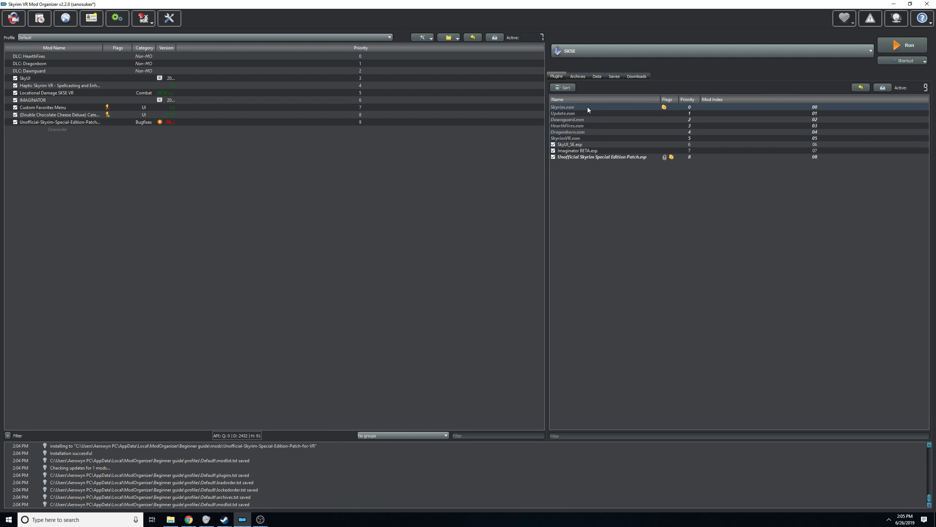
{"action": "mouse_move", "coordinate": [587, 107]}
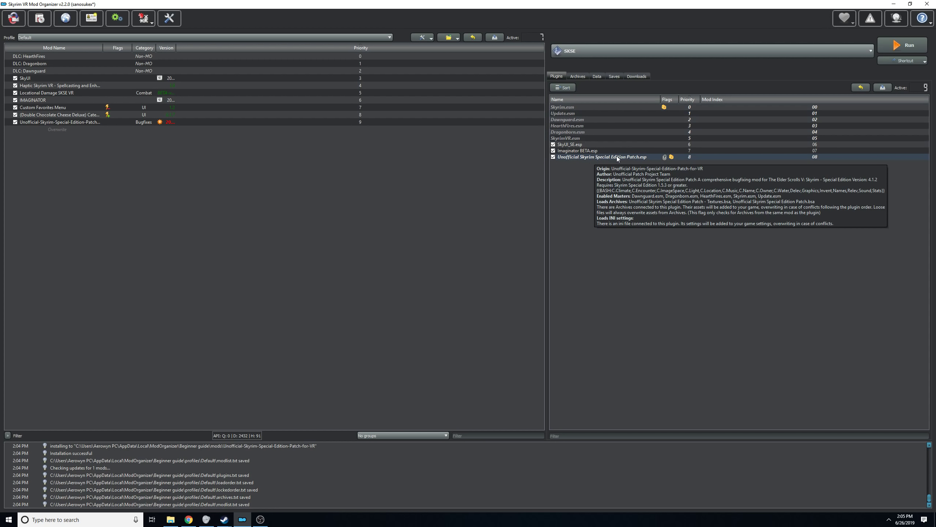
{"action": "left_click", "coordinate": [617, 157]}
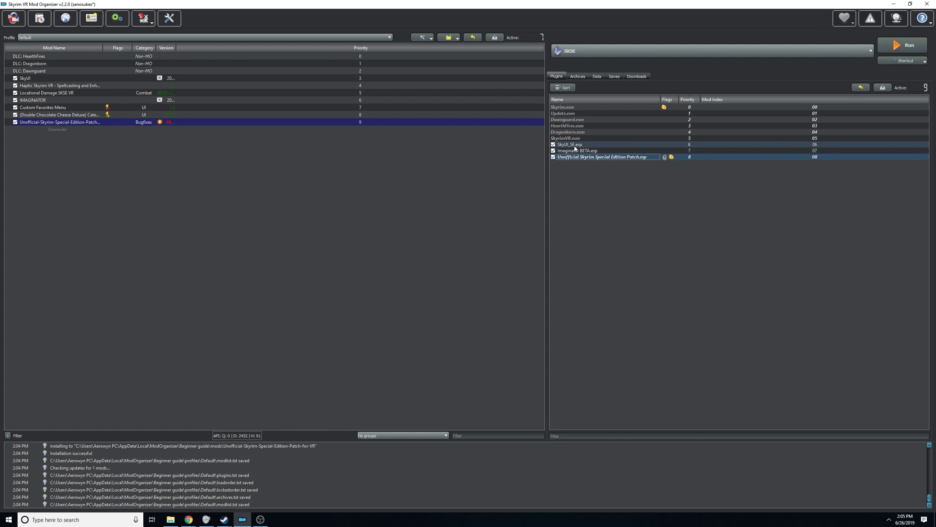
{"action": "left_click", "coordinate": [578, 144]}
{"action": "left_click", "coordinate": [584, 150]}
{"action": "left_click", "coordinate": [602, 157]}
{"action": "mouse_move", "coordinate": [591, 160]}
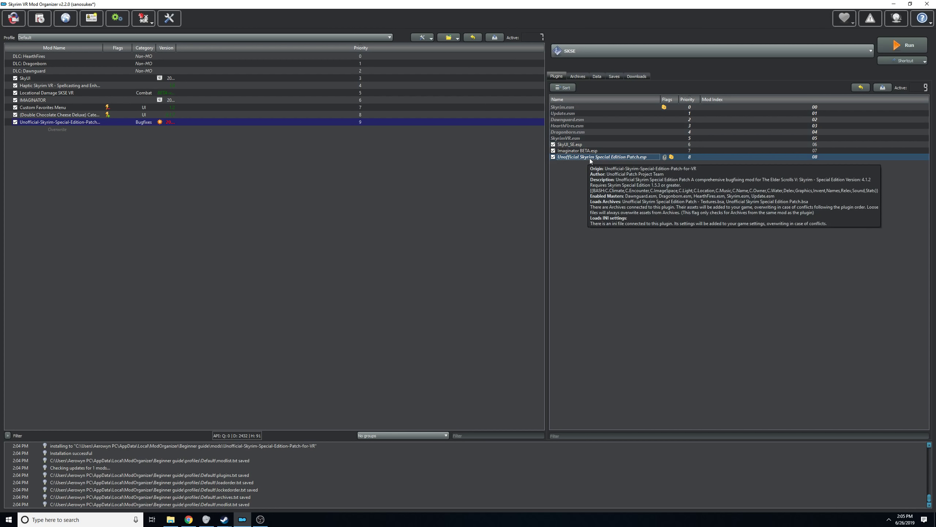
{"action": "mouse_move", "coordinate": [584, 157]}
{"action": "left_mouse_down"}
{"action": "mouse_move", "coordinate": [588, 131]}
{"action": "mouse_move", "coordinate": [596, 144]}
{"action": "left_mouse_up"}
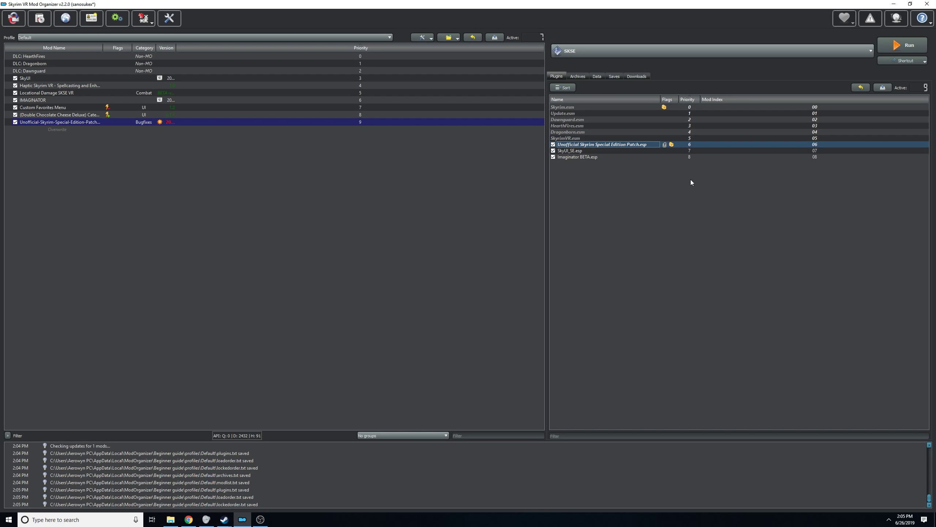
{"action": "double_click", "coordinate": [583, 144]}
{"action": "left_click", "coordinate": [595, 348]}
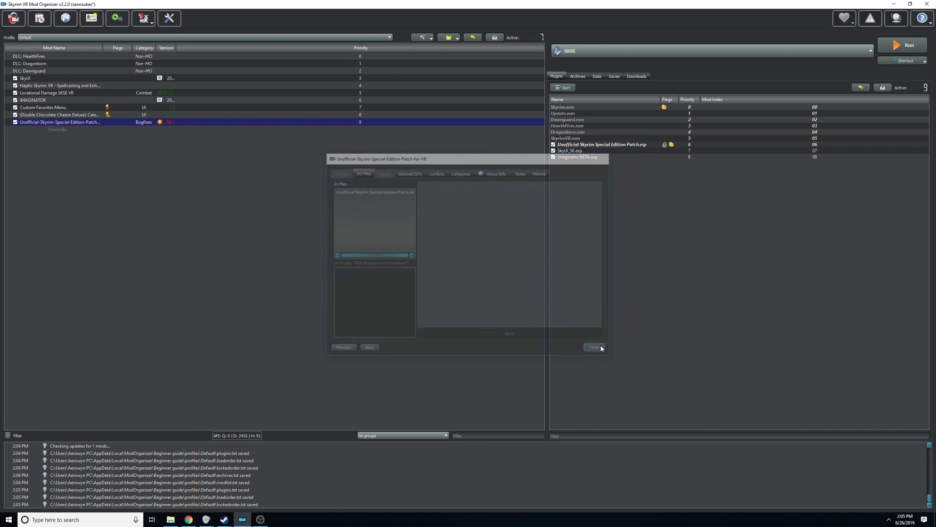
Switch to Chrome, search Nexus for "lucidity", and open the Lucidity Sound FX SSE page.
{"action": "mouse_move", "coordinate": [190, 523]}
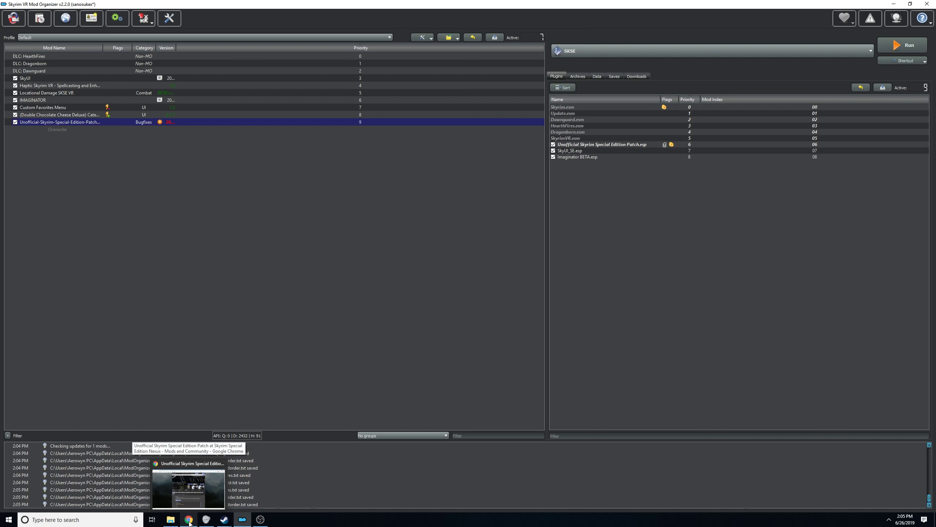
{"action": "left_click", "coordinate": [190, 523]}
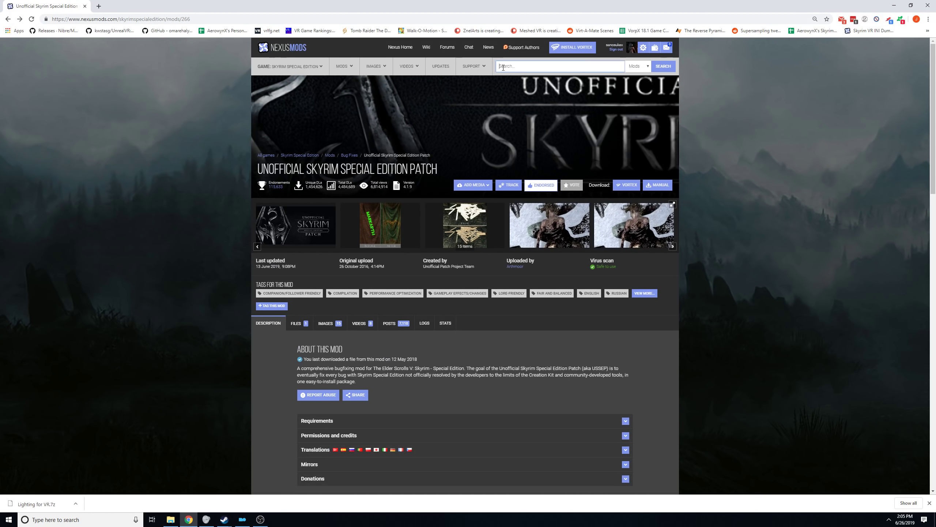
{"action": "left_click", "coordinate": [504, 68]}
{"action": "type", "text": "lucidity"}
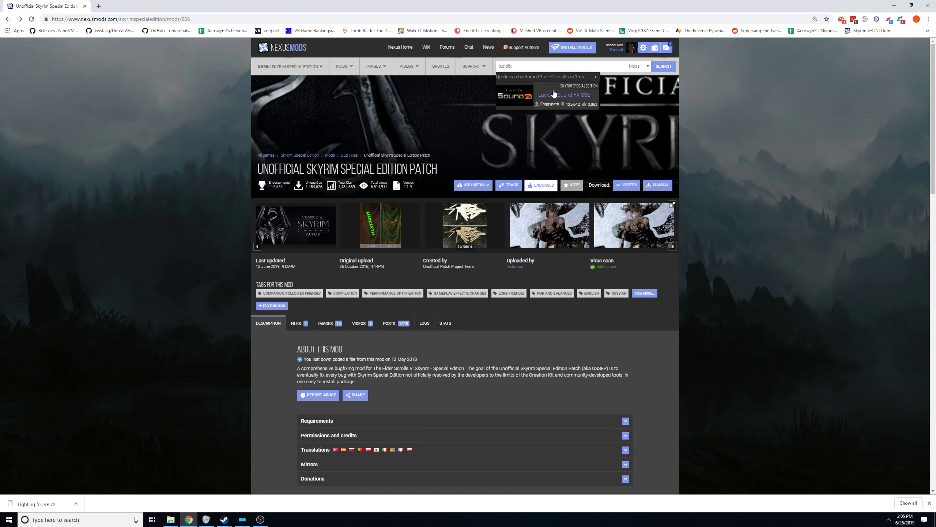
{"action": "left_click", "coordinate": [553, 93]}
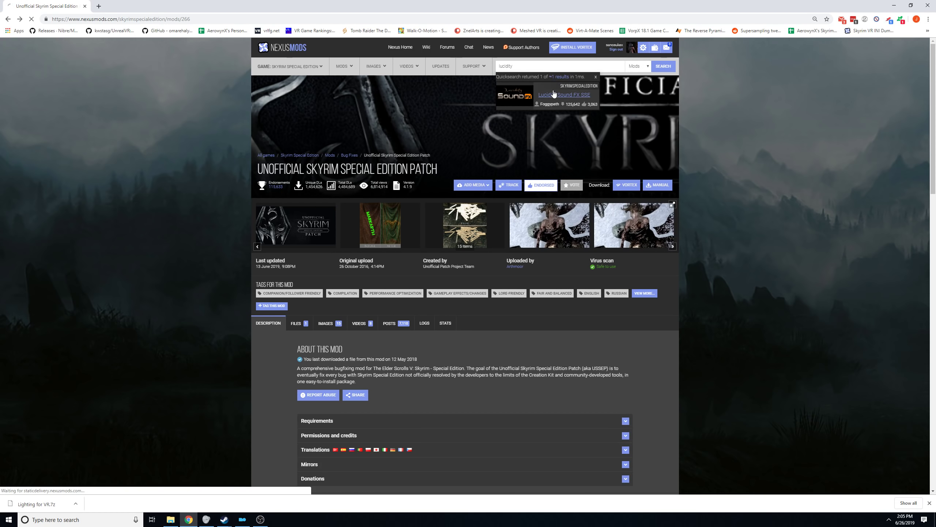
{"action": "scroll", "coordinate": [493, 302], "scroll_direction": "down", "scroll_amount": 2}
{"action": "scroll", "coordinate": [493, 302], "scroll_direction": "down", "scroll_amount": 1}
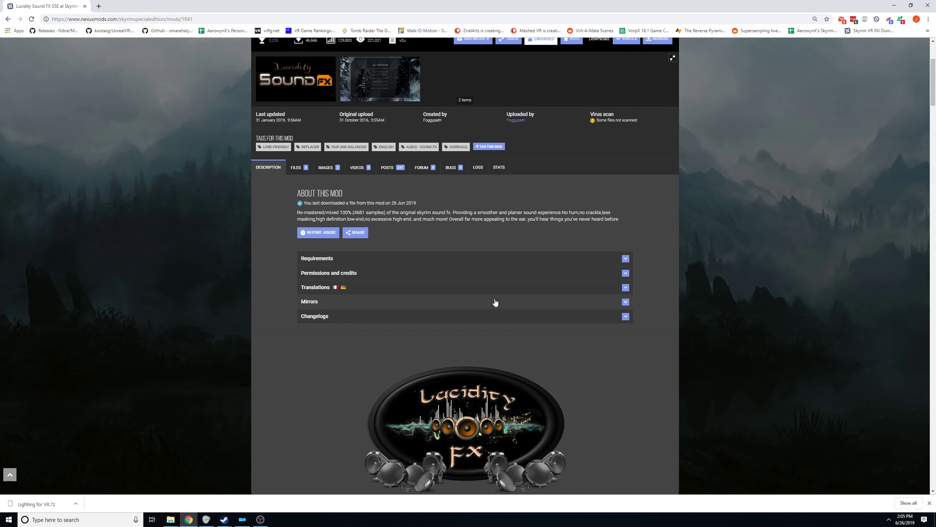
Request the mod manager download of the main file Lucidity Sound FX v2u, and decline downloading it again.
{"action": "left_click", "coordinate": [301, 167]}
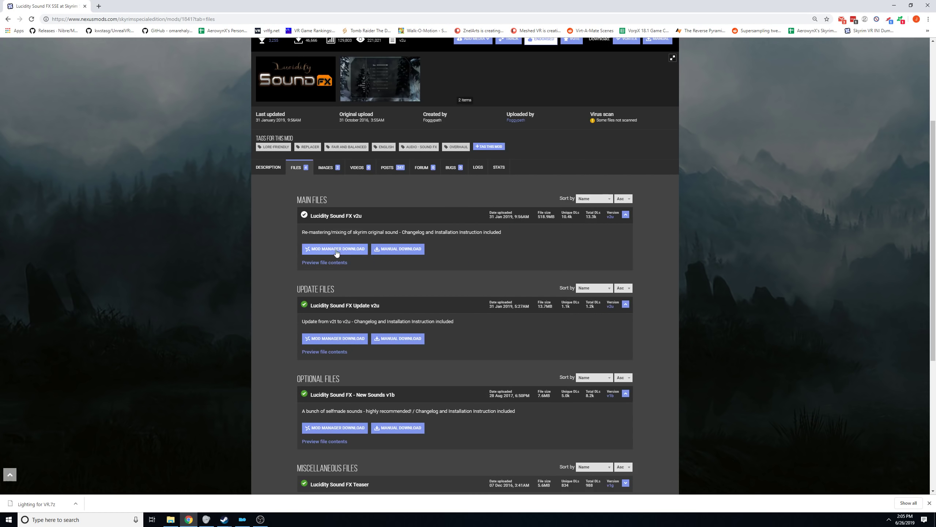
{"action": "left_click", "coordinate": [336, 250]}
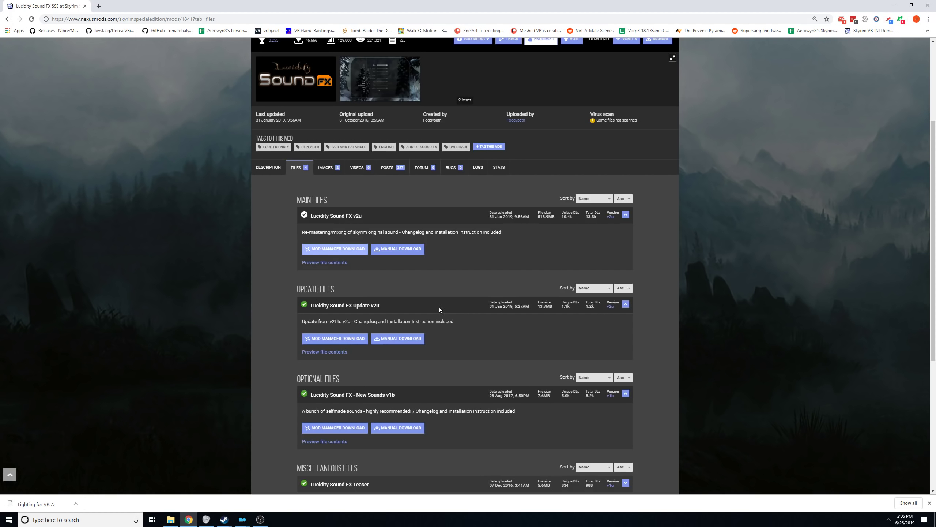
{"action": "mouse_move", "coordinate": [241, 523]}
{"action": "left_click", "coordinate": [282, 483]}
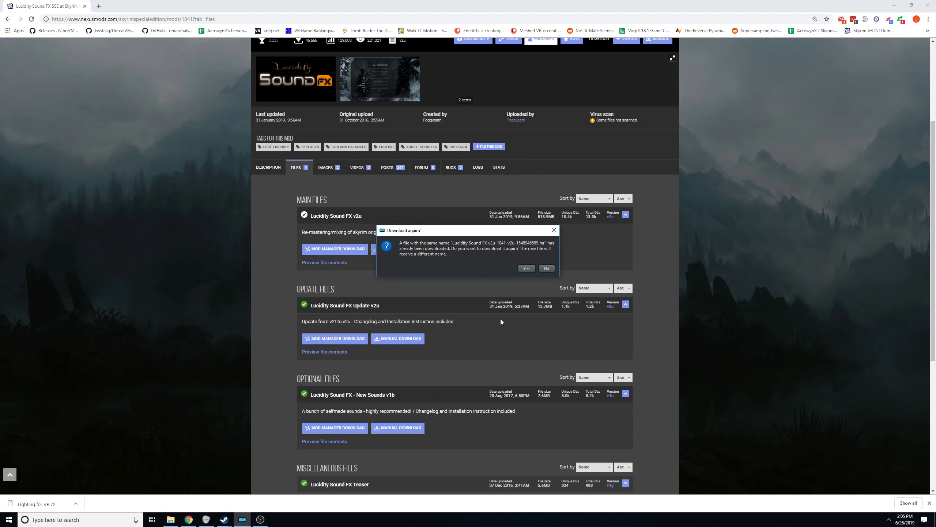
{"action": "left_click", "coordinate": [552, 270]}
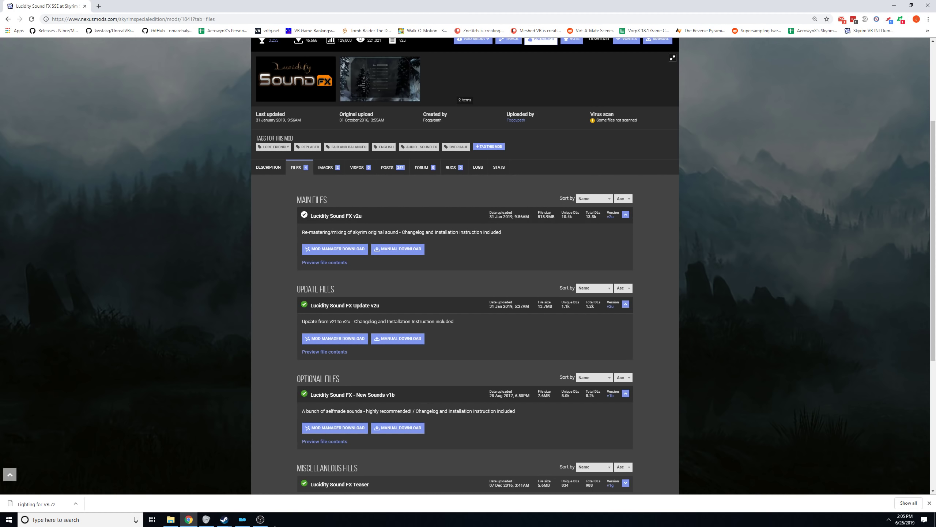
Switch to Mod Organizer and install the already downloaded Lucidity Sound FX v2u archive under its suggested name.
{"action": "left_click", "coordinate": [242, 519]}
{"action": "left_click", "coordinate": [638, 76]}
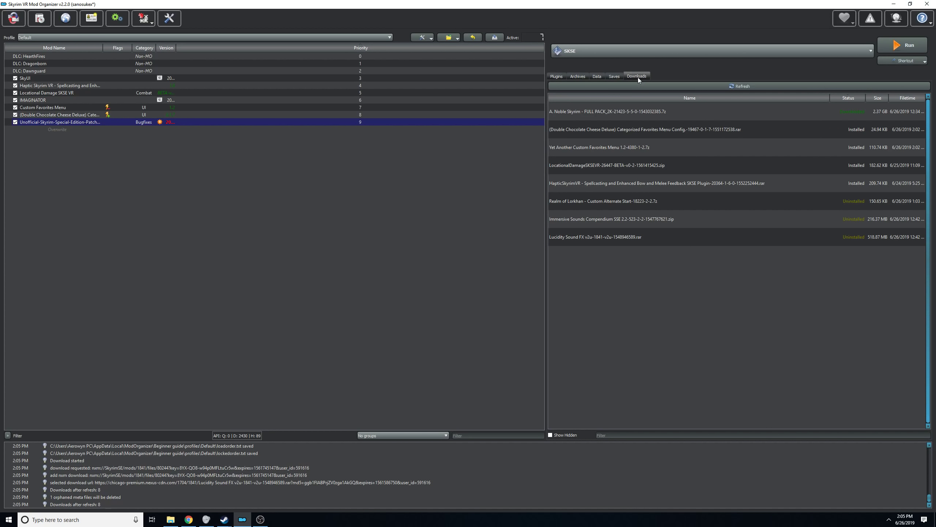
{"action": "double_click", "coordinate": [574, 238]}
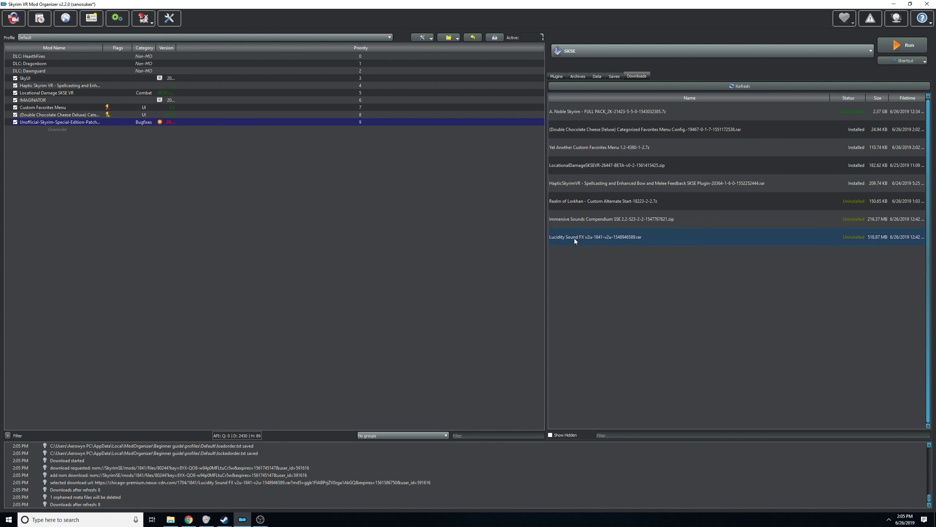
{"action": "left_click", "coordinate": [502, 266]}
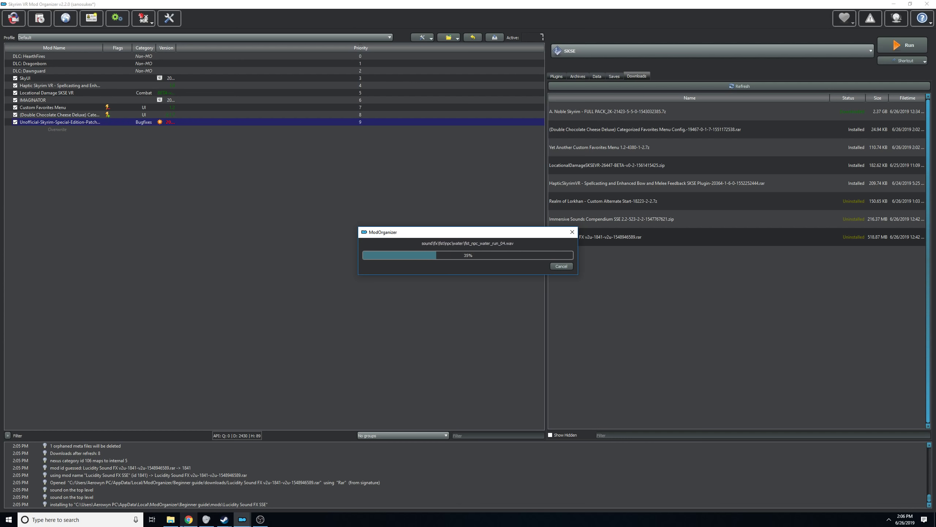
Switch to Chrome, search Nexus for "immersi", and open the Immersive Sounds - Compendium page.
{"action": "left_click", "coordinate": [188, 519]}
{"action": "scroll", "coordinate": [451, 105], "scroll_direction": "up", "scroll_amount": 5}
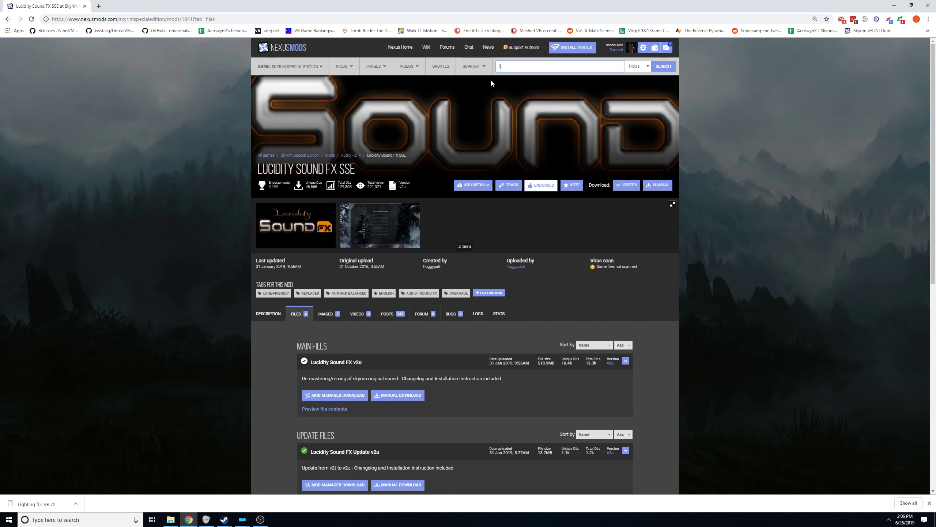
{"action": "type", "text": "immersi"}
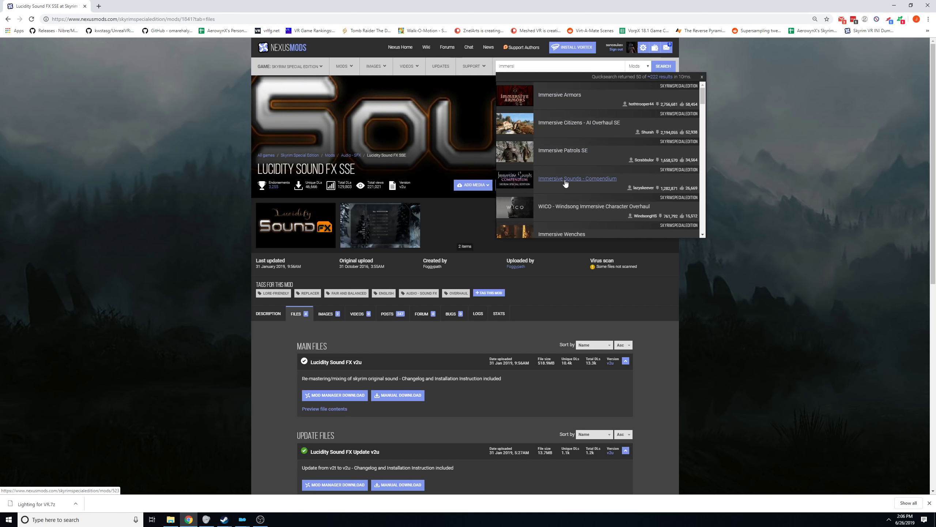
{"action": "left_click", "coordinate": [589, 188]}
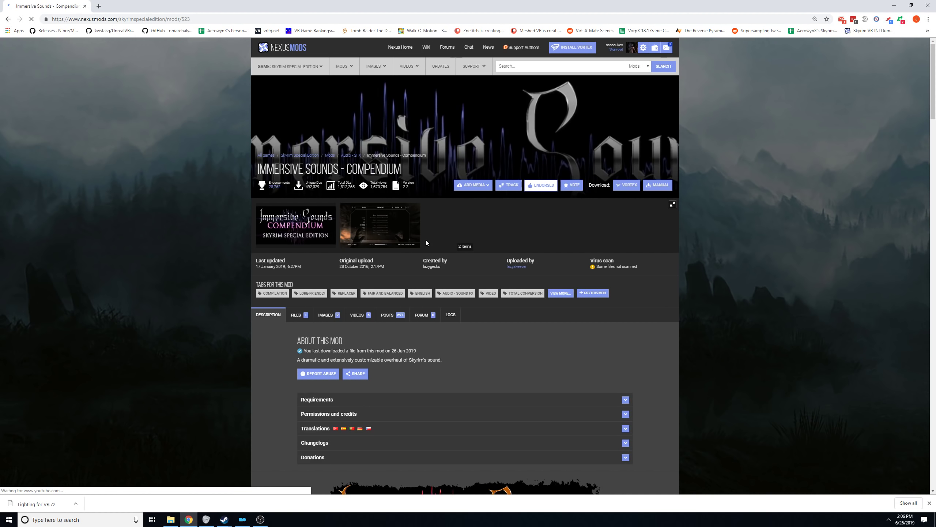
Request the mod manager download of Immersive Sounds Compendium SSE 2.2, and decline downloading it again.
{"action": "left_click", "coordinate": [297, 315]}
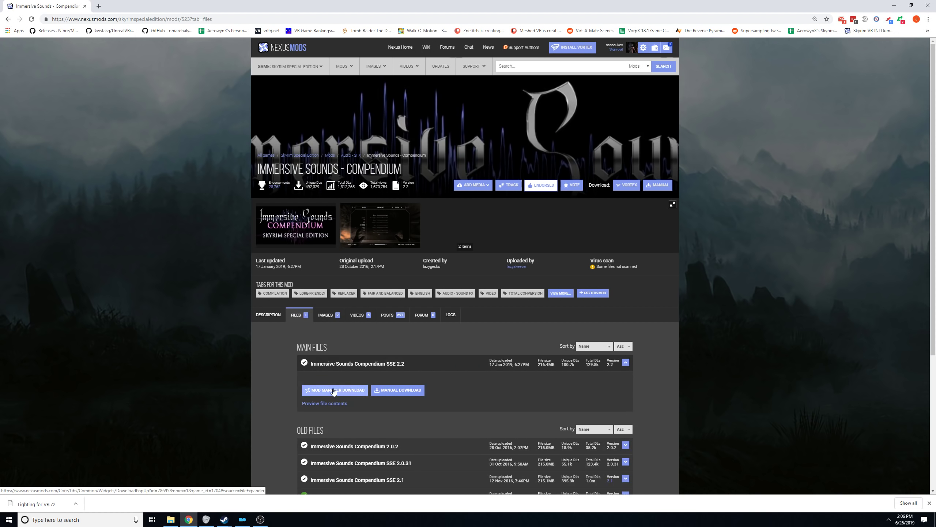
{"action": "left_click", "coordinate": [412, 385]}
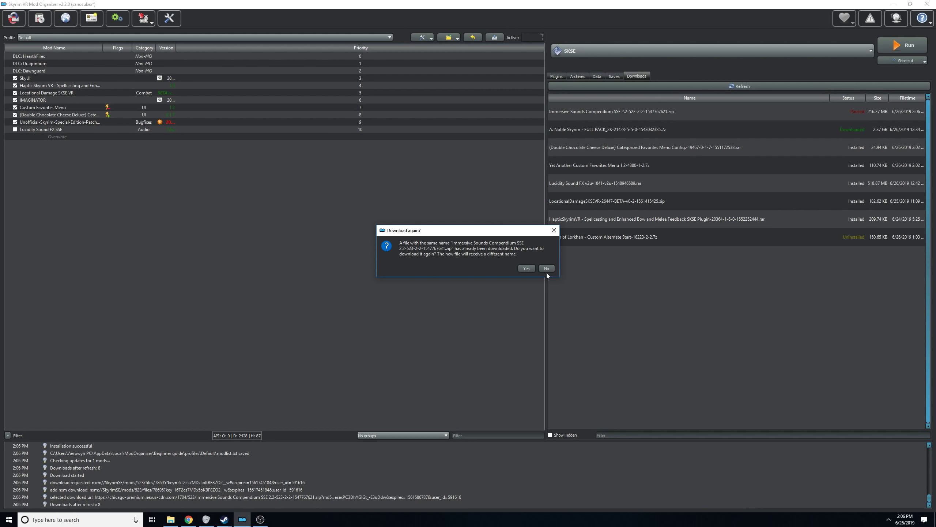
{"action": "left_click", "coordinate": [547, 271]}
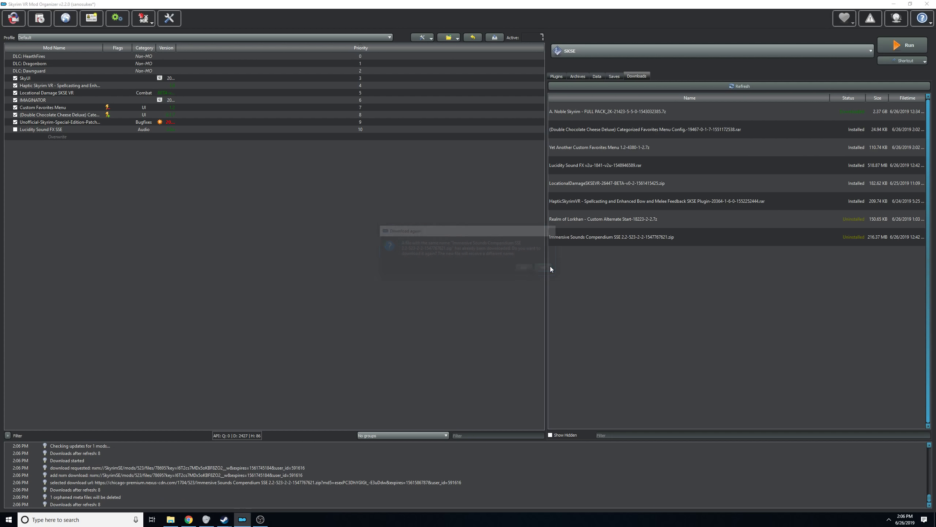
Enable Lucidity Sound FX SSE and start installing the Immersive Sounds Compendium SSE 2.2 archive, accepting the required main files.
{"action": "left_click", "coordinate": [15, 130]}
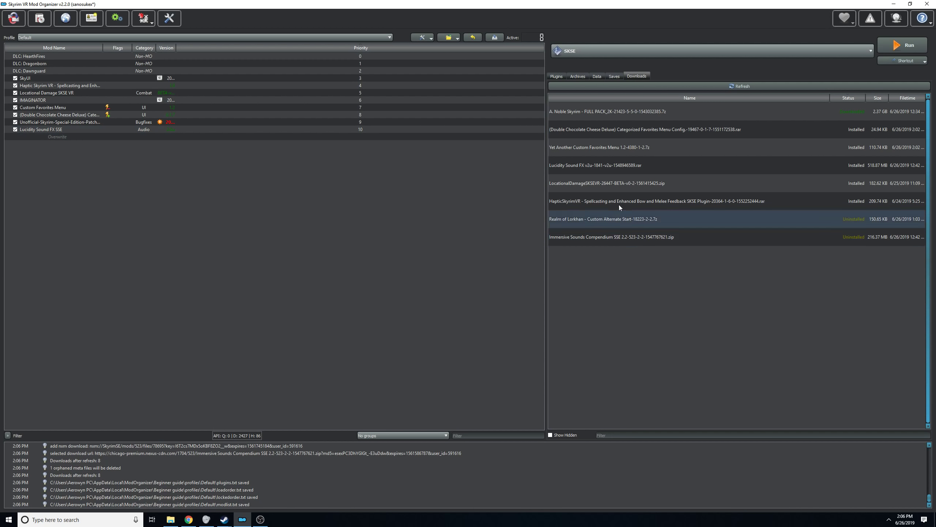
{"action": "double_click", "coordinate": [589, 240]}
{"action": "left_click_drag", "start_coordinate": [482, 167], "coordinate": [333, 152]}
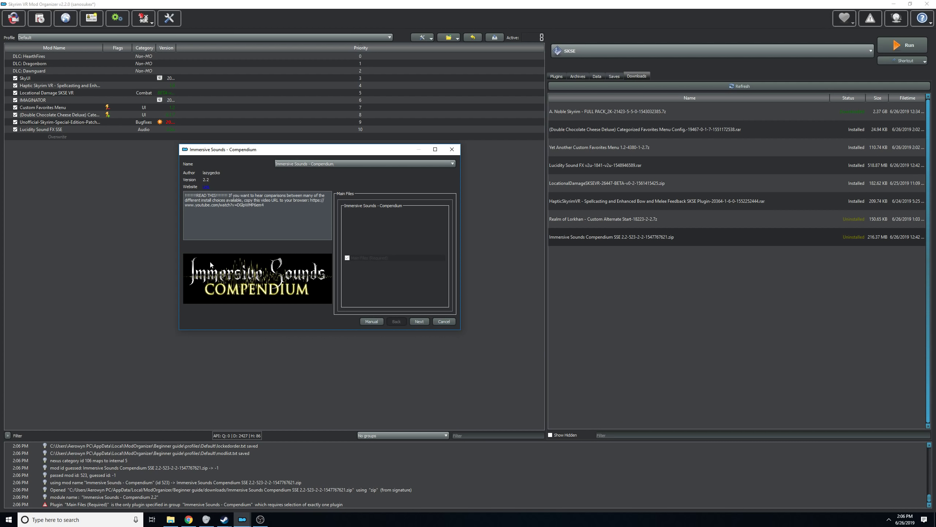
{"action": "left_click", "coordinate": [419, 322]}
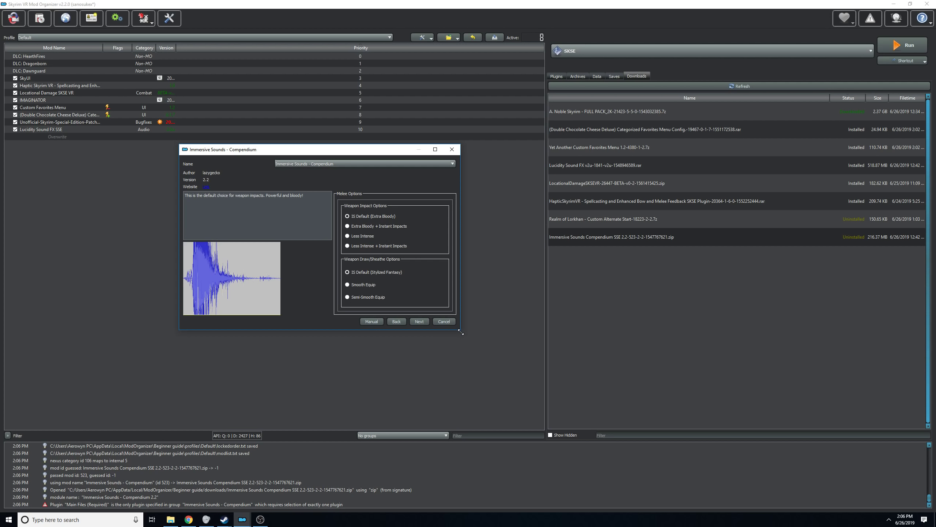
Enlarge the installer window and accept the default melee and ranged weapon sound options.
{"action": "left_click_drag", "start_coordinate": [461, 332], "coordinate": [616, 452]}
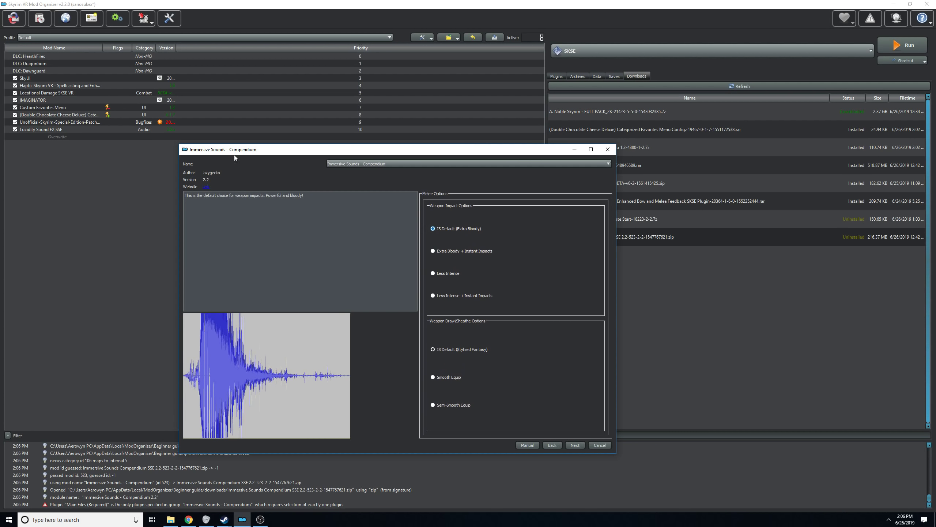
{"action": "left_click", "coordinate": [575, 444]}
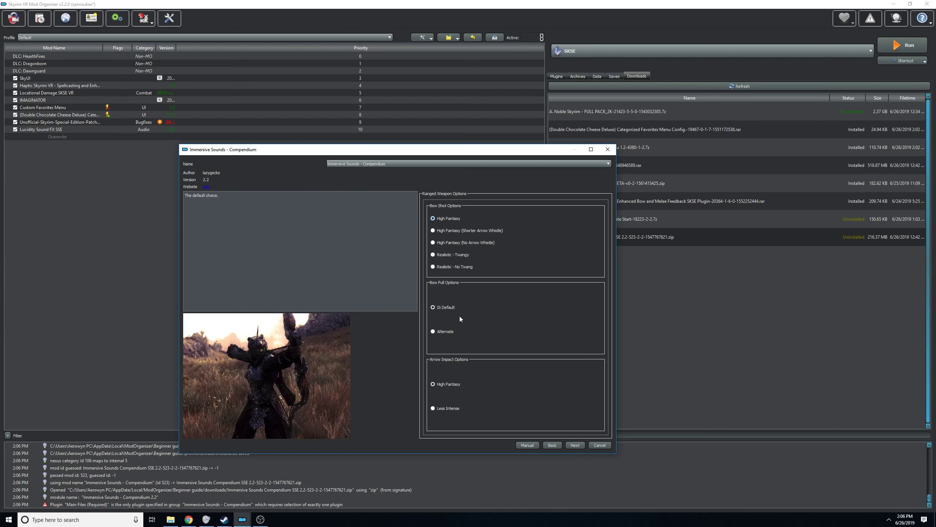
{"action": "left_click", "coordinate": [573, 447]}
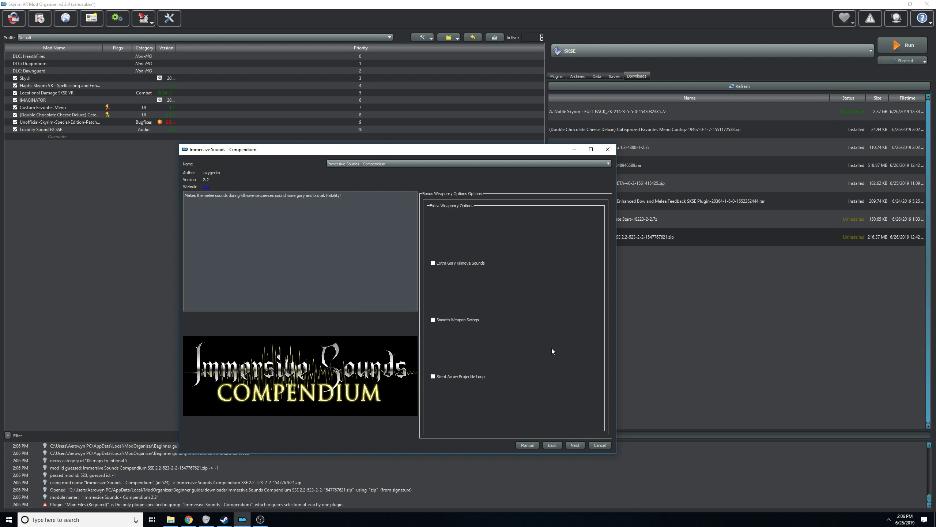
Include the bonus weaponry options Extra Gory Killmove Sounds, Smooth Weapon Swings and Silent Arrow Projectile Loop.
{"action": "left_click", "coordinate": [447, 261]}
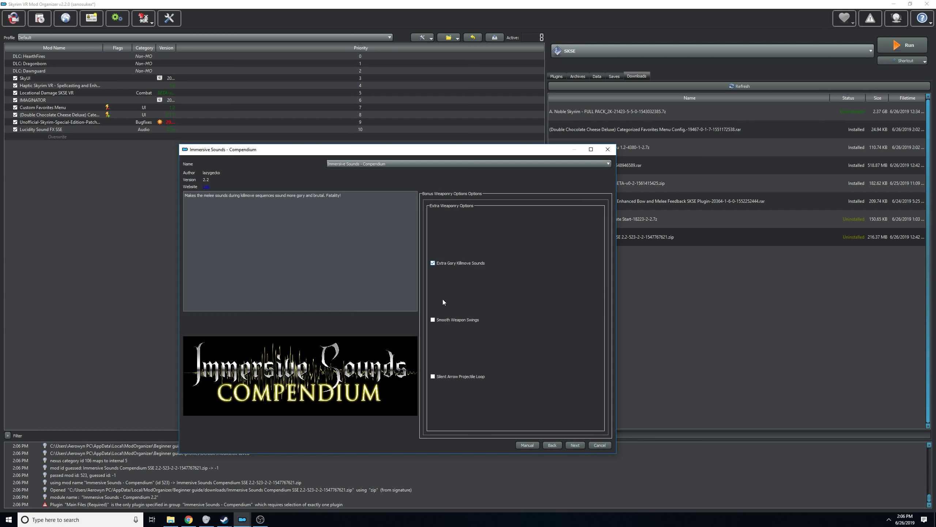
{"action": "left_click", "coordinate": [447, 320]}
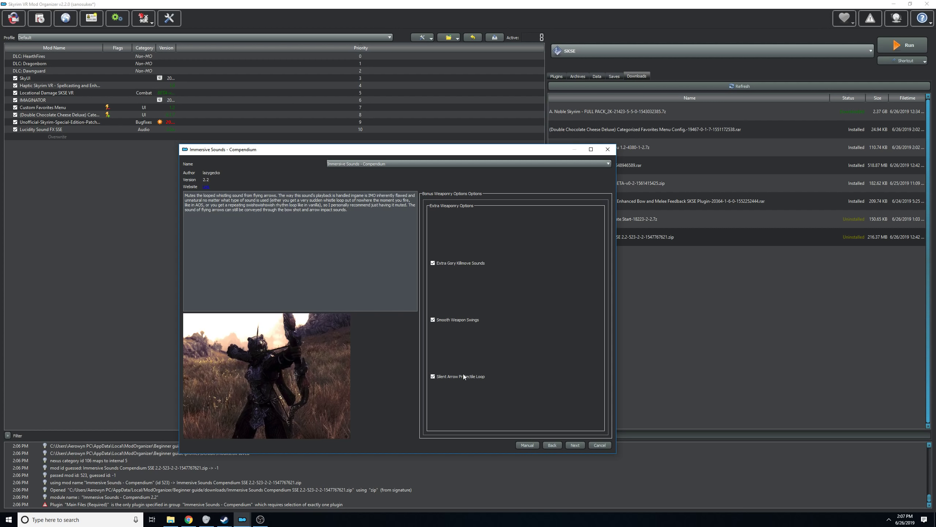
{"action": "left_click", "coordinate": [574, 446]}
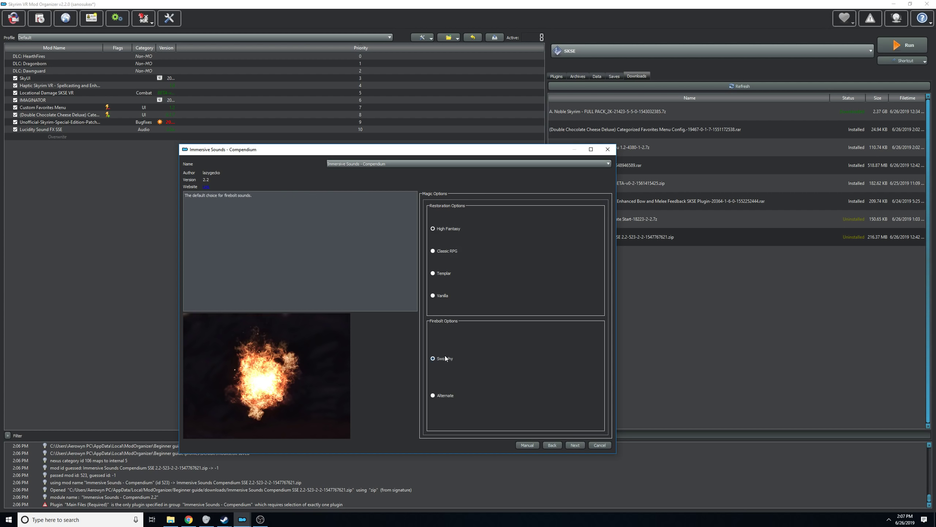
Accept the default magic sounds and include the creature options Demonic Draugr, Well-Mannered Wolves and Sensible Storm Atronachs.
{"action": "left_click", "coordinate": [578, 445]}
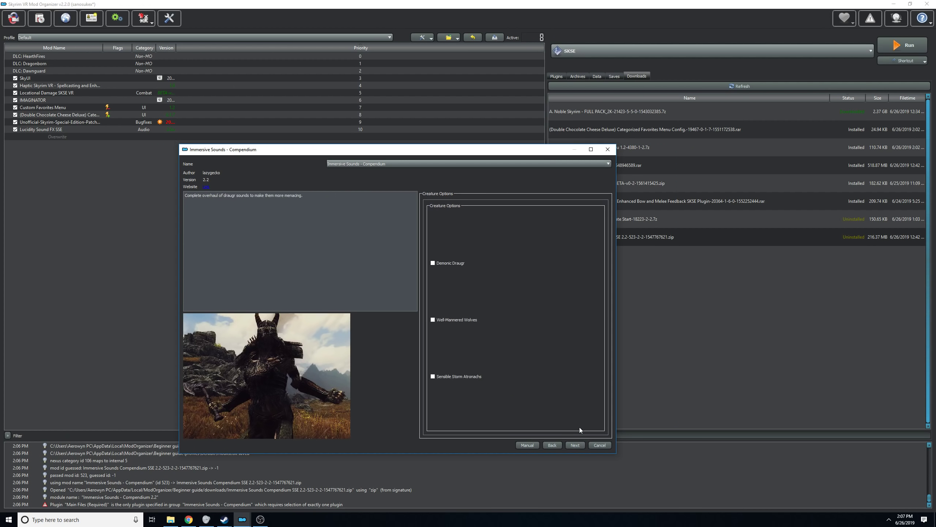
{"action": "left_click", "coordinate": [448, 262]}
{"action": "left_click", "coordinate": [450, 319]}
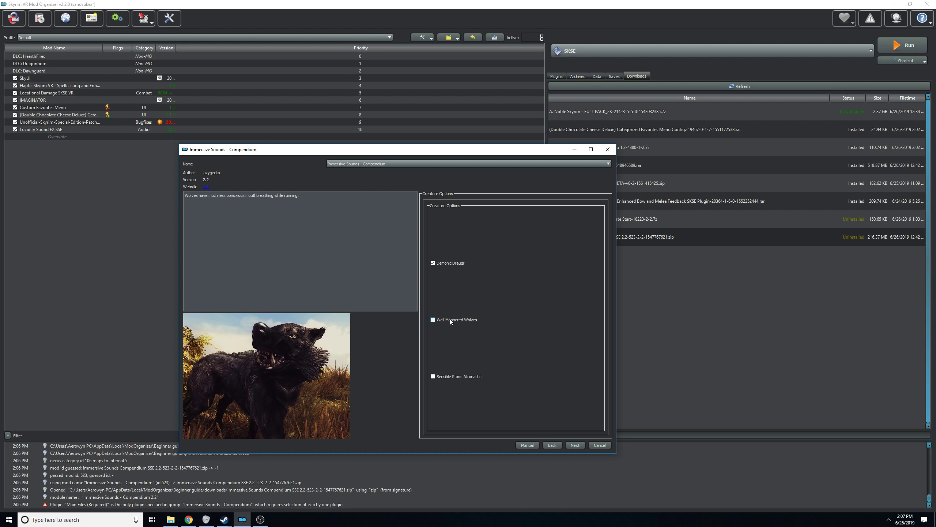
{"action": "left_click", "coordinate": [451, 377]}
{"action": "left_click", "coordinate": [576, 445]}
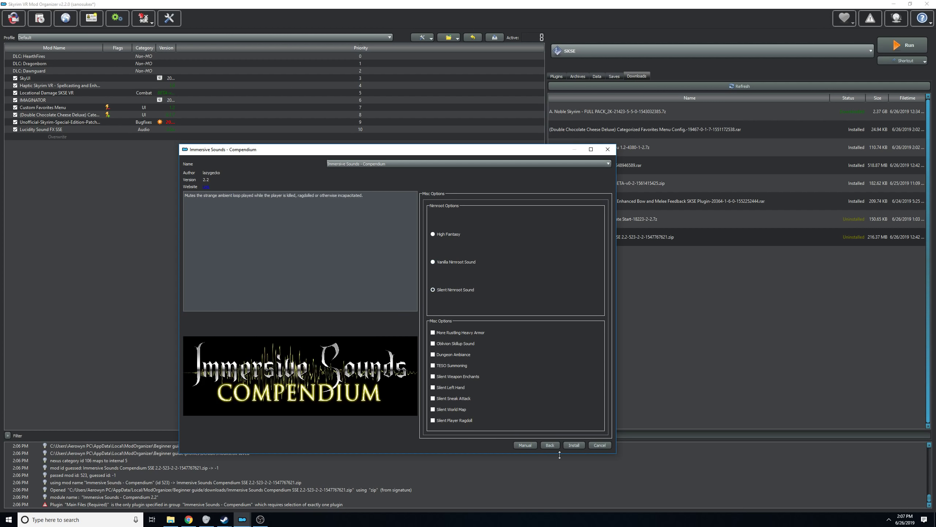
Install Immersive Sounds - Compendium with Silent Nirnroot Sound and no extra misc options, and enable it in the mod list.
{"action": "left_click", "coordinate": [574, 445]}
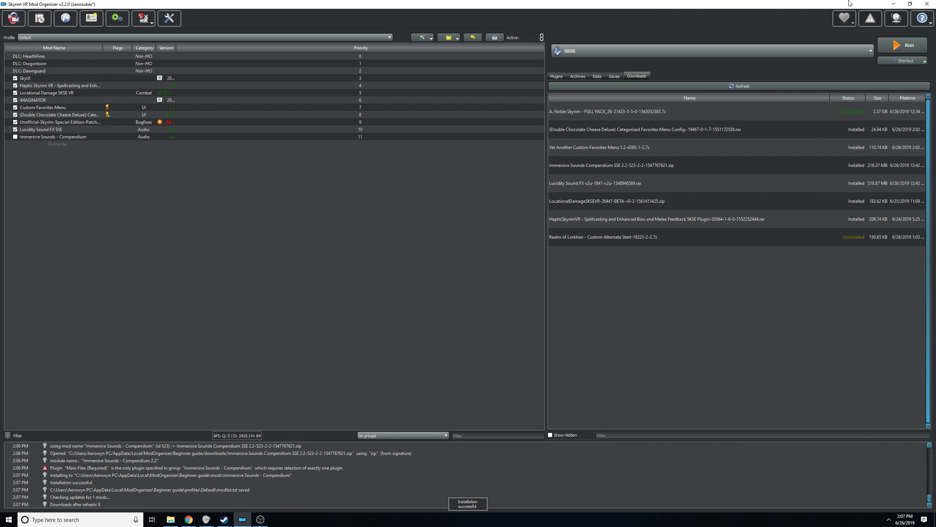
{"action": "left_click", "coordinate": [15, 137]}
{"action": "right_click", "coordinate": [51, 137]}
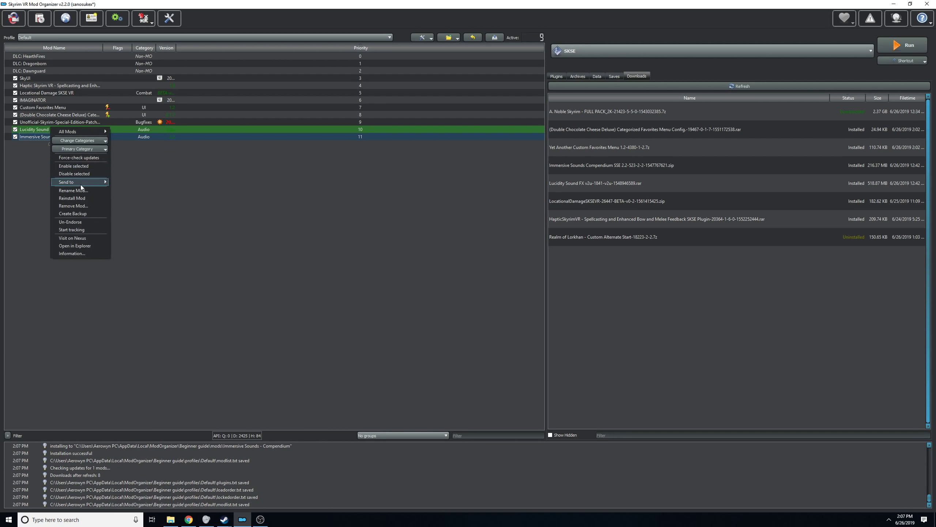
{"action": "left_click", "coordinate": [72, 198]}
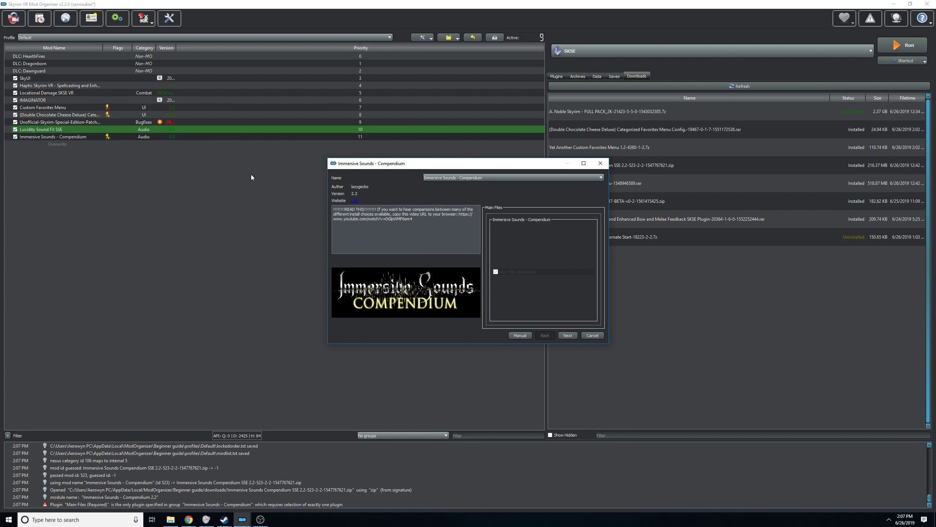
{"action": "left_click", "coordinate": [592, 335]}
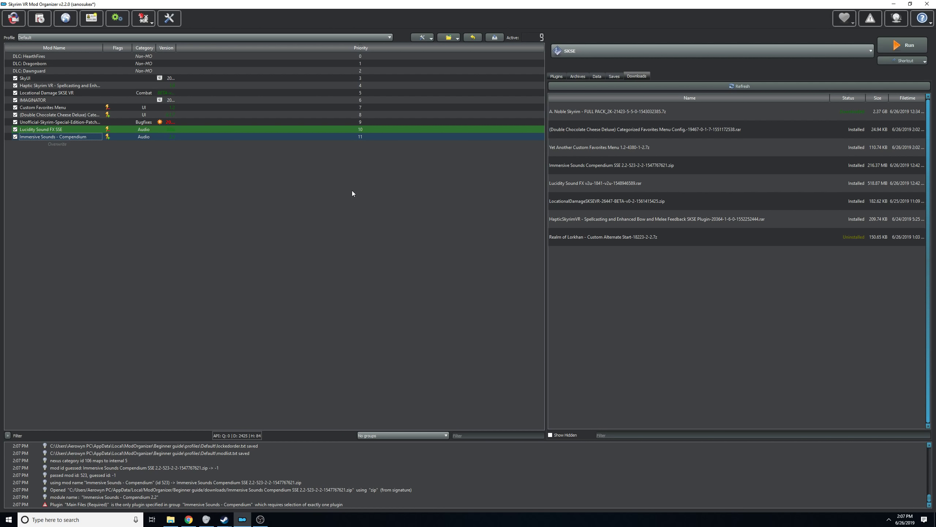
Switch to Chrome, search Nexus for "relight", and open the Relighting Skyrim - SSE page.
{"action": "mouse_move", "coordinate": [189, 523]}
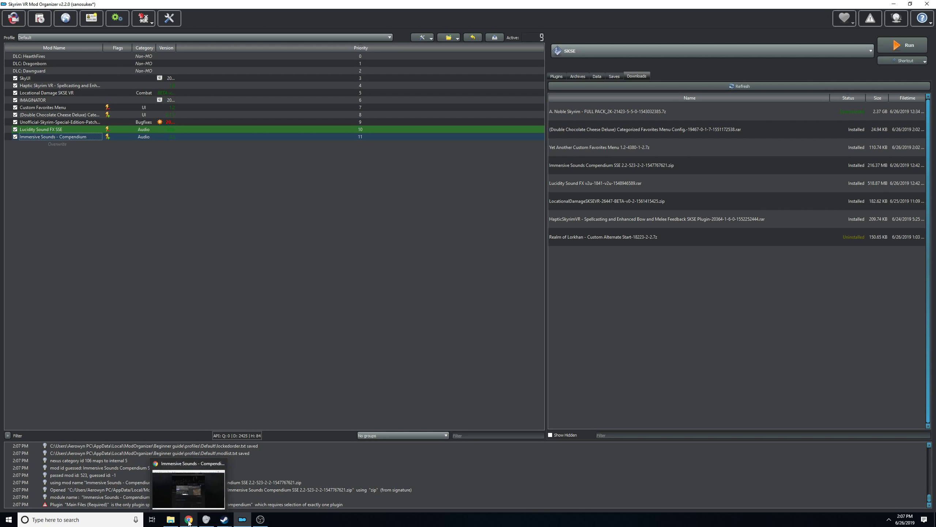
{"action": "left_click", "coordinate": [189, 522]}
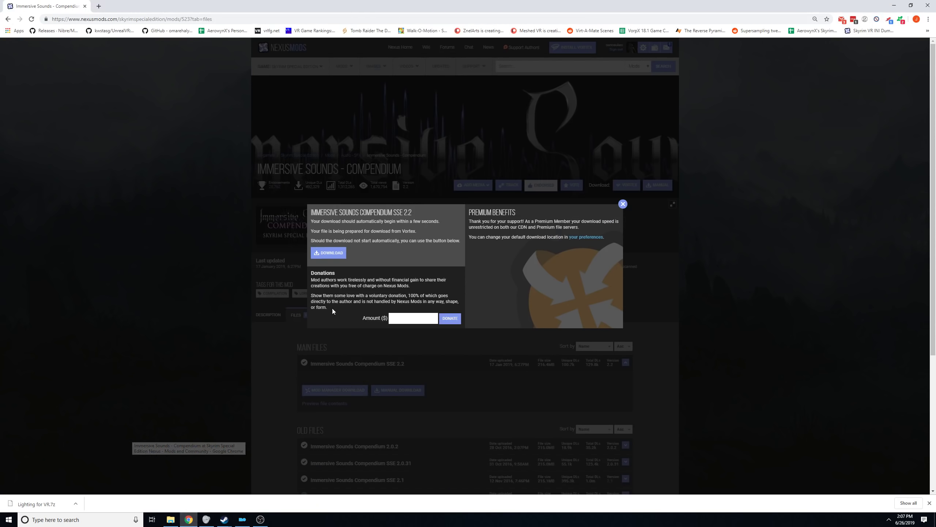
{"action": "left_click", "coordinate": [631, 205]}
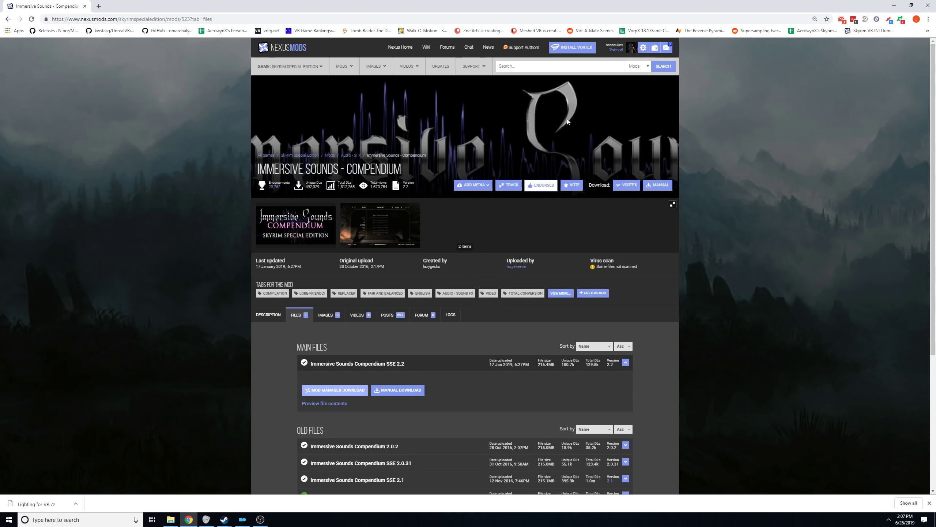
{"action": "left_click", "coordinate": [537, 66]}
{"action": "type", "text": "relight"}
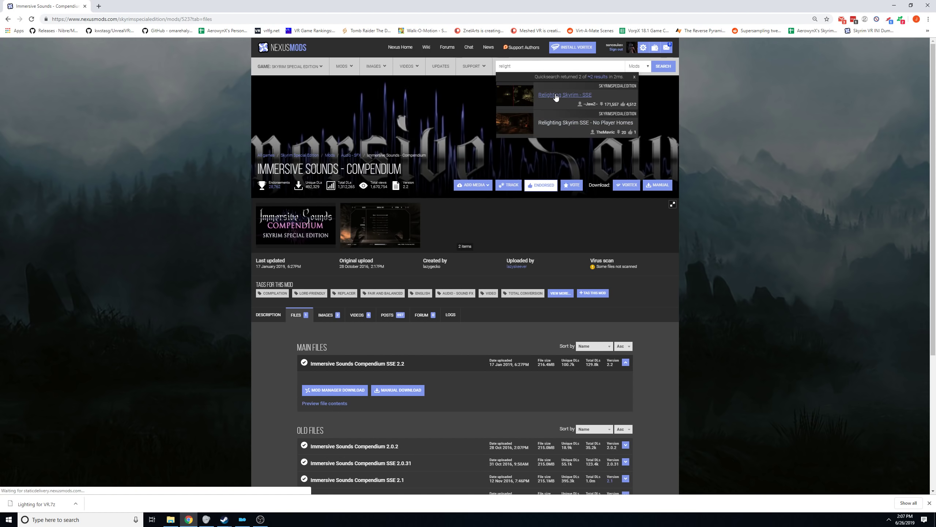
{"action": "left_click", "coordinate": [554, 95]}
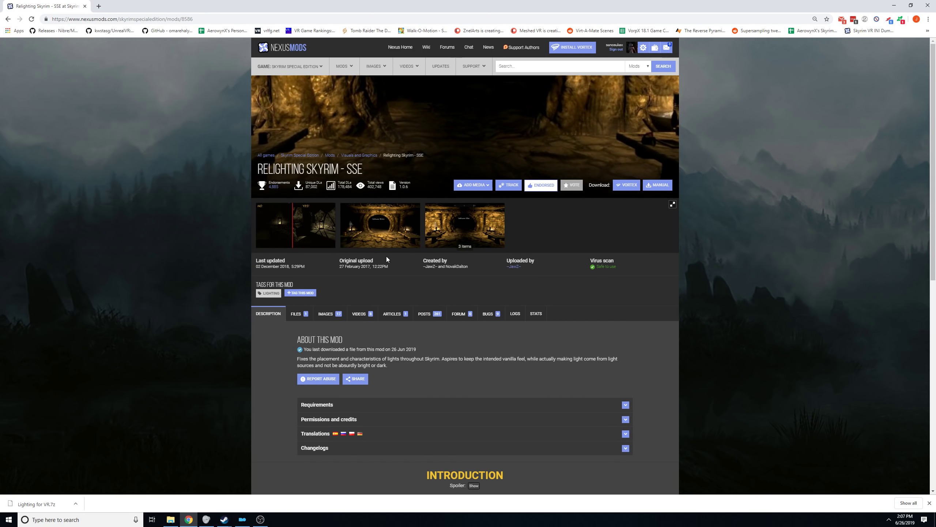
View the three preview images of Relighting Skyrim - SSE, including the Valthume before and after shots.
{"action": "left_click", "coordinate": [262, 223]}
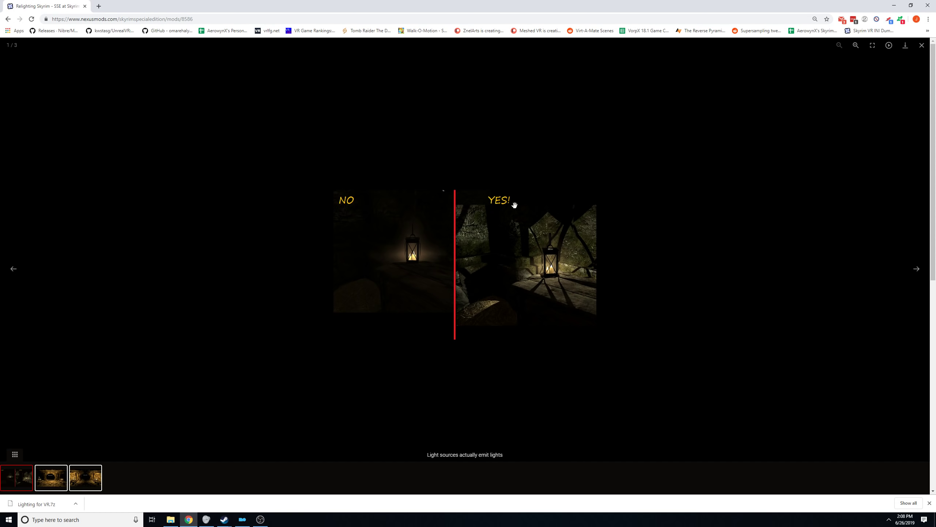
{"action": "left_click", "coordinate": [914, 269]}
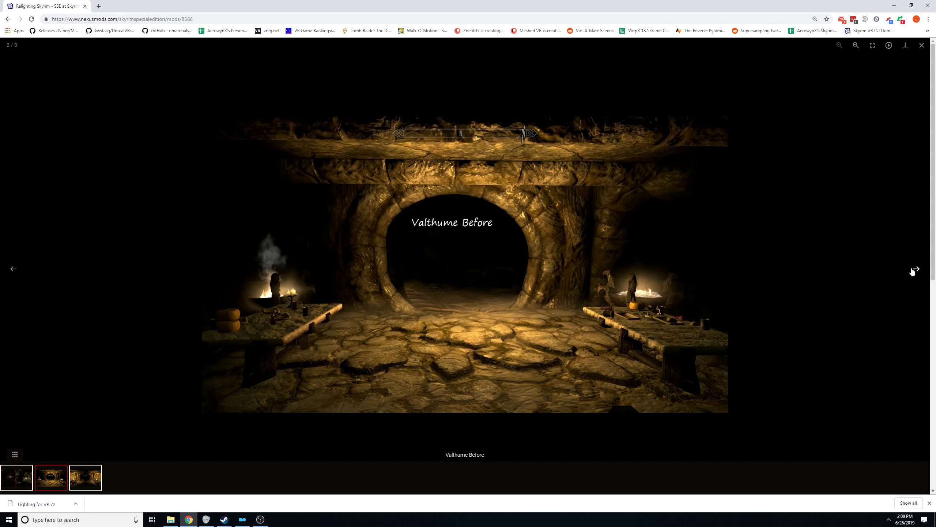
{"action": "left_click", "coordinate": [913, 270]}
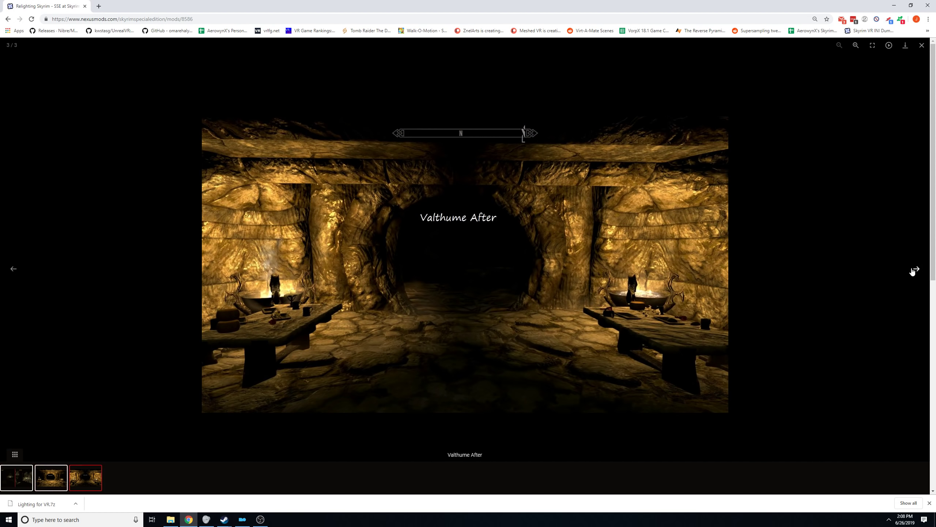
{"action": "left_click", "coordinate": [922, 46]}
Request the mod manager download of the main file Relighting Skyrim SSE v1.0.6.
{"action": "left_click", "coordinate": [297, 313]}
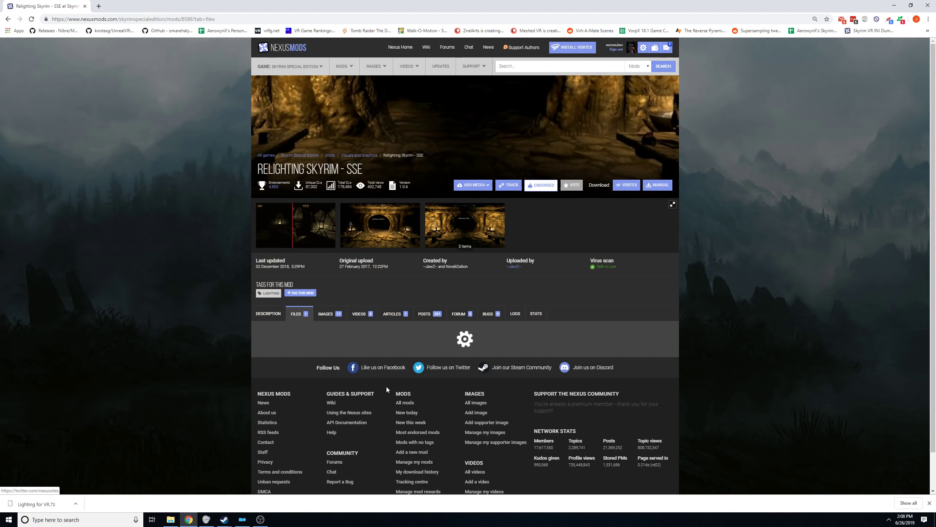
{"action": "left_click", "coordinate": [341, 393]}
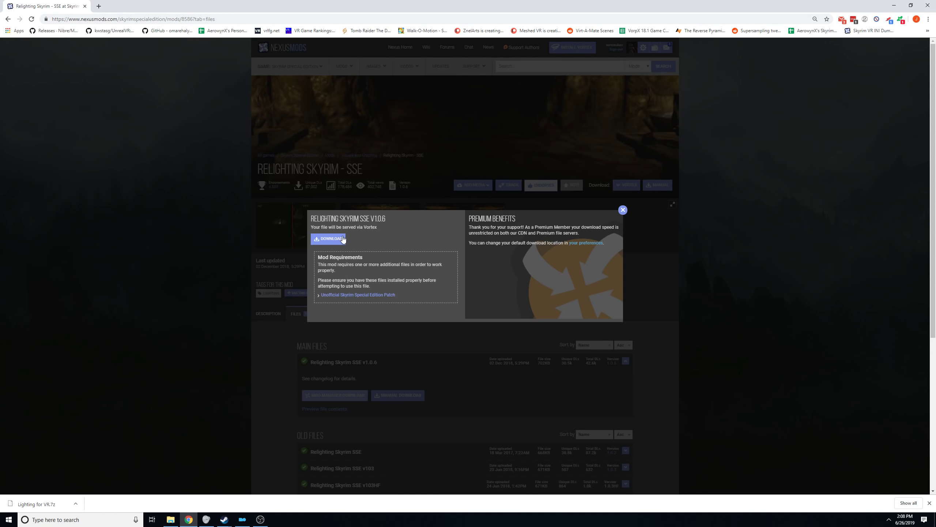
{"action": "left_click", "coordinate": [340, 240]}
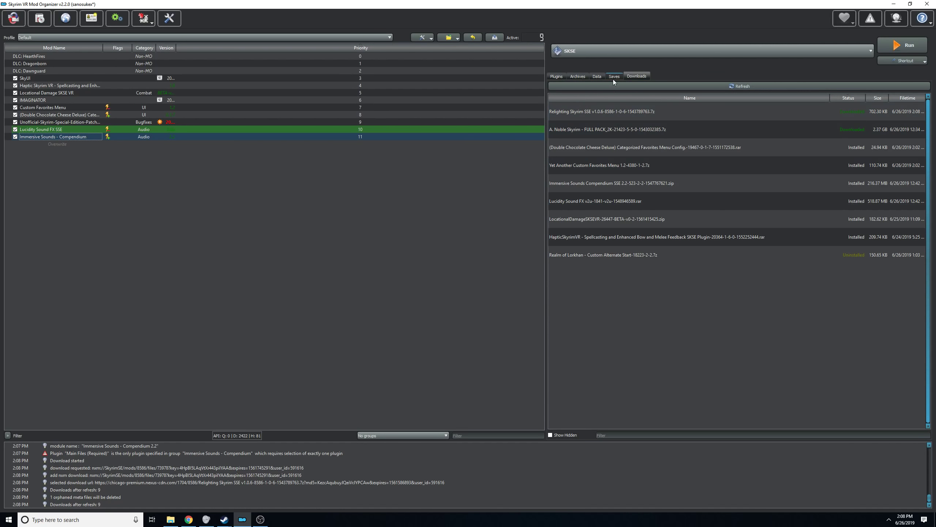
In Mod Organizer, install the Relighting Skyrim SSE v1.0.6 archive under its suggested name and enable the mod.
{"action": "double_click", "coordinate": [580, 113]}
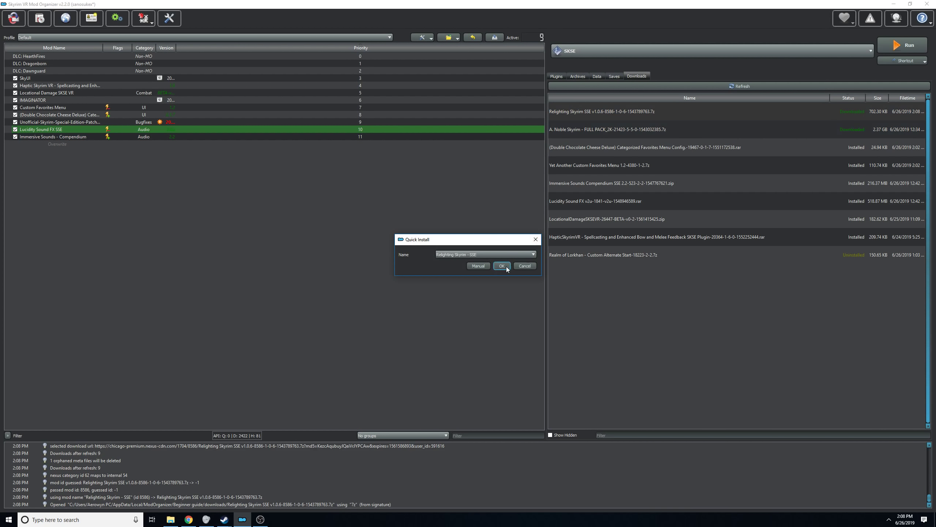
{"action": "left_click", "coordinate": [503, 266]}
{"action": "left_click", "coordinate": [15, 144]}
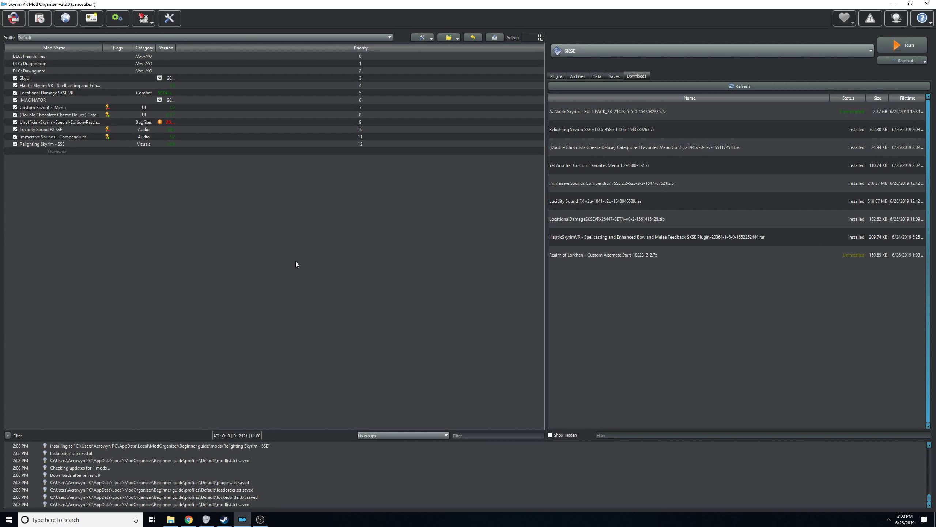
Start installing the mod archive Kill The Orchestra SE-303-3-3.7z from the guide folder in Downloads.
{"action": "left_click", "coordinate": [37, 24]}
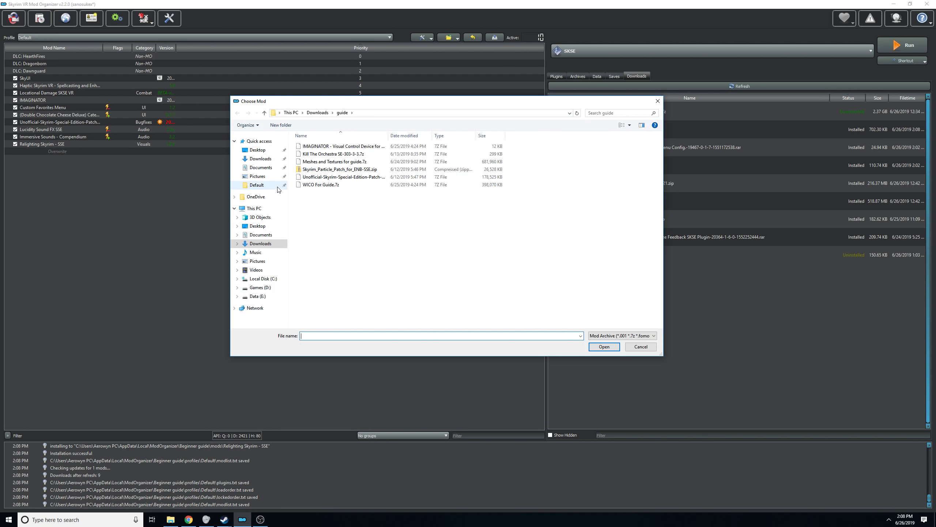
{"action": "double_click", "coordinate": [327, 155]}
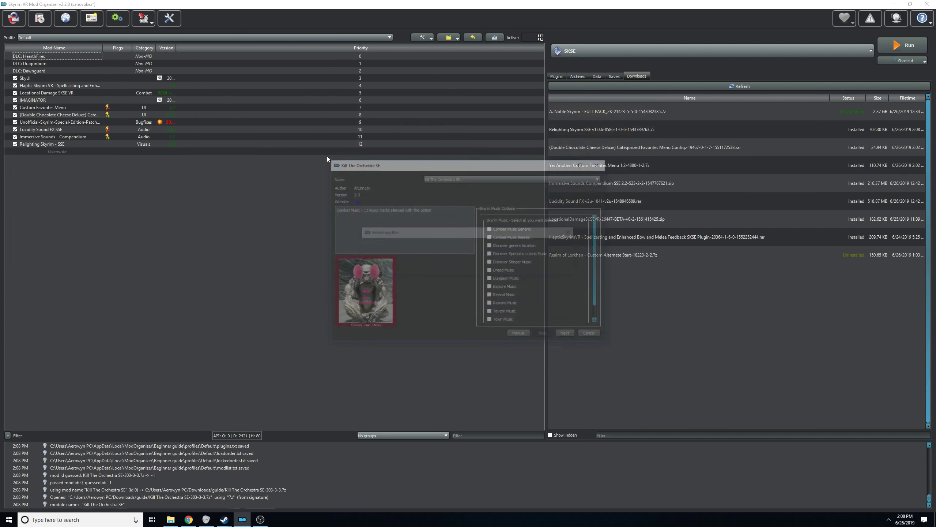
{"action": "left_click_drag", "start_coordinate": [432, 167], "coordinate": [294, 130]}
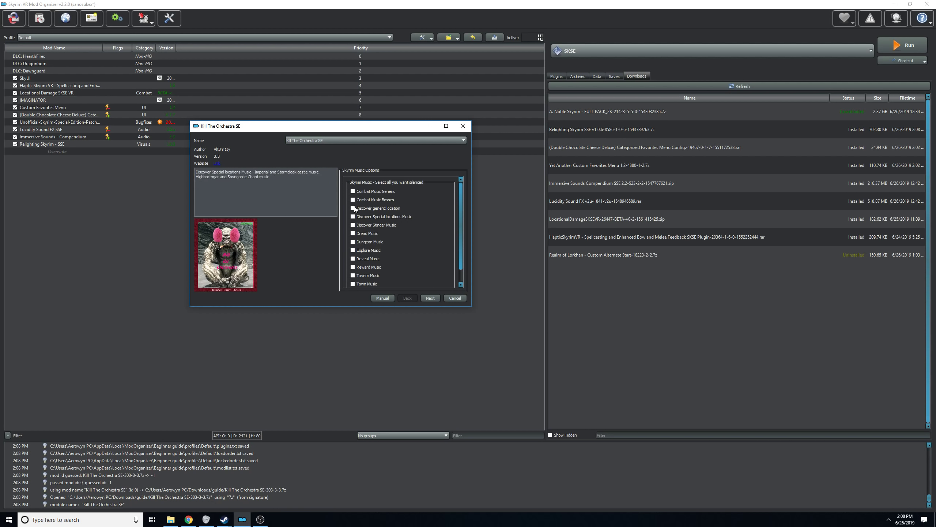
Choose to silence both combat music types, all three discover types, and the dread, dungeon, explore, reveal and reward music.
{"action": "left_click", "coordinate": [353, 191]}
{"action": "left_click", "coordinate": [353, 199]}
{"action": "left_click", "coordinate": [353, 208]}
{"action": "left_click", "coordinate": [353, 217]}
{"action": "left_click", "coordinate": [353, 225]}
{"action": "left_click", "coordinate": [353, 233]}
{"action": "left_click", "coordinate": [353, 242]}
{"action": "left_click", "coordinate": [353, 250]}
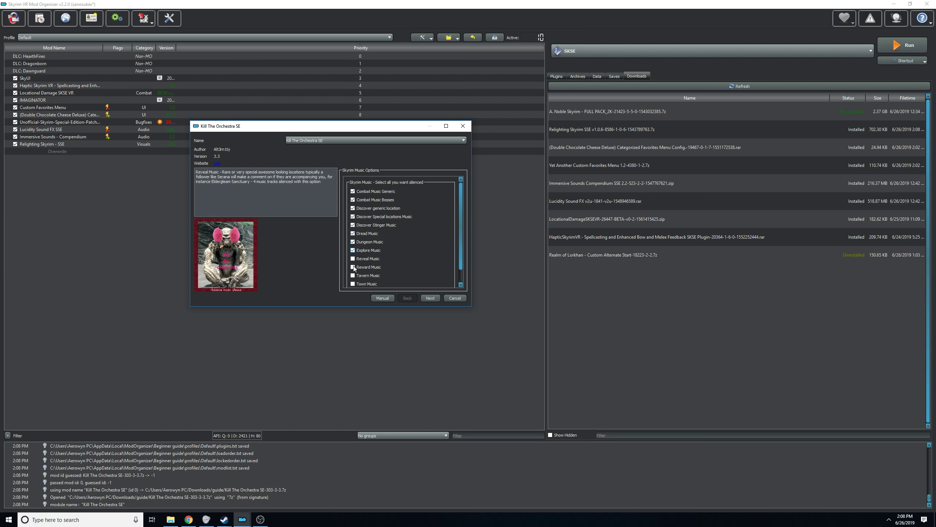
{"action": "left_click", "coordinate": [353, 259]}
{"action": "left_click", "coordinate": [353, 267]}
Add Town Music to the silenced tracks, leaving Tavern Music and Reveal Music unselected.
{"action": "scroll", "coordinate": [374, 263], "scroll_direction": "down", "scroll_amount": 1}
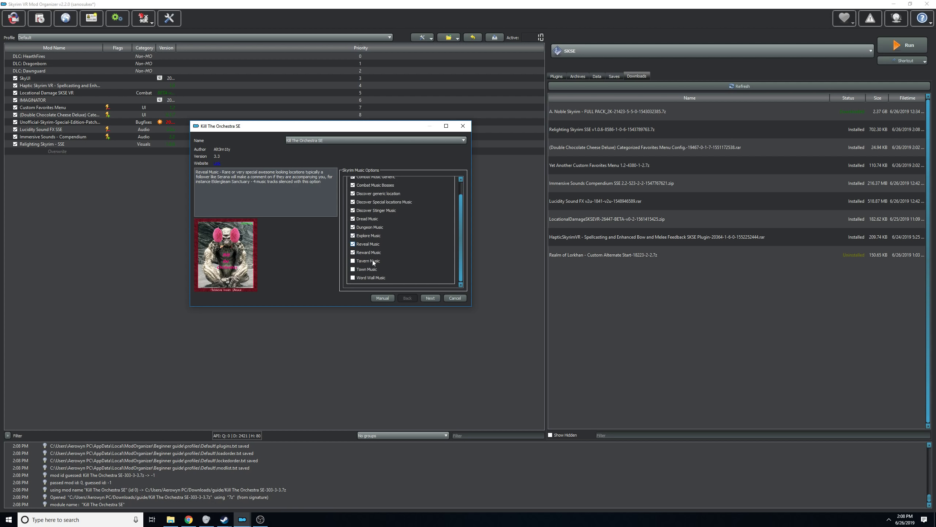
{"action": "left_click", "coordinate": [353, 260]}
{"action": "left_click", "coordinate": [354, 269]}
{"action": "left_click", "coordinate": [369, 261]}
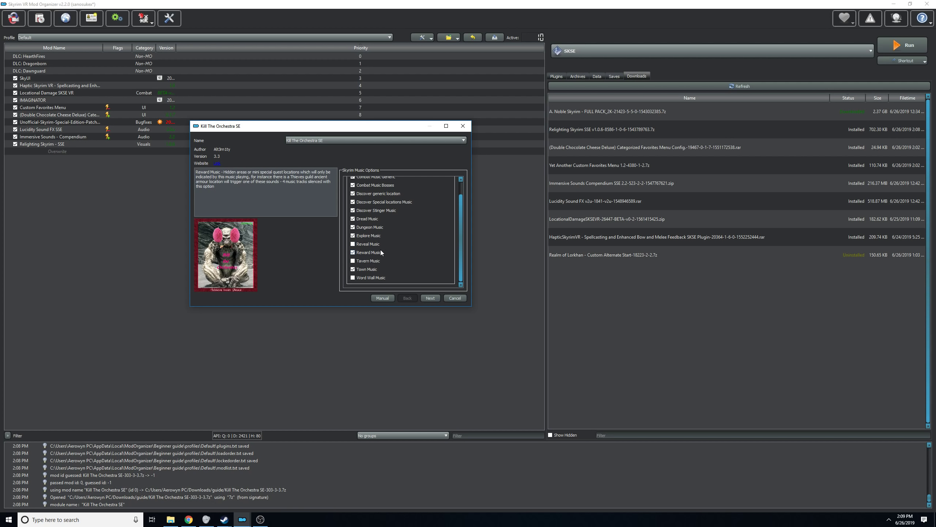
Silence all five Dawnguard tracks: both Soulcairn options, Falmervalley Explore, Vampirecastle Dungeon and Special - Eclipse.
{"action": "scroll", "coordinate": [381, 249], "scroll_direction": "up", "scroll_amount": 1}
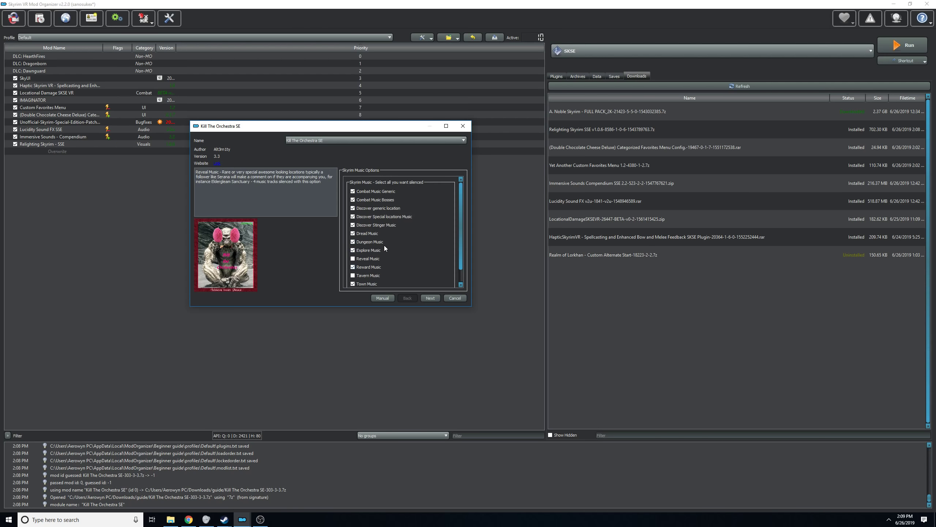
{"action": "left_click", "coordinate": [432, 297]}
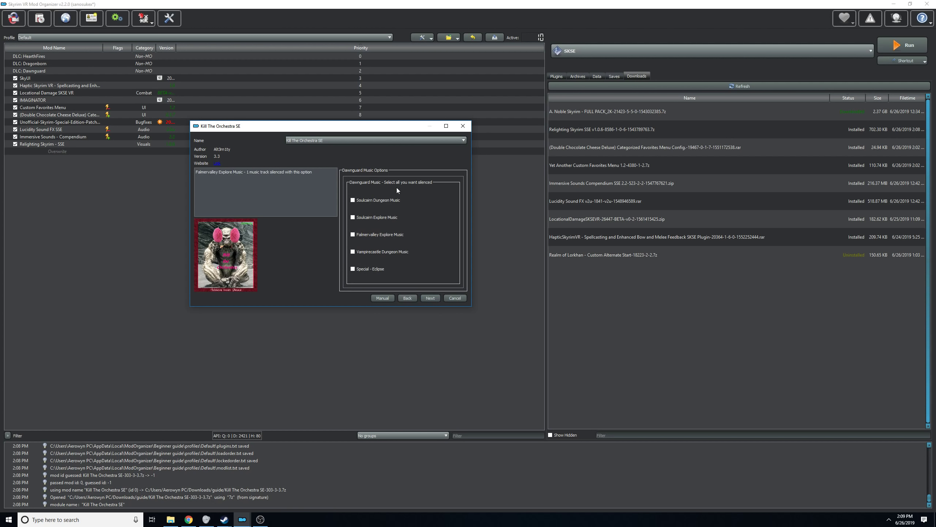
{"action": "left_click", "coordinate": [367, 200]}
{"action": "left_click", "coordinate": [364, 218]}
{"action": "left_click", "coordinate": [363, 235]}
{"action": "left_click", "coordinate": [366, 254]}
{"action": "left_click", "coordinate": [367, 270]}
{"action": "left_click", "coordinate": [437, 298]}
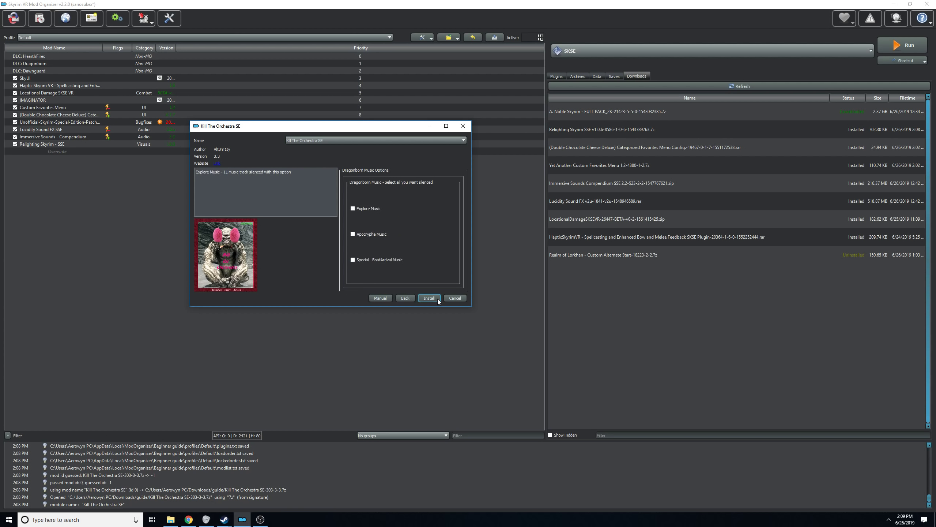
Silence Dragonborn's Explore Music and Apocrypha Music, finish installing Kill The Orchestra SE, and enable the mod.
{"action": "left_click", "coordinate": [362, 208]}
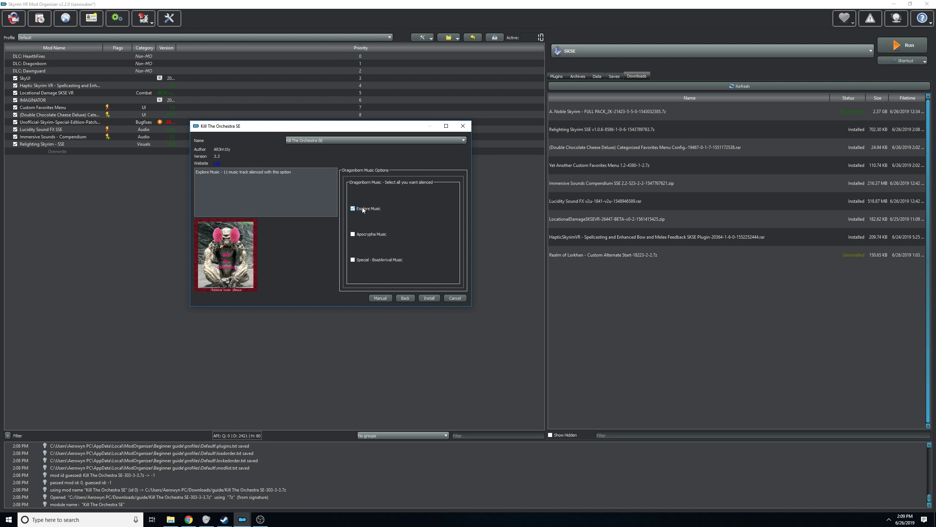
{"action": "left_click", "coordinate": [374, 235]}
{"action": "left_click", "coordinate": [428, 297]}
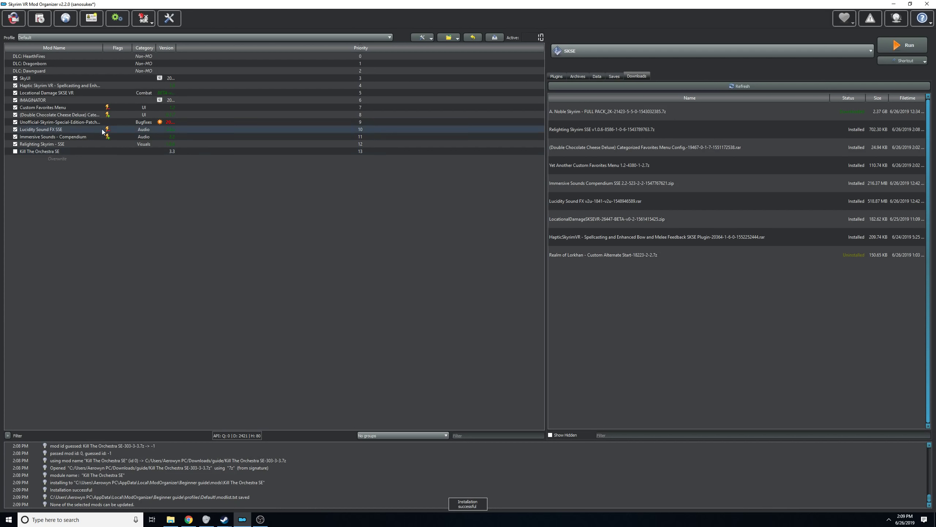
{"action": "left_click", "coordinate": [15, 151]}
{"action": "right_click", "coordinate": [33, 153]}
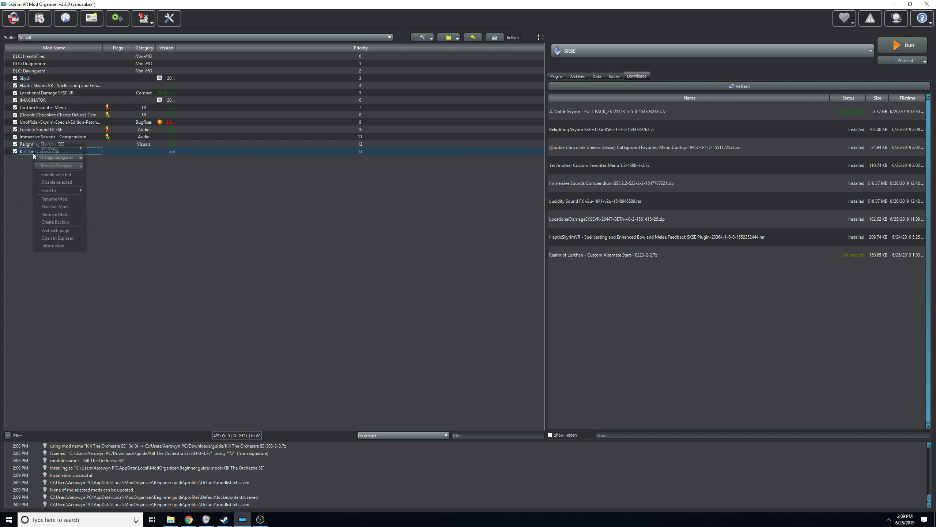
{"action": "left_click", "coordinate": [350, 243]}
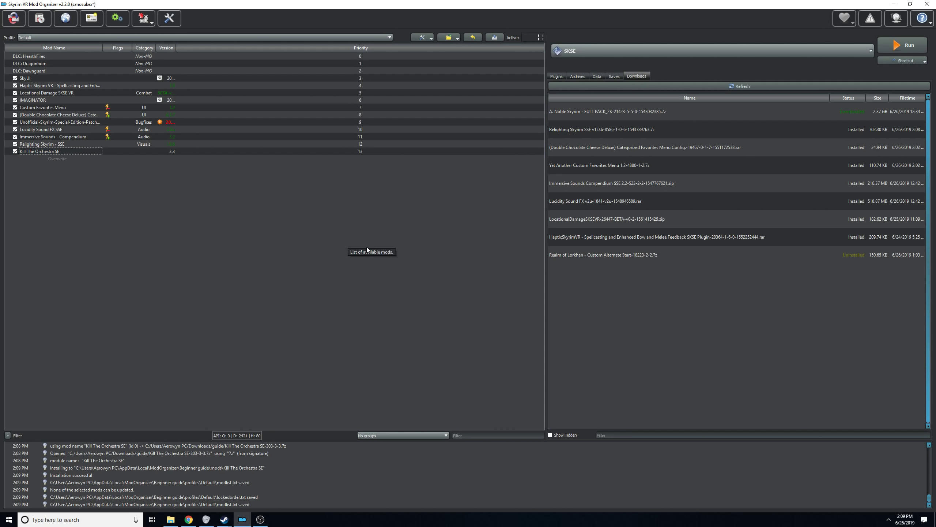
In Chrome, search Nexus Mods for 360, open 360 Walk and Run Plus AND YY Animations SSE, and send its main file to the mod manager.
{"action": "left_click", "coordinate": [189, 520]}
{"action": "left_click", "coordinate": [521, 63]}
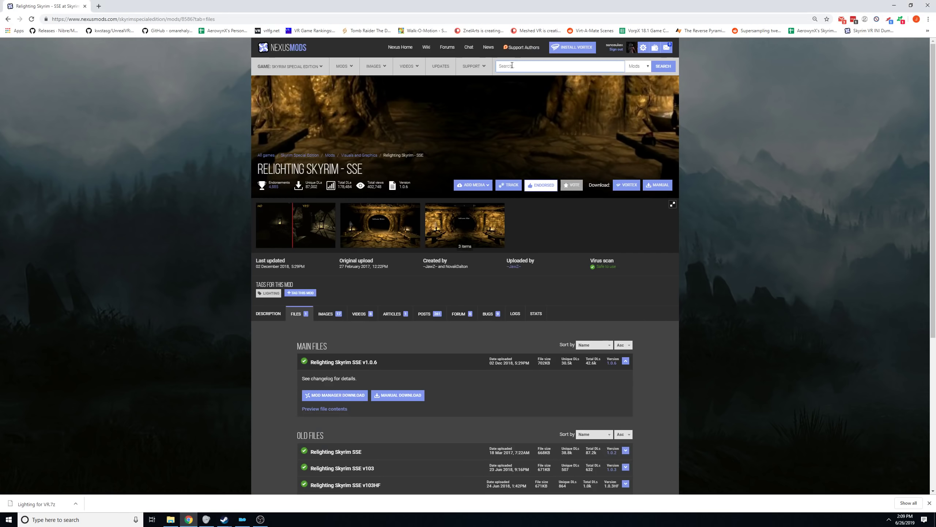
{"action": "mouse_move", "coordinate": [486, 67]}
{"action": "type", "text": "360"}
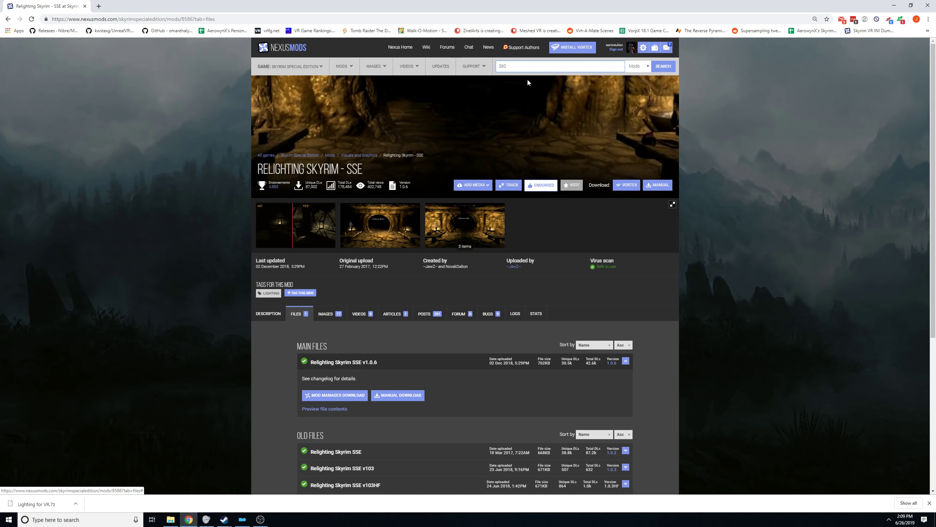
{"action": "left_click", "coordinate": [556, 96]}
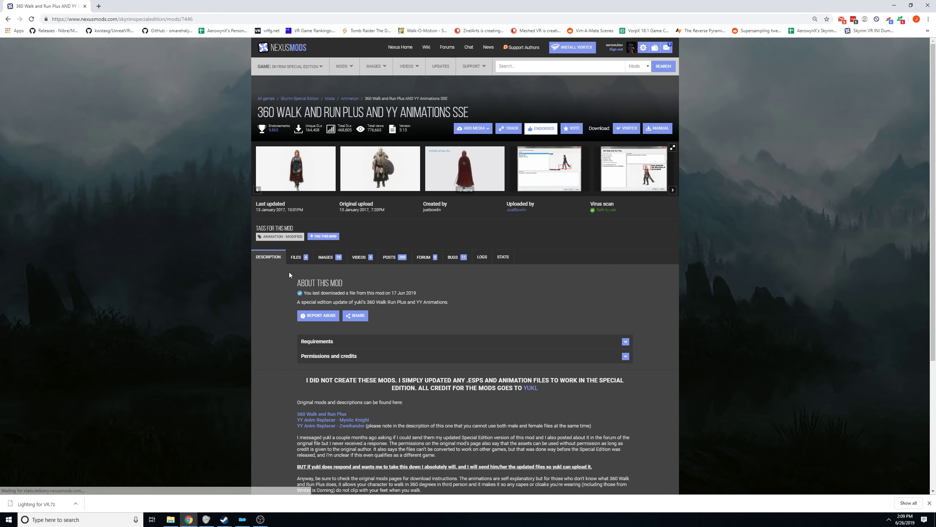
{"action": "left_click", "coordinate": [297, 265]}
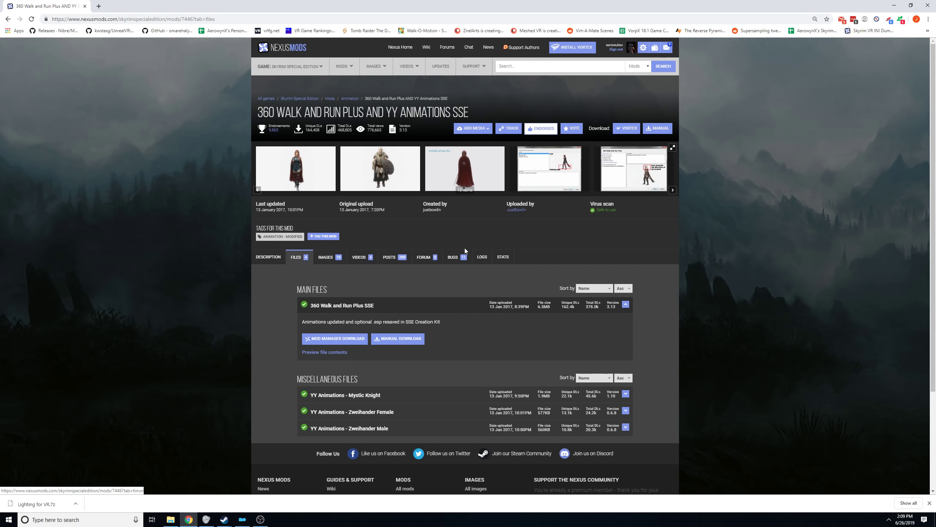
{"action": "left_click", "coordinate": [325, 338]}
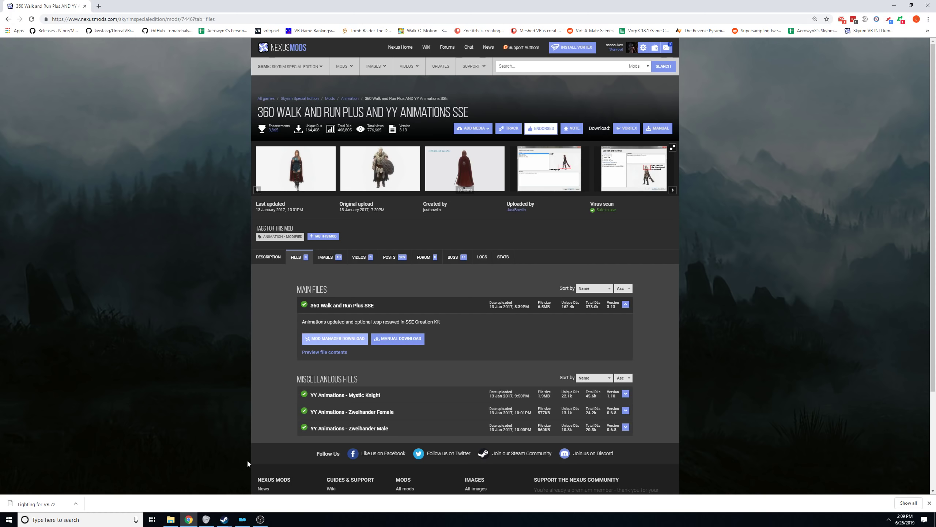
In Mod Organizer, start installing 360 Walk and Run Plus SSE with 360 + cloak, heads facing the direction of movement, and BBP Off.
{"action": "left_click", "coordinate": [242, 518]}
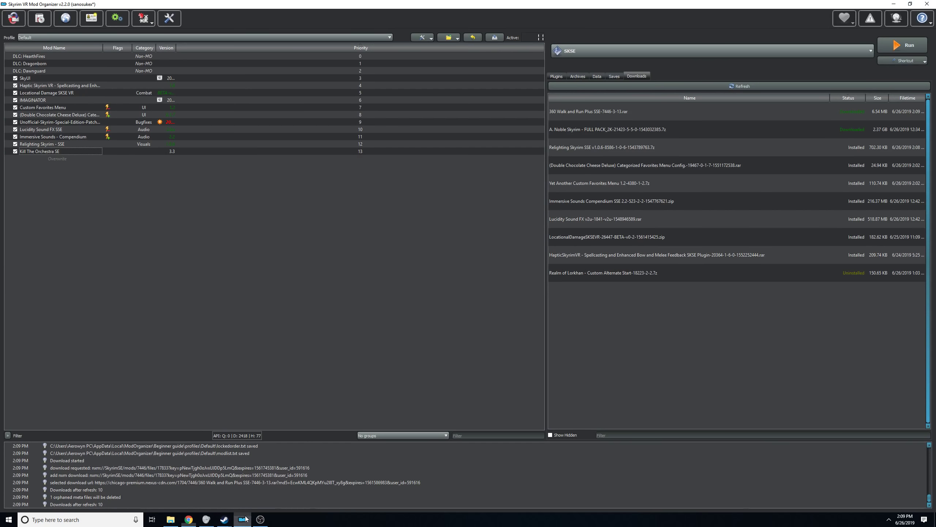
{"action": "double_click", "coordinate": [602, 114]}
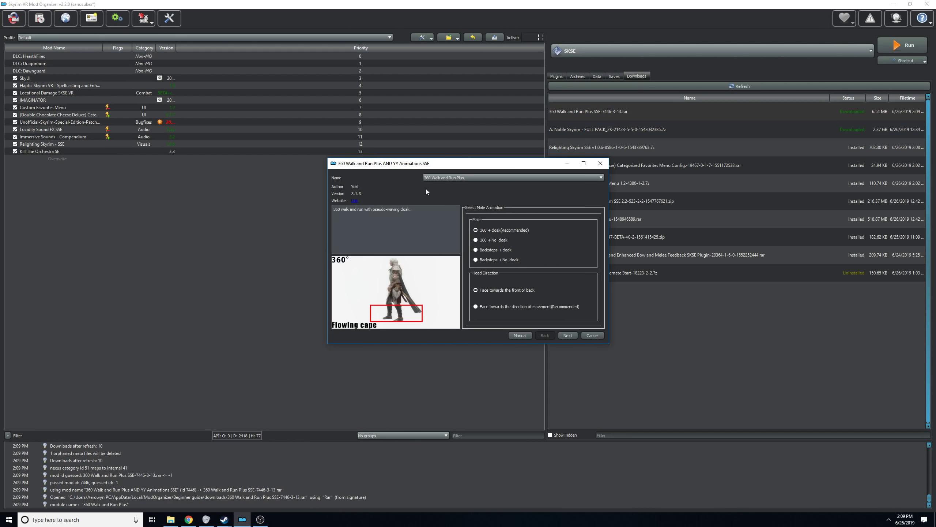
{"action": "left_click_drag", "start_coordinate": [466, 164], "coordinate": [347, 142]}
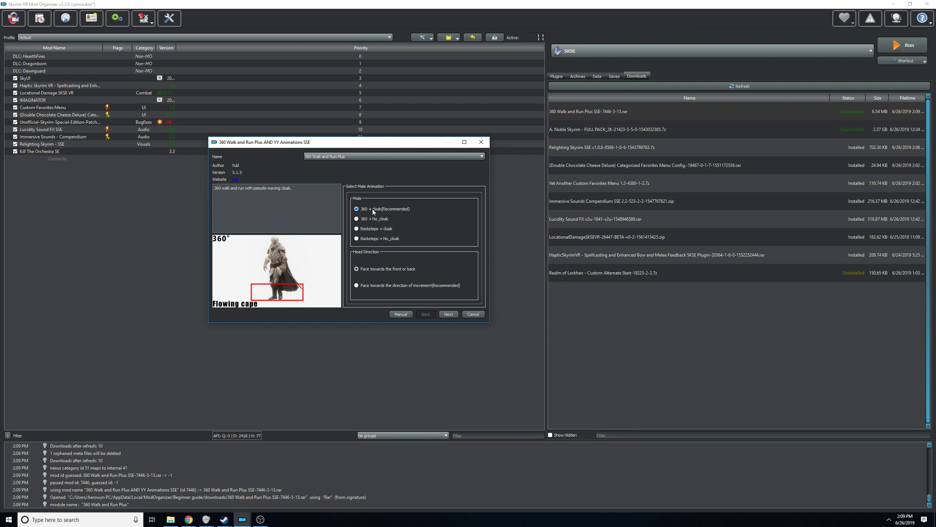
{"action": "left_click", "coordinate": [412, 287]}
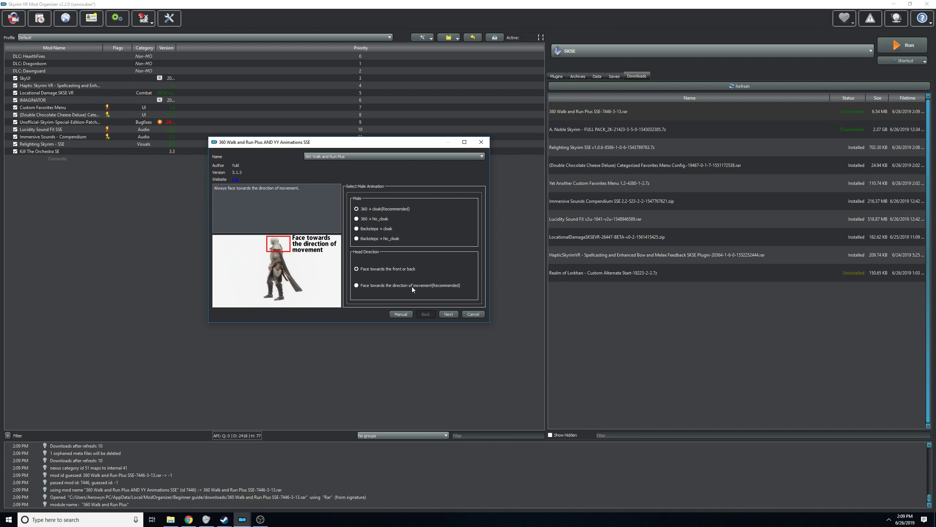
{"action": "left_click", "coordinate": [450, 316]}
{"action": "left_click", "coordinate": [403, 262]}
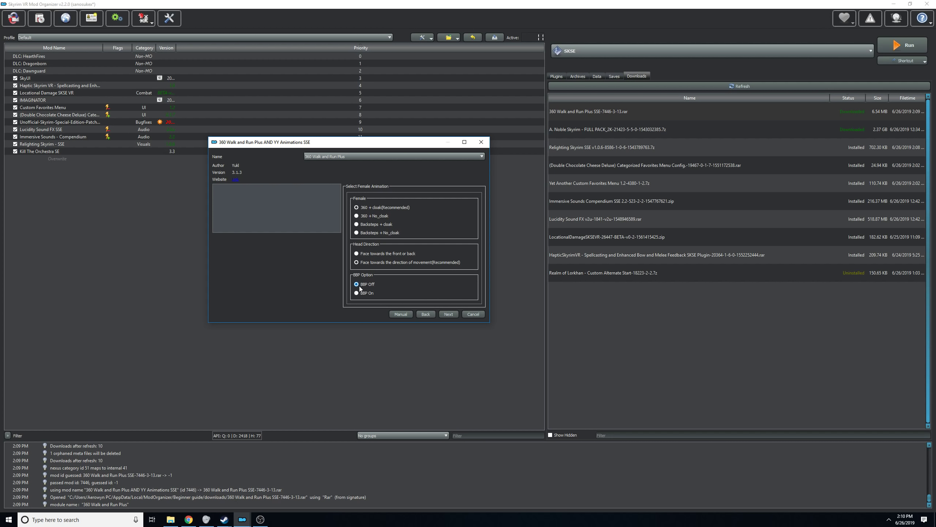
{"action": "left_click", "coordinate": [448, 314]}
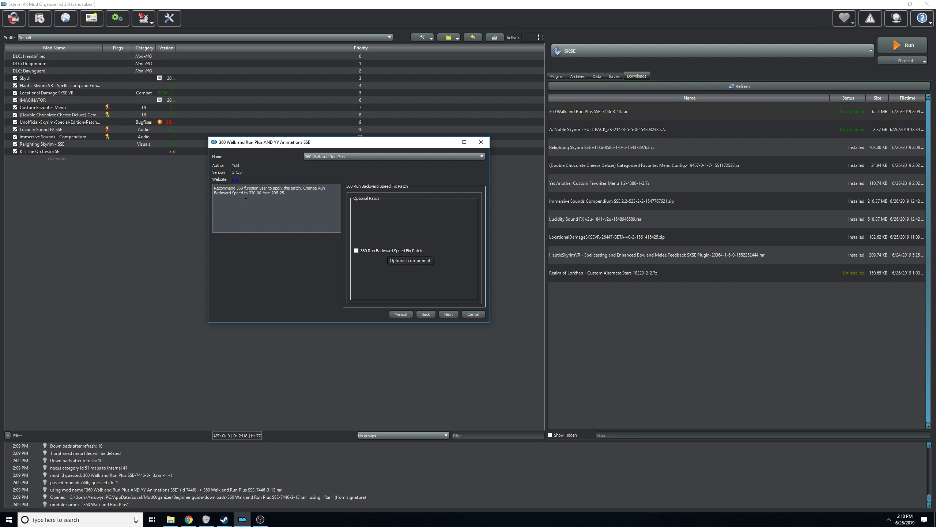
Include the 360 Run Backward Speed Fix Patch and 360 Swimming, finish installing 360 Walk and Run Plus, and enable the mod.
{"action": "left_click_drag", "start_coordinate": [220, 194], "coordinate": [286, 201]}
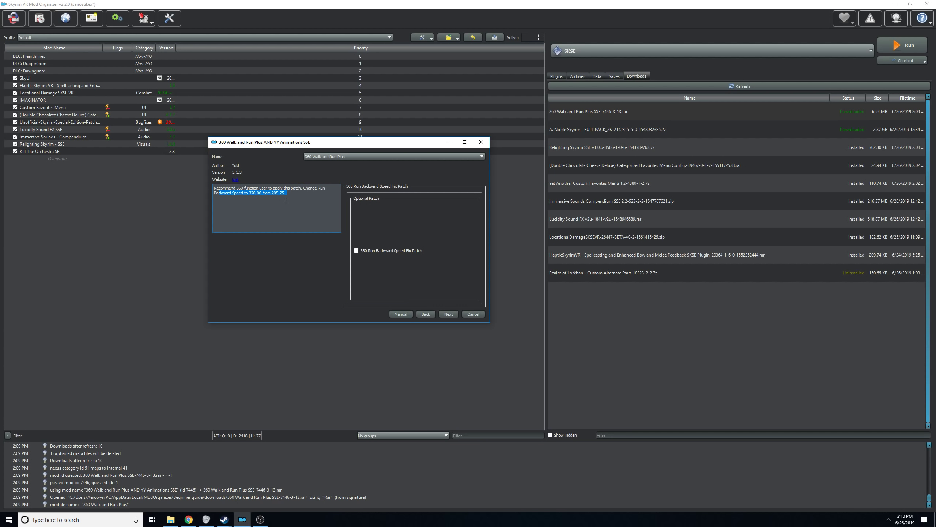
{"action": "left_click", "coordinate": [285, 195]}
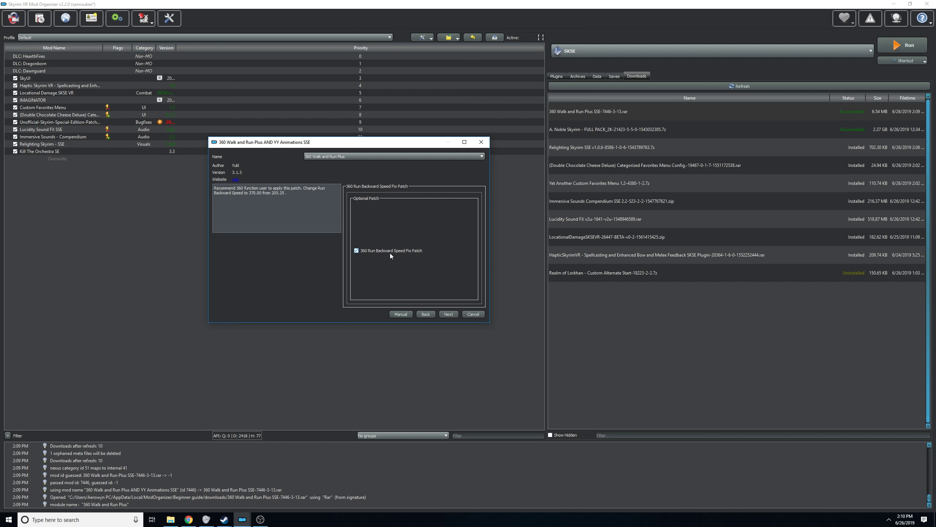
{"action": "left_click", "coordinate": [448, 313]}
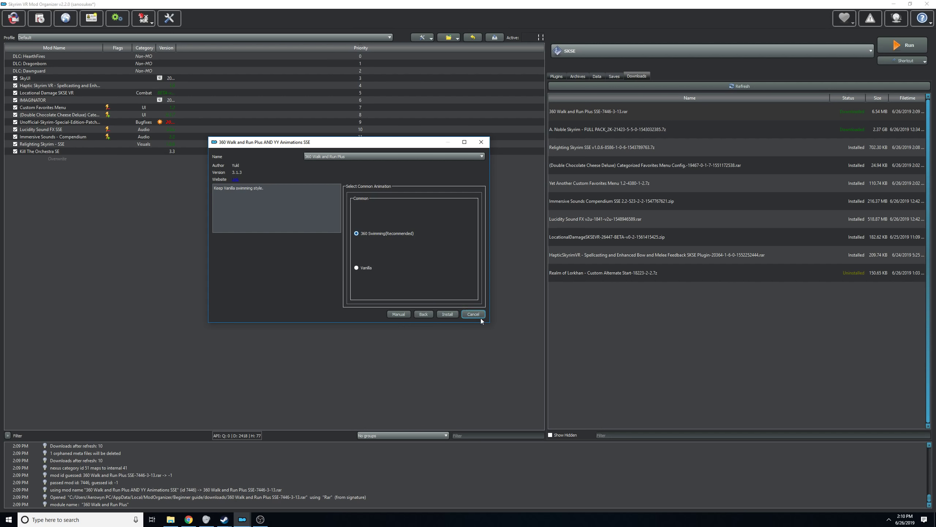
{"action": "left_click", "coordinate": [447, 314]}
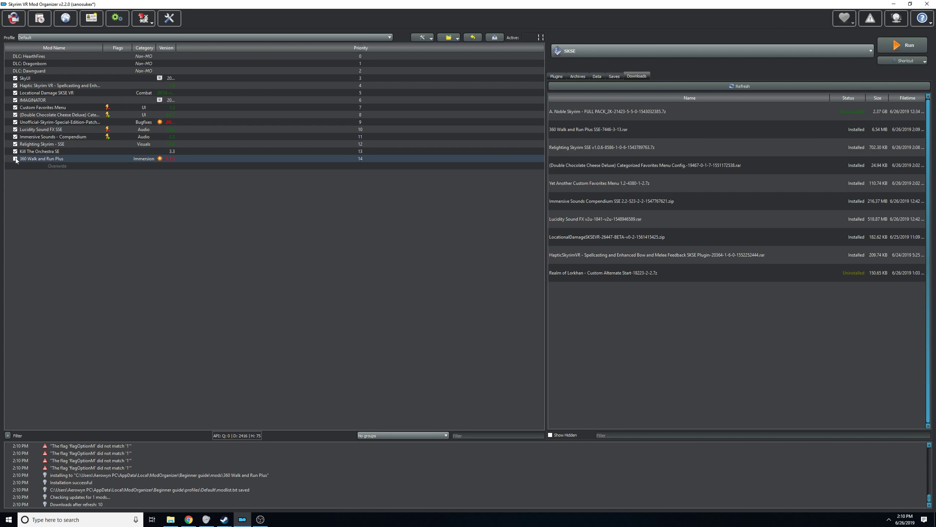
{"action": "left_click", "coordinate": [555, 77]}
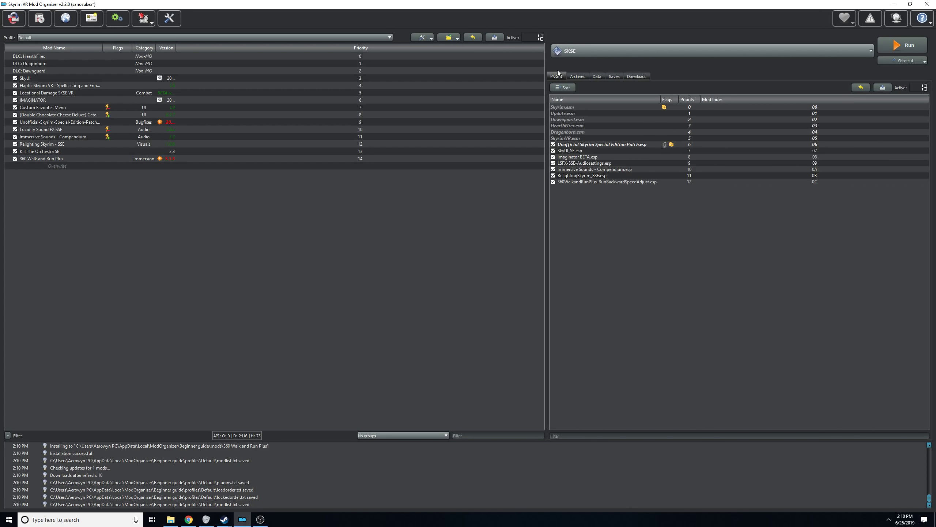
{"action": "left_click", "coordinate": [586, 181]}
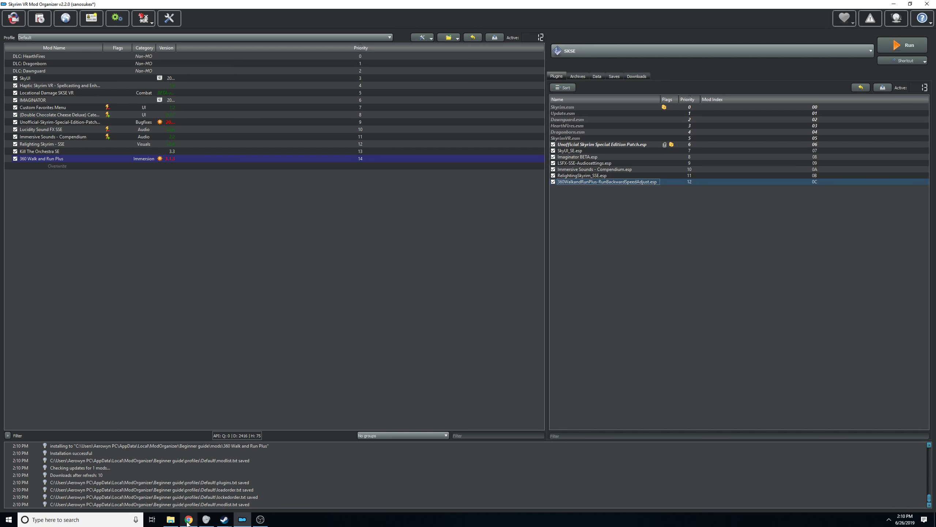
In Chrome, send the miscellaneous file YY Animations - Mystic Knight to the mod manager.
{"action": "left_click", "coordinate": [235, 509]}
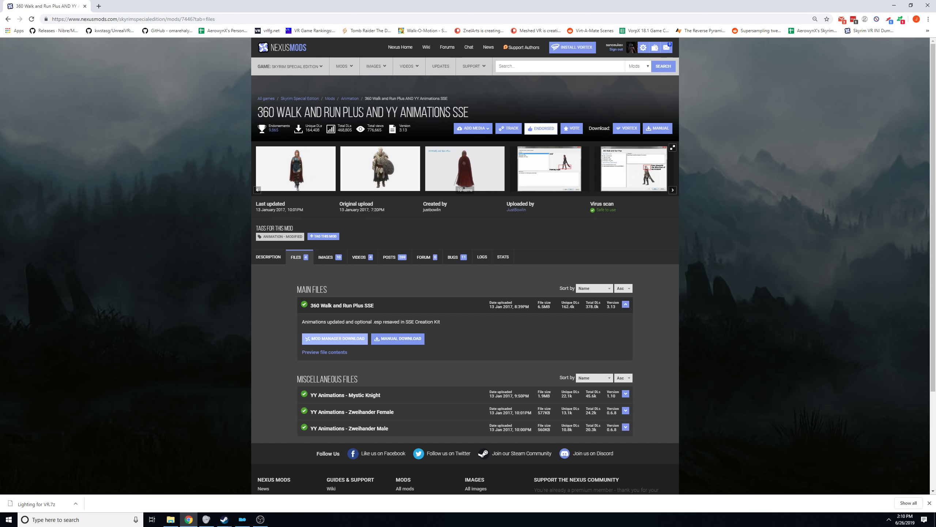
{"action": "left_click", "coordinate": [350, 395]}
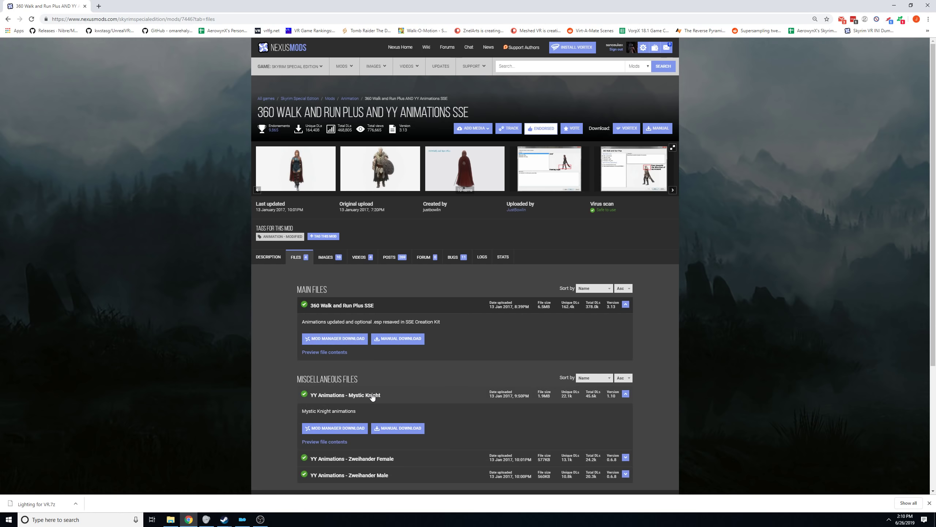
{"action": "left_click", "coordinate": [328, 428]}
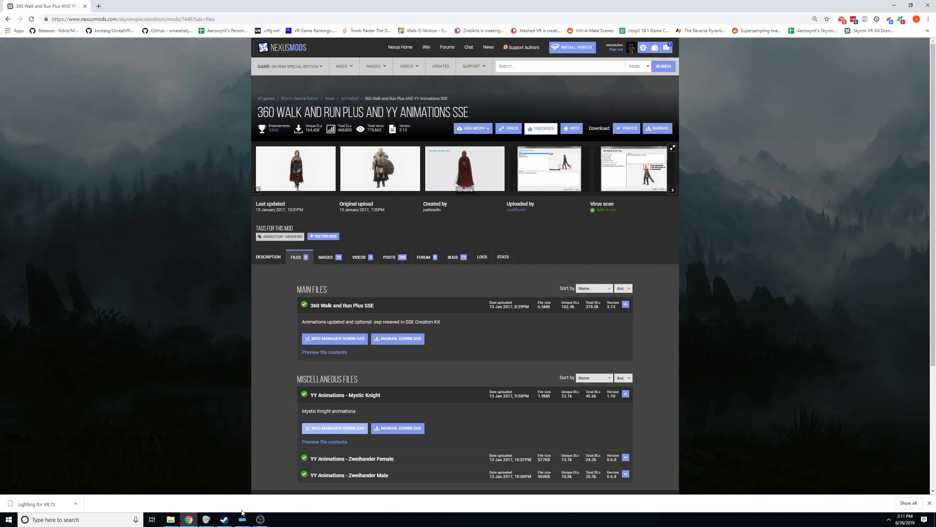
In Mod Organizer, start installing the YY Animations - Mystic Knight archive and select all six idle animations.
{"action": "left_click", "coordinate": [242, 520]}
{"action": "left_click", "coordinate": [637, 76]}
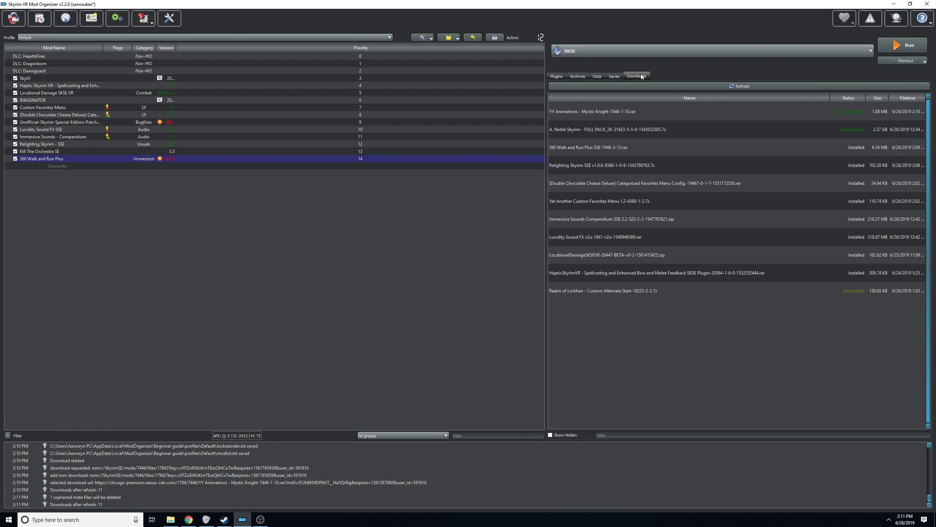
{"action": "double_click", "coordinate": [596, 114]}
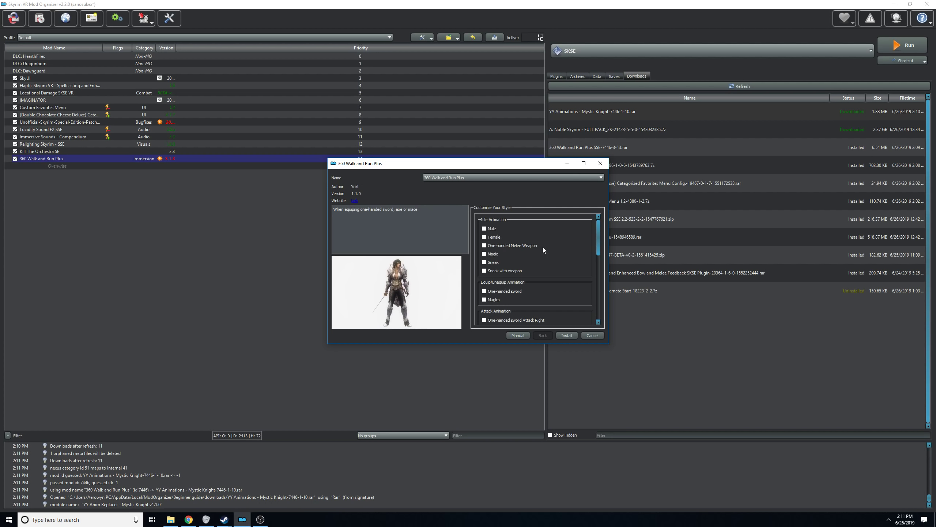
{"action": "left_click", "coordinate": [492, 229]}
{"action": "left_click", "coordinate": [494, 237]}
{"action": "left_click", "coordinate": [499, 245]}
{"action": "left_click", "coordinate": [495, 254]}
{"action": "left_click", "coordinate": [496, 262]}
{"action": "left_click", "coordinate": [505, 272]}
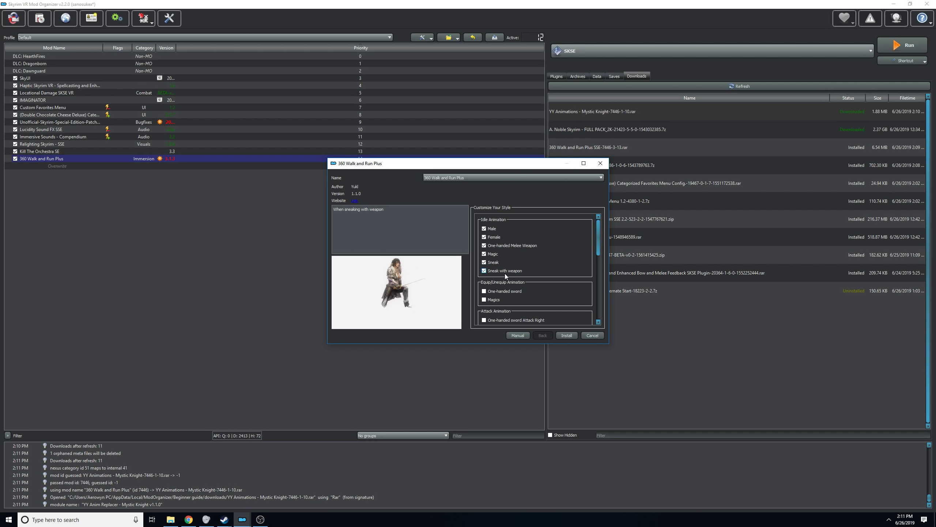
Select both equip/unequip animations, the one-handed sword right attack, and the one-handed weapon's Walk, Run, Sprint and Turn animations.
{"action": "left_click", "coordinate": [494, 292]}
{"action": "left_click", "coordinate": [493, 299]}
{"action": "scroll", "coordinate": [517, 289], "scroll_direction": "down", "scroll_amount": 1}
{"action": "left_click", "coordinate": [501, 276]}
{"action": "left_click", "coordinate": [492, 296]}
{"action": "left_click", "coordinate": [496, 316]}
{"action": "left_click", "coordinate": [493, 306]}
{"action": "scroll", "coordinate": [518, 290], "scroll_direction": "down", "scroll_amount": 2}
{"action": "left_click", "coordinate": [493, 234]}
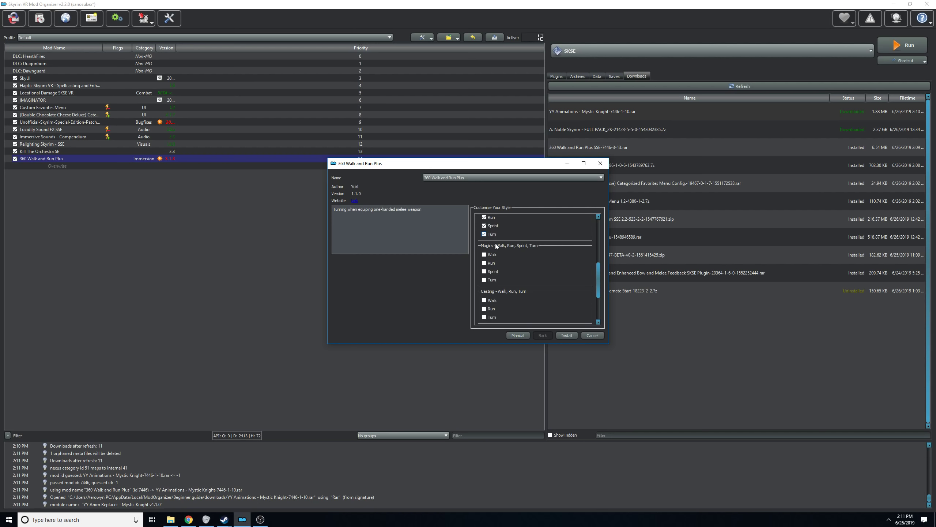
Select Walk, Run, Sprint and Turn for Magics, and Walk, Run and Turn for Casting.
{"action": "left_click", "coordinate": [492, 255]}
{"action": "left_click", "coordinate": [491, 263]}
{"action": "left_click", "coordinate": [493, 271]}
{"action": "left_click", "coordinate": [492, 279]}
{"action": "left_click", "coordinate": [492, 300]}
{"action": "left_click", "coordinate": [491, 309]}
{"action": "left_click", "coordinate": [493, 317]}
Select the Self Concentration, Ward, Aiming, Projectile and Self Buff casting animations and start the installation with the chosen options.
{"action": "scroll", "coordinate": [493, 318], "scroll_direction": "down", "scroll_amount": 2}
{"action": "left_click", "coordinate": [495, 273]}
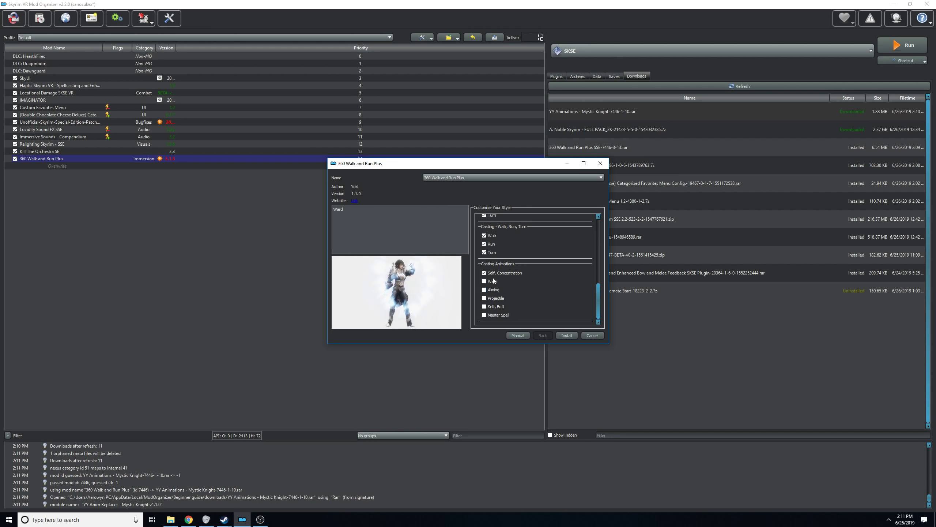
{"action": "left_click", "coordinate": [494, 281]}
{"action": "left_click", "coordinate": [494, 290]}
{"action": "left_click", "coordinate": [496, 298]}
{"action": "left_click", "coordinate": [498, 307]}
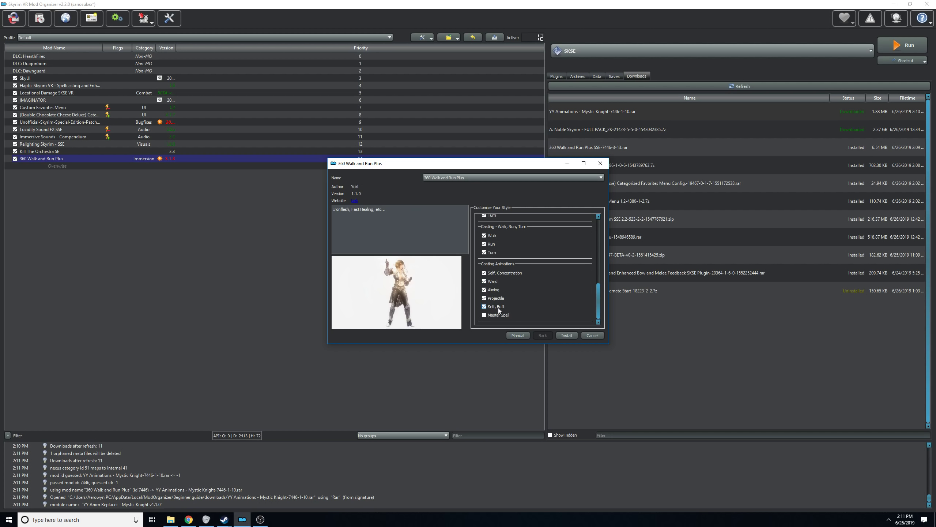
{"action": "left_click", "coordinate": [566, 336]}
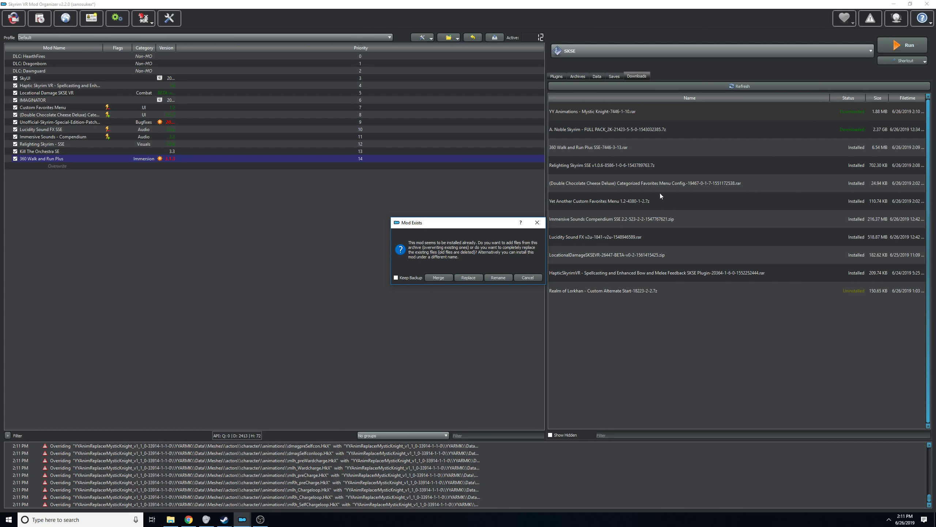
Resolve the existing-mod conflict by installing the animations as a separate mod named YY Mystic Knight.
{"action": "left_click_drag", "start_coordinate": [456, 228], "coordinate": [384, 209]}
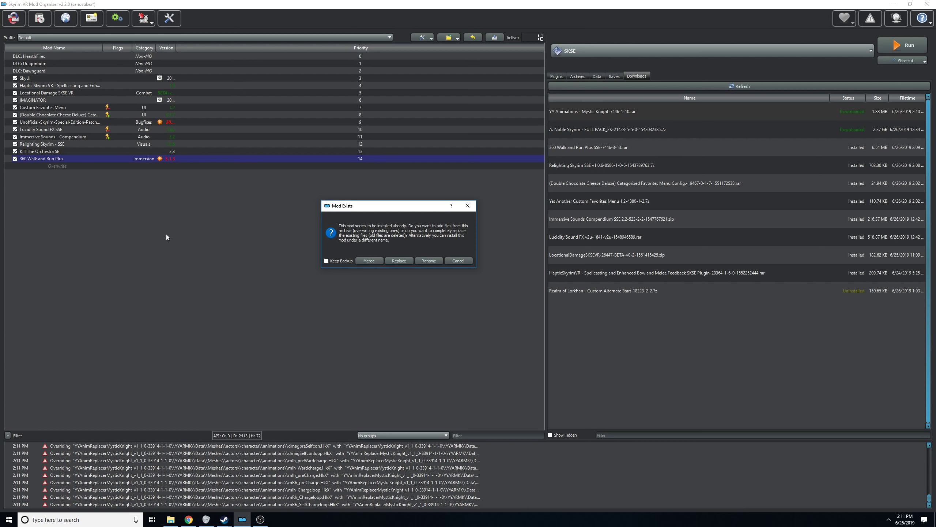
{"action": "left_click", "coordinate": [429, 262]}
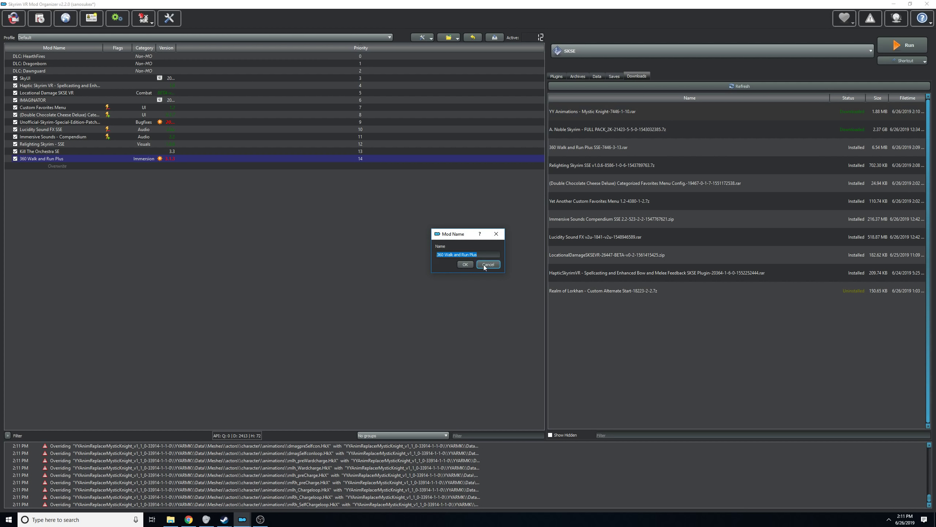
{"action": "type", "text": "YY Mystic Knight"}
{"action": "left_click", "coordinate": [465, 264]}
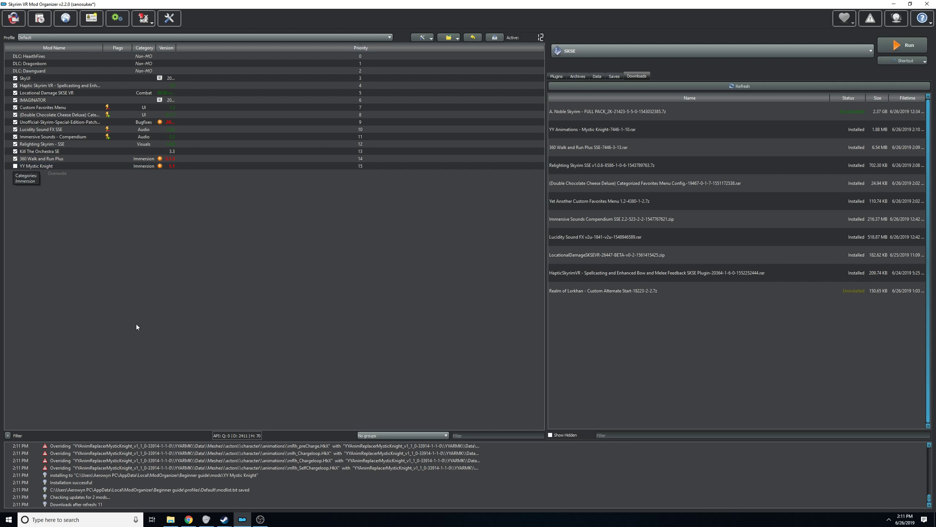
Enable the YY Mystic Knight mod in the mod list.
{"action": "left_click", "coordinate": [188, 520]}
{"action": "left_click", "coordinate": [192, 524]}
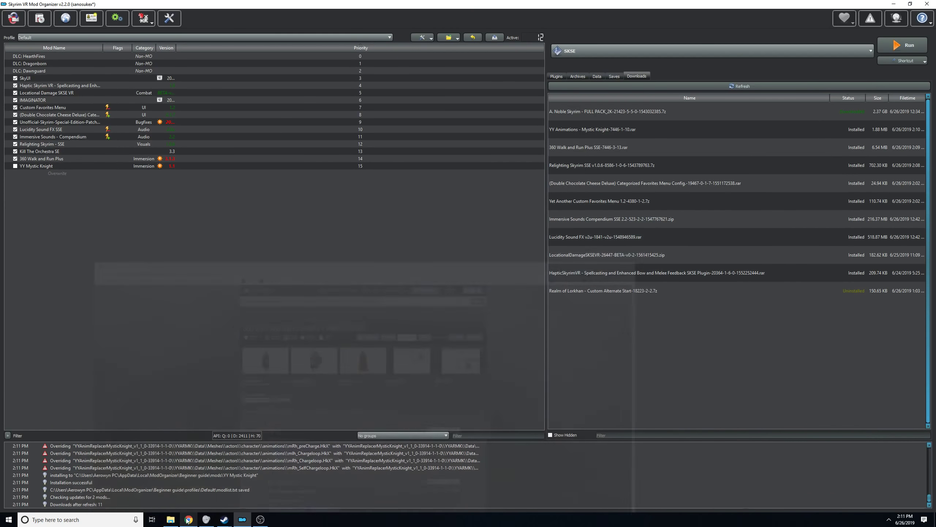
{"action": "left_click", "coordinate": [15, 167]}
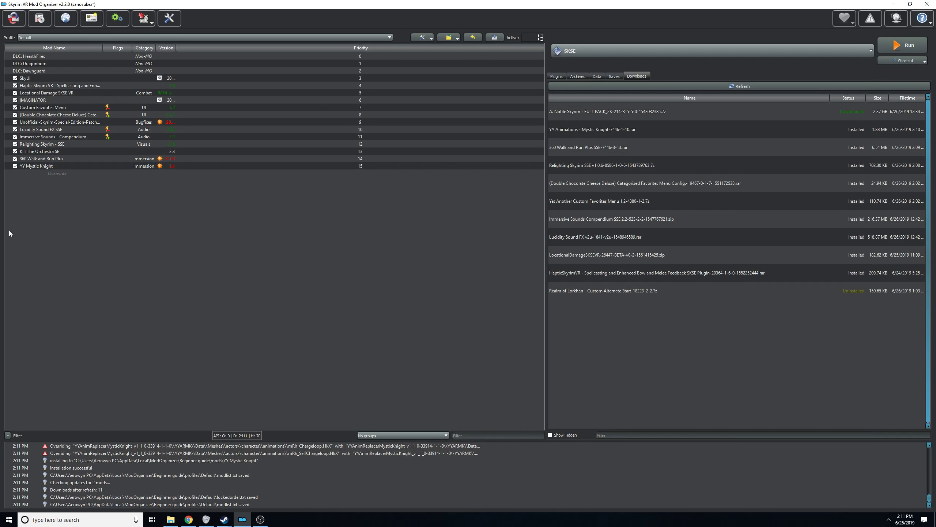
{"action": "left_click", "coordinate": [31, 167]}
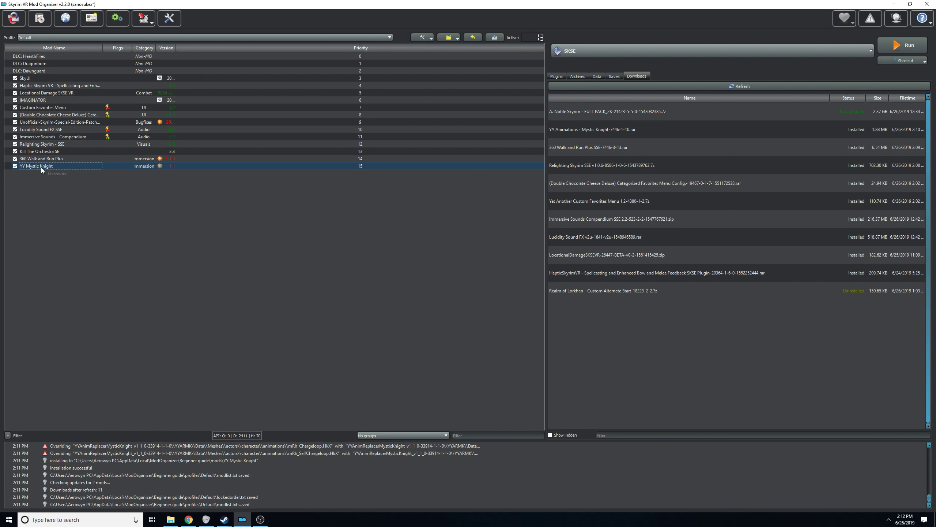
{"action": "left_click", "coordinate": [45, 161]}
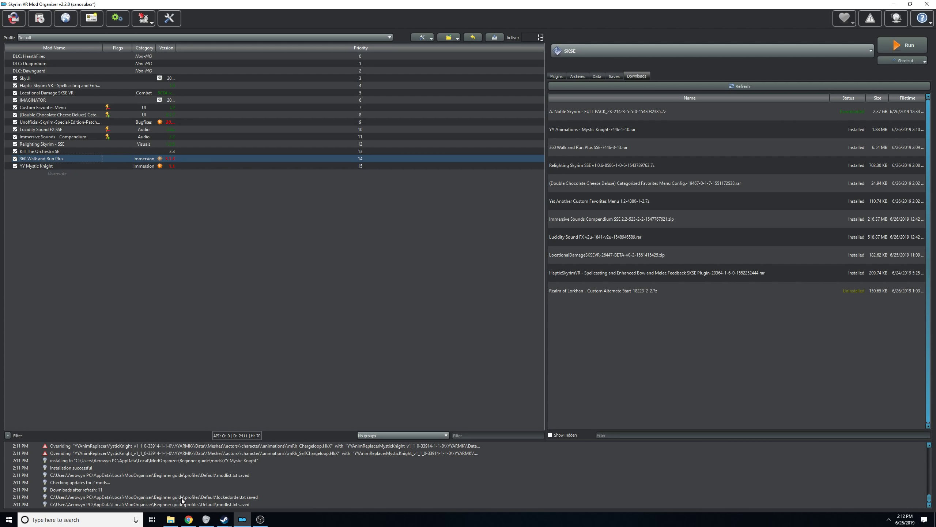
In Chrome, search Nexus Mods for "dawn of sky" and open the Dawn of Skyrim (Director's Cut) SE page.
{"action": "left_click", "coordinate": [188, 519]}
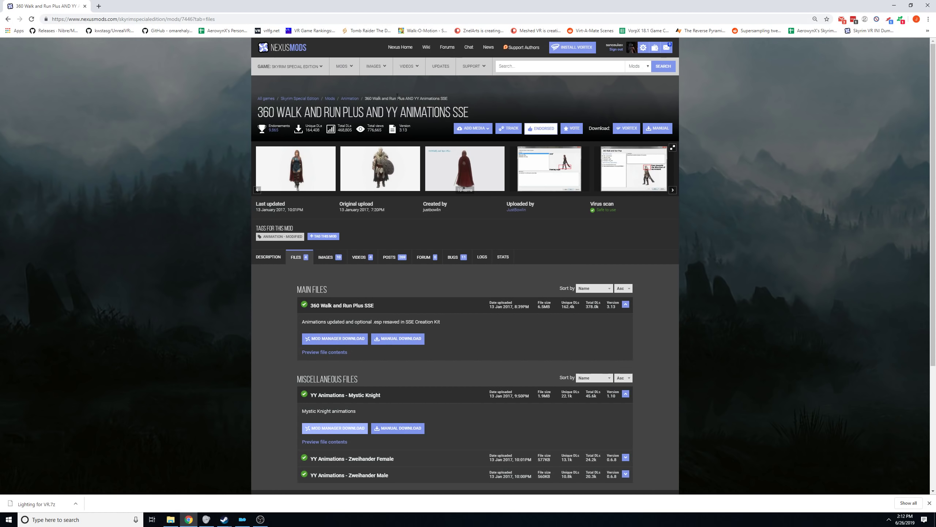
{"action": "left_click", "coordinate": [499, 70]}
{"action": "type", "text": "dawn"}
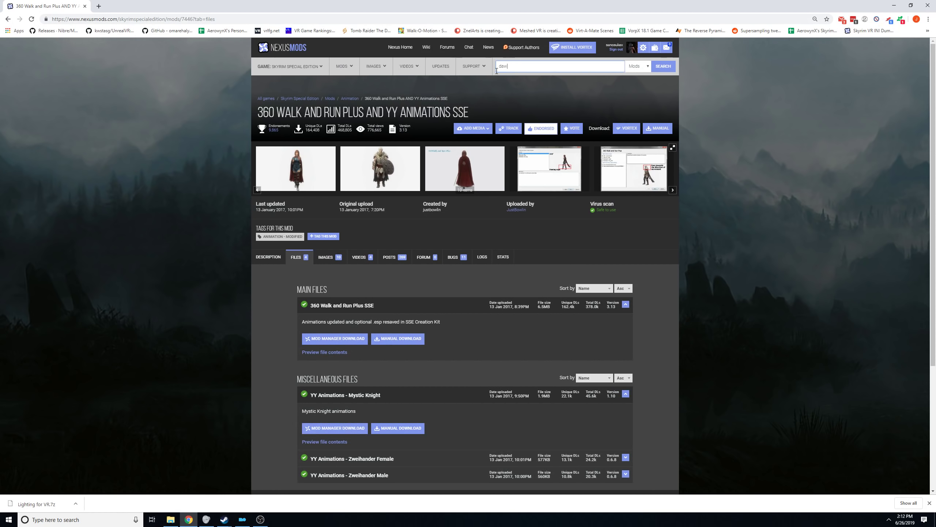
{"action": "mouse_move", "coordinate": [489, 74]}
{"action": "type", "text": "of sky"}
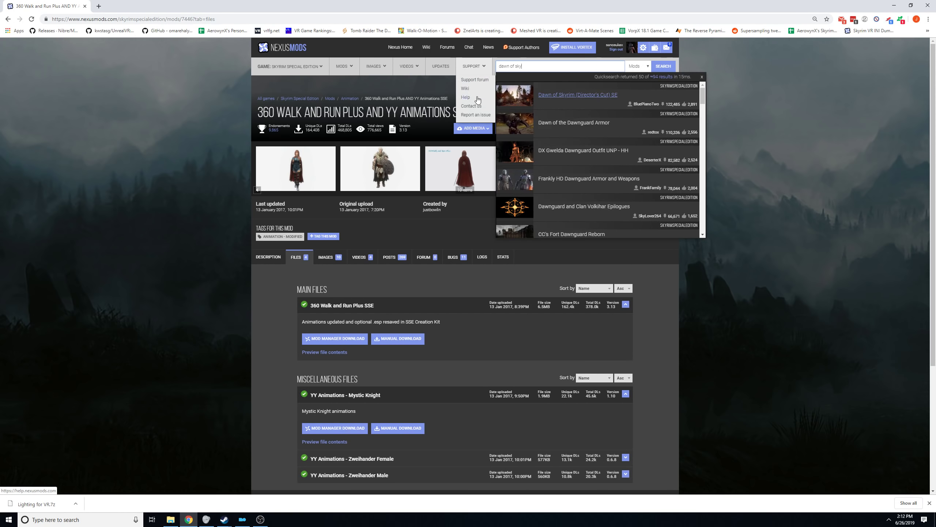
{"action": "left_click", "coordinate": [600, 96]}
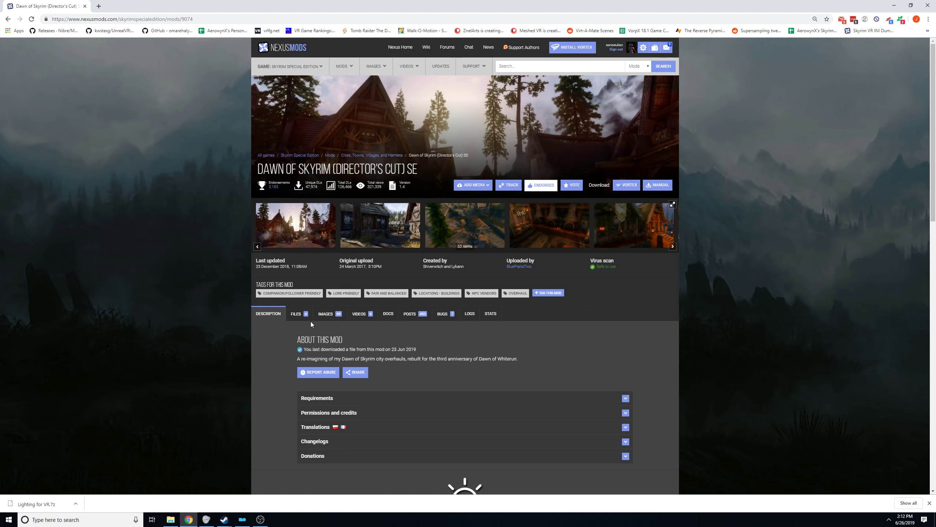
Send the main files Director's Cut SSE 1.4 and Update by KorruptkSwades to the mod manager.
{"action": "left_click", "coordinate": [299, 316]}
{"action": "scroll", "coordinate": [507, 379], "scroll_direction": "down", "scroll_amount": 3}
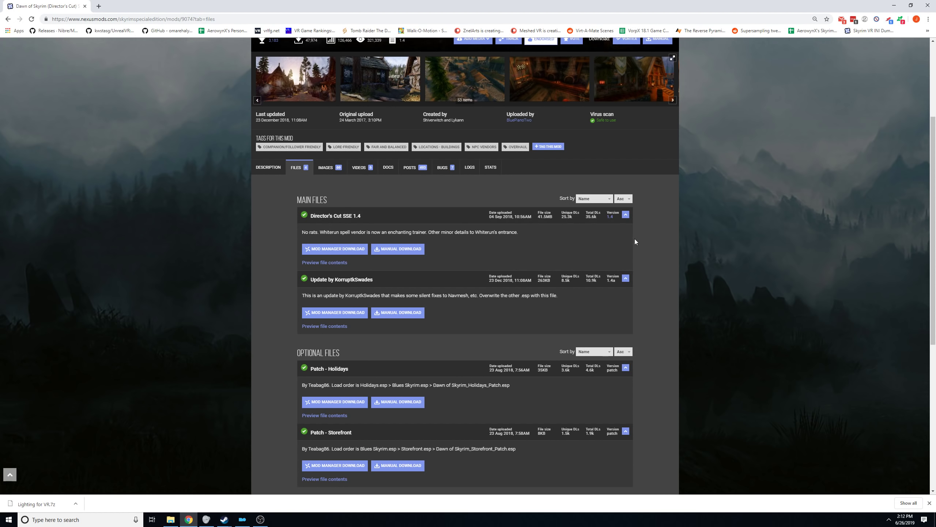
{"action": "left_click", "coordinate": [317, 248]}
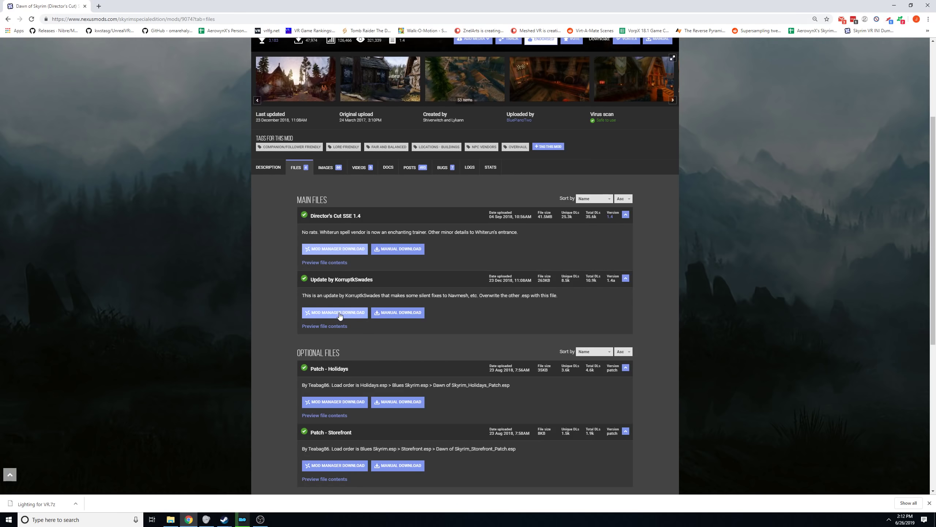
{"action": "left_click", "coordinate": [355, 314]}
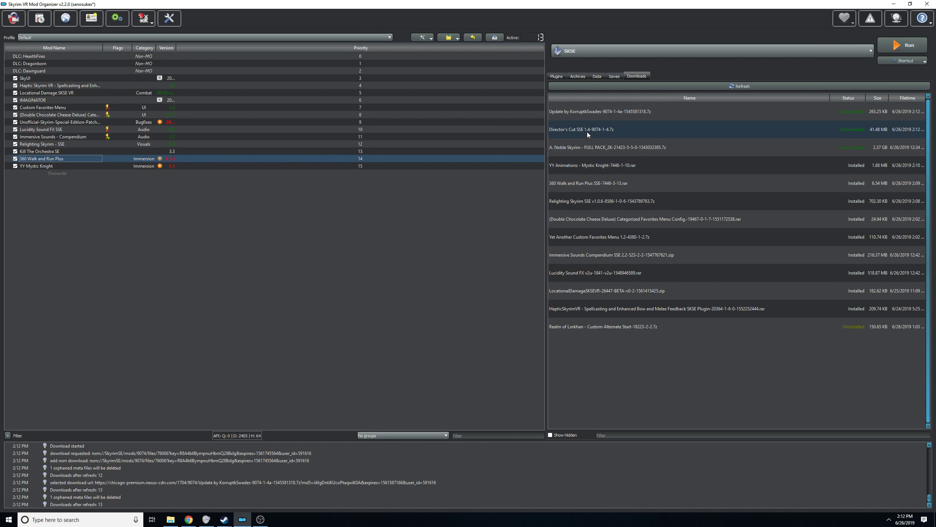
In Mod Organizer, install the Director's Cut SSE 1.4 archive under the name Dawn of Skyrim (Director's Cut) SE.
{"action": "double_click", "coordinate": [586, 130]}
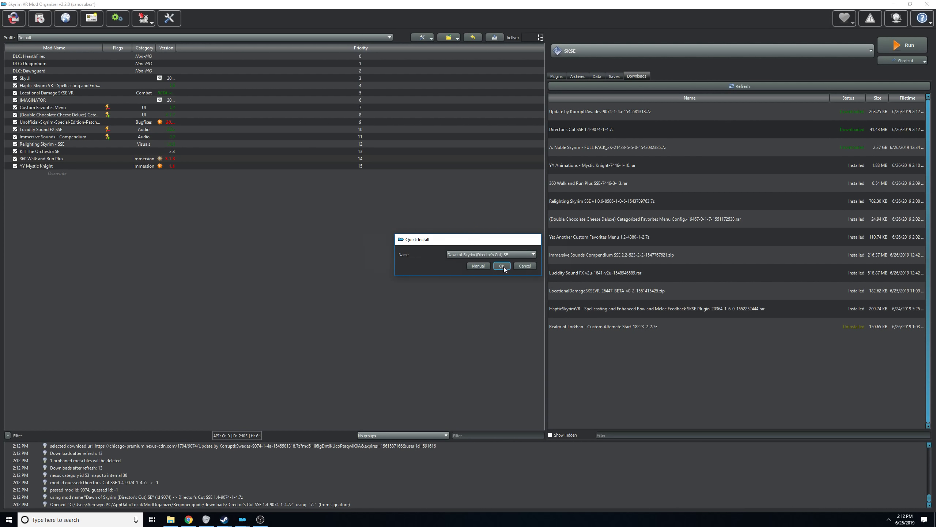
{"action": "left_click", "coordinate": [503, 266]}
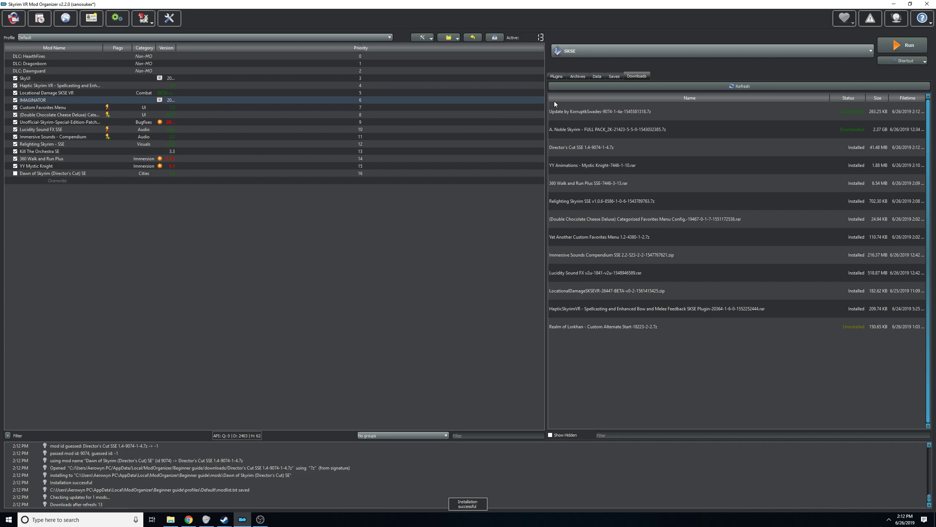
Merge the Update by KorruptkSwades archive into Dawn of Skyrim (Director's Cut) SE and enable the mod.
{"action": "double_click", "coordinate": [587, 113]}
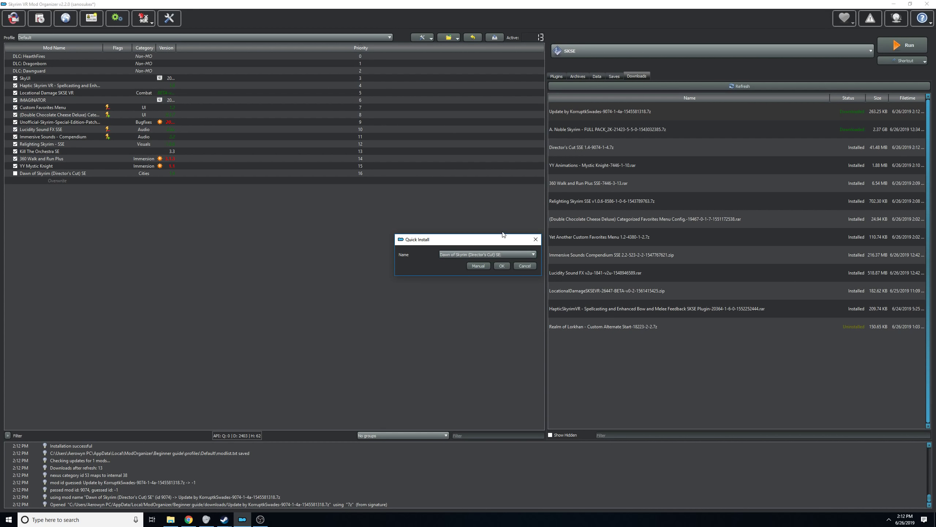
{"action": "left_click", "coordinate": [502, 266]}
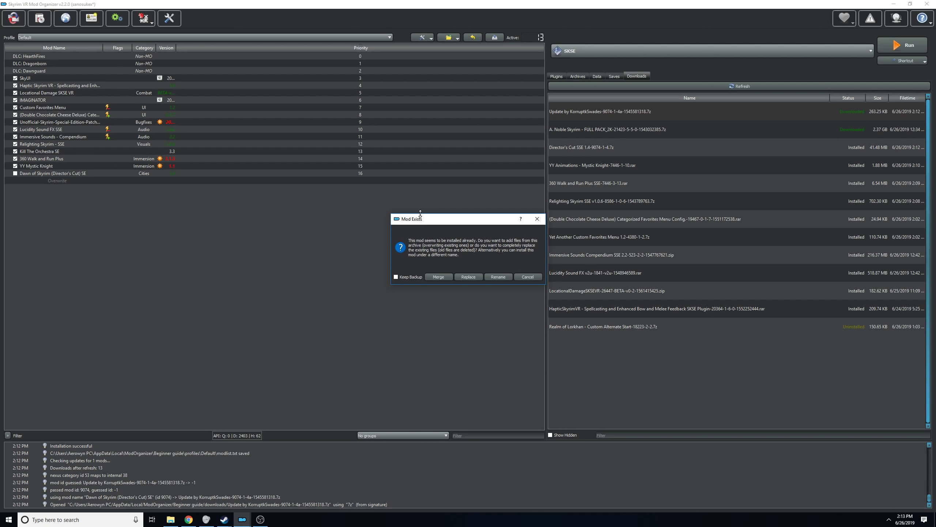
{"action": "left_click_drag", "start_coordinate": [433, 223], "coordinate": [390, 177]}
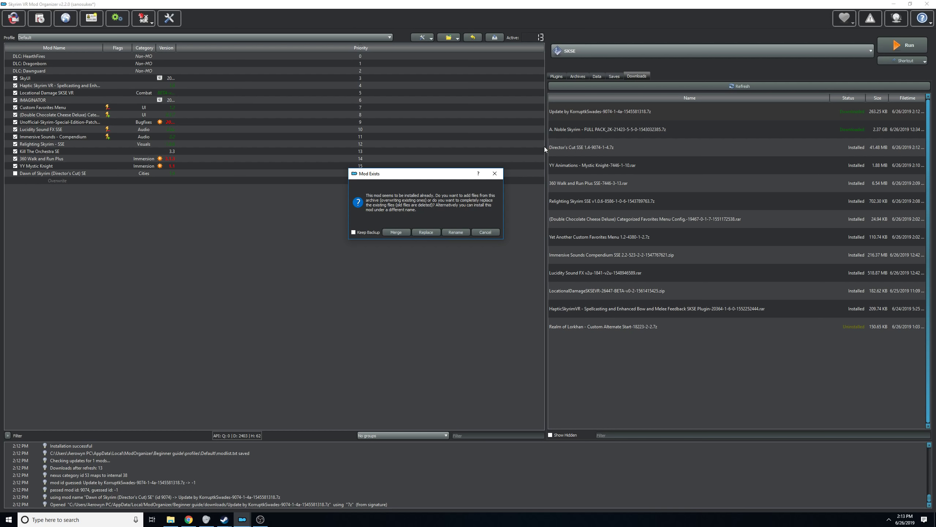
{"action": "left_click", "coordinate": [400, 232]}
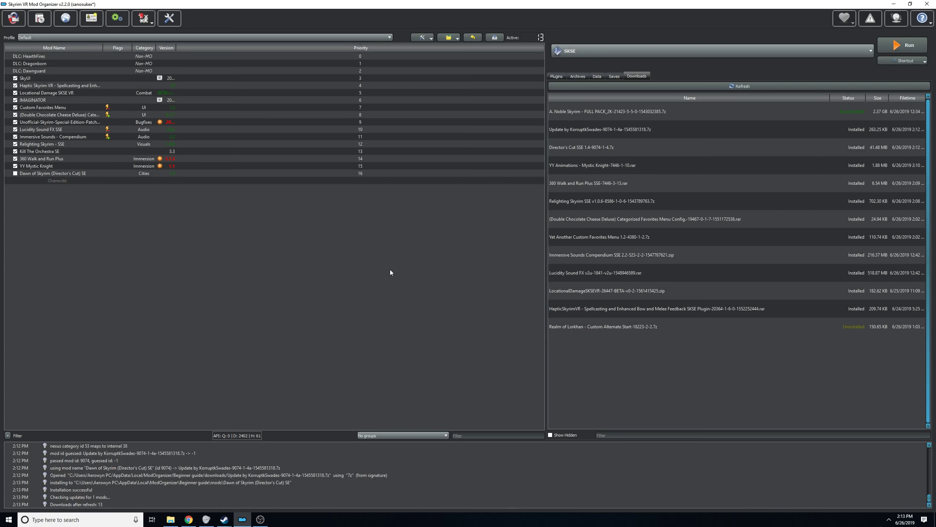
{"action": "left_click", "coordinate": [15, 173]}
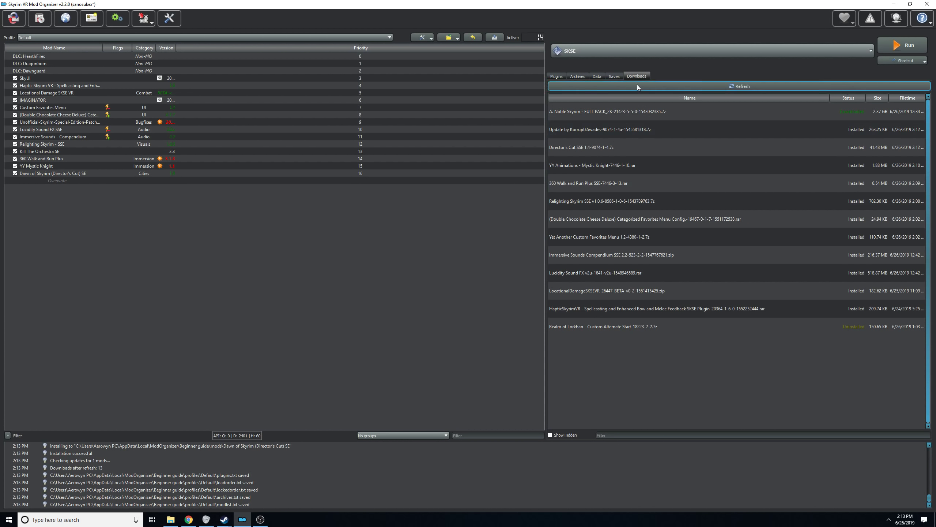
{"action": "left_click", "coordinate": [188, 520]}
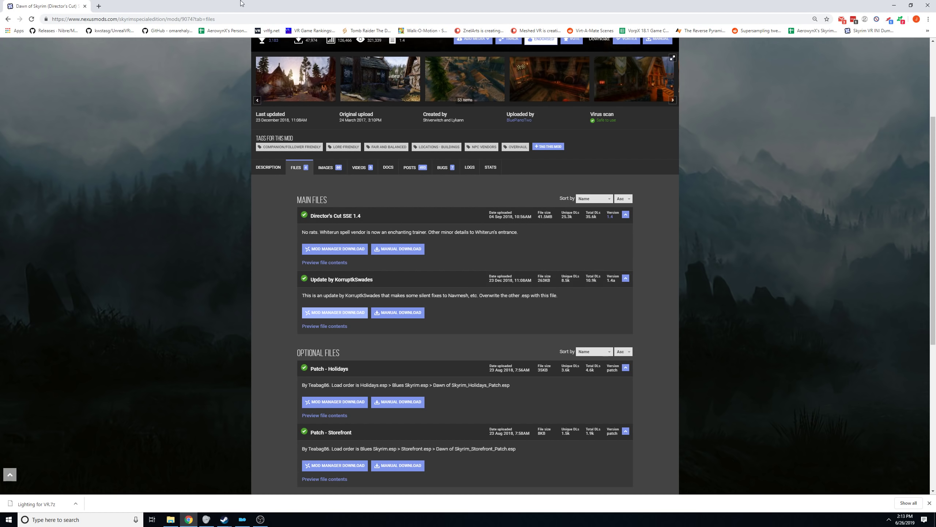
{"action": "left_click", "coordinate": [242, 520]}
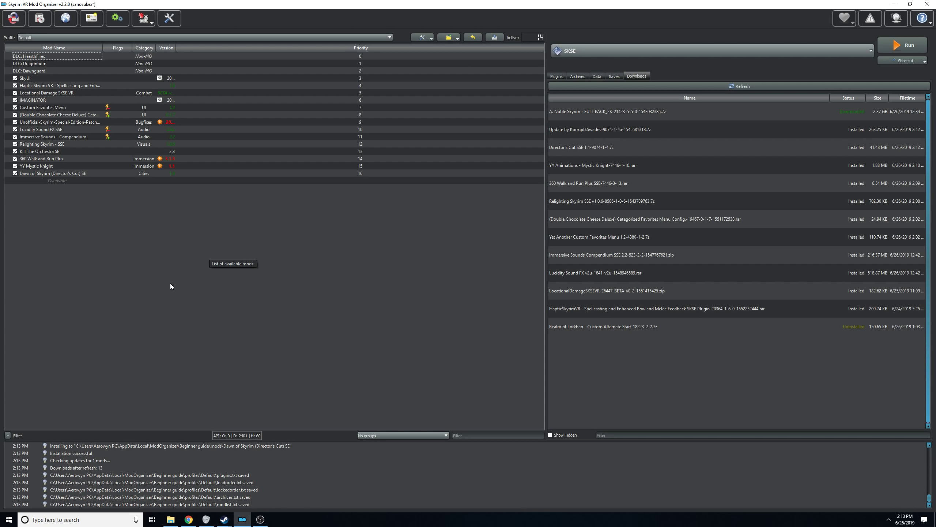
In Chrome, run a Google search for "particle patch sse" in a new browser tab.
{"action": "left_click", "coordinate": [188, 519]}
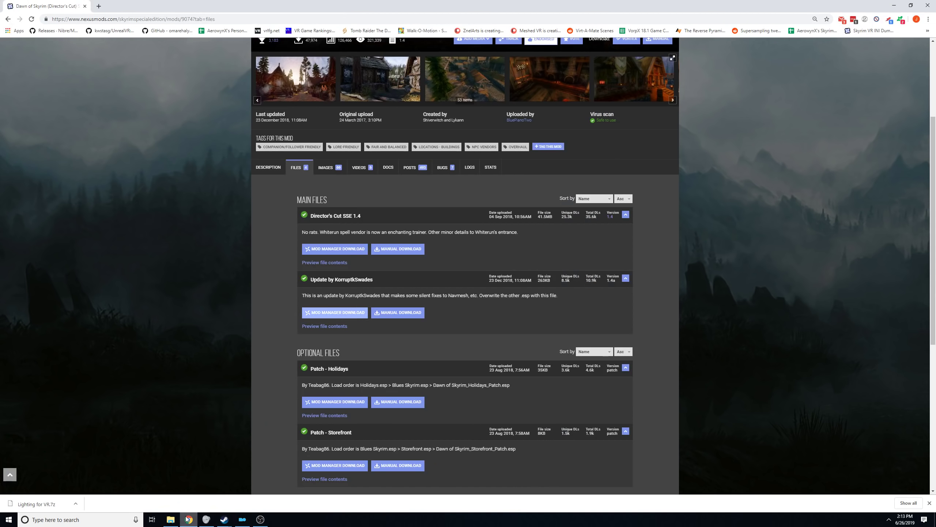
{"action": "left_click", "coordinate": [99, 5]}
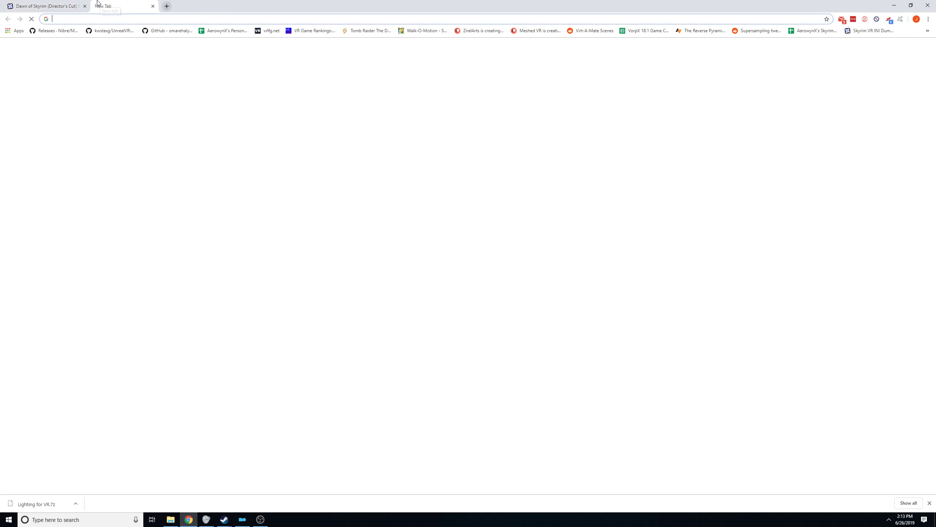
{"action": "left_click", "coordinate": [421, 154]}
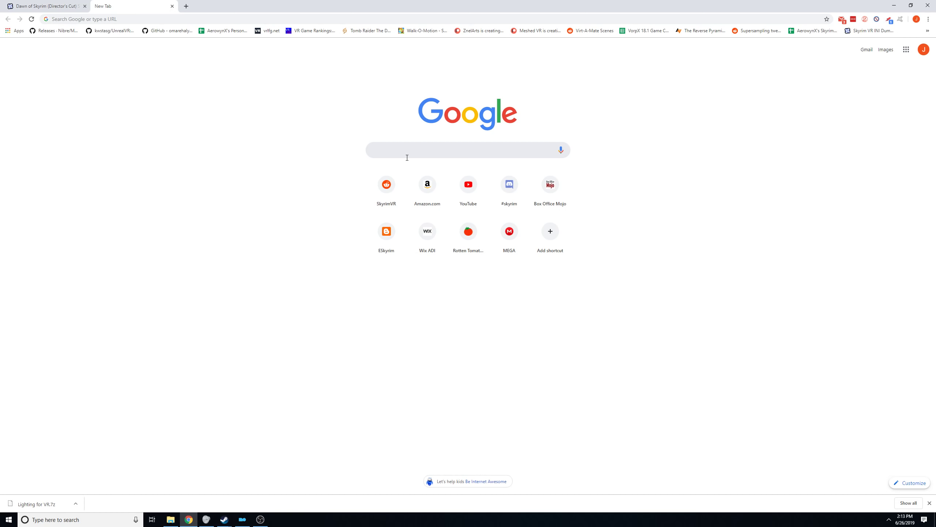
{"action": "type", "text": "particle pat"}
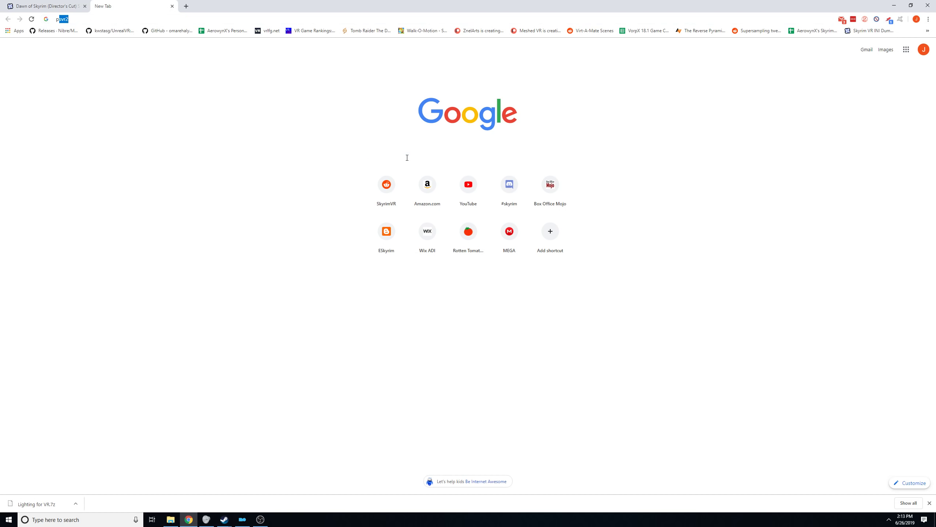
{"action": "type", "text": "ch sse"}
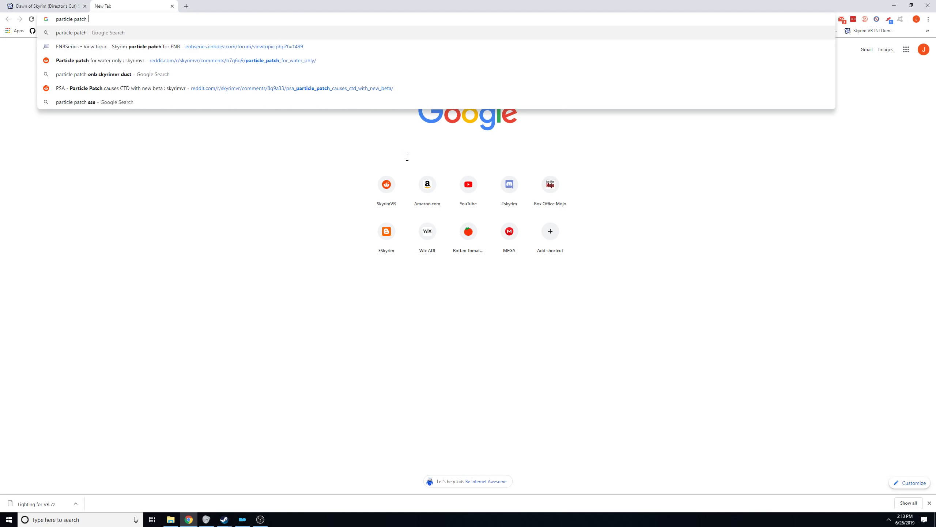
{"action": "key", "text": "Return"}
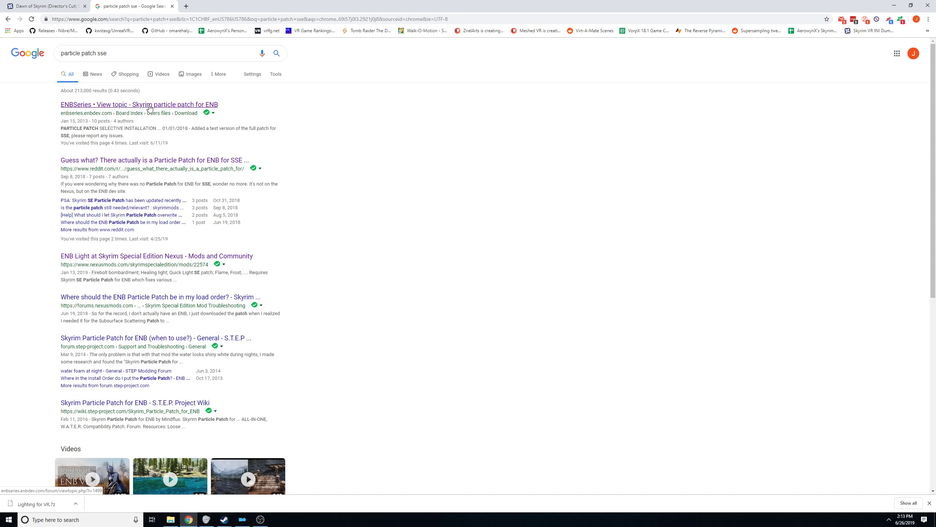
Open the ENBSeries topic on the Skyrim particle patch and follow its Special Edition all-in-one installation link.
{"action": "left_click", "coordinate": [180, 106]}
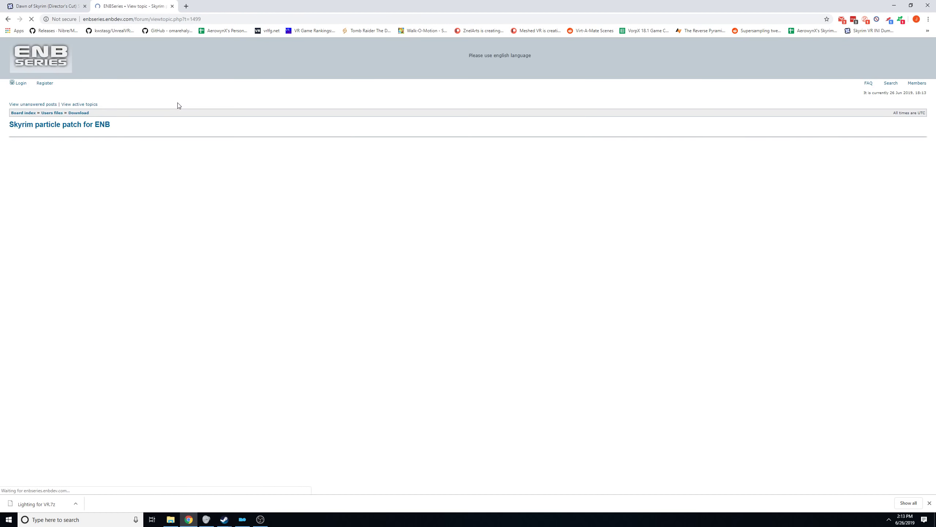
{"action": "scroll", "coordinate": [406, 221], "scroll_direction": "down", "scroll_amount": 3}
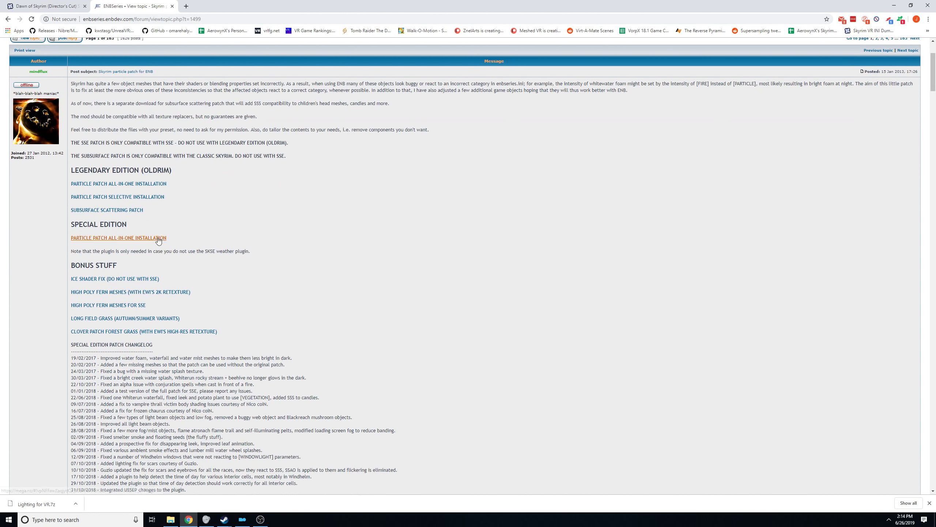
{"action": "left_click", "coordinate": [110, 237]}
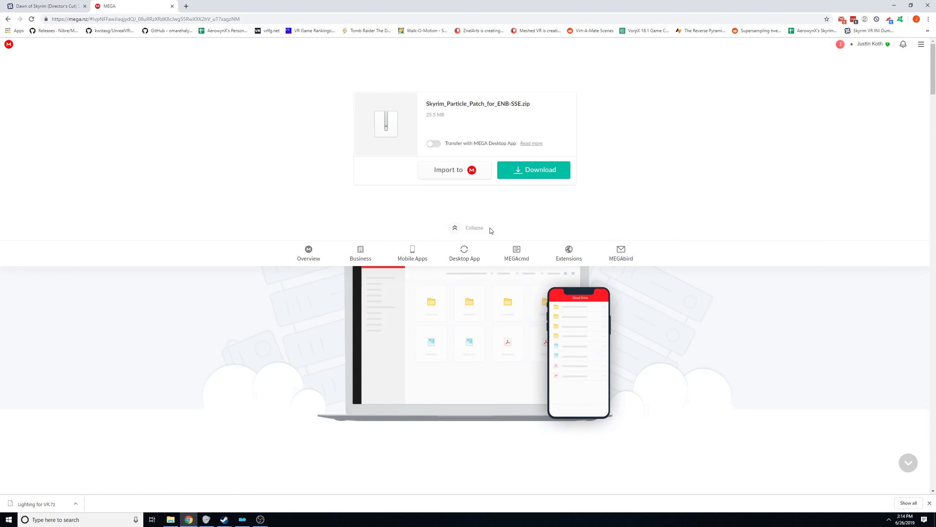
Download Skyrim_Particle_Patch_for_ENB-SSE.zip from MEGA, then install and enable it in Mod Organizer as Skyrim Particle Patch for ENB.
{"action": "left_click", "coordinate": [547, 172]}
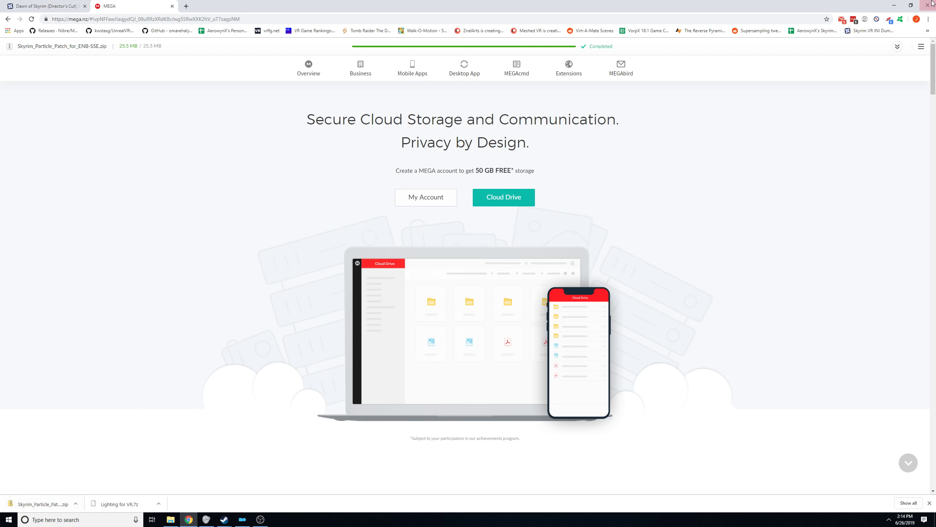
{"action": "left_click", "coordinate": [894, 5]}
{"action": "left_click", "coordinate": [45, 24]}
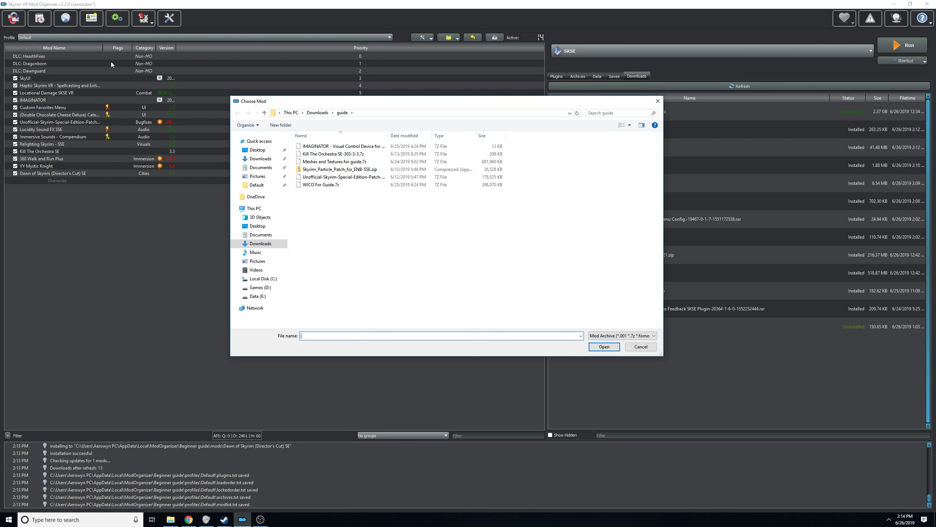
{"action": "double_click", "coordinate": [324, 169]}
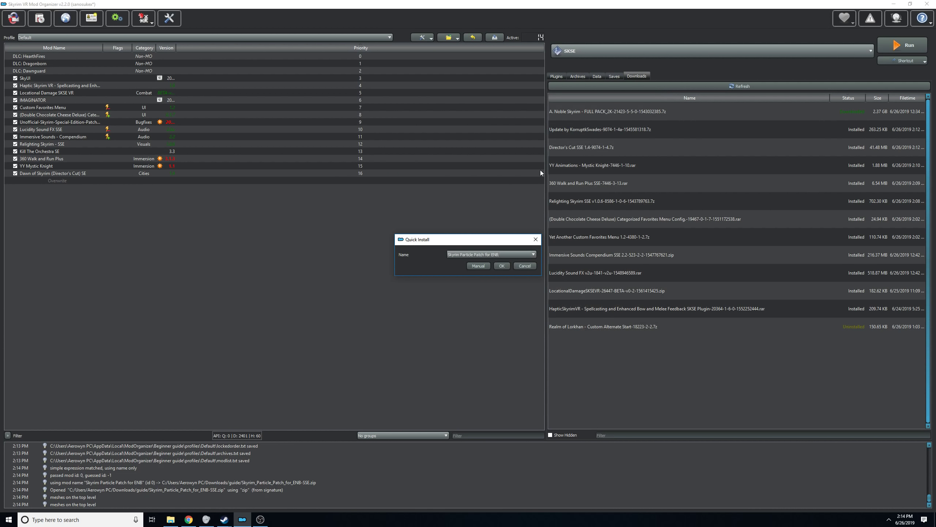
{"action": "left_click", "coordinate": [500, 266]}
{"action": "left_click", "coordinate": [20, 181]}
{"action": "left_click", "coordinate": [15, 180]}
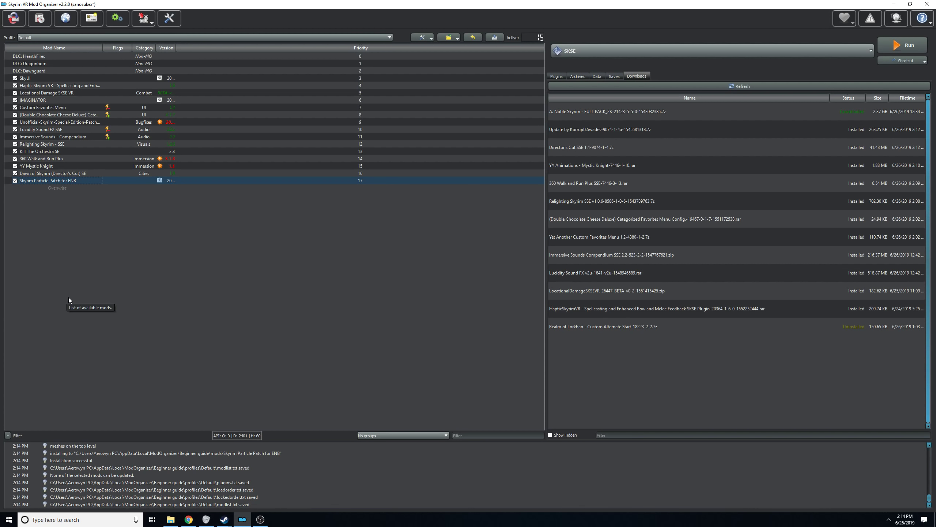
In Chrome, search Nexus Mods for "enhanced uv" and open the Enhanced textures detail (UV-tweaks) page.
{"action": "left_click", "coordinate": [188, 519]}
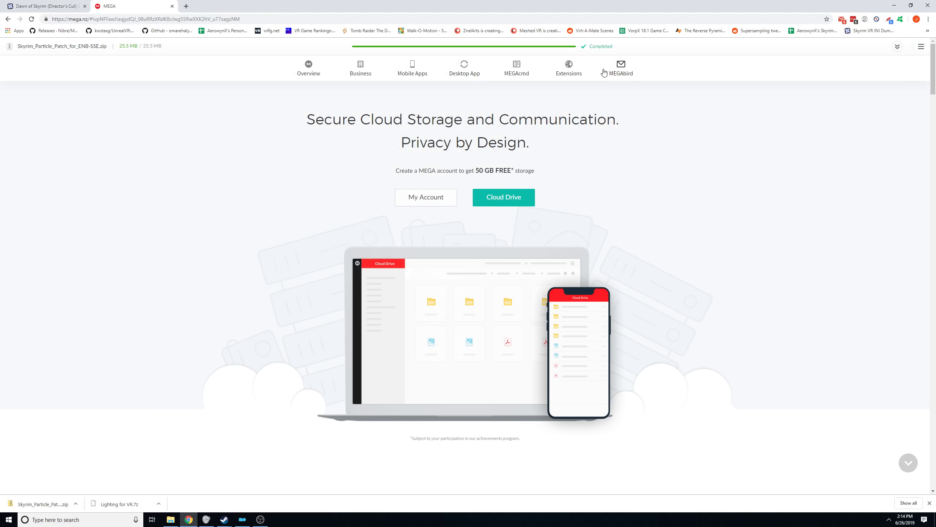
{"action": "left_click", "coordinate": [47, 5]}
{"action": "scroll", "coordinate": [527, 111], "scroll_direction": "up", "scroll_amount": 4}
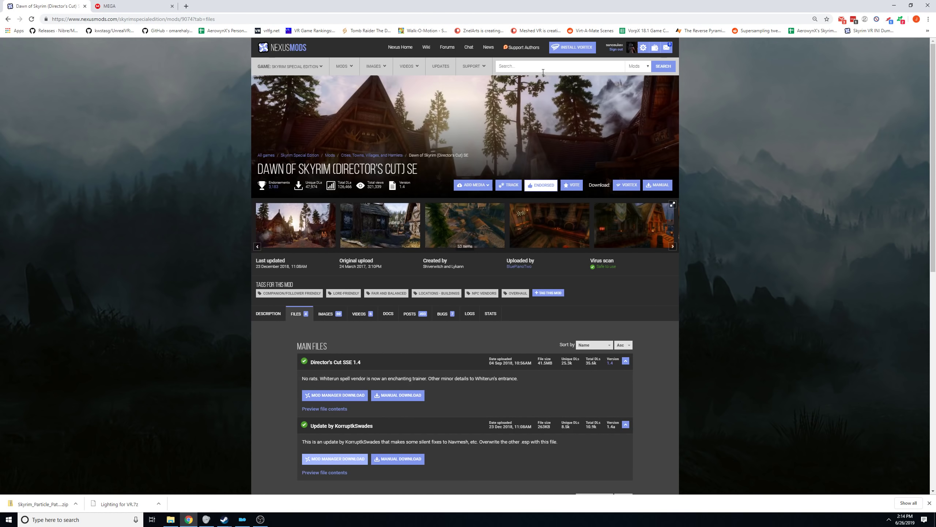
{"action": "type", "text": "enhance"}
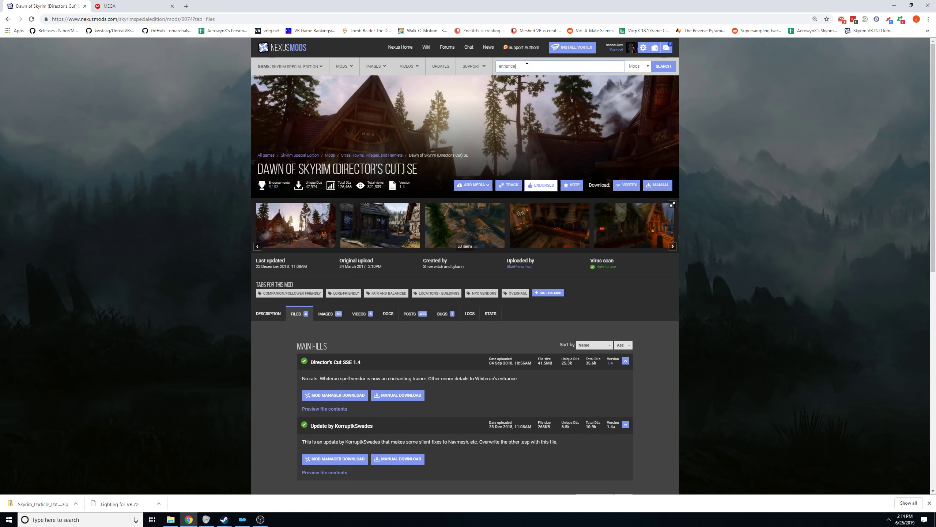
{"action": "type", "text": "d uv"}
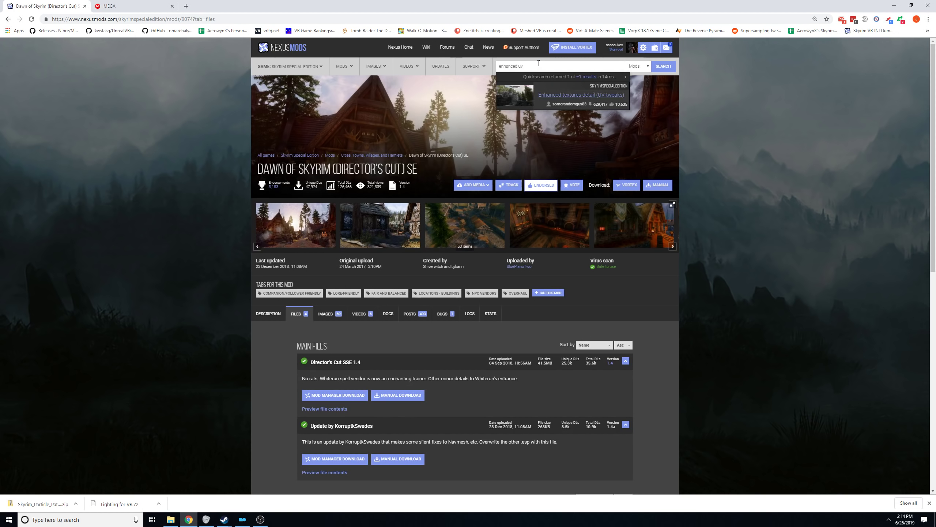
{"action": "left_click", "coordinate": [563, 94]}
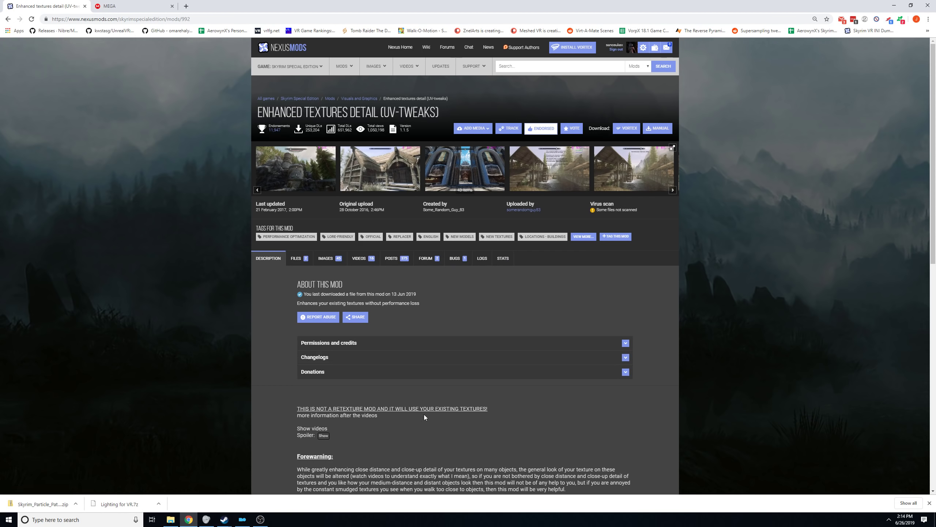
Review the mod's description and farmhouse preview image, and download the main file Enhanced Textures Detail (UV-Tweaks) through the mod manager.
{"action": "scroll", "coordinate": [369, 353], "scroll_direction": "down", "scroll_amount": 3}
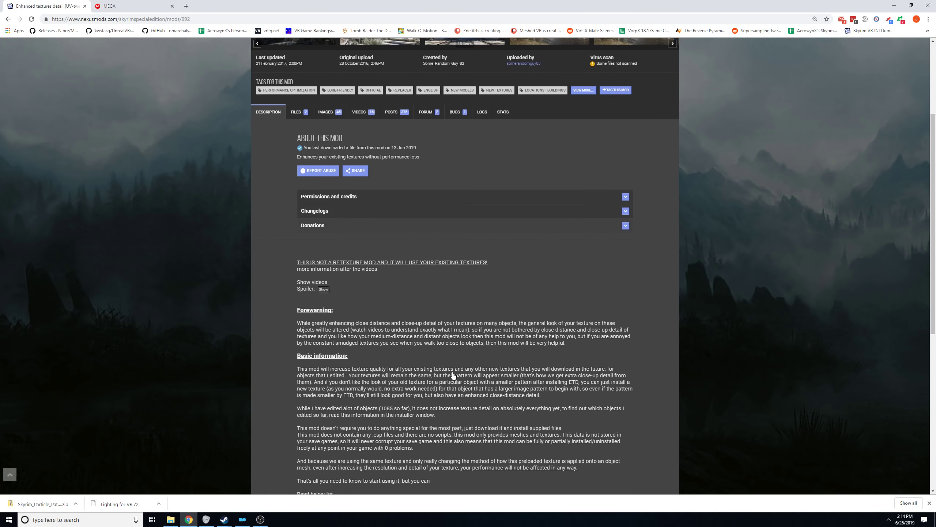
{"action": "scroll", "coordinate": [453, 361], "scroll_direction": "up", "scroll_amount": 3}
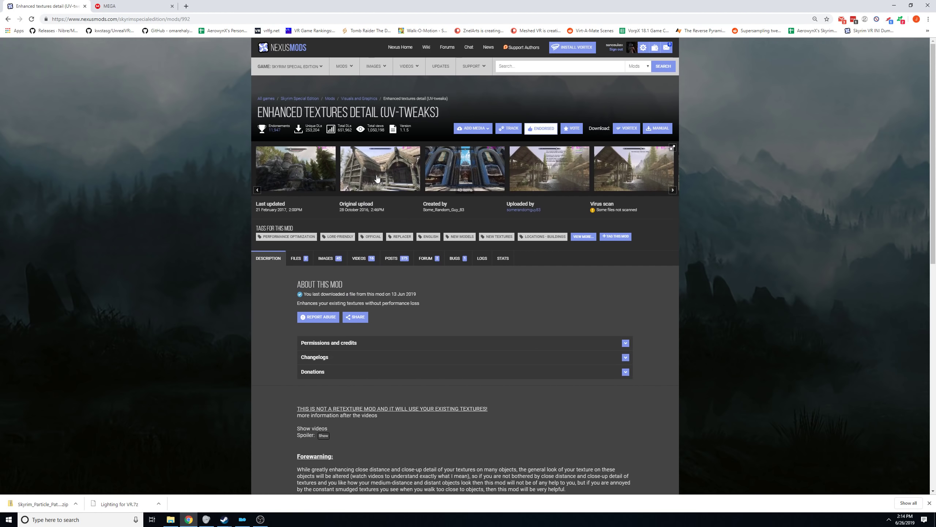
{"action": "left_click", "coordinate": [395, 172]}
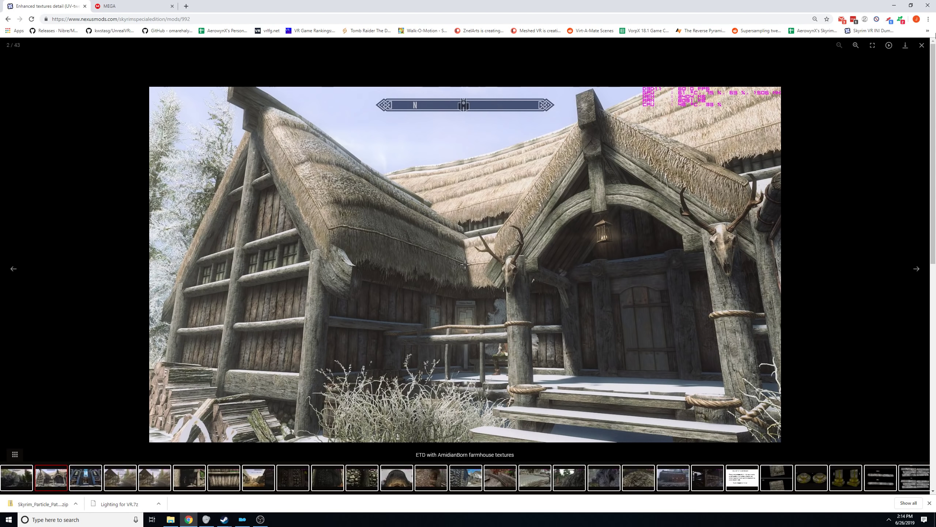
{"action": "left_click", "coordinate": [922, 45]}
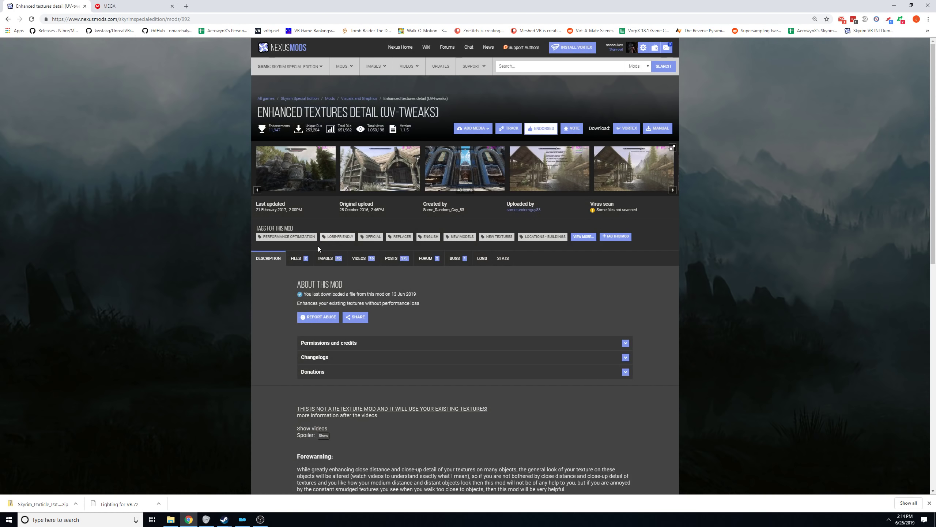
{"action": "left_click", "coordinate": [298, 259]}
{"action": "scroll", "coordinate": [576, 281], "scroll_direction": "down", "scroll_amount": 3}
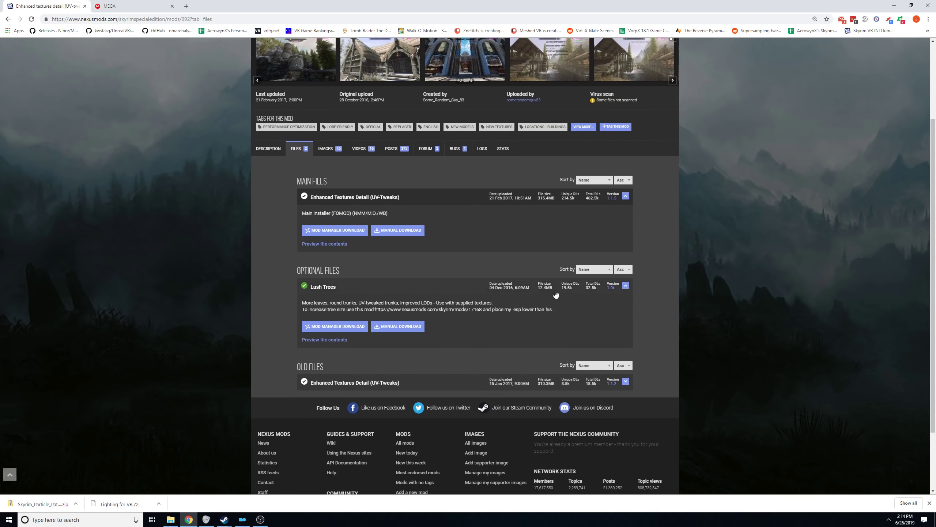
{"action": "left_click", "coordinate": [319, 231]}
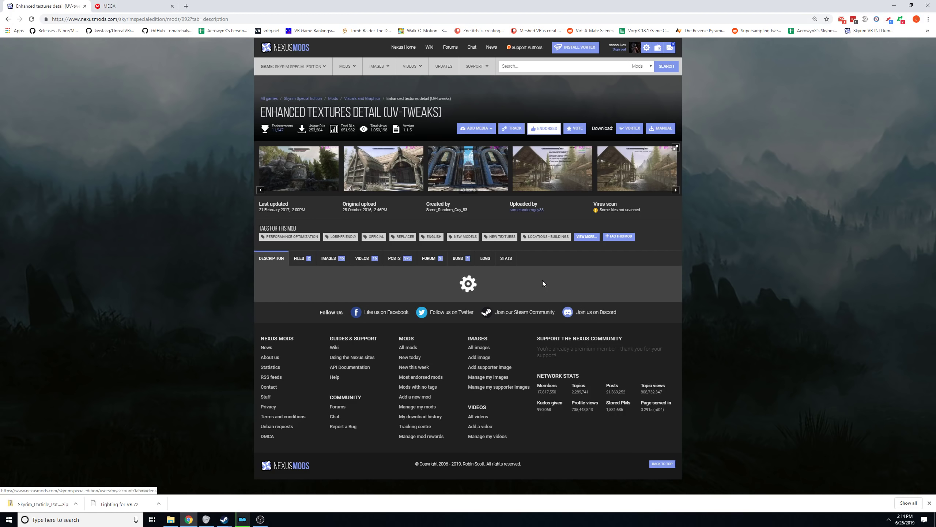
{"action": "scroll", "coordinate": [553, 263], "scroll_direction": "down", "scroll_amount": 6}
{"action": "scroll", "coordinate": [441, 344], "scroll_direction": "down", "scroll_amount": 5}
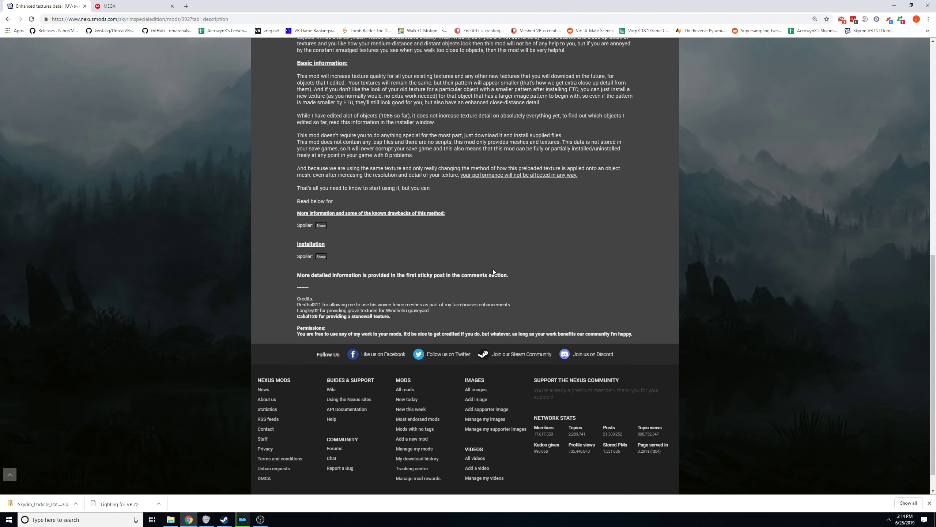
{"action": "scroll", "coordinate": [493, 268], "scroll_direction": "up", "scroll_amount": 12}
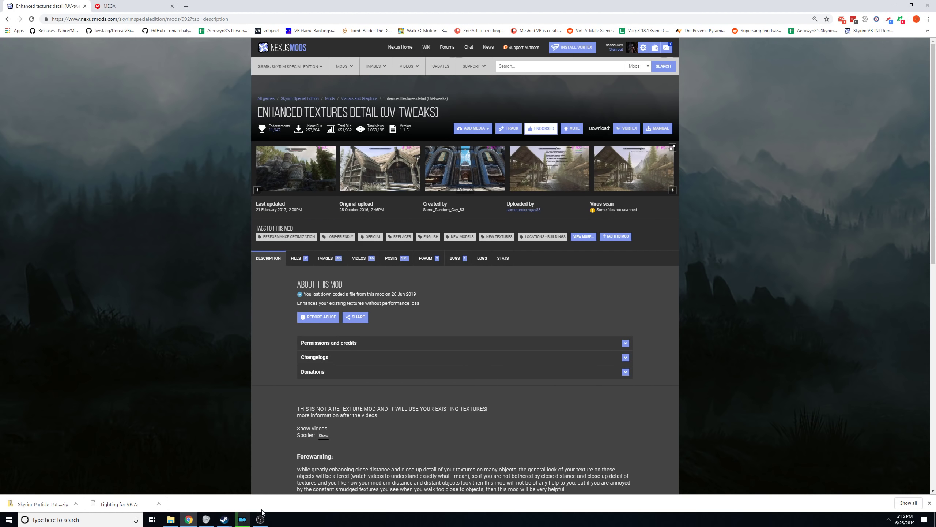
In Mod Organizer, start installing the Enhanced Textures Detail (UV-Tweaks) archive, leaving Install SMIM Conflicting Files off.
{"action": "left_click", "coordinate": [244, 520]}
{"action": "left_click", "coordinate": [244, 520]}
{"action": "mouse_move", "coordinate": [243, 526]}
{"action": "left_click", "coordinate": [242, 519]}
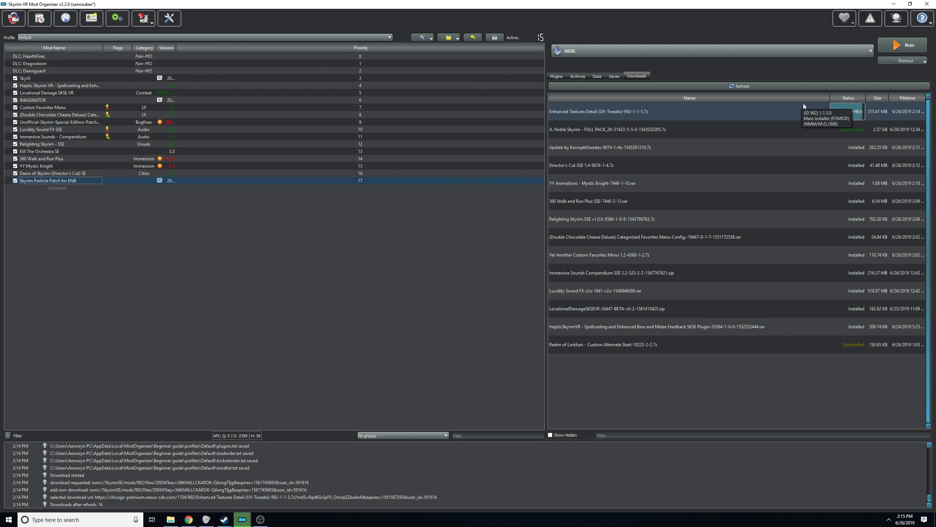
{"action": "double_click", "coordinate": [582, 111]}
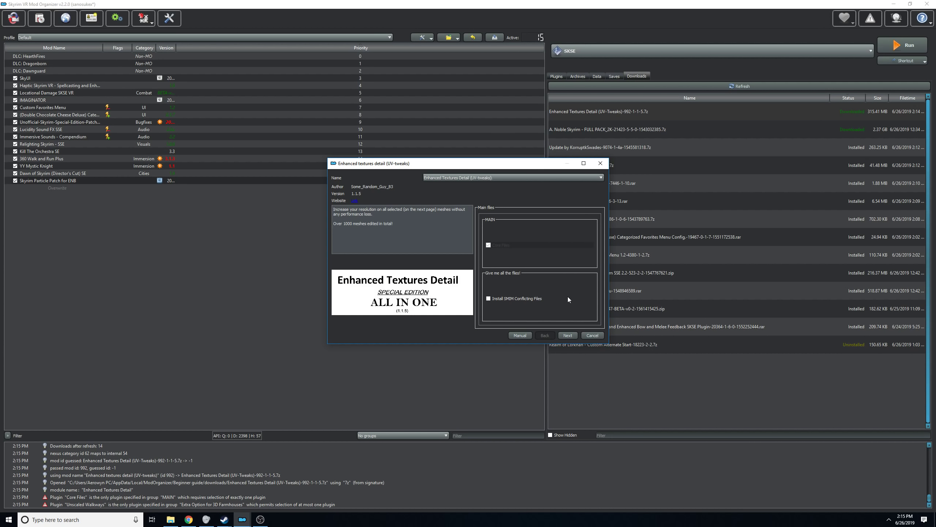
{"action": "mouse_move", "coordinate": [507, 298]}
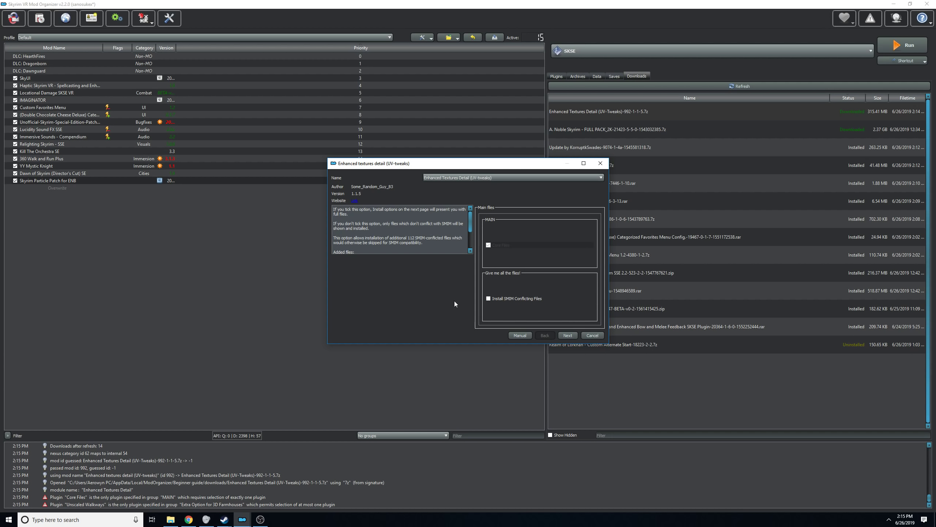
{"action": "left_click", "coordinate": [568, 335]}
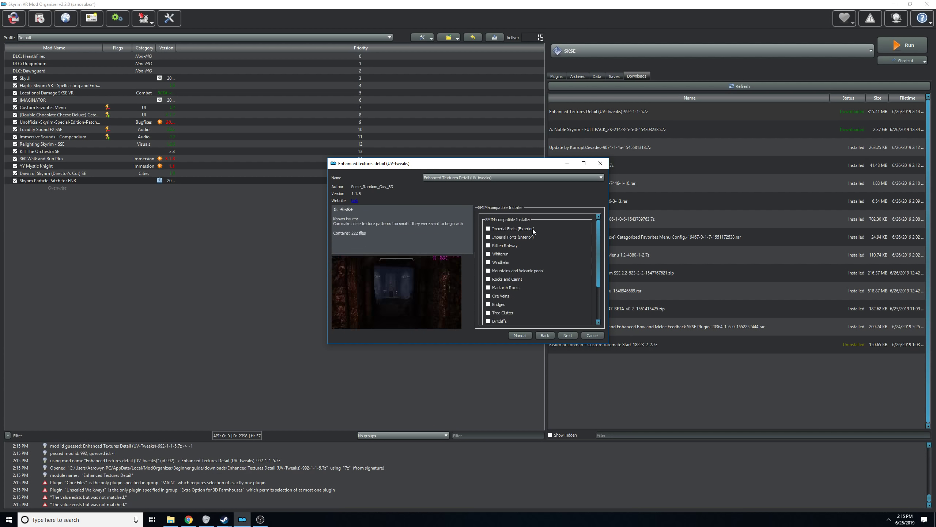
Choose "I want it all #2! No Stonewalls" and SHD Rocks, keep the default optional textures, and install Enhanced Textures Detail.
{"action": "scroll", "coordinate": [523, 276], "scroll_direction": "down", "scroll_amount": 3}
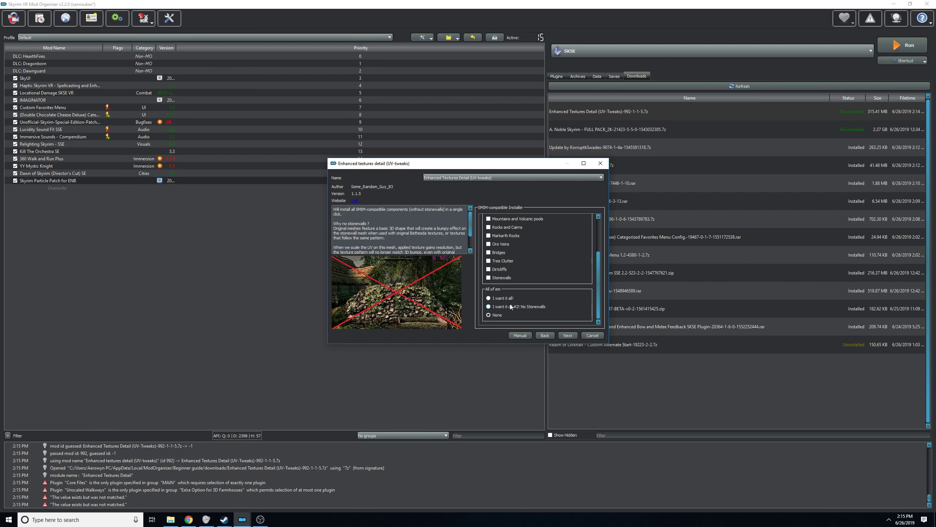
{"action": "left_click", "coordinate": [522, 306]}
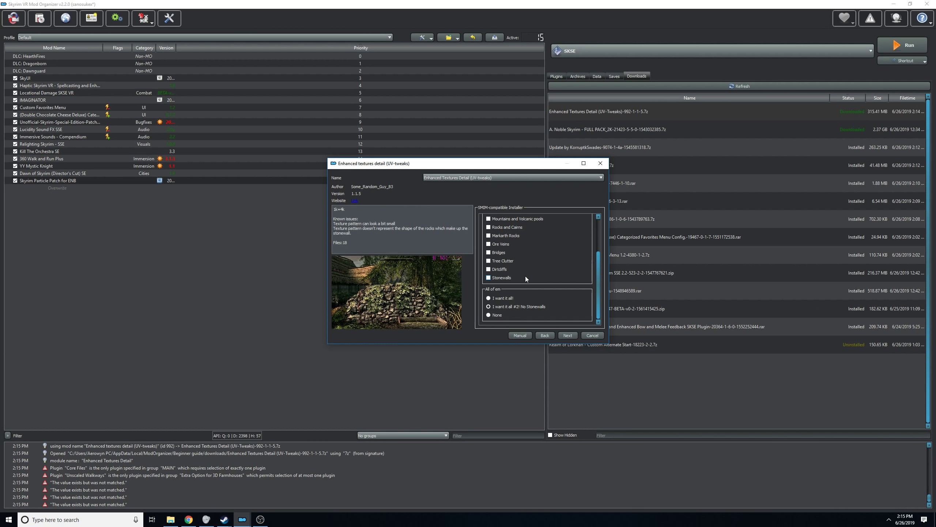
{"action": "left_click", "coordinate": [565, 337]}
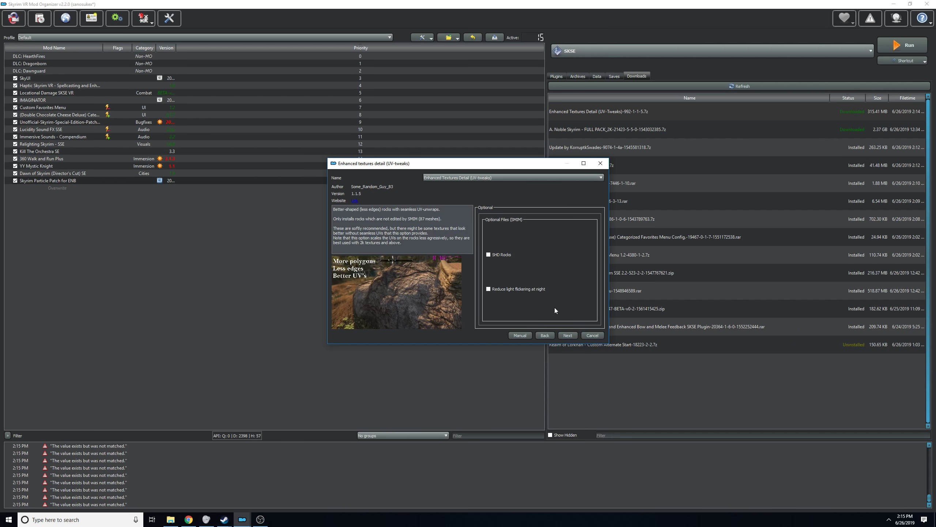
{"action": "left_click", "coordinate": [499, 254]}
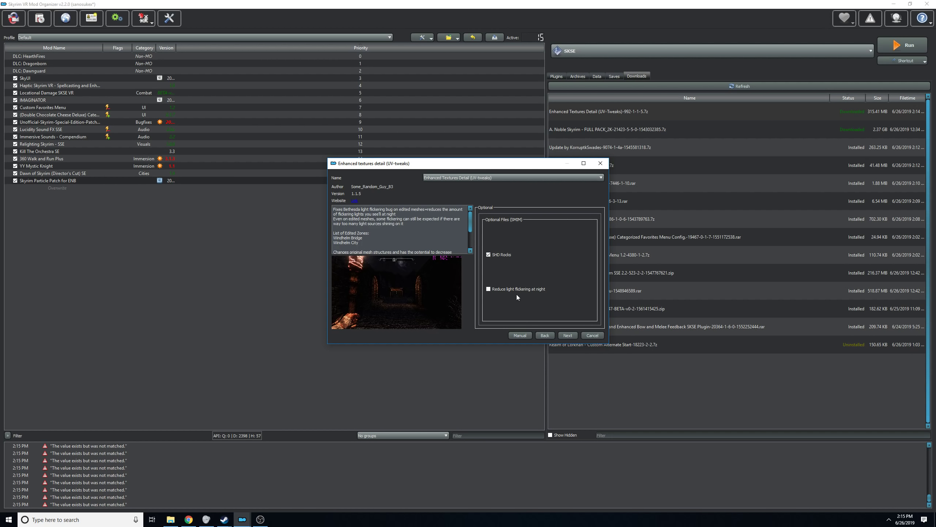
{"action": "left_click", "coordinate": [566, 336]}
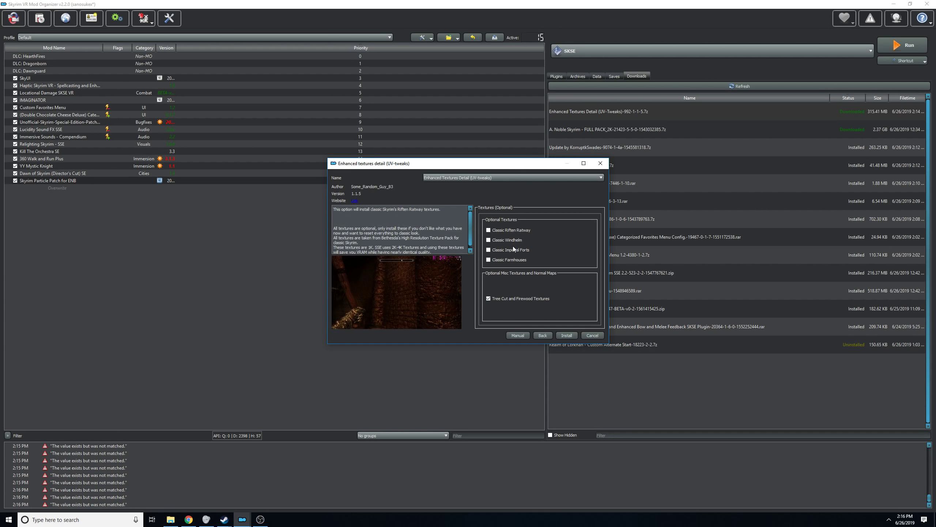
{"action": "left_click", "coordinate": [570, 335]}
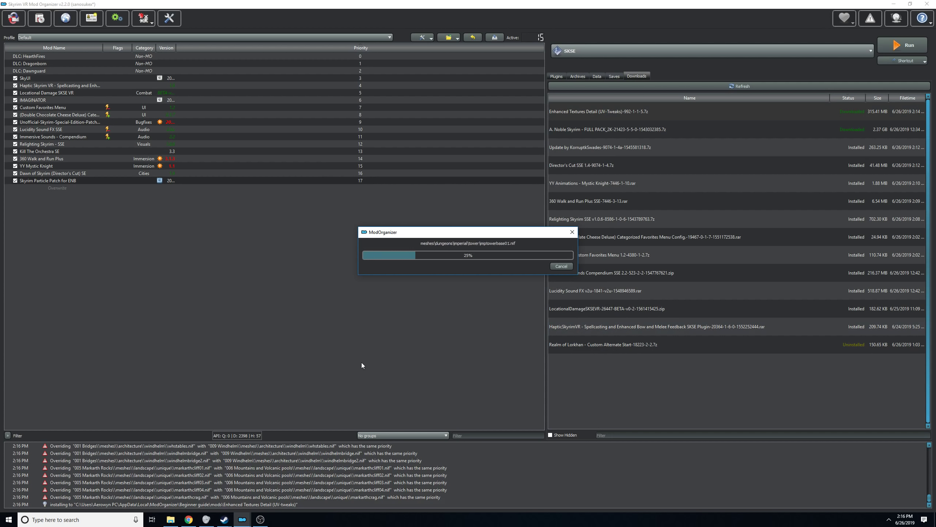
In Chrome, find the Static Mesh Improvement Mod - SMIM on Nexus Mods and open its page.
{"action": "left_click", "coordinate": [195, 523]}
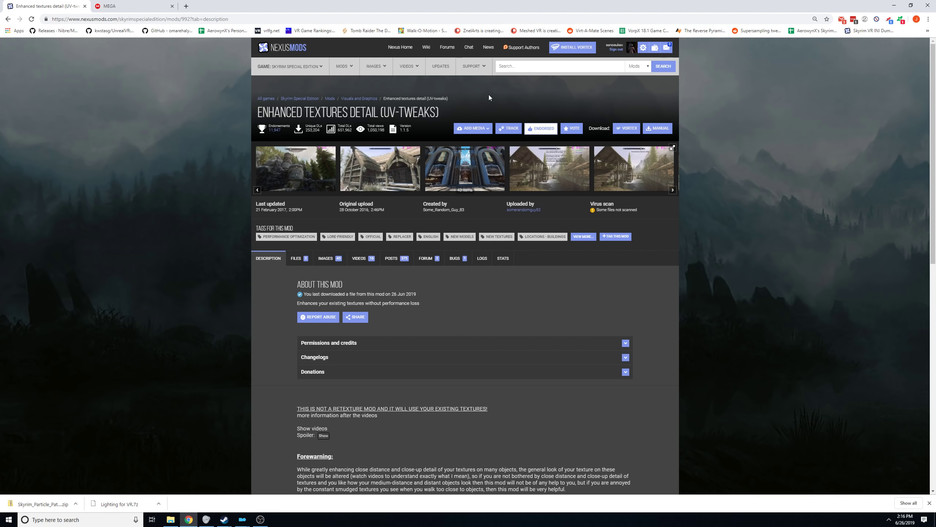
{"action": "left_click", "coordinate": [506, 68]}
{"action": "left_click", "coordinate": [582, 95]}
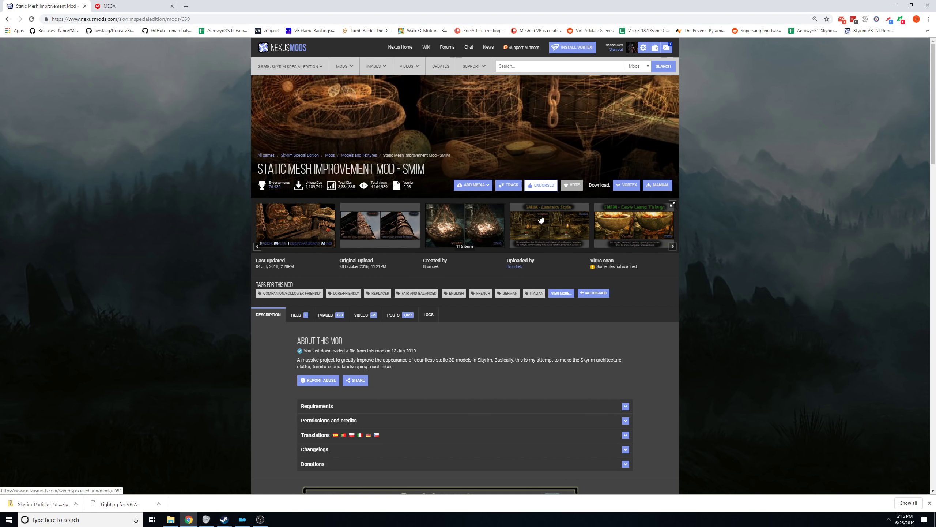
View the farmhouse ropes comparison image and download the main file SMIM SE 2-08 through the mod manager.
{"action": "left_click", "coordinate": [388, 226]}
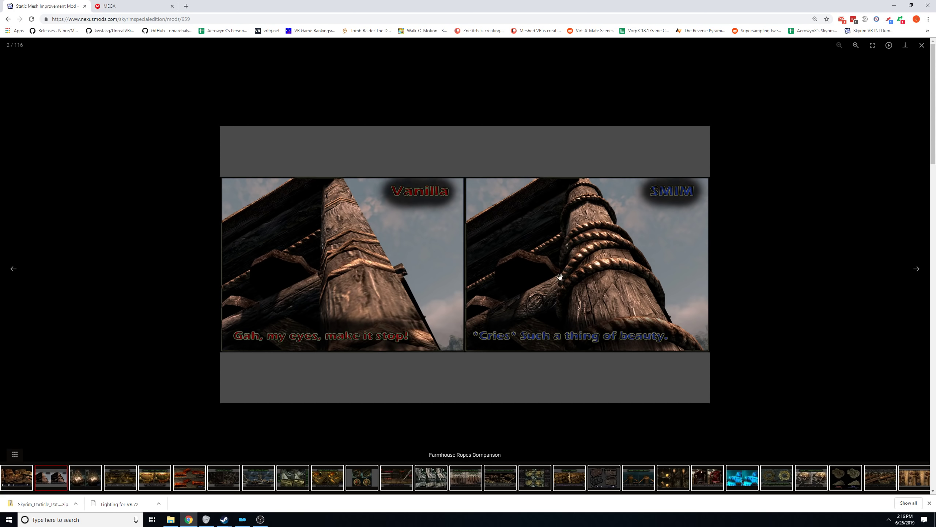
{"action": "left_click", "coordinate": [921, 46]}
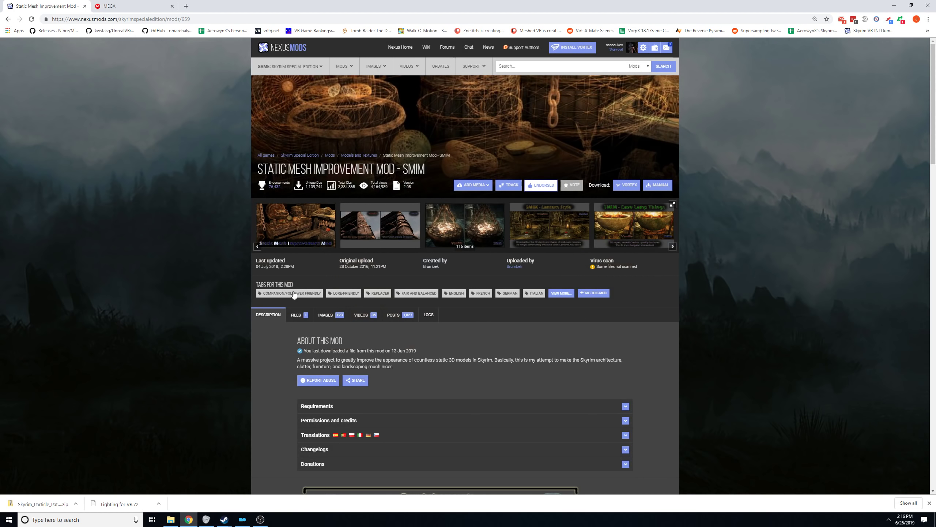
{"action": "left_click", "coordinate": [305, 314]}
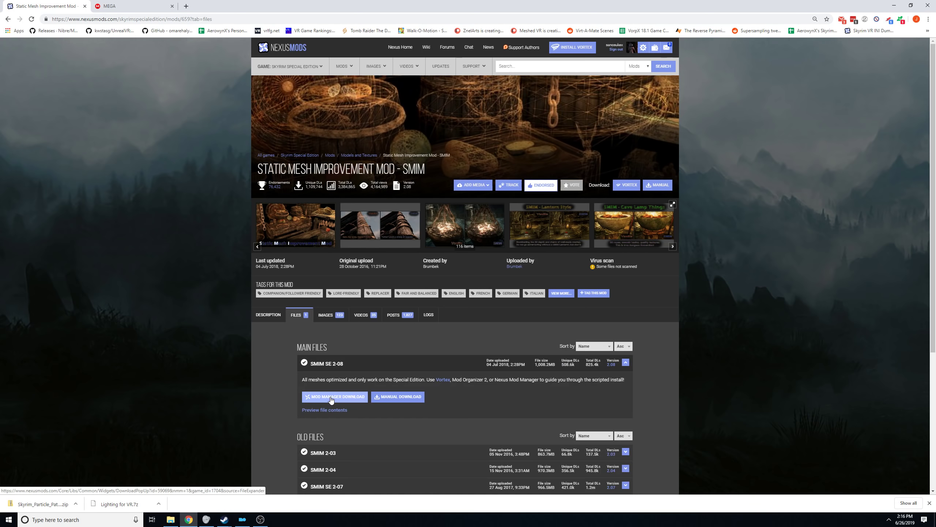
{"action": "left_click", "coordinate": [331, 397]}
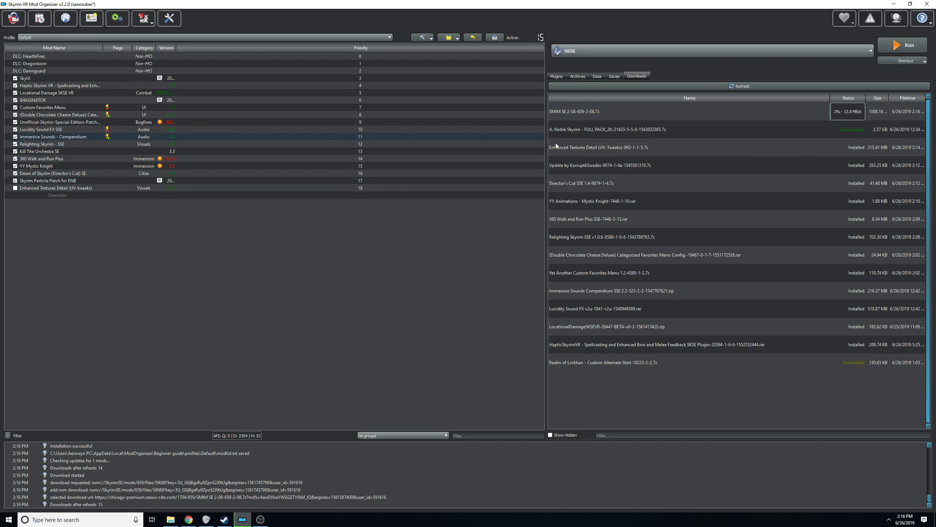
Enable Enhanced Textures Detail (UV-tweaks) in Mod Organizer's mod list and switch back to the SMIM page in Chrome.
{"action": "left_click", "coordinate": [15, 188]}
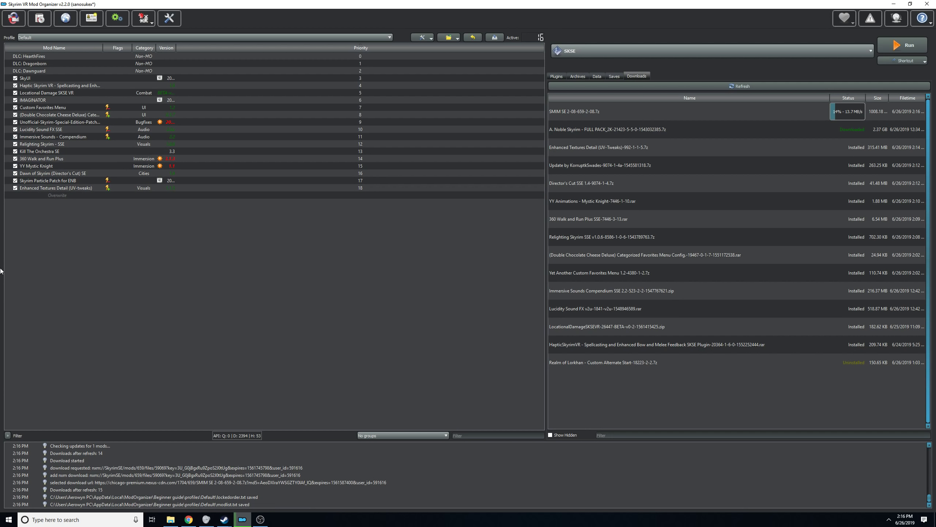
{"action": "left_click", "coordinate": [188, 519]}
{"action": "left_click", "coordinate": [622, 204]}
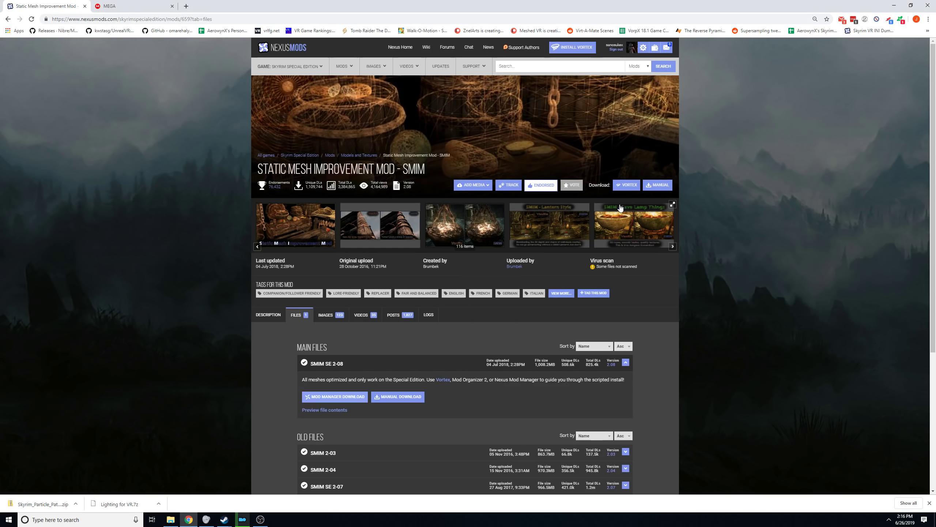
Search Nexus Mods for "material fix", open the Unofficial Material Fix page and look over its description.
{"action": "type", "text": "mat"}
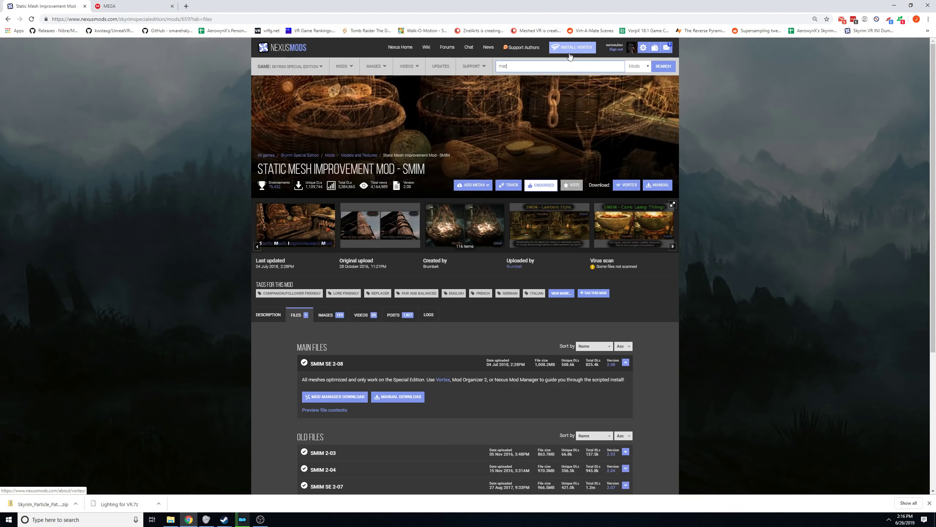
{"action": "type", "text": "erial fix"}
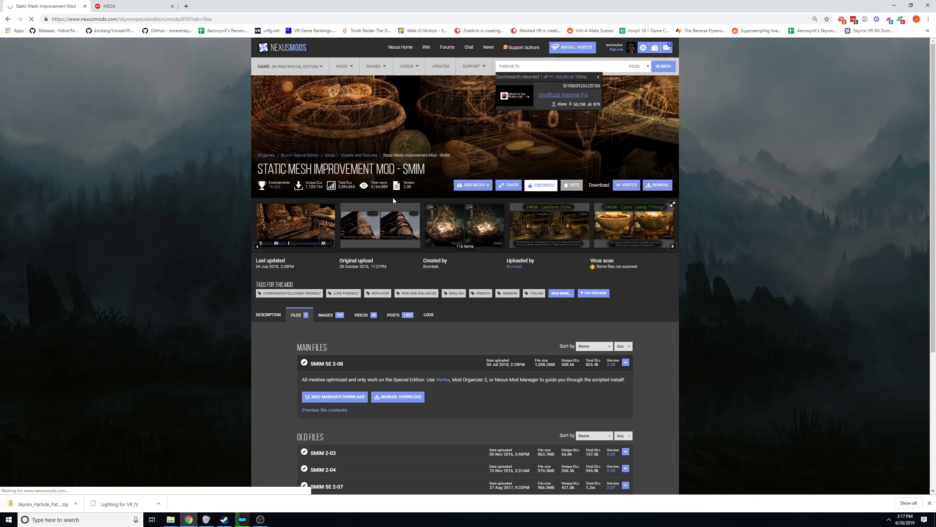
{"action": "scroll", "coordinate": [385, 306], "scroll_direction": "down", "scroll_amount": 4}
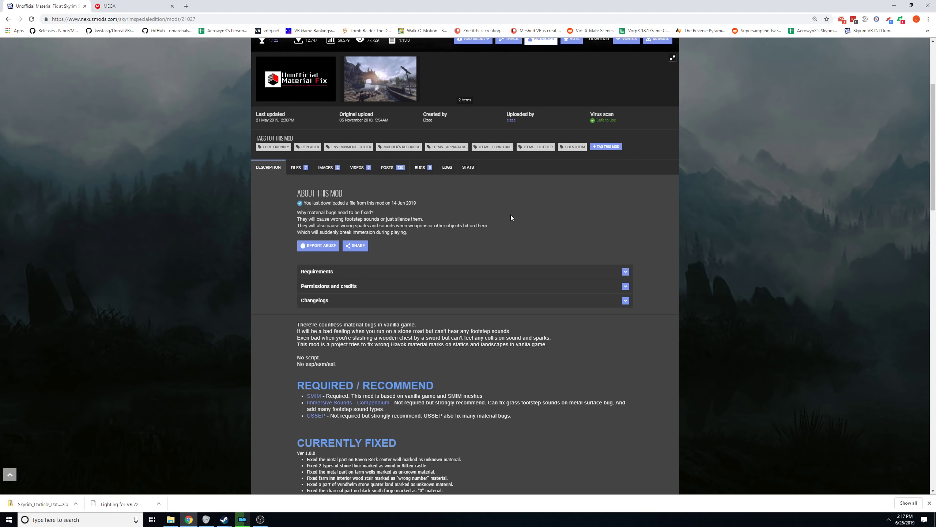
{"action": "scroll", "coordinate": [306, 325], "scroll_direction": "up", "scroll_amount": 4}
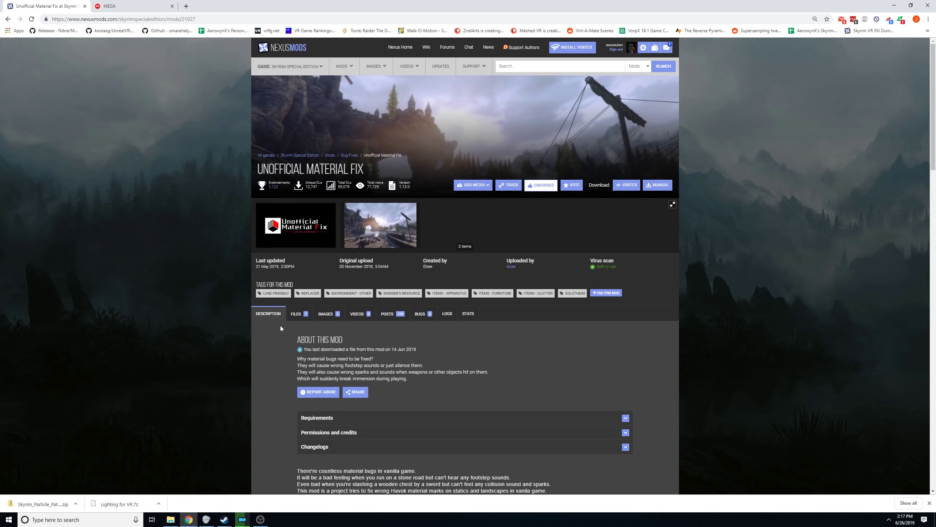
Download the main file Unofficial Material Fix through the mod manager.
{"action": "left_click", "coordinate": [299, 316]}
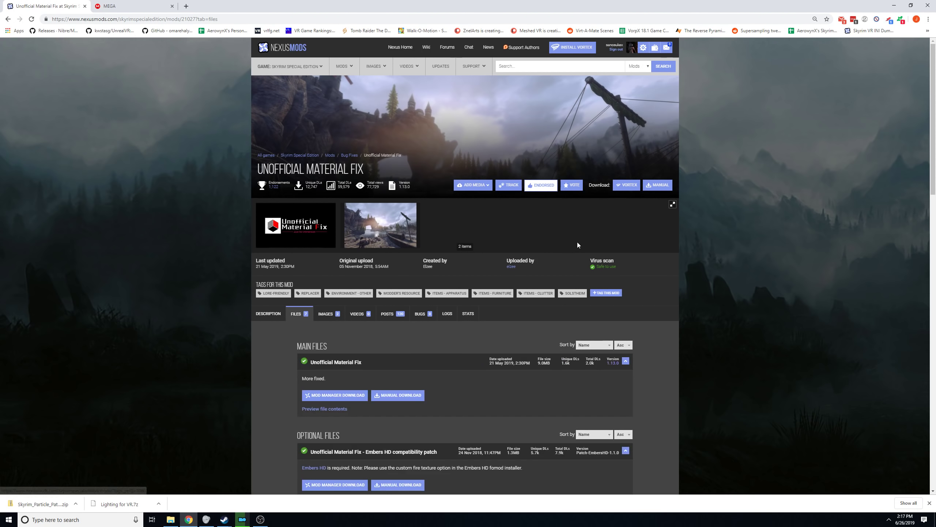
{"action": "scroll", "coordinate": [375, 335], "scroll_direction": "down", "scroll_amount": 4}
{"action": "left_click", "coordinate": [339, 248]}
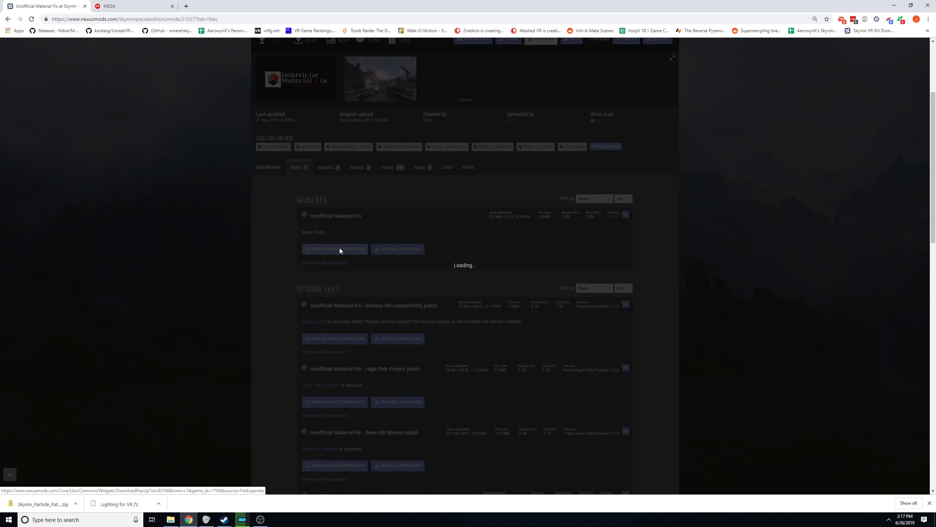
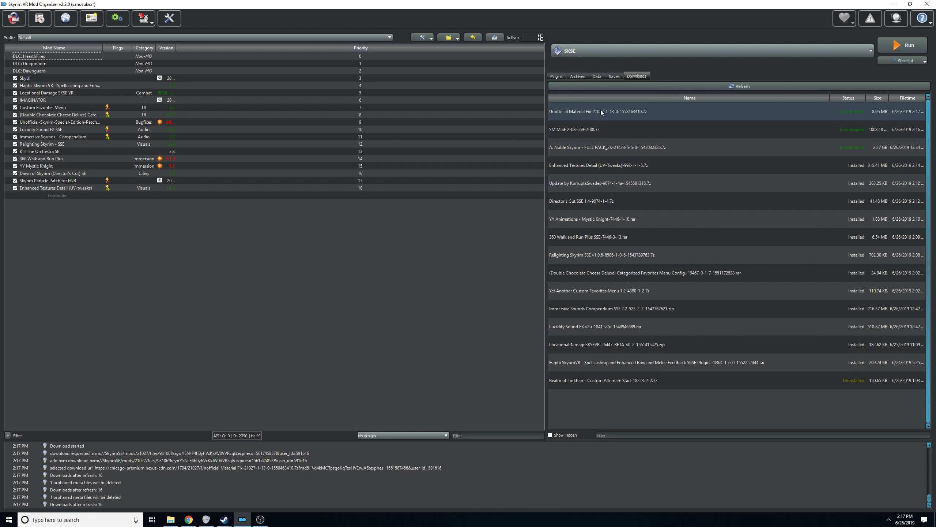
In Mod Organizer, install SMIM SE 2-08 with the "Skyrim 2016 Special Edition: Everything" option and enable Static Mesh Improvement Mod.
{"action": "double_click", "coordinate": [579, 127]}
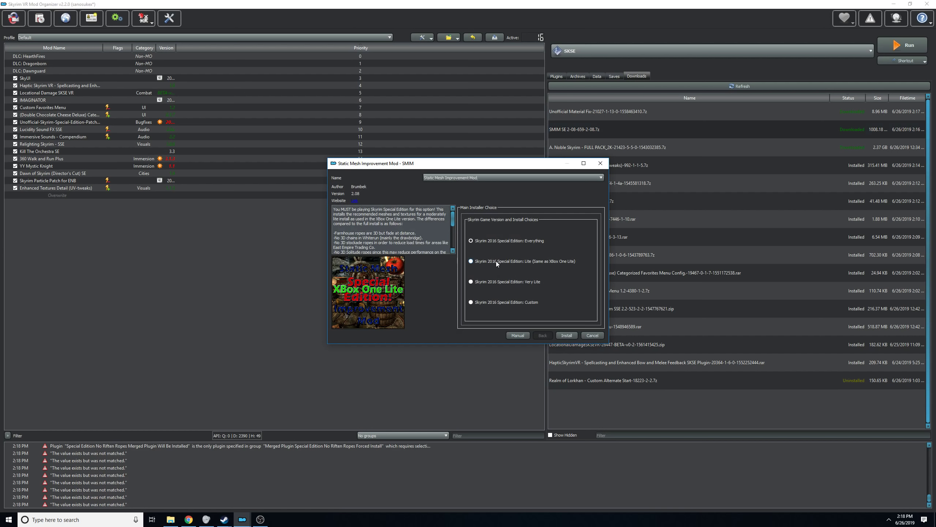
{"action": "left_click", "coordinate": [528, 261]}
{"action": "left_click", "coordinate": [515, 239]}
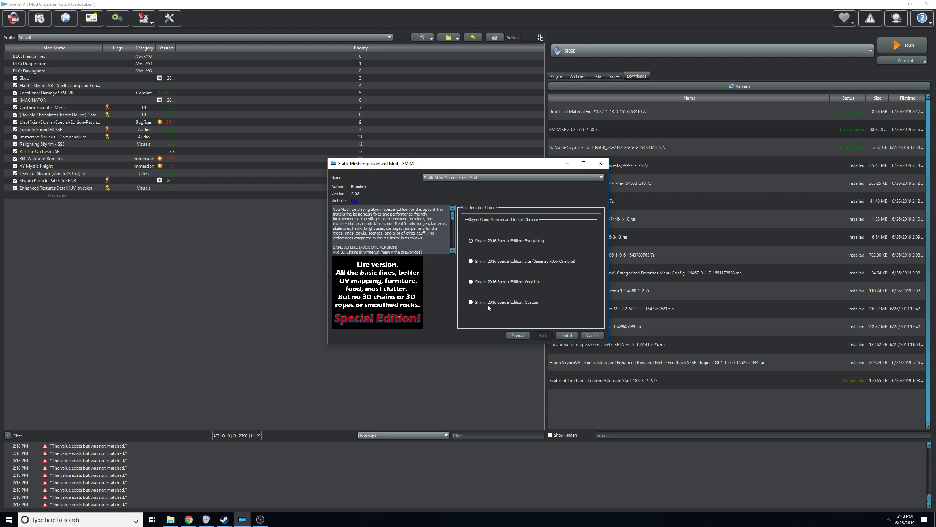
{"action": "left_click", "coordinate": [567, 335]}
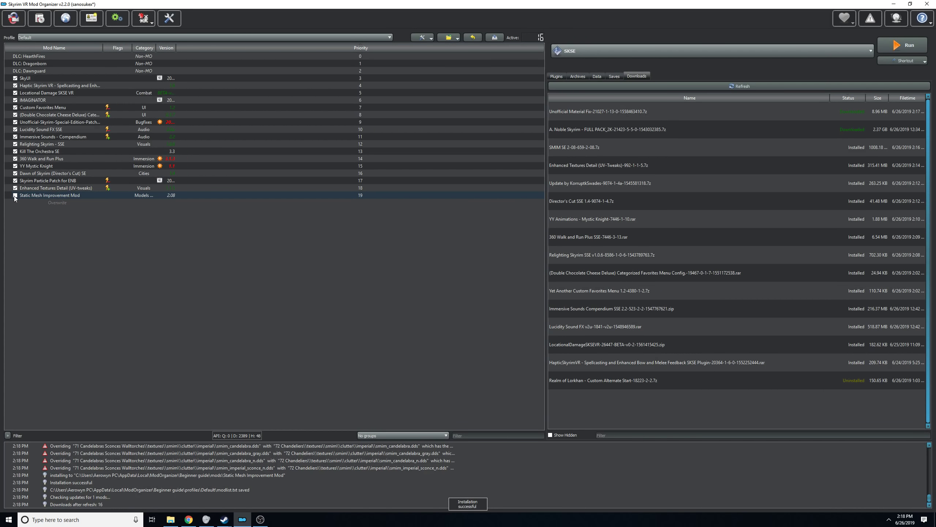
{"action": "left_click", "coordinate": [15, 196]}
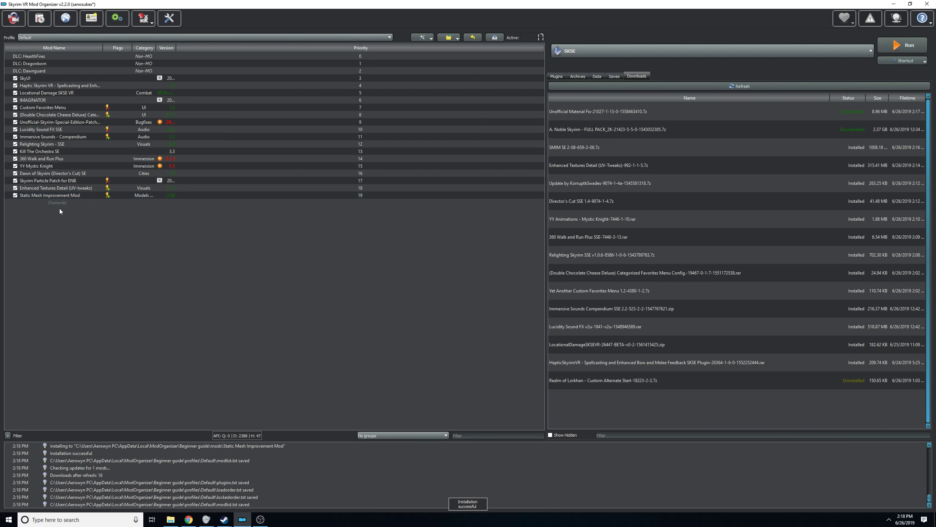
Install and enable the downloaded Unofficial Material Fix, and switch back to Chrome.
{"action": "double_click", "coordinate": [582, 113]}
{"action": "left_click", "coordinate": [502, 267]}
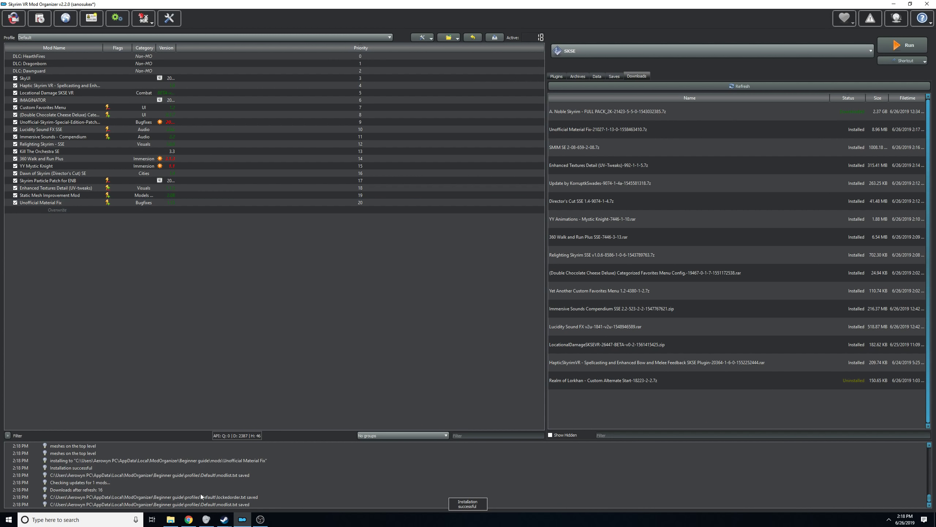
{"action": "left_click", "coordinate": [188, 519]}
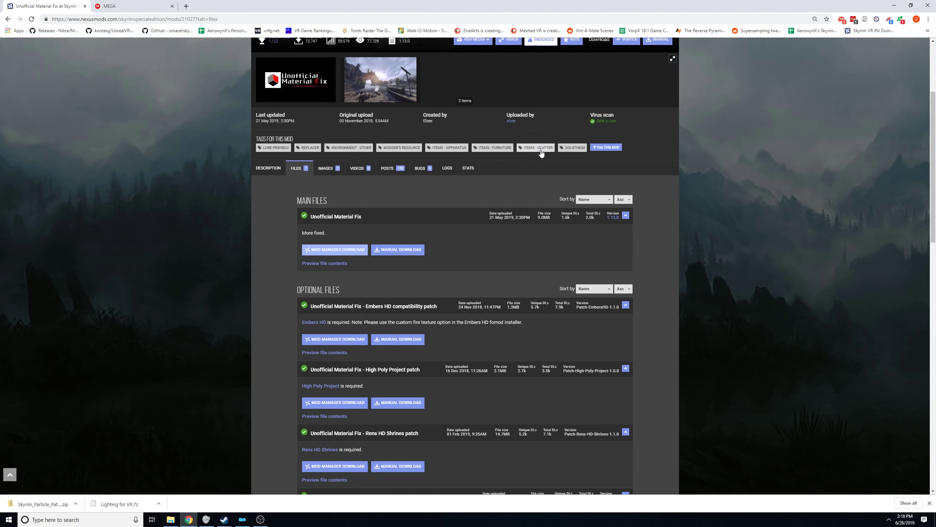
Search Nexus Mods for "noble" and open the Noble Skyrim Mod HD-2K page.
{"action": "scroll", "coordinate": [549, 111], "scroll_direction": "up", "scroll_amount": 4}
{"action": "left_click", "coordinate": [549, 67]}
{"action": "type", "text": "nob"}
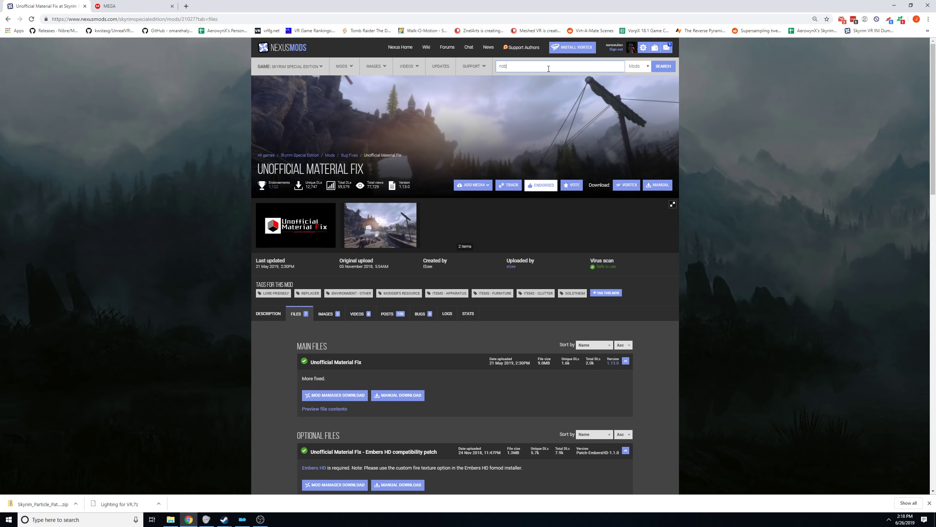
{"action": "type", "text": "ler"}
{"action": "key", "text": "BackSpace"}
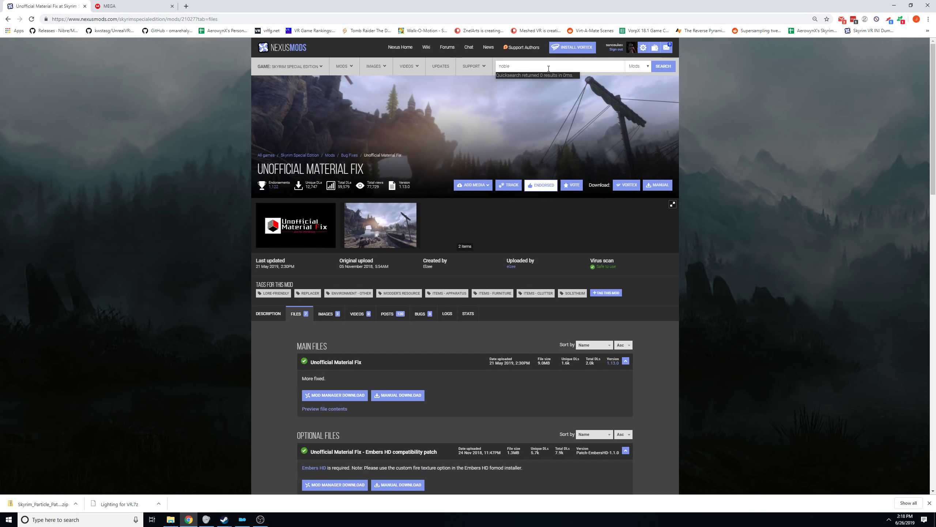
{"action": "left_click", "coordinate": [661, 68]}
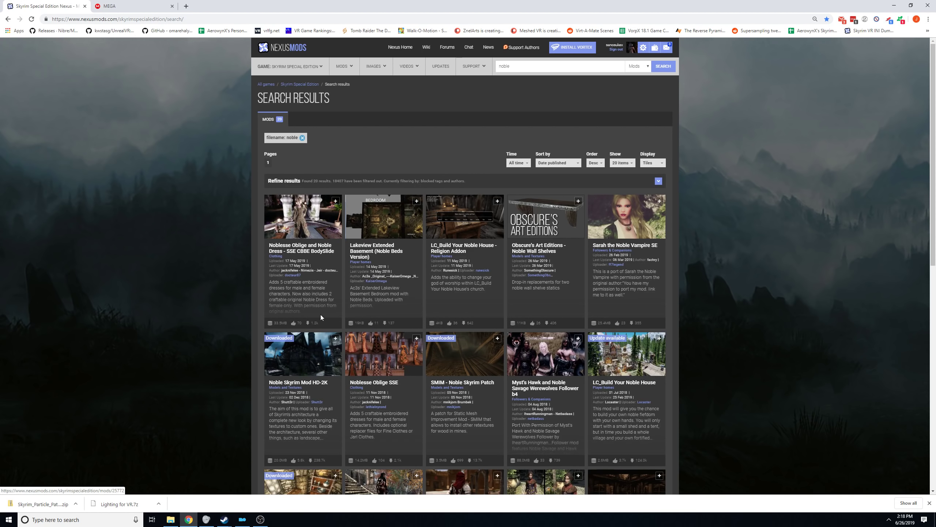
{"action": "left_click", "coordinate": [309, 385]}
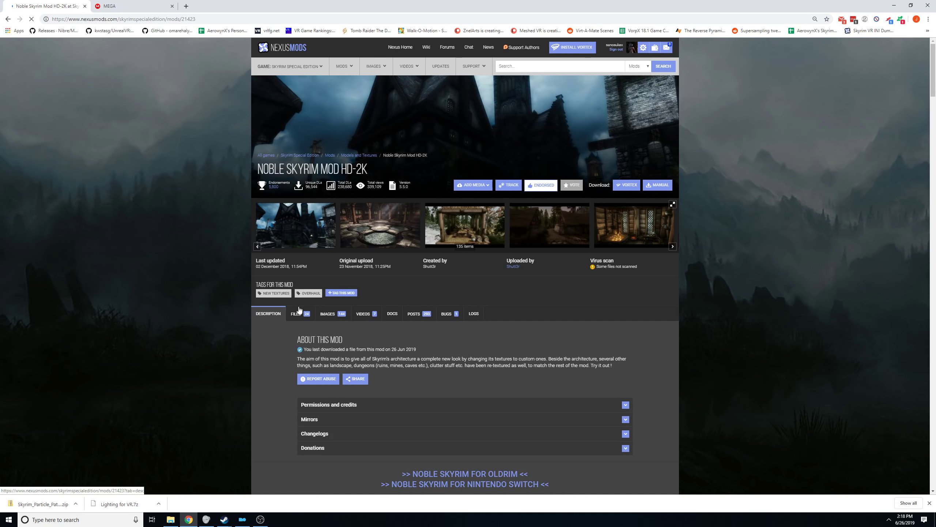
Request the mod manager download of A. Noble Skyrim - FULL PACK_2K and decline downloading it again.
{"action": "left_click", "coordinate": [299, 313]}
{"action": "scroll", "coordinate": [457, 262], "scroll_direction": "down", "scroll_amount": 4}
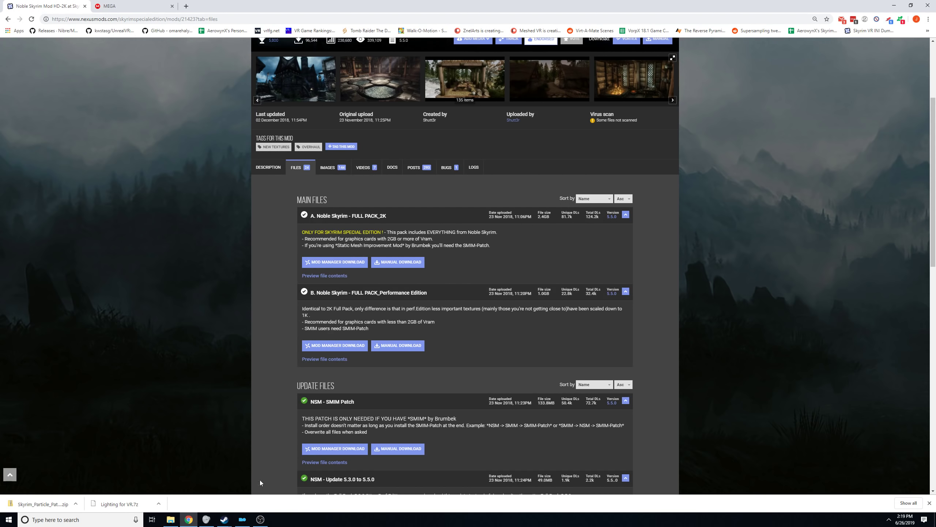
{"action": "left_click", "coordinate": [356, 262]}
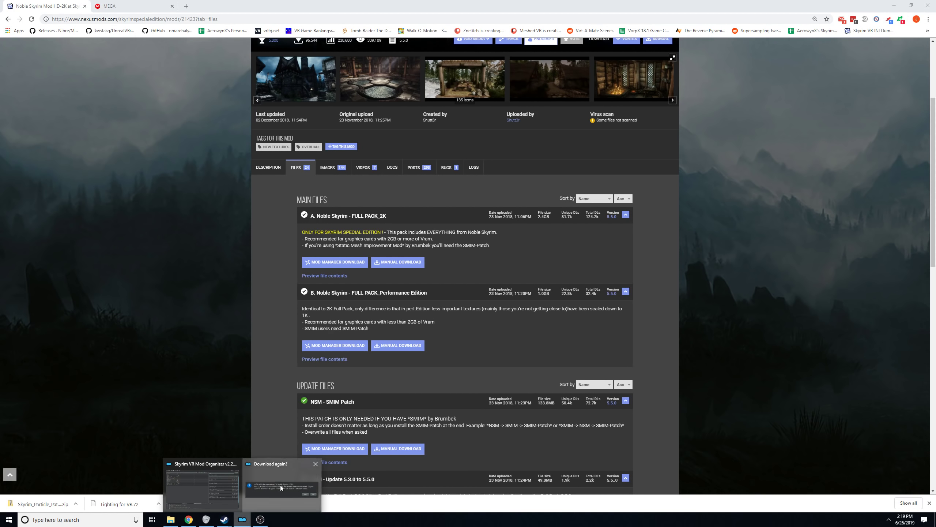
{"action": "left_click", "coordinate": [546, 268]}
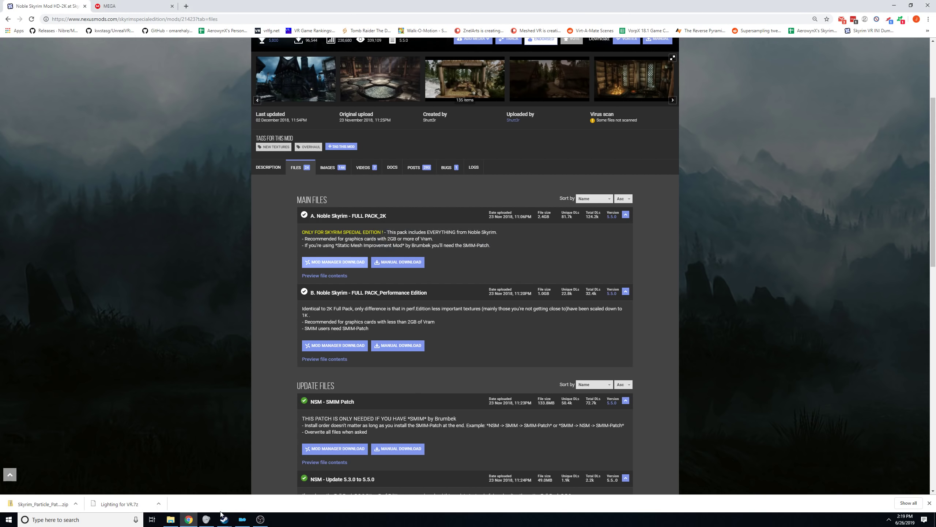
In Mod Organizer, start installing the already downloaded A. Noble Skyrim - FULL PACK_2K as Noble Skyrim Mod HD-2K.
{"action": "left_click", "coordinate": [242, 519]}
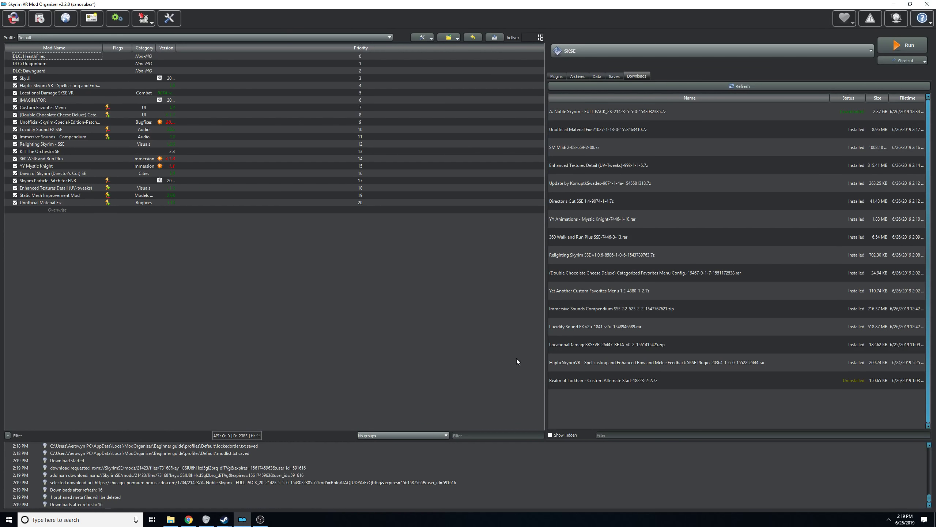
{"action": "double_click", "coordinate": [602, 118]}
{"action": "left_click", "coordinate": [502, 266]}
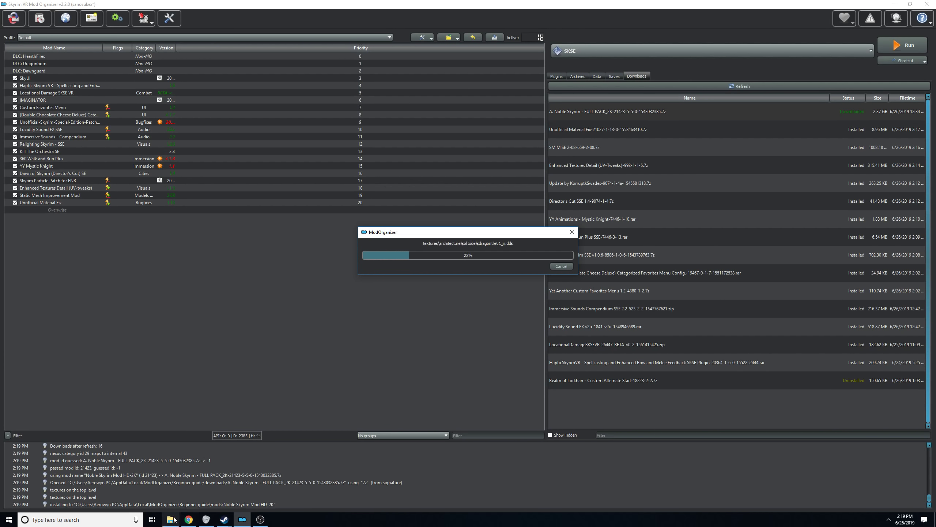
In Chrome, search Nexus Mods for "ruins clu" and open the Ruins Clutter Improved page.
{"action": "left_click", "coordinate": [189, 519]}
{"action": "scroll", "coordinate": [552, 106], "scroll_direction": "up", "scroll_amount": 2}
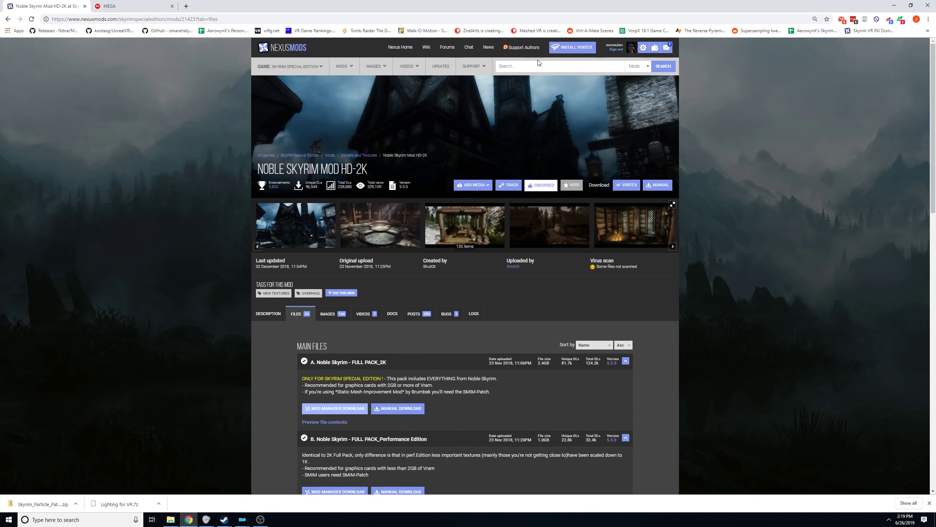
{"action": "type", "text": "ruins c"}
{"action": "key", "text": "BackSpace"}
{"action": "type", "text": "ns clu"}
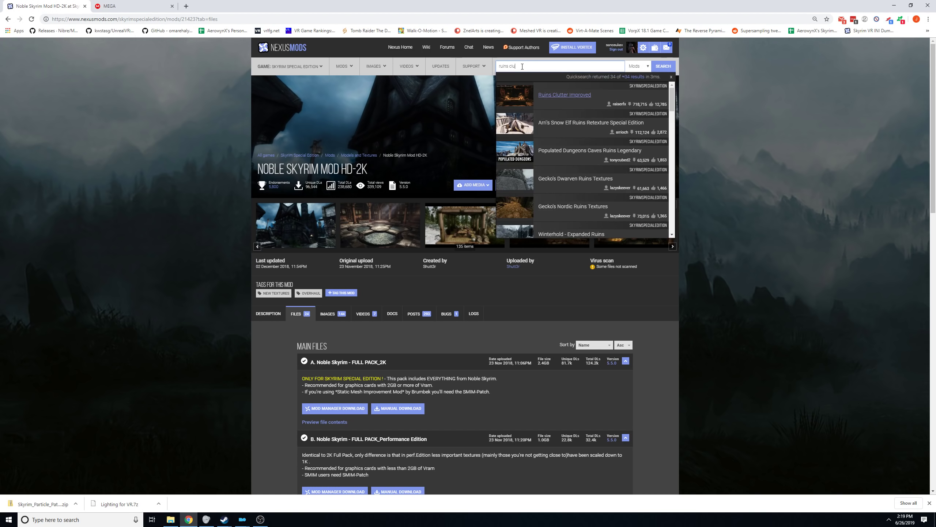
{"action": "left_click", "coordinate": [574, 95]}
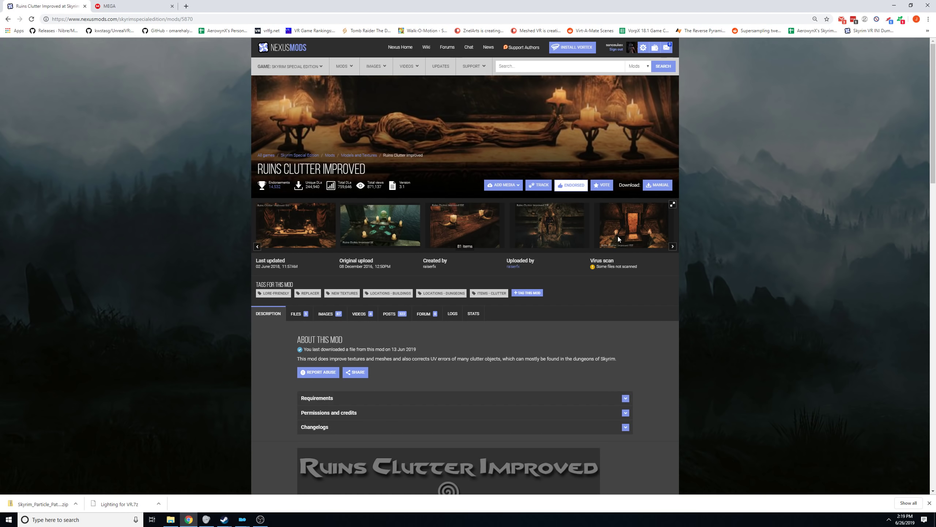
Download the main file Ruins_Clutter_Improved_SE_NMM_v3-1 through the mod manager.
{"action": "left_click", "coordinate": [298, 314]}
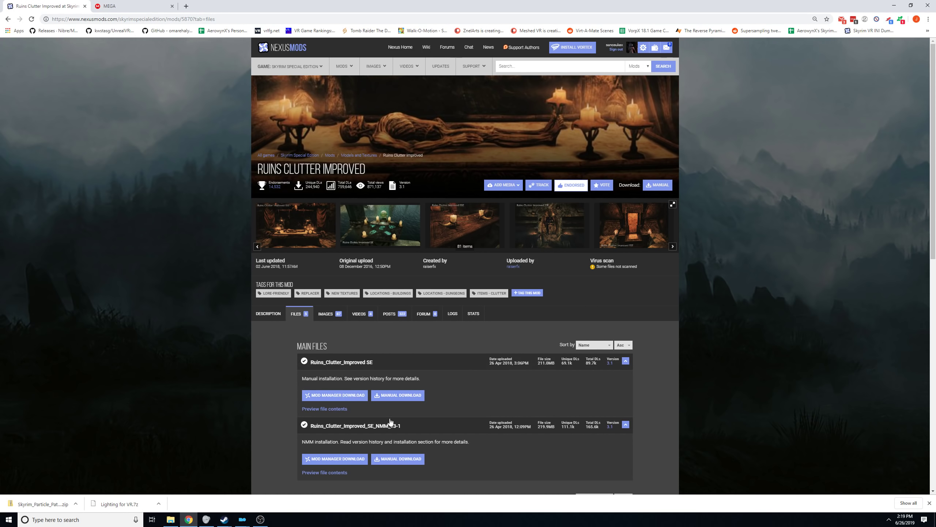
{"action": "scroll", "coordinate": [391, 405], "scroll_direction": "down", "scroll_amount": 4}
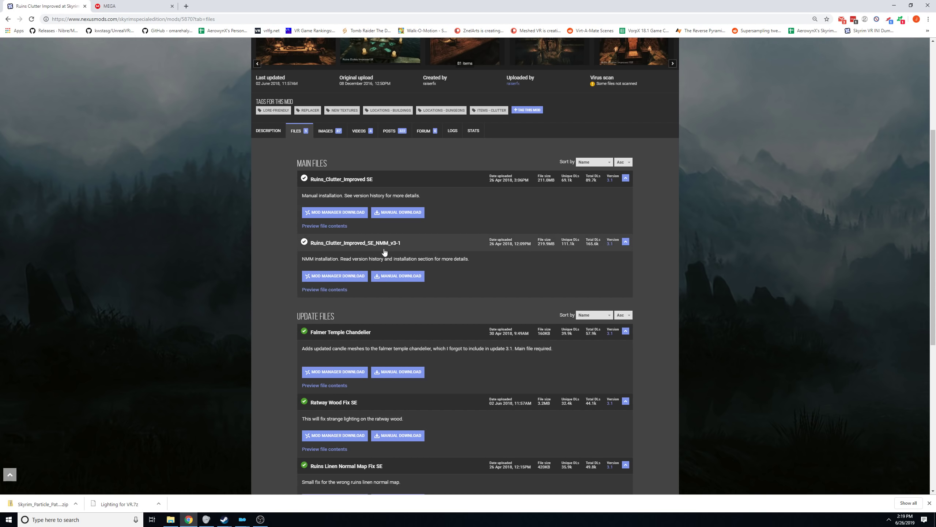
{"action": "left_click", "coordinate": [330, 277]}
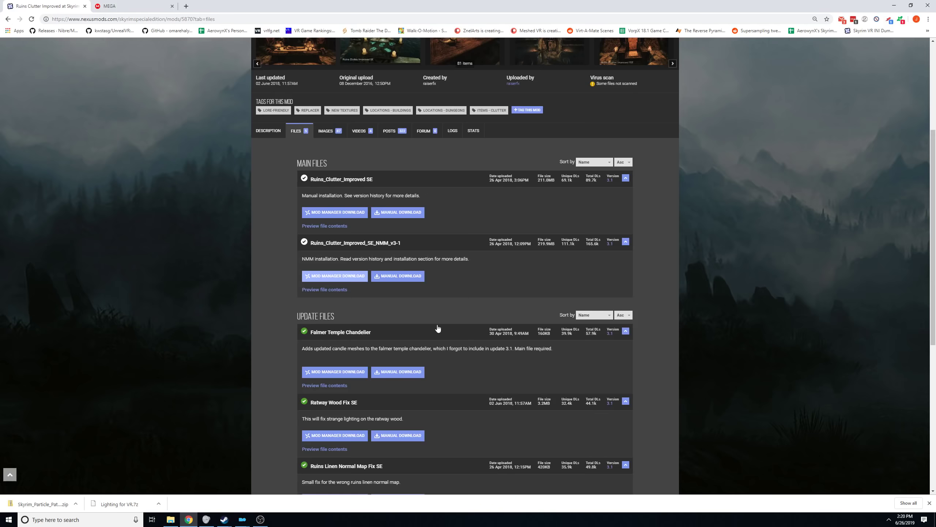
Search for "ruins clutter", open Ruins Clutter Improved - Fixes and download its main file, version 1.1, through the mod manager.
{"action": "scroll", "coordinate": [454, 295], "scroll_direction": "up", "scroll_amount": 5}
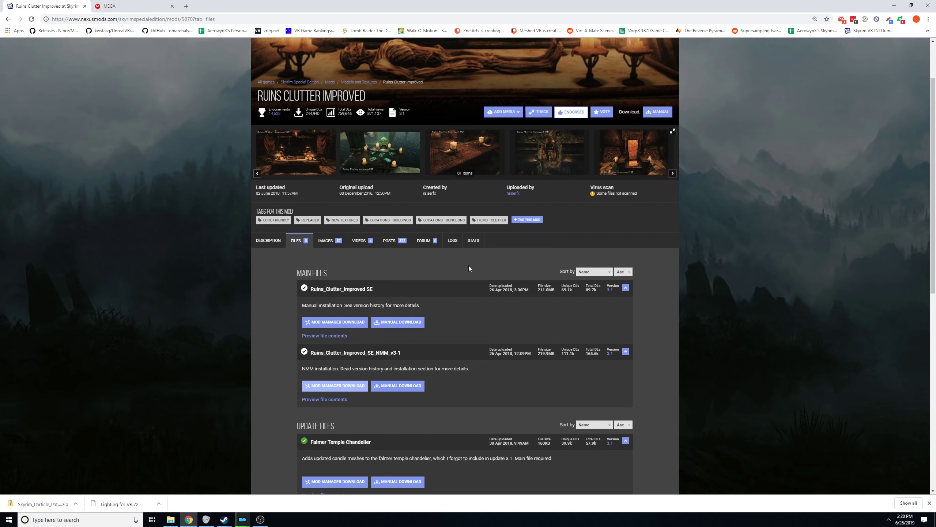
{"action": "scroll", "coordinate": [533, 122], "scroll_direction": "up", "scroll_amount": 2}
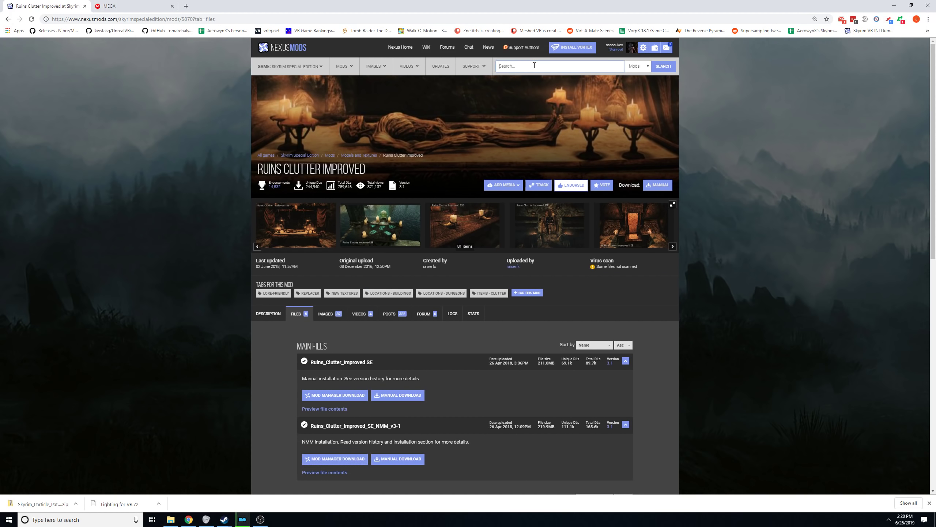
{"action": "type", "text": "ruins"}
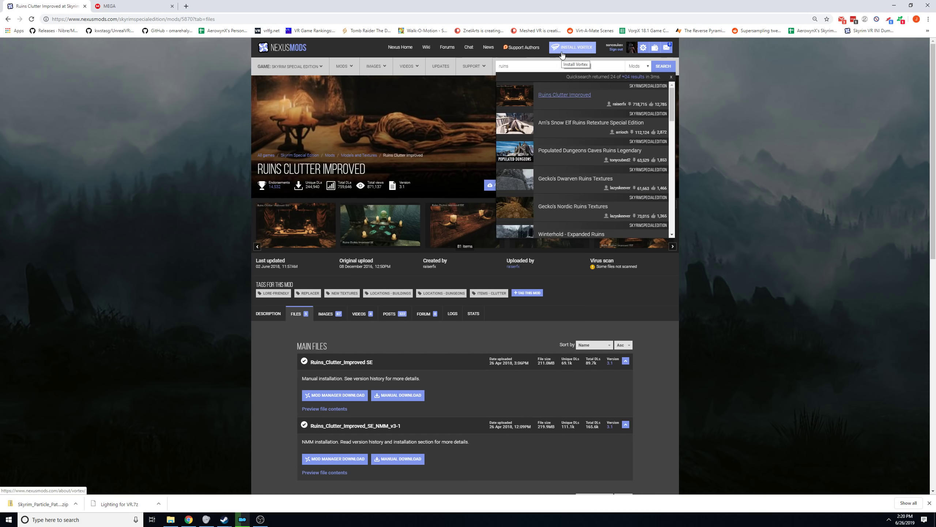
{"action": "type", "text": " clutter"}
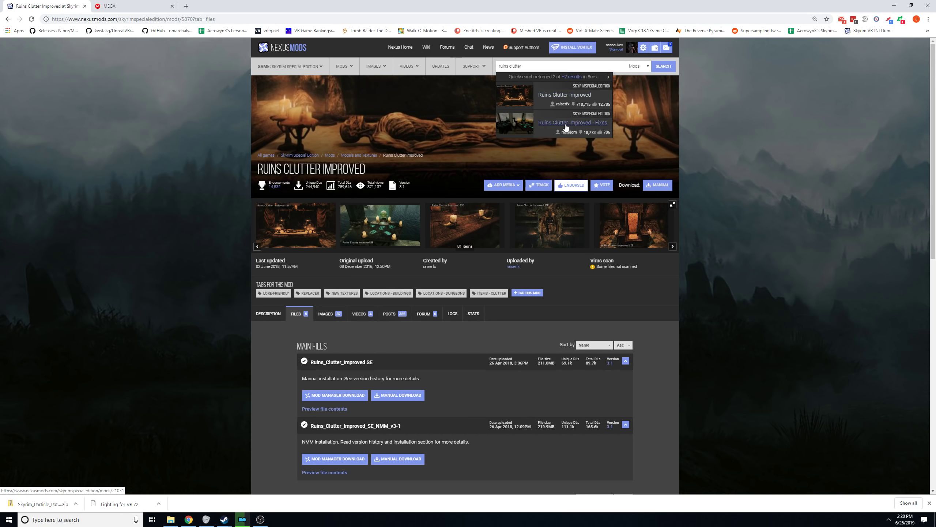
{"action": "left_click", "coordinate": [569, 126]}
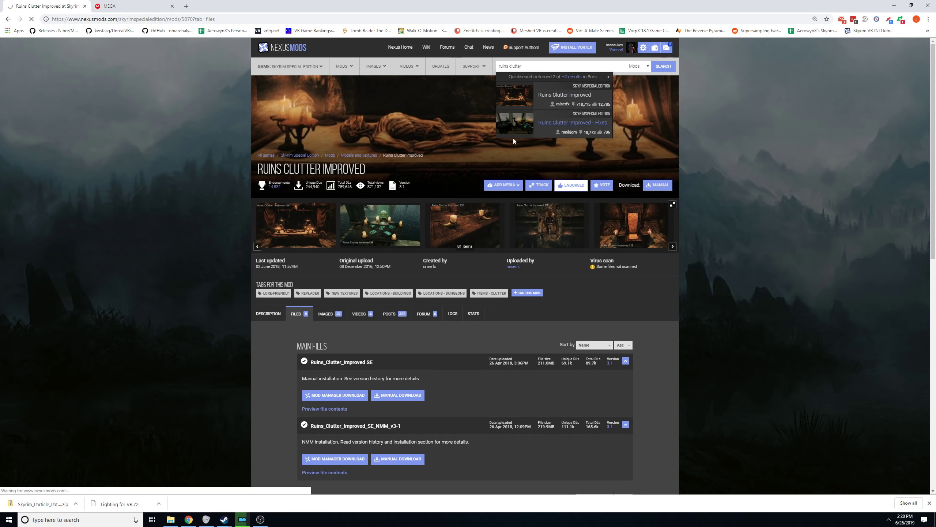
{"action": "left_click", "coordinate": [297, 309]}
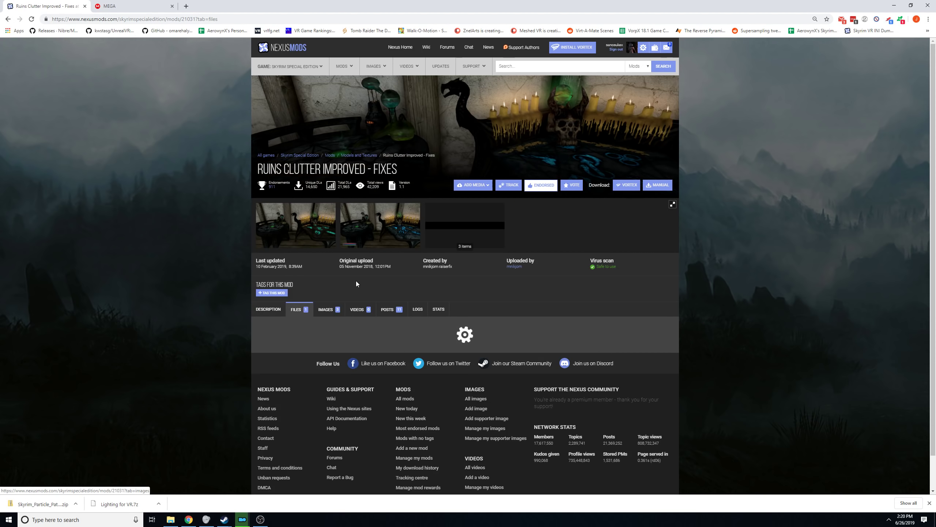
{"action": "left_click", "coordinate": [323, 390]}
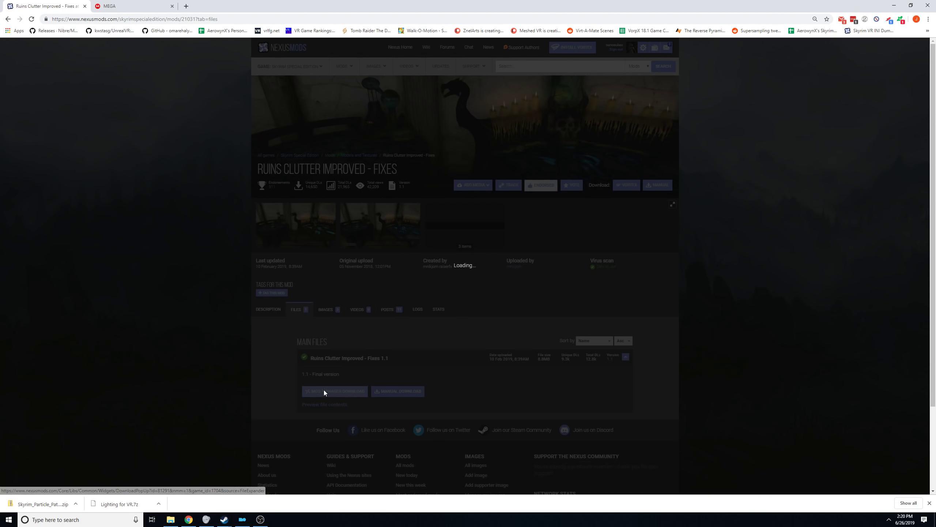
In Mod Organizer, install Ruins Clutter Improved SE with the Install Everything option and install Ruins Clutter Improved - Fixes.
{"action": "left_click", "coordinate": [328, 213]}
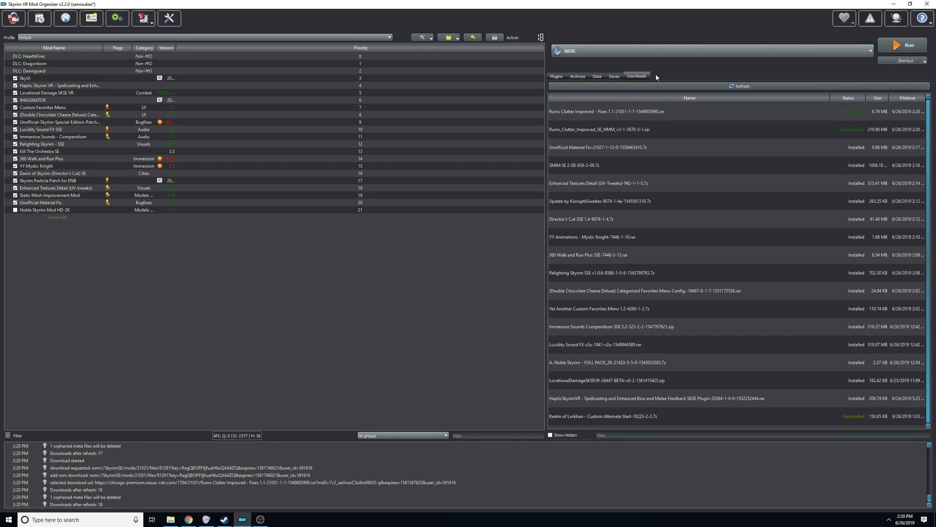
{"action": "double_click", "coordinate": [594, 129]}
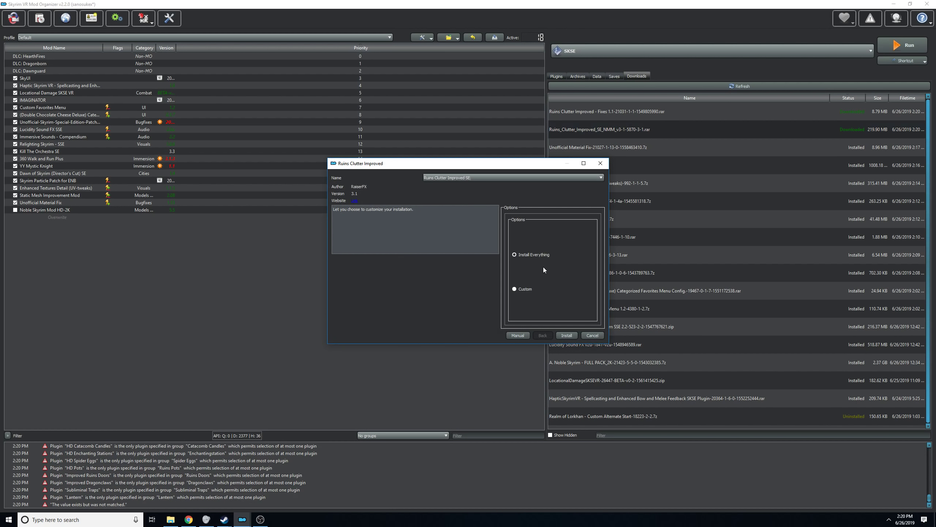
{"action": "left_click", "coordinate": [566, 335]}
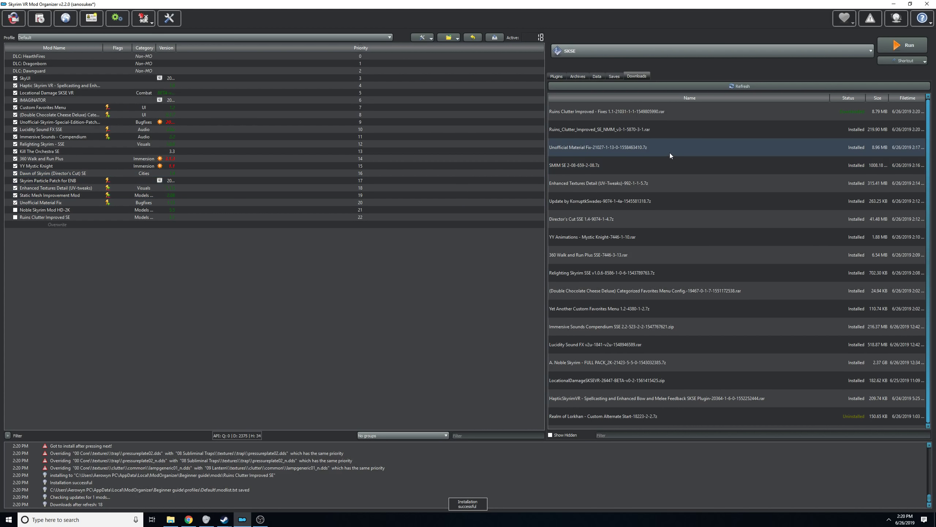
{"action": "double_click", "coordinate": [620, 112]}
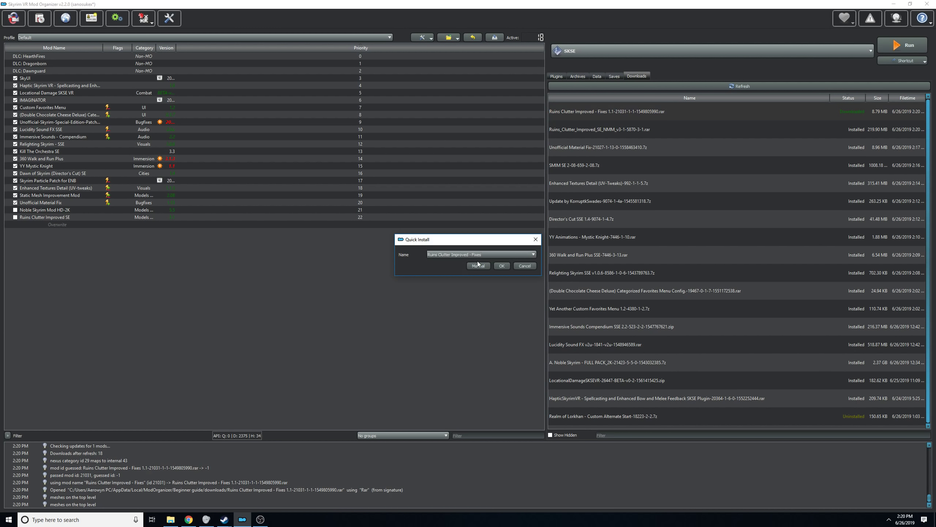
{"action": "left_click", "coordinate": [503, 265]}
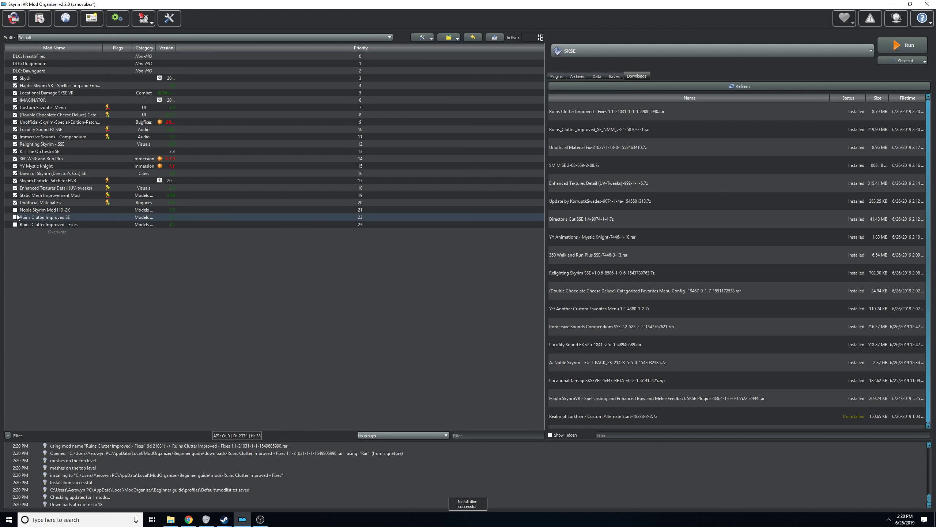
Enable Noble Skyrim Mod HD-2K, Ruins Clutter Improved SE and Ruins Clutter Improved - Fixes in the mod list.
{"action": "left_click", "coordinate": [15, 210]}
{"action": "left_click", "coordinate": [15, 218]}
{"action": "left_click", "coordinate": [15, 225]}
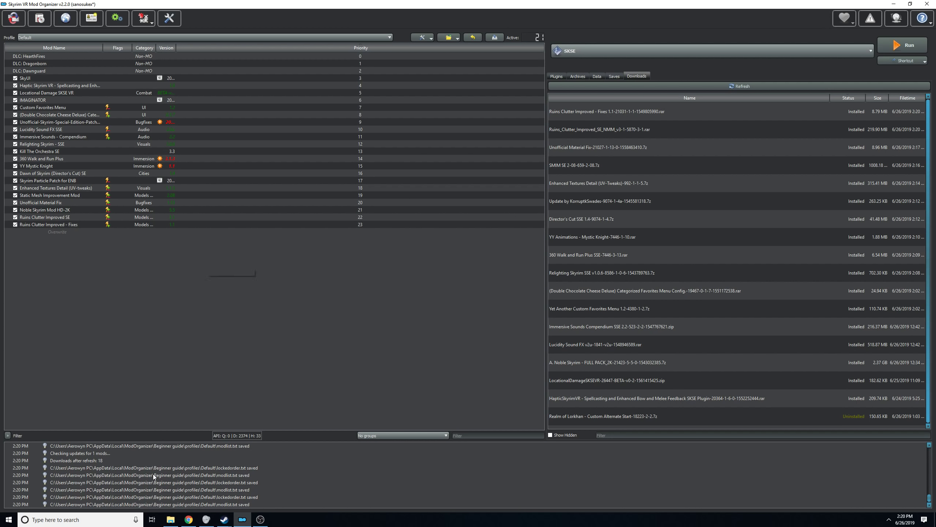
In Chrome, search Nexus Mods for "realistic hd" and open the Realistic HD Mods Remastered Collection page.
{"action": "left_click", "coordinate": [189, 520]}
{"action": "left_click", "coordinate": [550, 63]}
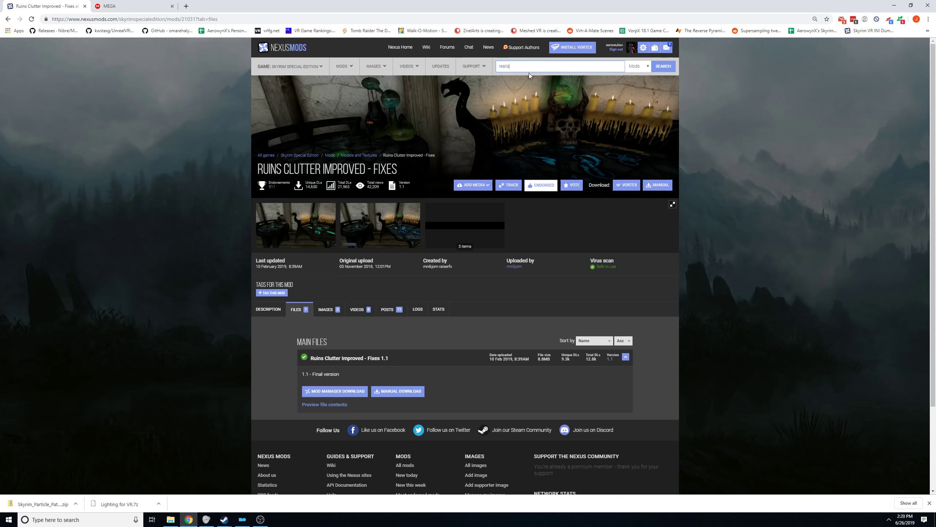
{"action": "type", "text": "realistic hd"}
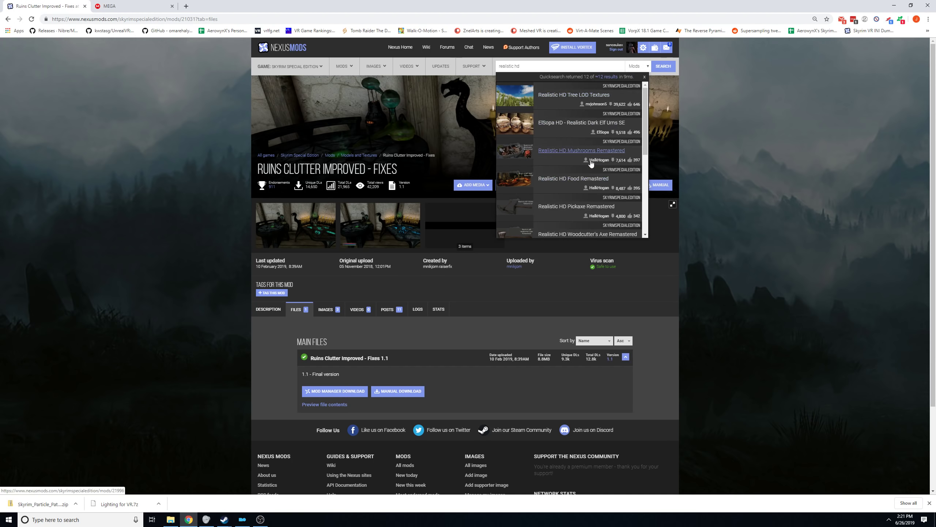
{"action": "scroll", "coordinate": [634, 209], "scroll_direction": "down", "scroll_amount": 3}
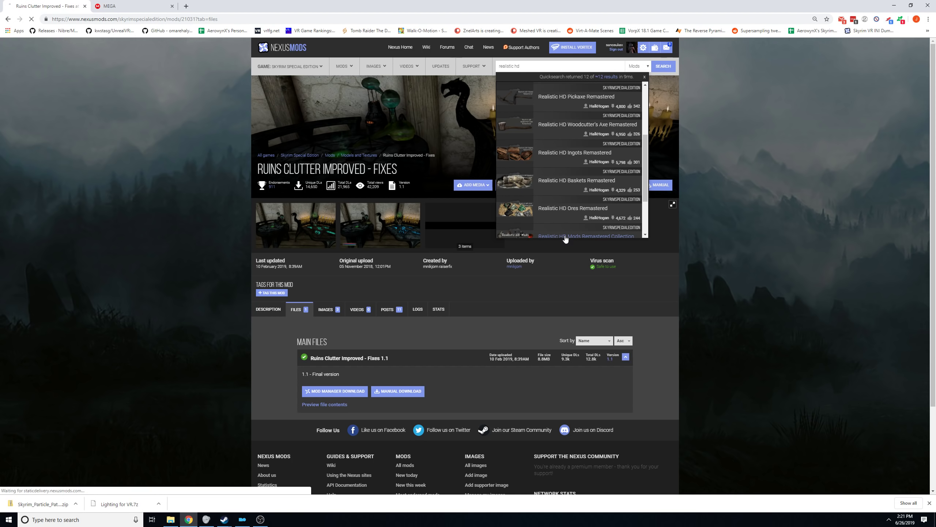
{"action": "left_click", "coordinate": [623, 235]}
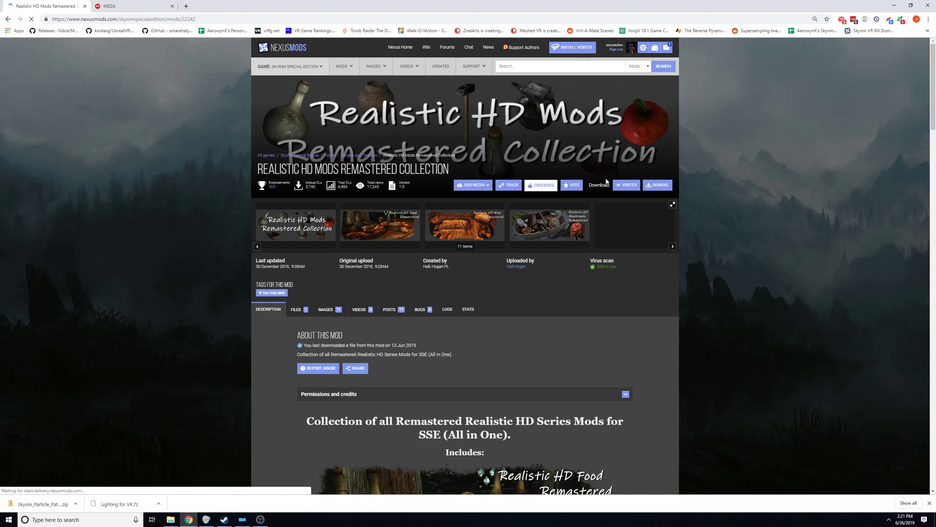
Download the Realistic HD Mods Remastered Collection main file through the mod manager.
{"action": "left_click", "coordinate": [306, 314]}
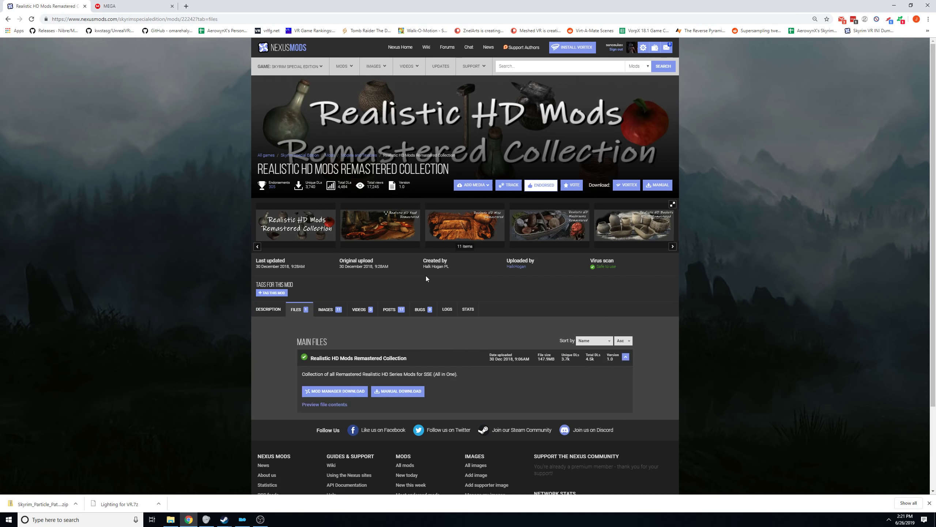
{"action": "scroll", "coordinate": [536, 328], "scroll_direction": "down", "scroll_amount": 3}
{"action": "left_click", "coordinate": [351, 292]}
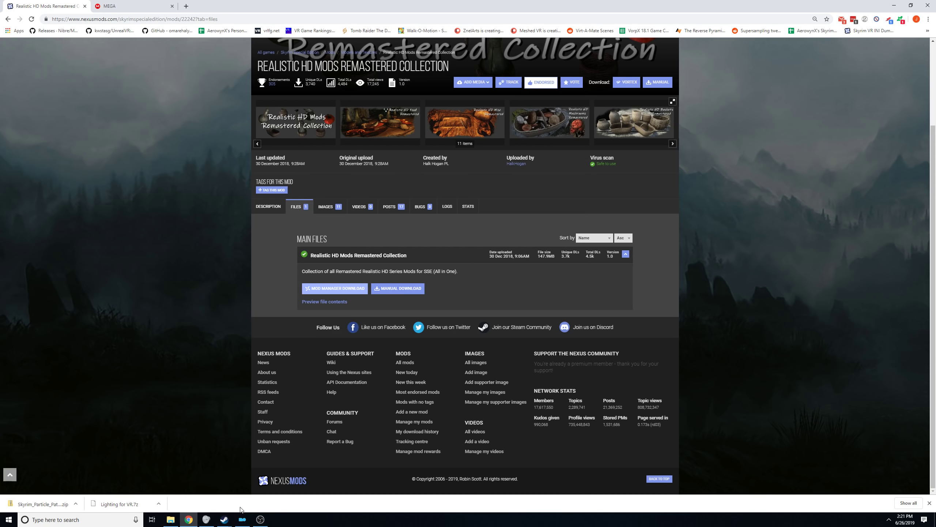
In Mod Organizer, install the downloaded Realistic HD Mods Remastered Collection and enable it in the mod list.
{"action": "left_click", "coordinate": [242, 519]}
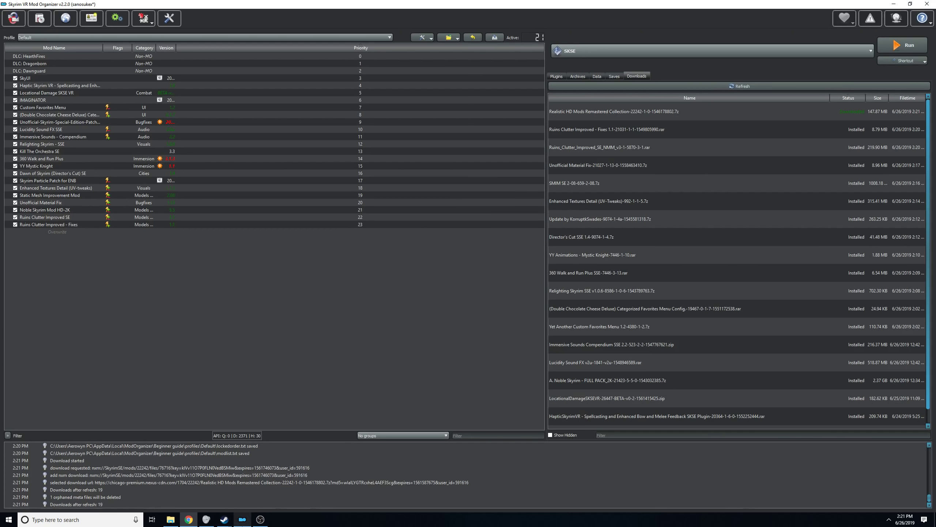
{"action": "double_click", "coordinate": [590, 111]}
{"action": "left_click", "coordinate": [497, 269]}
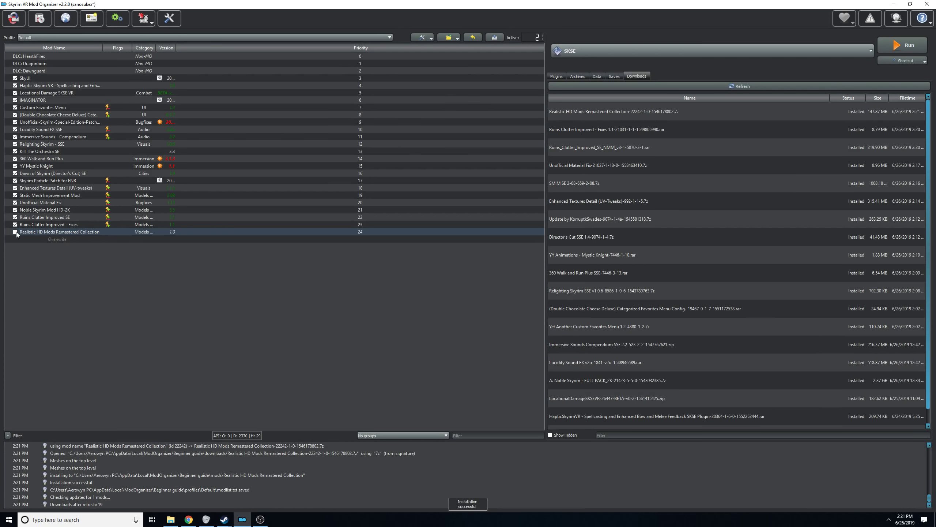
{"action": "left_click", "coordinate": [16, 233]}
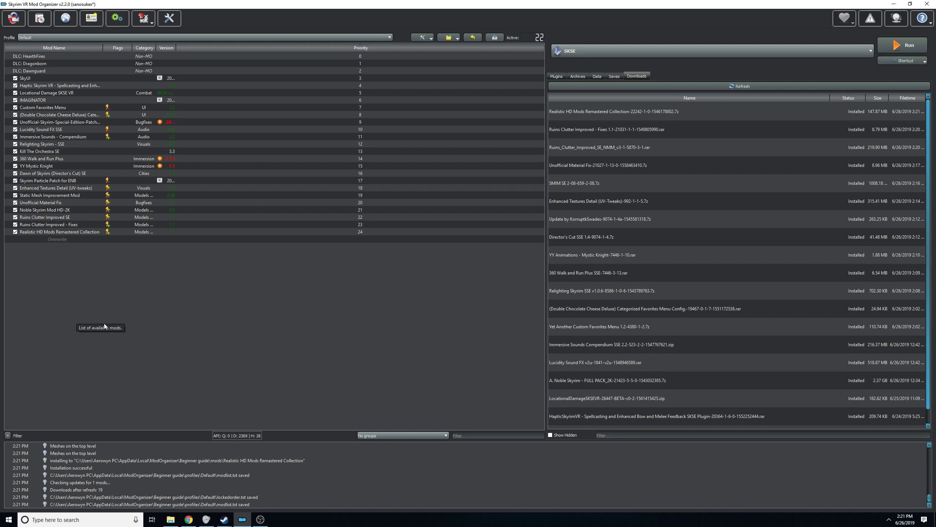
In Chrome, search Nexus Mods for "myst" and open the MystiriousDawn's HD Skyrim Overhaul page.
{"action": "left_click", "coordinate": [189, 520]}
{"action": "scroll", "coordinate": [431, 59], "scroll_direction": "up", "scroll_amount": 3}
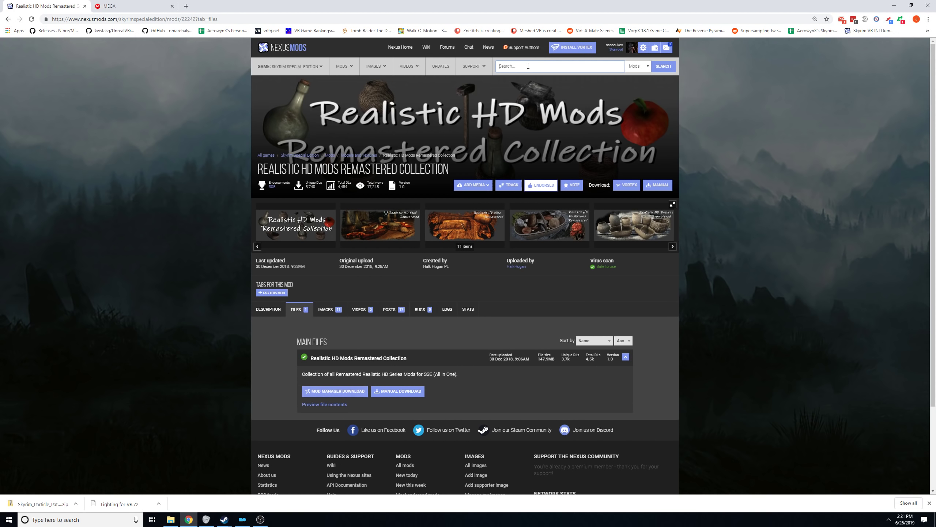
{"action": "type", "text": "mysti"}
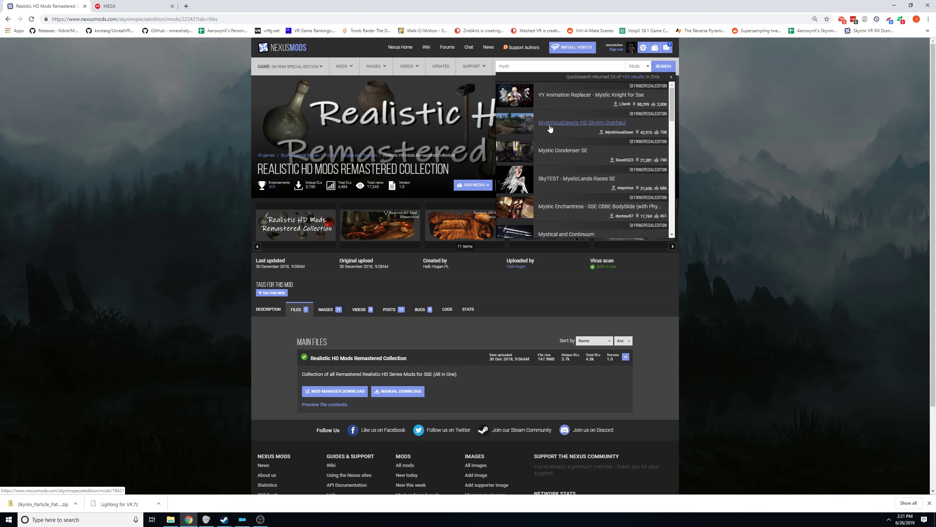
{"action": "left_click", "coordinate": [570, 126]}
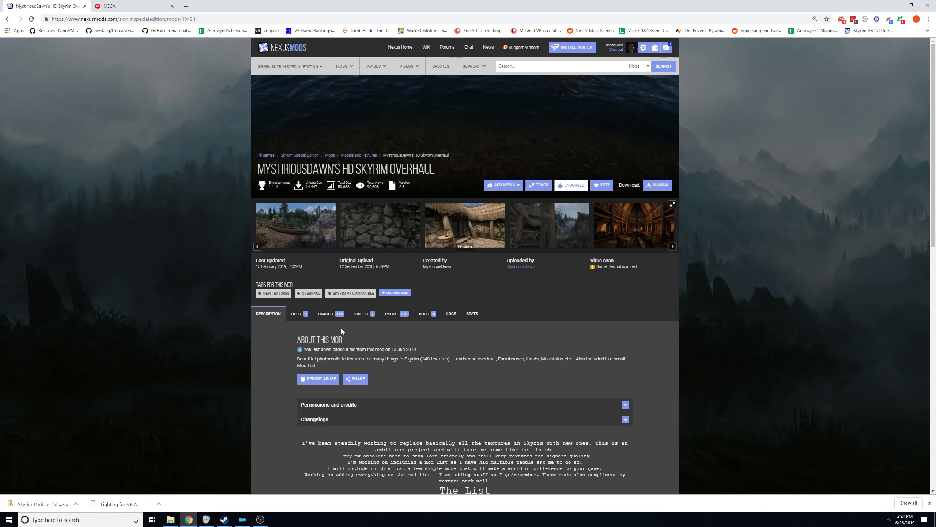
Download the main file HD Skyrim All in One - Mid Quality through the mod manager.
{"action": "left_click", "coordinate": [299, 314]}
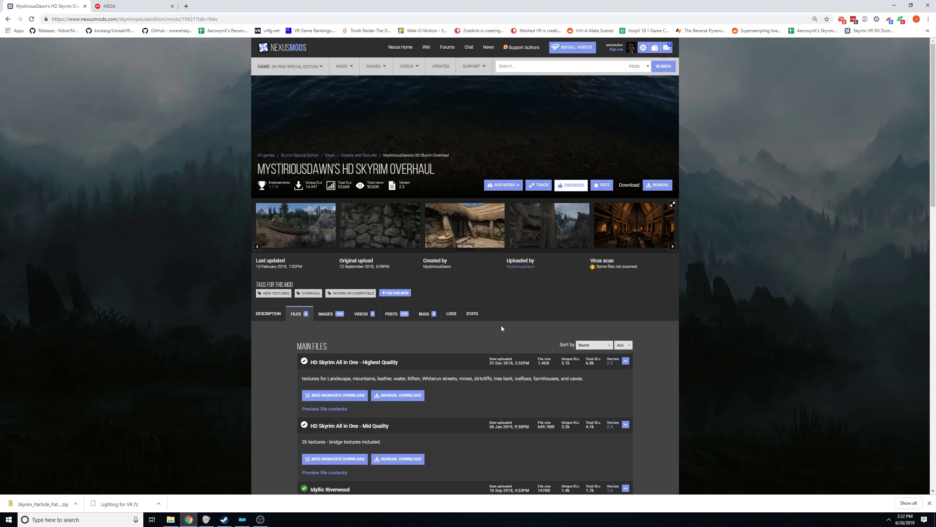
{"action": "scroll", "coordinate": [503, 327], "scroll_direction": "down", "scroll_amount": 1}
{"action": "scroll", "coordinate": [504, 328], "scroll_direction": "down", "scroll_amount": 4}
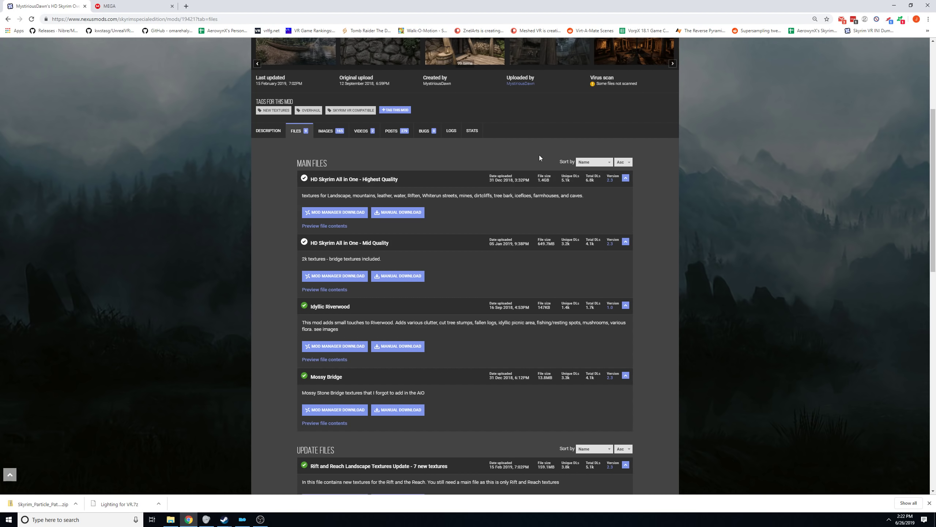
{"action": "left_click", "coordinate": [329, 278]}
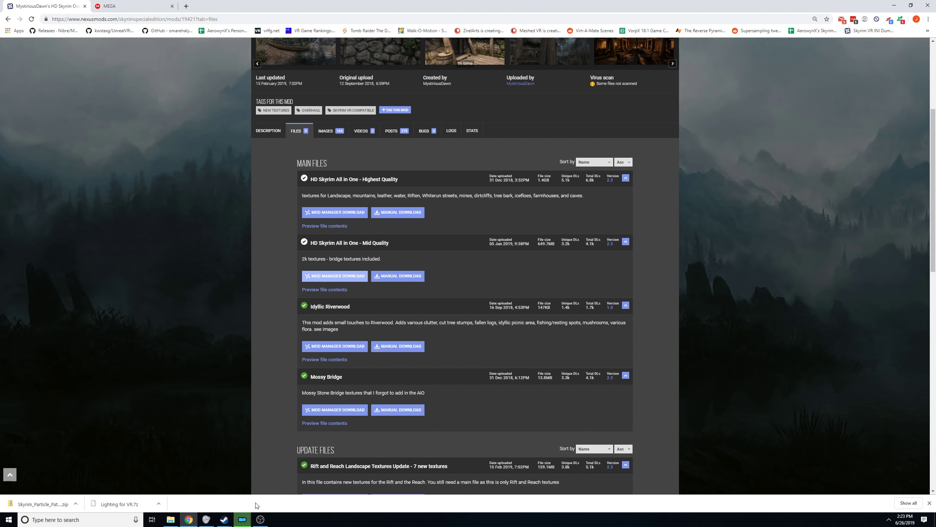
In Mod Organizer, install HD Skyrim All in One - Mid Quality under the name MystiriousDawn's HD Skyrim Overhaul.
{"action": "mouse_move", "coordinate": [241, 525]}
{"action": "left_click", "coordinate": [242, 519]}
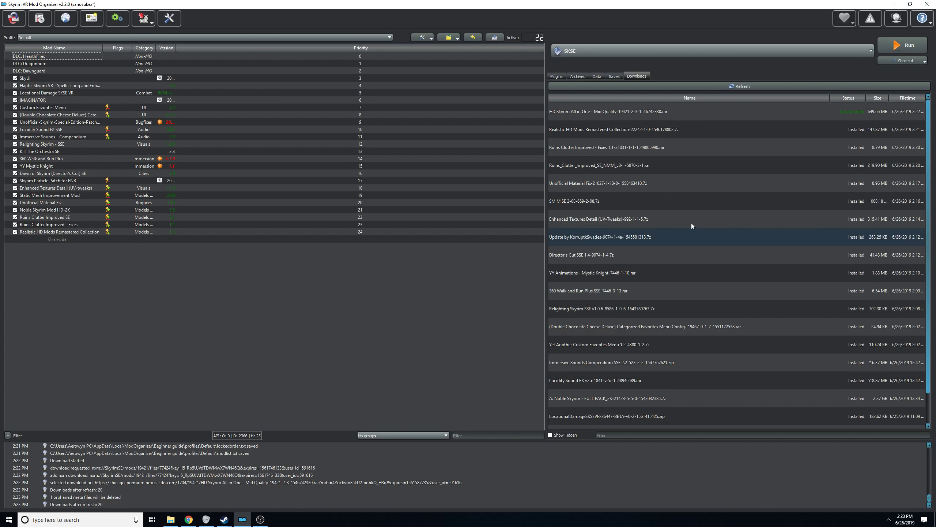
{"action": "double_click", "coordinate": [594, 118]}
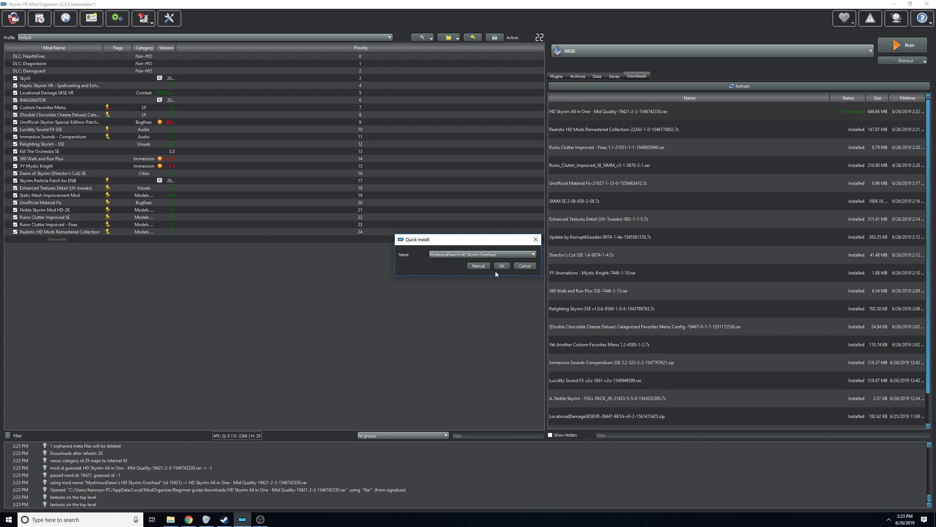
{"action": "left_click", "coordinate": [499, 266]}
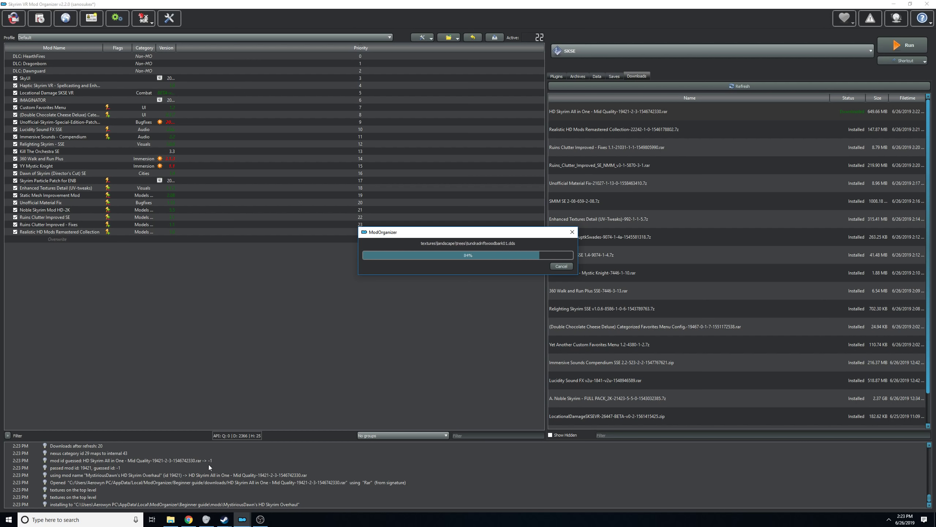
In Chrome, search Nexus Mods for "3d stonewa" and open the list of files for Skyrim 3D StoneWalls.
{"action": "left_click", "coordinate": [189, 519]}
{"action": "scroll", "coordinate": [501, 95], "scroll_direction": "up", "scroll_amount": 5}
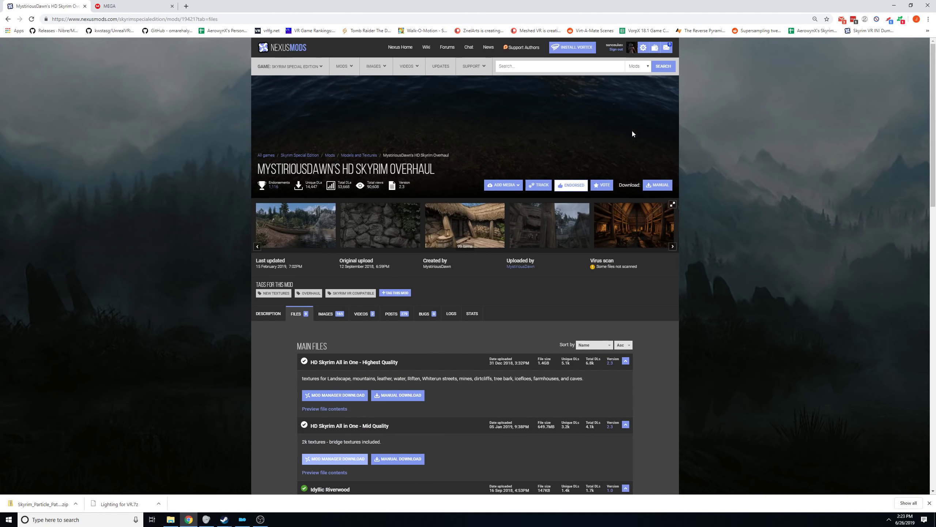
{"action": "left_click", "coordinate": [560, 71]}
{"action": "type", "text": "3d st"}
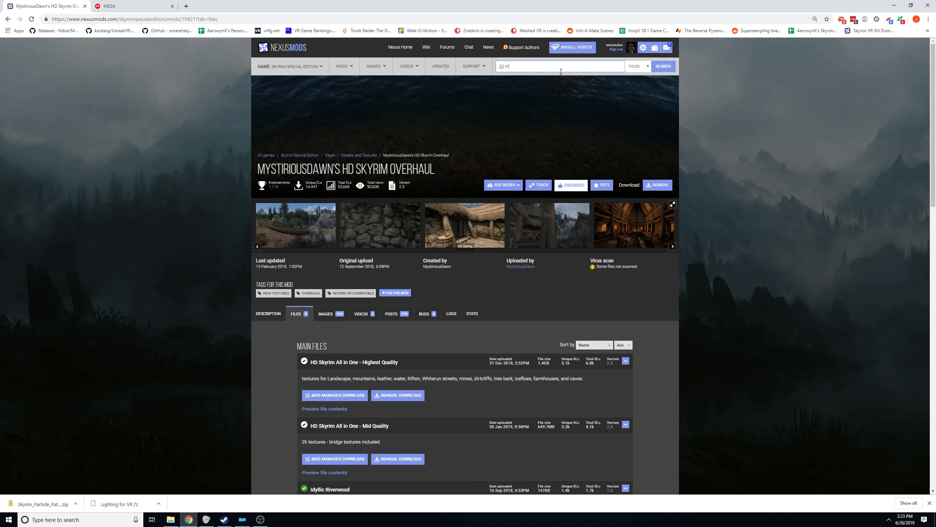
{"action": "type", "text": "onewa"}
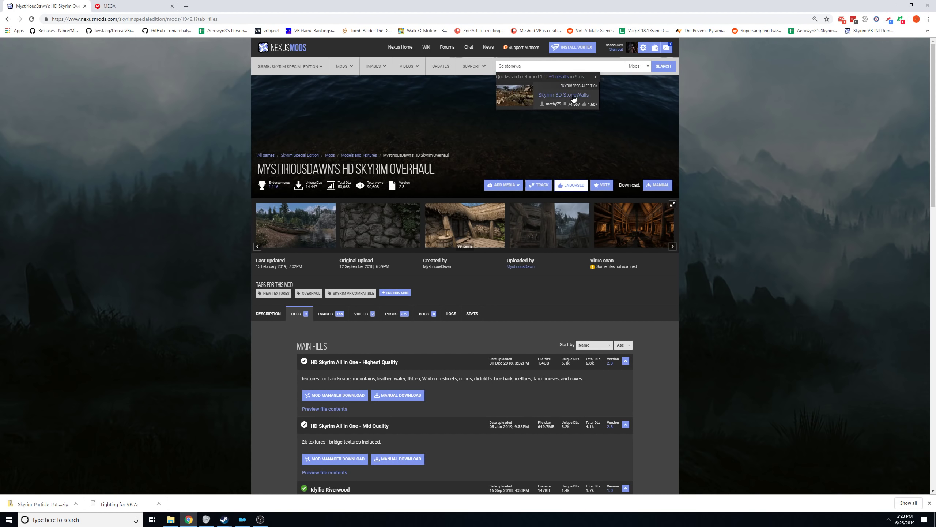
{"action": "left_click", "coordinate": [574, 97]}
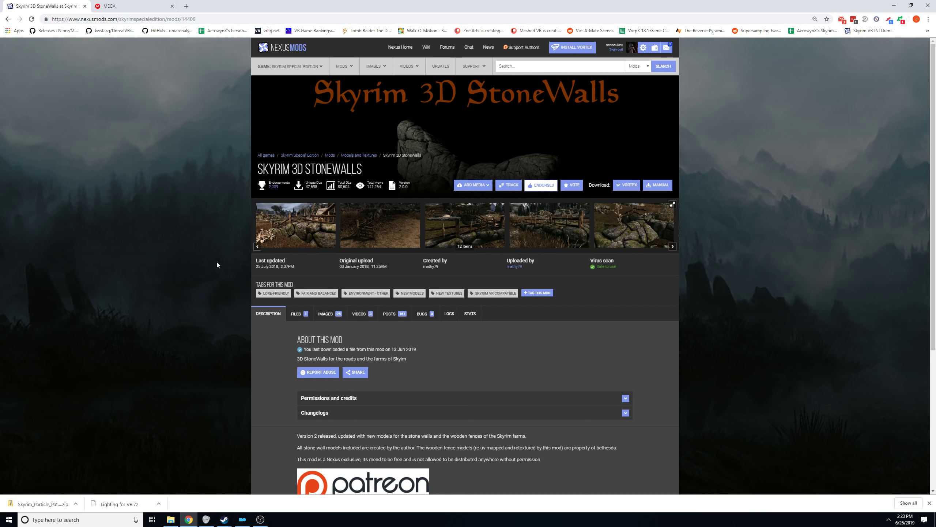
{"action": "left_click", "coordinate": [311, 322]}
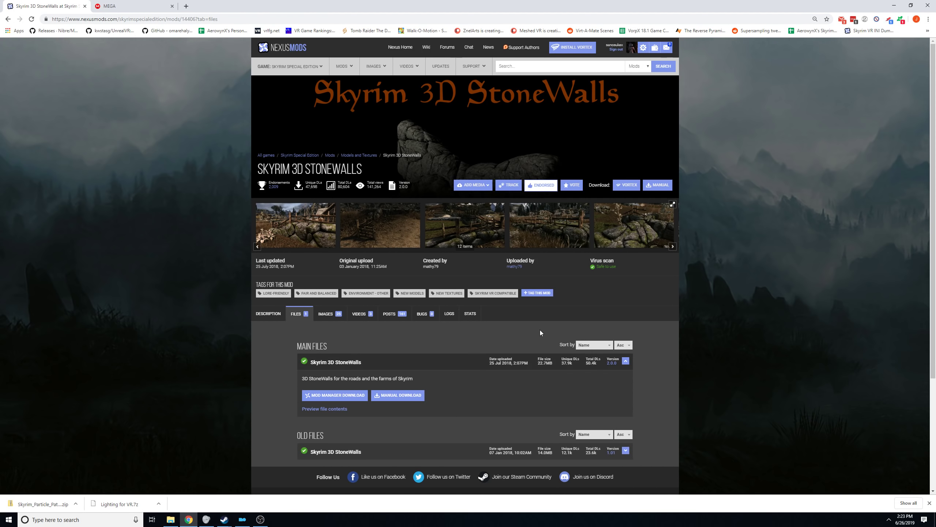
Download the Skyrim 3D StoneWalls main file through the mod manager.
{"action": "scroll", "coordinate": [539, 329], "scroll_direction": "down", "scroll_amount": 4}
{"action": "left_click", "coordinate": [336, 248]}
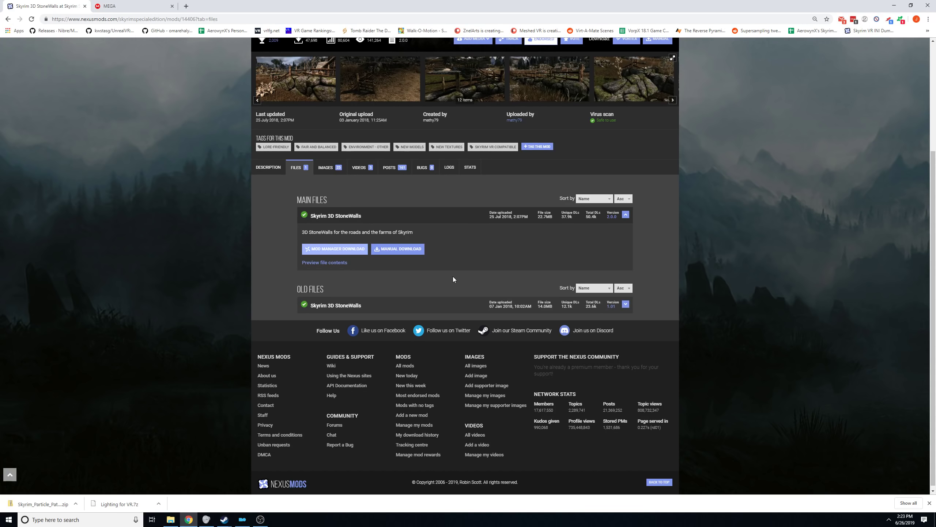
Switch the site's game section from Skyrim Special Edition to the original Skyrim.
{"action": "scroll", "coordinate": [453, 277], "scroll_direction": "up", "scroll_amount": 4}
{"action": "mouse_move", "coordinate": [298, 71]}
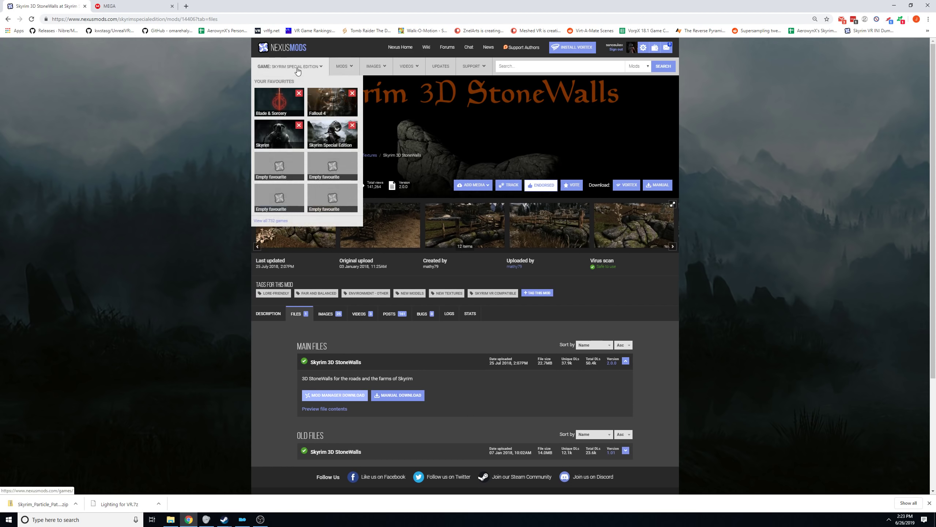
{"action": "left_click", "coordinate": [277, 142]}
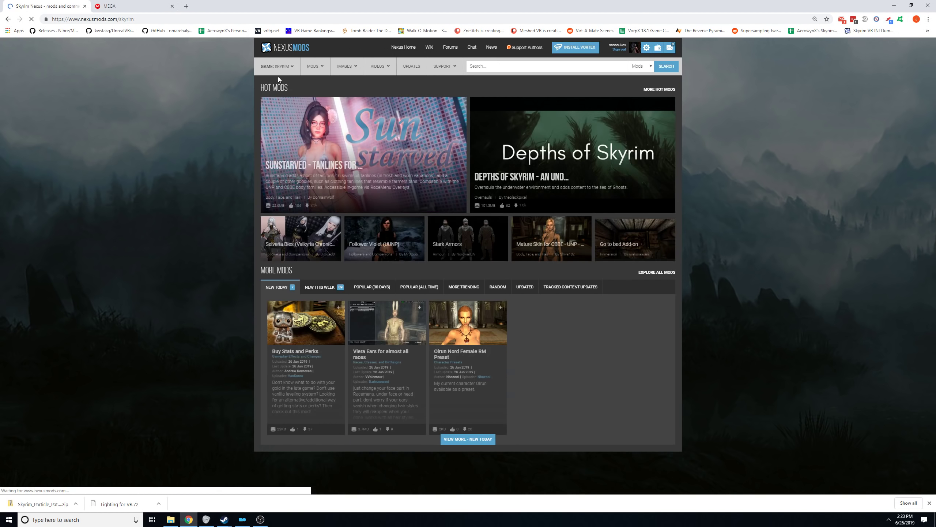
{"action": "mouse_move", "coordinate": [277, 73]}
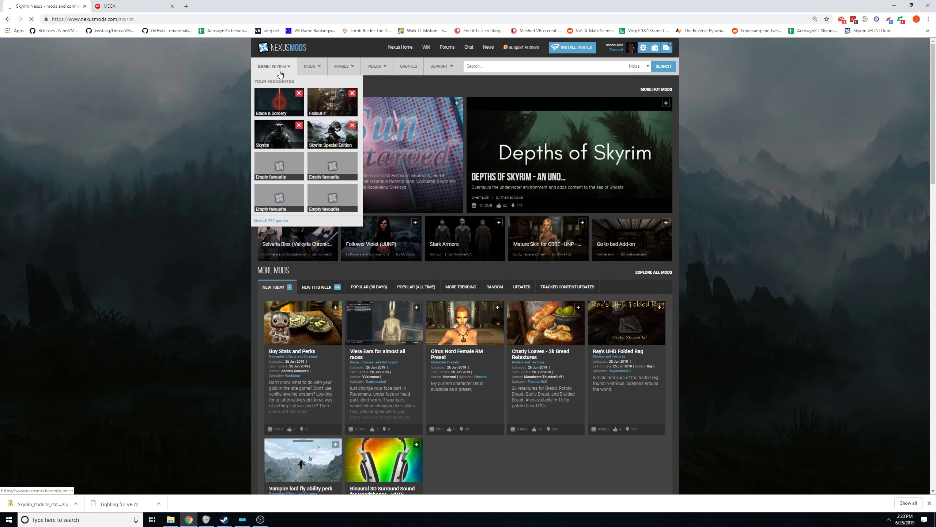
{"action": "left_click", "coordinate": [324, 136]}
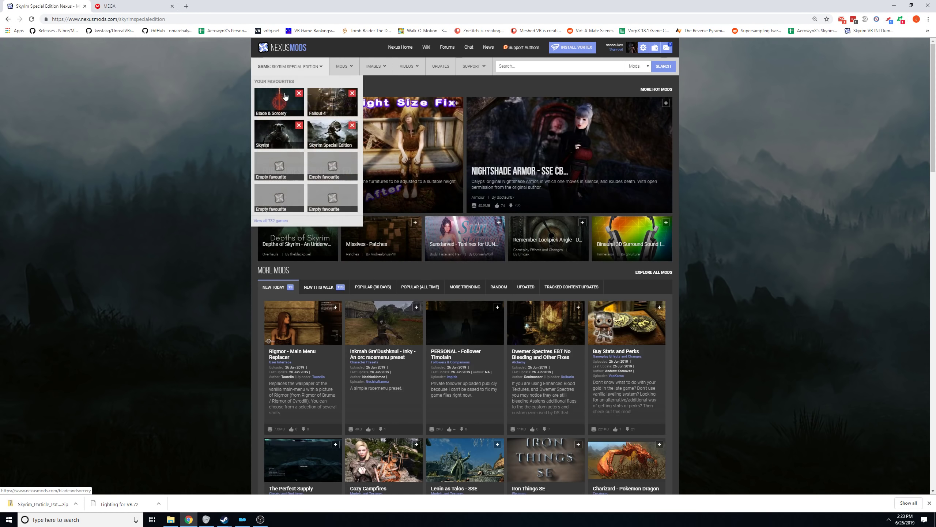
{"action": "left_click", "coordinate": [276, 143]}
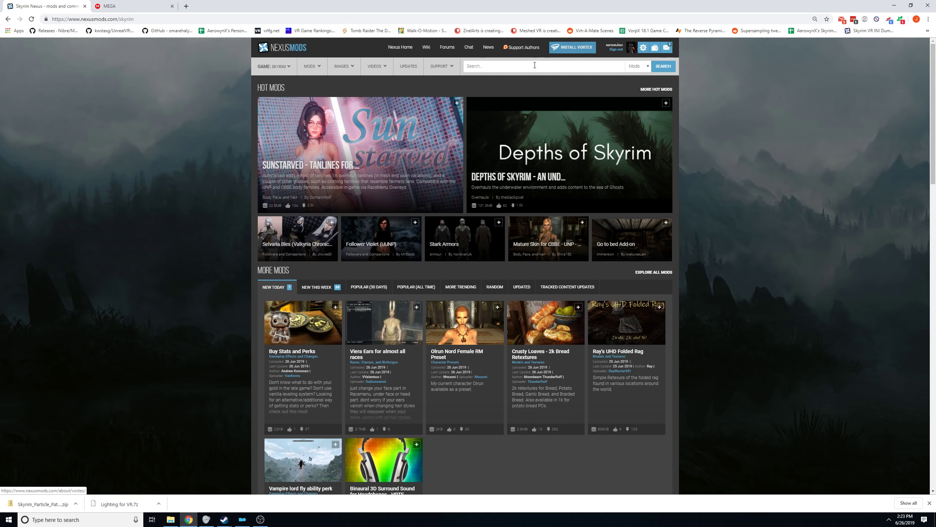
Search for "stone walls" and download the Skyrim Landscape Overhaul - Stone Walls all-in-one FOMOD installer through the mod manager.
{"action": "left_click", "coordinate": [517, 70]}
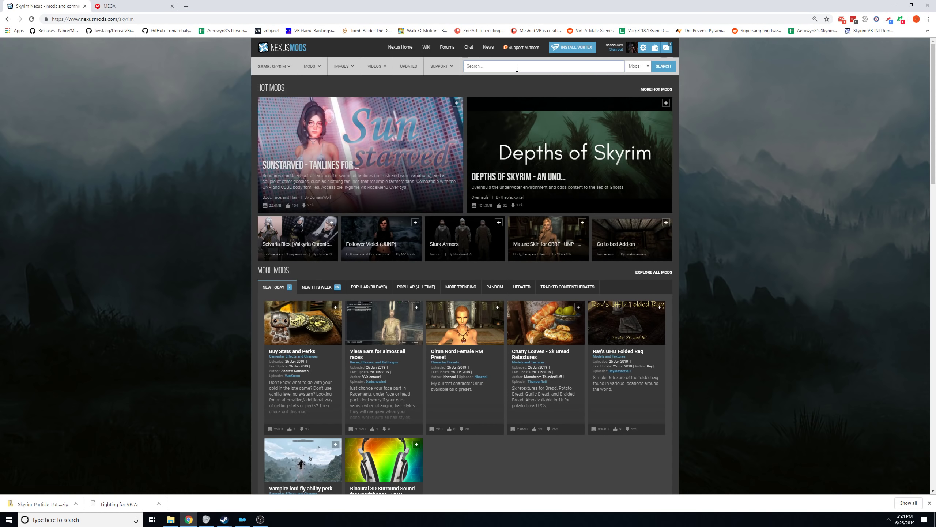
{"action": "type", "text": "stone walls"}
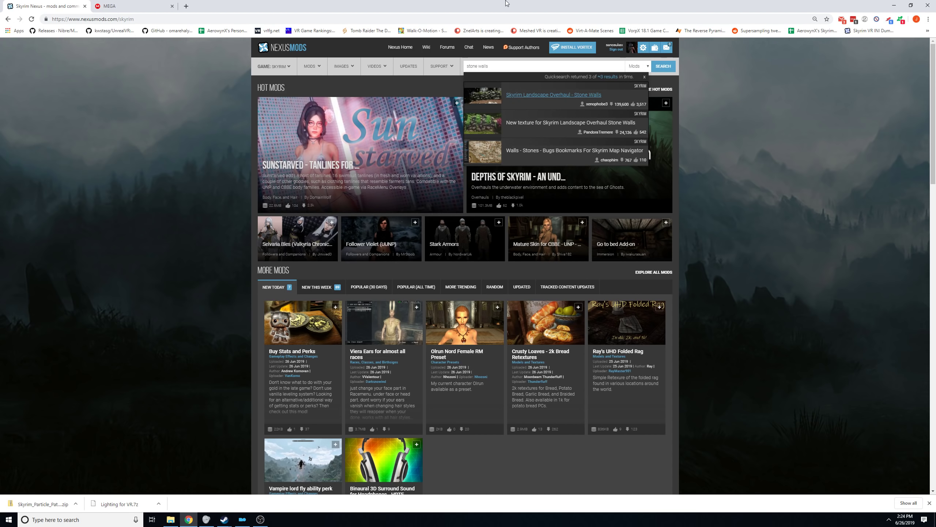
{"action": "left_click", "coordinate": [536, 96]}
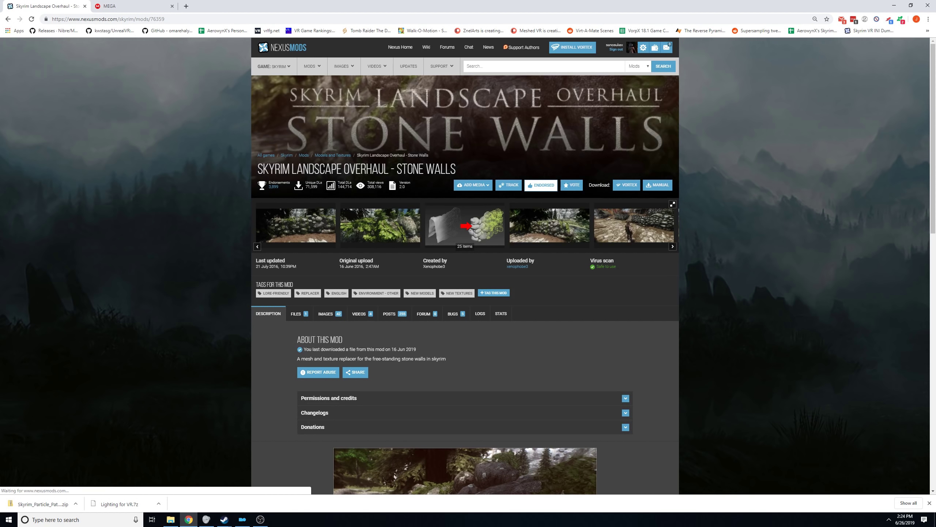
{"action": "left_click", "coordinate": [304, 316]}
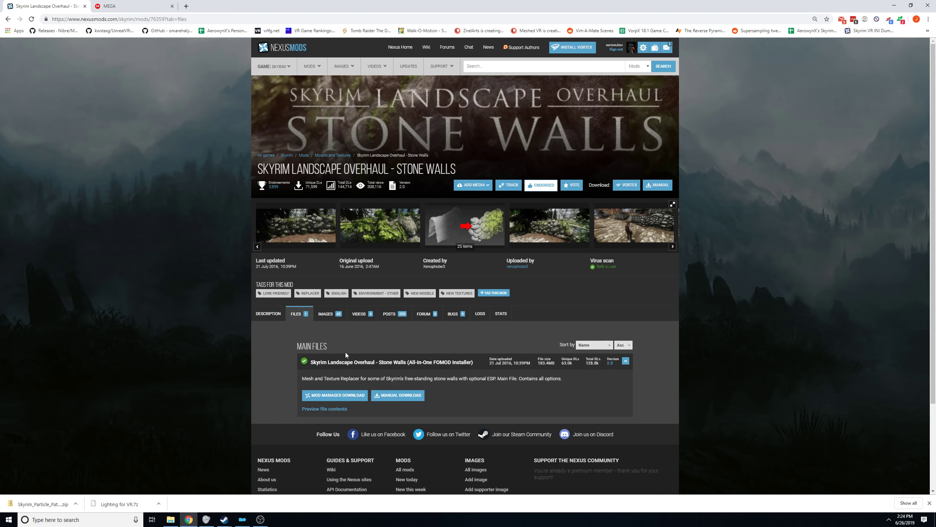
{"action": "left_click", "coordinate": [339, 396]}
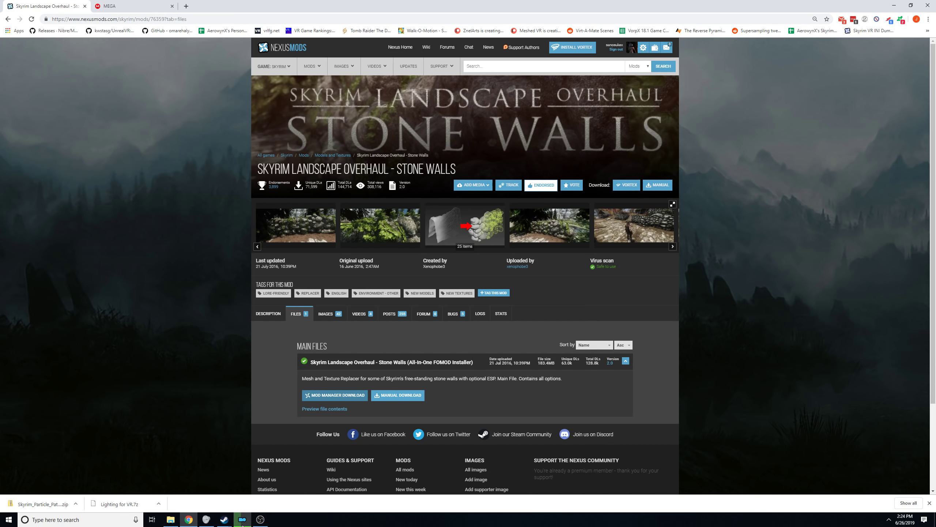
Return to the Skyrim Special Edition front page.
{"action": "left_click", "coordinate": [7, 20]}
{"action": "left_click", "coordinate": [7, 20]}
{"action": "left_click", "coordinate": [7, 20]}
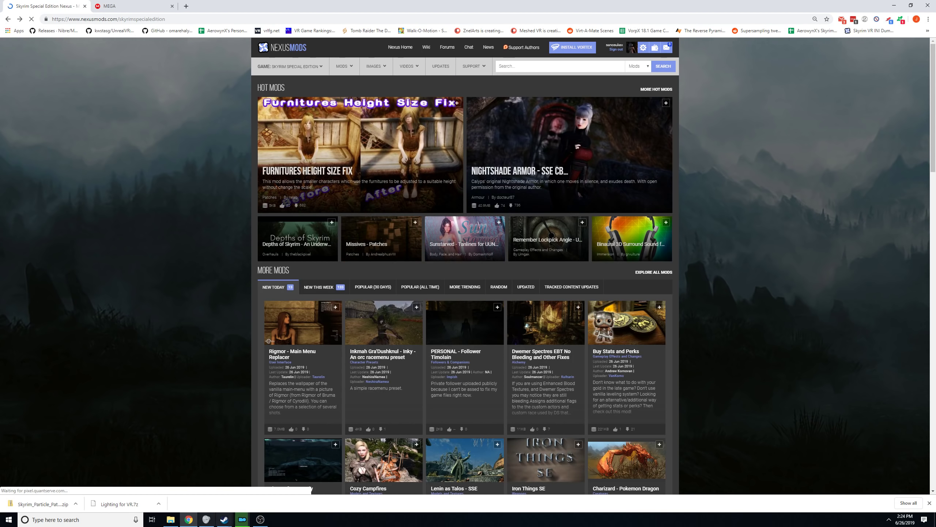
Switch to Mod Organizer, install Skyrim 3D StoneWalls, and enable it together with MysteriousDawn's HD Skyrim Overhaul.
{"action": "left_click", "coordinate": [242, 520]}
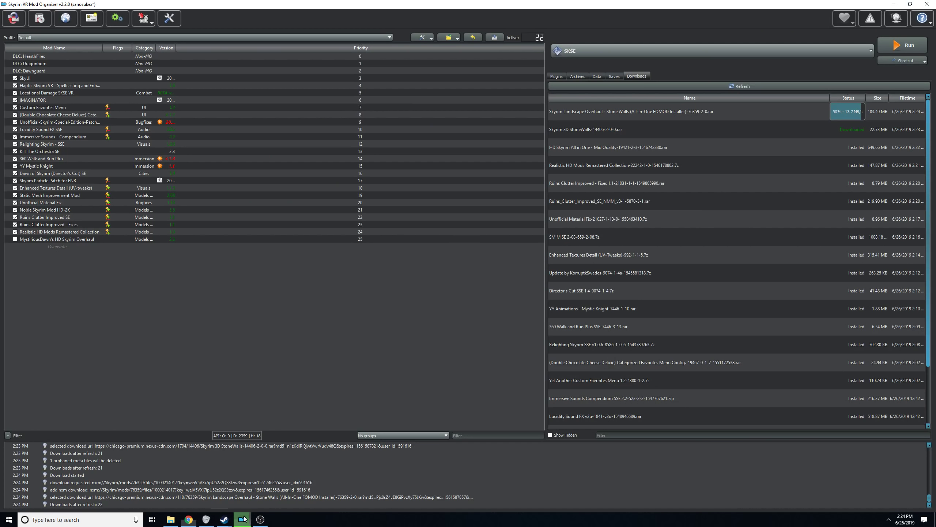
{"action": "left_click", "coordinate": [578, 132]}
{"action": "double_click", "coordinate": [577, 133]}
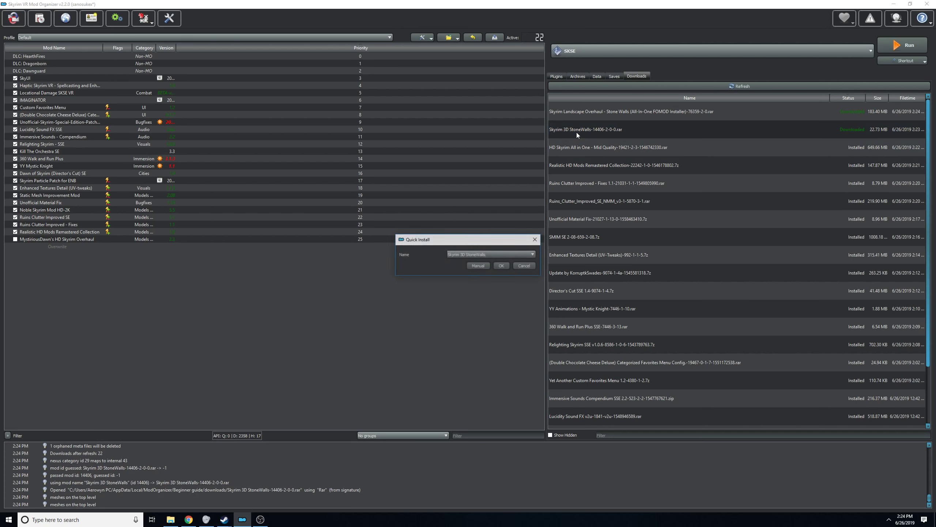
{"action": "left_click", "coordinate": [504, 267]}
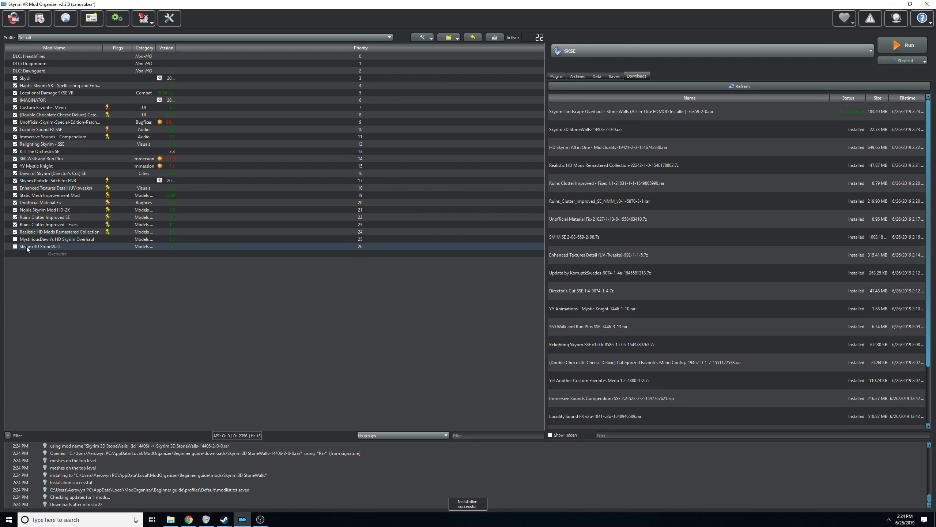
{"action": "left_click", "coordinate": [15, 246]}
{"action": "left_click", "coordinate": [15, 238]}
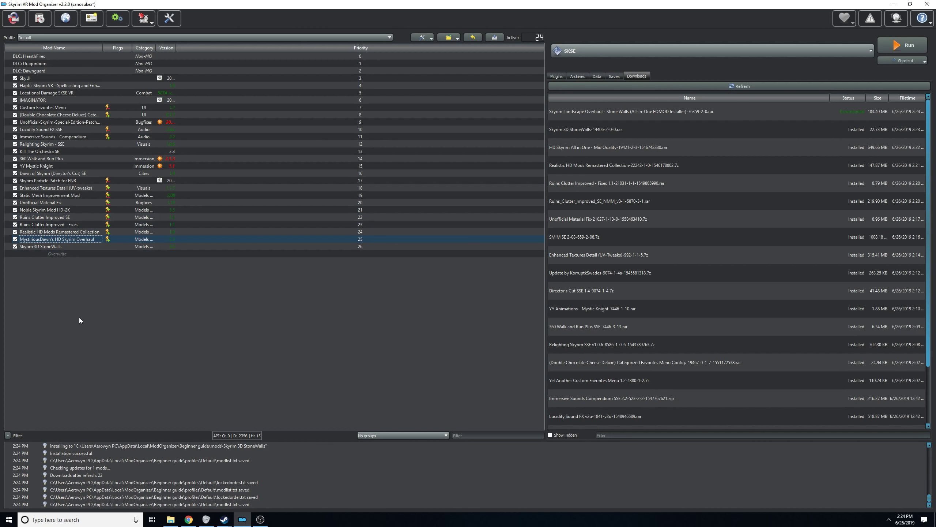
Install Skyrim Landscape Overhaul - Stone Walls without optional components, using Texture Variant 1 - Med, and enable the mod.
{"action": "double_click", "coordinate": [584, 112]}
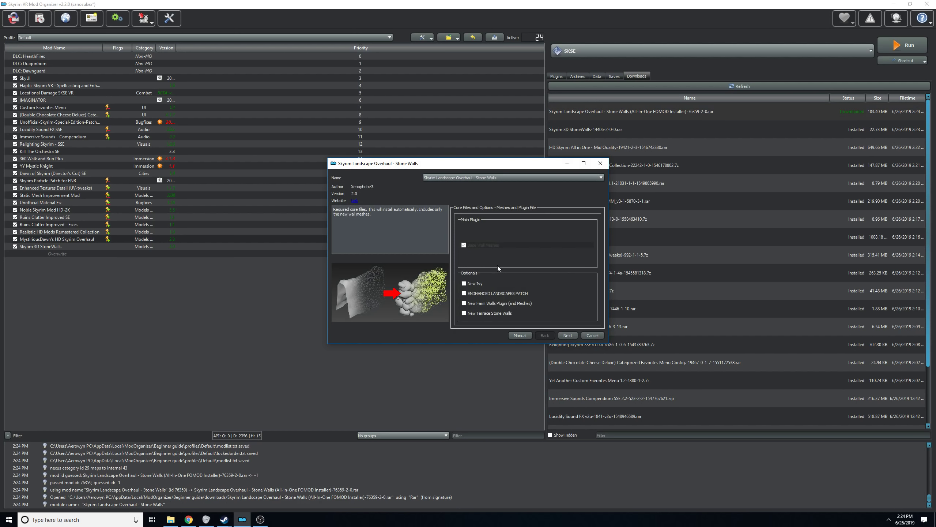
{"action": "mouse_move", "coordinate": [503, 293]}
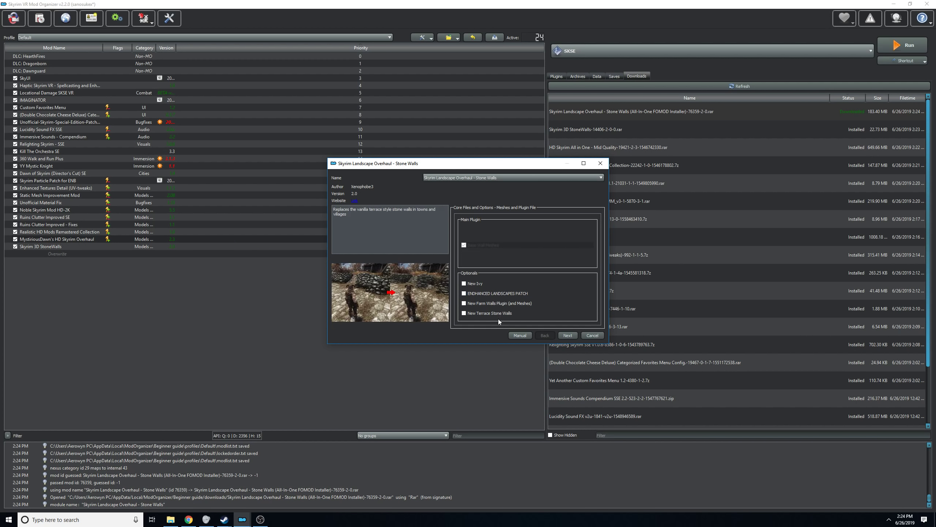
{"action": "mouse_move", "coordinate": [482, 316]}
{"action": "left_click", "coordinate": [572, 335]}
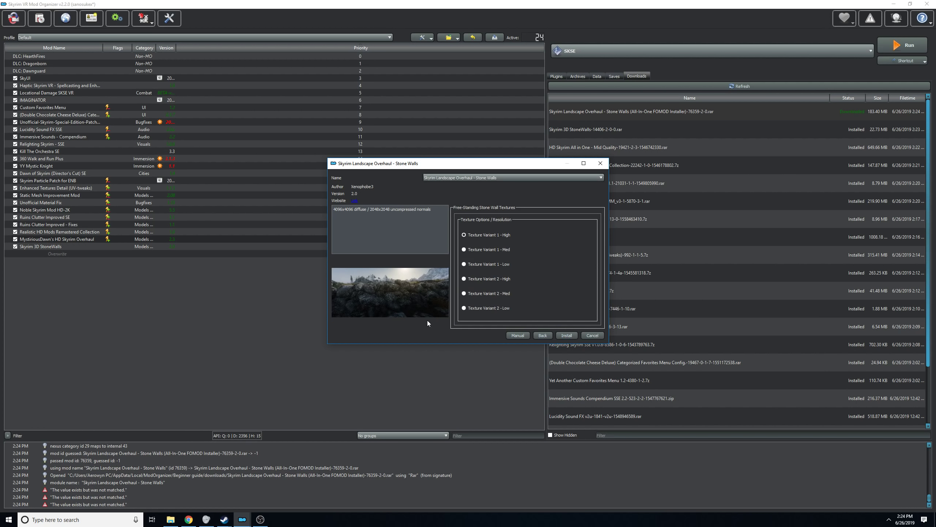
{"action": "left_click", "coordinate": [492, 249]}
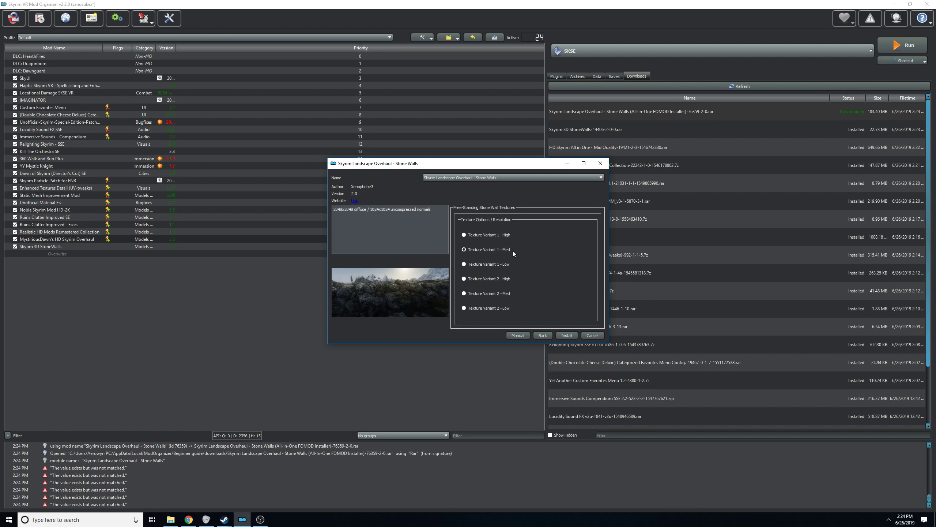
{"action": "left_click", "coordinate": [570, 334]}
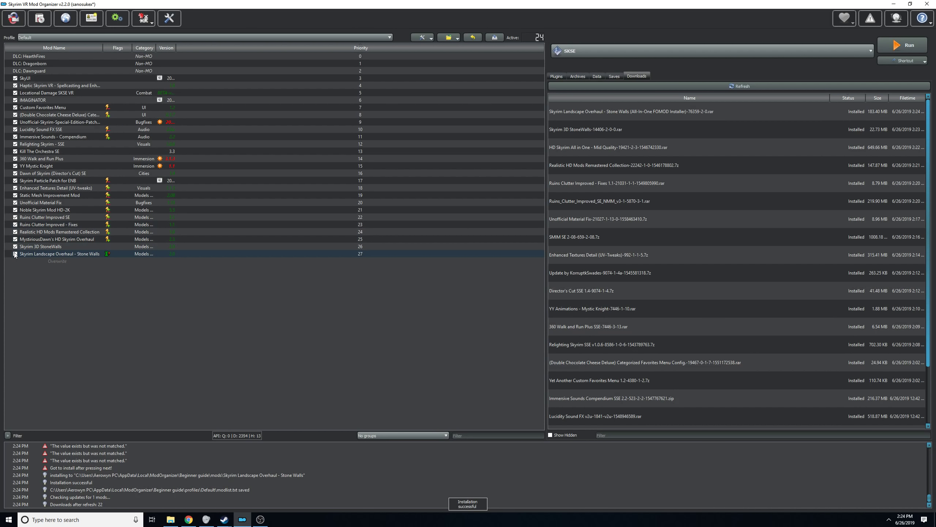
{"action": "left_click", "coordinate": [15, 254]}
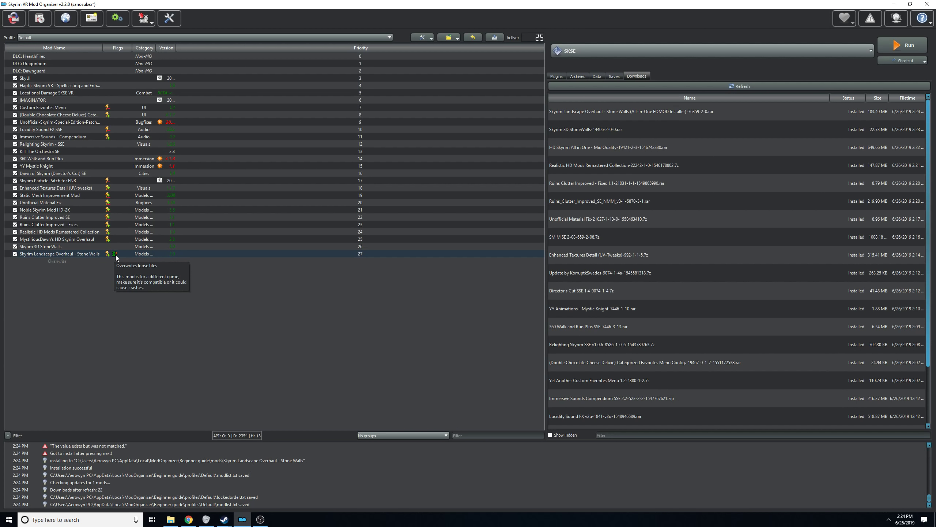
Switch to Chrome, search the Skyrim Special Edition mods for "3d walls", and open the Real 3D Walls page.
{"action": "left_click", "coordinate": [188, 520]}
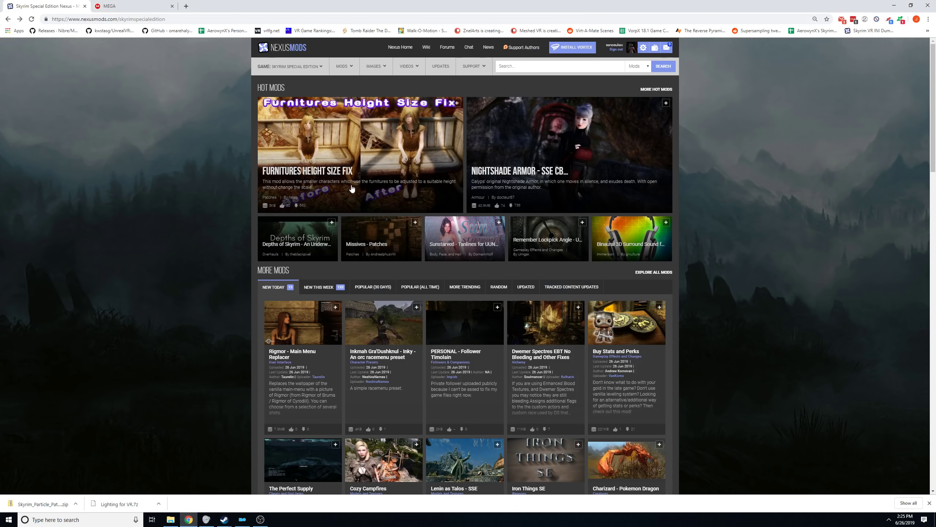
{"action": "left_click", "coordinate": [554, 69]}
{"action": "type", "text": "3d walls"}
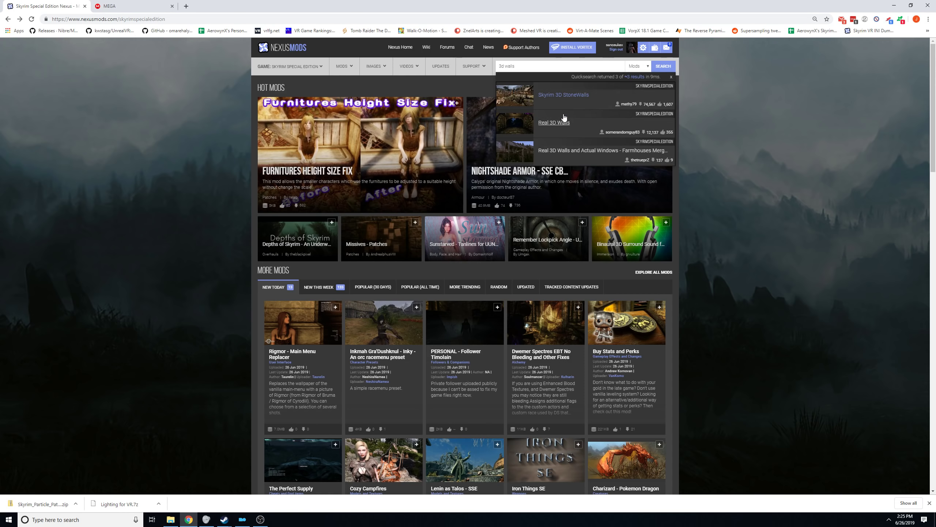
{"action": "left_click", "coordinate": [552, 123]}
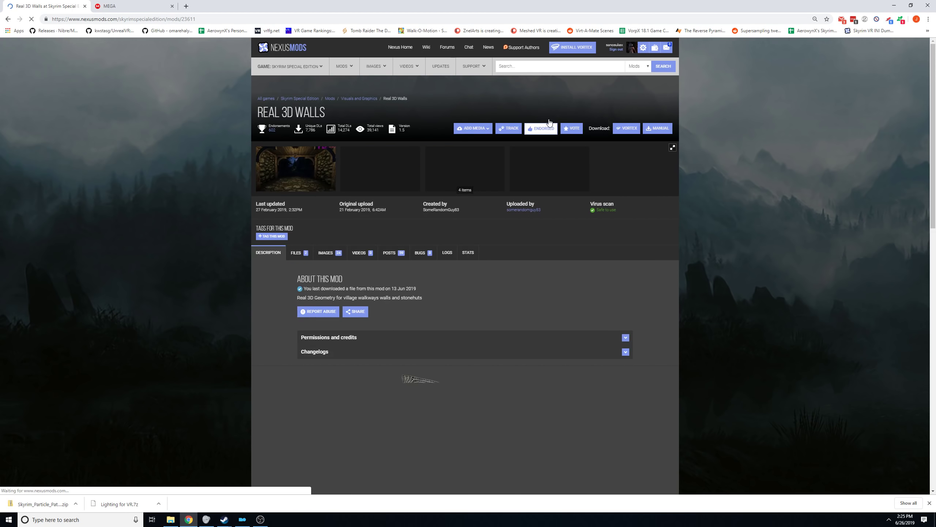
Download the Real 3D Walls main file and alternative normal map through the mod manager, and view the Riverwood preview image.
{"action": "left_click", "coordinate": [309, 254]}
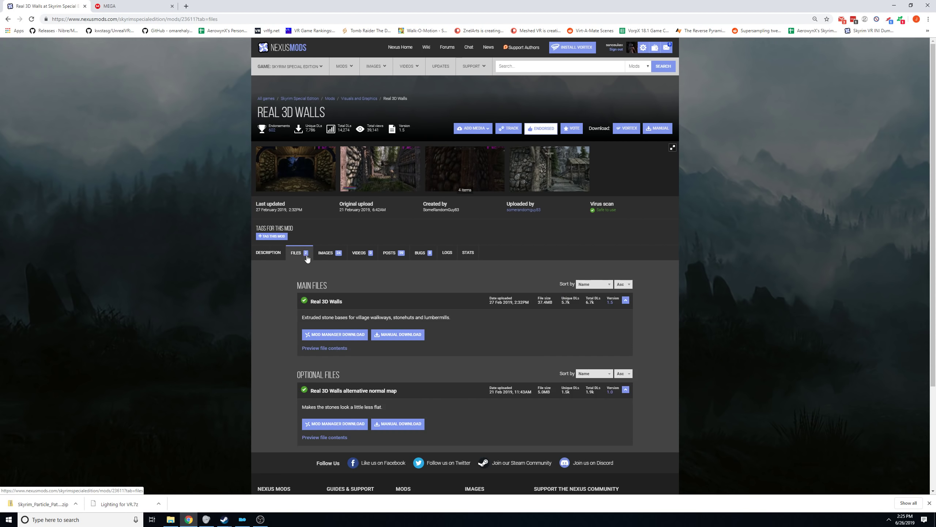
{"action": "left_click", "coordinate": [330, 335]}
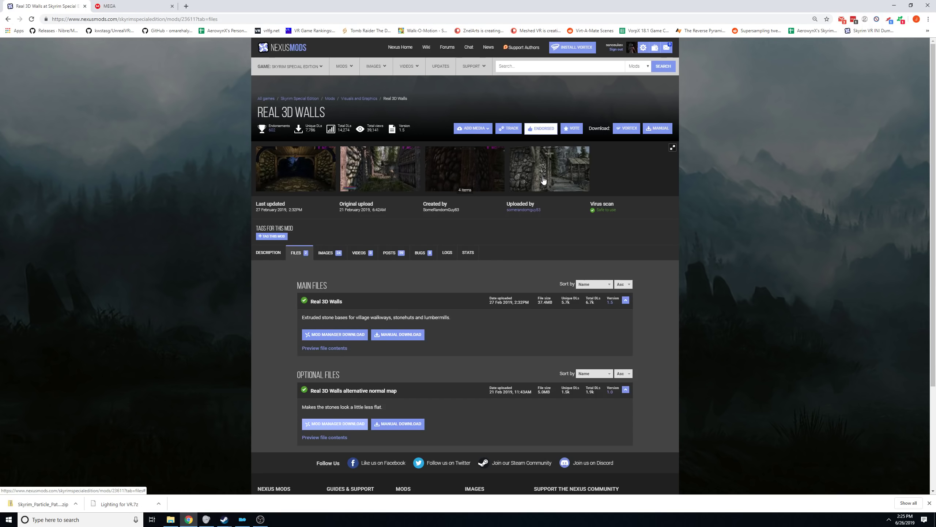
{"action": "left_click", "coordinate": [542, 176]}
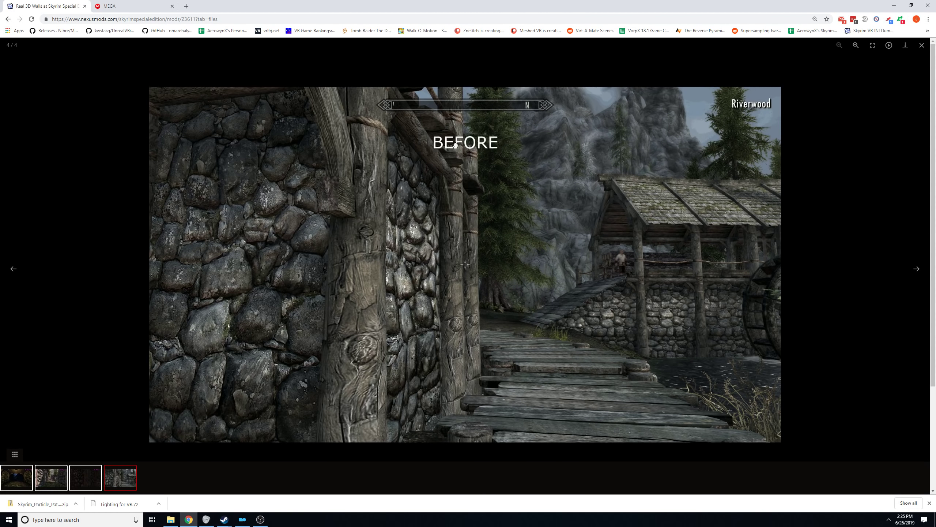
{"action": "left_click", "coordinate": [922, 45]}
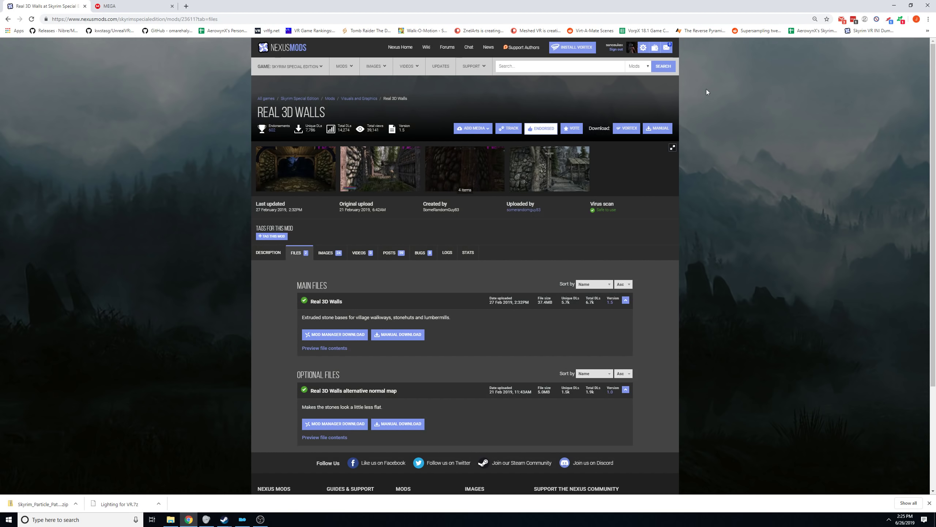
Switch to Mod Organizer and install the downloaded Real 3D Walls main file under its suggested name.
{"action": "left_click", "coordinate": [242, 520]}
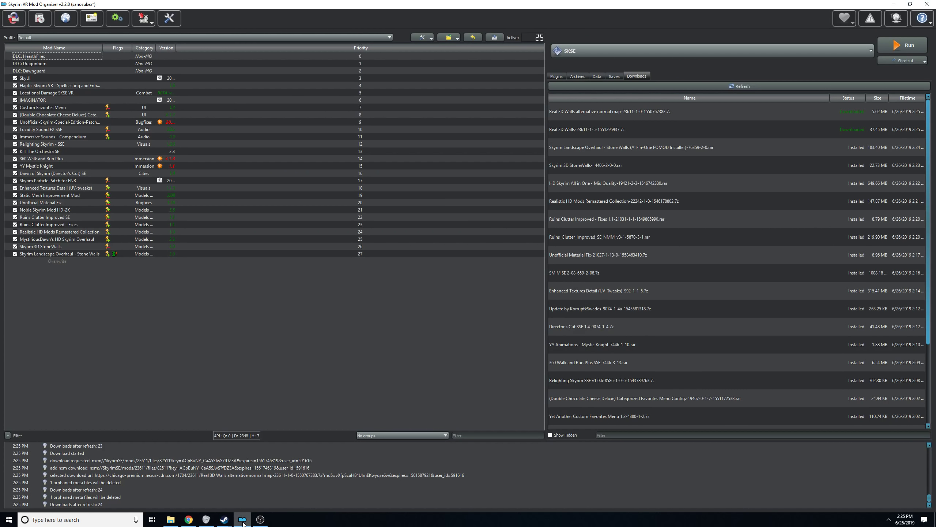
{"action": "double_click", "coordinate": [574, 132]}
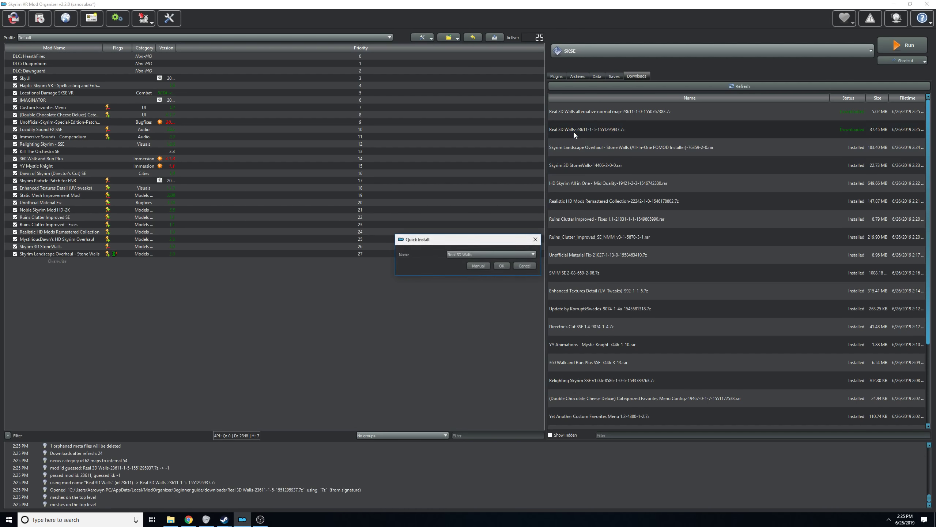
{"action": "left_click", "coordinate": [500, 263]}
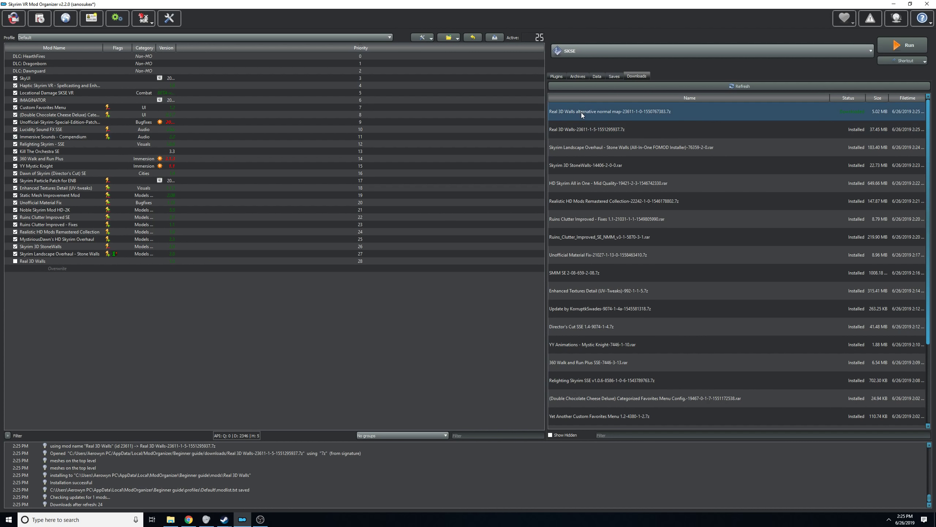
Install the Real 3D Walls alternative normal map by merging it into the existing Real 3D Walls mod, and enable the mod.
{"action": "double_click", "coordinate": [581, 113]}
{"action": "left_click", "coordinate": [508, 265]}
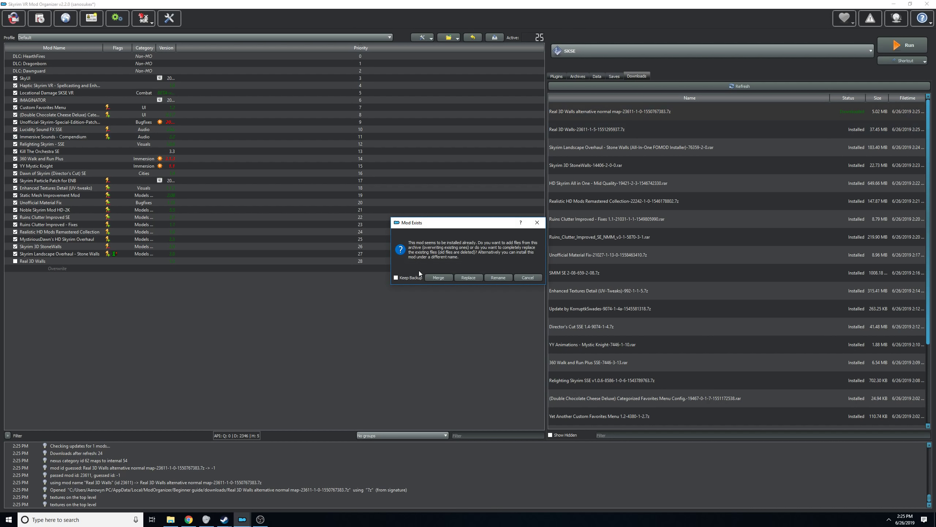
{"action": "left_click", "coordinate": [438, 278]}
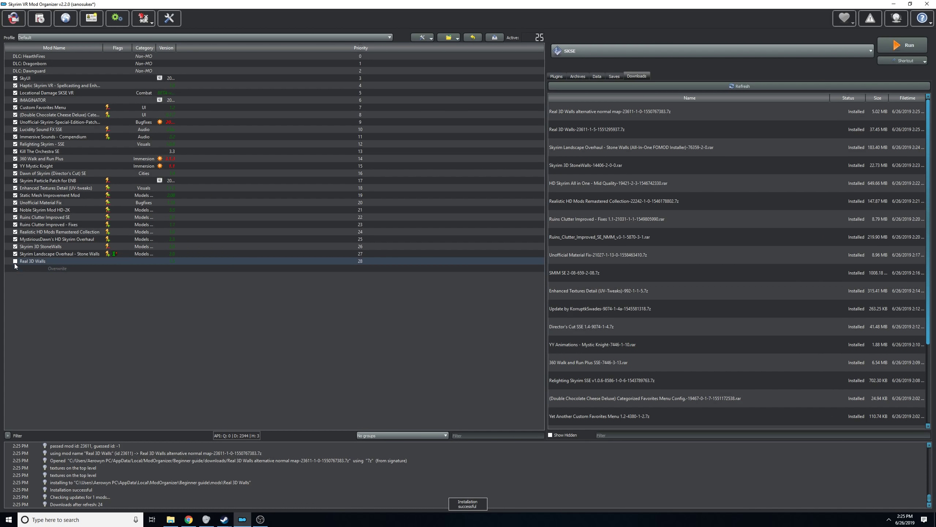
{"action": "left_click", "coordinate": [15, 261]}
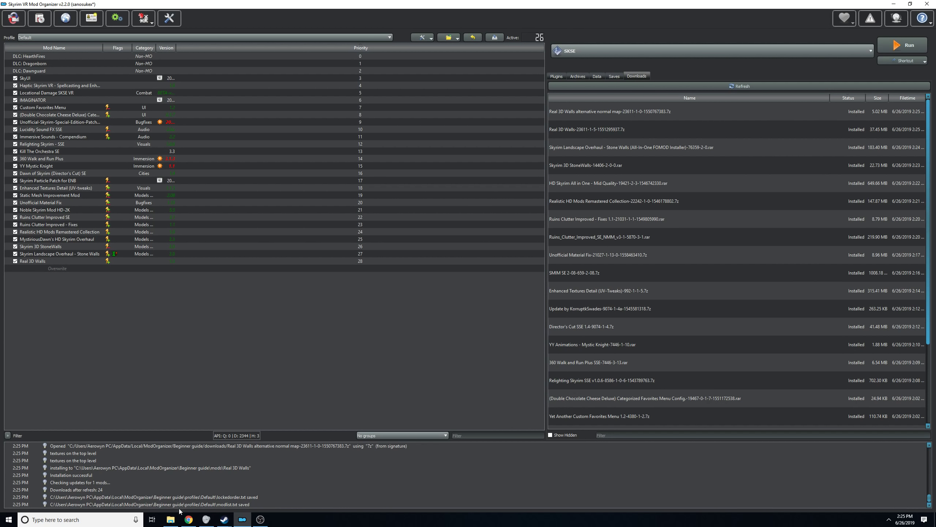
Switch to Chrome, search the mods for "obsidian", and download Obsidian Weathers - 1.07 from the Obsidian Weathers and Seasons page through the mod manager.
{"action": "left_click", "coordinate": [189, 520]}
{"action": "left_click", "coordinate": [560, 65]}
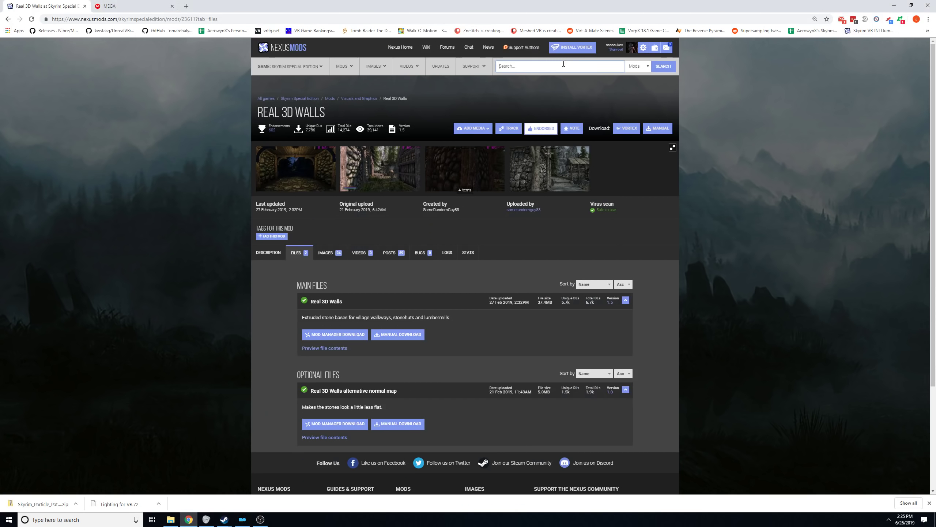
{"action": "type", "text": "obsidian"}
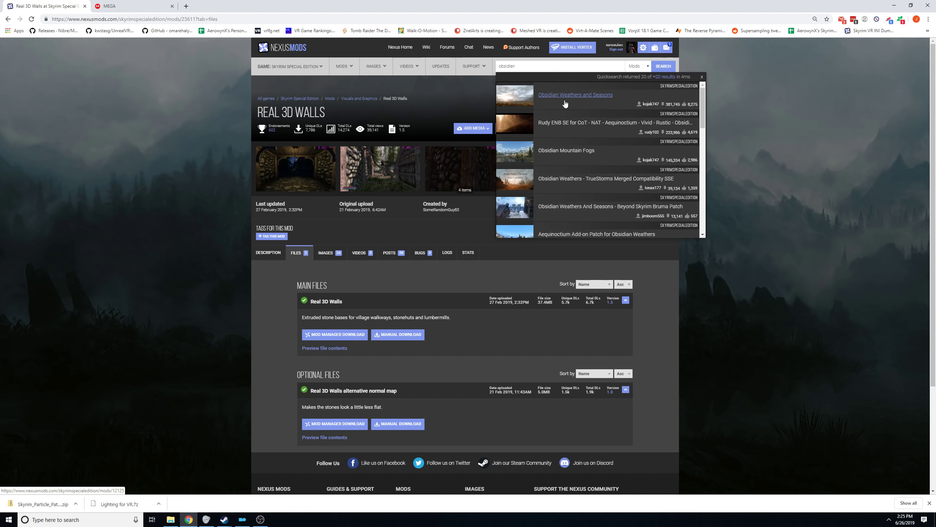
{"action": "left_click", "coordinate": [546, 95]}
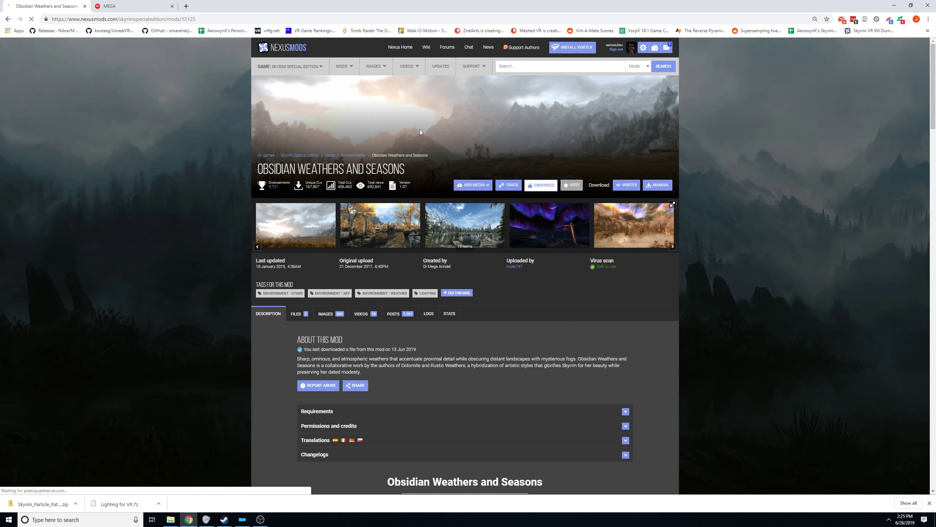
{"action": "left_click", "coordinate": [297, 313]}
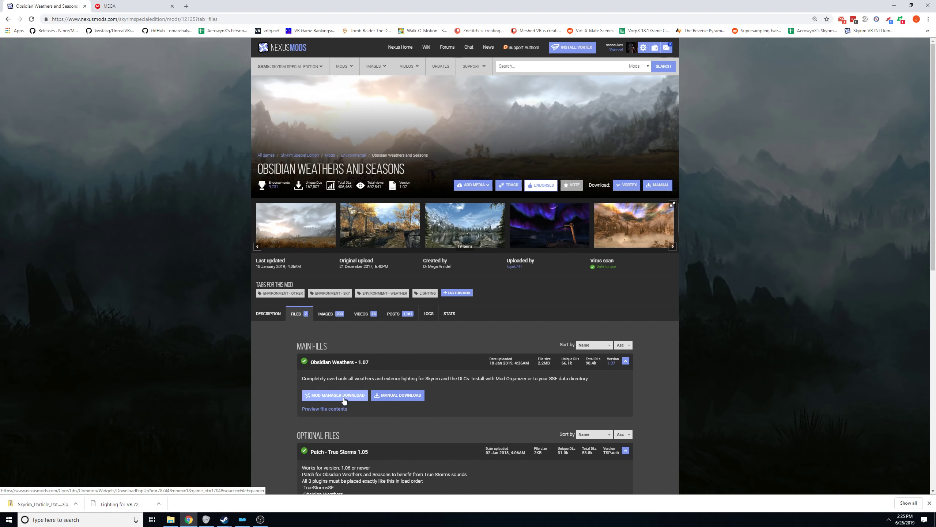
{"action": "left_click", "coordinate": [345, 395]}
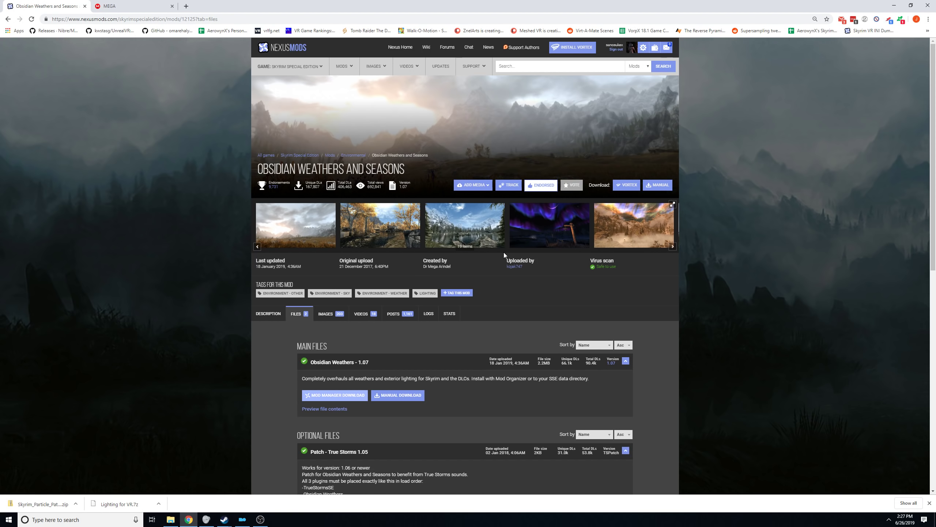
Look through the preview images and the description of the Obsidian Weathers and Seasons mod.
{"action": "left_click", "coordinate": [672, 246]}
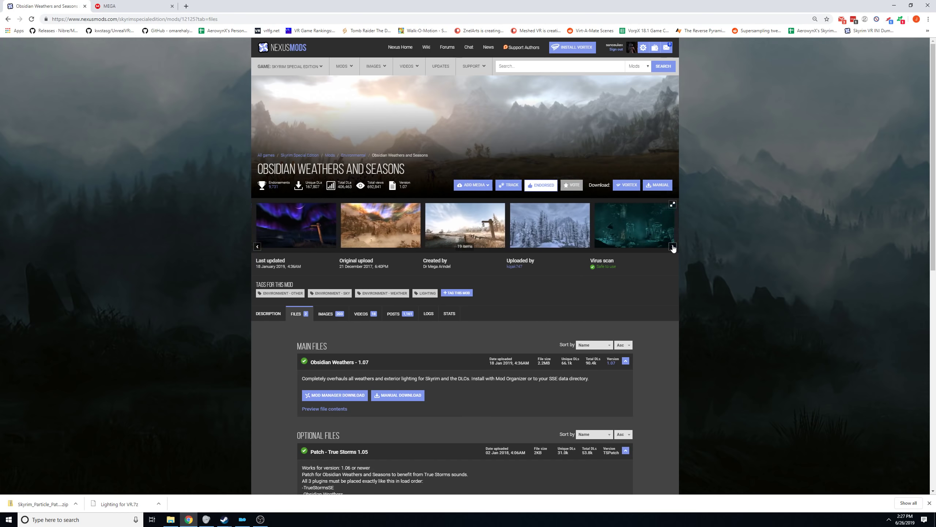
{"action": "left_click", "coordinate": [673, 247]}
{"action": "left_click", "coordinate": [673, 248]}
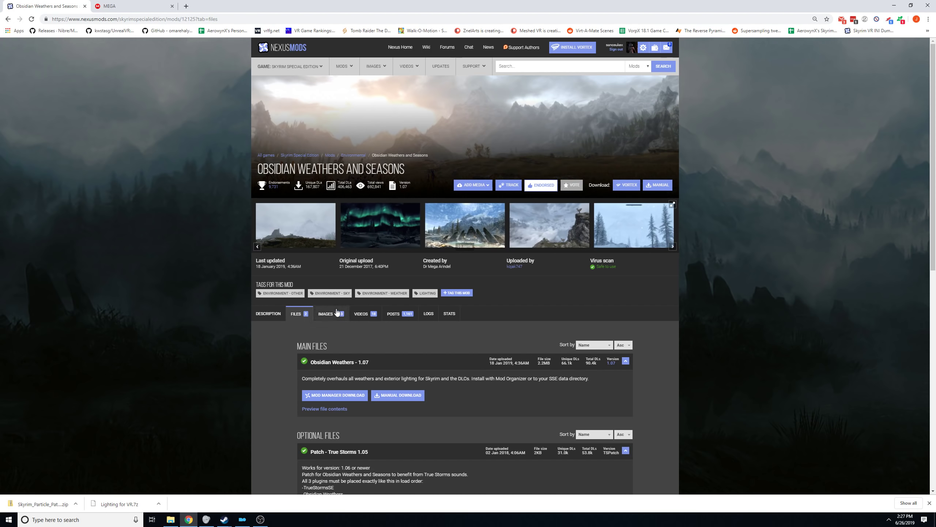
{"action": "left_click", "coordinate": [337, 313]}
{"action": "scroll", "coordinate": [675, 336], "scroll_direction": "down", "scroll_amount": 10}
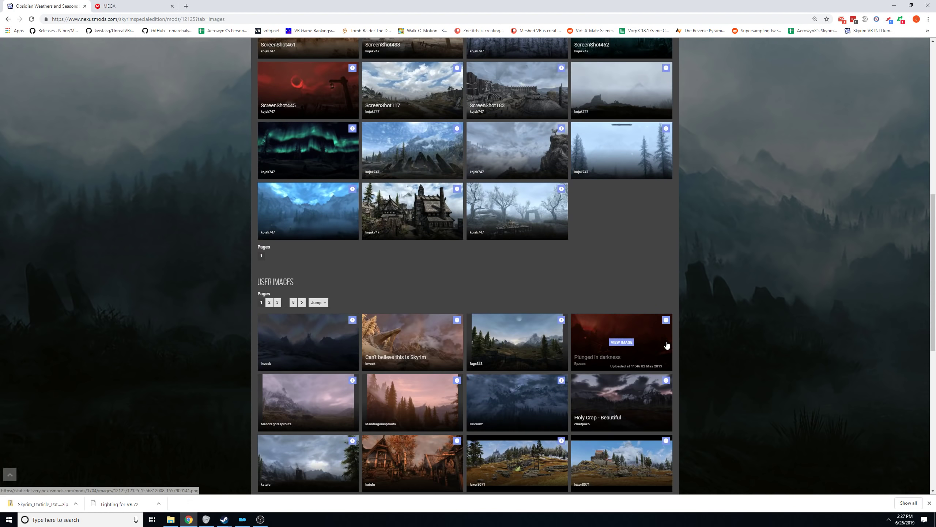
{"action": "scroll", "coordinate": [666, 345], "scroll_direction": "down", "scroll_amount": 6}
{"action": "scroll", "coordinate": [675, 341], "scroll_direction": "up", "scroll_amount": 11}
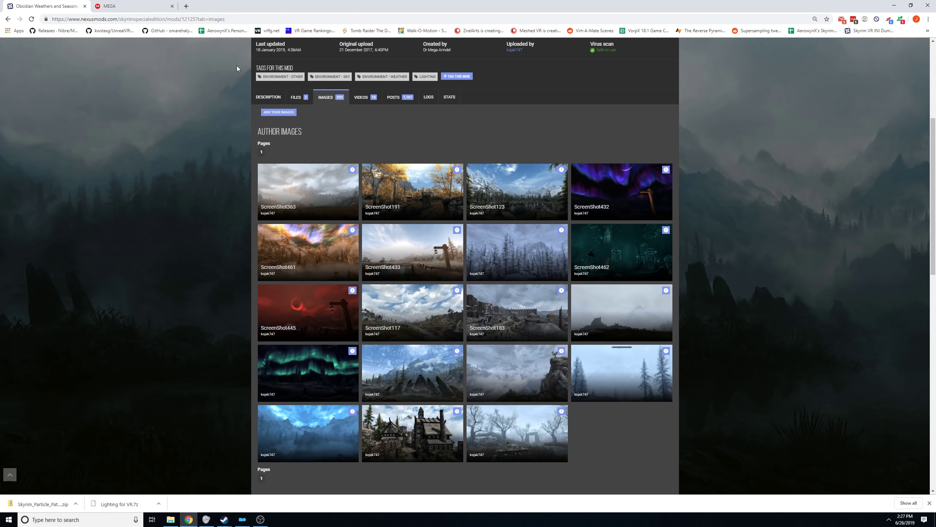
{"action": "left_click", "coordinate": [8, 19]}
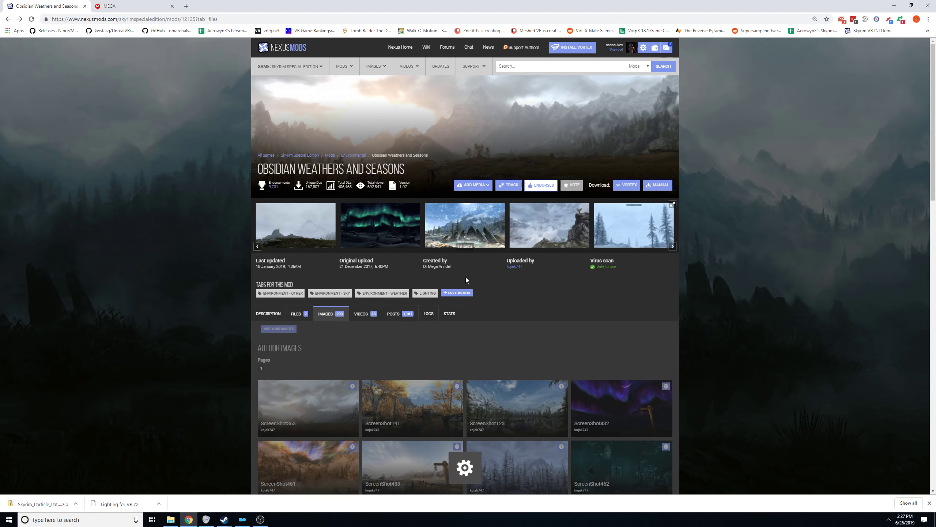
{"action": "left_click", "coordinate": [267, 317]}
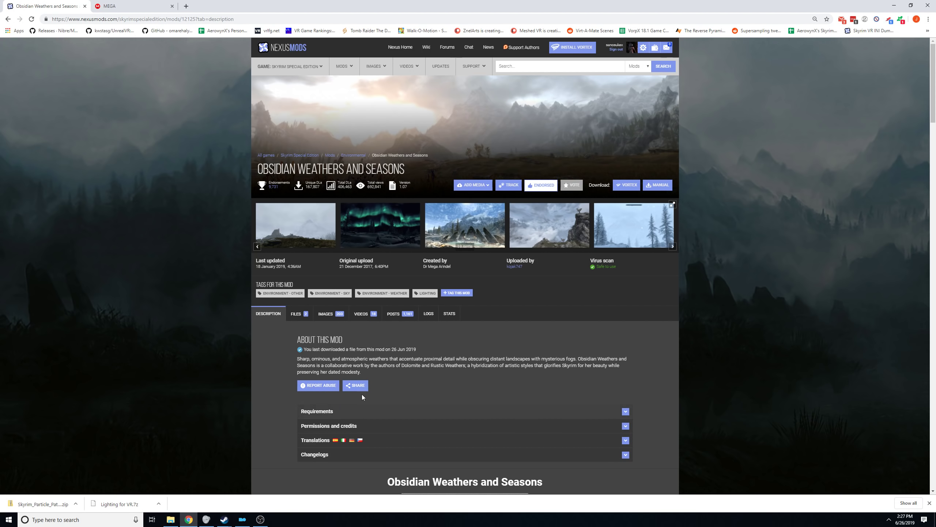
{"action": "scroll", "coordinate": [334, 404], "scroll_direction": "down", "scroll_amount": 3}
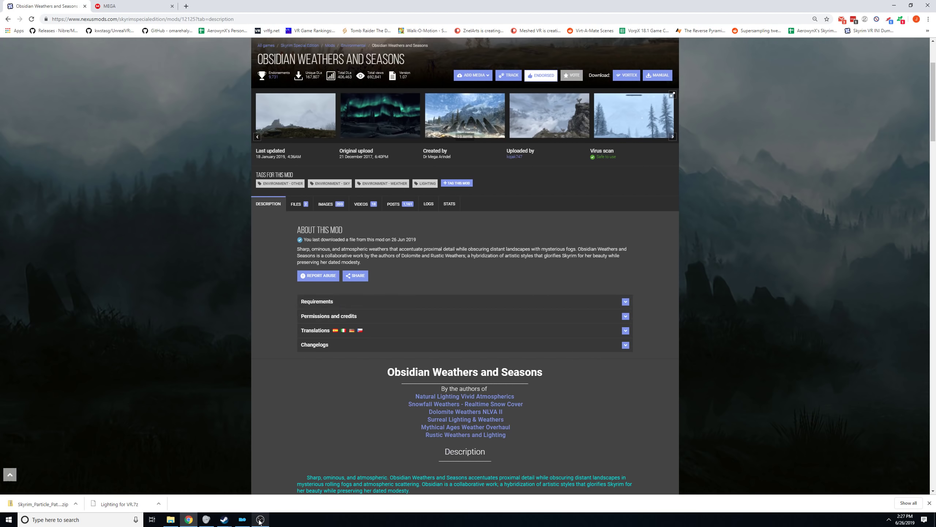
Switch to Mod Organizer, install the downloaded Obsidian Weathers file under its suggested name, and enable the mod.
{"action": "left_click", "coordinate": [242, 519]}
{"action": "double_click", "coordinate": [597, 112]}
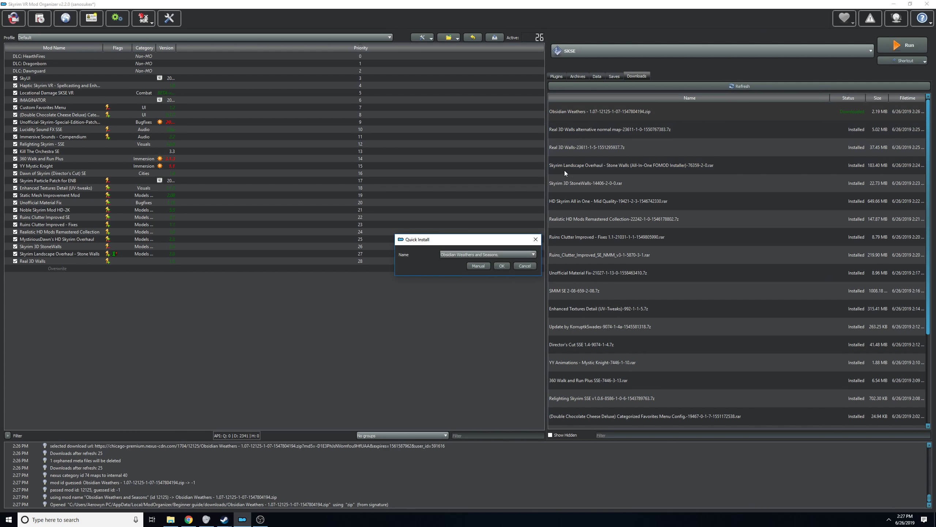
{"action": "left_click", "coordinate": [501, 266]}
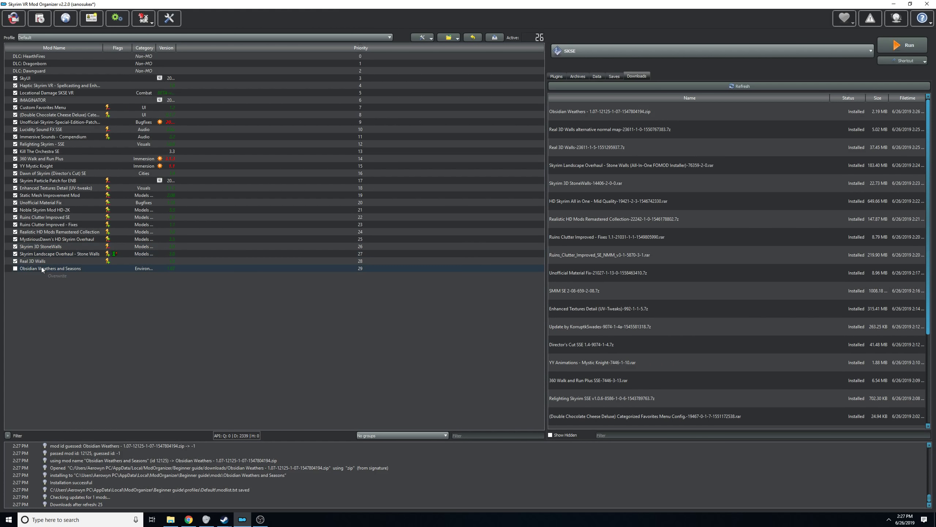
{"action": "left_click", "coordinate": [15, 268]}
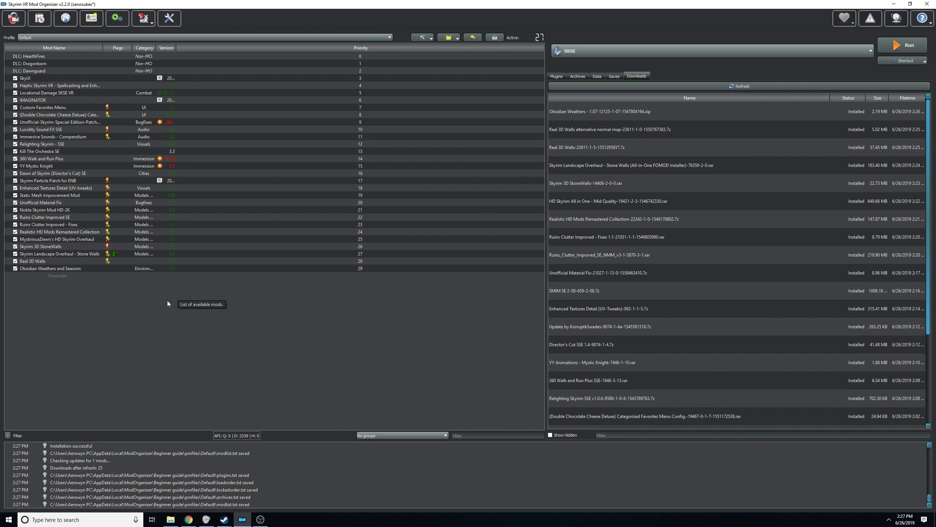
Switch to Chrome, search for "yee", download Ultra Realistic Snowfall from the snowflake mod's page through the mod manager, and read the mod description.
{"action": "left_click", "coordinate": [188, 519]}
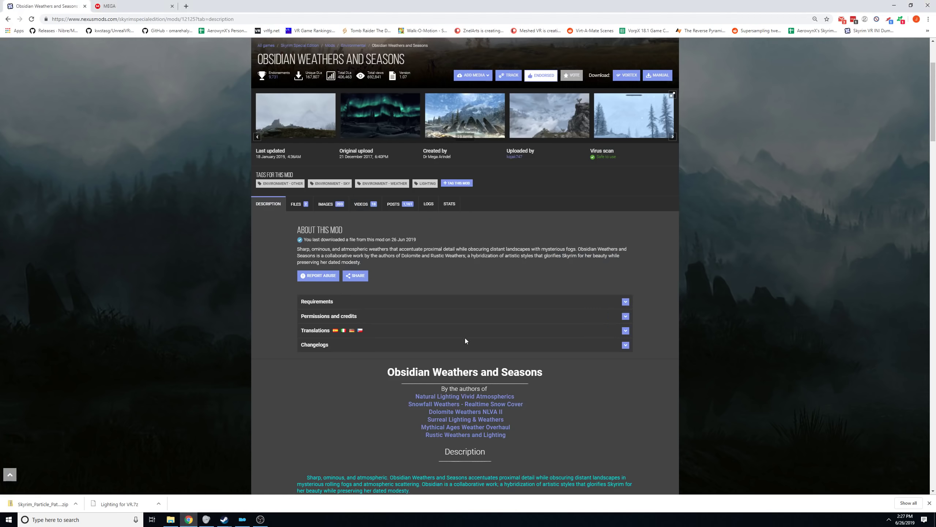
{"action": "scroll", "coordinate": [513, 147], "scroll_direction": "up", "scroll_amount": 3}
{"action": "left_click", "coordinate": [511, 68]}
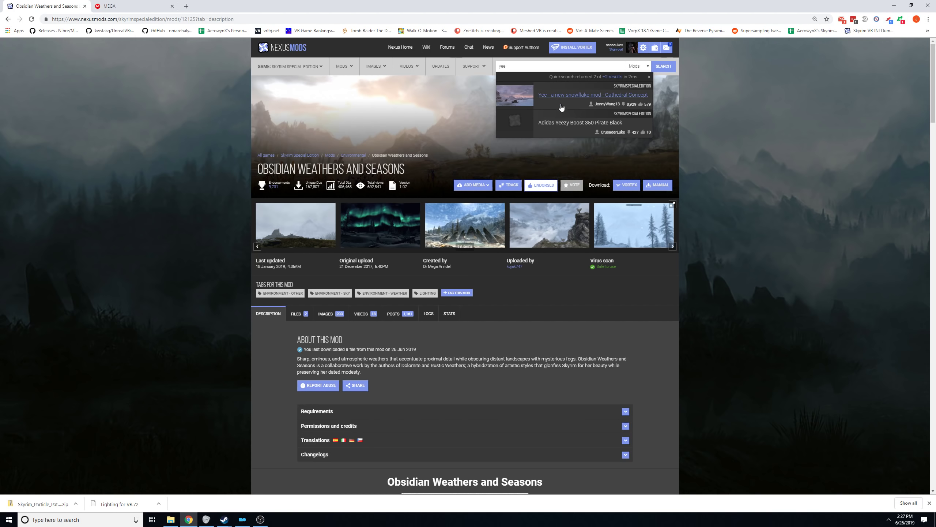
{"action": "key", "text": "Return"}
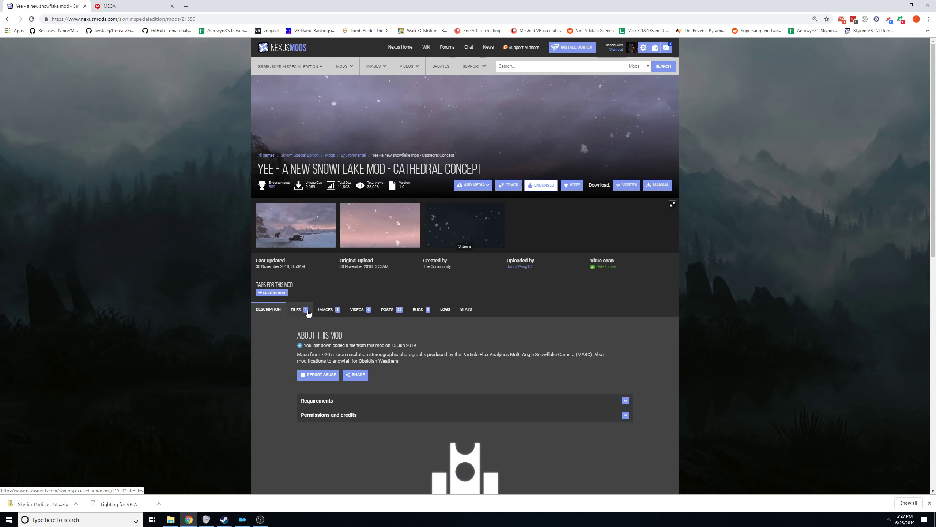
{"action": "left_click", "coordinate": [309, 312]}
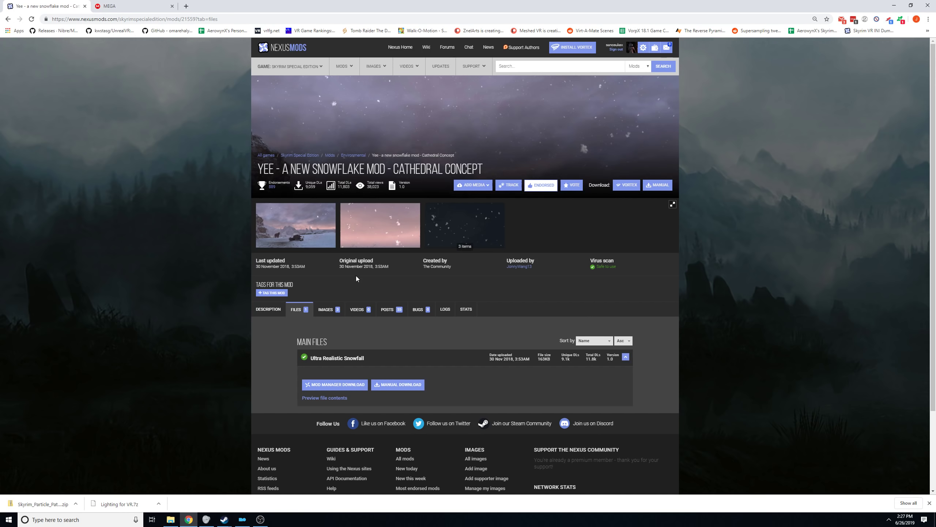
{"action": "left_click", "coordinate": [399, 385]}
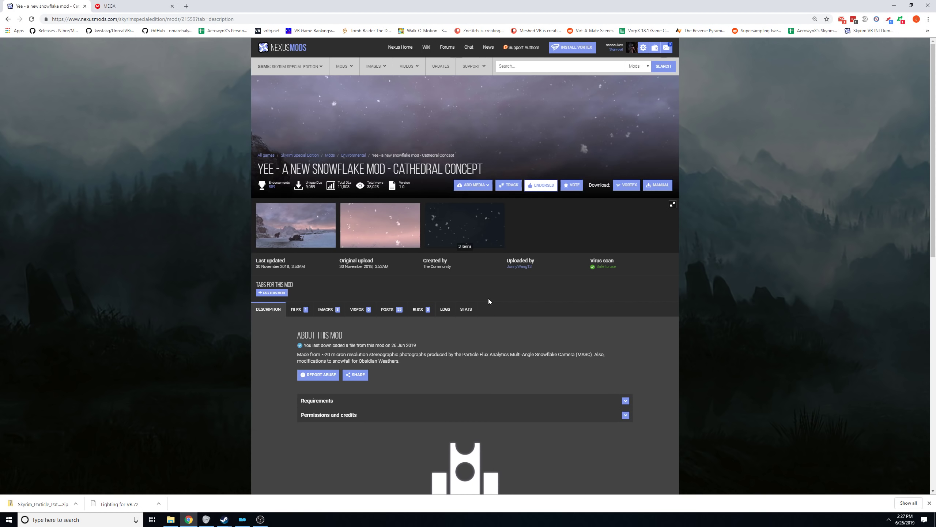
{"action": "scroll", "coordinate": [493, 300], "scroll_direction": "down", "scroll_amount": 2}
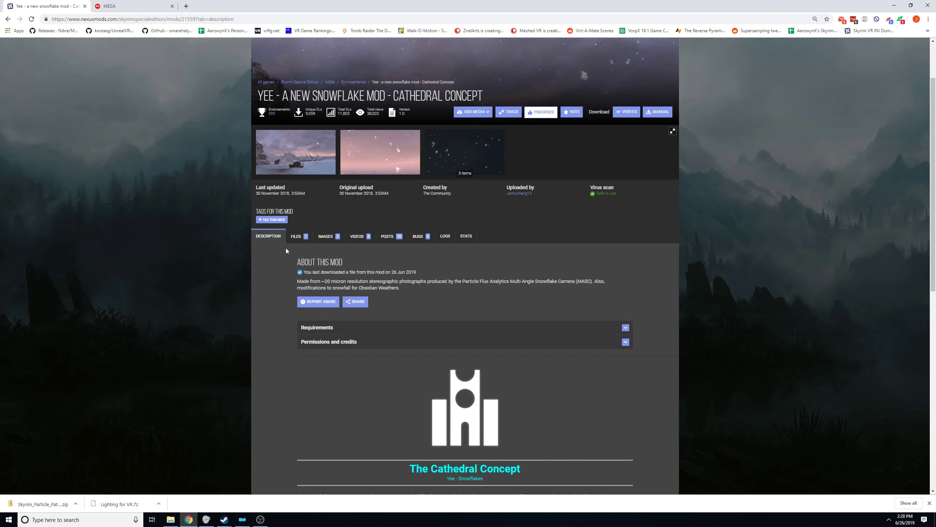
{"action": "scroll", "coordinate": [287, 251], "scroll_direction": "down", "scroll_amount": 3}
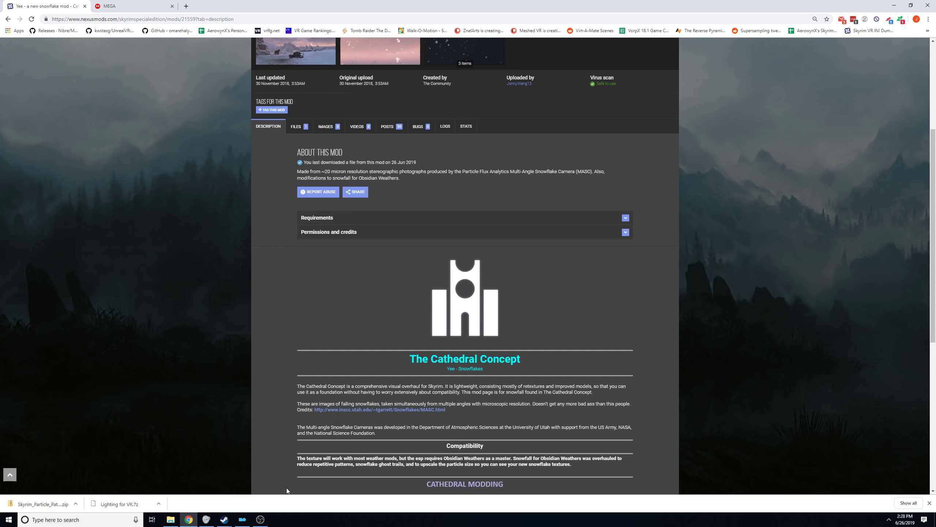
Switch to Mod Organizer, install the downloaded Ultra Realistic Snowfall file under its suggested name, and enable the mod.
{"action": "left_click", "coordinate": [242, 519]}
{"action": "double_click", "coordinate": [561, 113]}
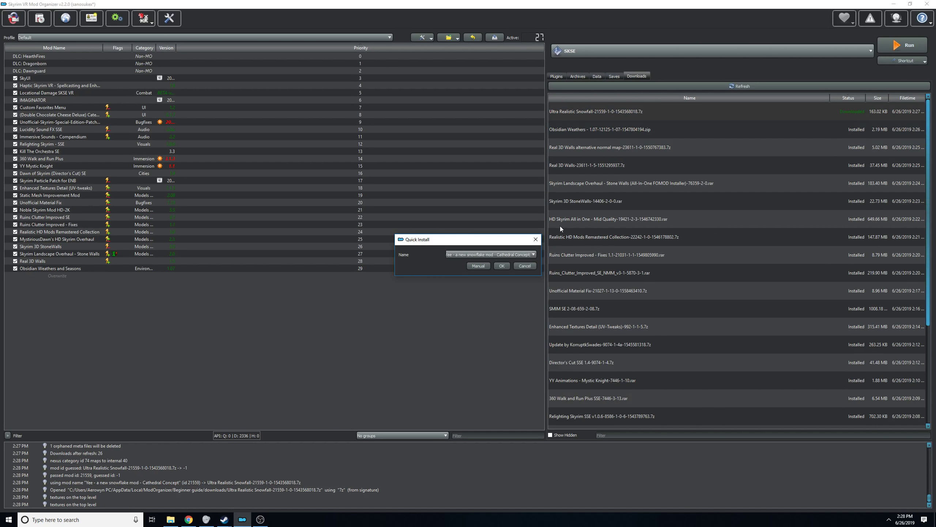
{"action": "left_click", "coordinate": [502, 266]}
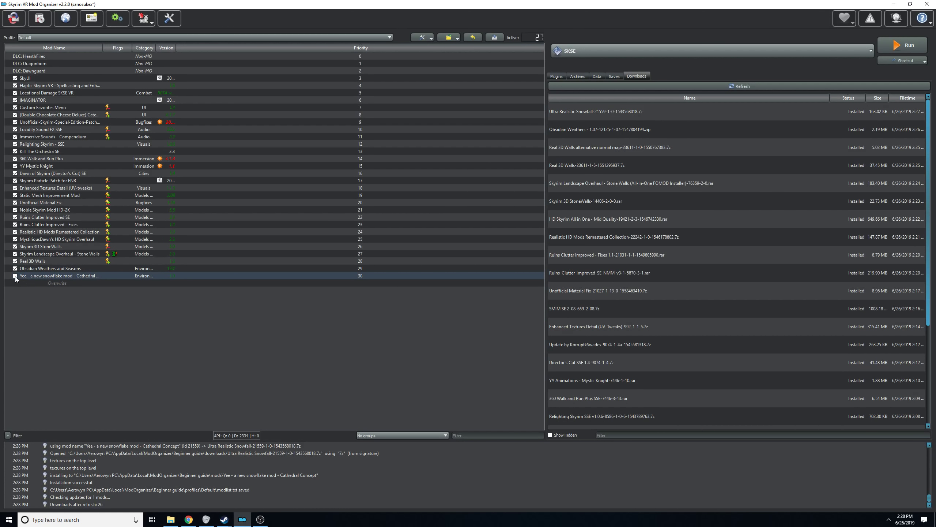
{"action": "left_click", "coordinate": [15, 275]}
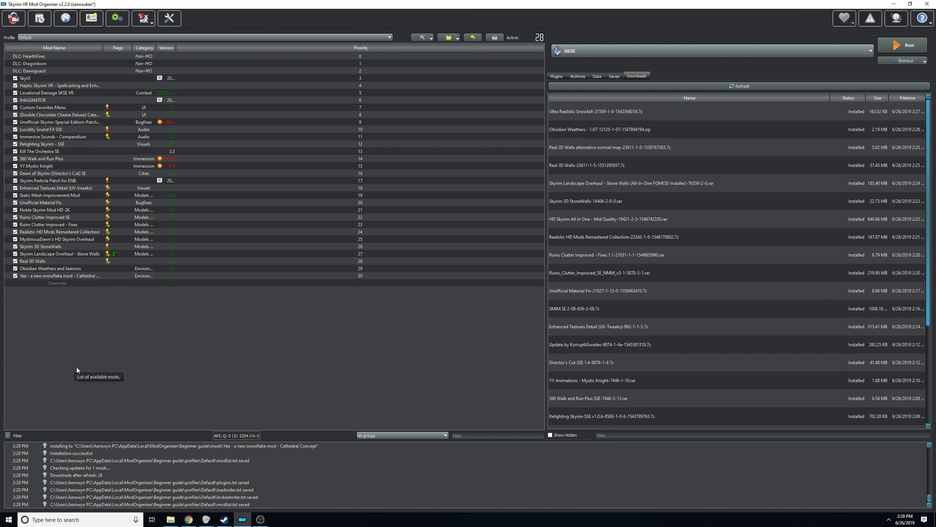
Switch to Chrome, search the mods for "ethereal c", and open the Ethereal Clouds - Special Edition page.
{"action": "left_click", "coordinate": [188, 519]}
{"action": "scroll", "coordinate": [515, 210], "scroll_direction": "up", "scroll_amount": 5}
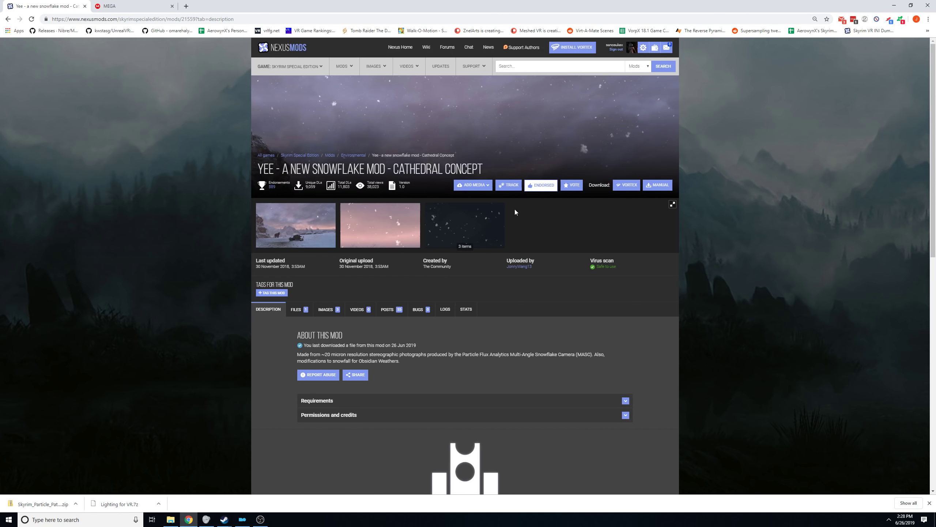
{"action": "left_click", "coordinate": [506, 70]}
{"action": "type", "text": "e"}
{"action": "key", "text": "BackSpace"}
{"action": "key", "text": "BackSpace"}
{"action": "type", "text": "a"}
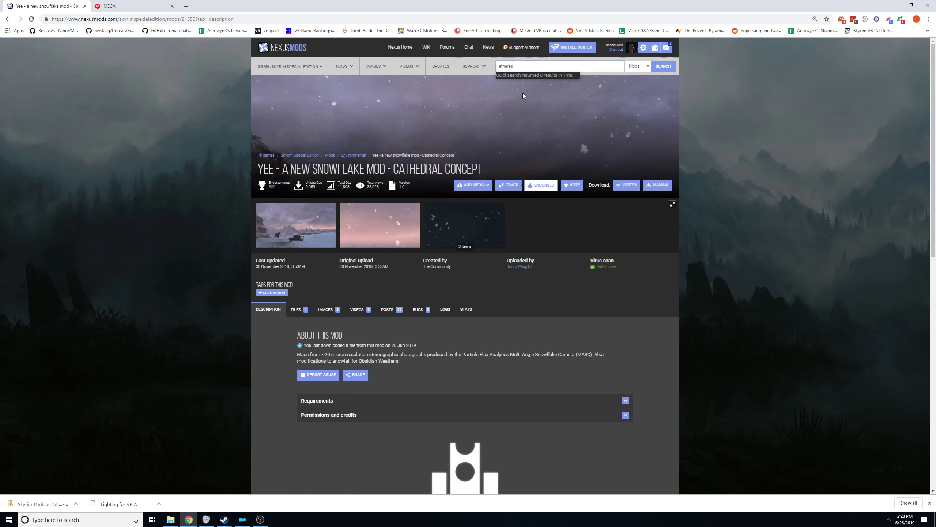
{"action": "type", "text": "l c"}
{"action": "left_click", "coordinate": [522, 96]}
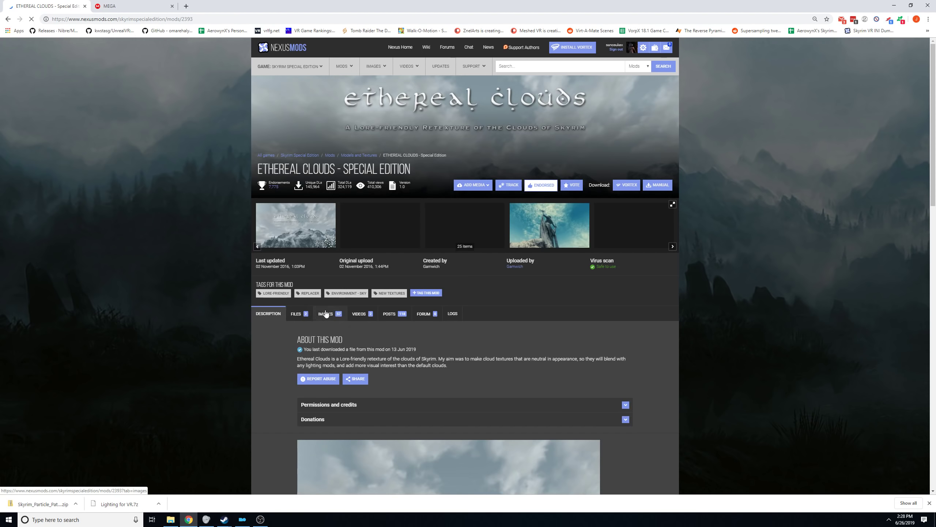
Download the 2K main file of Ethereal Clouds - Special Edition through the mod manager.
{"action": "left_click", "coordinate": [299, 313]}
{"action": "scroll", "coordinate": [538, 328], "scroll_direction": "down", "scroll_amount": 3}
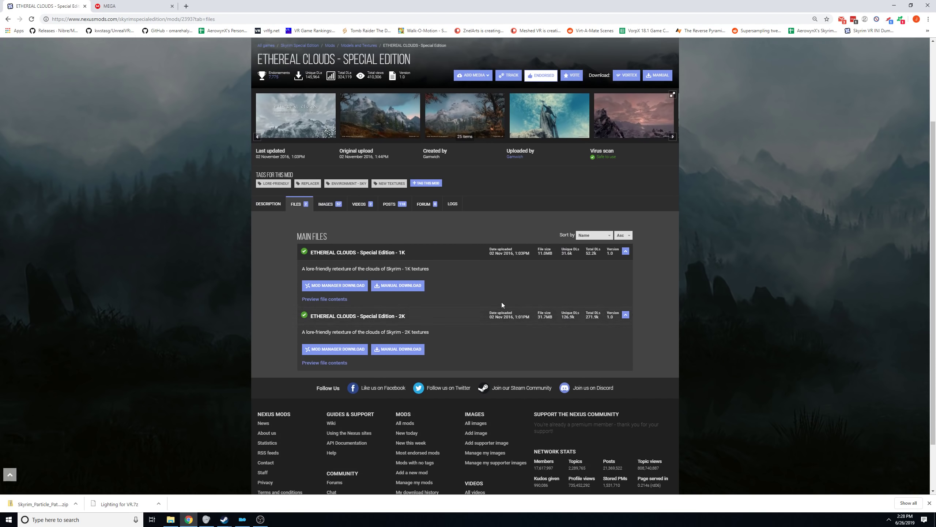
{"action": "left_click", "coordinate": [314, 351]}
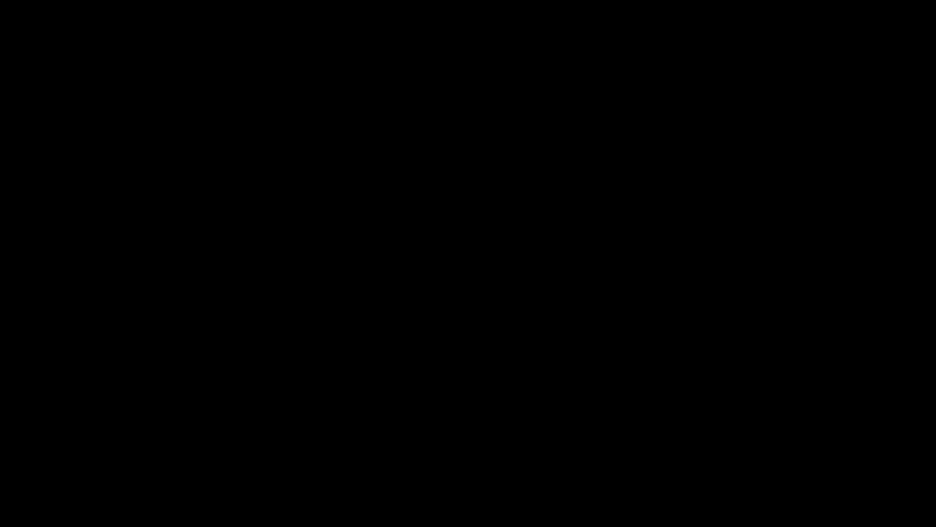
Search the mods for "ethereal" and open the Ethereal Cosmos - Special Edition page.
{"action": "left_click", "coordinate": [534, 63]}
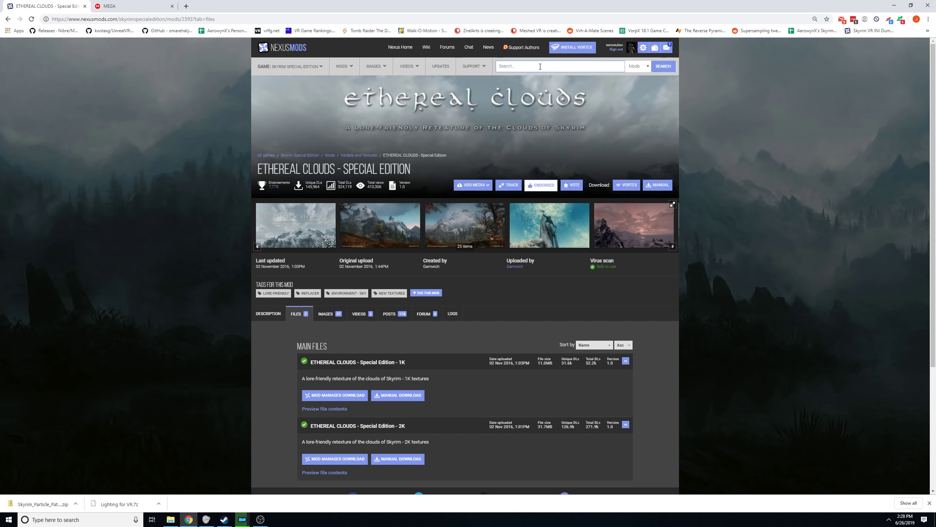
{"action": "type", "text": "ethereal"}
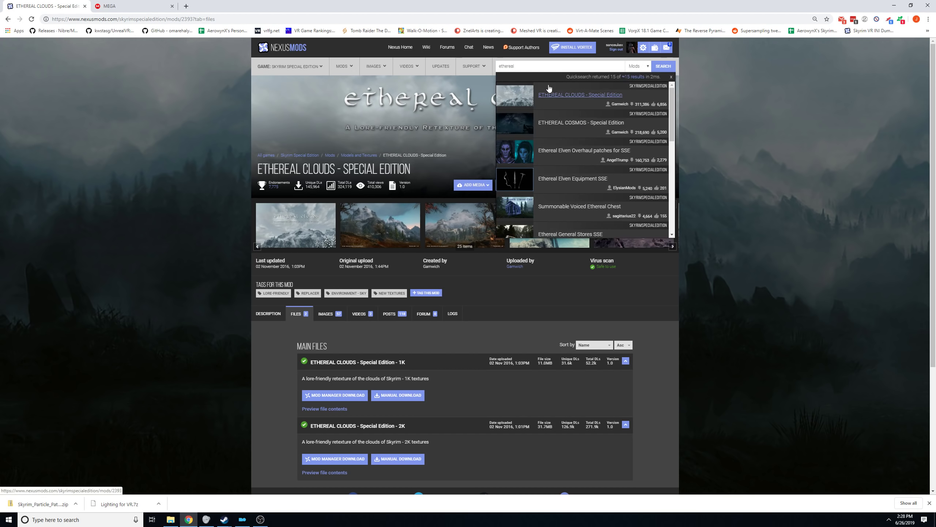
{"action": "left_click", "coordinate": [563, 123]}
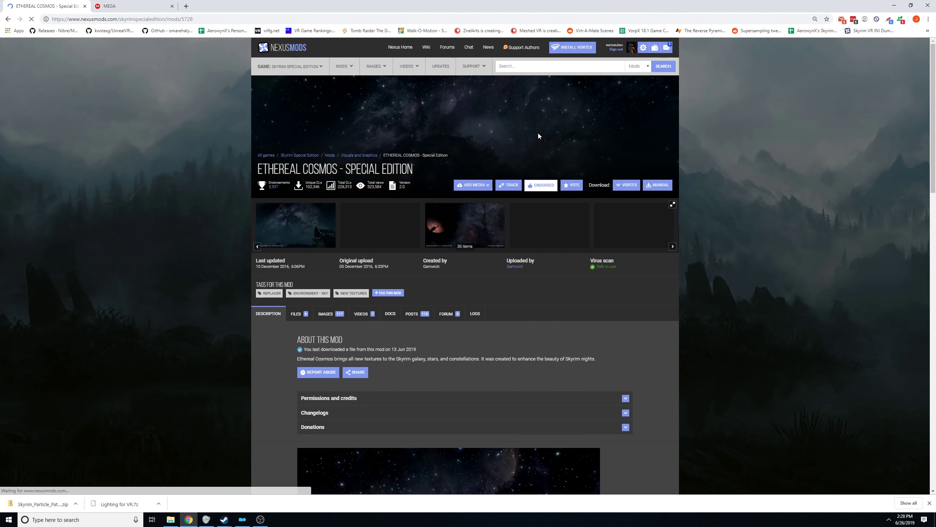
Look through the Ethereal Cosmos files, view the Ethereal Auroras image, and download the Vivid main file through the mod manager.
{"action": "left_click", "coordinate": [298, 321]}
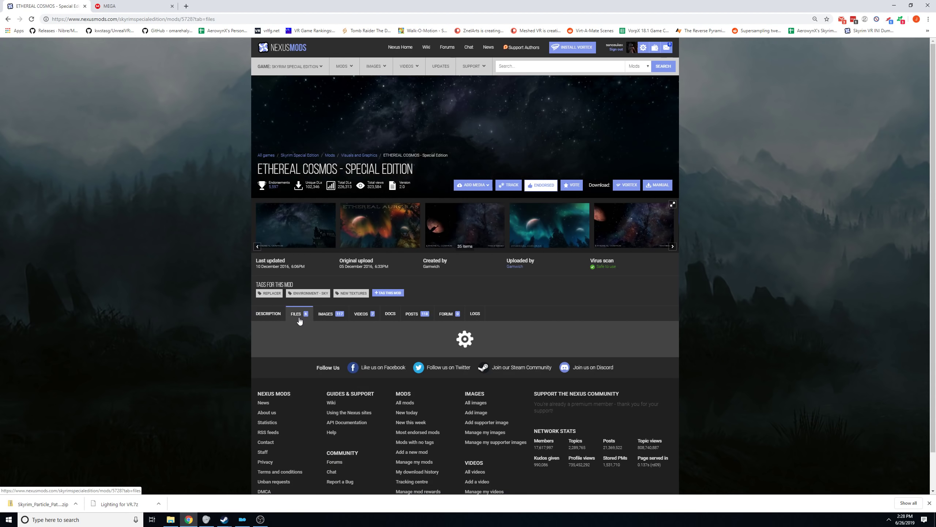
{"action": "scroll", "coordinate": [523, 353], "scroll_direction": "down", "scroll_amount": 5}
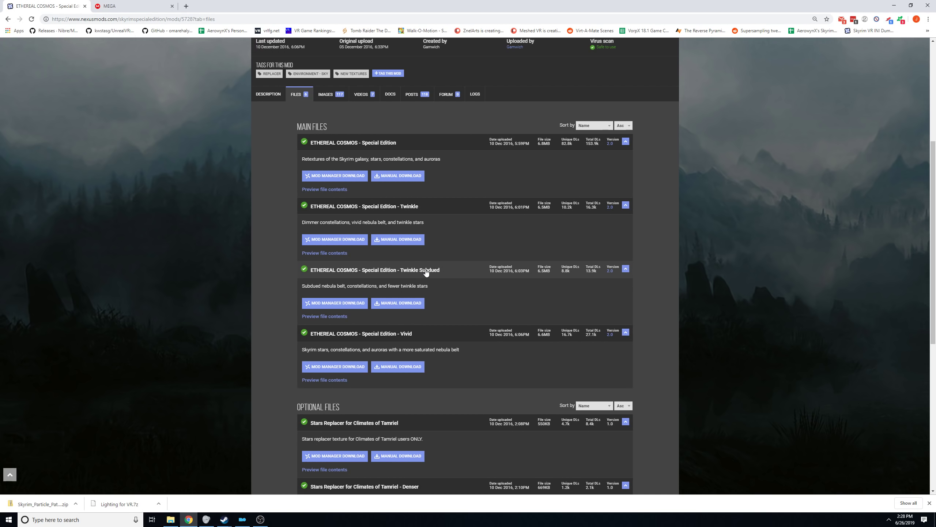
{"action": "scroll", "coordinate": [590, 373], "scroll_direction": "up", "scroll_amount": 5}
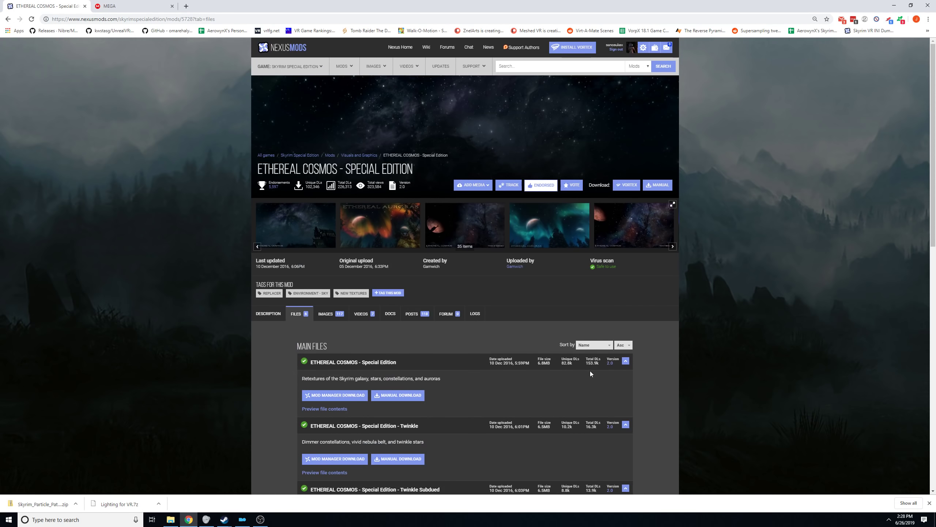
{"action": "left_click", "coordinate": [364, 225]}
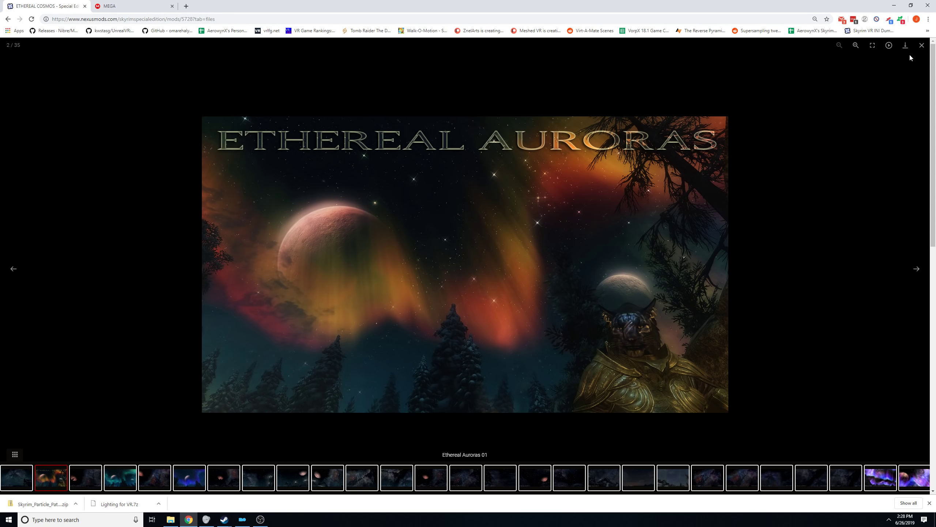
{"action": "left_click", "coordinate": [921, 54]}
{"action": "scroll", "coordinate": [474, 334], "scroll_direction": "down", "scroll_amount": 5}
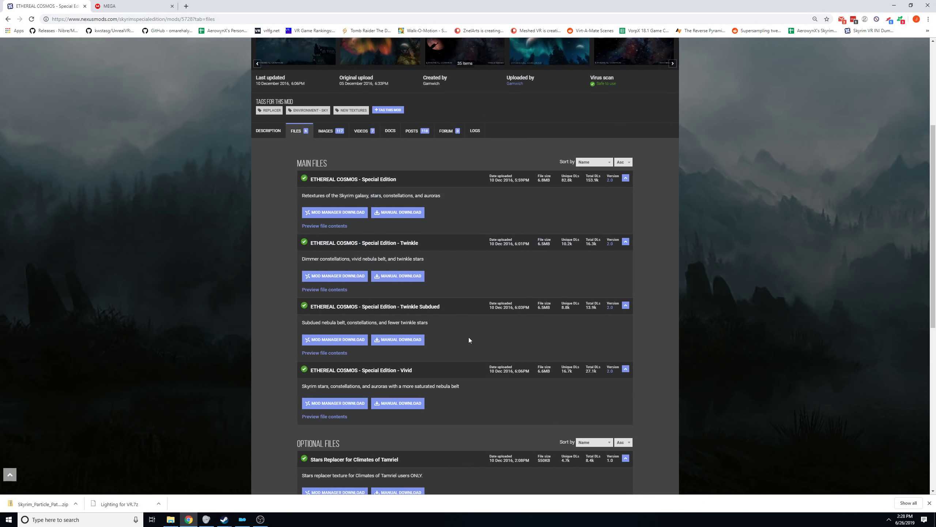
{"action": "scroll", "coordinate": [528, 417], "scroll_direction": "up", "scroll_amount": 4}
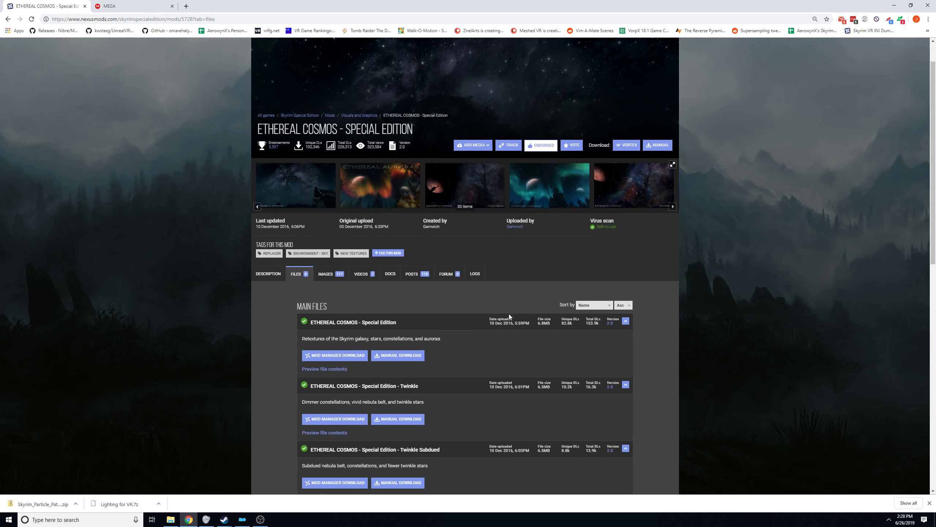
{"action": "scroll", "coordinate": [510, 313], "scroll_direction": "down", "scroll_amount": 5}
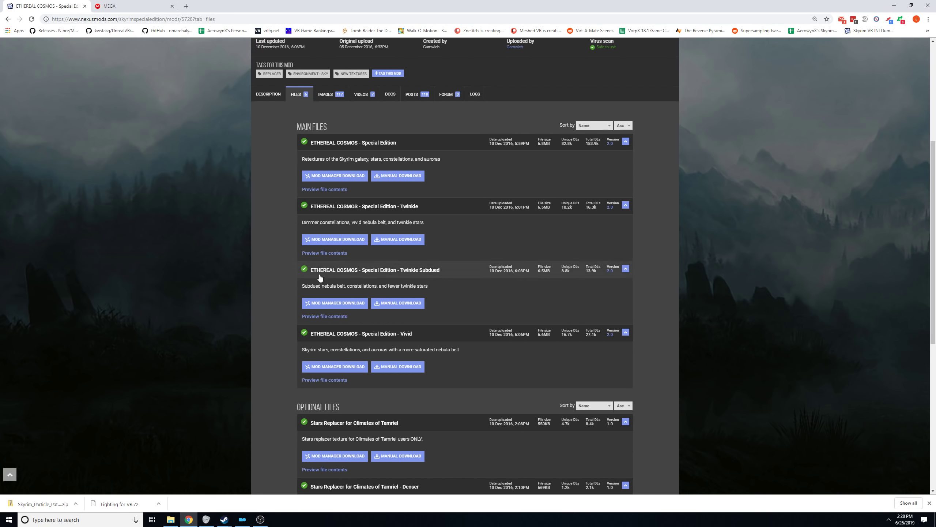
{"action": "left_click", "coordinate": [318, 369]}
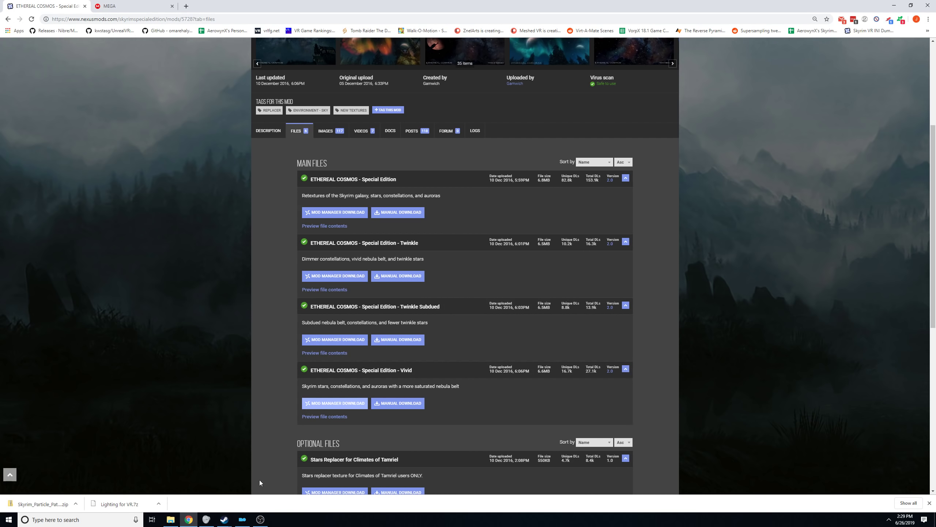
Switch to Mod Organizer, install the downloaded Ethereal Clouds and Ethereal Cosmos files under their suggested names, and enable both mods.
{"action": "left_click", "coordinate": [242, 519]}
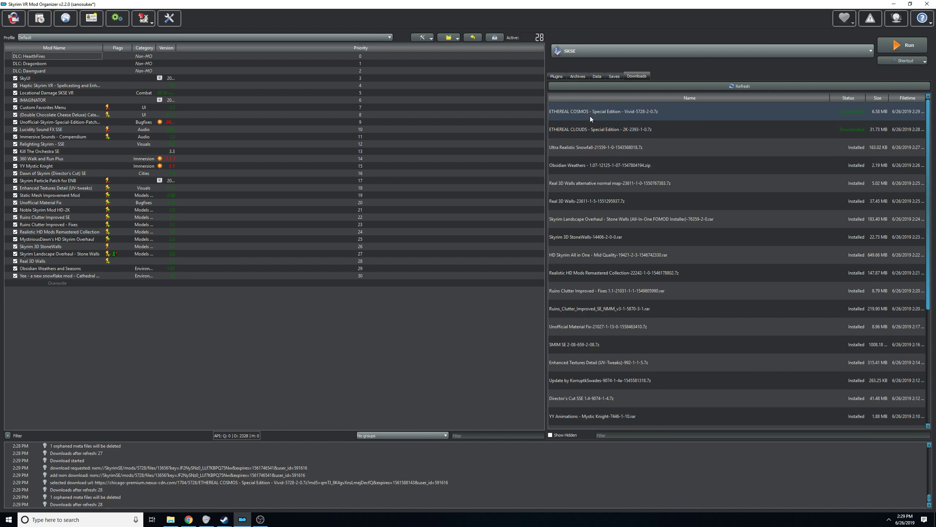
{"action": "double_click", "coordinate": [594, 129]}
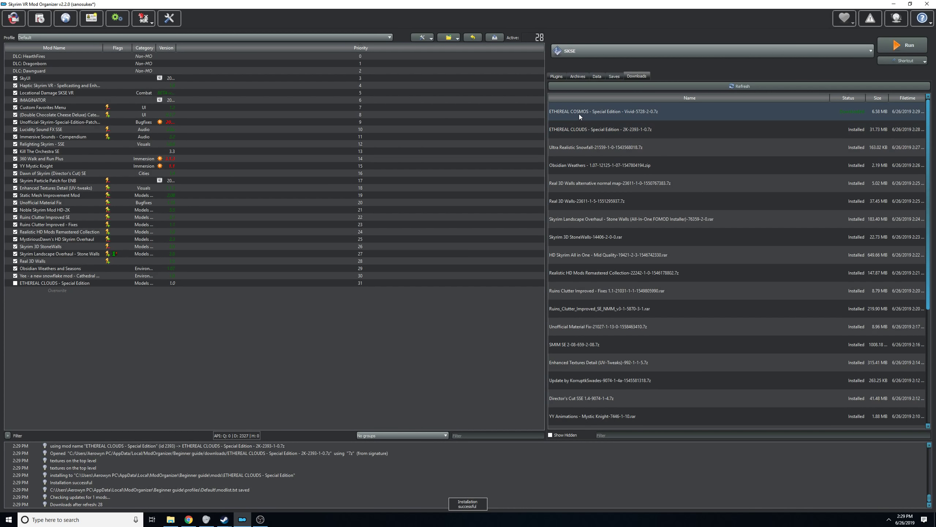
{"action": "double_click", "coordinate": [578, 115]}
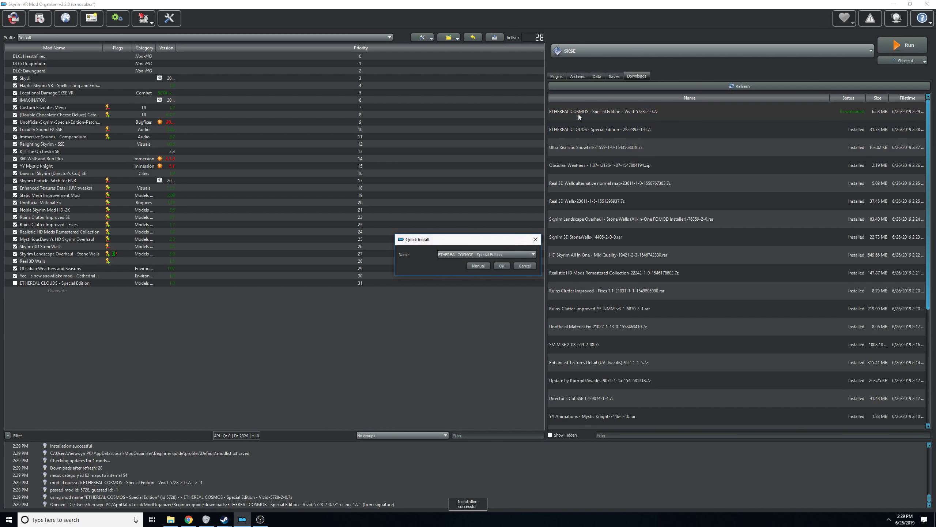
{"action": "left_click", "coordinate": [502, 265]}
{"action": "left_click", "coordinate": [18, 284]}
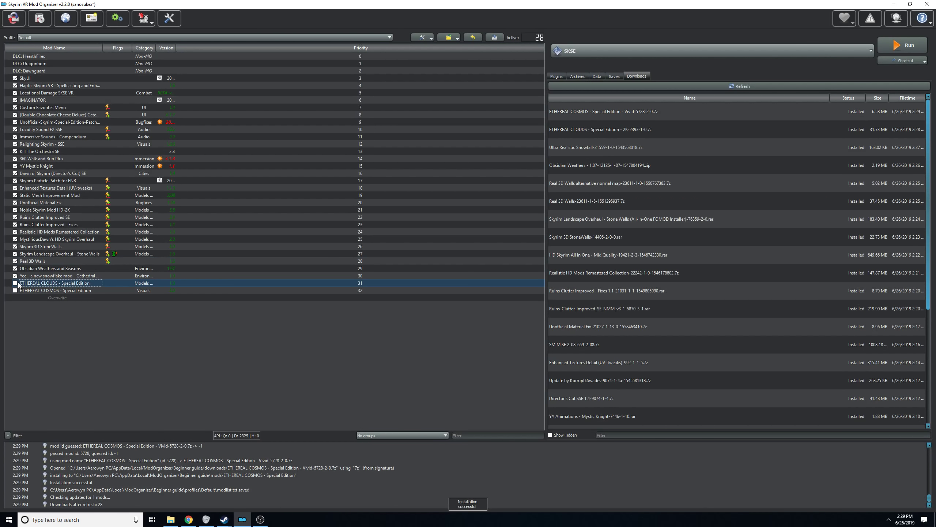
{"action": "left_click", "coordinate": [15, 282]}
{"action": "left_click", "coordinate": [15, 291]}
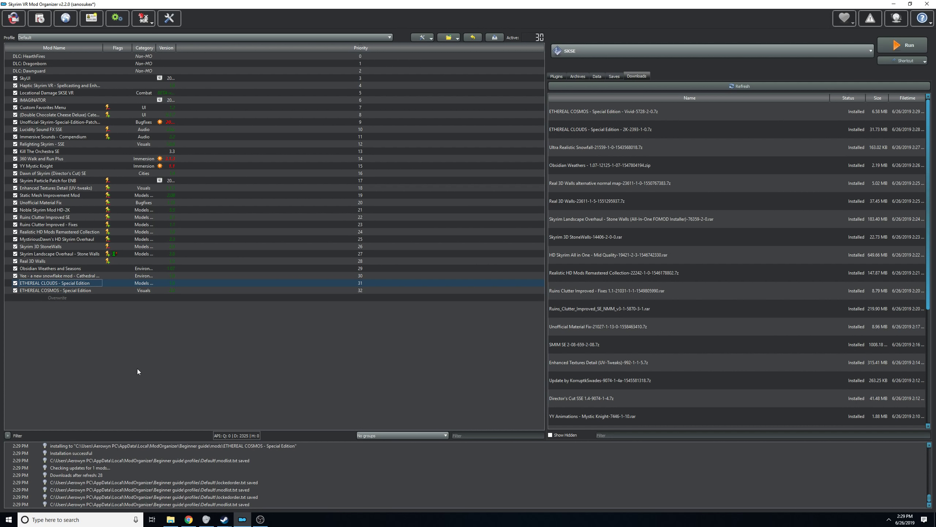
Switch to Chrome, search the mods for "grass fp", and open the Grass FPS Booster page.
{"action": "left_click", "coordinate": [188, 520]}
{"action": "scroll", "coordinate": [582, 179], "scroll_direction": "up", "scroll_amount": 5}
{"action": "left_click", "coordinate": [541, 66]}
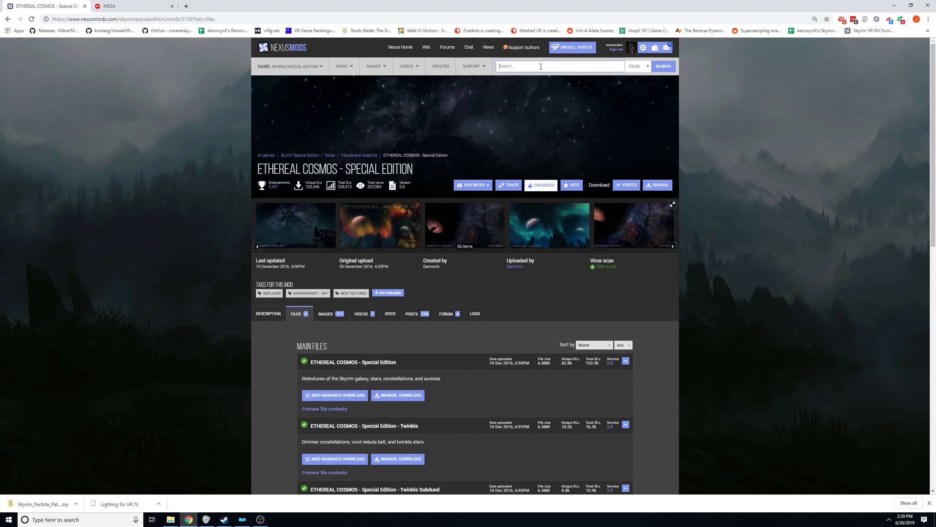
{"action": "type", "text": "grass fp"}
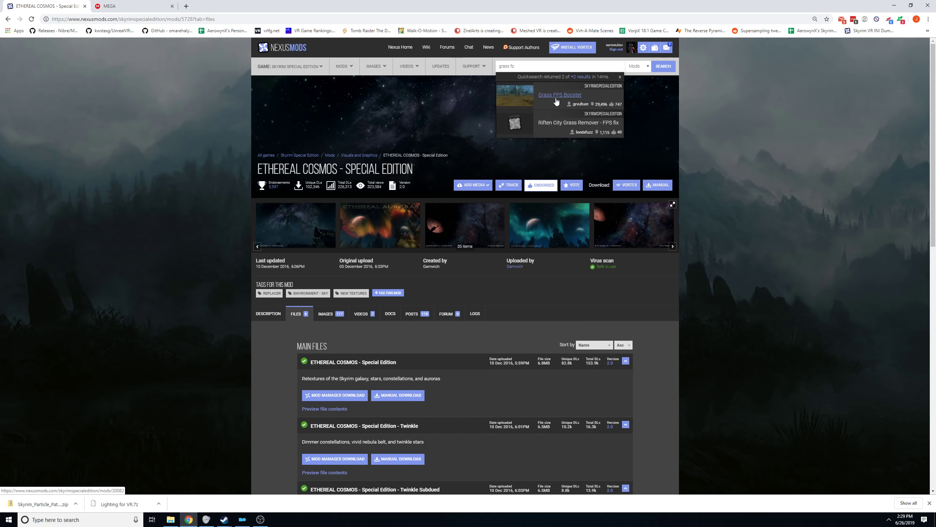
{"action": "left_click", "coordinate": [557, 101]}
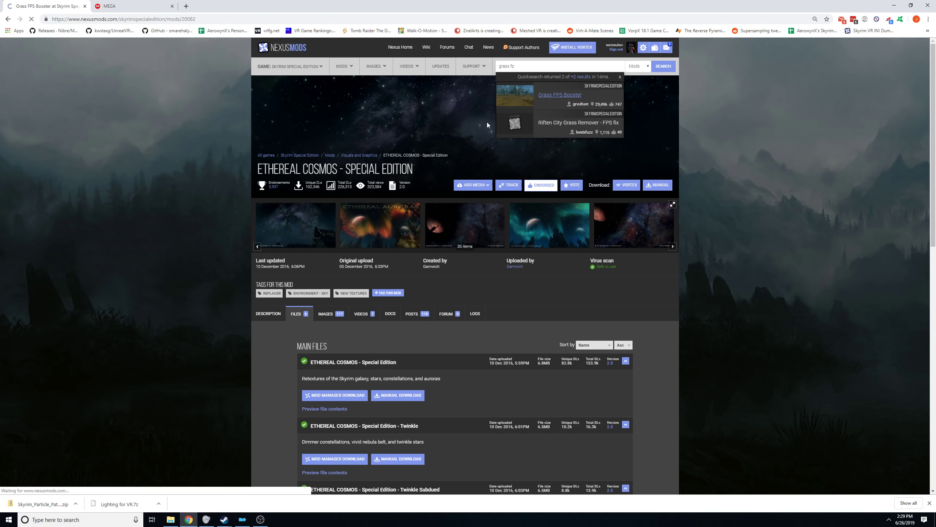
Review the files offered for Grass FPS Booster and download its main file through the mod manager.
{"action": "left_click", "coordinate": [310, 314]}
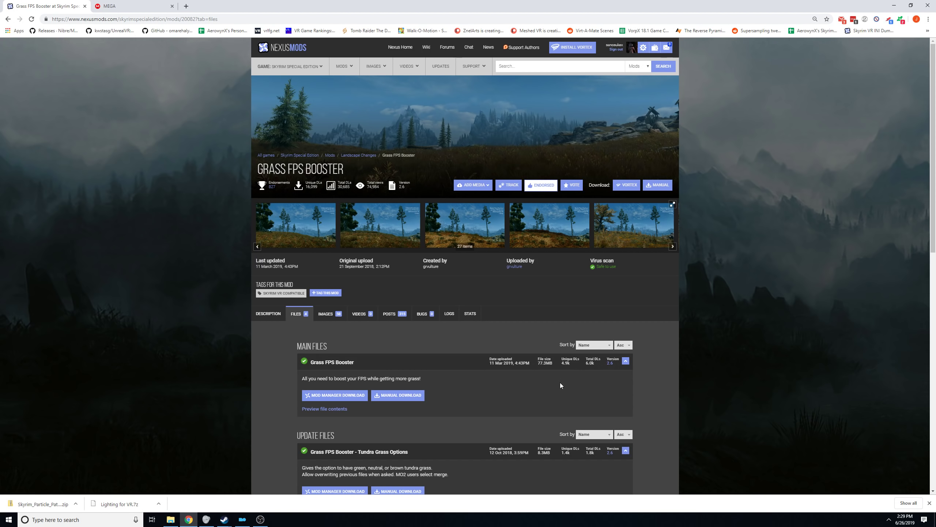
{"action": "scroll", "coordinate": [541, 312], "scroll_direction": "down", "scroll_amount": 1}
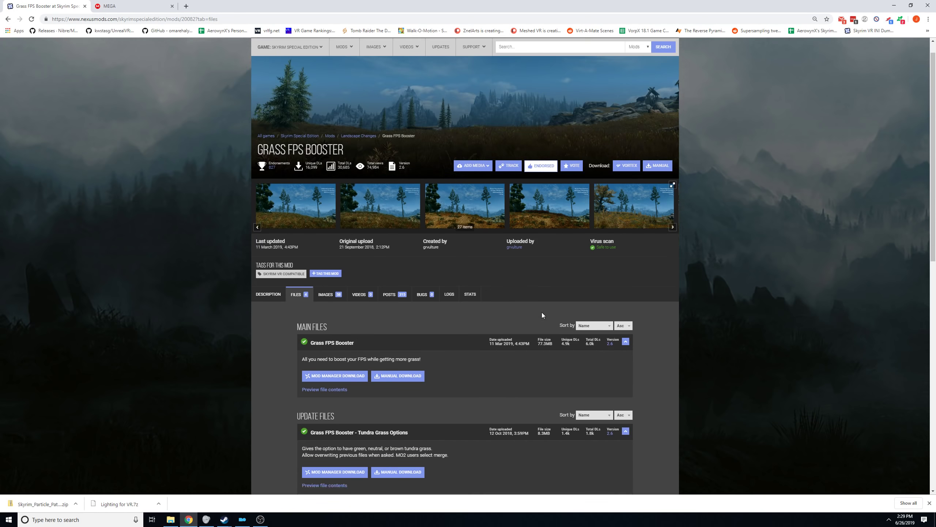
{"action": "scroll", "coordinate": [543, 312], "scroll_direction": "down", "scroll_amount": 2}
{"action": "scroll", "coordinate": [537, 312], "scroll_direction": "up", "scroll_amount": 3}
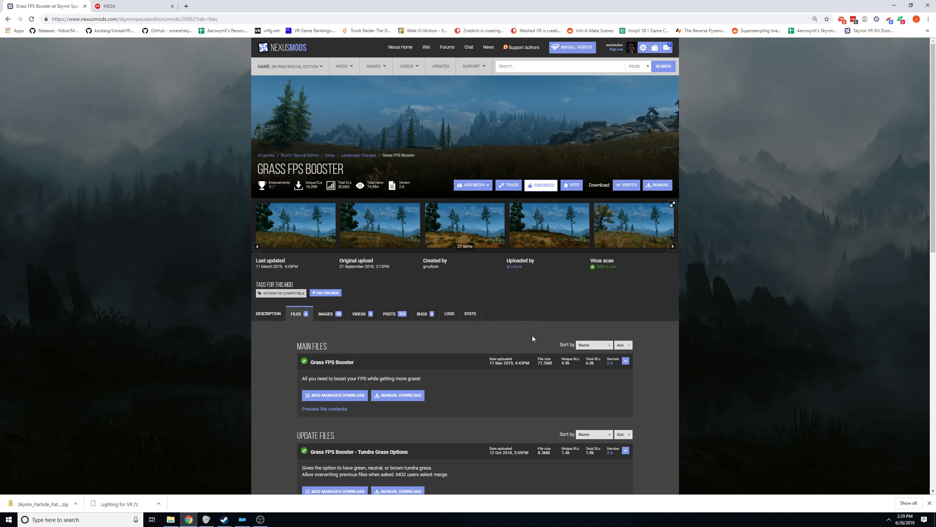
{"action": "scroll", "coordinate": [533, 336], "scroll_direction": "down", "scroll_amount": 4}
{"action": "scroll", "coordinate": [533, 335], "scroll_direction": "up", "scroll_amount": 4}
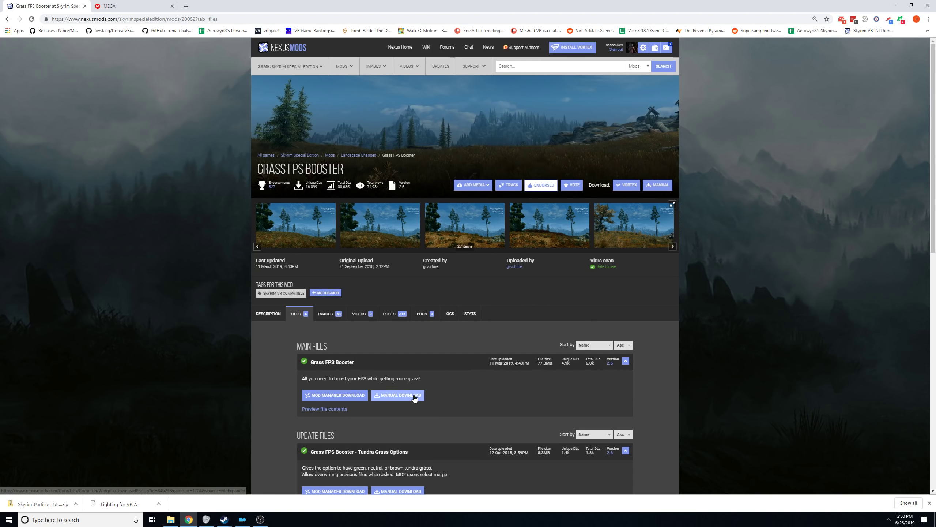
{"action": "scroll", "coordinate": [391, 380], "scroll_direction": "down", "scroll_amount": 2}
{"action": "scroll", "coordinate": [391, 380], "scroll_direction": "up", "scroll_amount": 2}
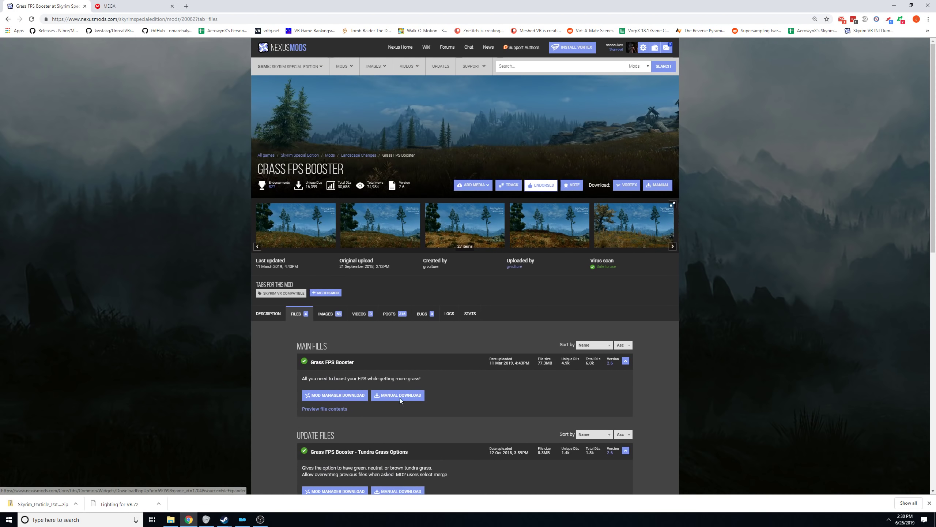
{"action": "left_click", "coordinate": [310, 396]}
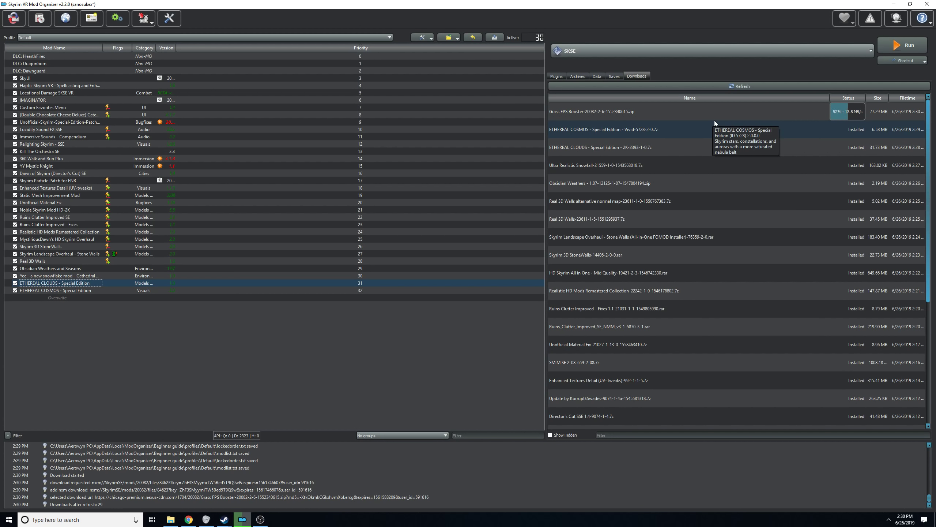
In Mod Organizer, install Grass FPS Booster with the Quality option, vanilla grass retexture set to Yes and no patches, and enable the mod.
{"action": "double_click", "coordinate": [603, 111]}
{"action": "left_click_drag", "start_coordinate": [517, 165], "coordinate": [454, 193]}
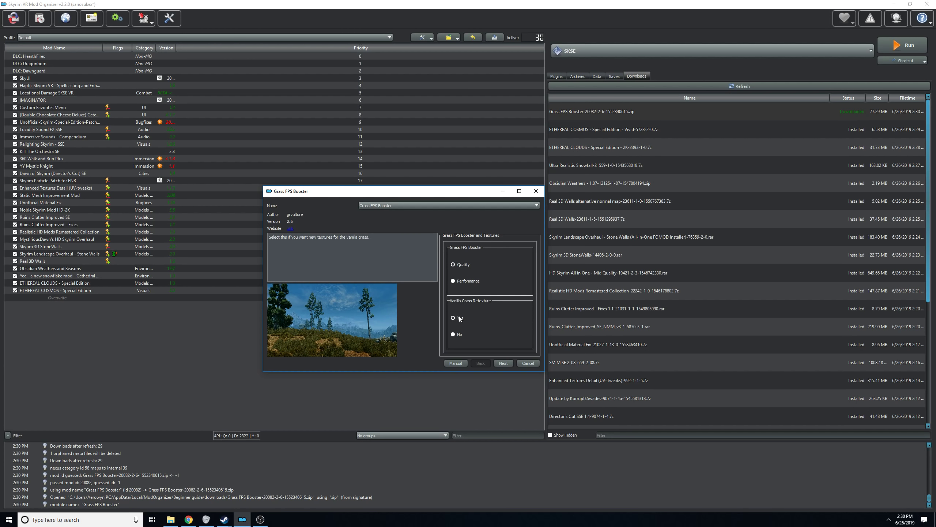
{"action": "left_click", "coordinate": [508, 364]}
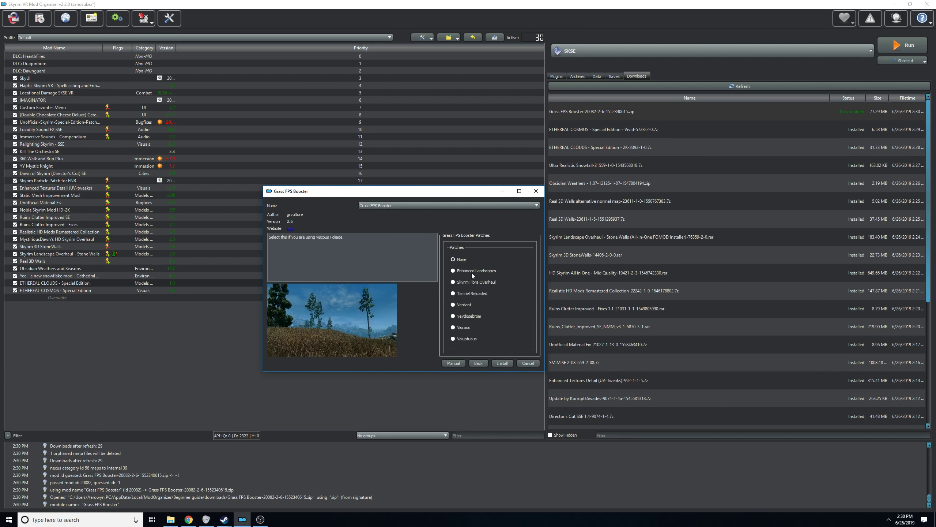
{"action": "left_click", "coordinate": [502, 363]}
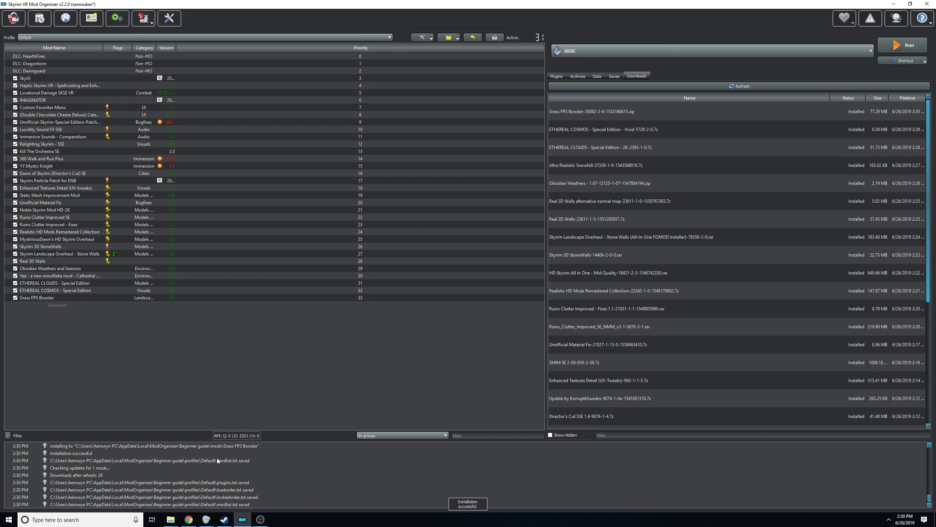
Switch to Chrome, search the mods for "cathedral wat", and open the Cathedral Water Overhaul page.
{"action": "left_click", "coordinate": [189, 519]}
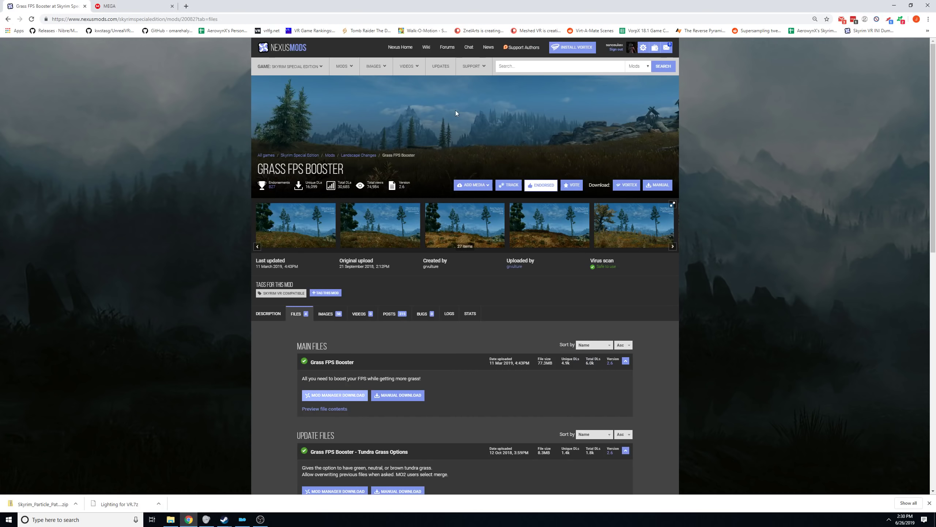
{"action": "left_click", "coordinate": [510, 67]}
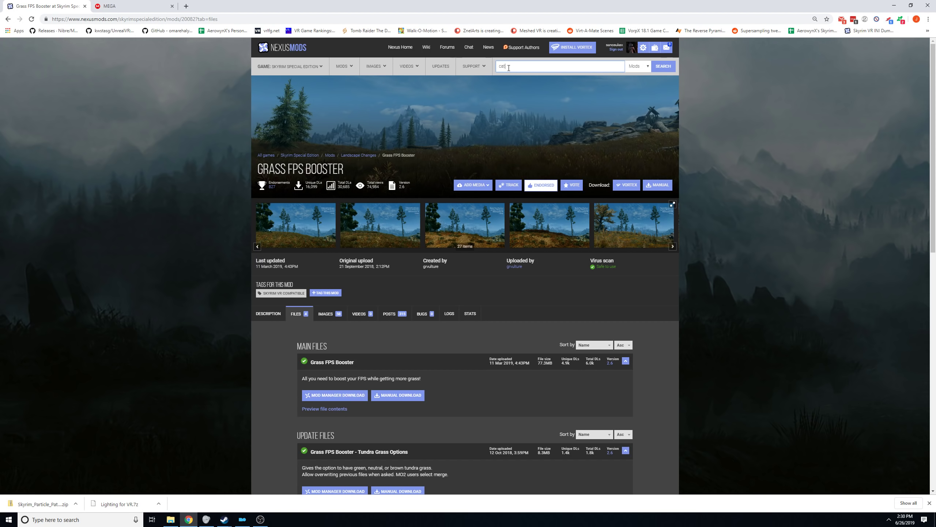
{"action": "type", "text": "cathedral wat"}
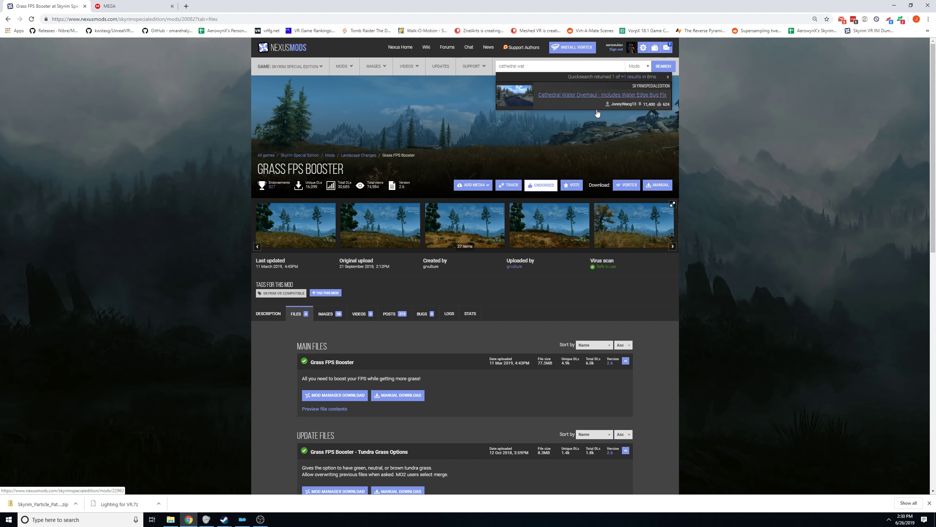
{"action": "left_click", "coordinate": [598, 113]}
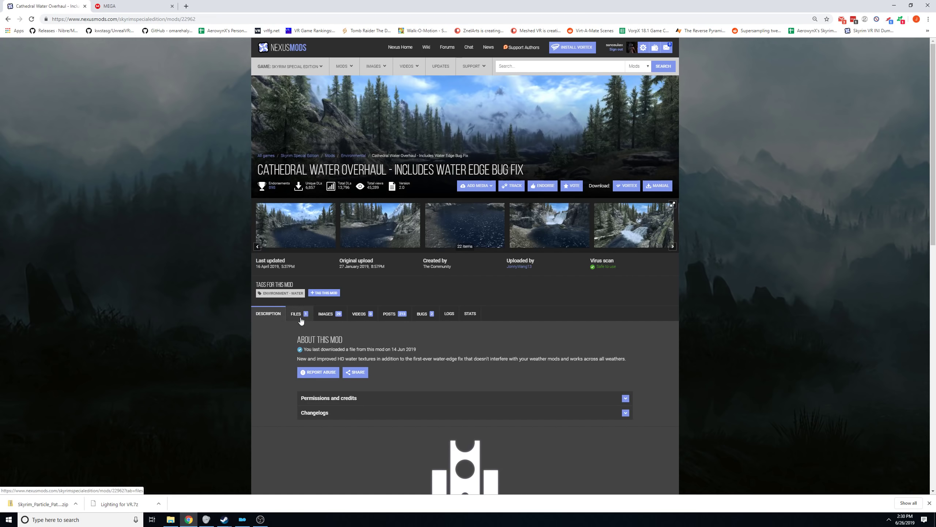
Download the Cathedral Water Overhaul - Deep Colors main file through the mod manager and view the mod's waterfall image.
{"action": "left_click", "coordinate": [299, 313]}
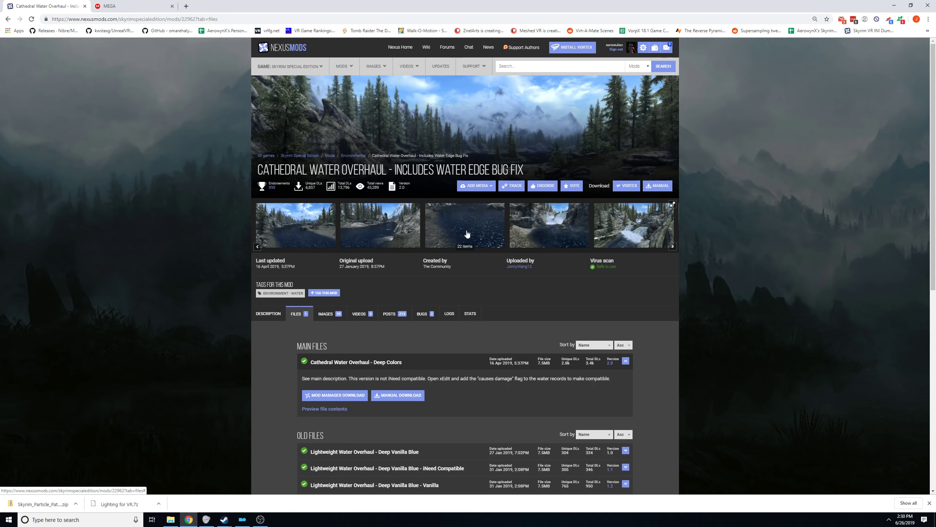
{"action": "left_click", "coordinate": [332, 398]}
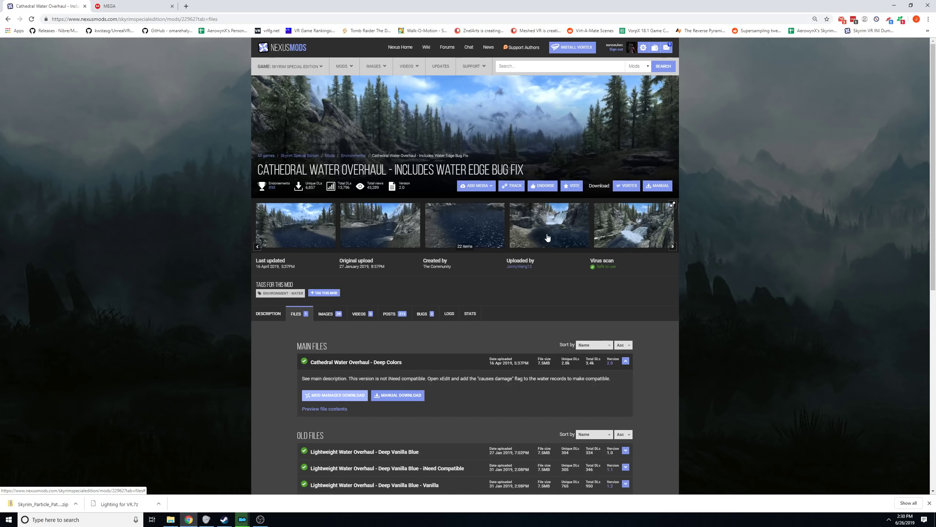
{"action": "left_click", "coordinate": [546, 238]}
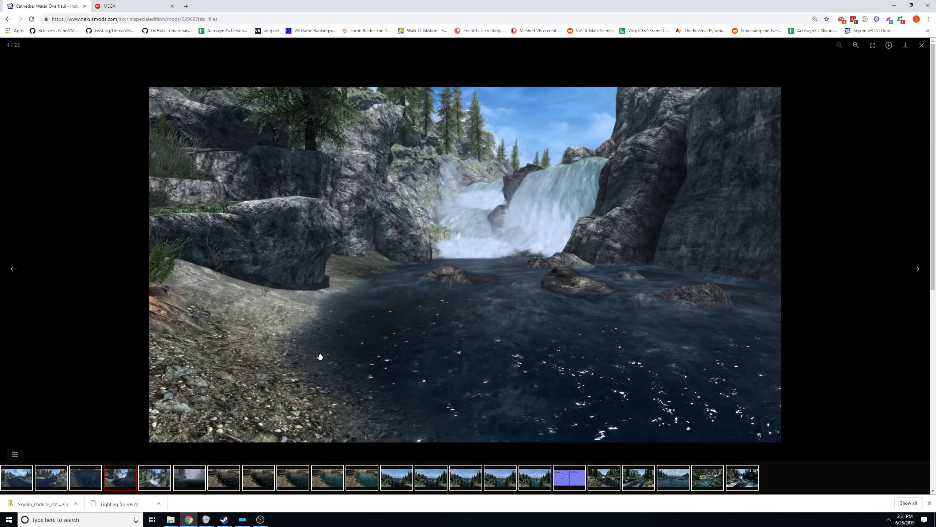
View the High Glacial Flour image, and in Mod Organizer install the Cathedral Water Overhaul download and enable the mod.
{"action": "left_click", "coordinate": [513, 479]}
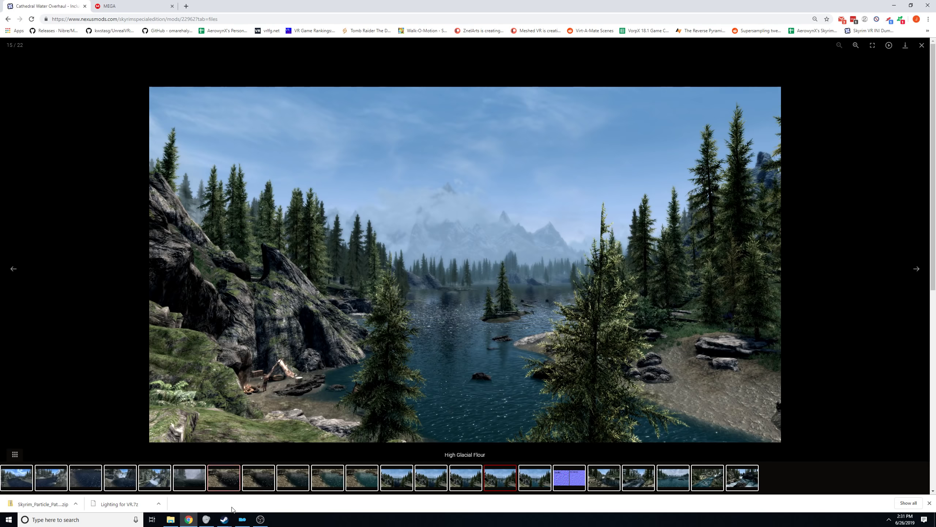
{"action": "left_click", "coordinate": [242, 519]}
{"action": "double_click", "coordinate": [598, 112]}
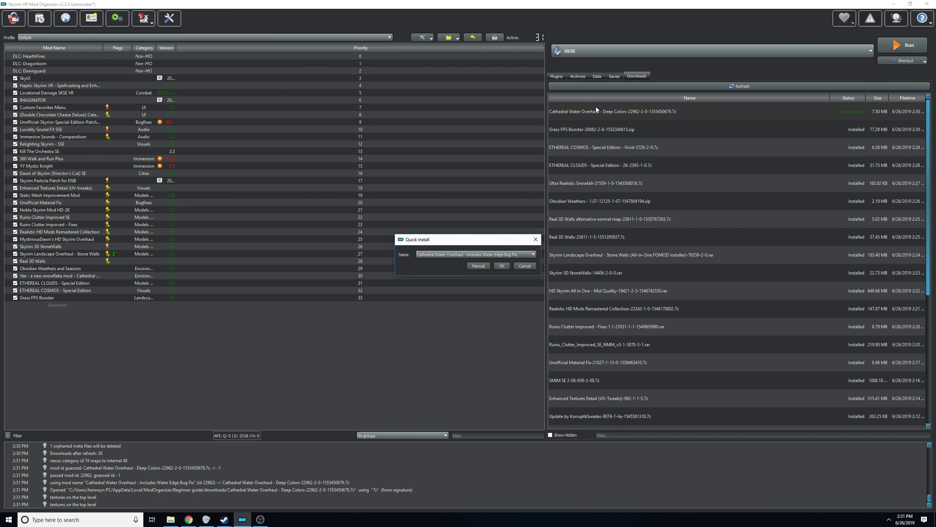
{"action": "left_click", "coordinate": [502, 267]}
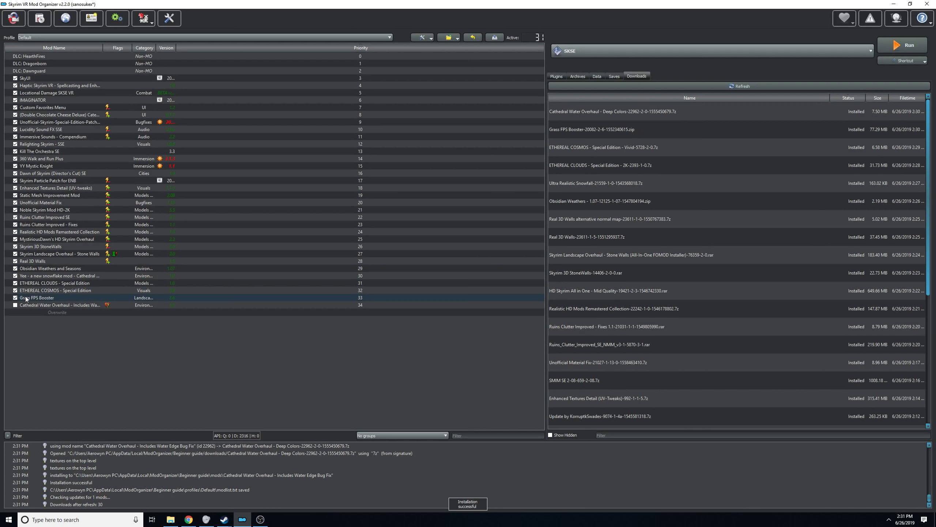
{"action": "left_click", "coordinate": [15, 305]}
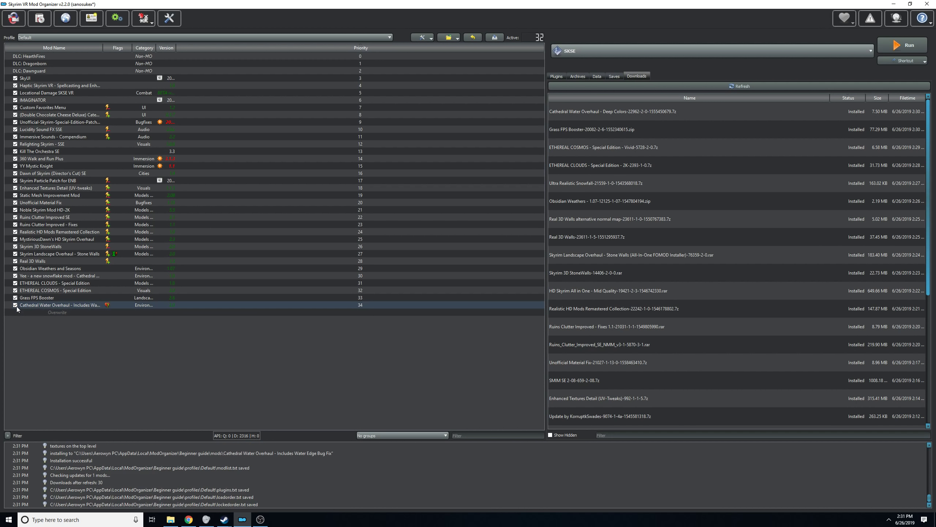
Switch to Chrome, search the mods for "enhanced", and open the Enhanced Vanilla Trees SSE page.
{"action": "left_click", "coordinate": [188, 519]}
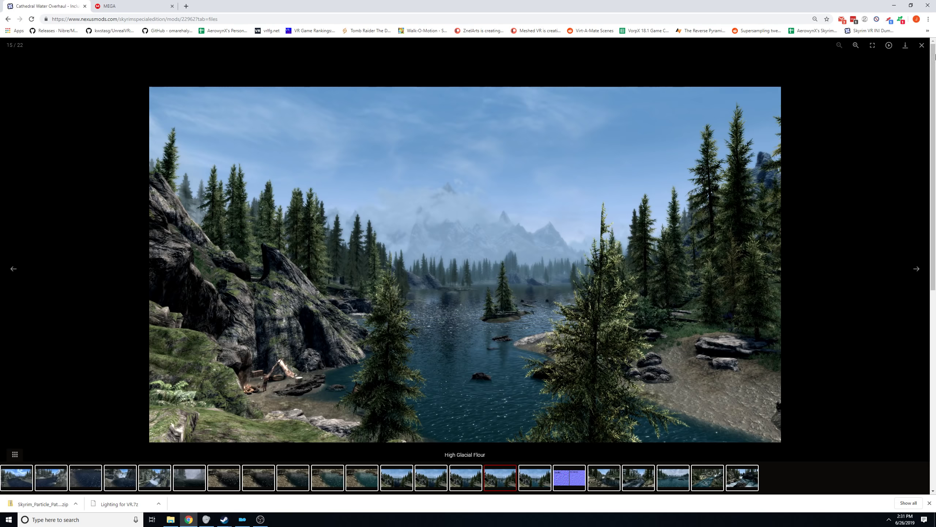
{"action": "left_click", "coordinate": [922, 44]}
{"action": "left_click", "coordinate": [548, 65]}
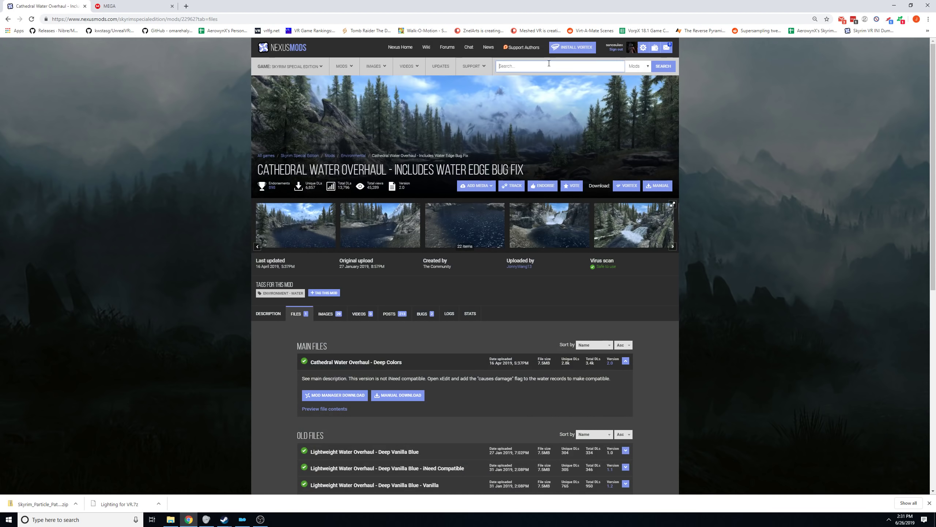
{"action": "type", "text": "enhanced"}
{"action": "left_click", "coordinate": [558, 97]}
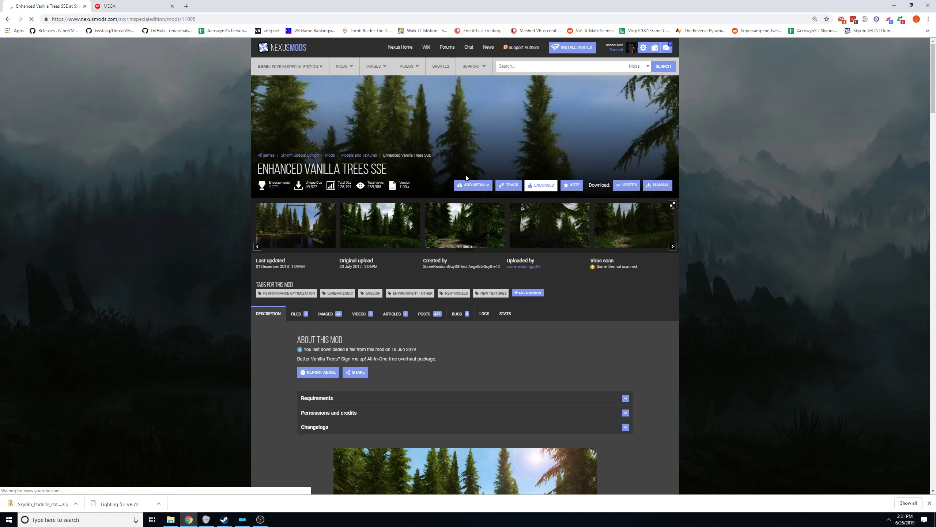
Download the Enhanced Vanilla Trees - Release Candidate 4 miscellaneous file through the mod manager.
{"action": "scroll", "coordinate": [417, 167], "scroll_direction": "down", "scroll_amount": 5}
{"action": "left_click", "coordinate": [297, 131]}
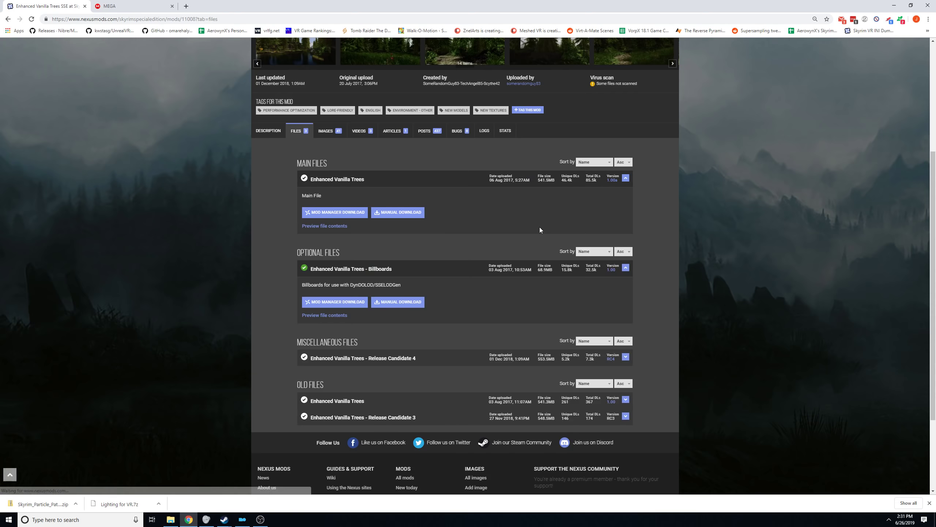
{"action": "scroll", "coordinate": [549, 232], "scroll_direction": "down", "scroll_amount": 3}
{"action": "left_click", "coordinate": [368, 249]}
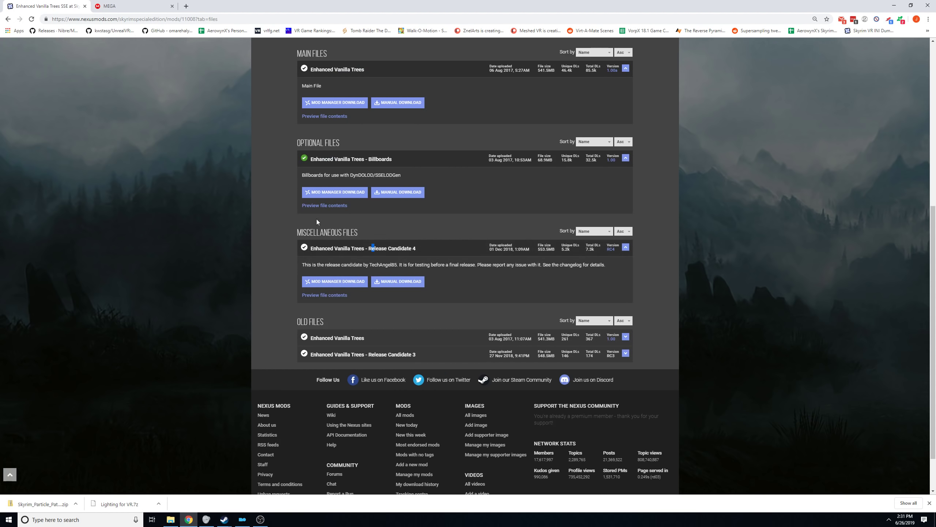
{"action": "left_click", "coordinate": [334, 281]}
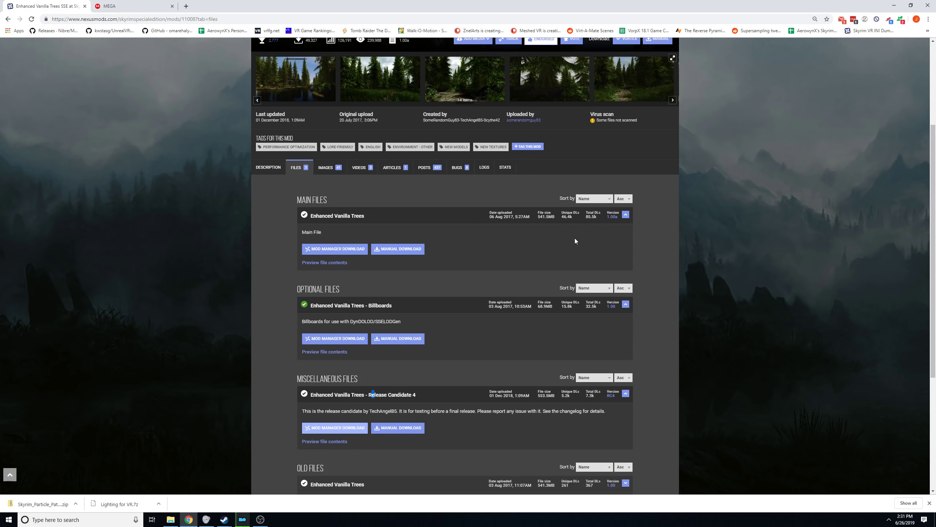
{"action": "scroll", "coordinate": [332, 300], "scroll_direction": "down", "scroll_amount": 4}
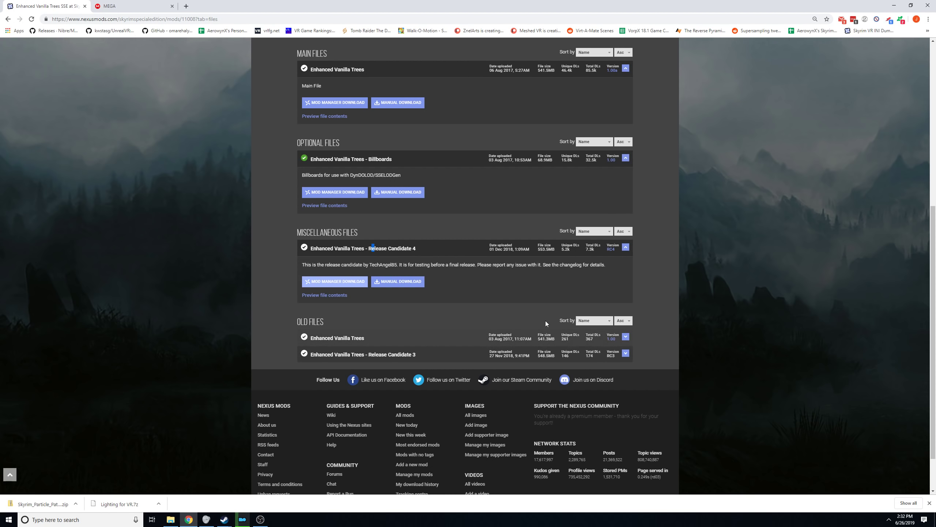
{"action": "scroll", "coordinate": [527, 295], "scroll_direction": "up", "scroll_amount": 3}
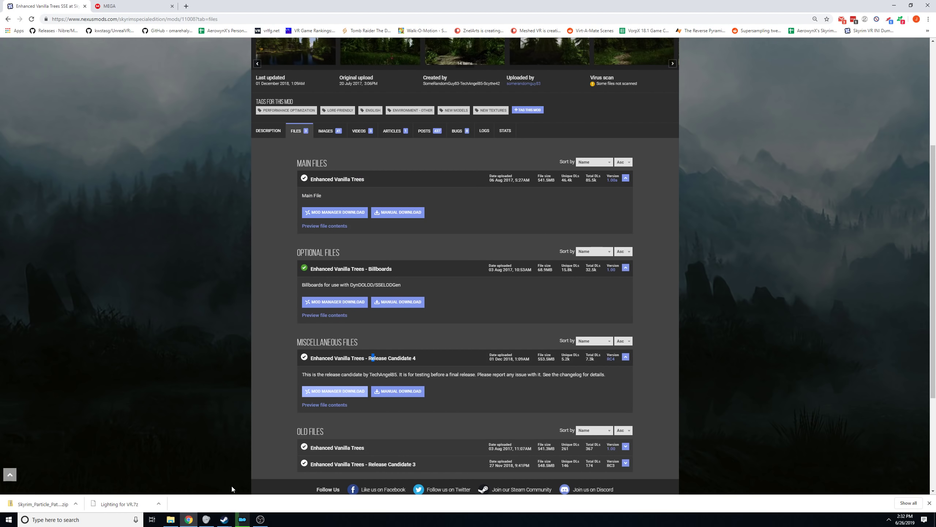
{"action": "left_click", "coordinate": [332, 390]}
{"action": "scroll", "coordinate": [719, 260], "scroll_direction": "up", "scroll_amount": 5}
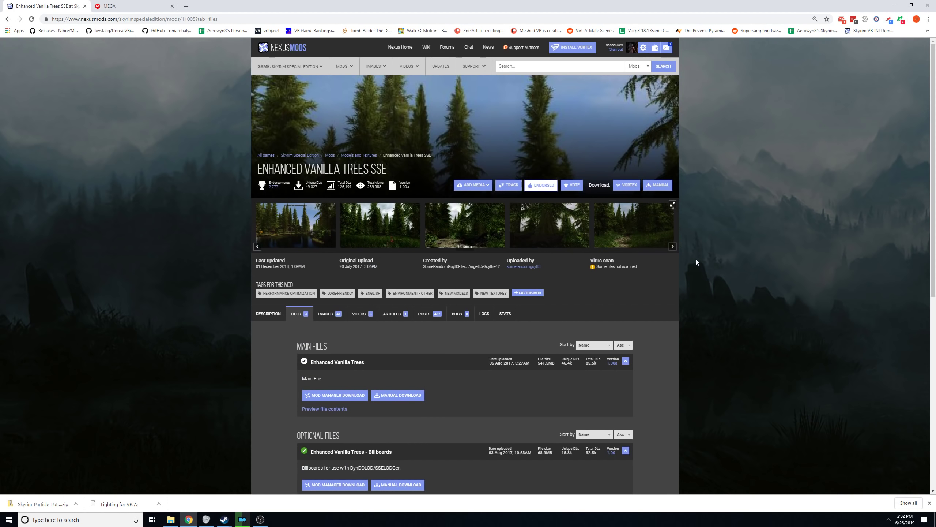
Search the mods for "3d plants" and open the Skyrim 3D Trees and Plants page.
{"action": "left_click", "coordinate": [554, 65]}
{"action": "type", "text": "3d plants"}
{"action": "left_click", "coordinate": [578, 96]}
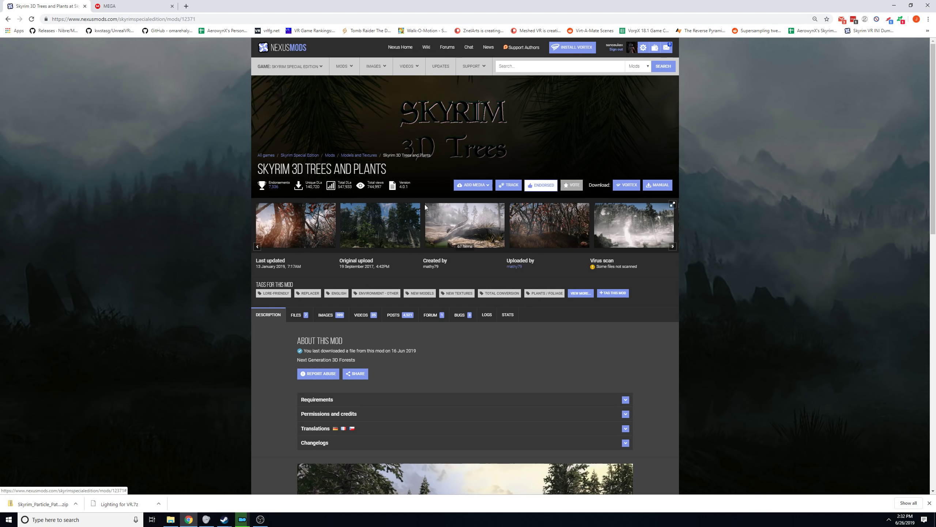
View the second and fifth gallery images of Skyrim 3D Trees and Plants.
{"action": "left_click", "coordinate": [393, 229]}
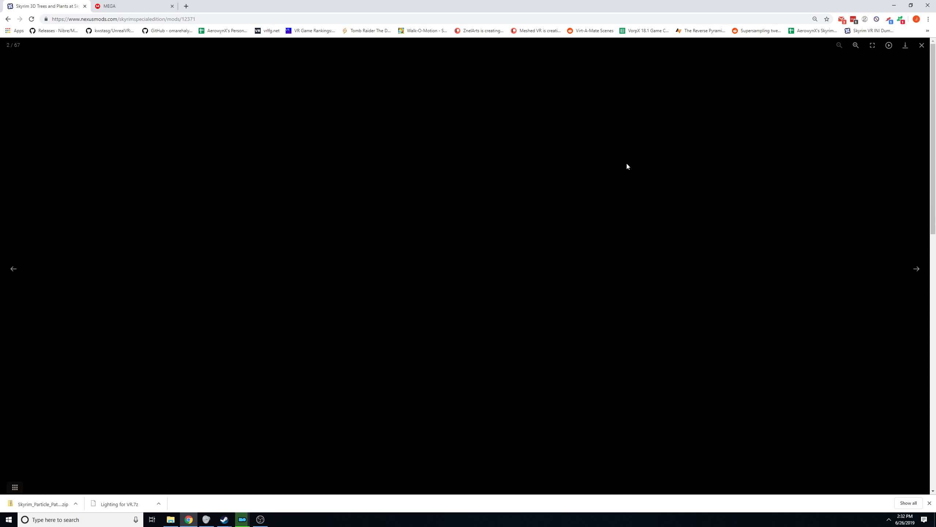
{"action": "left_click", "coordinate": [922, 45]}
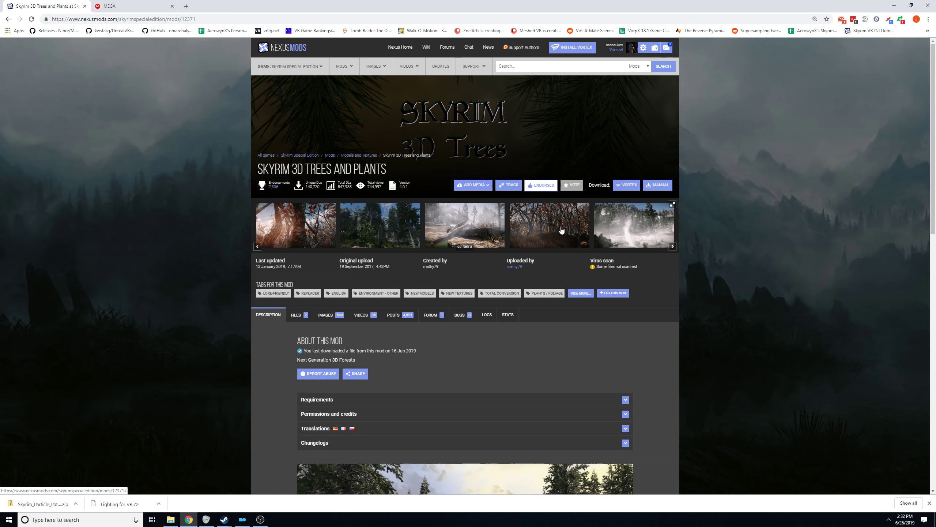
{"action": "left_click", "coordinate": [645, 222]}
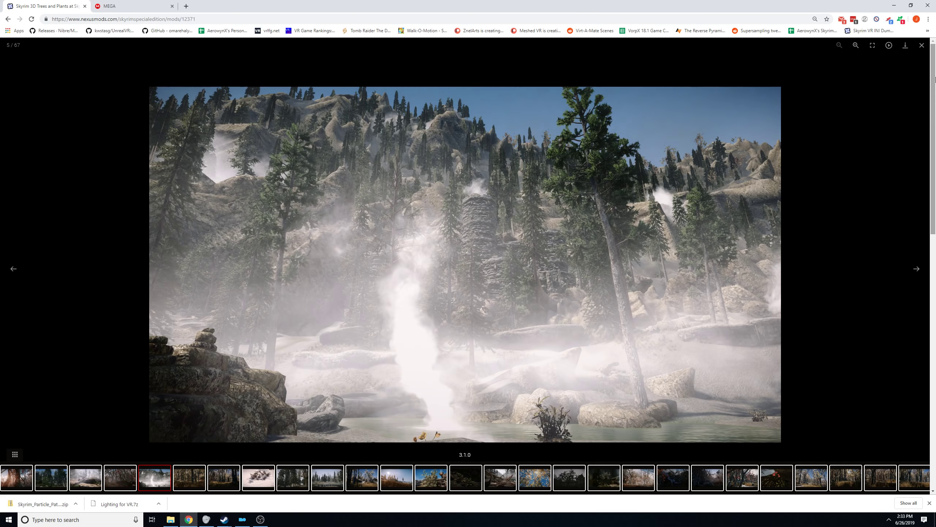
{"action": "left_click", "coordinate": [922, 45]}
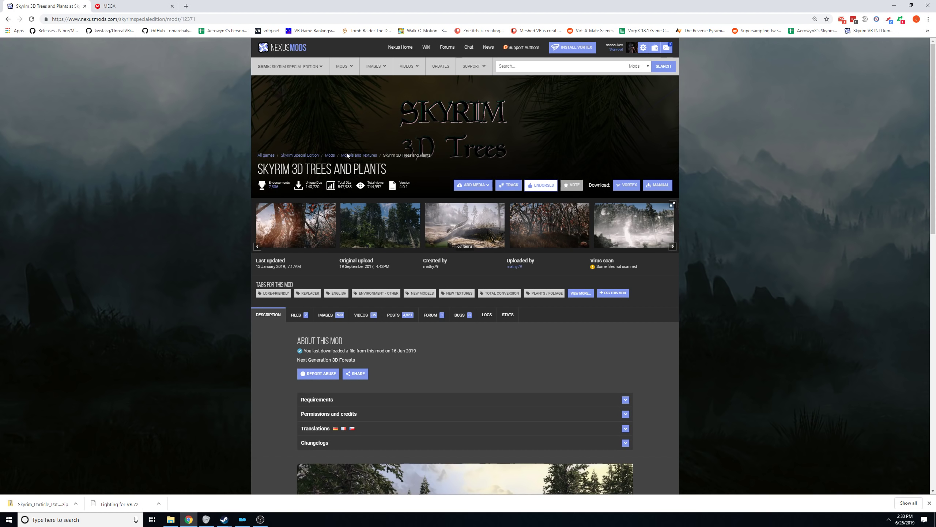
Download the standalone Skyrim 3D Plants 3.4.1 file and the Patch A - Static Planters file through the mod manager.
{"action": "left_click", "coordinate": [302, 316]}
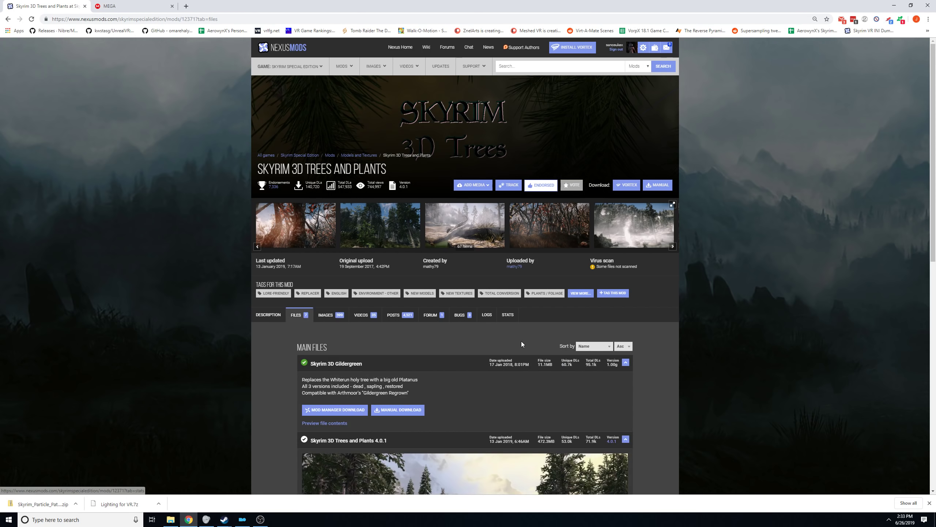
{"action": "scroll", "coordinate": [521, 342], "scroll_direction": "down", "scroll_amount": 2}
{"action": "scroll", "coordinate": [519, 342], "scroll_direction": "down", "scroll_amount": 5}
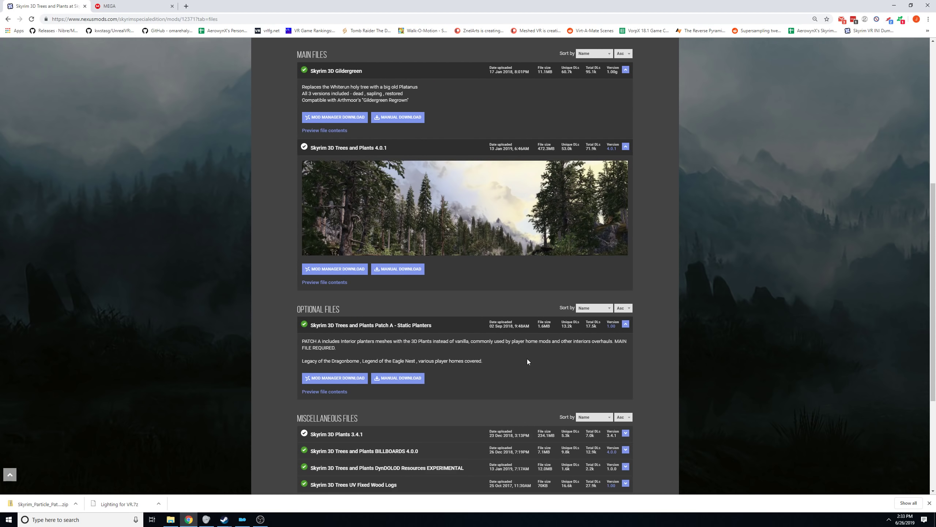
{"action": "scroll", "coordinate": [357, 398], "scroll_direction": "down", "scroll_amount": 3}
{"action": "left_click", "coordinate": [351, 324]}
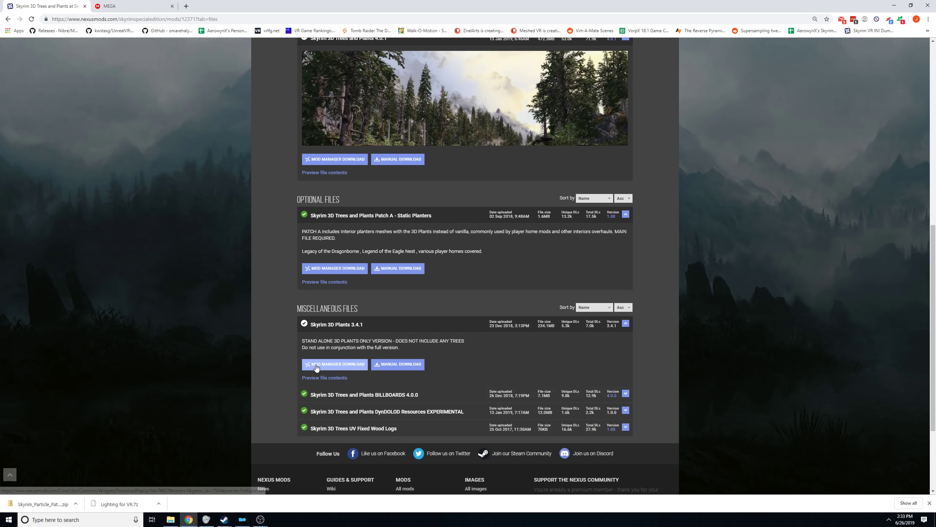
{"action": "left_click", "coordinate": [343, 364]}
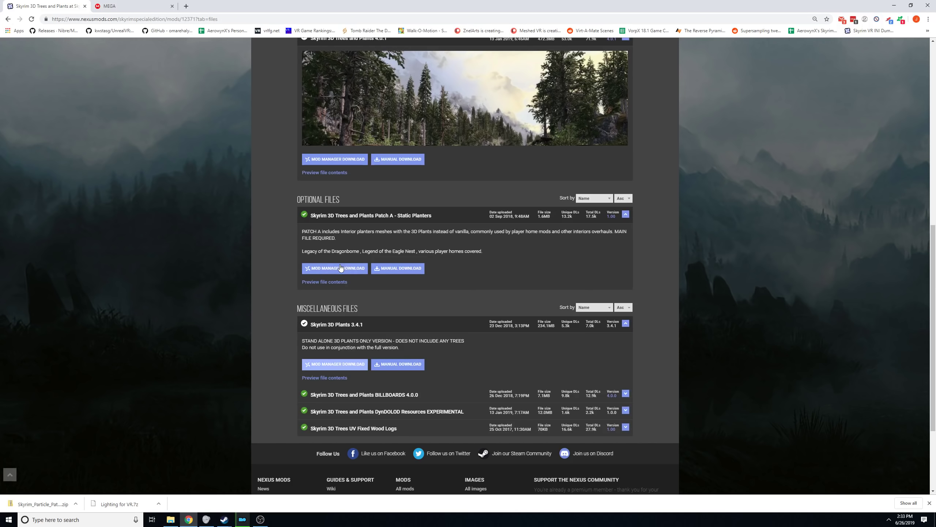
{"action": "left_click", "coordinate": [336, 269]}
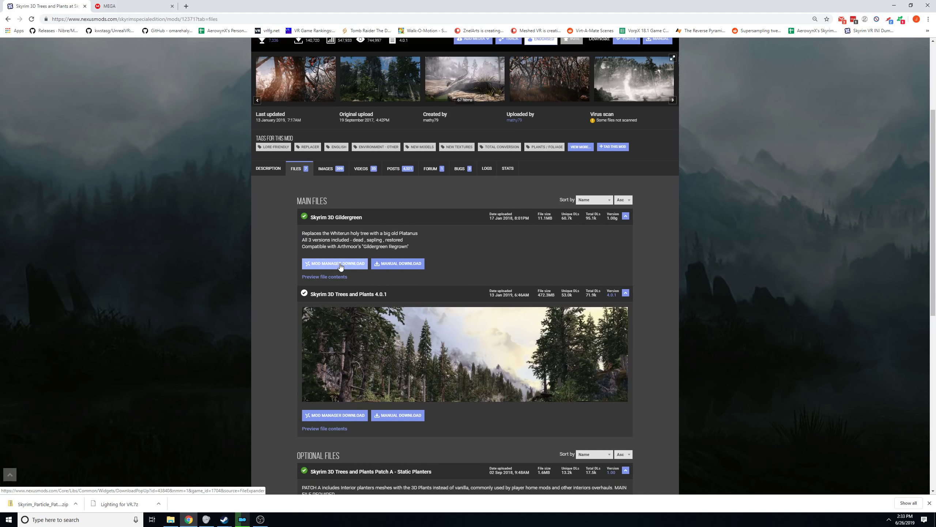
Try to download the Skyrim 3D Gildergreen main file through the mod manager and dismiss Mod Organizer's error dialog.
{"action": "left_click", "coordinate": [337, 266]}
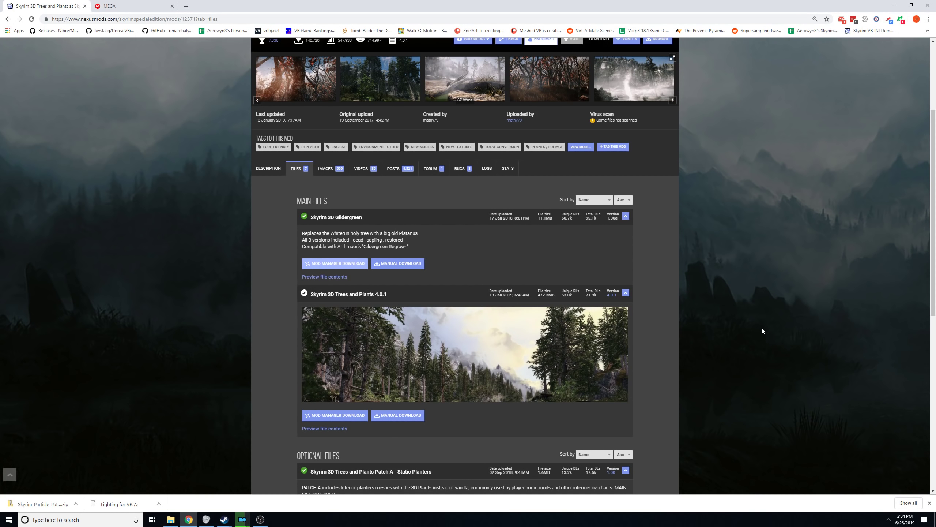
{"action": "scroll", "coordinate": [762, 326], "scroll_direction": "down", "scroll_amount": 3}
{"action": "mouse_move", "coordinate": [242, 519]}
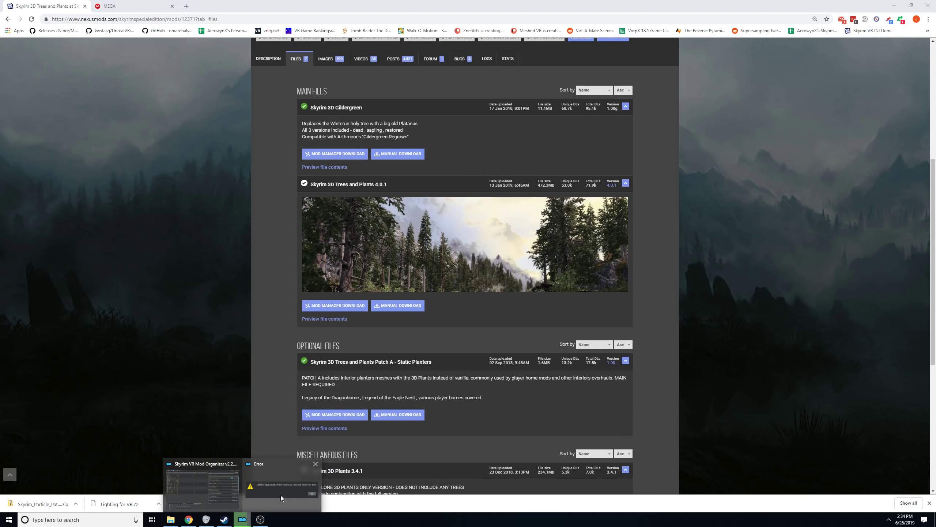
{"action": "left_click", "coordinate": [283, 499]}
{"action": "left_click", "coordinate": [531, 267]}
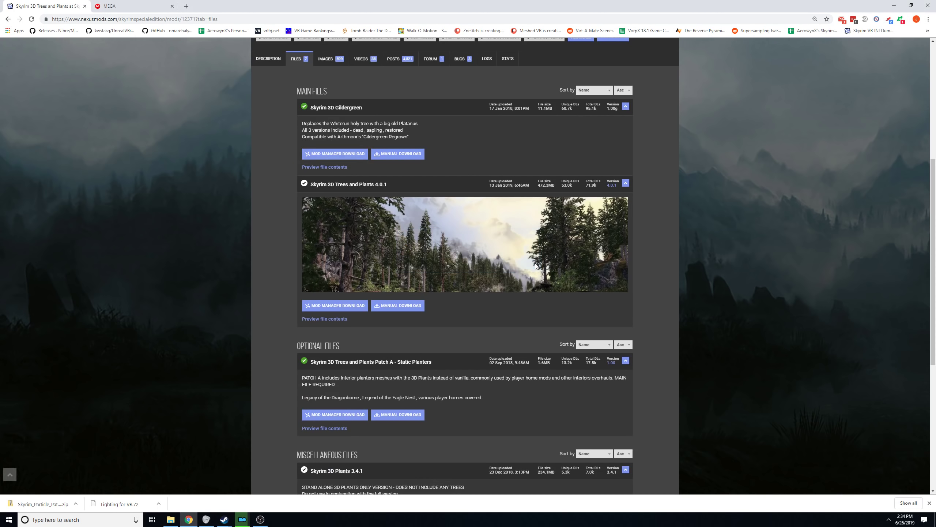
Check the download list in Mod Organizer, and in Chrome download Skyrim 3D Gildergreen through the mod manager.
{"action": "left_click", "coordinate": [247, 516]}
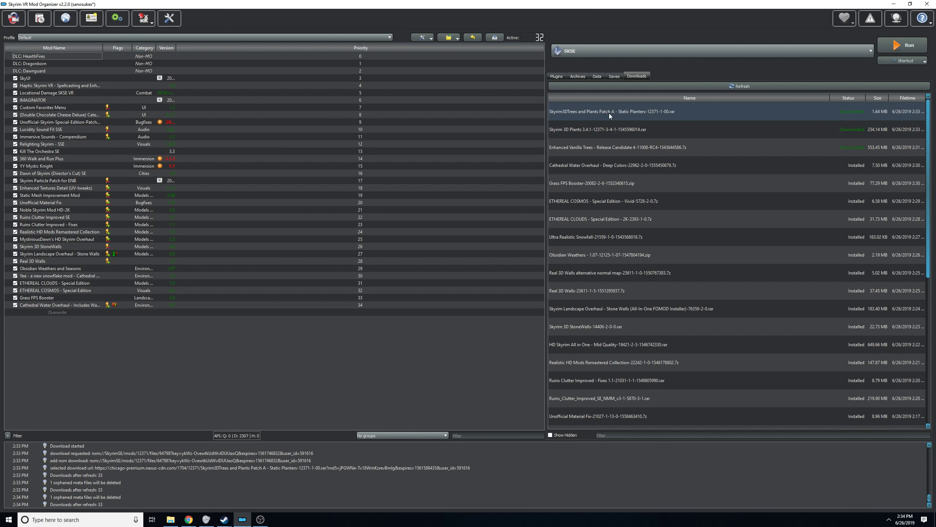
{"action": "left_click", "coordinate": [189, 520]}
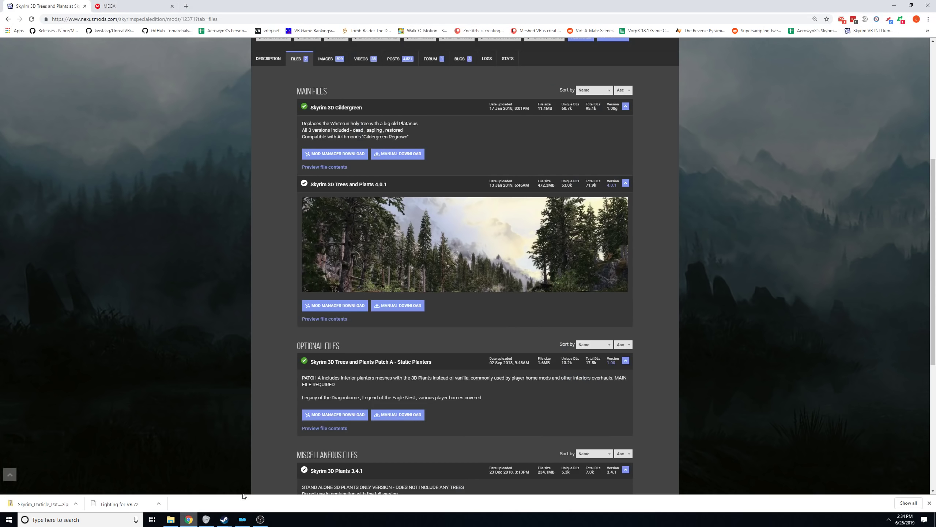
{"action": "left_click", "coordinate": [338, 153]}
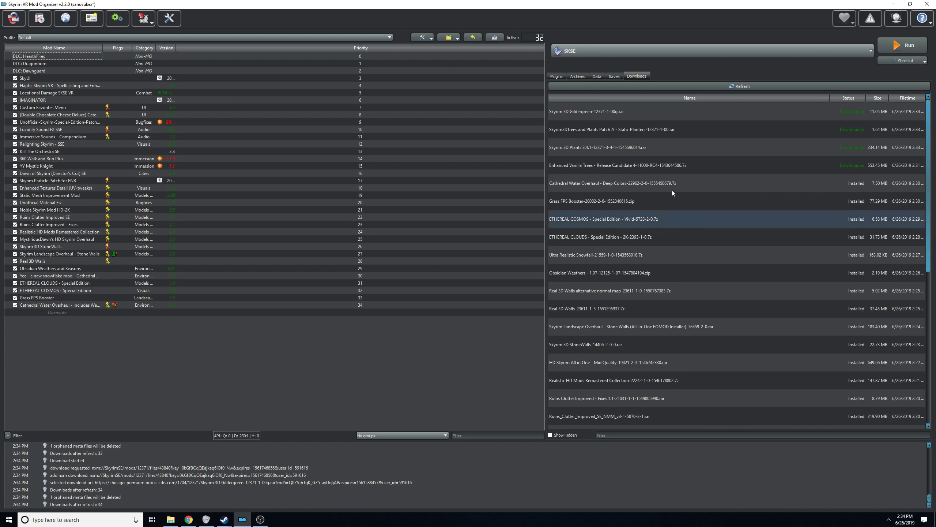
Start installing Enhanced Vanilla Trees with the Post Processing core, Custom Trees (large) meshes, and the Enhanced Tree Clutter and Realistic Aspen Trees addons.
{"action": "double_click", "coordinate": [629, 168]}
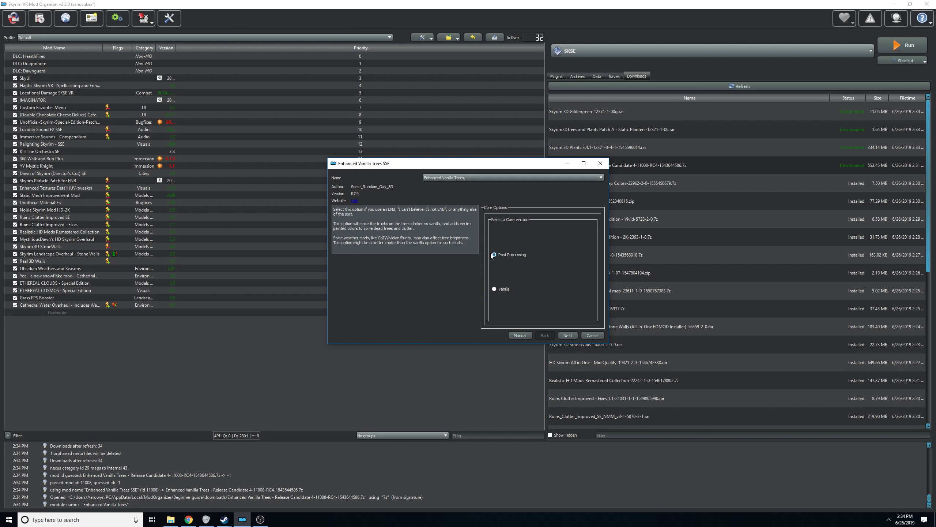
{"action": "left_click", "coordinate": [573, 336]}
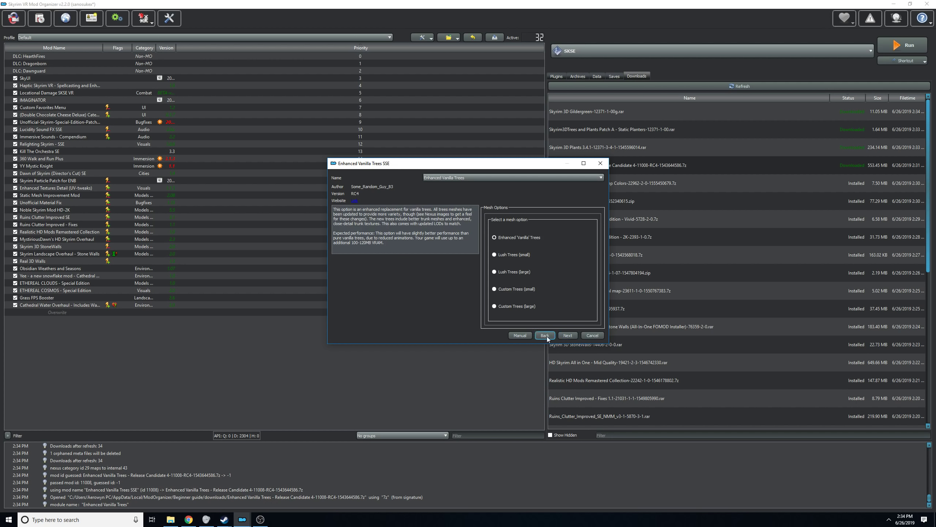
{"action": "left_click", "coordinate": [504, 291]}
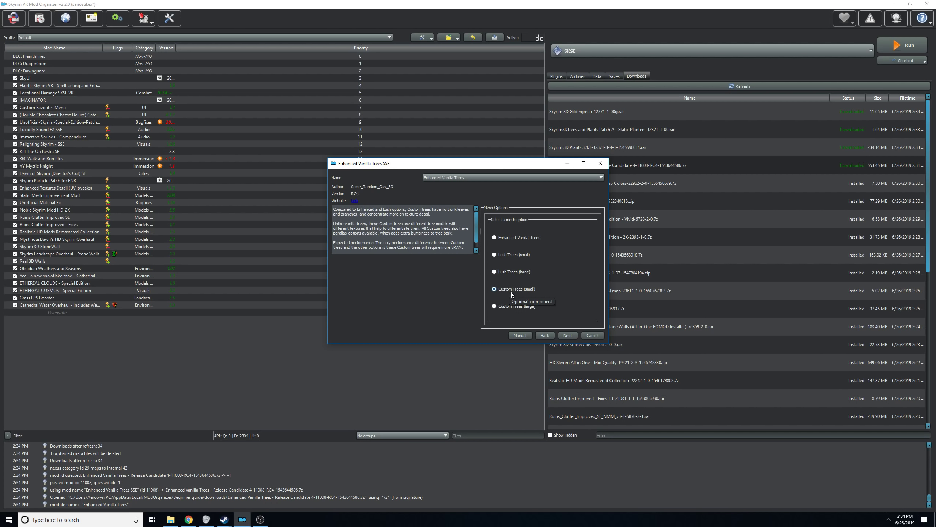
{"action": "left_click", "coordinate": [509, 308]}
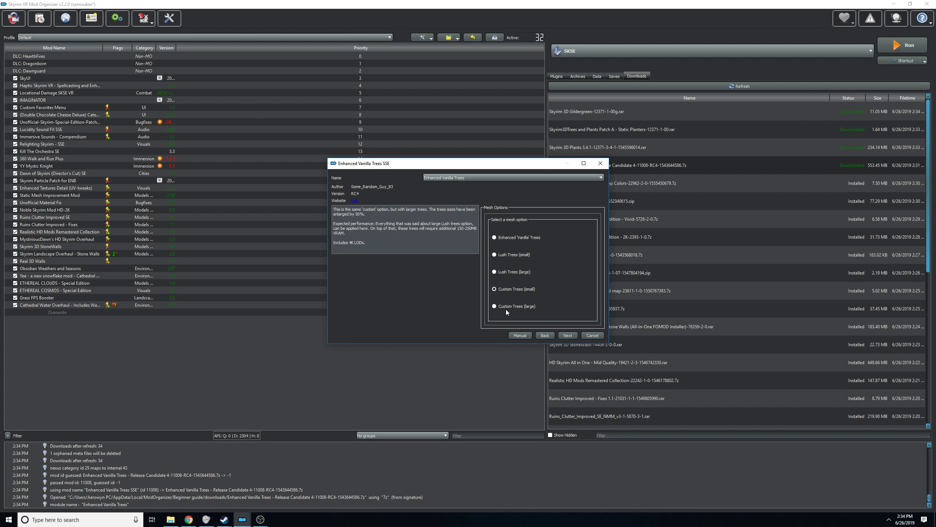
{"action": "left_click", "coordinate": [572, 335]}
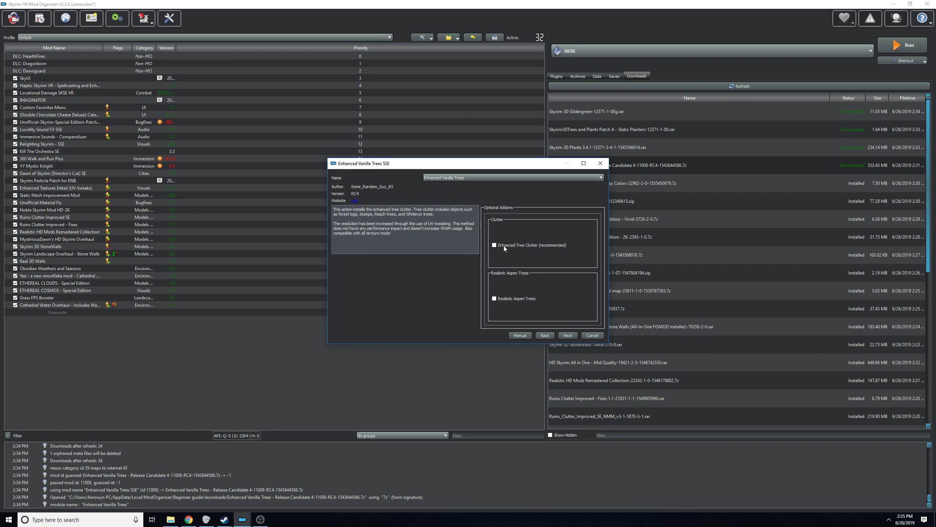
{"action": "left_click", "coordinate": [513, 298]}
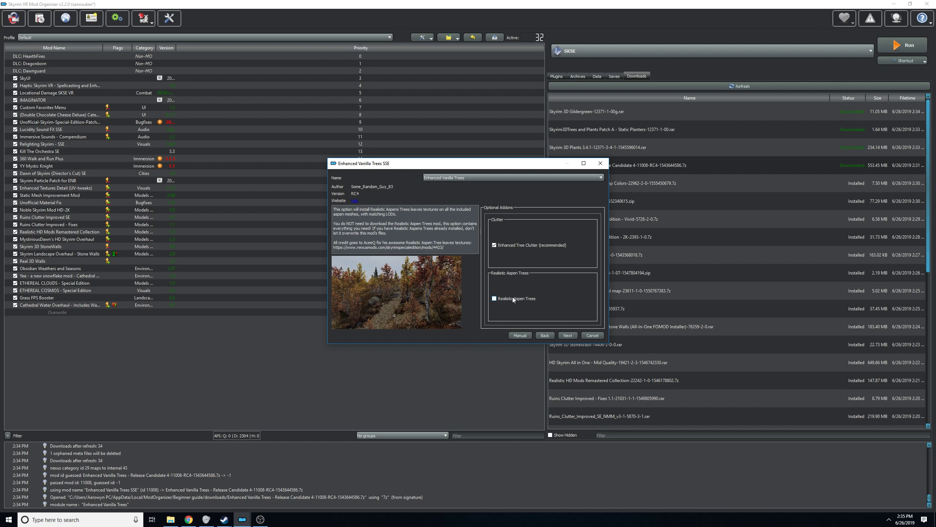
{"action": "left_click", "coordinate": [570, 335]}
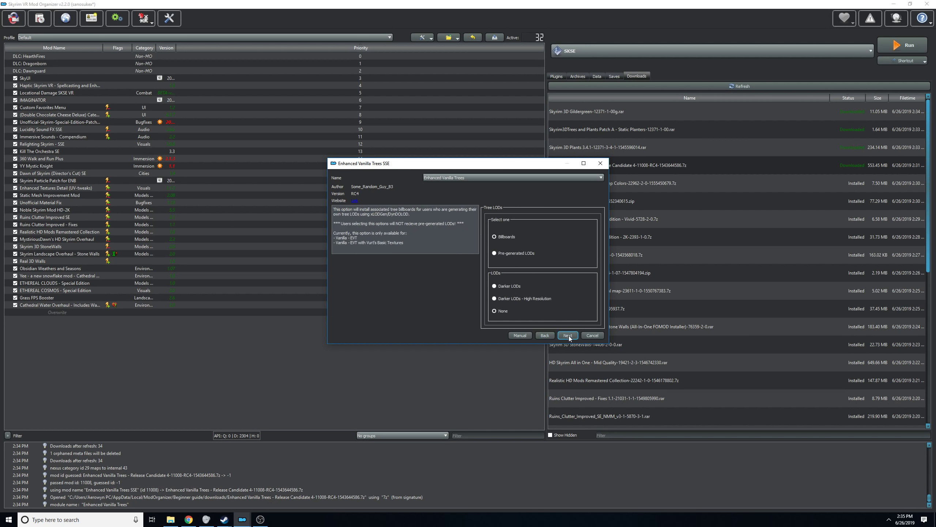
Finish installing Enhanced Vanilla Trees with Pre-generated LODs, Darker LODs, Yurl's Branch Textures - Version 4 and Yurl's Snowy Pine Trees, and enable the mod.
{"action": "left_click", "coordinate": [512, 253]}
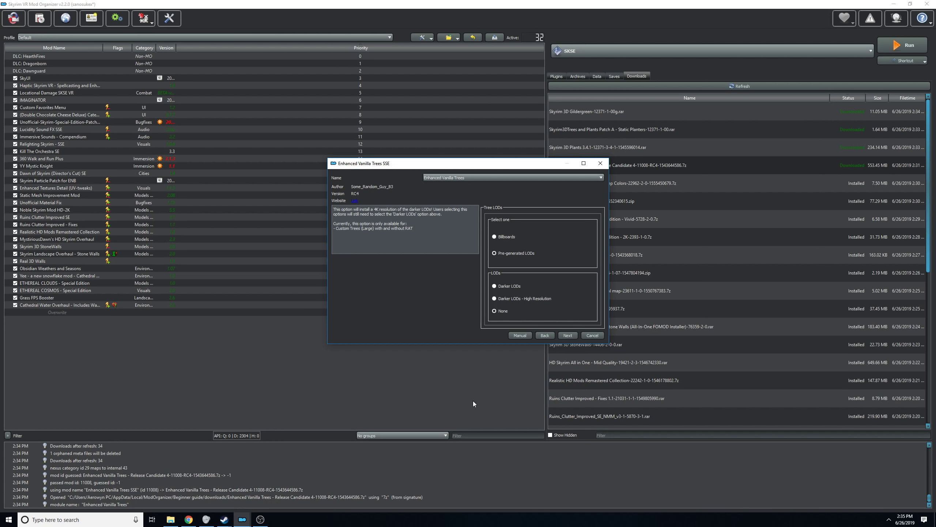
{"action": "left_click", "coordinate": [515, 287]}
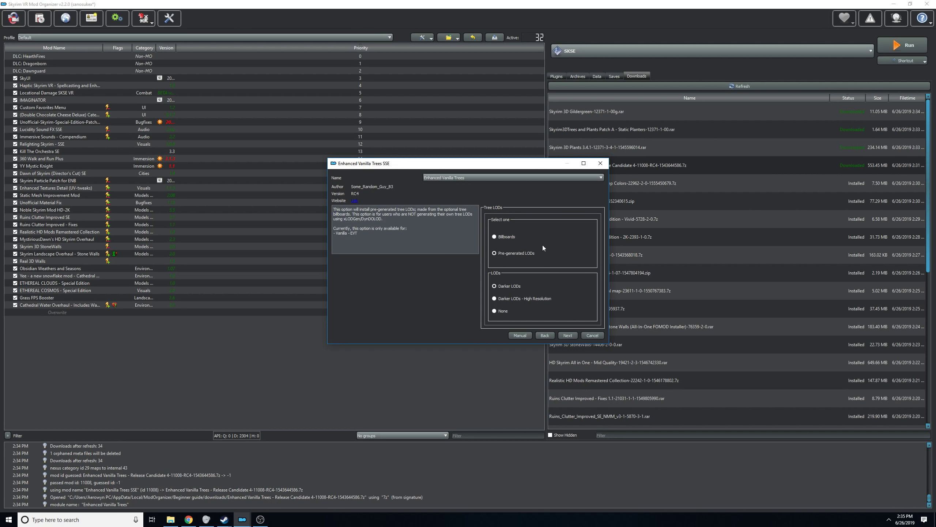
{"action": "left_click", "coordinate": [571, 335]}
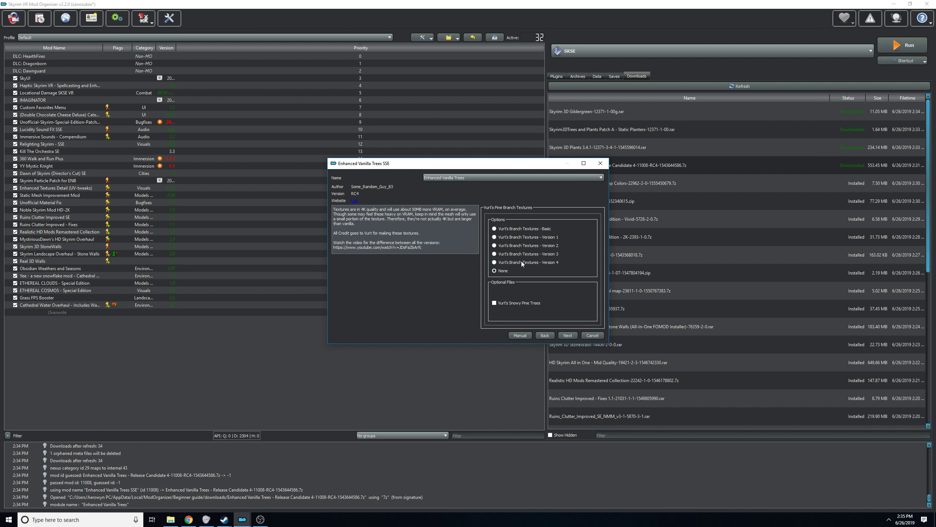
{"action": "left_click_drag", "start_coordinate": [429, 250], "coordinate": [333, 248]}
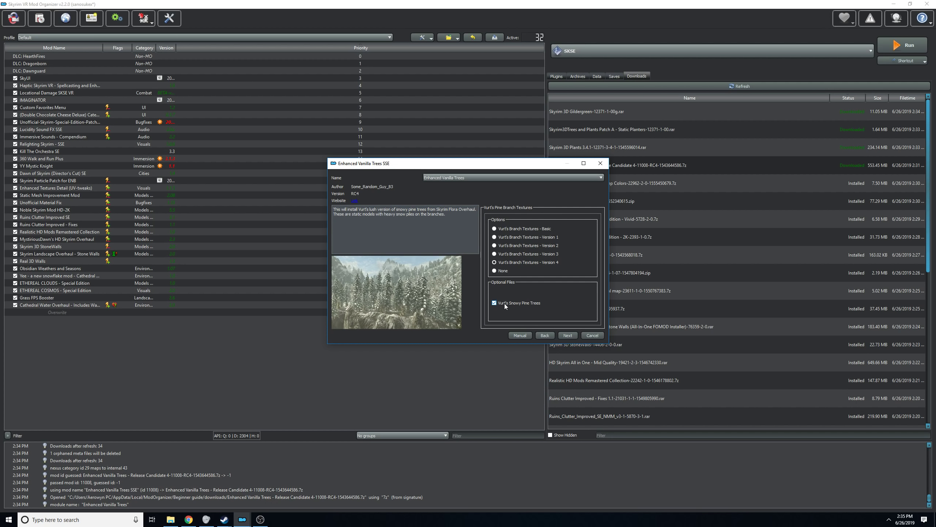
{"action": "left_click", "coordinate": [570, 335]}
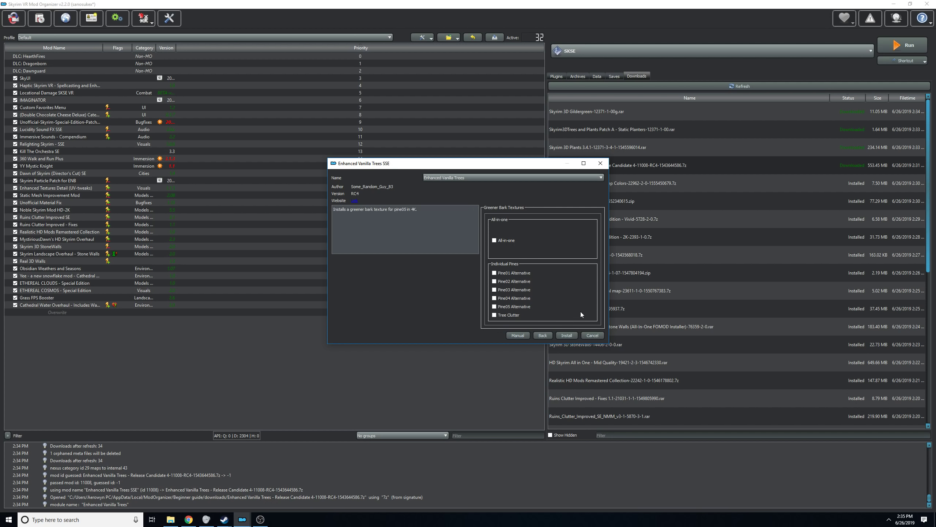
{"action": "left_click", "coordinate": [567, 334]}
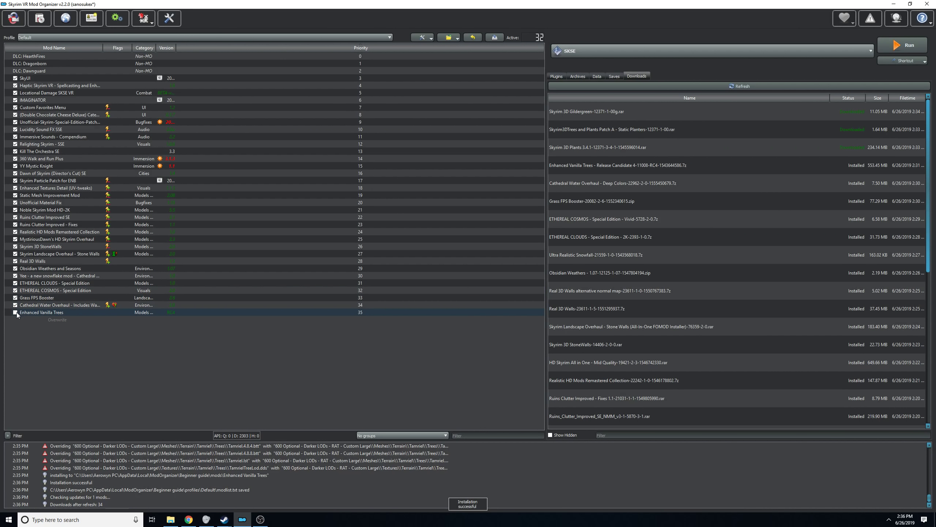
{"action": "left_click", "coordinate": [15, 312]}
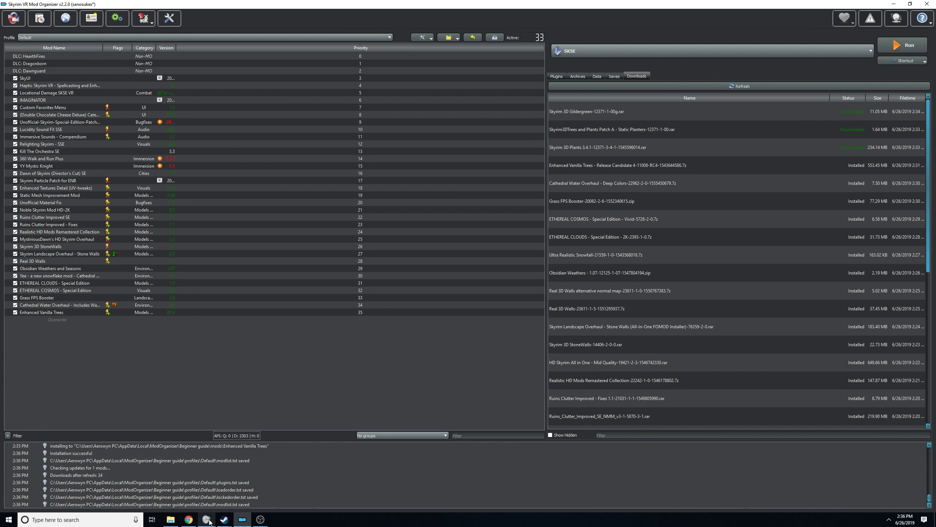
Install the Skyrim 3D Plants 3.4.1 archive as Skyrim 3D Trees and Plants and enable it.
{"action": "mouse_move", "coordinate": [189, 519]}
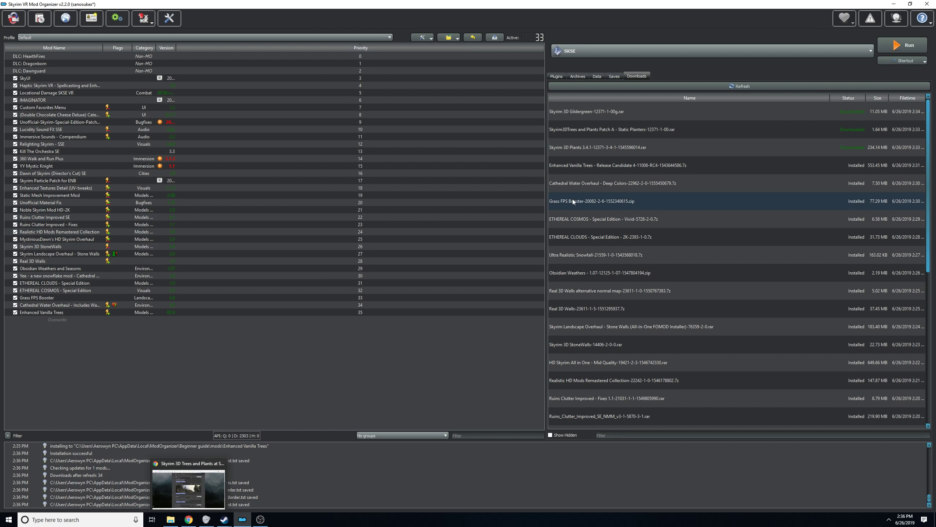
{"action": "double_click", "coordinate": [572, 149]}
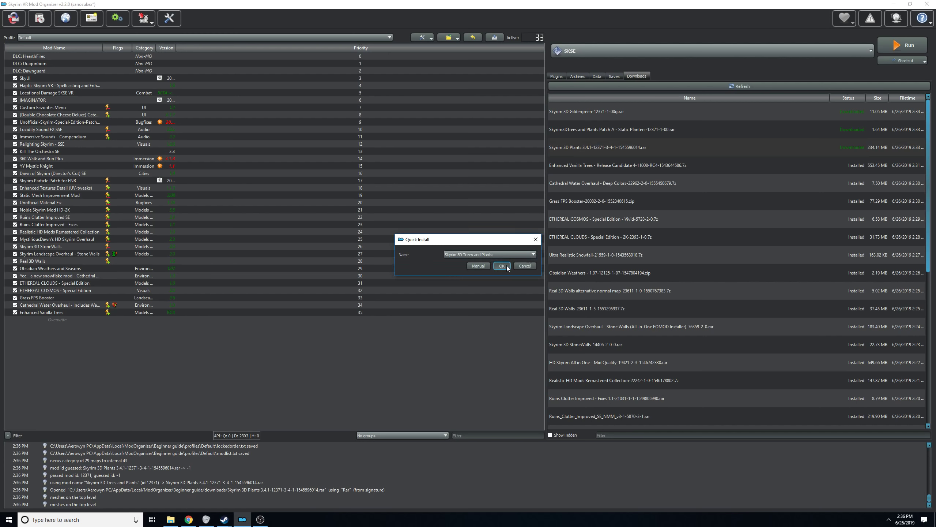
{"action": "left_click", "coordinate": [506, 265]}
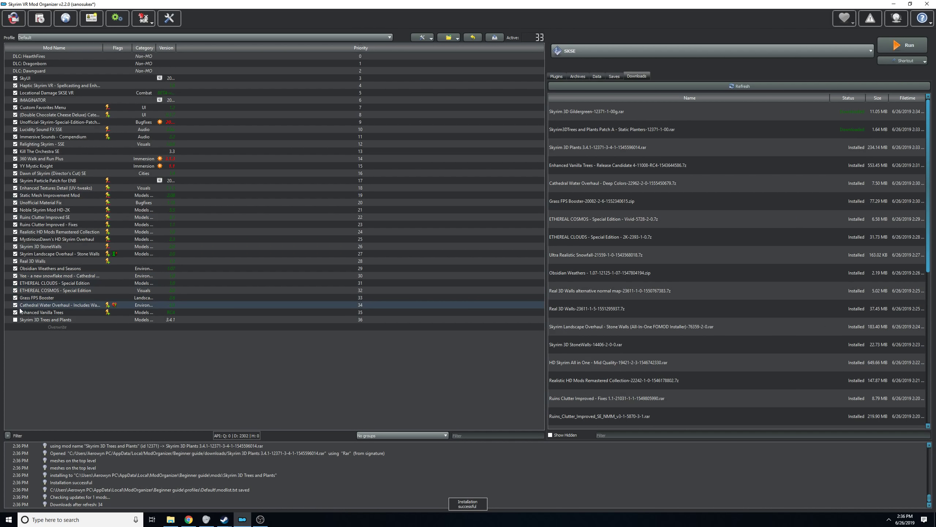
{"action": "left_click", "coordinate": [15, 319]}
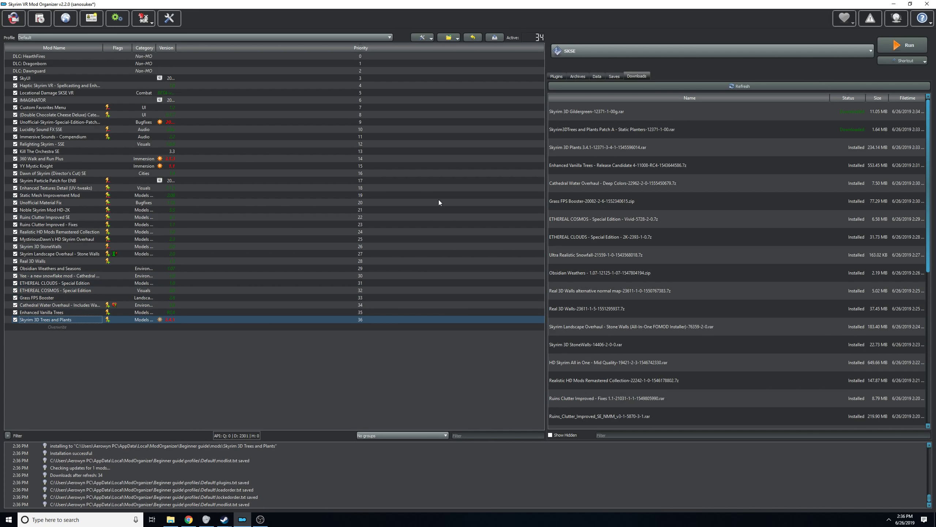
Install the Patch A - Static Planters and Skyrim 3D Gildergreen archives, merging both into the existing Skyrim 3D Trees and Plants mod.
{"action": "double_click", "coordinate": [578, 131]}
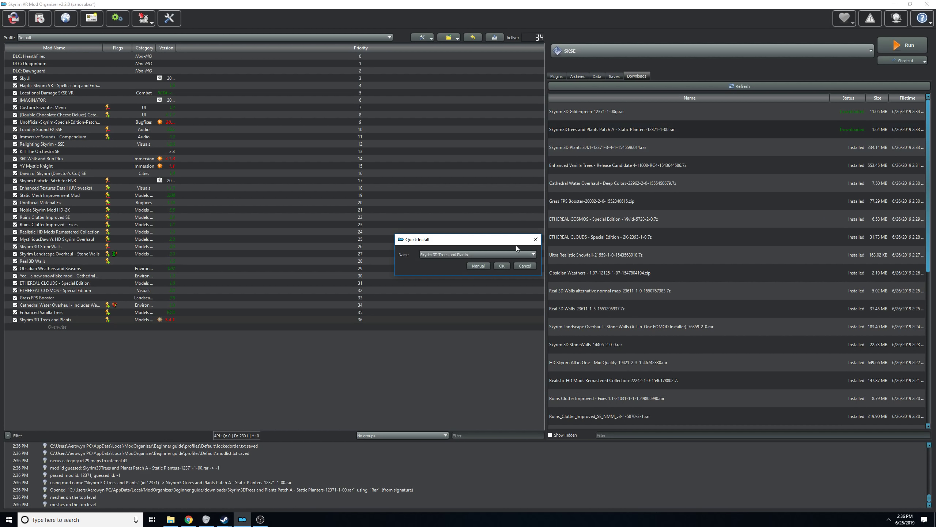
{"action": "left_click", "coordinate": [502, 266]}
{"action": "left_click", "coordinate": [444, 275]}
{"action": "double_click", "coordinate": [594, 112]}
{"action": "left_click", "coordinate": [500, 265]}
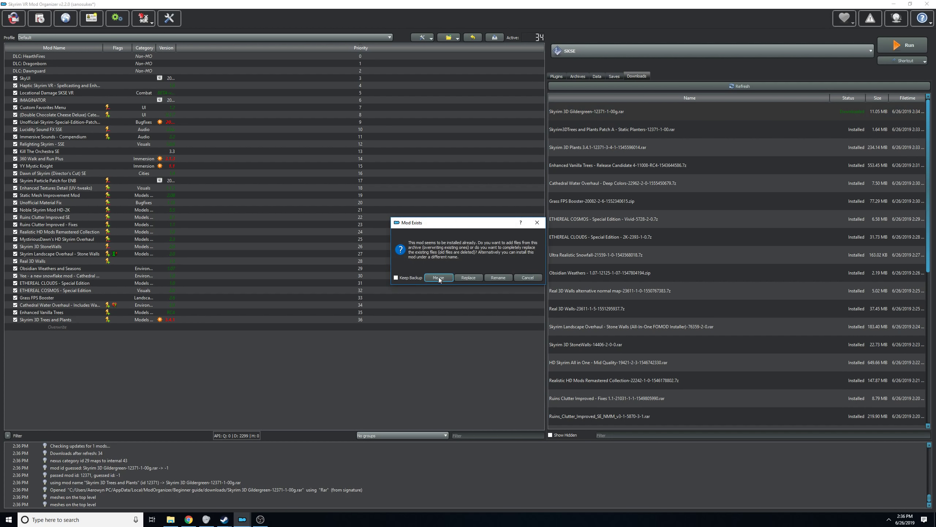
{"action": "left_click", "coordinate": [437, 276]}
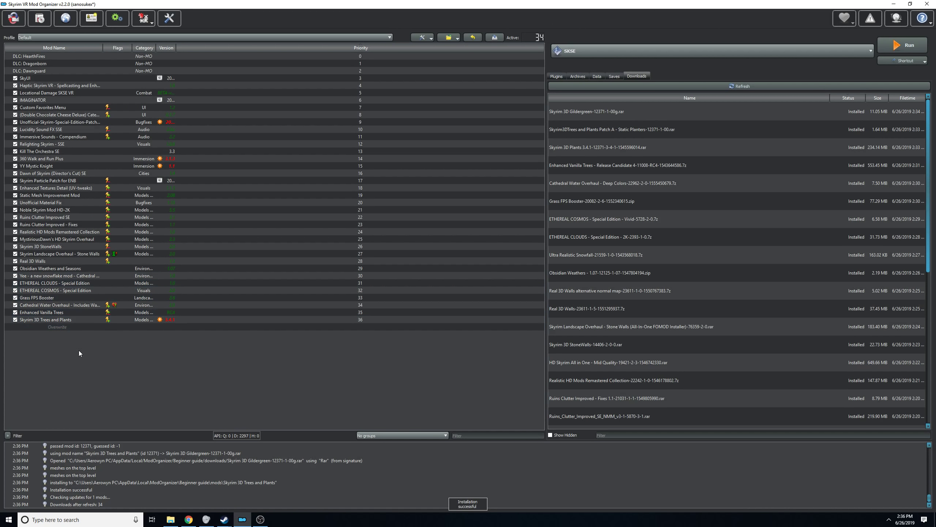
In Chrome, search Nexus Mods for "remove useless" and download Remove Useless Plants through the mod manager.
{"action": "left_click", "coordinate": [188, 519]}
{"action": "scroll", "coordinate": [425, 123], "scroll_direction": "up", "scroll_amount": 6}
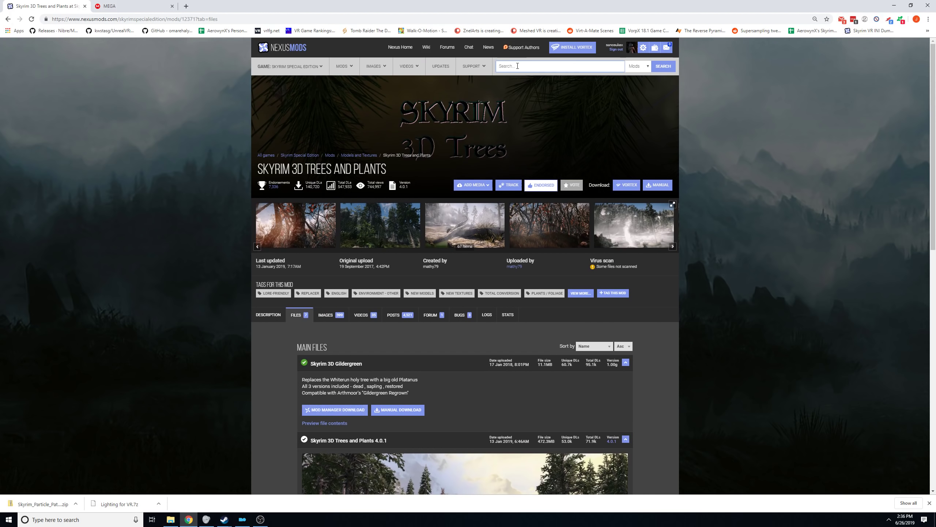
{"action": "left_click", "coordinate": [517, 66]}
{"action": "type", "text": "remove useless"}
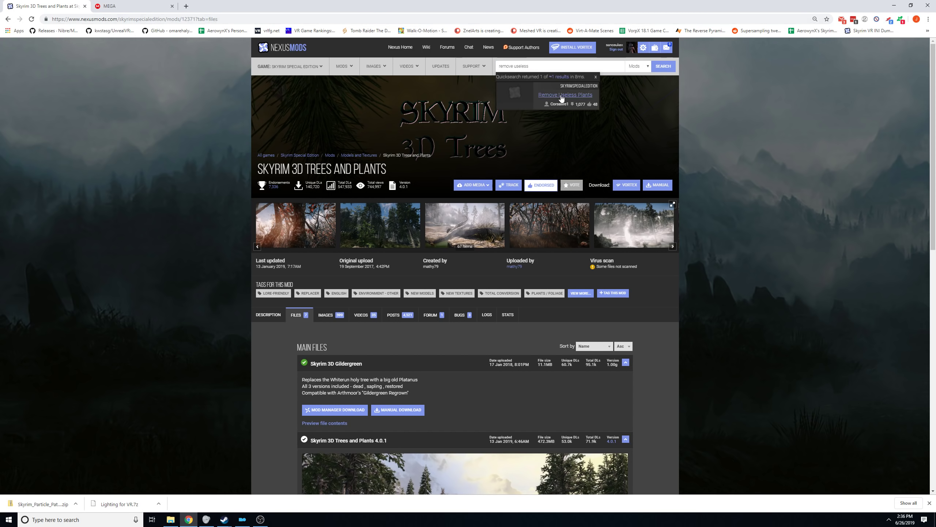
{"action": "left_click", "coordinate": [562, 97]}
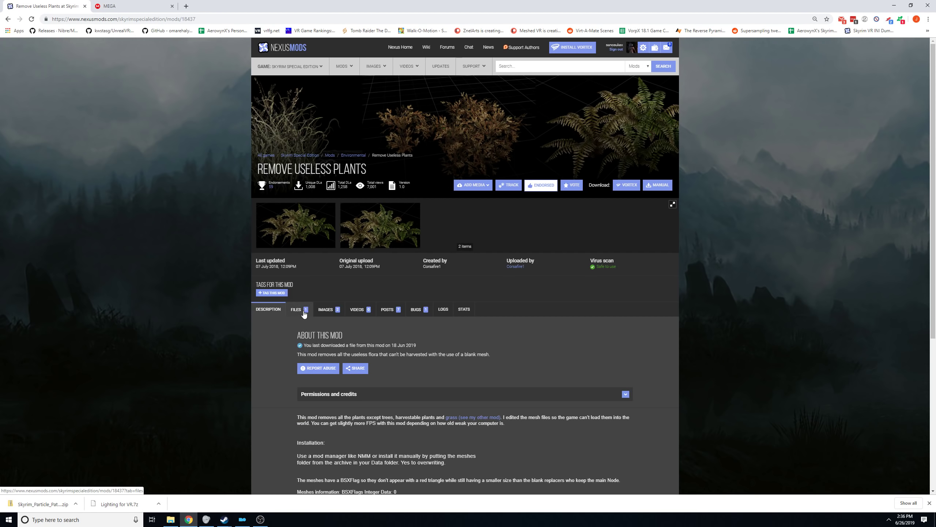
{"action": "left_click", "coordinate": [303, 310]}
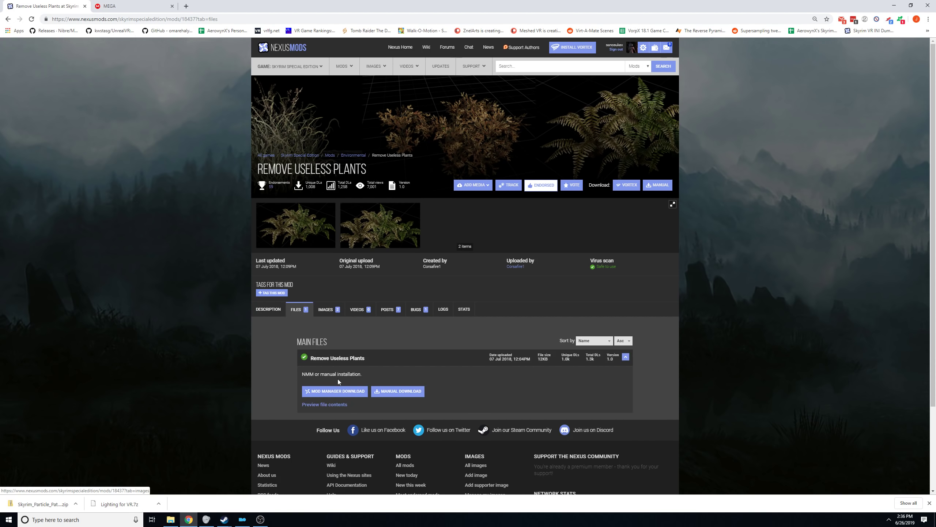
{"action": "left_click", "coordinate": [343, 391]}
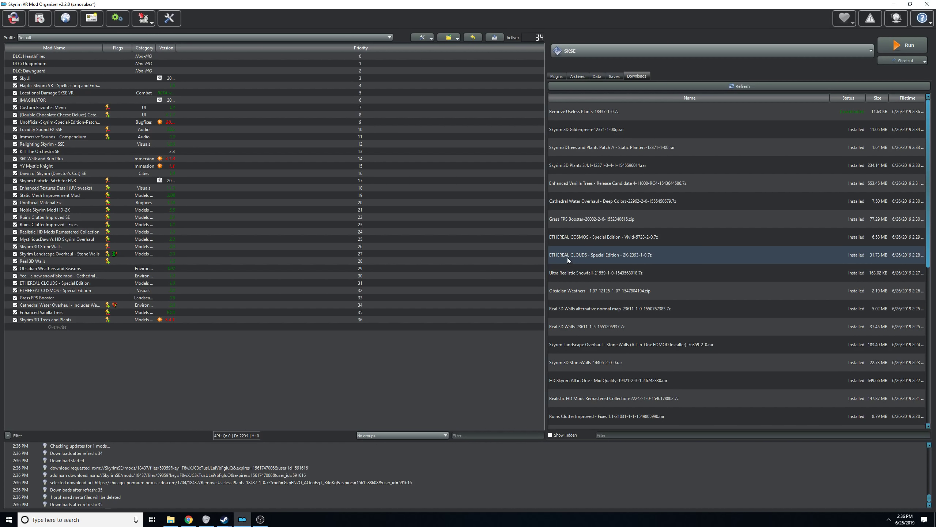
Install and enable Remove Useless Plants, and check its file conflicts with Skyrim 3D Trees and Plants.
{"action": "double_click", "coordinate": [606, 113]}
{"action": "left_click", "coordinate": [501, 266]}
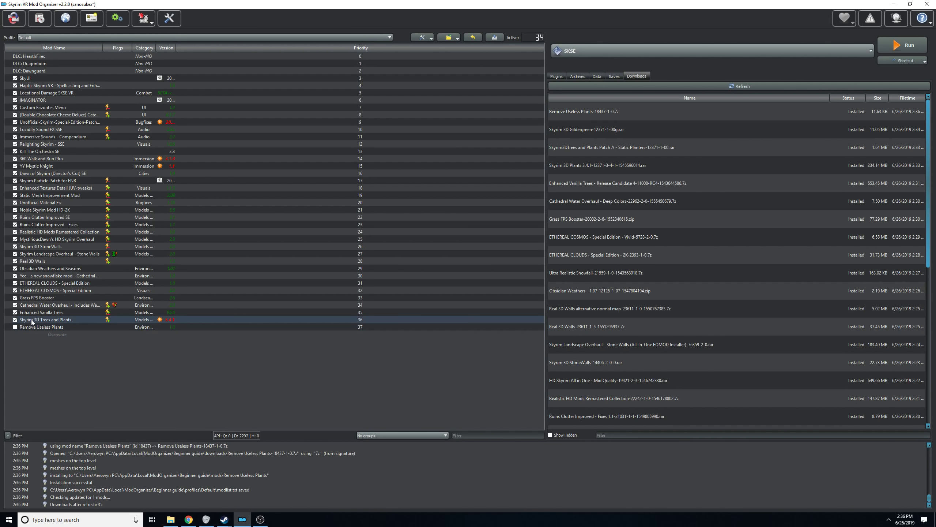
{"action": "left_click", "coordinate": [15, 327]}
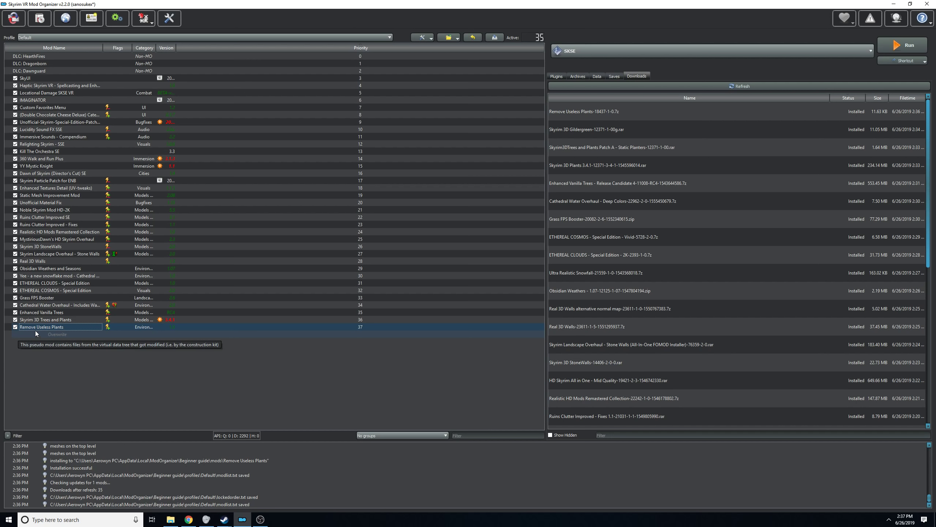
{"action": "left_click", "coordinate": [40, 321]}
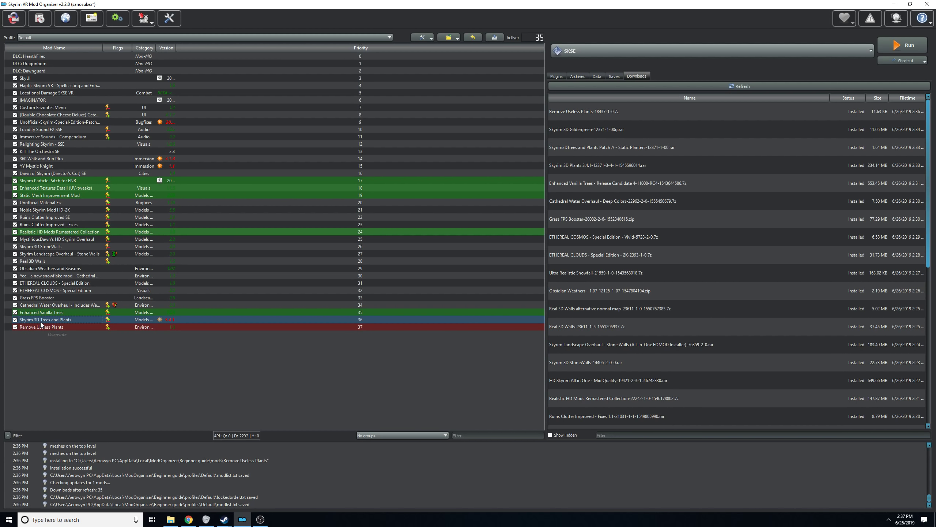
{"action": "left_click", "coordinate": [36, 328]}
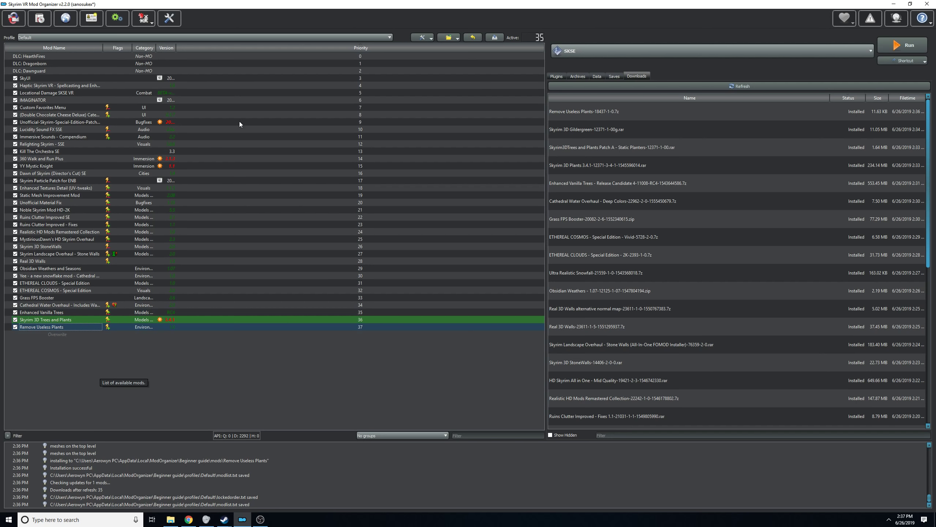
In Chrome, search Nexus Mods for "blended r", download the main Blended Roads file through the mod manager, and preview its bridge screenshot.
{"action": "left_click", "coordinate": [188, 520]}
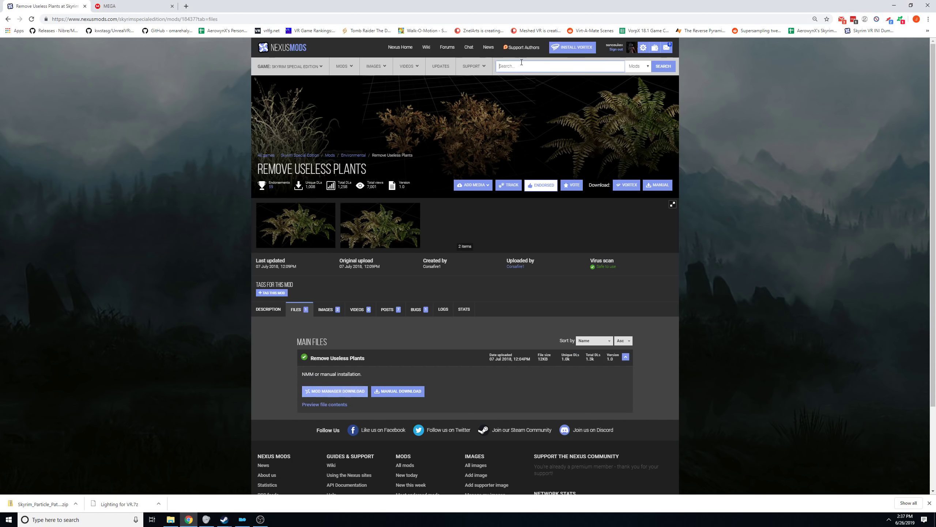
{"action": "type", "text": "ble"}
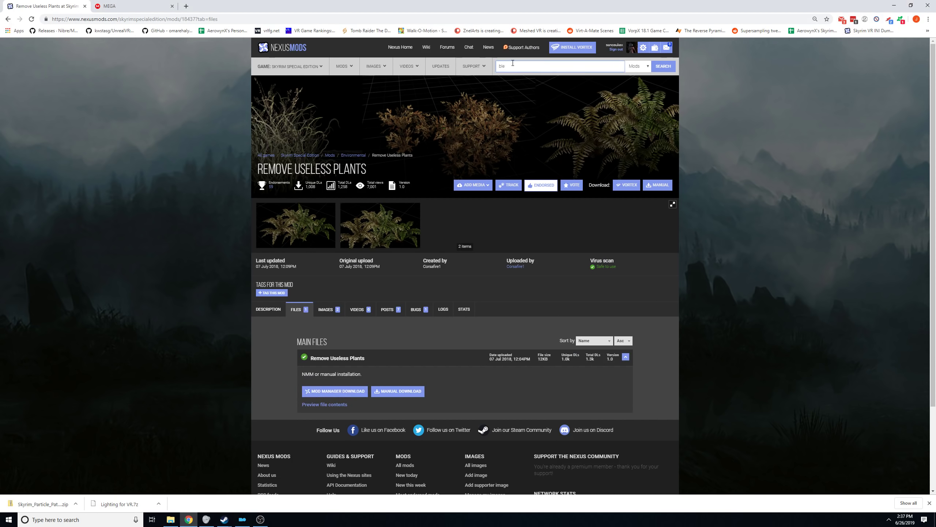
{"action": "type", "text": "nder"}
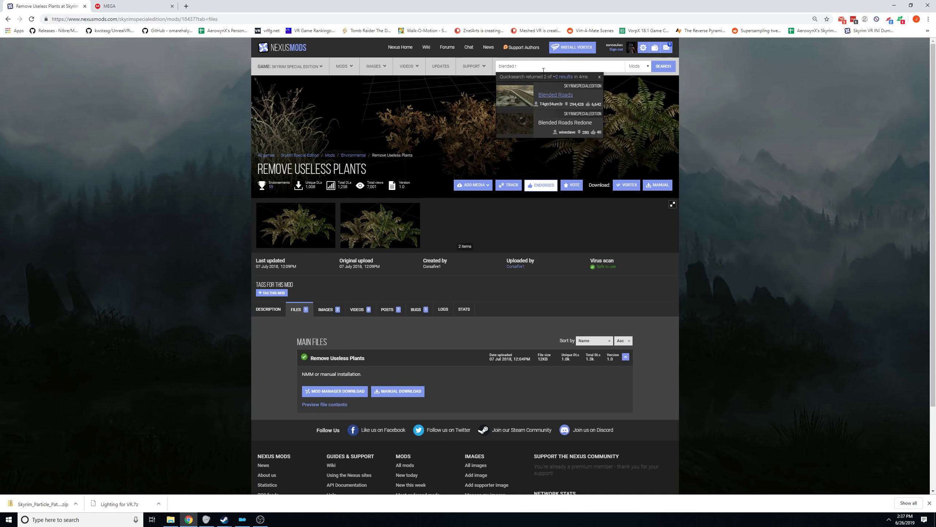
{"action": "left_click", "coordinate": [556, 97]}
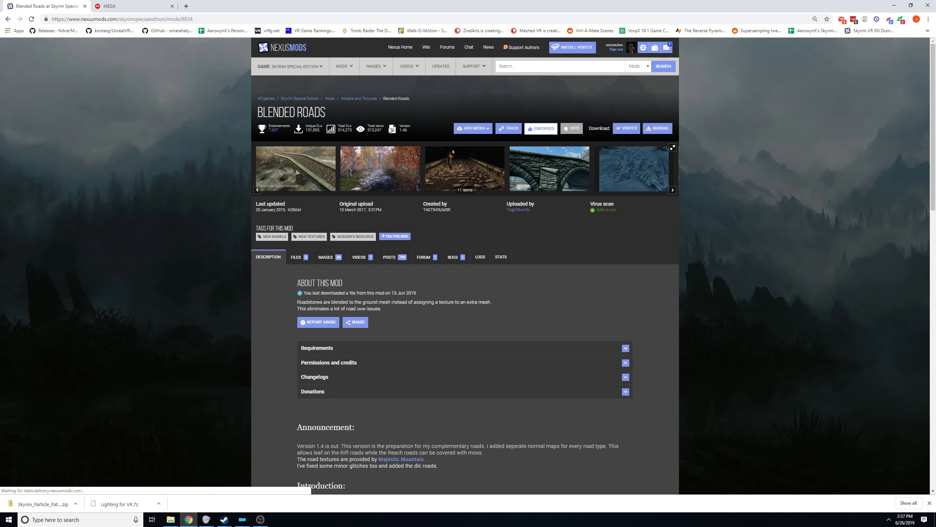
{"action": "left_click", "coordinate": [308, 257]}
{"action": "scroll", "coordinate": [471, 245], "scroll_direction": "down", "scroll_amount": 4}
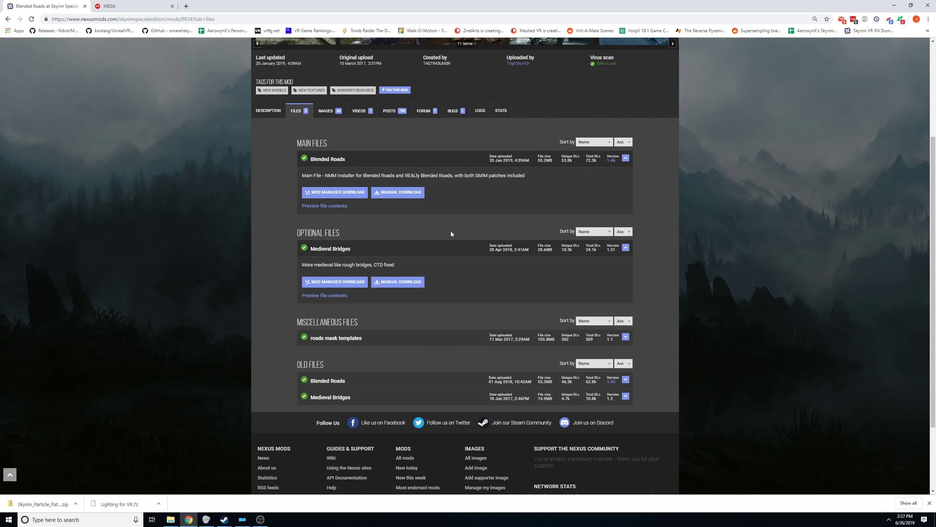
{"action": "left_click", "coordinate": [333, 192]}
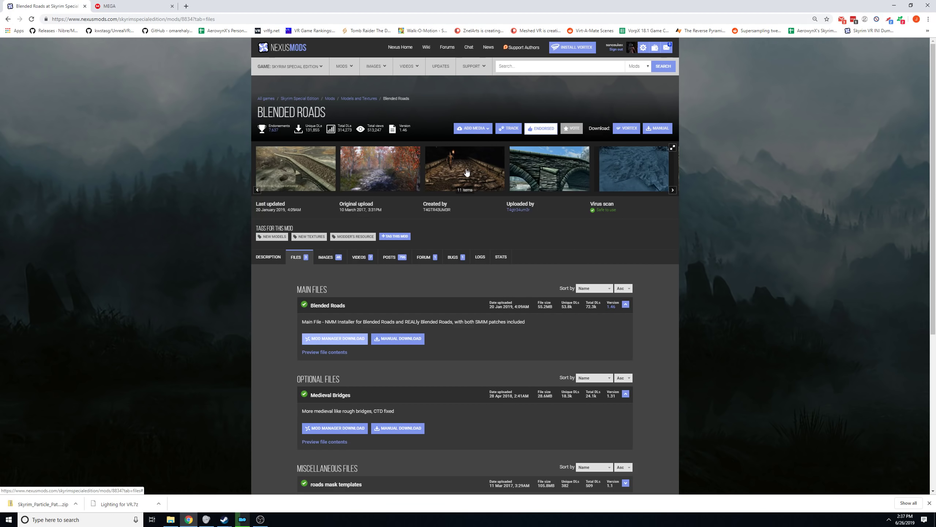
{"action": "left_click", "coordinate": [518, 163]}
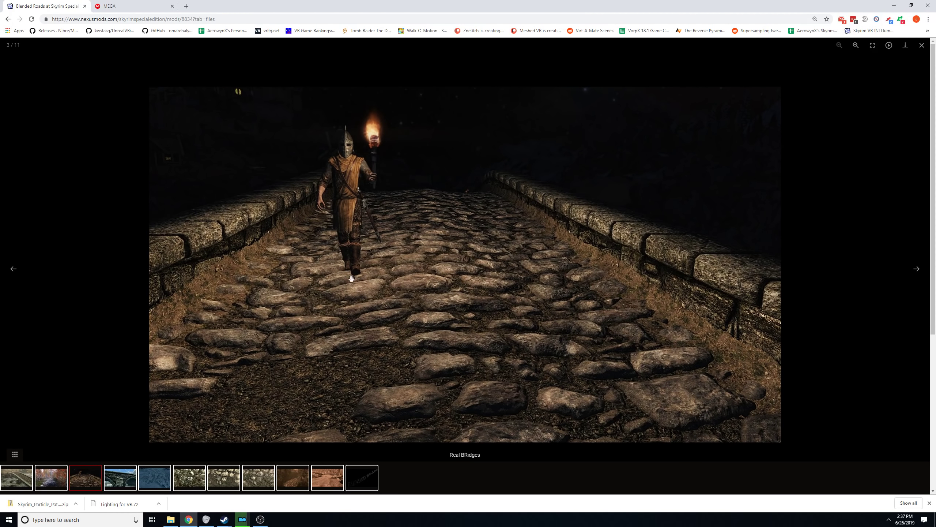
{"action": "left_click", "coordinate": [922, 45]}
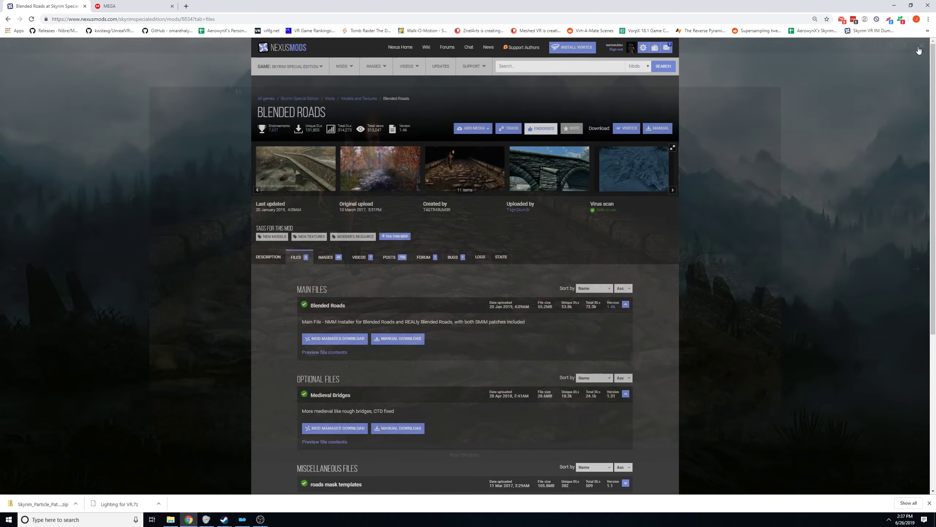
In Mod Organizer, install Blended Roads with the REALLy Blended Roads main file and matching SMIM compatibility patch, and enable it.
{"action": "left_click", "coordinate": [242, 519]}
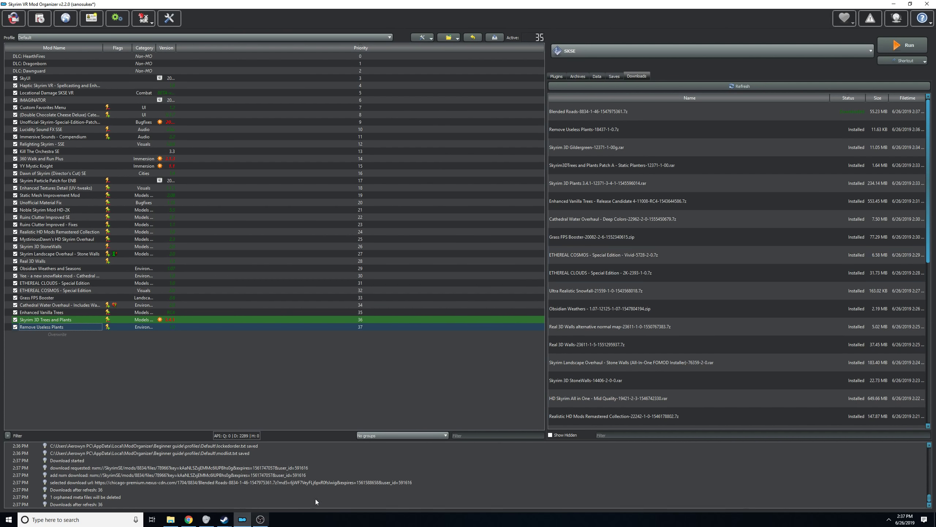
{"action": "left_click", "coordinate": [640, 113]}
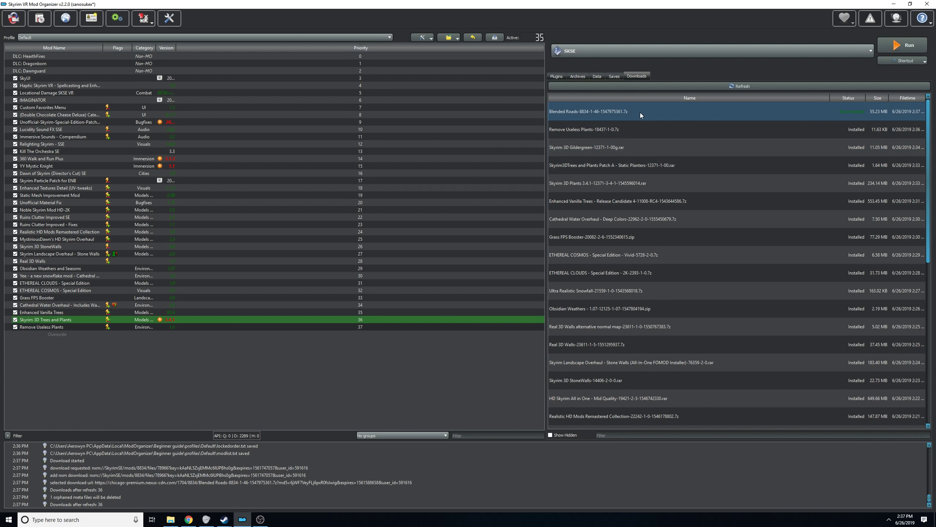
{"action": "double_click", "coordinate": [599, 113]}
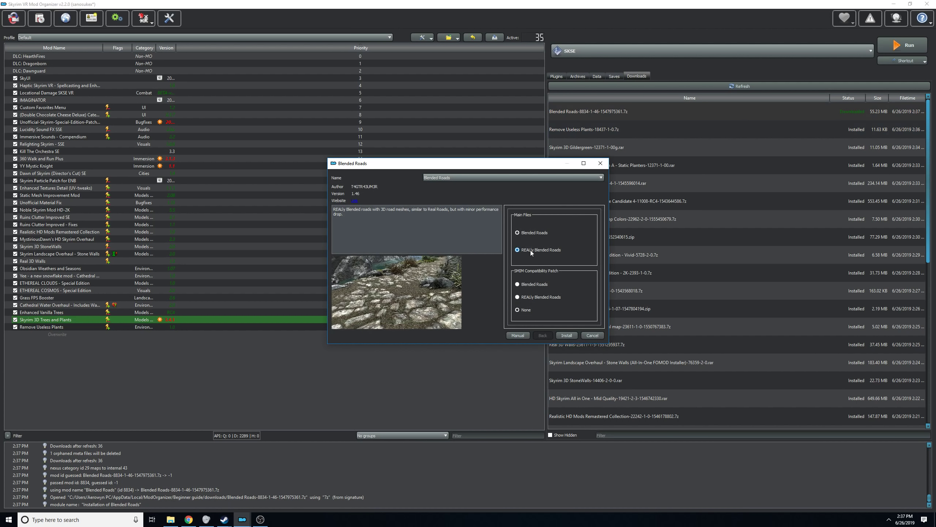
{"action": "left_click", "coordinate": [537, 297]}
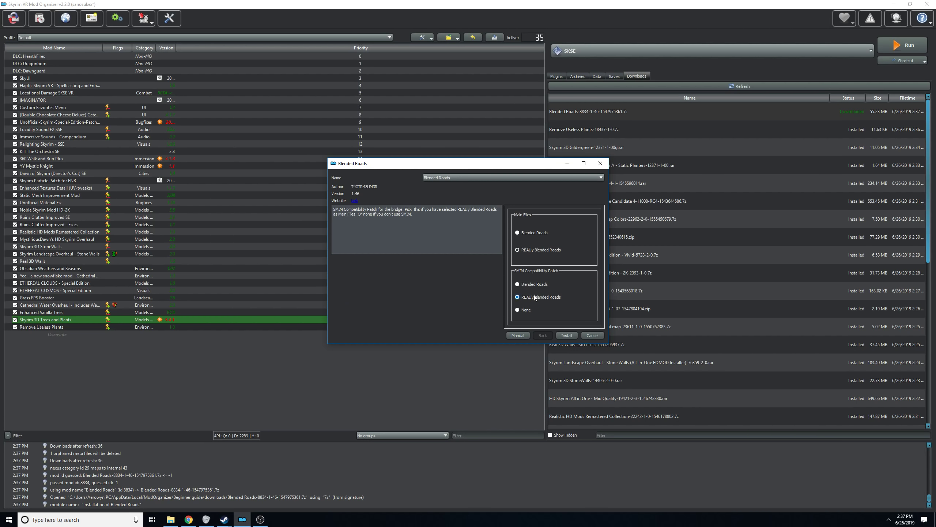
{"action": "left_click", "coordinate": [567, 336]}
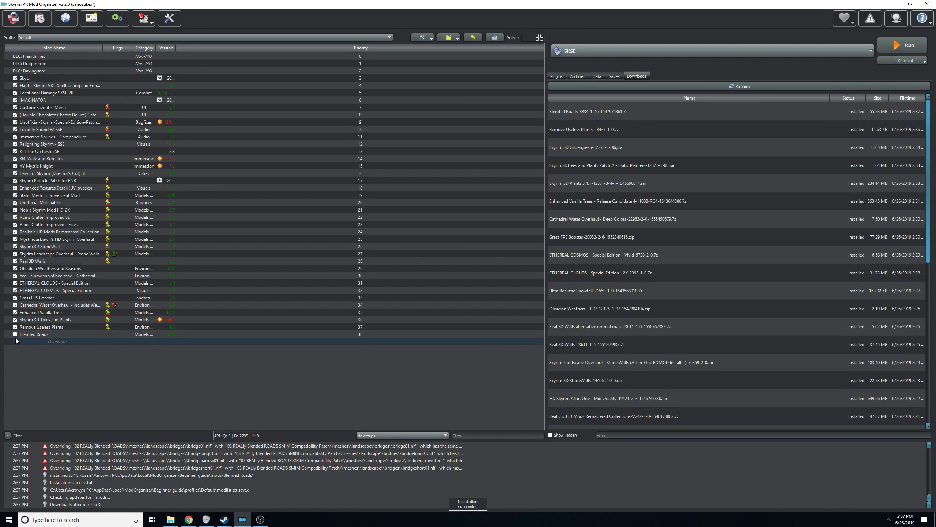
{"action": "left_click", "coordinate": [14, 335]}
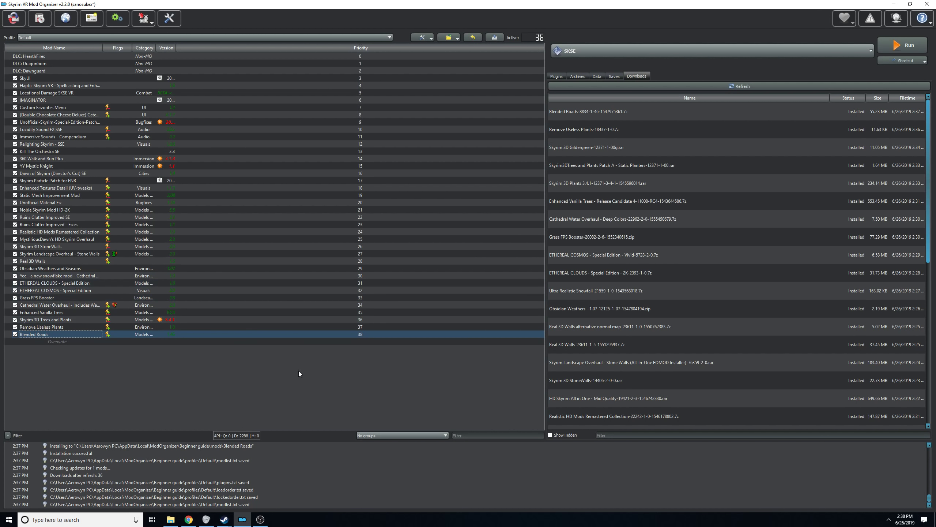
Check the file conflicts of Skyrim 3D Trees and Plants and of Enhanced Vanilla Trees in the mod list.
{"action": "left_click", "coordinate": [188, 519]}
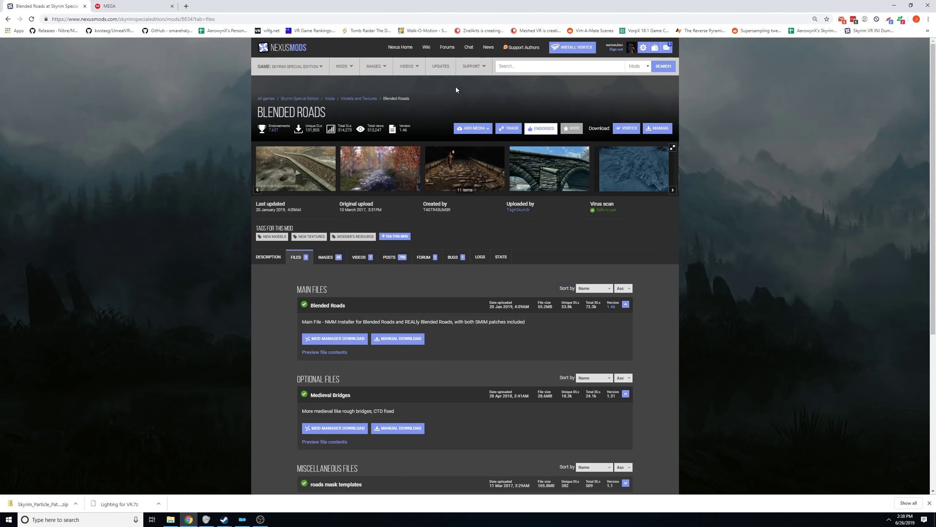
{"action": "left_click", "coordinate": [242, 520]}
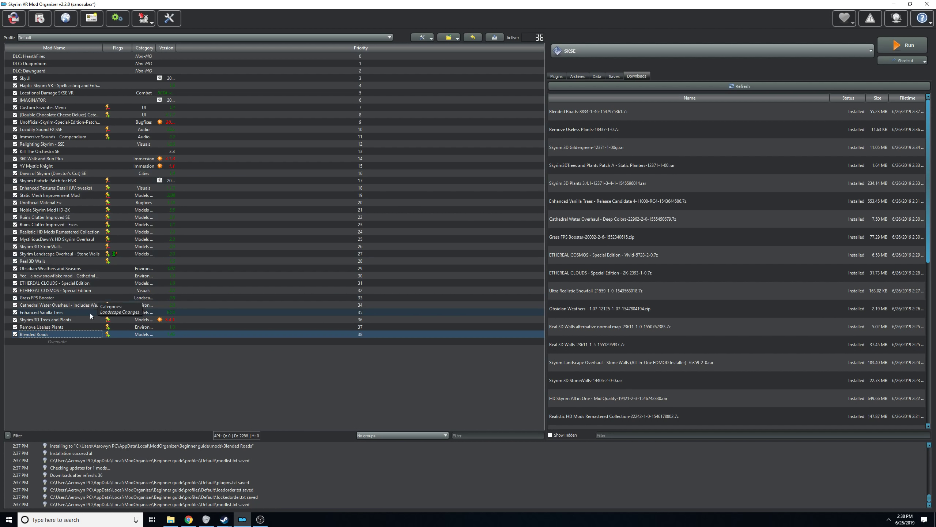
{"action": "left_click", "coordinate": [59, 320]}
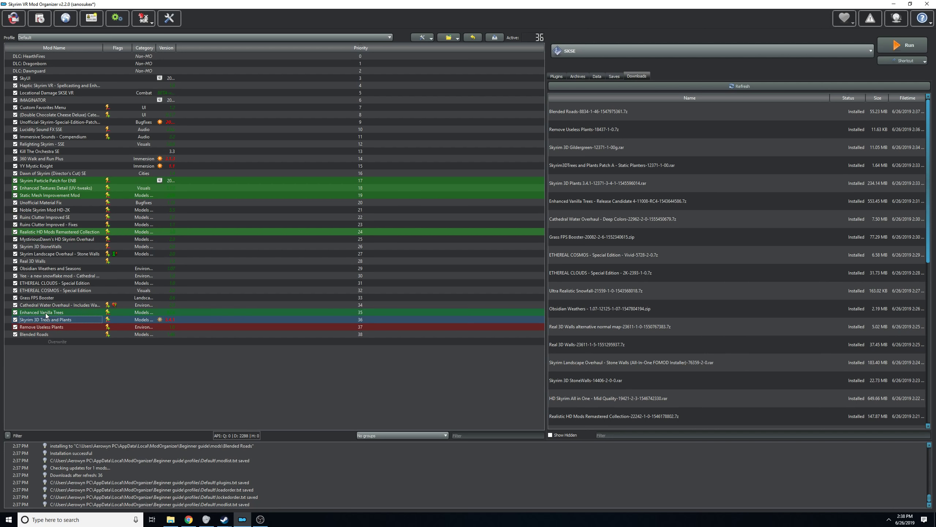
{"action": "left_click", "coordinate": [46, 313]}
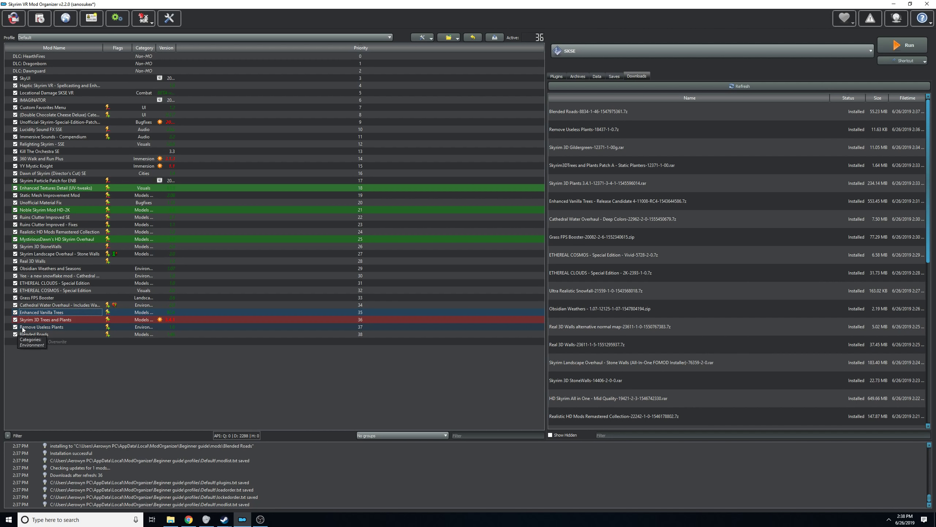
Install the local archive Meshes and Textures for guide.7z under the name Meshes and Textures for guide, and enable it.
{"action": "left_click", "coordinate": [37, 18]}
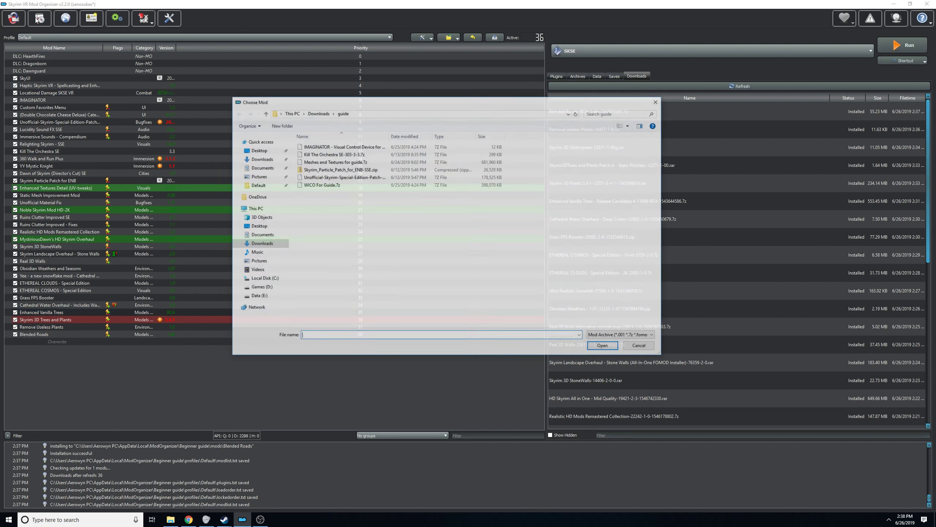
{"action": "double_click", "coordinate": [330, 162]}
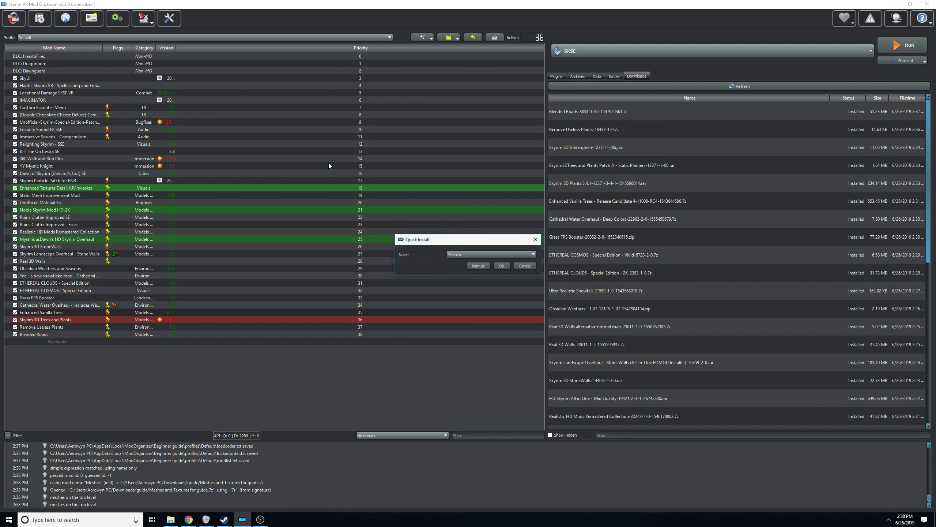
{"action": "left_click", "coordinate": [534, 255]}
{"action": "left_click", "coordinate": [535, 255]}
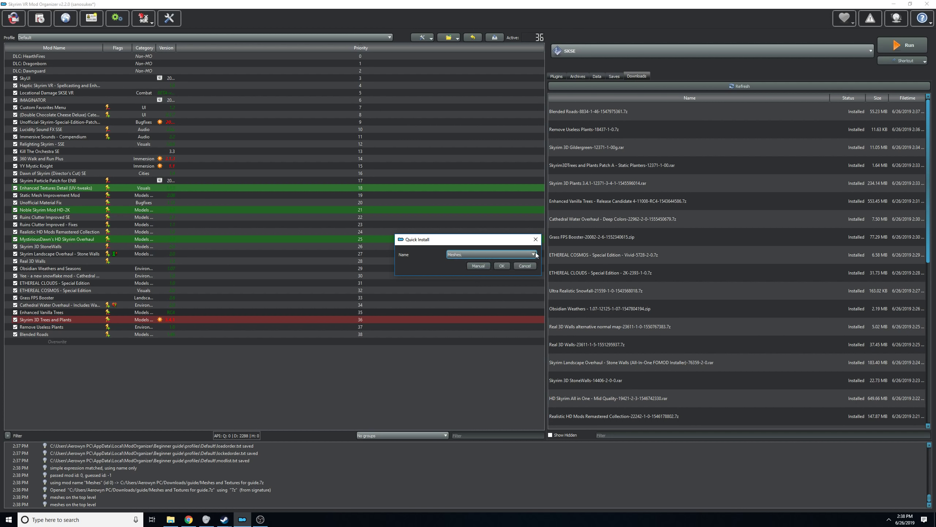
{"action": "left_click", "coordinate": [535, 255]}
{"action": "left_click", "coordinate": [488, 266]}
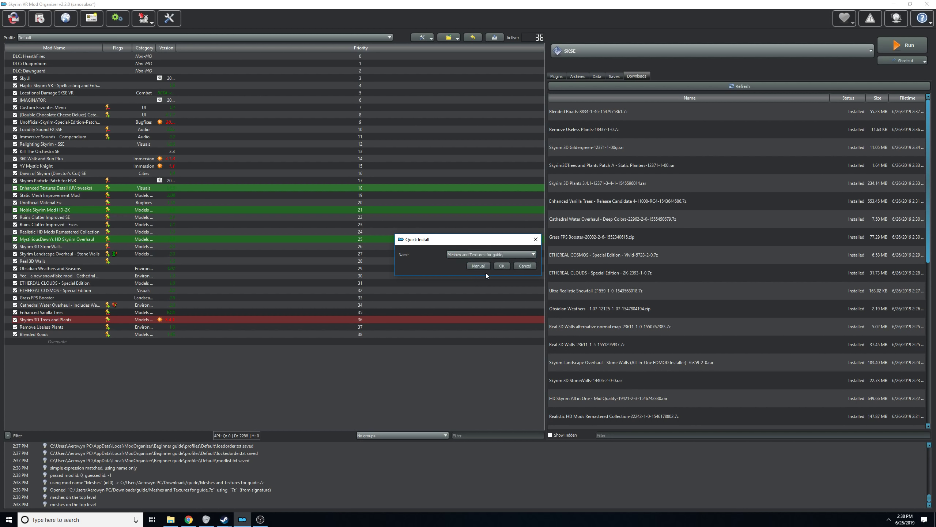
{"action": "left_click", "coordinate": [501, 265]}
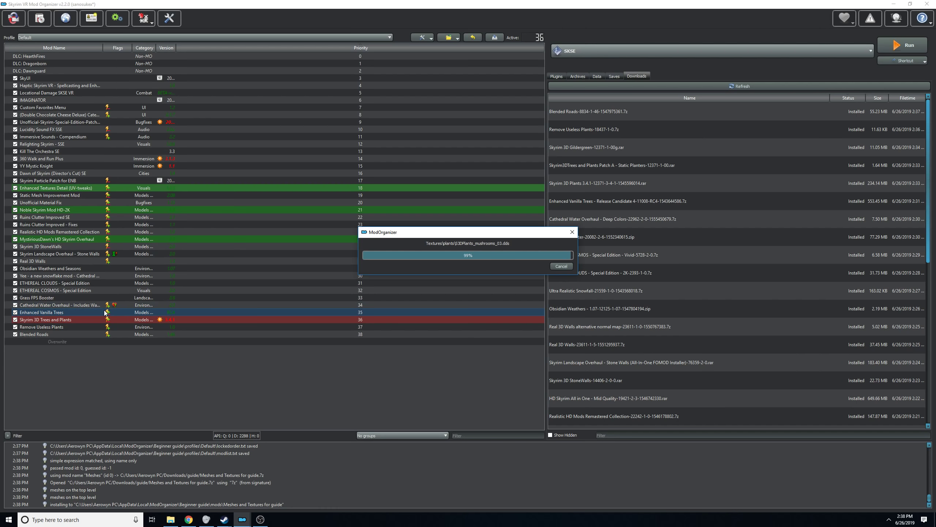
{"action": "left_click", "coordinate": [76, 311]}
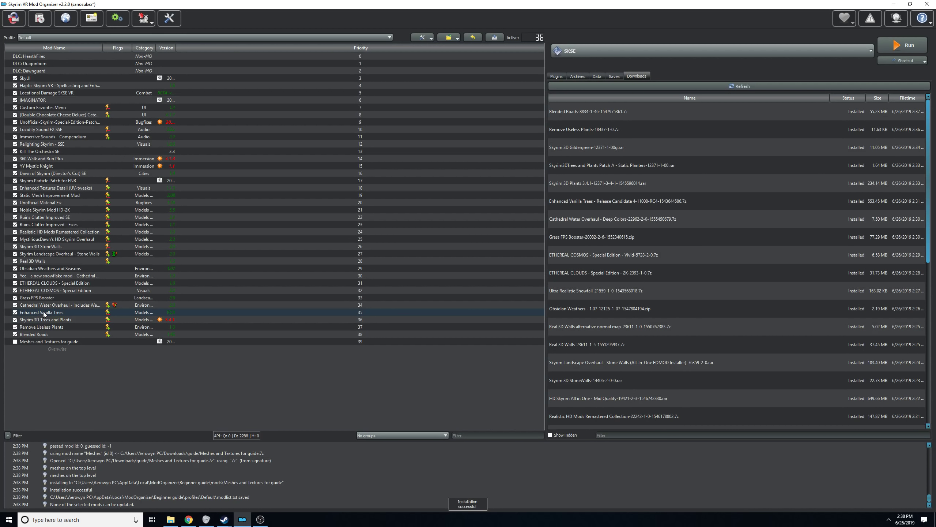
{"action": "left_click", "coordinate": [46, 313]}
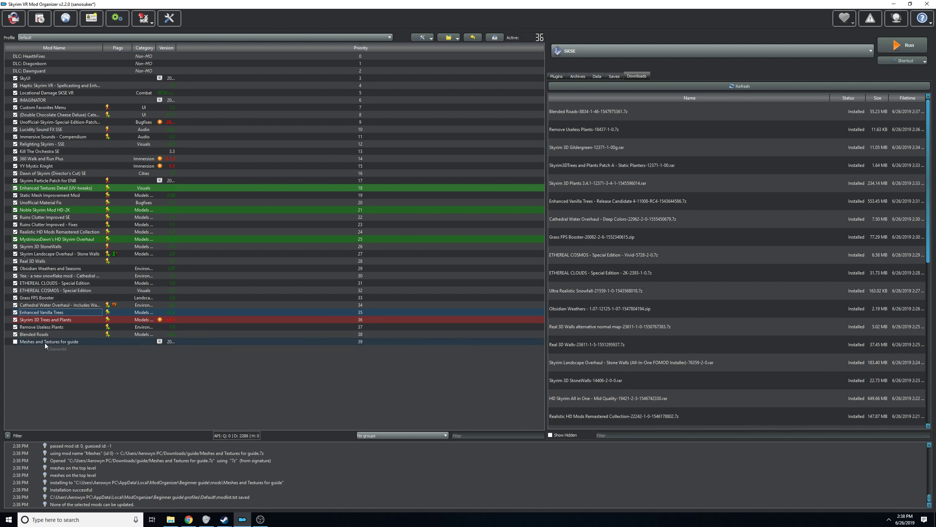
{"action": "left_click", "coordinate": [19, 343]}
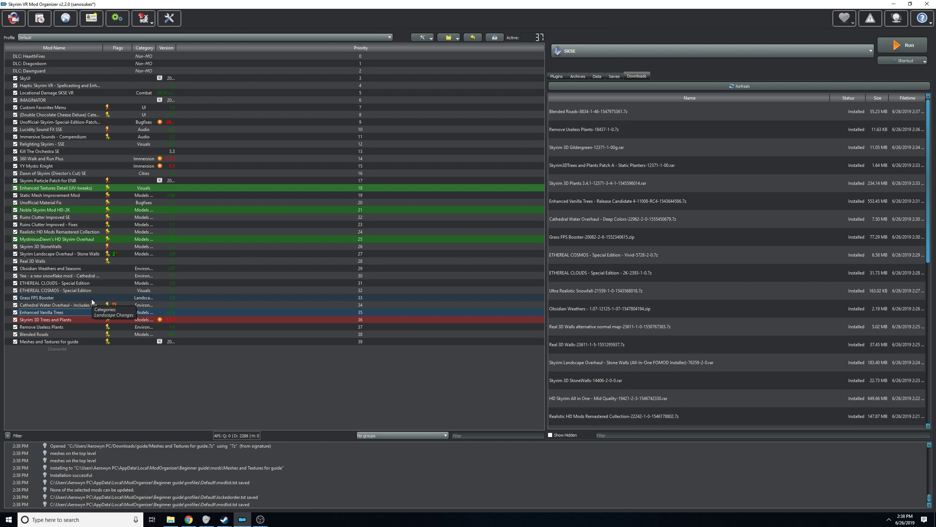
In Chrome, search Nexus Mods for "banners" and download the Ennead - Banners 2K main file through the mod manager.
{"action": "left_click", "coordinate": [189, 519]}
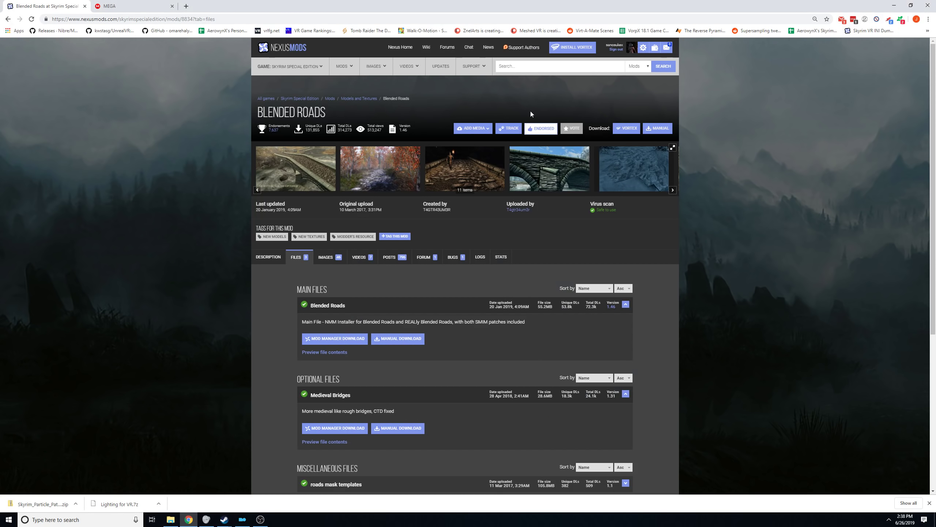
{"action": "left_click", "coordinate": [512, 67]}
{"action": "type", "text": "banners"}
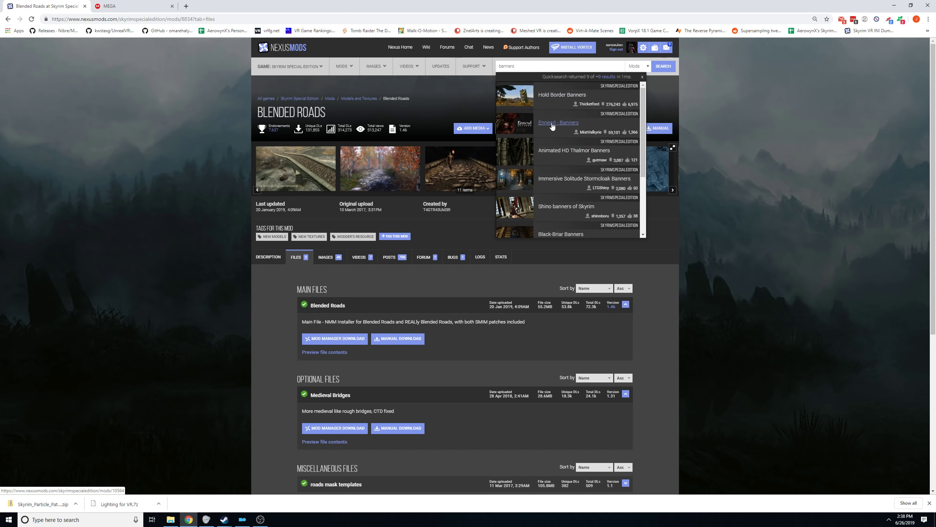
{"action": "left_click", "coordinate": [559, 126]}
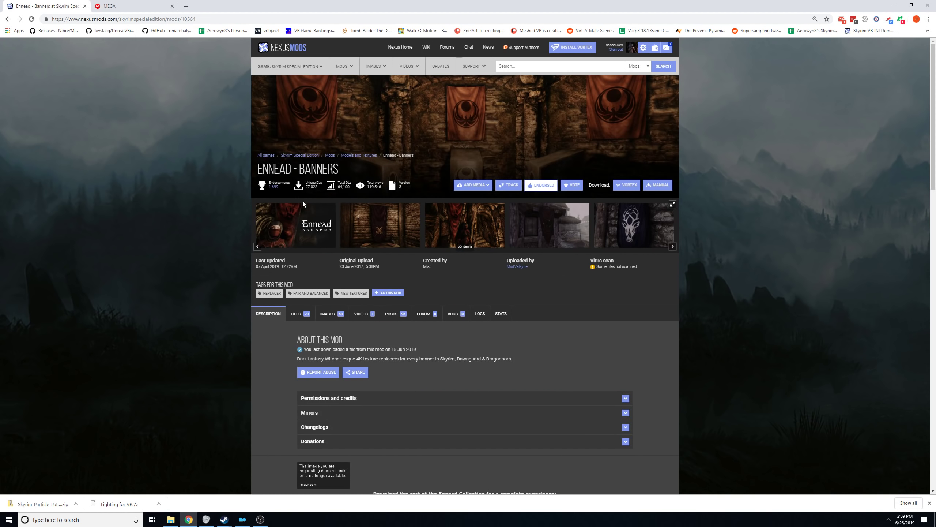
{"action": "left_click", "coordinate": [299, 314]}
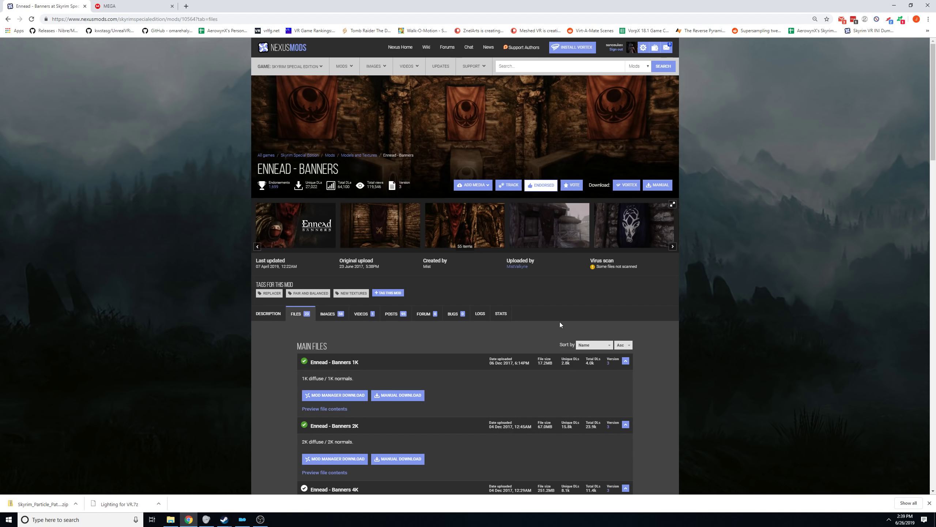
{"action": "scroll", "coordinate": [559, 322], "scroll_direction": "down", "scroll_amount": 4}
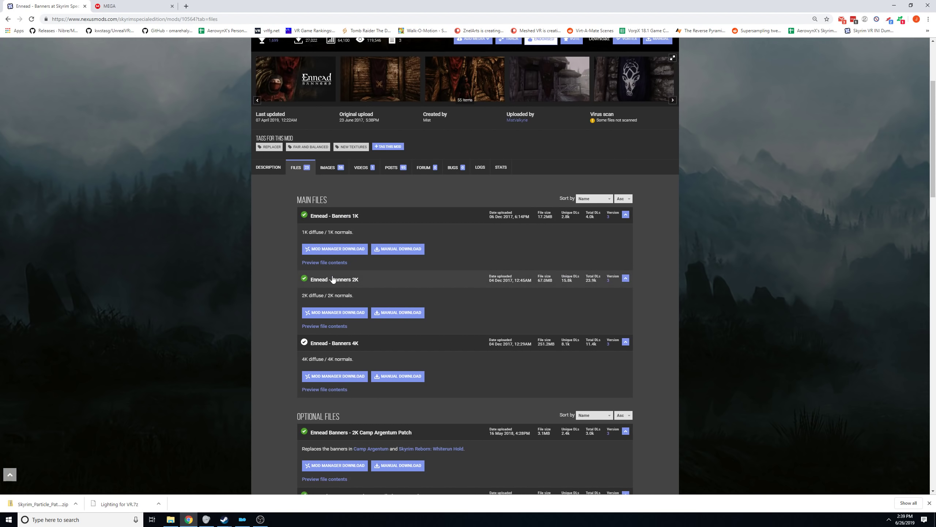
{"action": "left_click", "coordinate": [326, 313]}
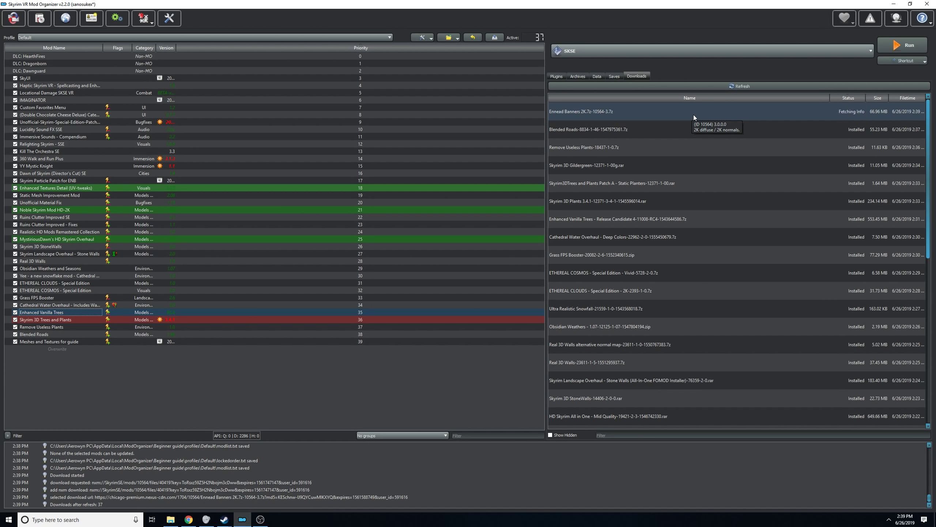
Install the Ennead Banners 2K archive as Ennead - Banners in Mod Organizer and enable it.
{"action": "double_click", "coordinate": [671, 108]}
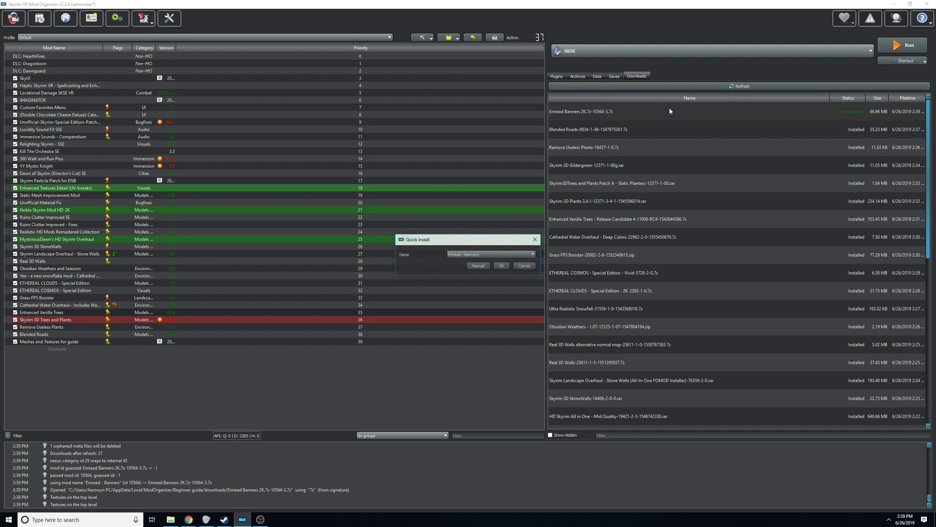
{"action": "left_click", "coordinate": [502, 270]}
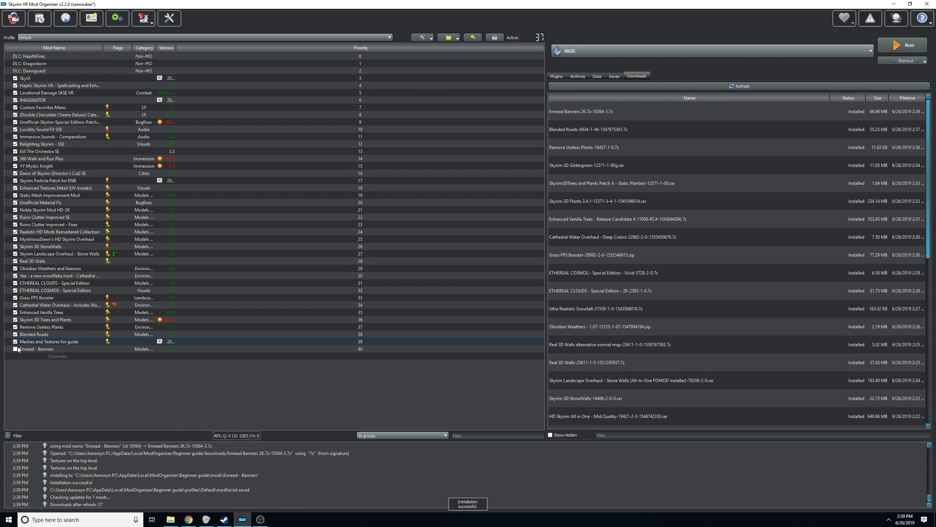
{"action": "left_click", "coordinate": [18, 349]}
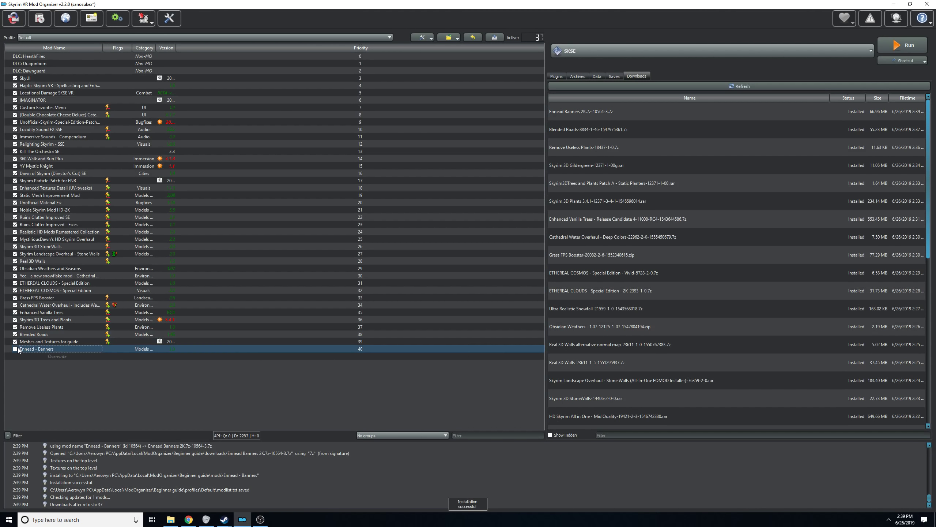
Enable Ennead - Banners; in Chrome, search Nexus Mods for "fences" and download Fences of Skyrim - Weathered Edition 2K through the mod manager.
{"action": "left_click", "coordinate": [15, 349]}
{"action": "left_click", "coordinate": [195, 522]}
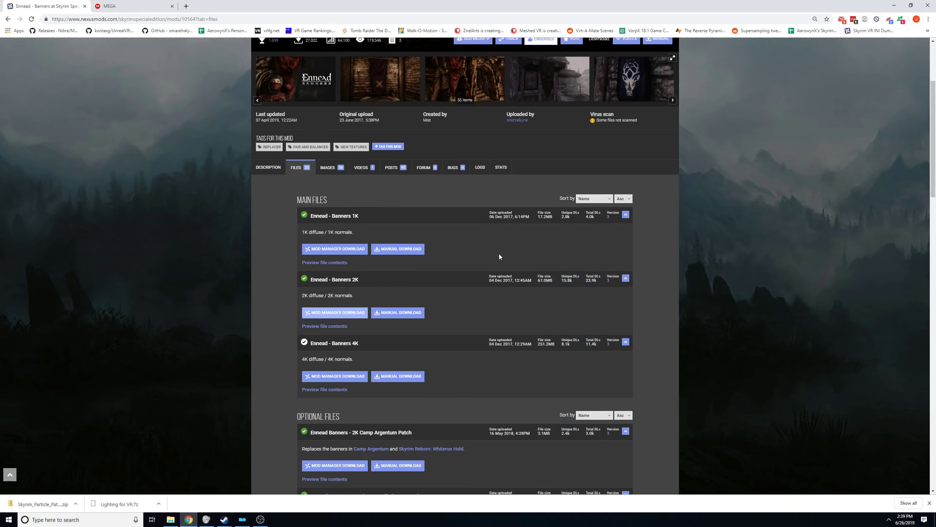
{"action": "scroll", "coordinate": [429, 314], "scroll_direction": "up", "scroll_amount": 3}
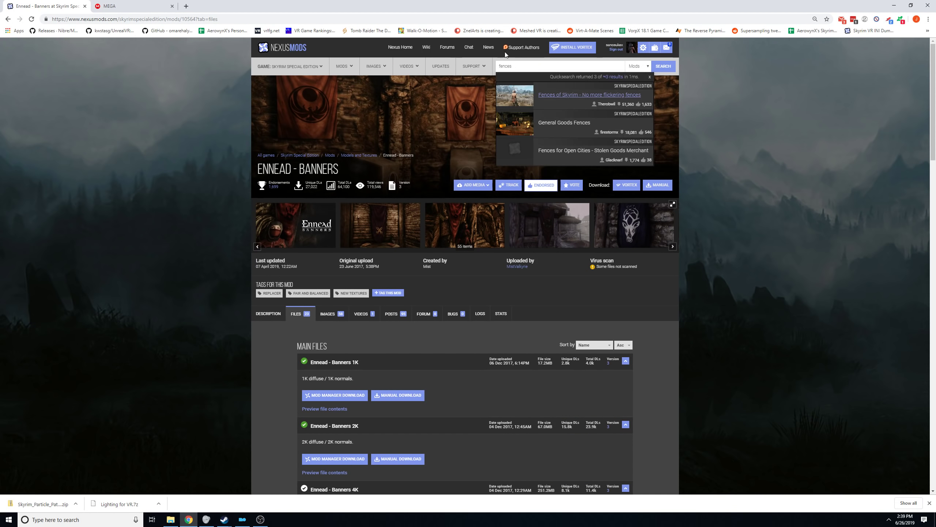
{"action": "left_click", "coordinate": [562, 90]}
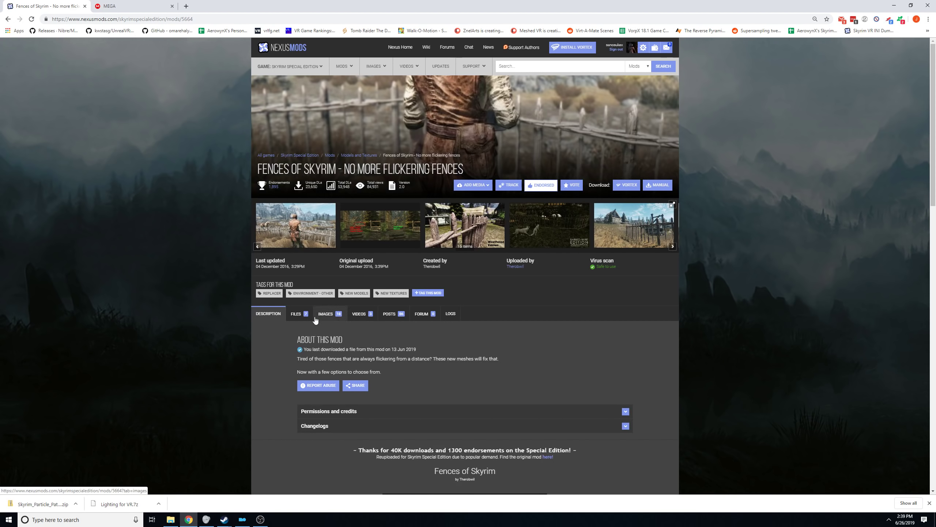
{"action": "left_click", "coordinate": [297, 313]}
{"action": "scroll", "coordinate": [479, 321], "scroll_direction": "down", "scroll_amount": 5}
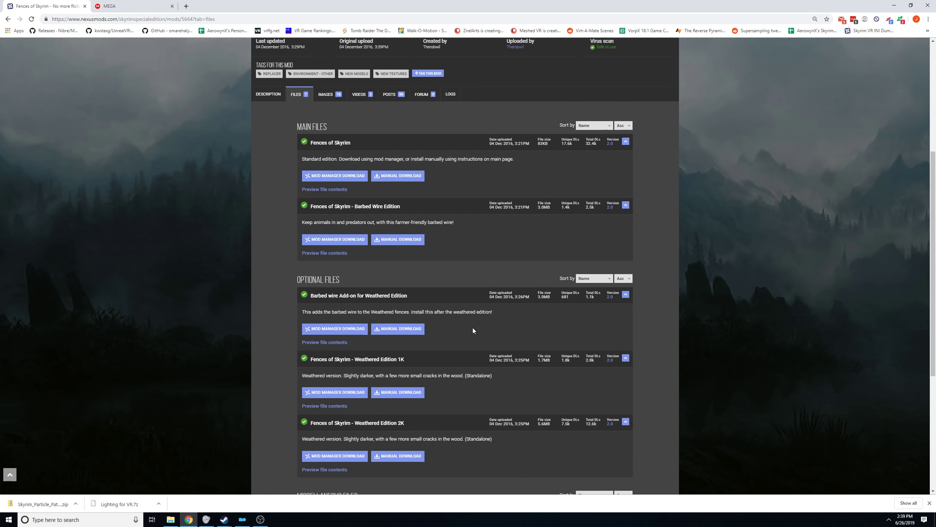
{"action": "scroll", "coordinate": [470, 326], "scroll_direction": "down", "scroll_amount": 3}
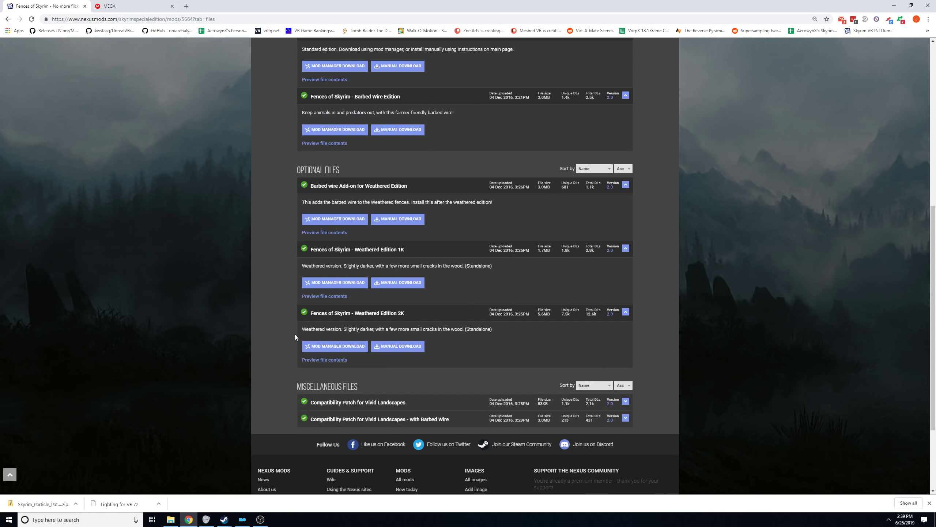
{"action": "left_click", "coordinate": [336, 346]}
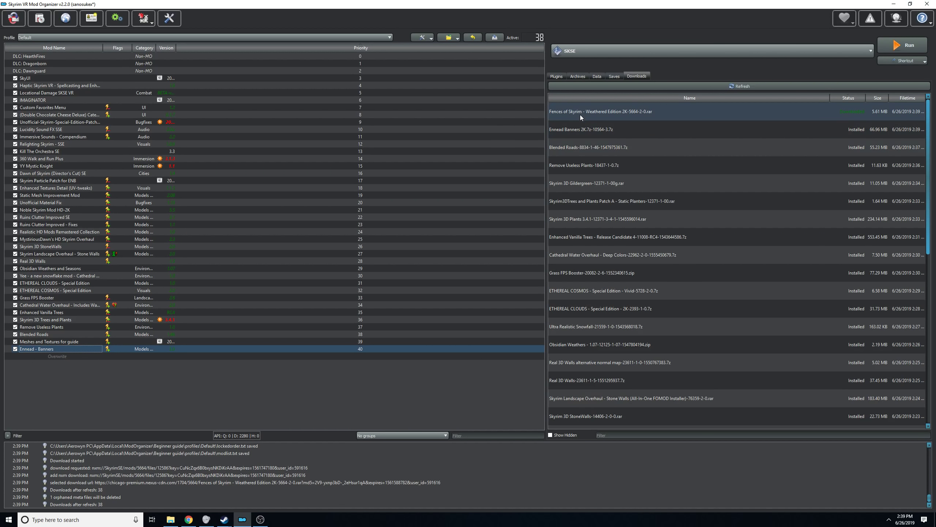
Install the Fences of Skyrim - Weathered Edition 2K archive under the name Fences of Skyrim - No more flickering fences in Mod Organizer and enable it.
{"action": "double_click", "coordinate": [580, 113]}
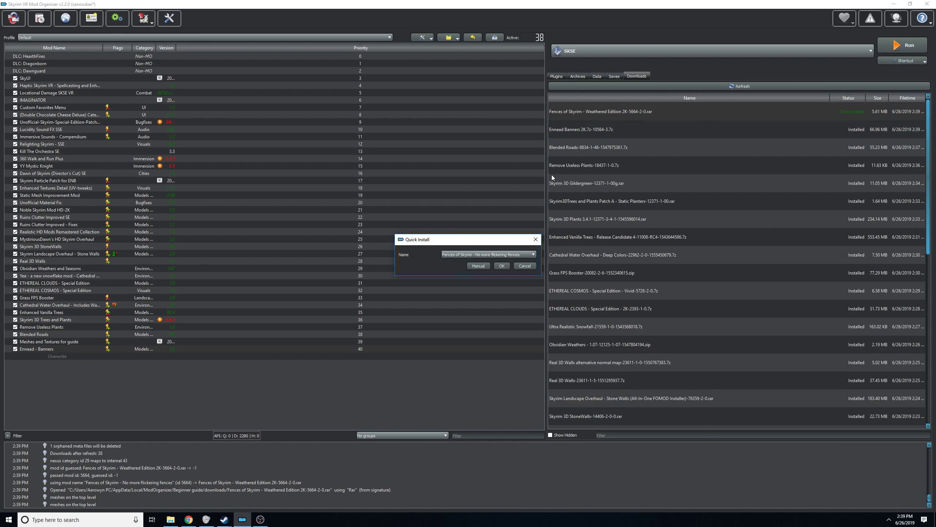
{"action": "left_click", "coordinate": [501, 265]}
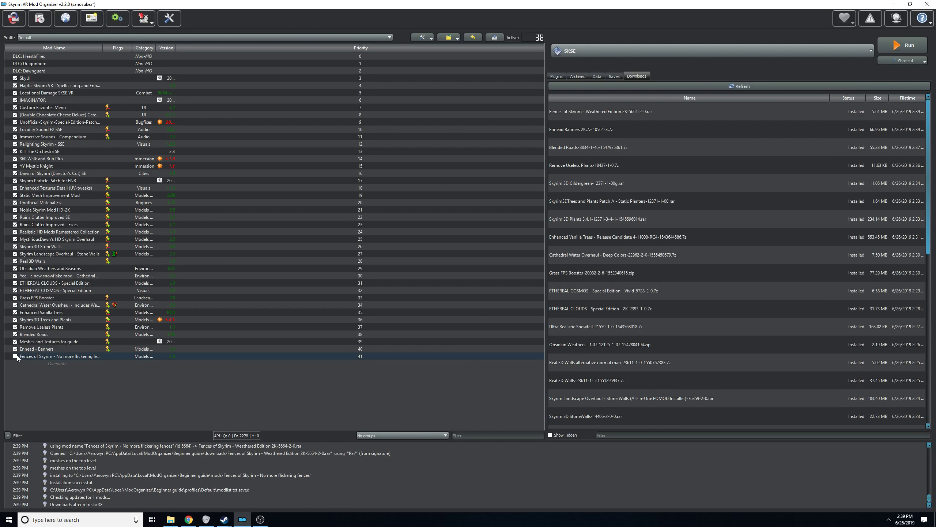
{"action": "left_click", "coordinate": [15, 356]}
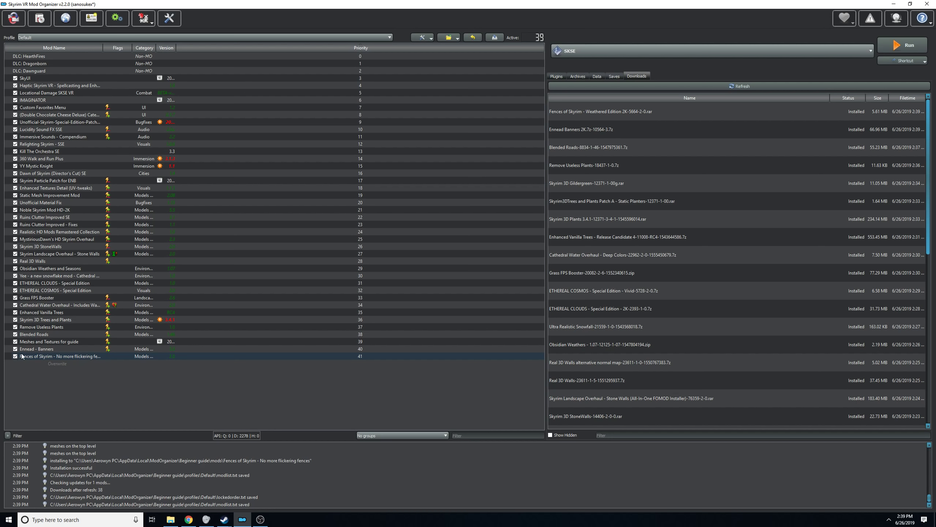
In Chrome, search Nexus Mods for "dust" and open the Dust Effects mod page.
{"action": "left_click", "coordinate": [189, 519]}
{"action": "scroll", "coordinate": [465, 162], "scroll_direction": "up", "scroll_amount": 10}
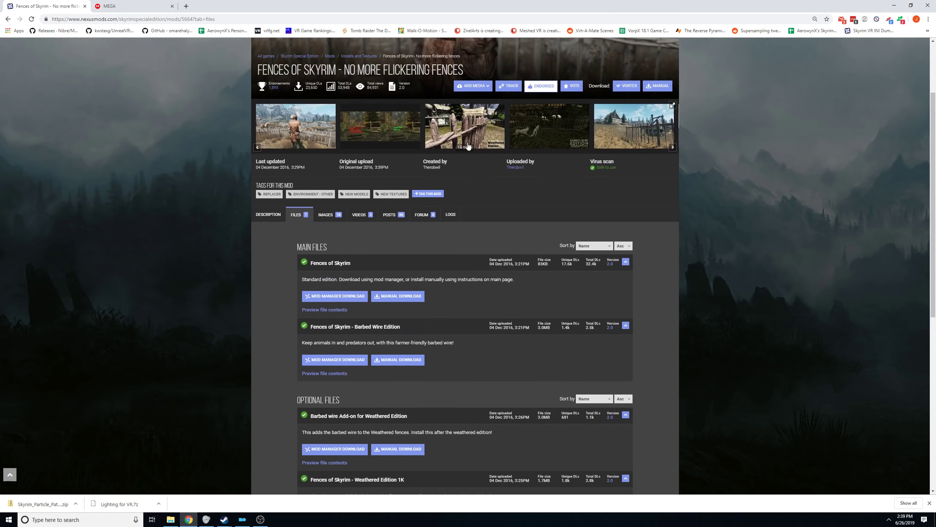
{"action": "left_click", "coordinate": [518, 70]}
{"action": "type", "text": "dust"}
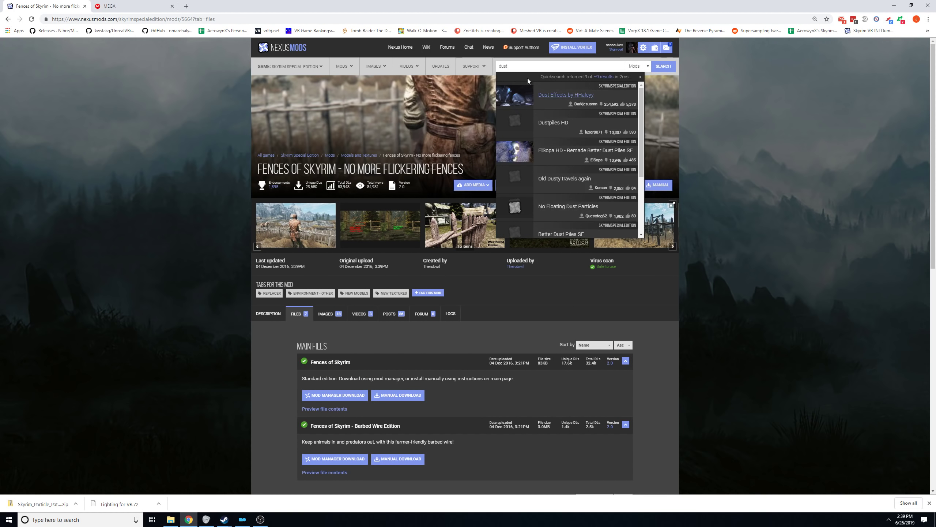
{"action": "left_click", "coordinate": [553, 103]}
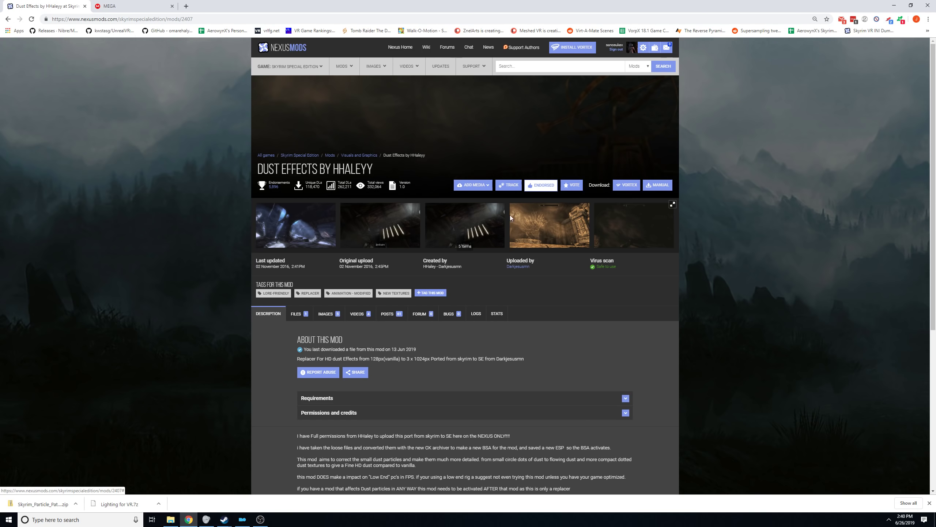
View the before and after images of Dust Effects and download its DustEffectsSSE main file through the mod manager.
{"action": "left_click", "coordinate": [509, 228]}
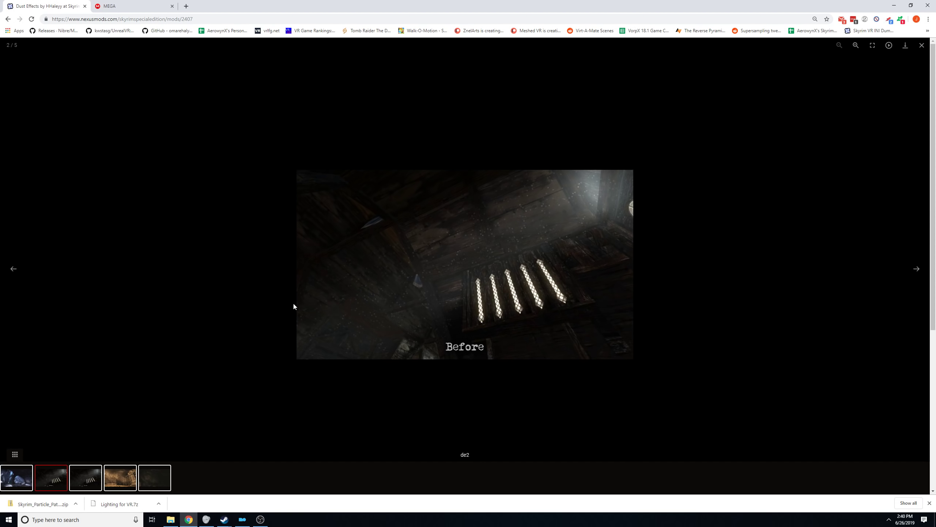
{"action": "left_click", "coordinate": [918, 271]}
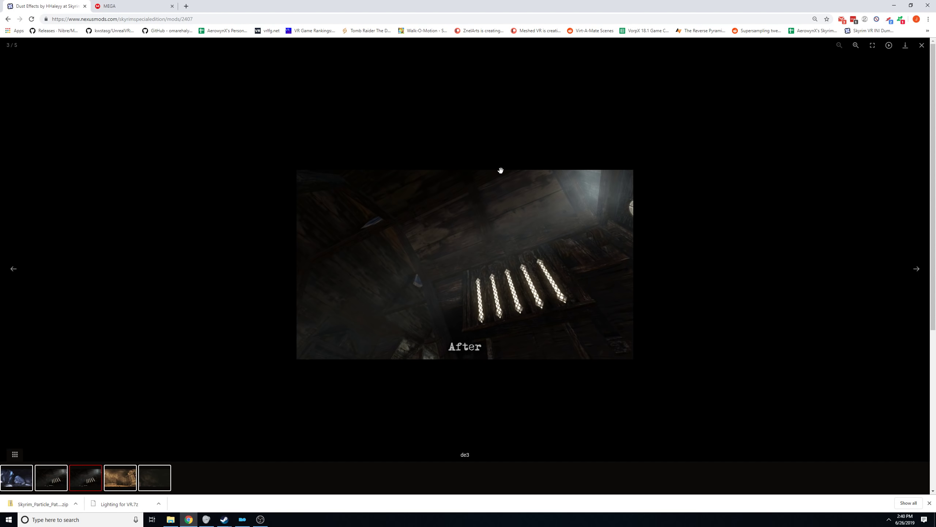
{"action": "left_click", "coordinate": [921, 45]}
{"action": "left_click", "coordinate": [310, 316]}
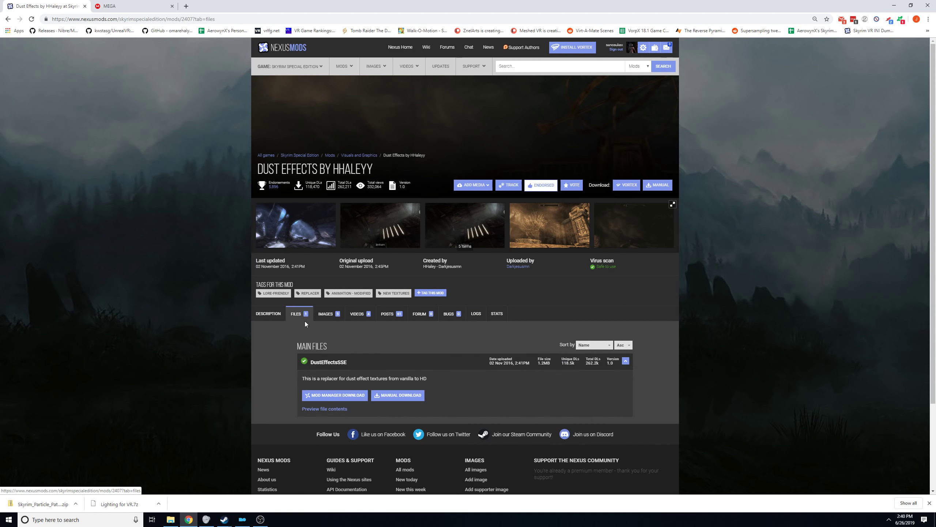
{"action": "left_click", "coordinate": [336, 396]}
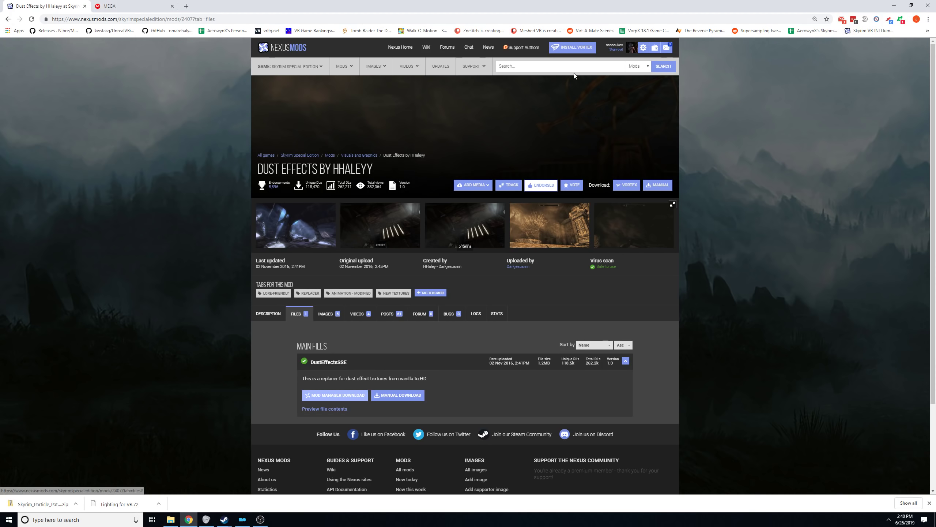
Search Nexus Mods for "dimmer f" and open the Dimmer Fog and More mod page.
{"action": "left_click", "coordinate": [559, 71]}
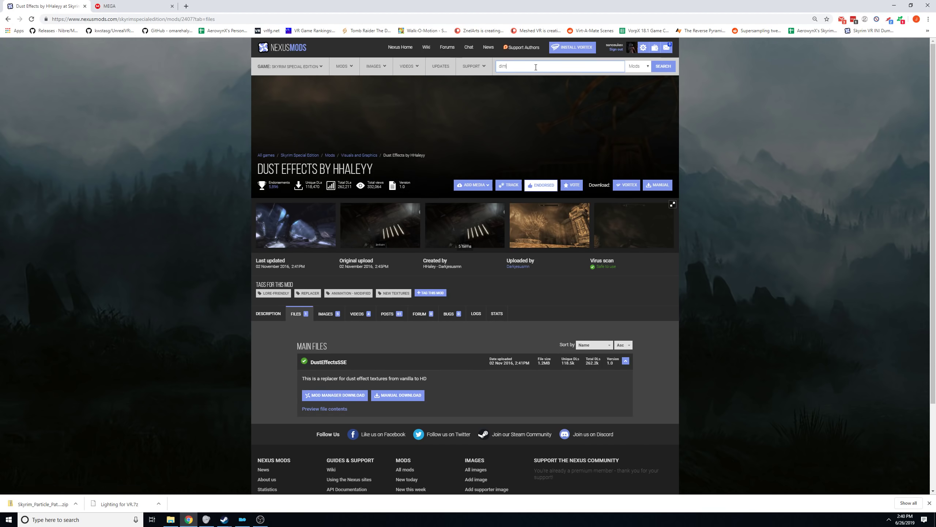
{"action": "type", "text": "dimmer f"}
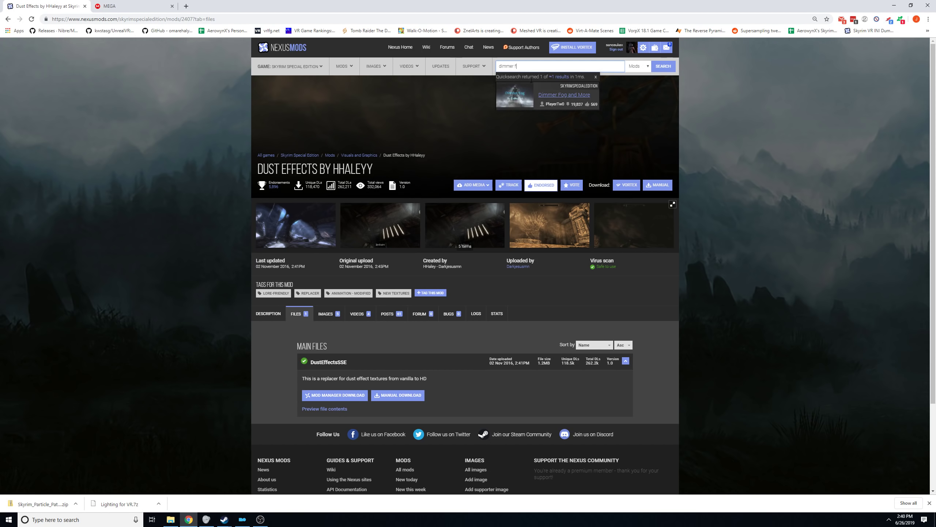
{"action": "left_click", "coordinate": [558, 97]}
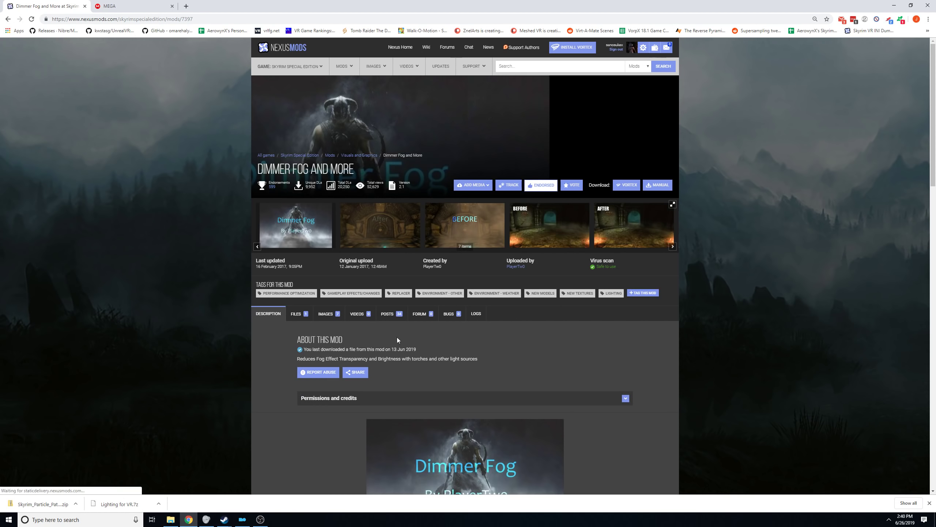
Compare the before and after images of Dimmer Fog and More, including the ground fog and attached fog shots.
{"action": "left_click", "coordinate": [386, 221]}
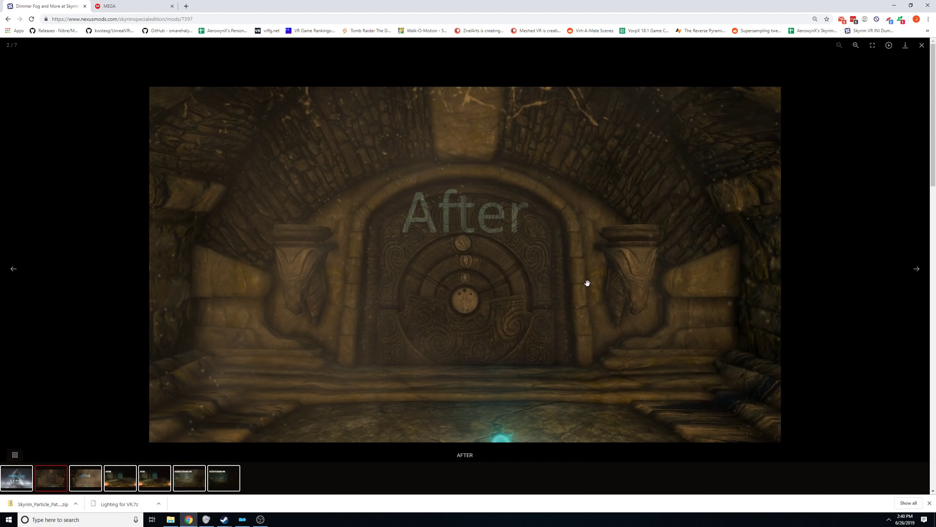
{"action": "left_click", "coordinate": [915, 266]}
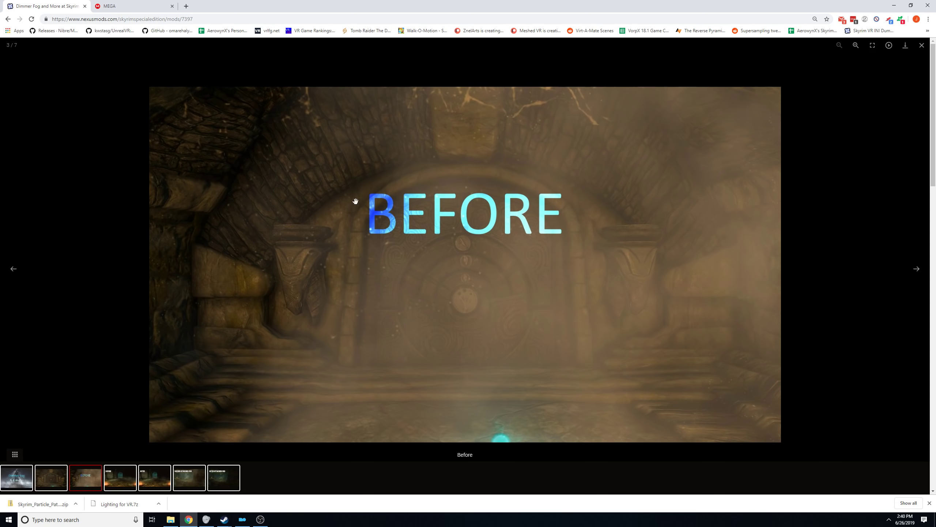
{"action": "left_click", "coordinate": [12, 270]}
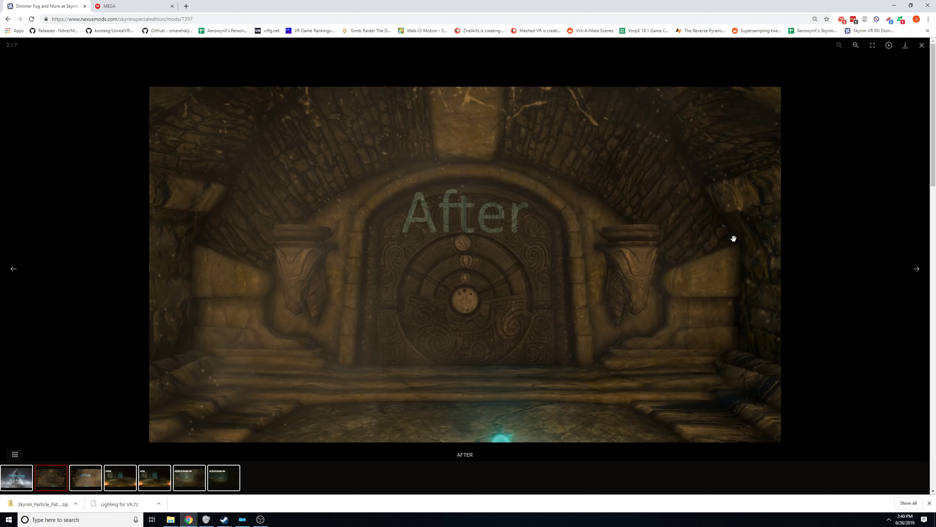
{"action": "left_click", "coordinate": [915, 270]}
{"action": "left_click", "coordinate": [915, 270]}
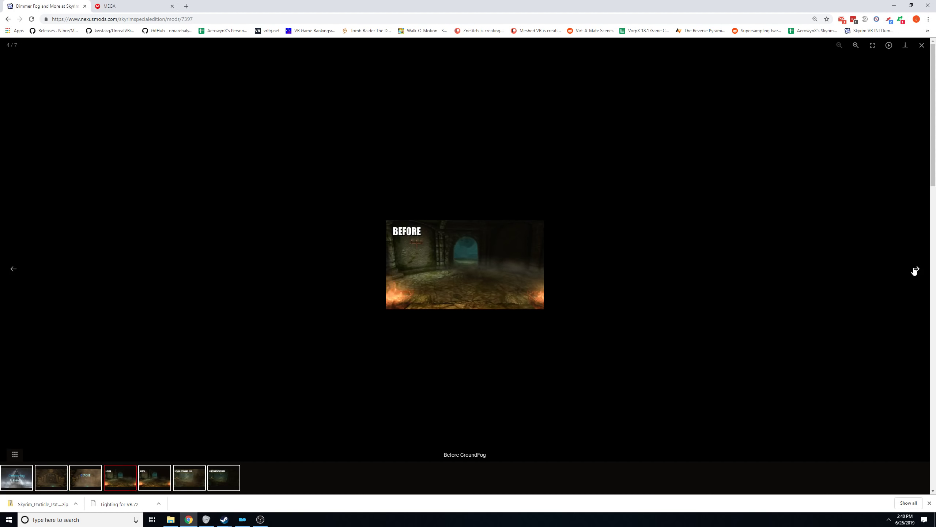
{"action": "left_click", "coordinate": [915, 271]}
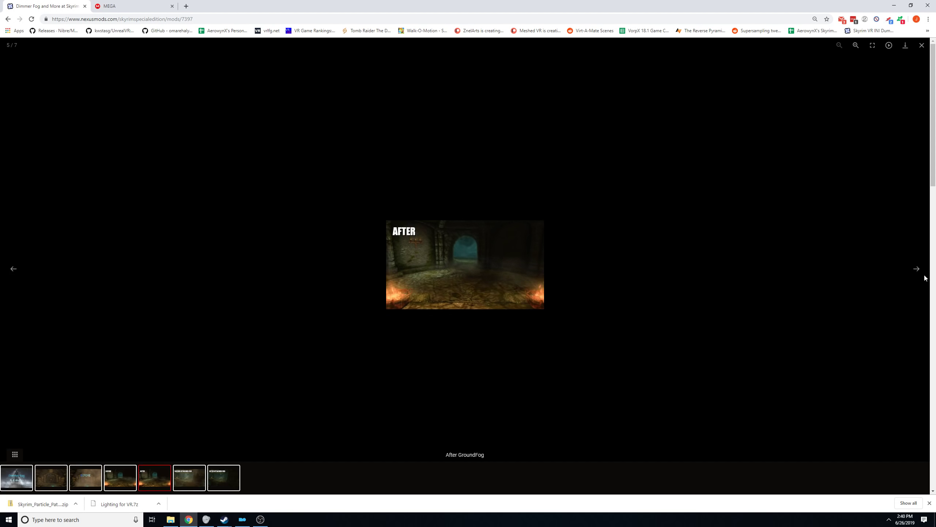
{"action": "left_click", "coordinate": [916, 272]}
{"action": "left_click", "coordinate": [915, 271]}
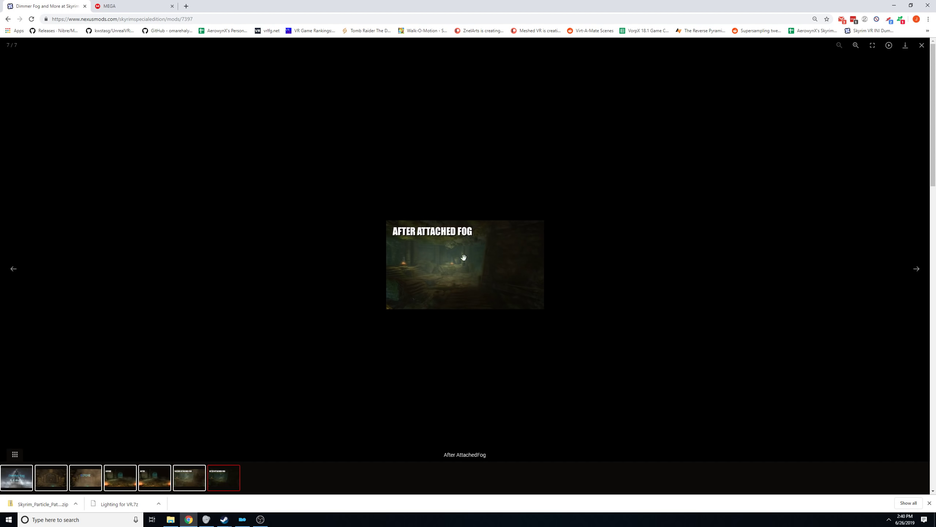
{"action": "left_click", "coordinate": [922, 46]}
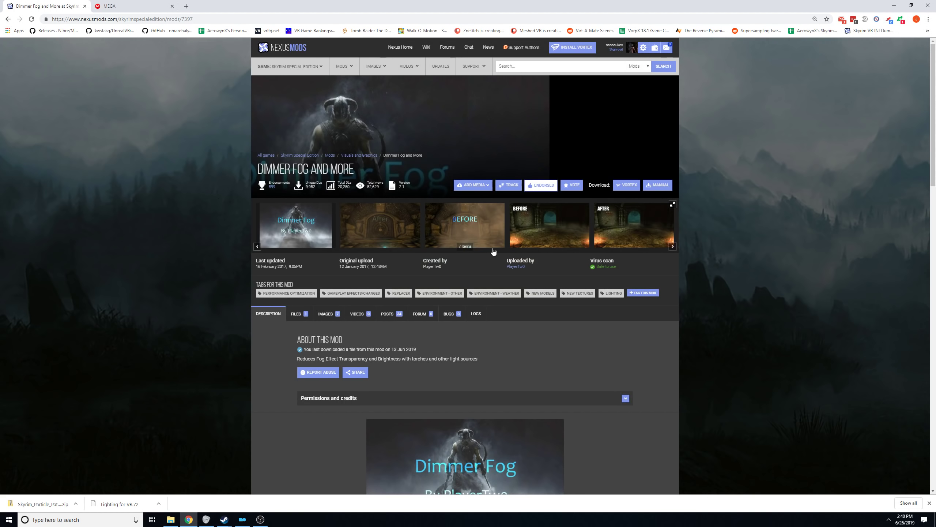
Download the DimmerFog version 2.1 main file from the Dimmer Fog and More page through the mod manager.
{"action": "left_click", "coordinate": [894, 6]}
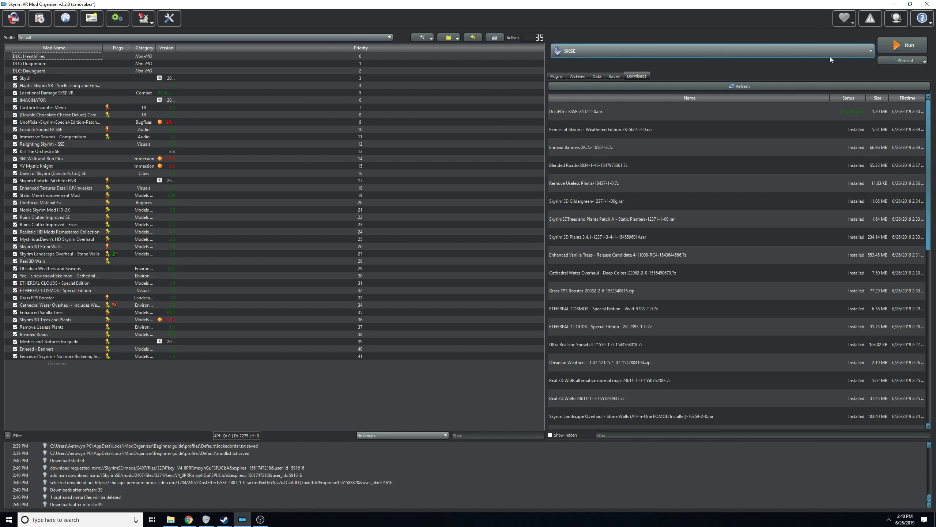
{"action": "left_click", "coordinate": [188, 519]}
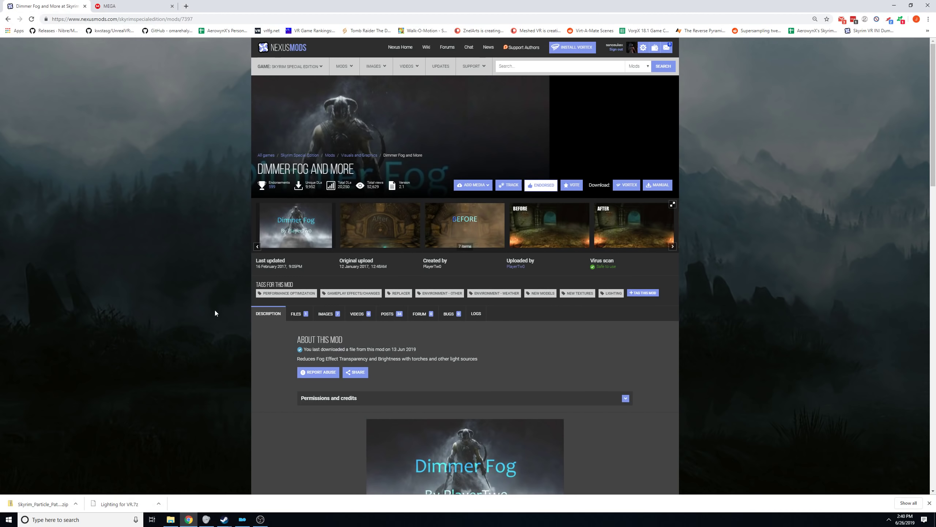
{"action": "left_click", "coordinate": [296, 313]}
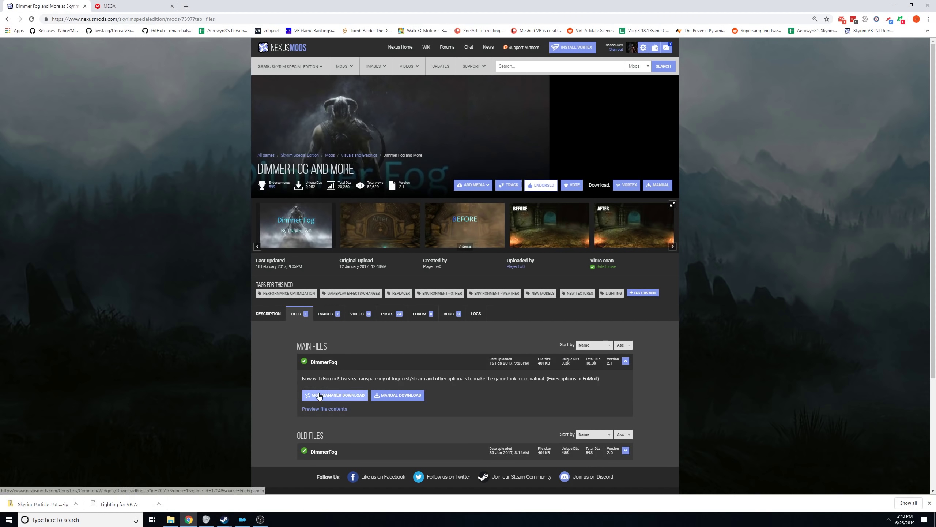
{"action": "left_click", "coordinate": [354, 395]}
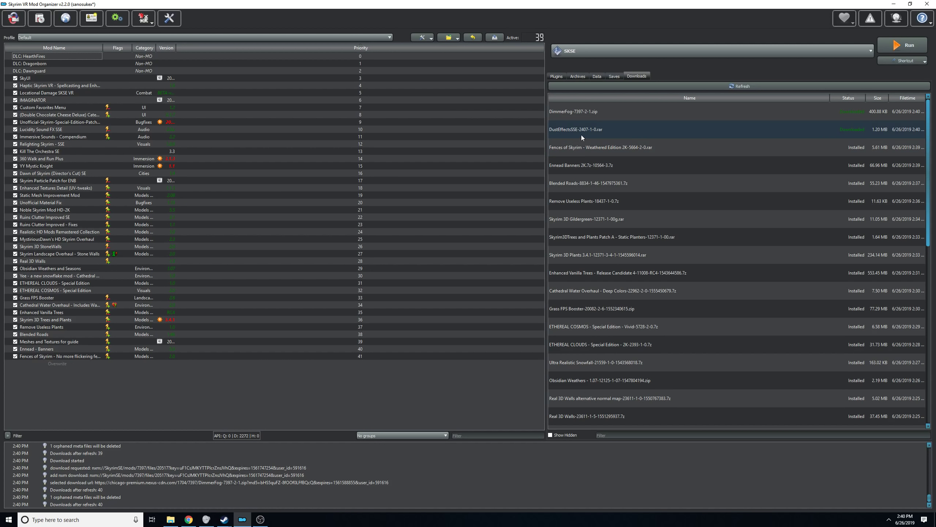
Install the DustEffectsSSE archive and DimmerFog 2.0 with the Main and Optionals Reduced options in Mod Organizer, and enable both mods.
{"action": "double_click", "coordinate": [581, 135]}
{"action": "left_click", "coordinate": [502, 266]}
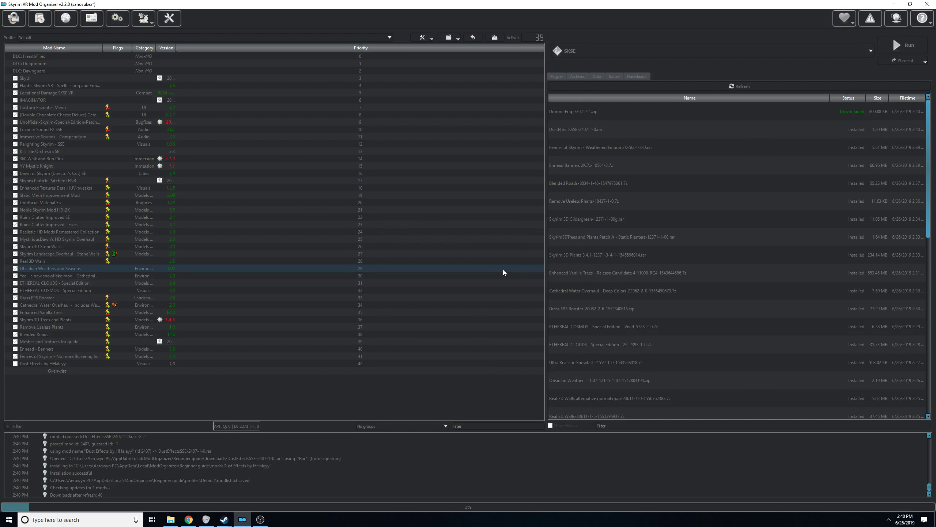
{"action": "double_click", "coordinate": [559, 113]}
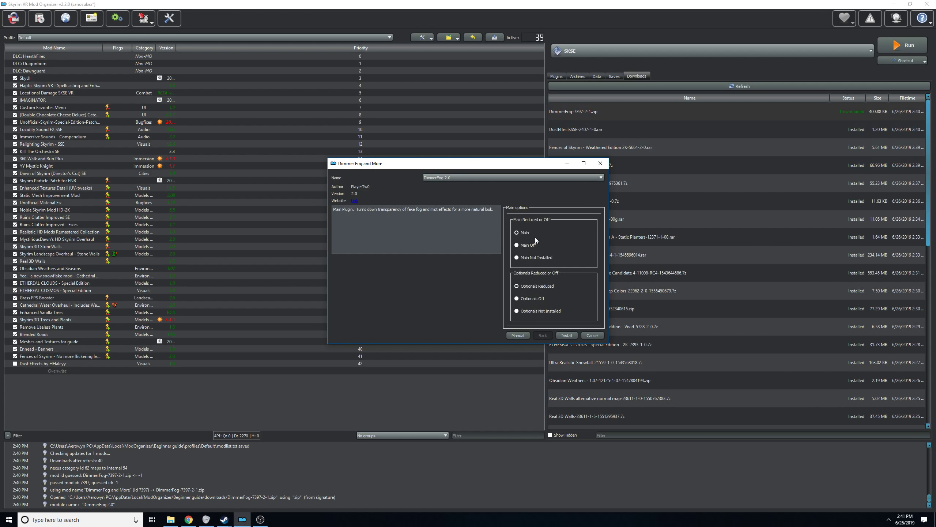
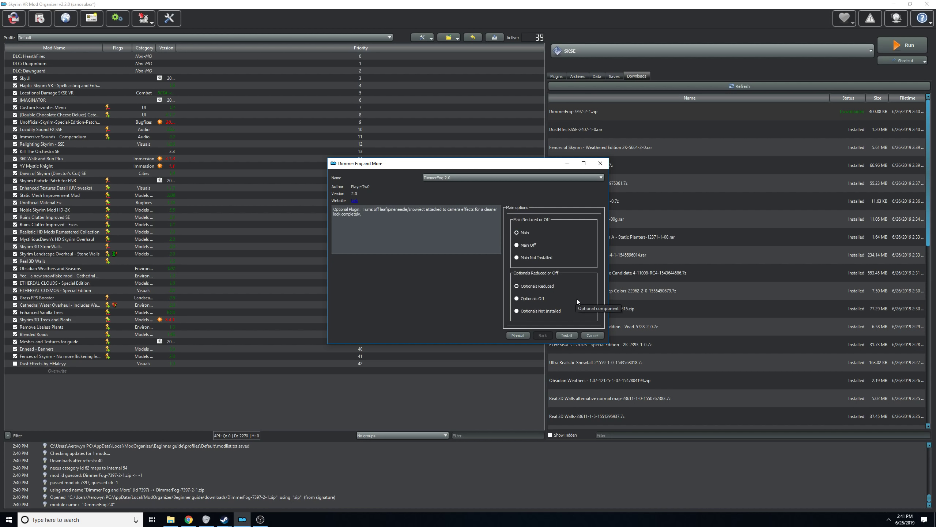
{"action": "left_click", "coordinate": [537, 286]}
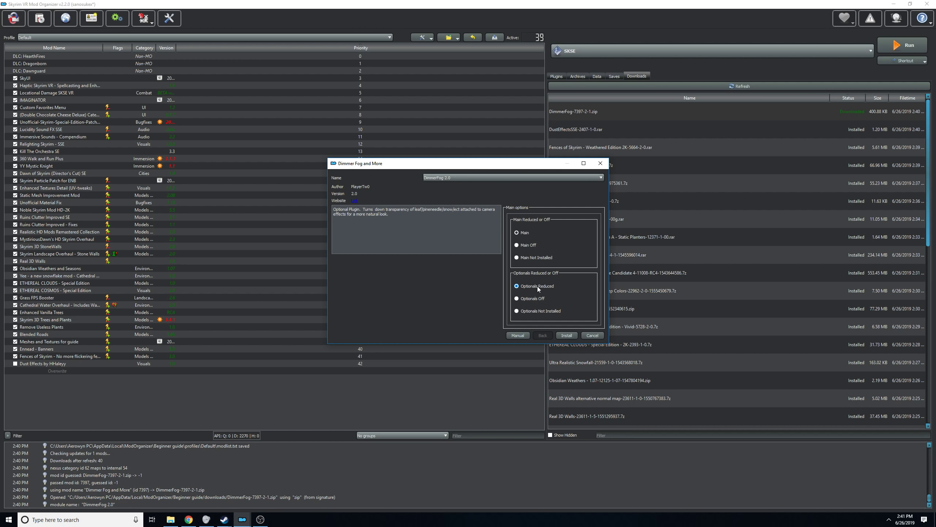
{"action": "left_click", "coordinate": [566, 335]}
{"action": "left_click", "coordinate": [15, 363]}
{"action": "left_click", "coordinate": [15, 371]}
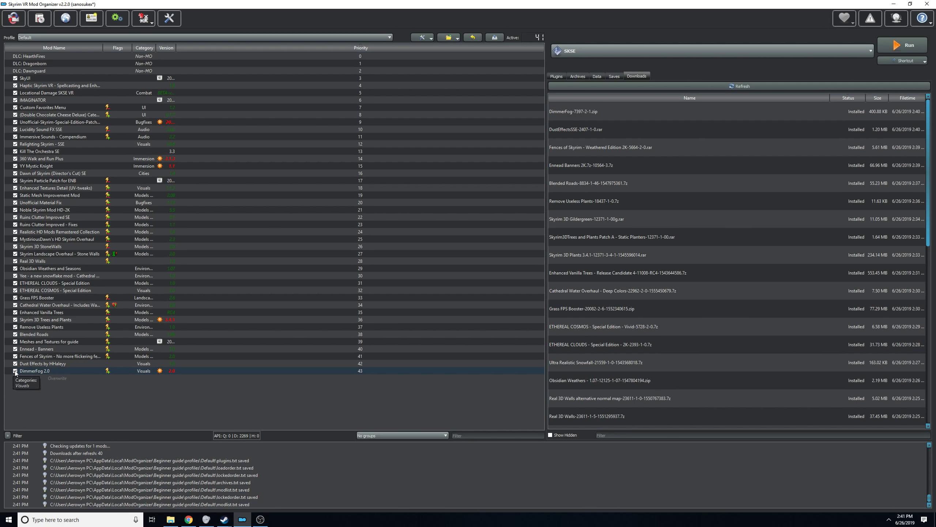
Switch to the browser, search Nexus Mods for "ember", and download the Embers HD version 1.3991 main file through the mod manager.
{"action": "left_click", "coordinate": [189, 519]}
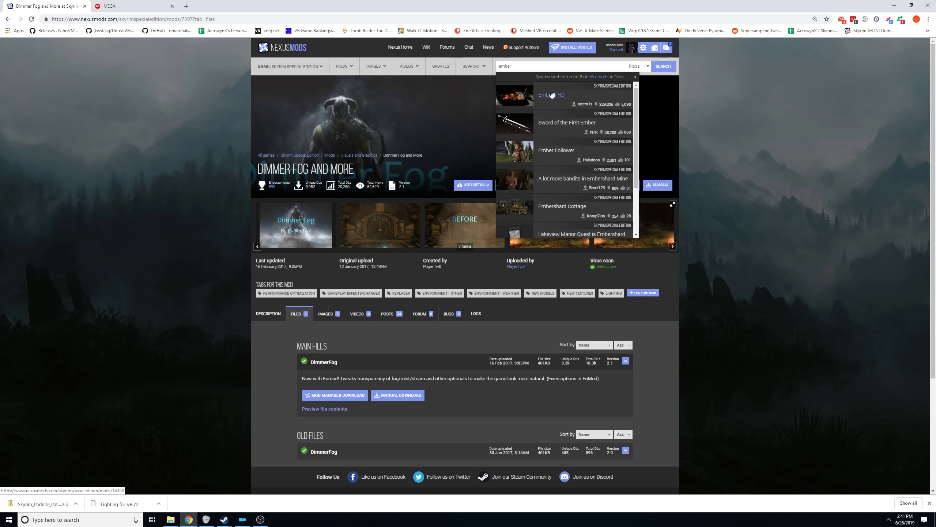
{"action": "left_click", "coordinate": [551, 94]}
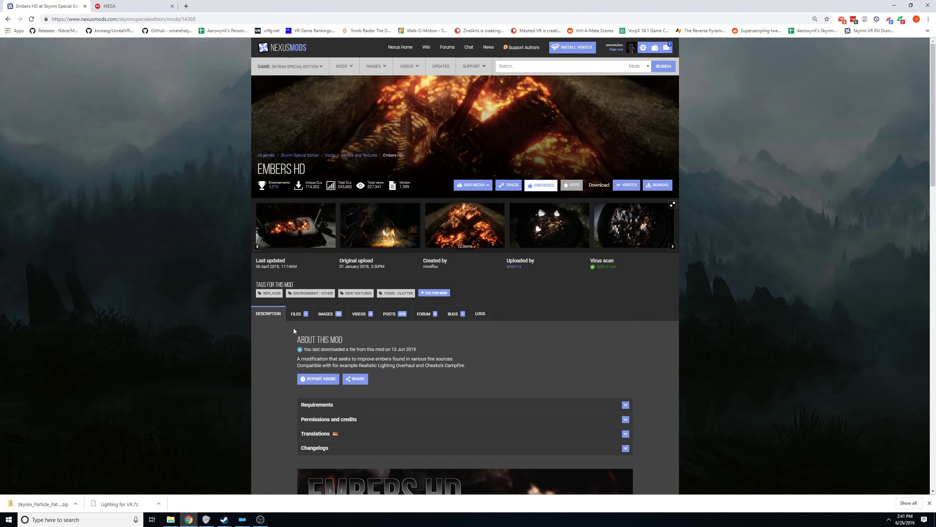
{"action": "left_click", "coordinate": [299, 314]}
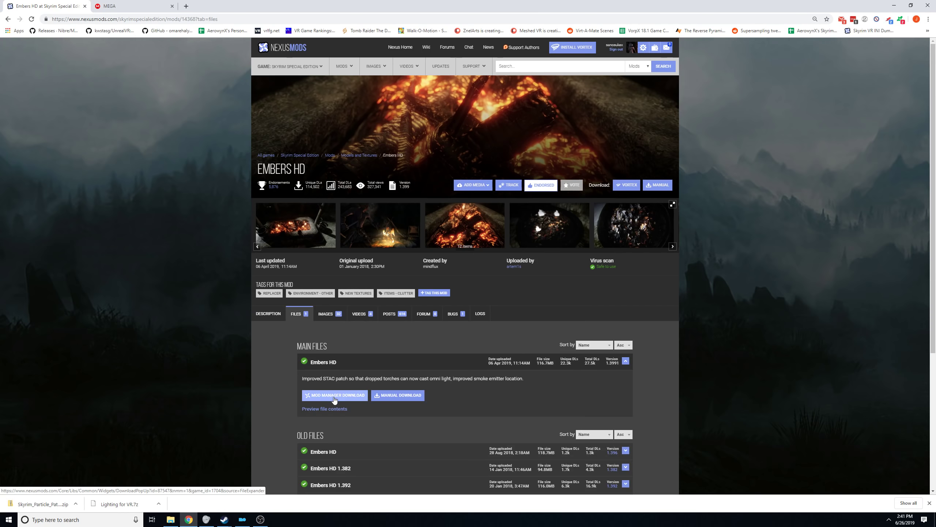
{"action": "left_click", "coordinate": [334, 395]}
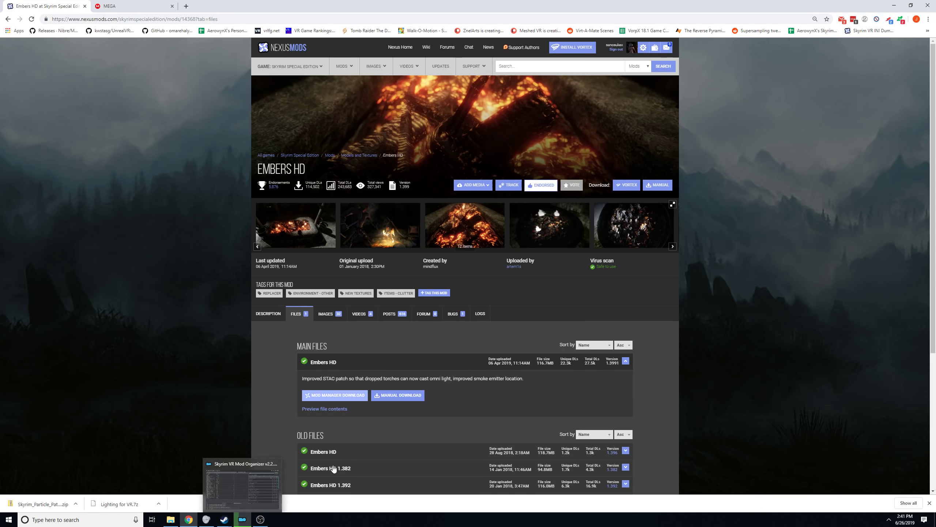
Go to the original Skyrim section of Nexus Mods, search for "ultimate" and open the Ultimate HD Fire Effects page.
{"action": "mouse_move", "coordinate": [295, 61]}
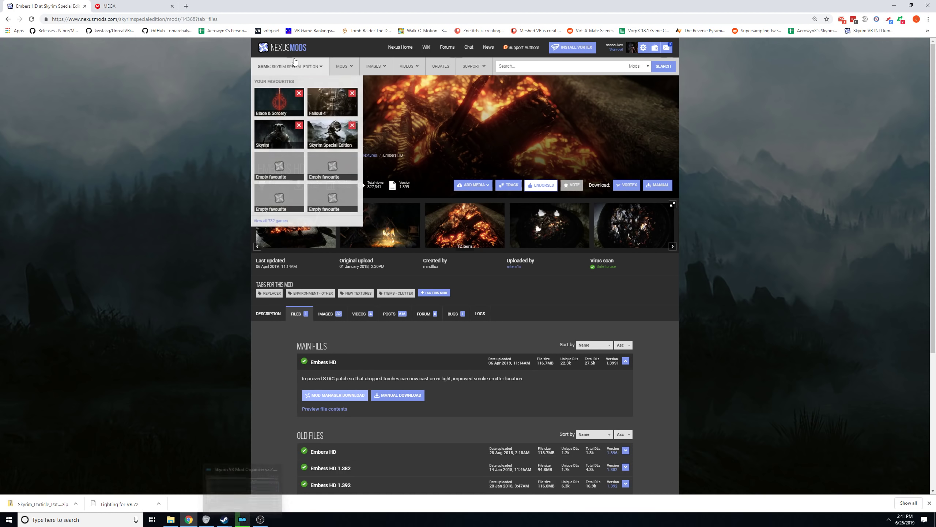
{"action": "left_click", "coordinate": [320, 123]}
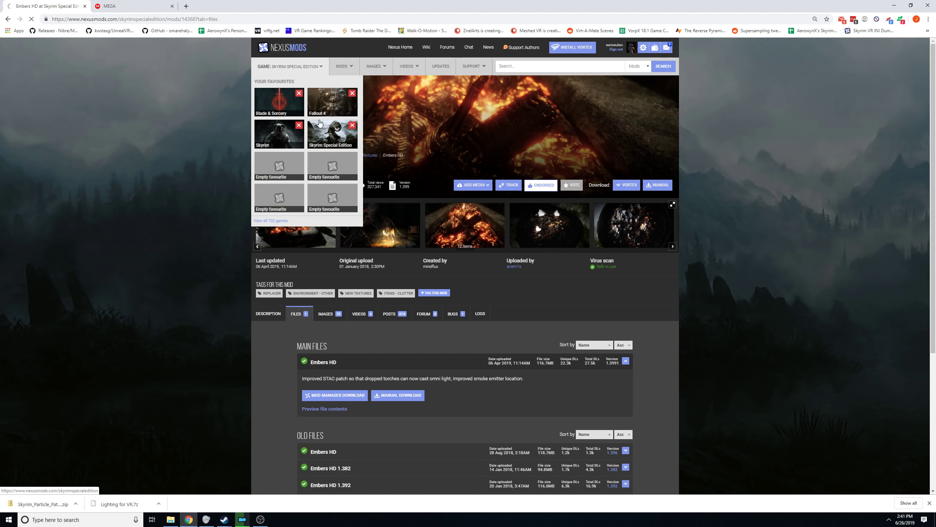
{"action": "left_click", "coordinate": [496, 67]}
{"action": "type", "text": "u"}
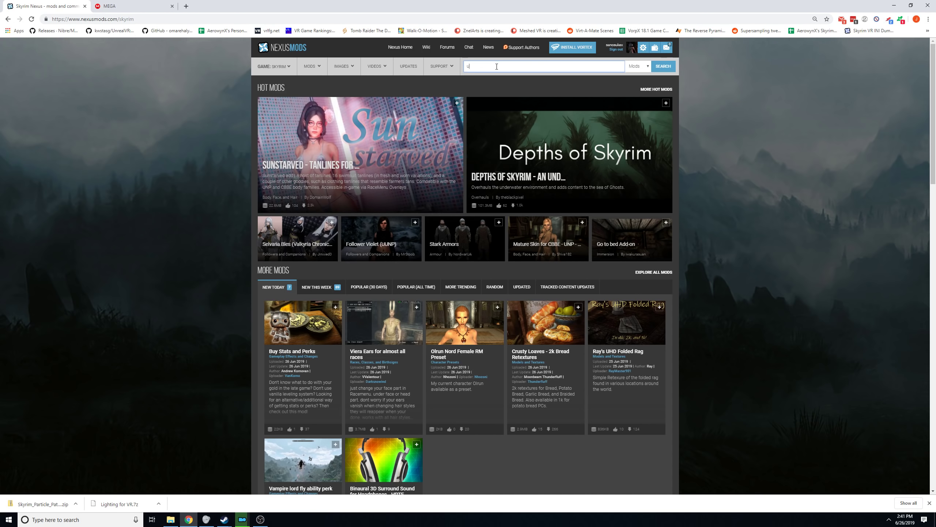
{"action": "type", "text": "ltimate"}
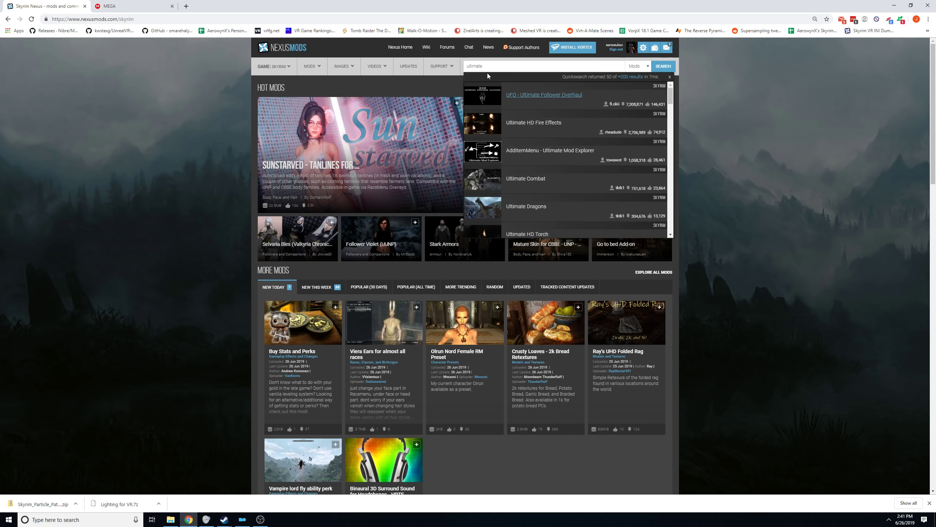
{"action": "left_click", "coordinate": [538, 123]}
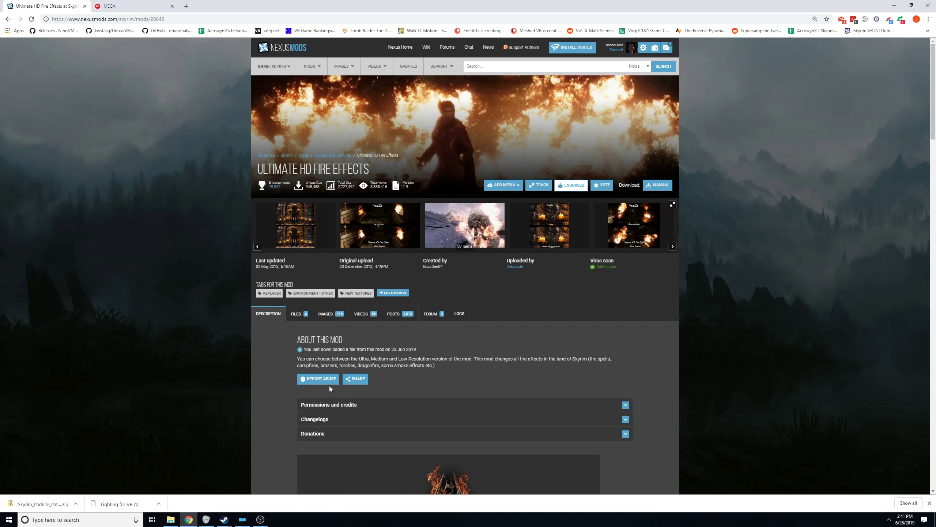
Download the Medium Resolution version 1.9 main file of Ultimate HD Fire Effects through the mod manager.
{"action": "left_click", "coordinate": [297, 319]}
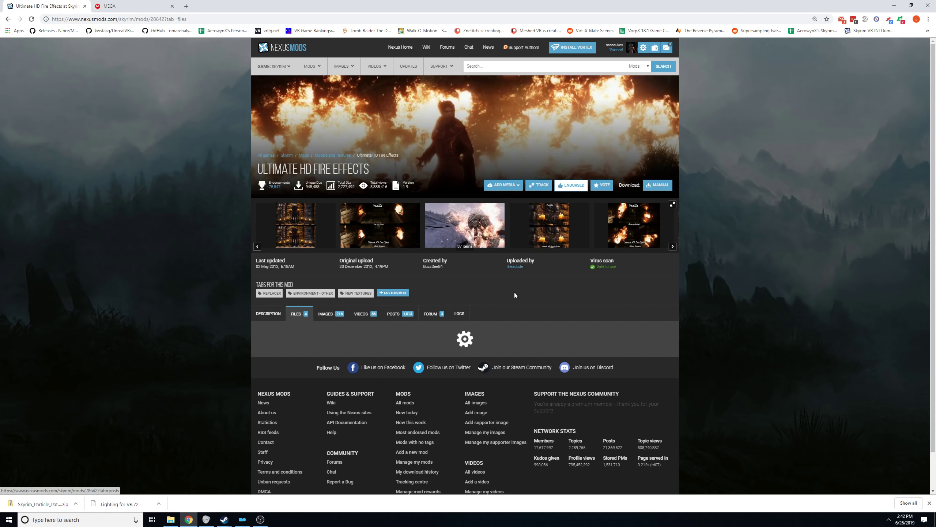
{"action": "scroll", "coordinate": [514, 296], "scroll_direction": "down", "scroll_amount": 5}
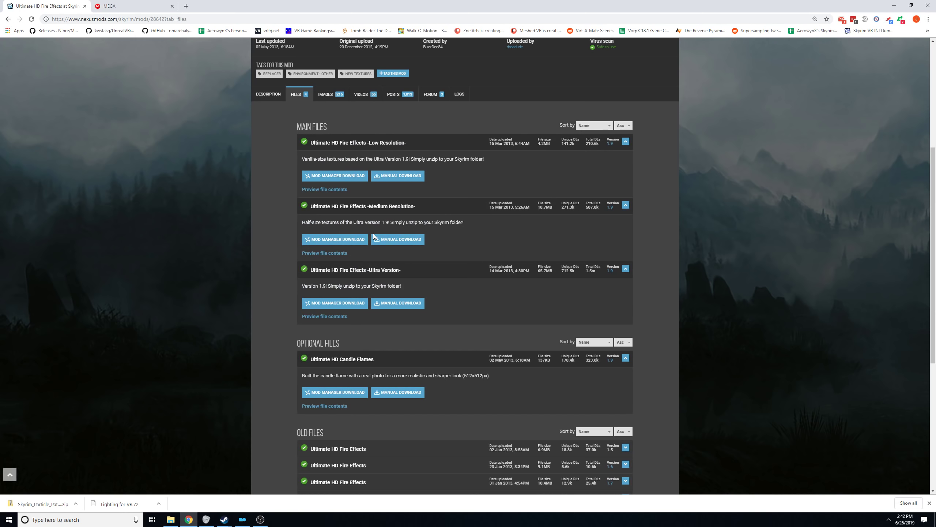
{"action": "left_click", "coordinate": [339, 239]}
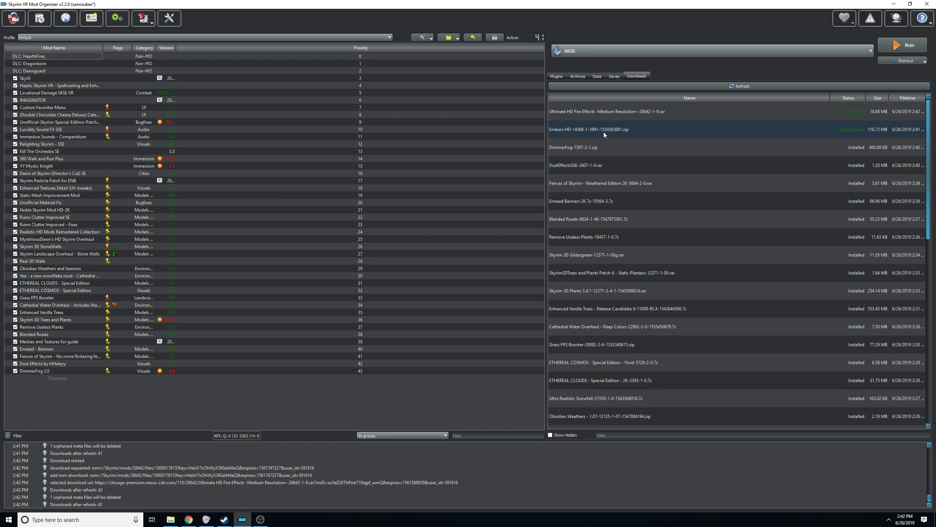
Install Embers HD in Mod Organizer with Embers HD 2K, Fireplaces Add-On, Forges Add-On and Lava Crater Add-On but no compatibility patches, and enable it.
{"action": "double_click", "coordinate": [603, 130]}
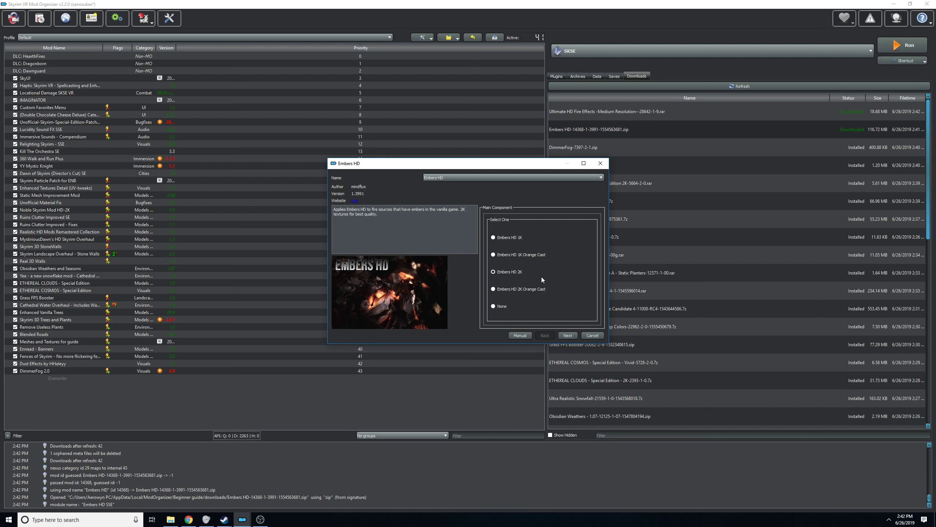
{"action": "left_click", "coordinate": [568, 336]}
{"action": "left_click", "coordinate": [521, 246]}
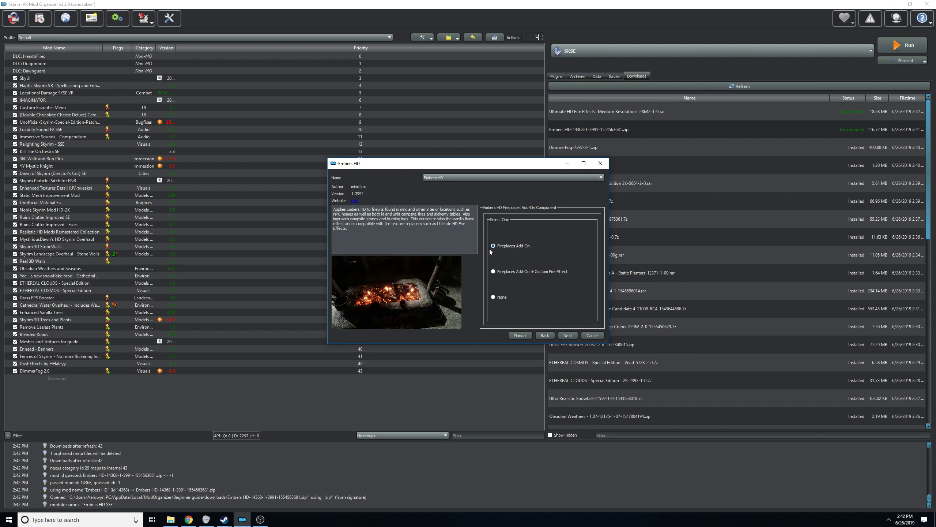
{"action": "left_click", "coordinate": [566, 335]}
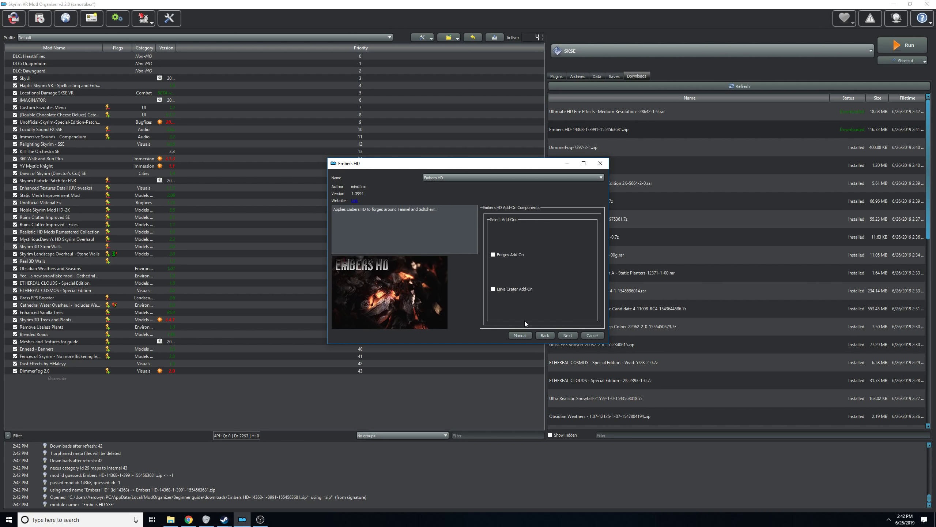
{"action": "left_click", "coordinate": [501, 289]}
{"action": "left_click", "coordinate": [510, 254]}
{"action": "left_click", "coordinate": [567, 335]}
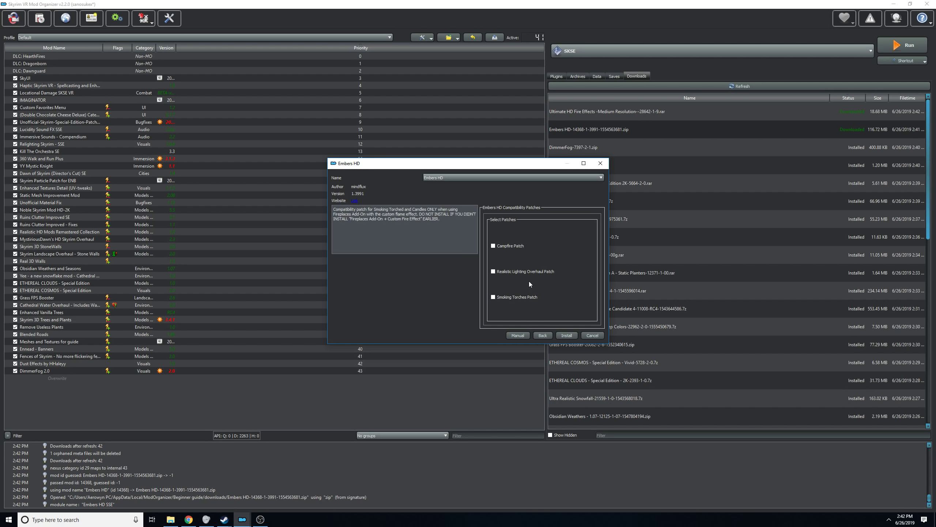
{"action": "left_click", "coordinate": [565, 337]}
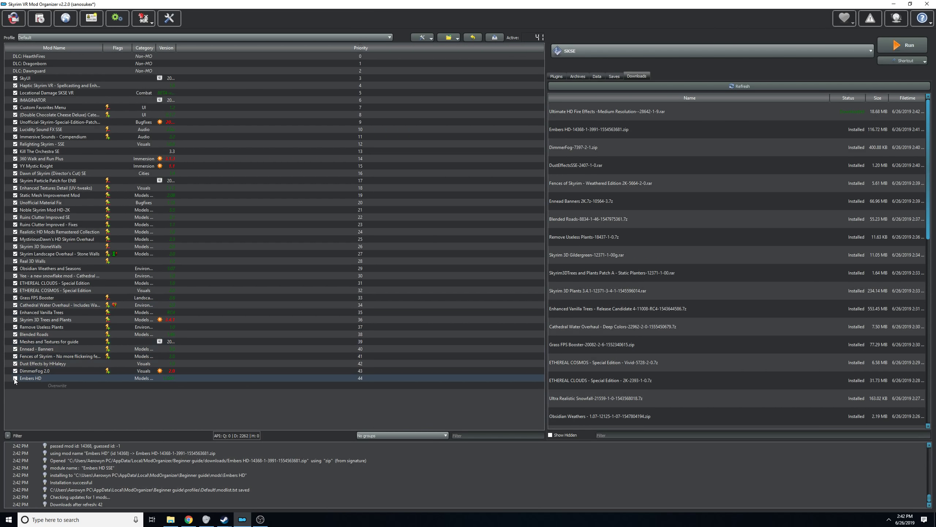
{"action": "left_click", "coordinate": [15, 378]}
Install the Ultimate HD Fire Effects Medium Resolution archive under its suggested name and enable the mod.
{"action": "double_click", "coordinate": [598, 115]}
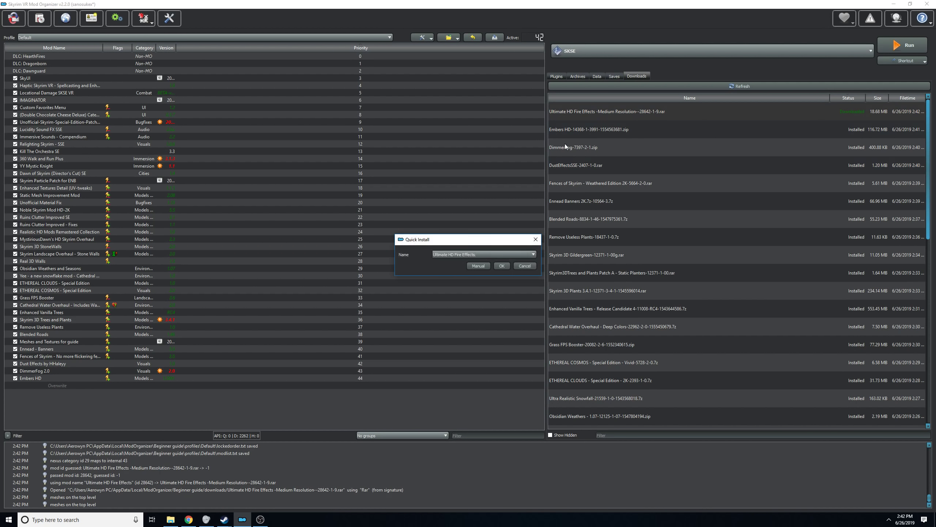
{"action": "left_click", "coordinate": [502, 266]}
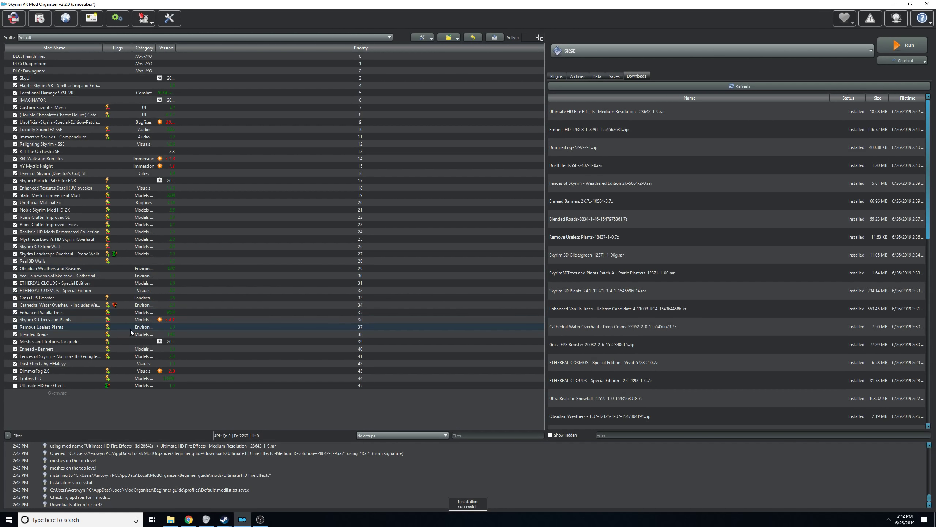
{"action": "left_click", "coordinate": [15, 386]}
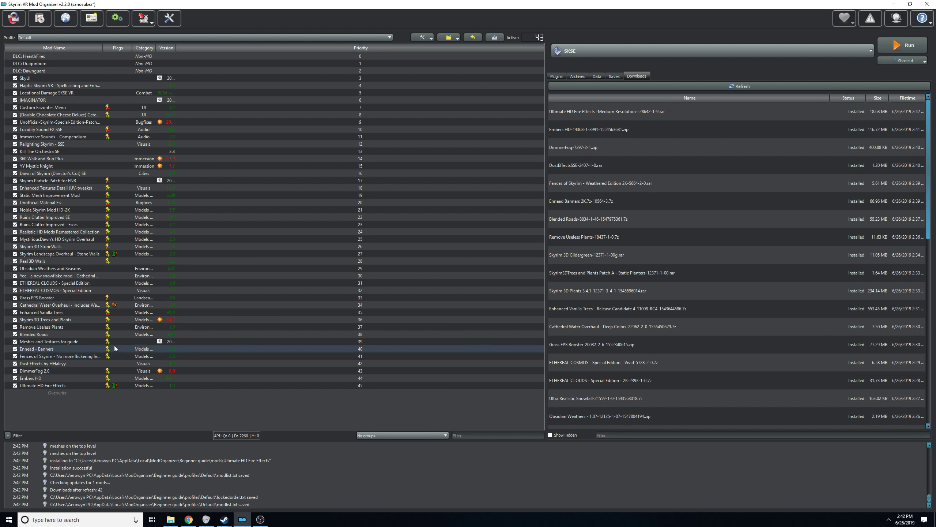
Open the Ultimate HD Fire Effects mod folder in Explorer, delete its meshes folder, and close the window.
{"action": "right_click", "coordinate": [41, 385]}
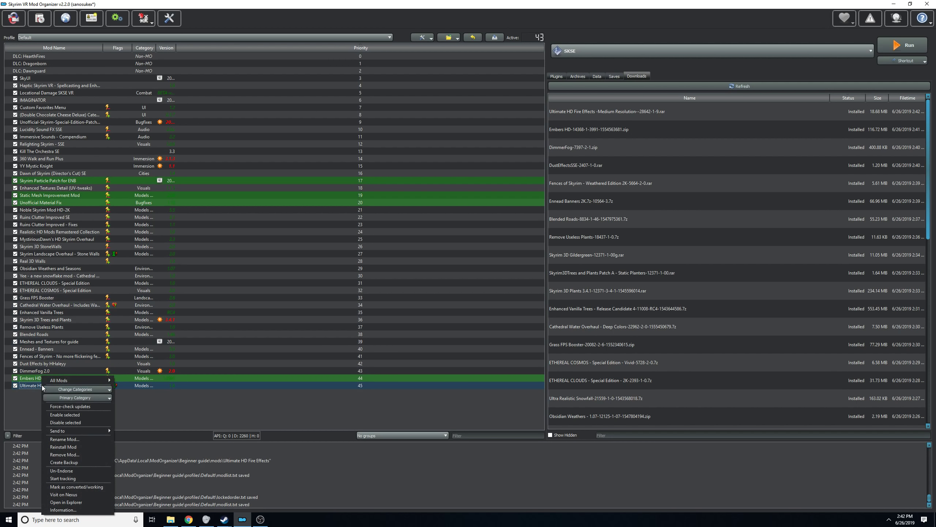
{"action": "left_click", "coordinate": [40, 319]}
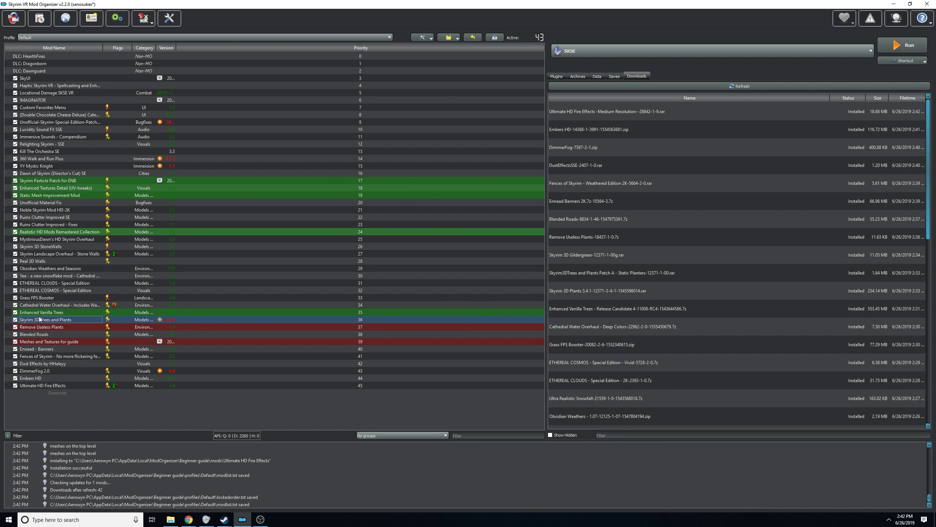
{"action": "left_click", "coordinate": [36, 388]}
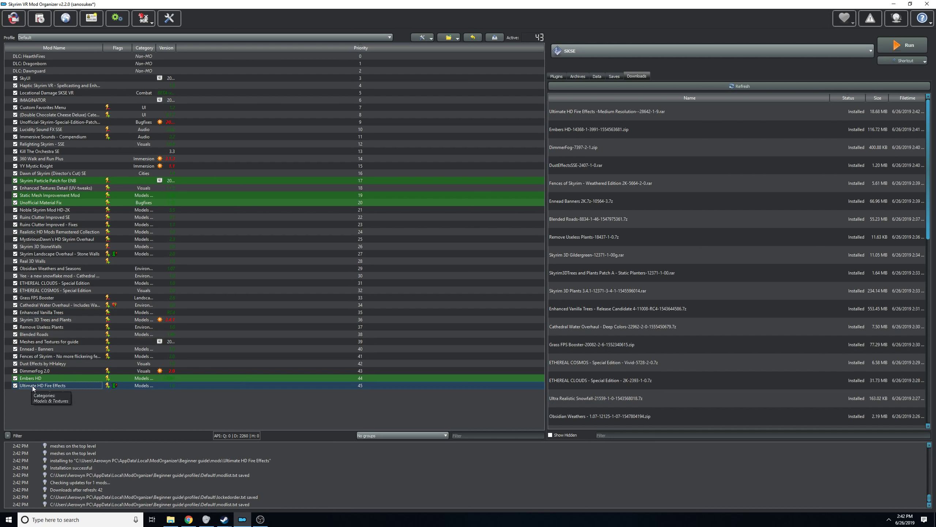
{"action": "right_click", "coordinate": [32, 386]}
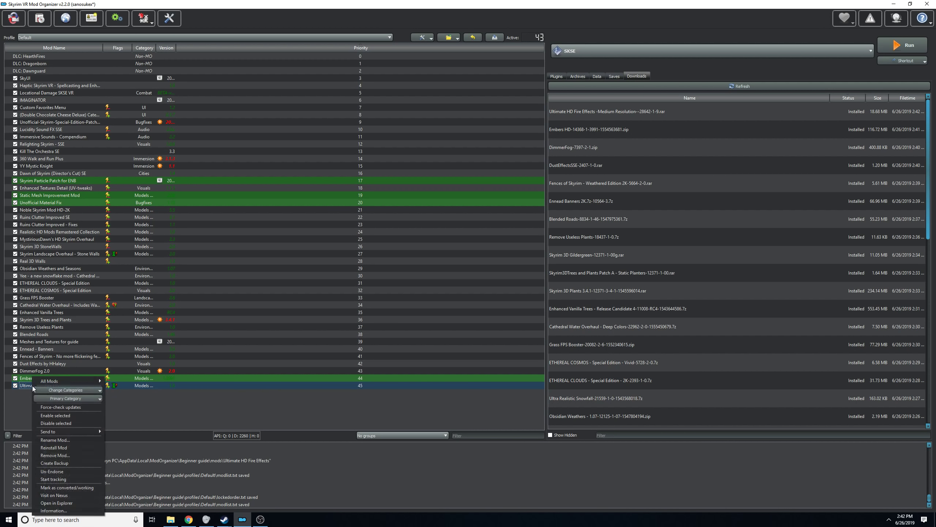
{"action": "left_click", "coordinate": [62, 503]}
{"action": "left_click", "coordinate": [183, 50]}
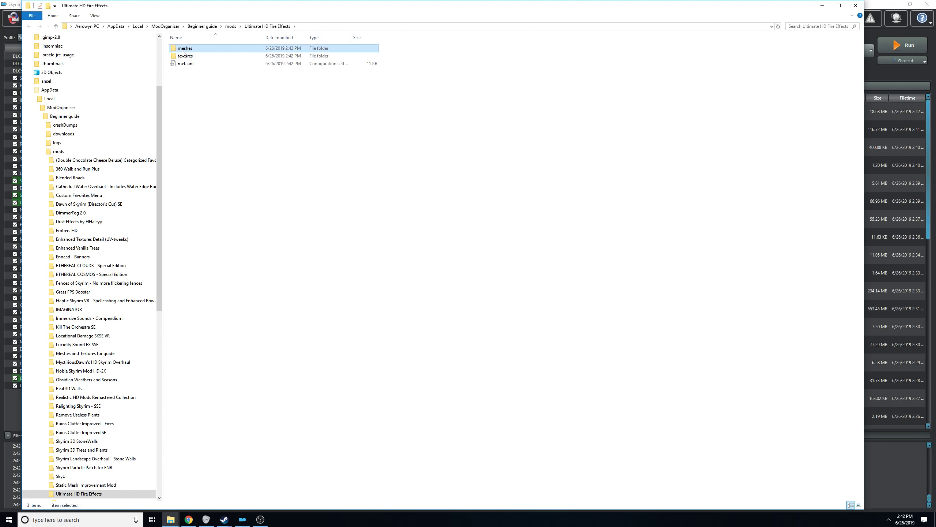
{"action": "right_click", "coordinate": [182, 51]}
{"action": "left_click", "coordinate": [206, 209]}
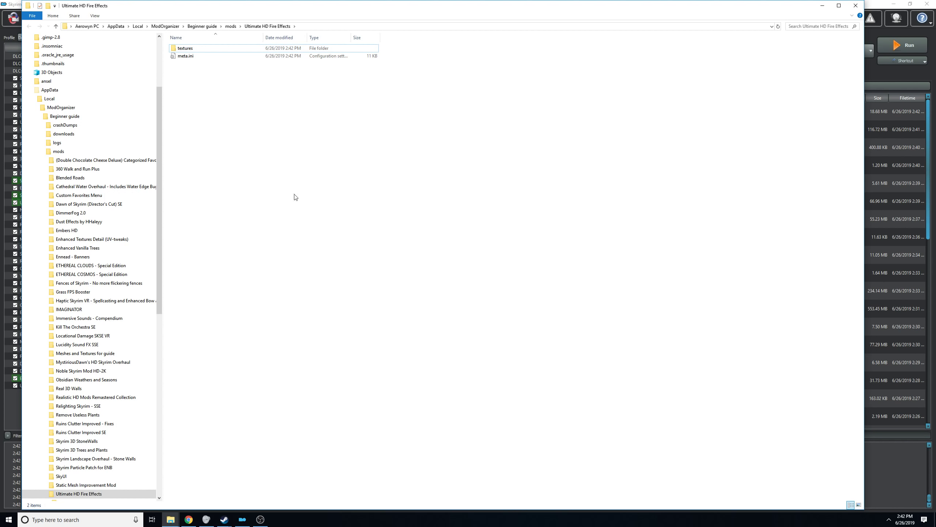
{"action": "left_click", "coordinate": [855, 5]}
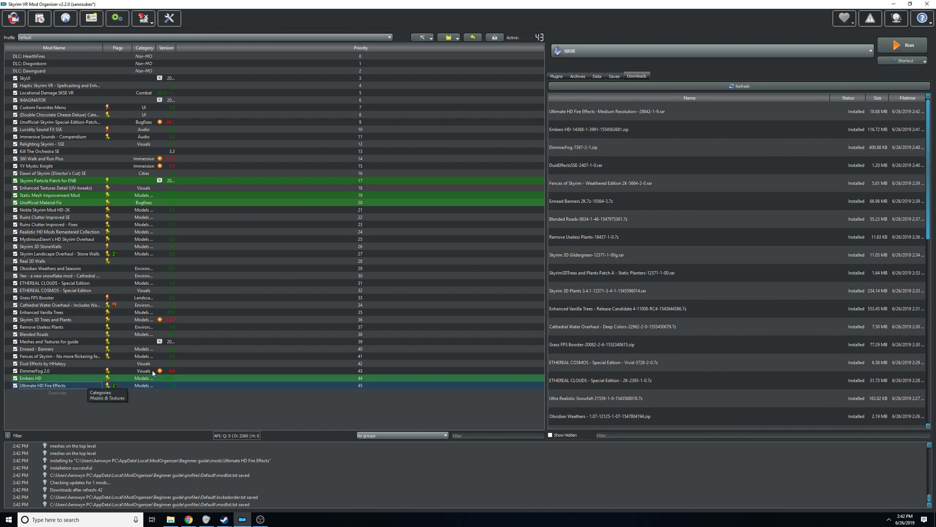
In the browser, return to the Skyrim Special Edition section of Nexus Mods, search for "just ice" and open the Just Ice page.
{"action": "left_click", "coordinate": [188, 520]}
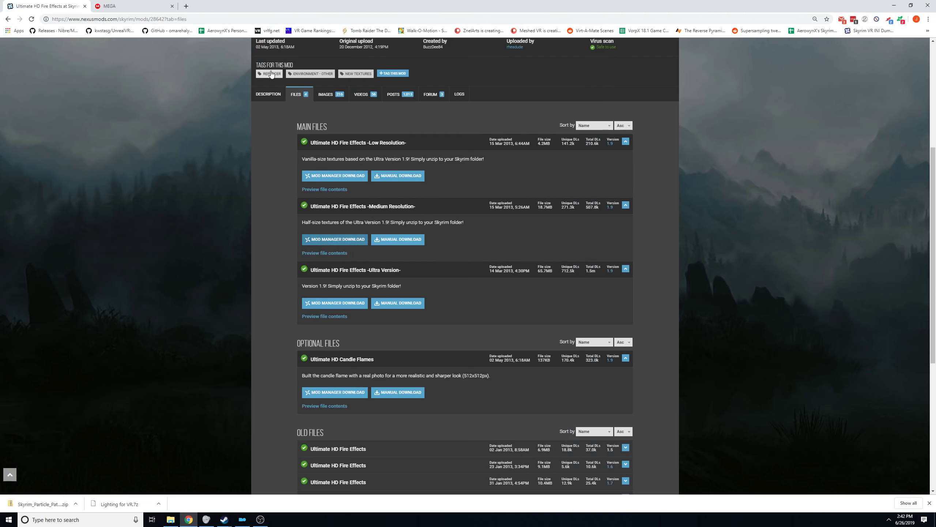
{"action": "scroll", "coordinate": [311, 133], "scroll_direction": "up", "scroll_amount": 5}
{"action": "mouse_move", "coordinate": [281, 70]}
{"action": "left_click", "coordinate": [321, 145]}
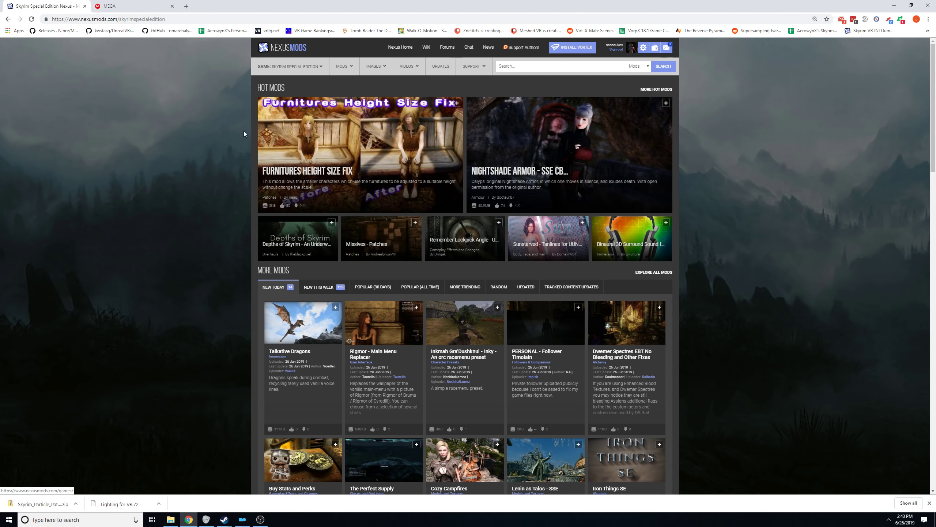
{"action": "mouse_move", "coordinate": [487, 67]}
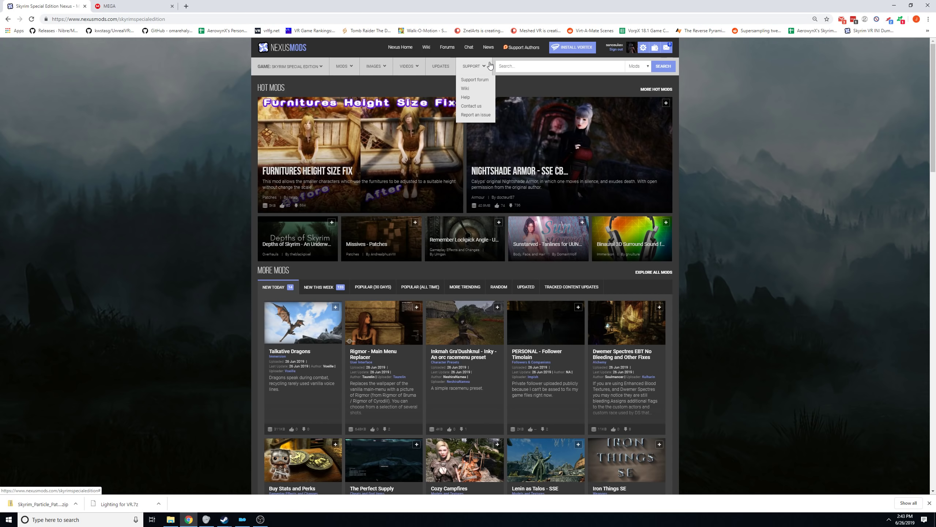
{"action": "left_click", "coordinate": [543, 63]}
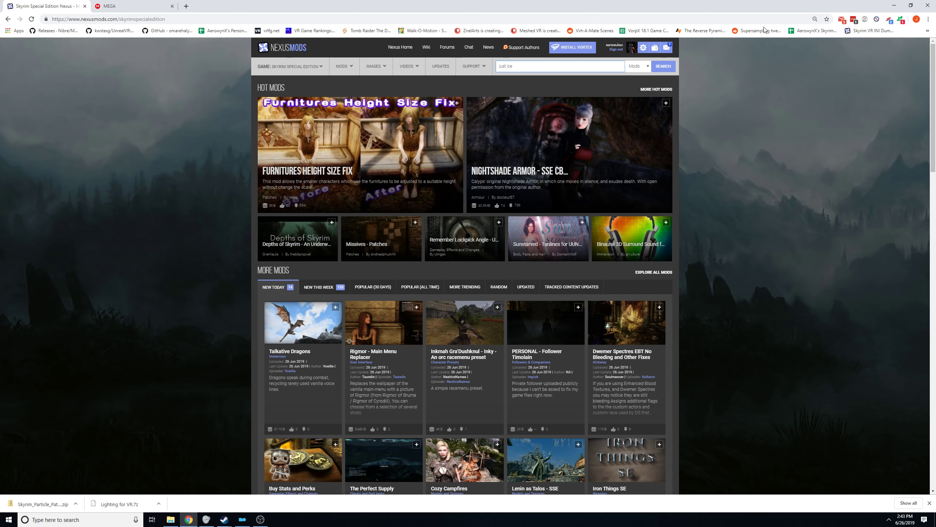
{"action": "left_click", "coordinate": [553, 93]}
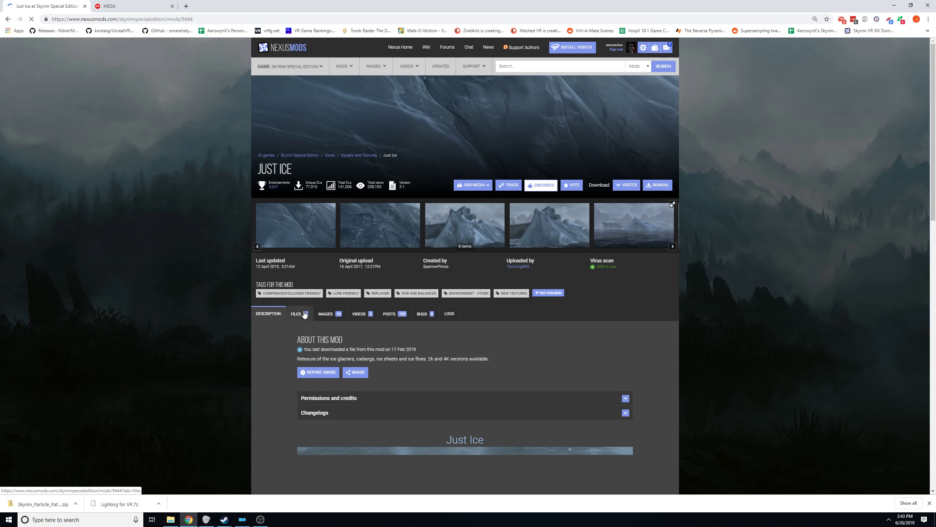
Download the Just Ice 2k version 3.1 main file through the mod manager and install it in Mod Organizer.
{"action": "left_click", "coordinate": [305, 314]}
{"action": "scroll", "coordinate": [476, 343], "scroll_direction": "down", "scroll_amount": 5}
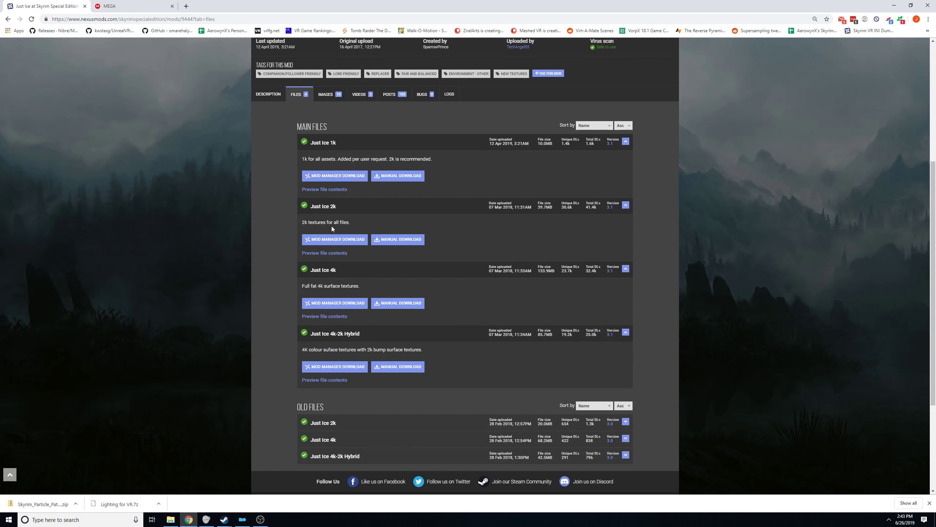
{"action": "left_click", "coordinate": [331, 242]}
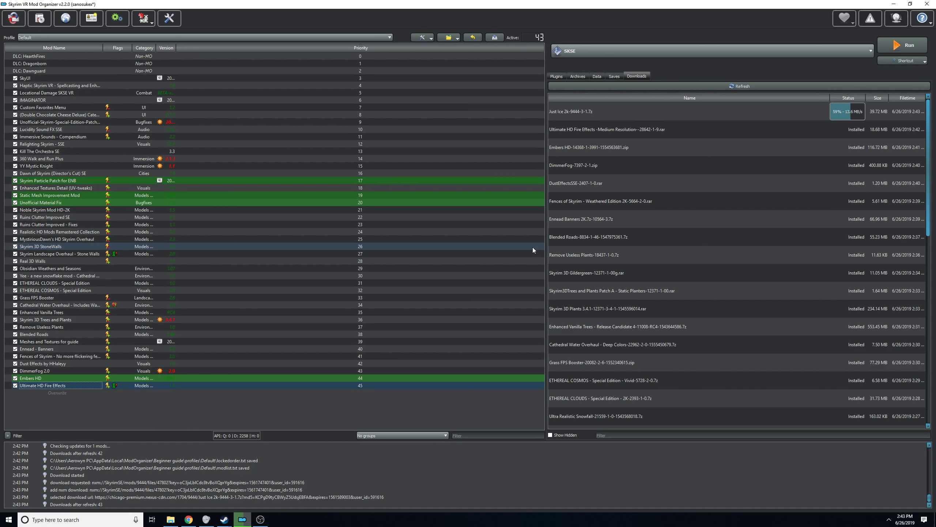
{"action": "double_click", "coordinate": [617, 112]}
{"action": "left_click", "coordinate": [503, 266]}
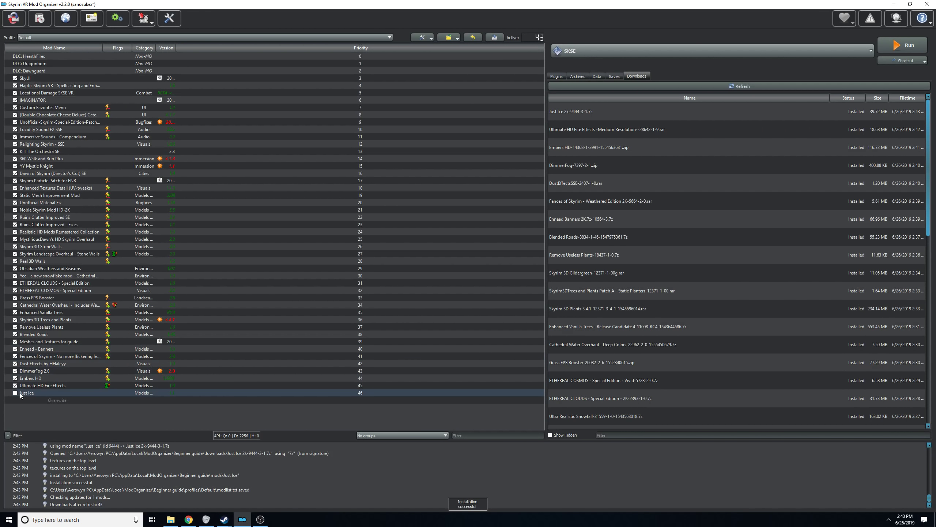
Enable the Just Ice mod in the mod list.
{"action": "left_click", "coordinate": [15, 393]}
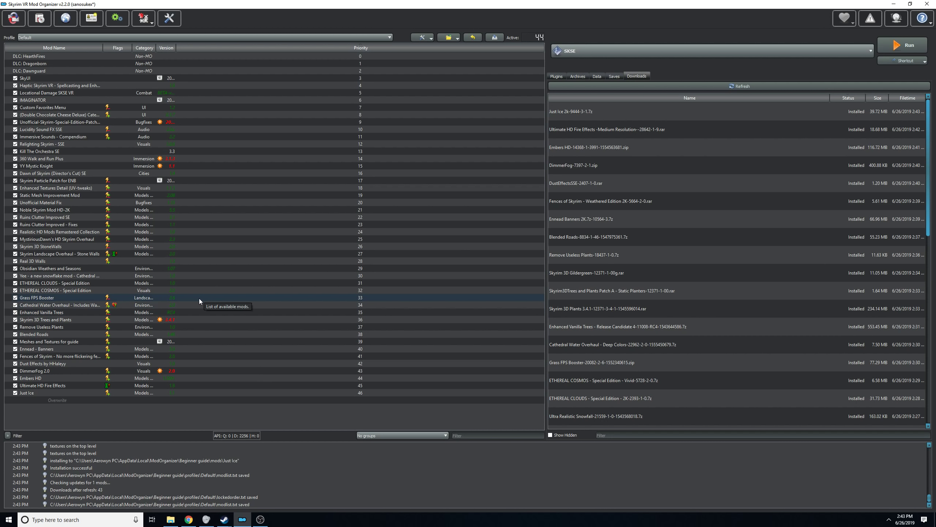
In the browser, search Nexus Mods for "bellyac", open Bellyaches Animal and Creature Pack SSE and download its version 1.2 main file through the mod manager.
{"action": "left_click", "coordinate": [190, 520]}
{"action": "scroll", "coordinate": [460, 123], "scroll_direction": "up", "scroll_amount": 5}
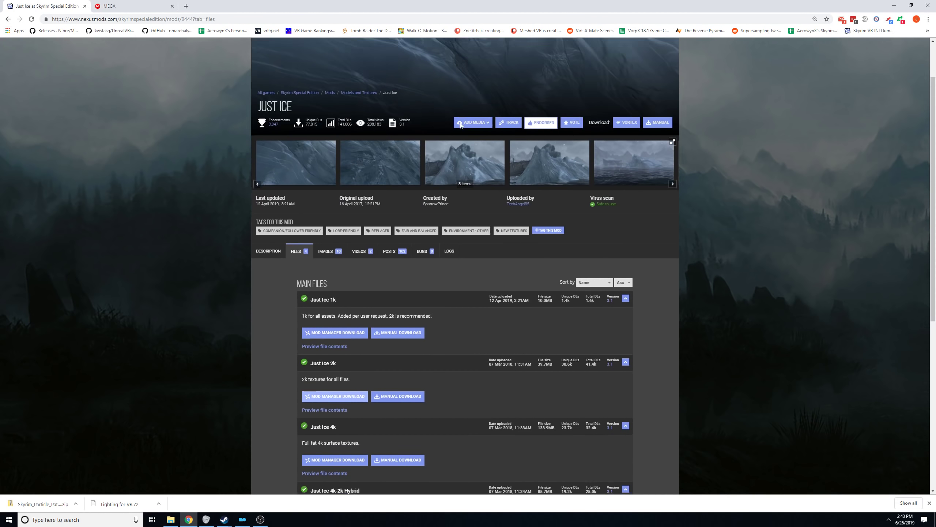
{"action": "scroll", "coordinate": [460, 124], "scroll_direction": "up", "scroll_amount": 2}
{"action": "left_click", "coordinate": [516, 68]}
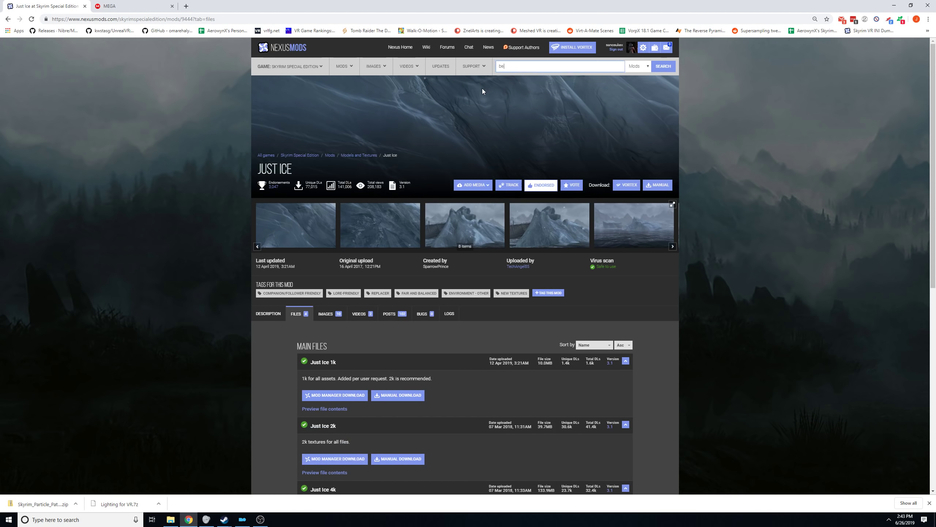
{"action": "type", "text": "bellyac"}
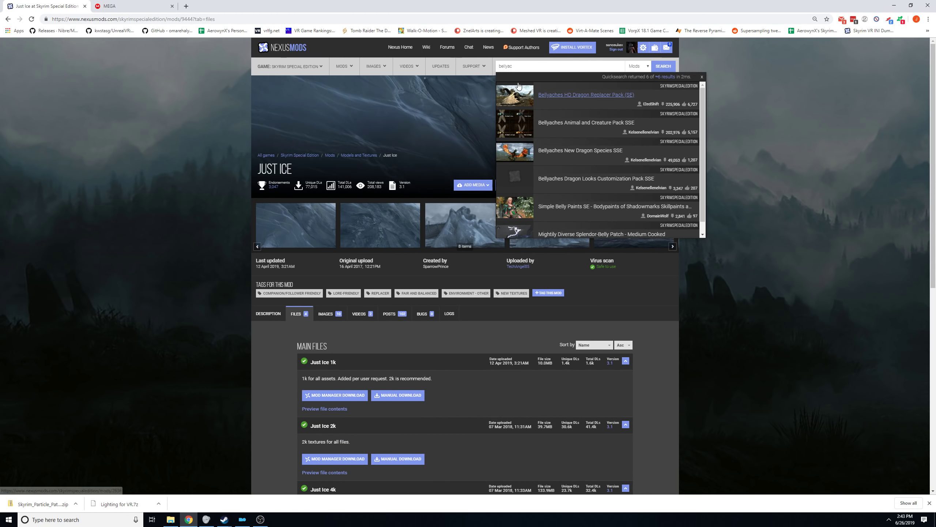
{"action": "left_click", "coordinate": [586, 122]}
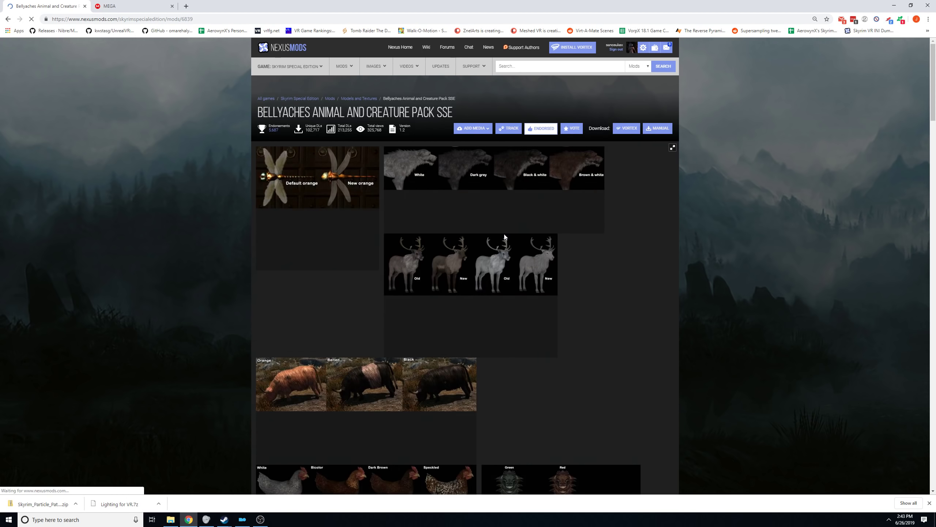
{"action": "left_click", "coordinate": [296, 261]}
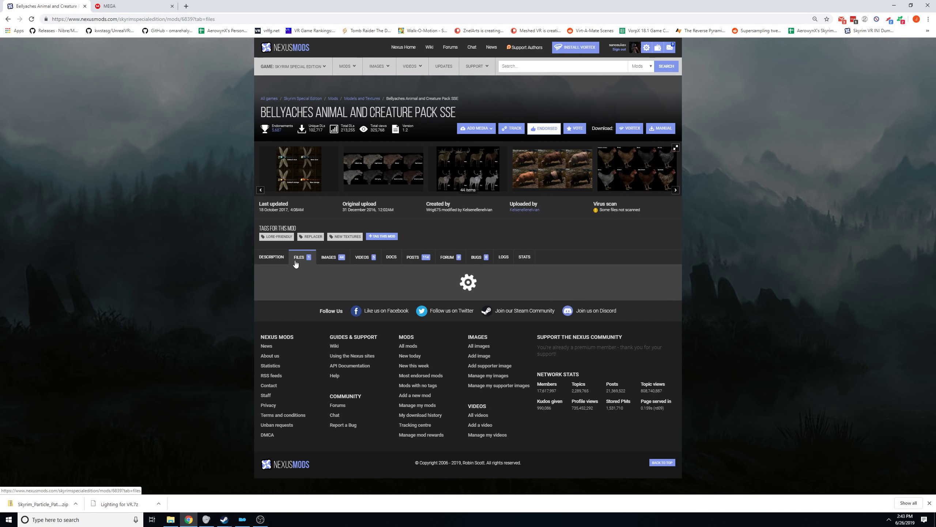
{"action": "left_click", "coordinate": [328, 332]}
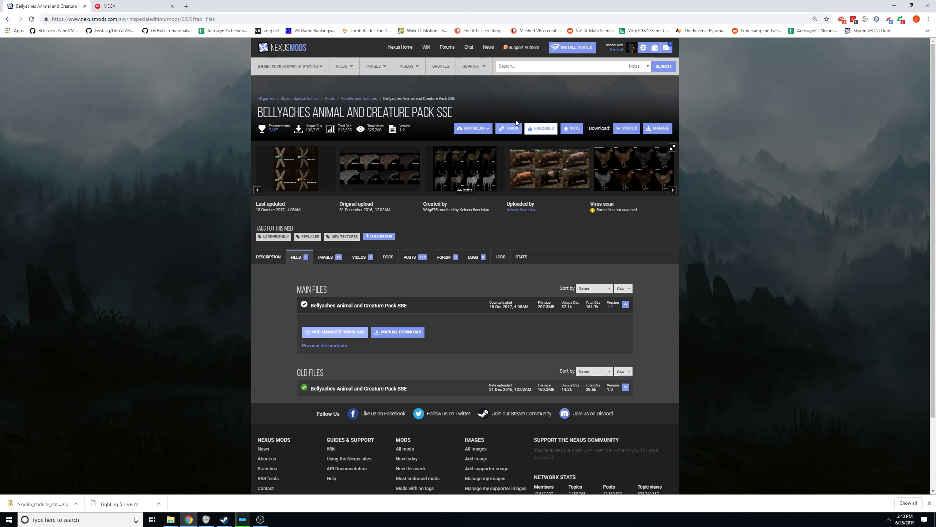
Search again for "bellyac", open Bellyaches HD Dragon Replacer Pack (SE) and download its 1.4 main file through the mod manager.
{"action": "left_click", "coordinate": [517, 64]}
{"action": "type", "text": "bellyac"}
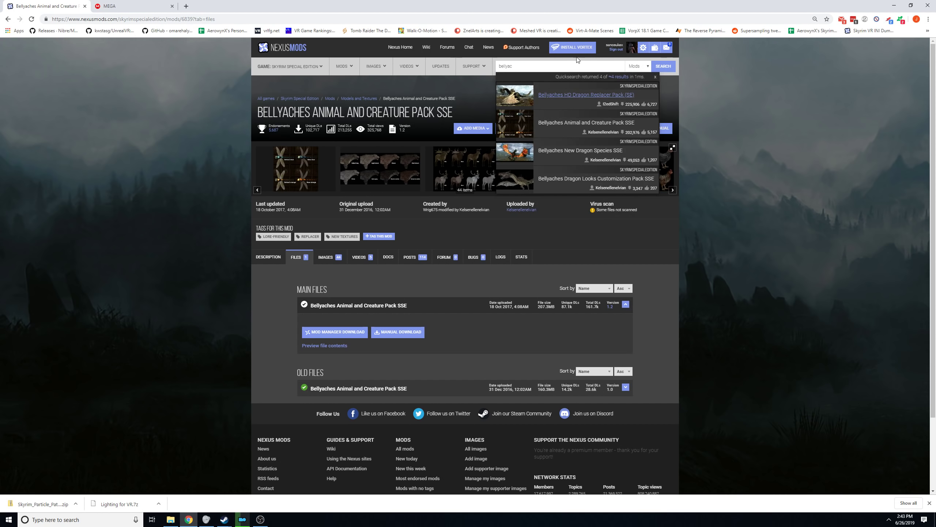
{"action": "left_click", "coordinate": [592, 96]}
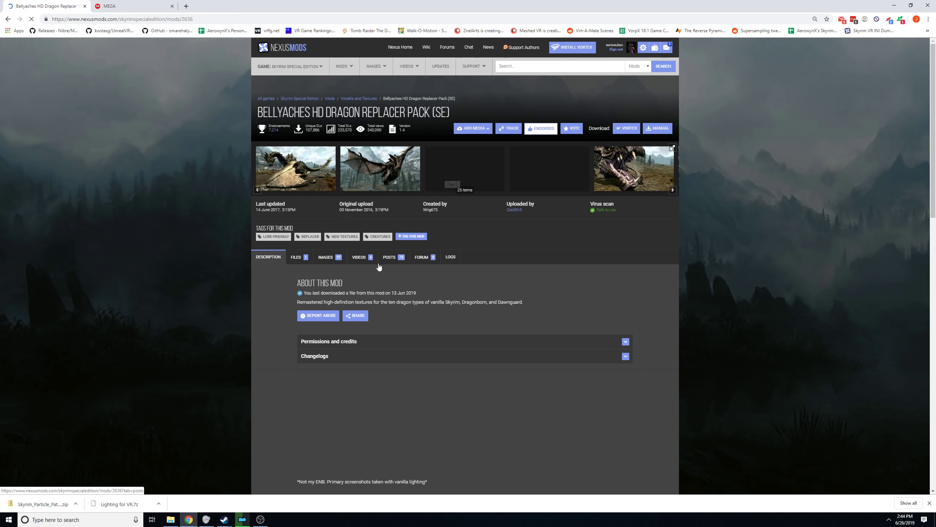
{"action": "left_click", "coordinate": [297, 257]}
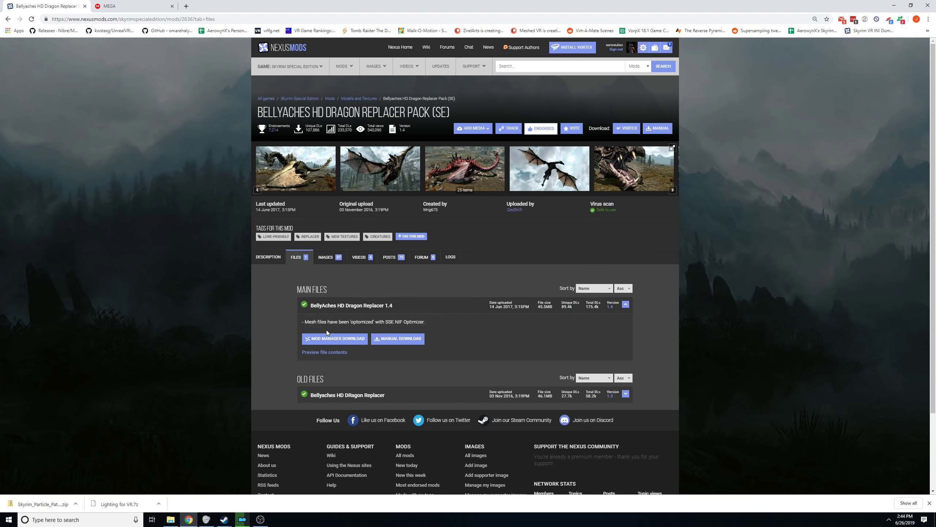
{"action": "left_click", "coordinate": [321, 343]}
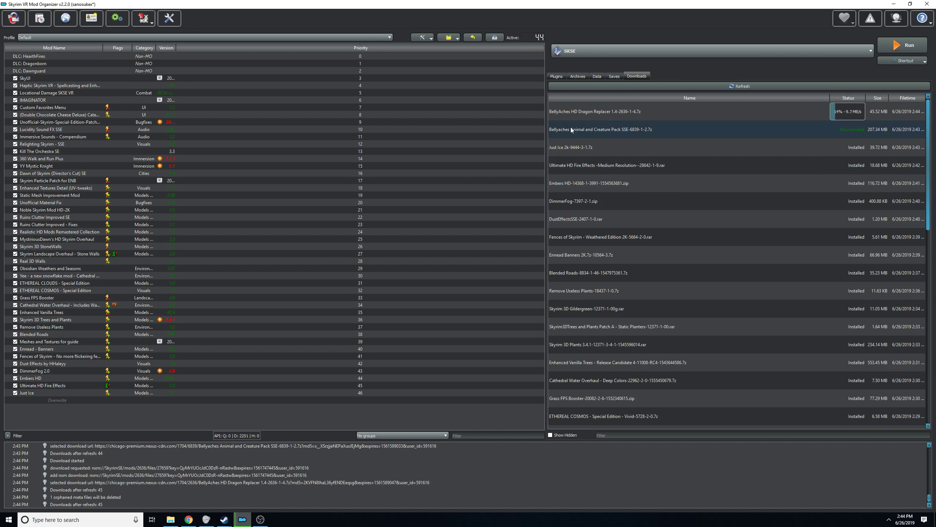
Start installing the Bellyaches Animal and Creature Pack SSE archive and select the Bellyache's Choice option.
{"action": "double_click", "coordinate": [576, 129]}
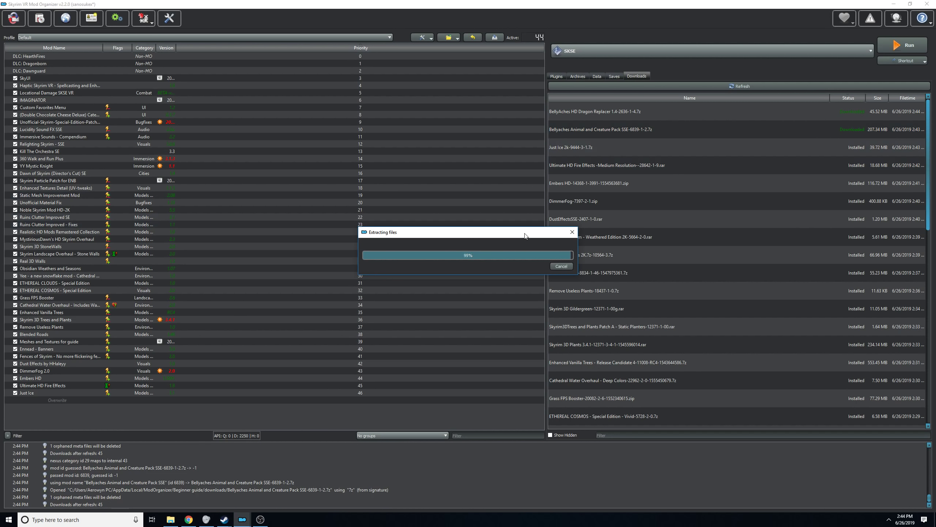
{"action": "left_click", "coordinate": [514, 272]}
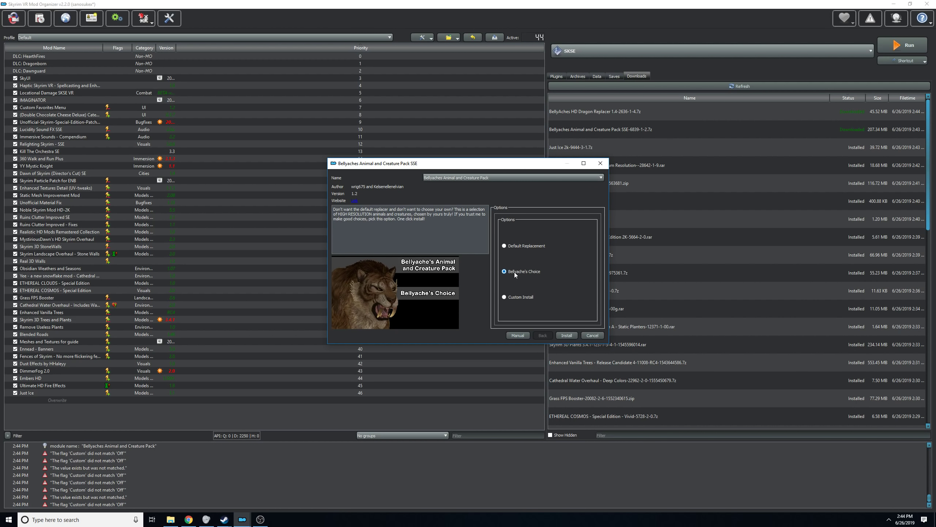
Look through the Custom Install skin choices for the animals and creatures, and return to the installer's first page.
{"action": "left_click", "coordinate": [517, 298]}
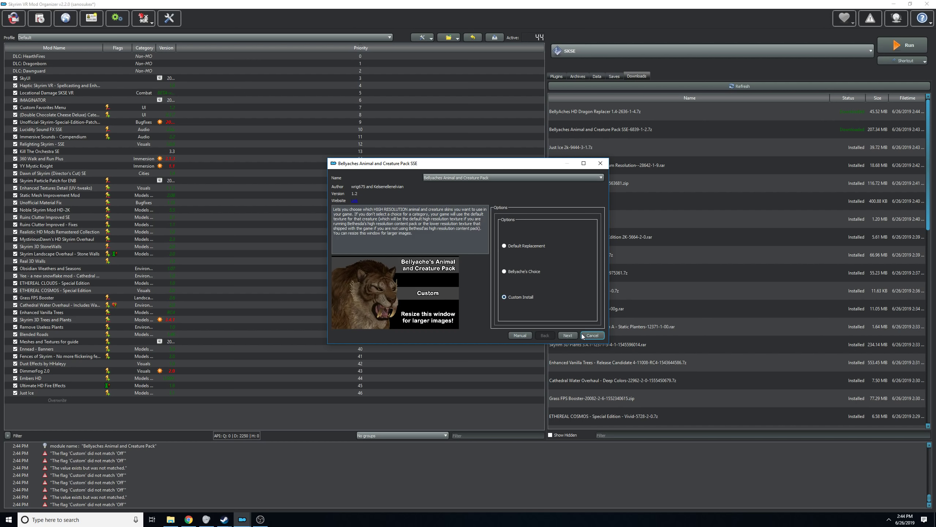
{"action": "left_click", "coordinate": [570, 334]}
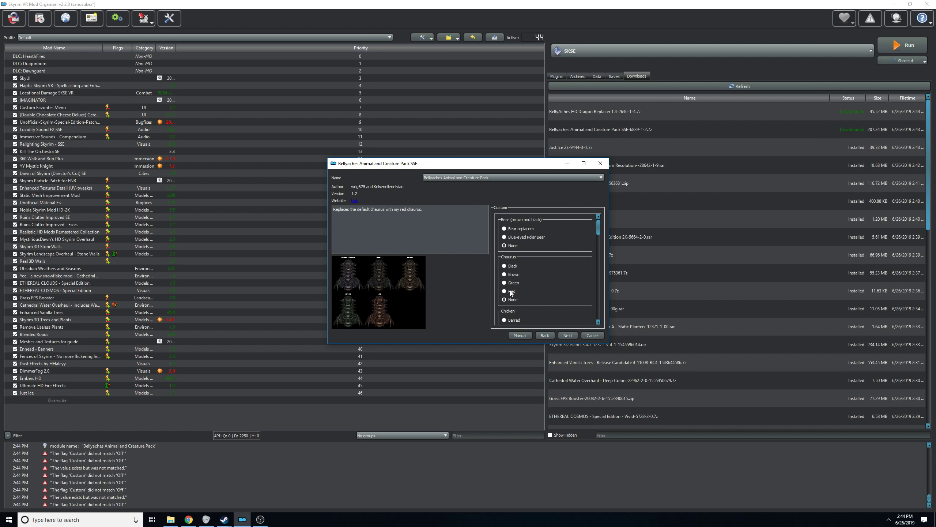
{"action": "scroll", "coordinate": [554, 260], "scroll_direction": "down", "scroll_amount": 10}
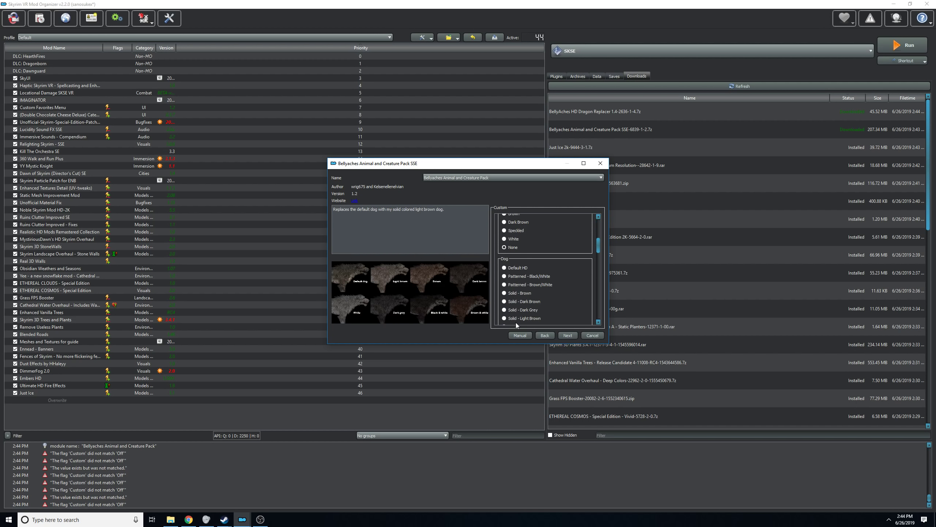
{"action": "left_click", "coordinate": [544, 335]}
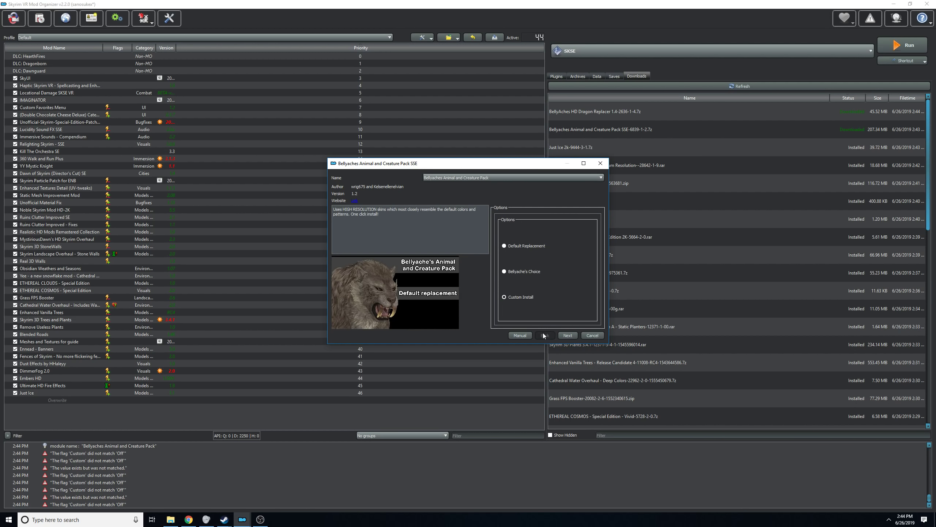
Install the Bellyaches Animal and Creature Pack with the Bellyache's Choice option and enable the mod.
{"action": "left_click", "coordinate": [516, 270]}
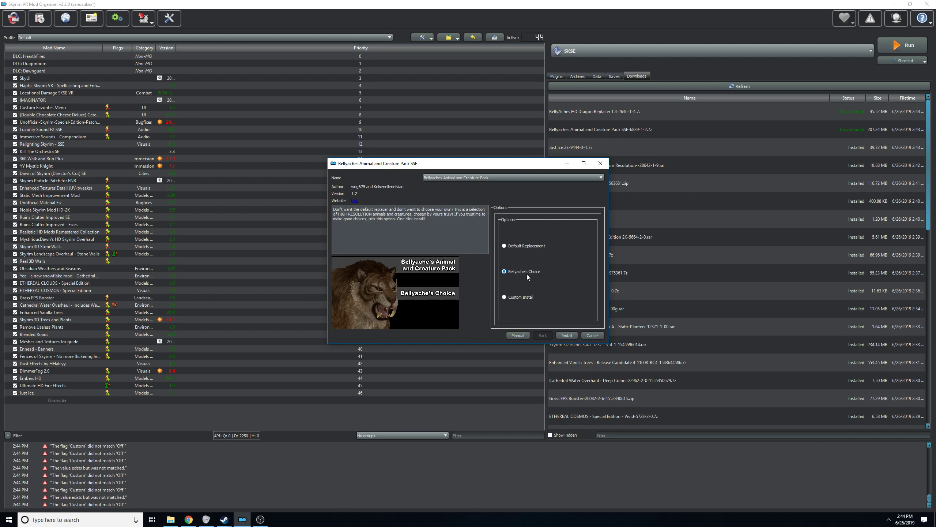
{"action": "left_click", "coordinate": [567, 335]}
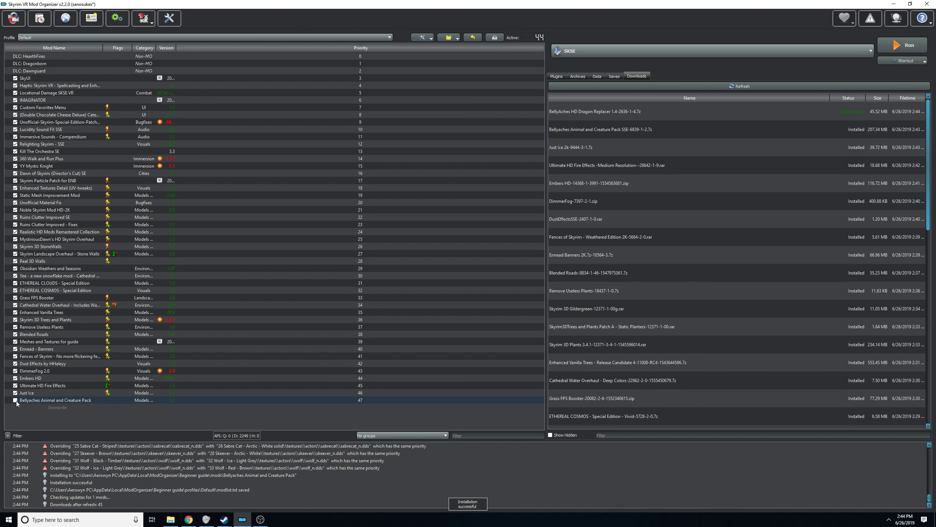
{"action": "left_click", "coordinate": [15, 400]}
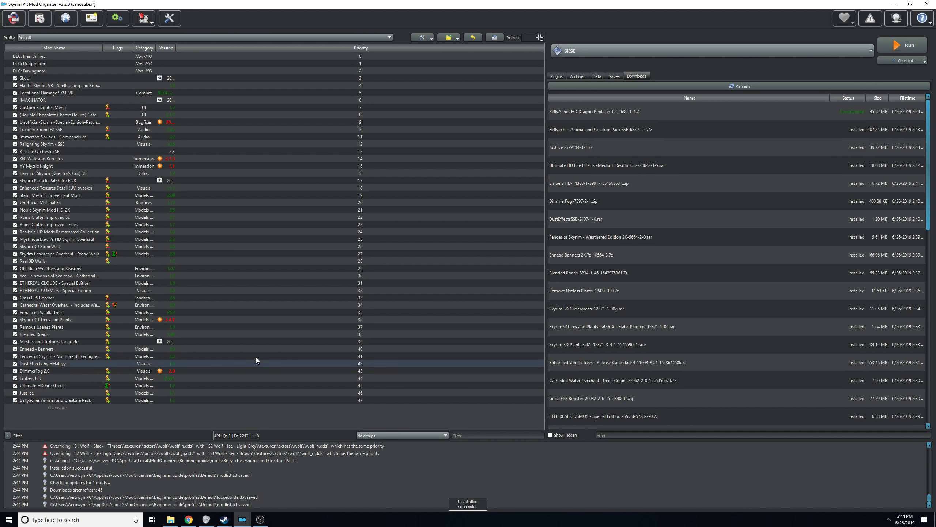
Install the BellyAches HD Dragon Replacer 1.4 archive under its suggested name and enable the mod.
{"action": "double_click", "coordinate": [605, 111]}
{"action": "left_click", "coordinate": [497, 267]}
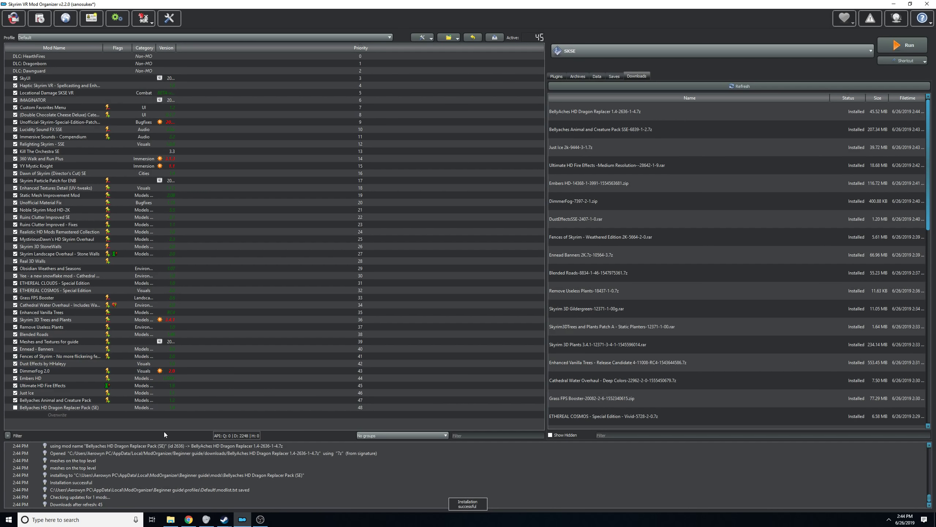
{"action": "left_click", "coordinate": [15, 408]}
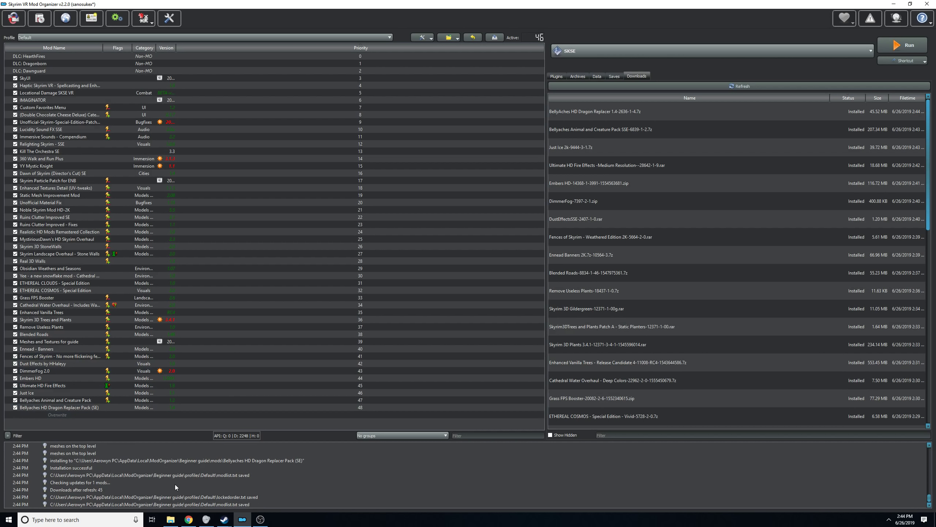
Begin installing a mod from a local archive in Mod Organizer and browse to the Downloads folder.
{"action": "left_click", "coordinate": [189, 520]}
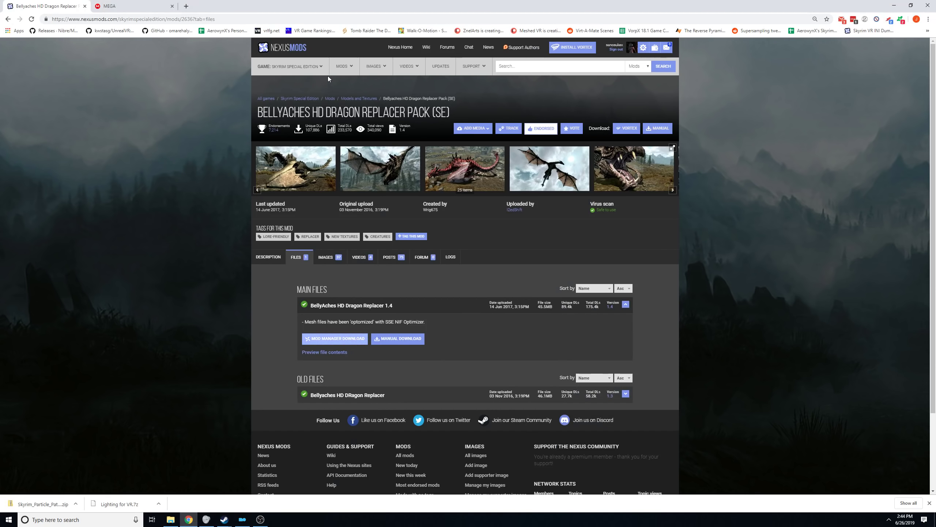
{"action": "left_click", "coordinate": [243, 519]}
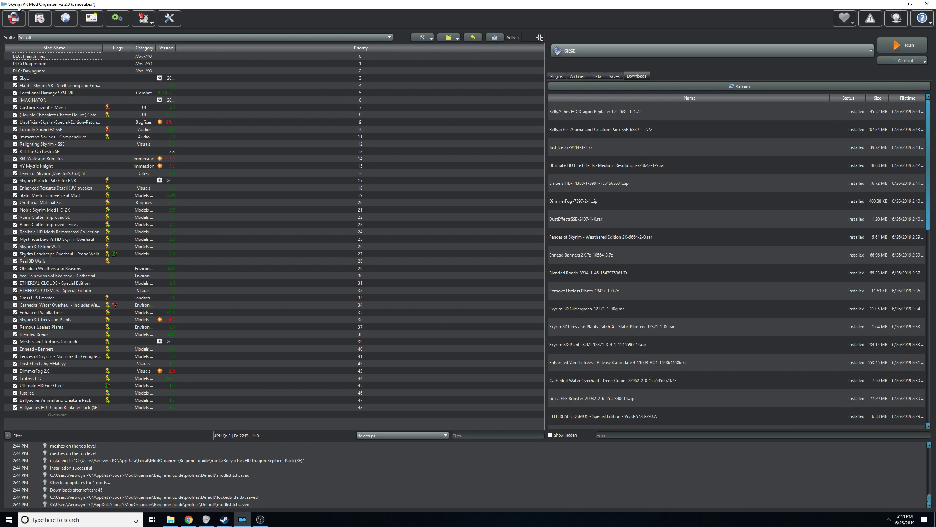
{"action": "left_click", "coordinate": [40, 20]}
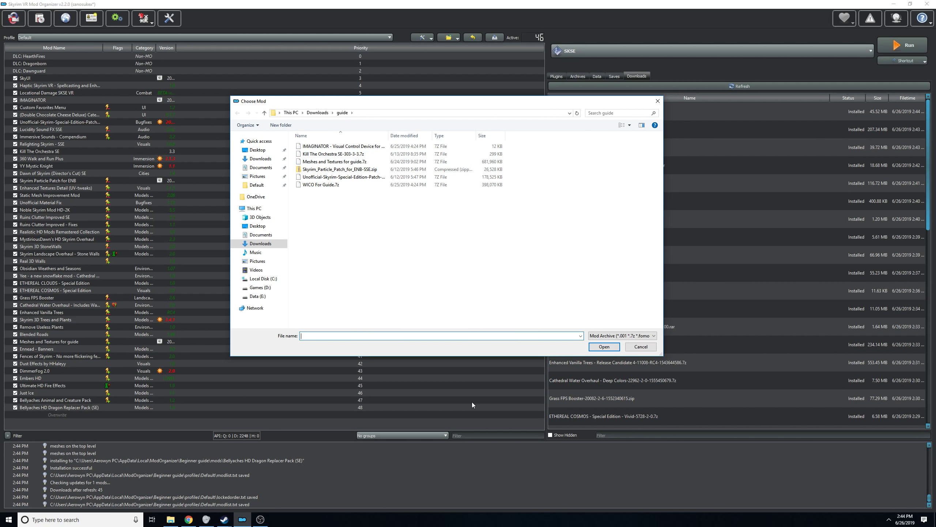
{"action": "left_click", "coordinate": [317, 113]}
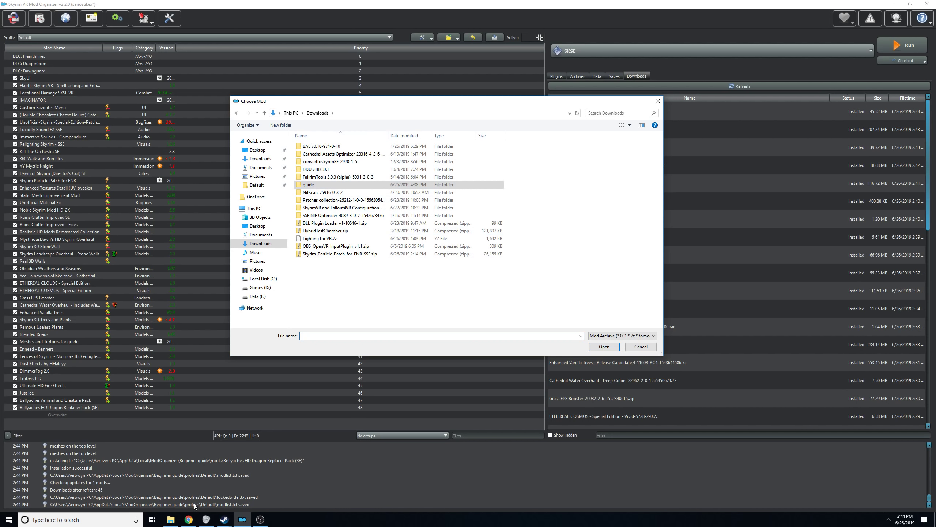
In the browser, go to the original Skyrim section of Nexus Mods, search for "silence" and open the aMidianBorn Book of Silence page.
{"action": "left_click", "coordinate": [188, 519]}
{"action": "mouse_move", "coordinate": [280, 66]}
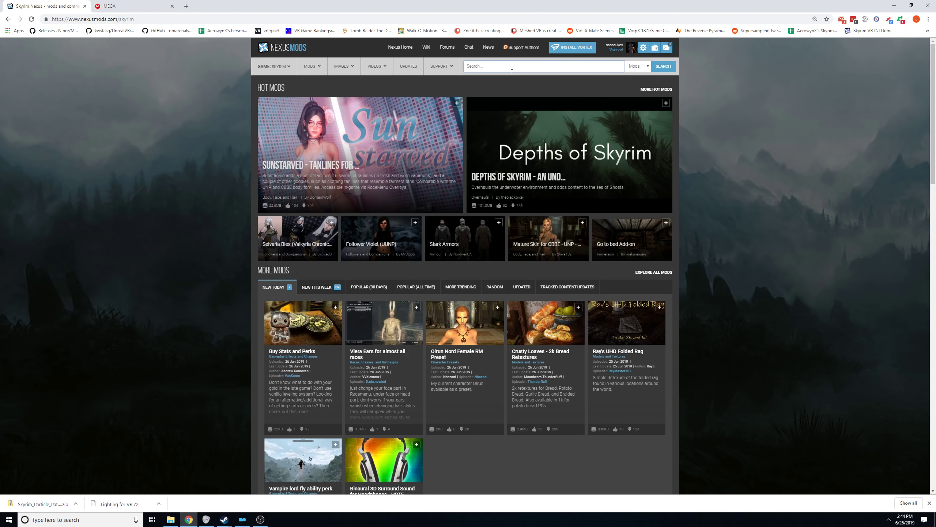
{"action": "type", "text": "silence"}
{"action": "left_click", "coordinate": [526, 95]}
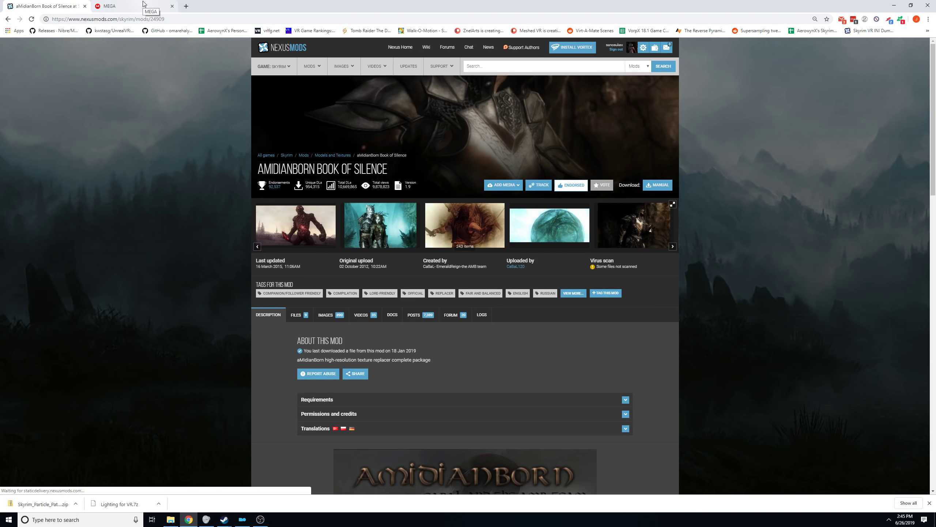
{"action": "left_click", "coordinate": [143, 4]}
{"action": "left_click", "coordinate": [30, 4]}
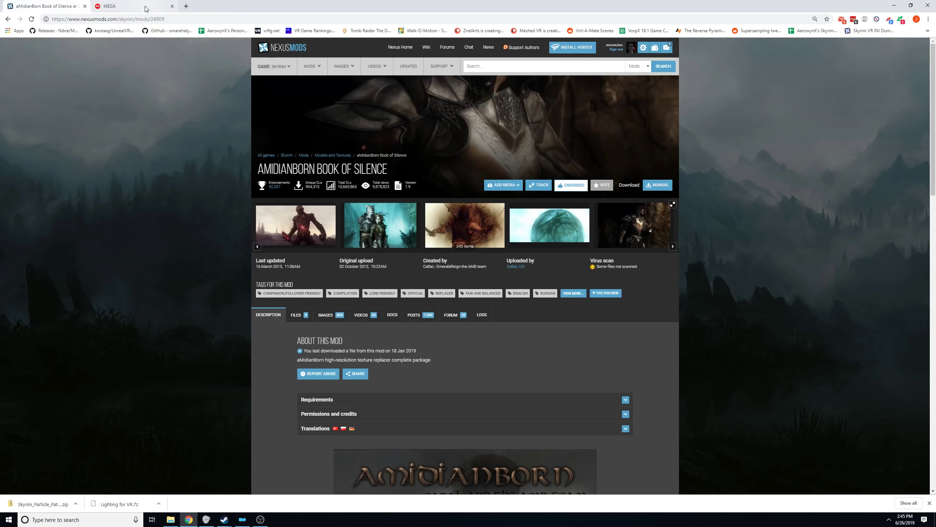
In a new browser tab, open the bookmarked SkyrimVR Graphics and Sound Guide site and go to its Part 4 : Equipment page.
{"action": "left_click", "coordinate": [186, 6]}
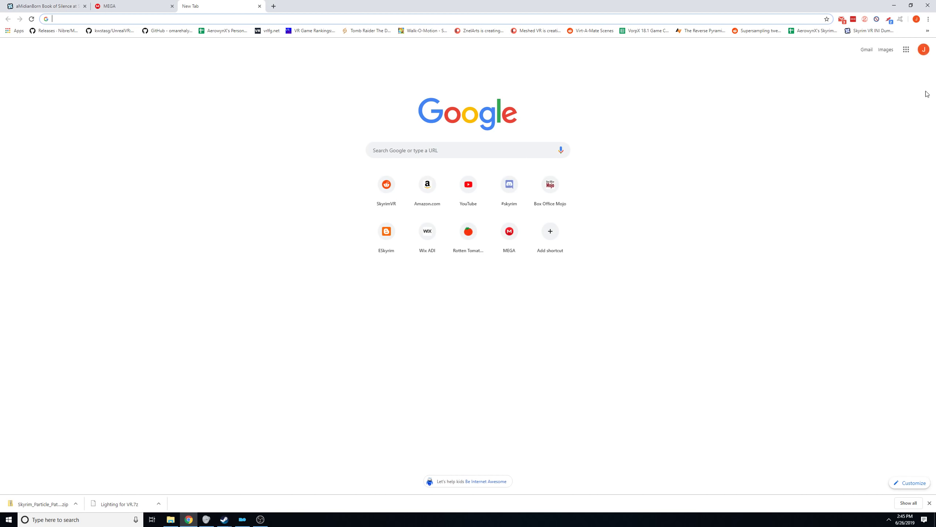
{"action": "left_click", "coordinate": [927, 31]}
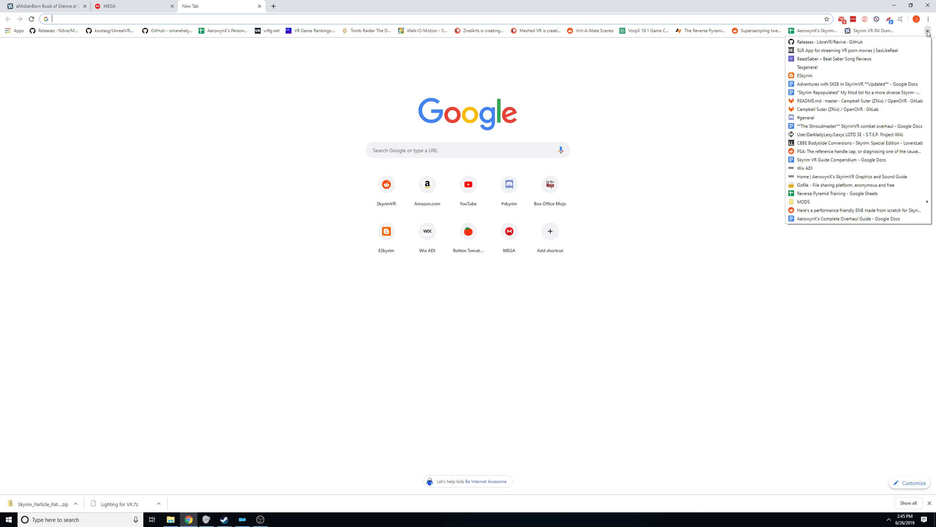
{"action": "left_click", "coordinate": [822, 168]}
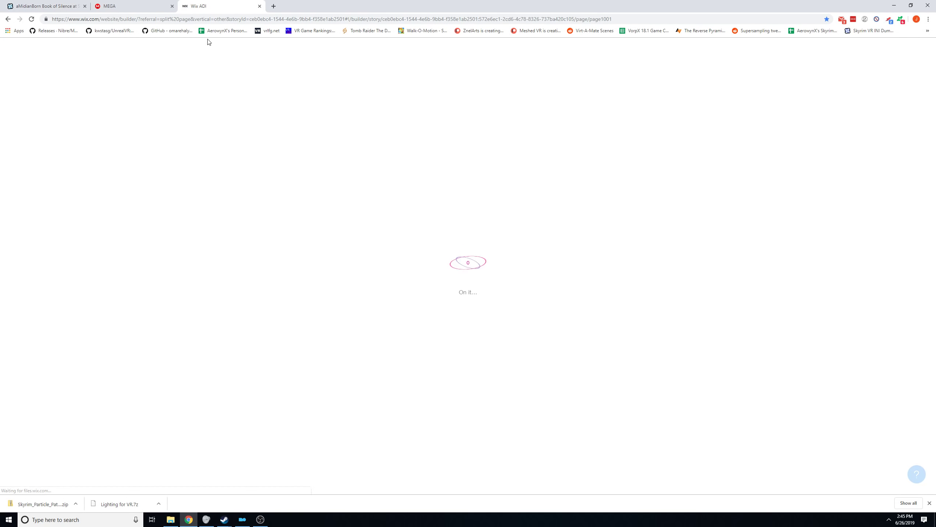
{"action": "left_click", "coordinate": [927, 30]}
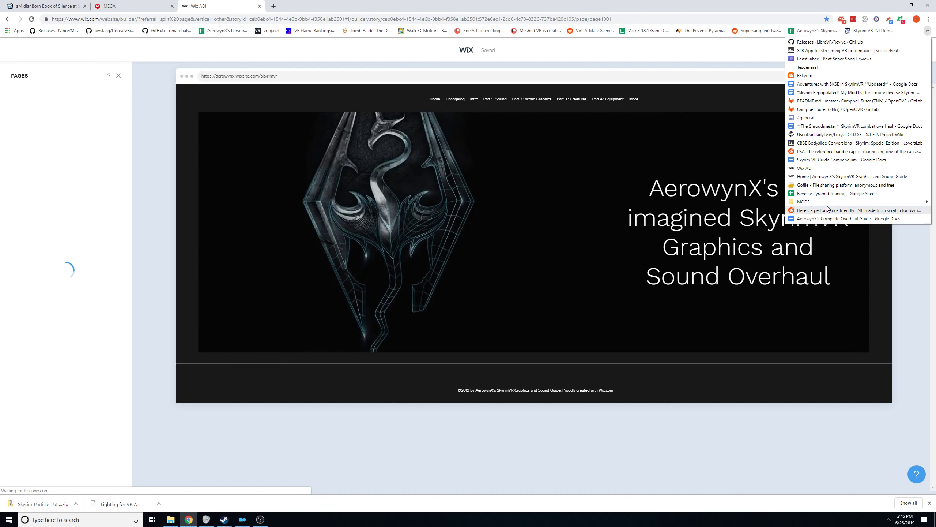
{"action": "left_click", "coordinate": [822, 176]}
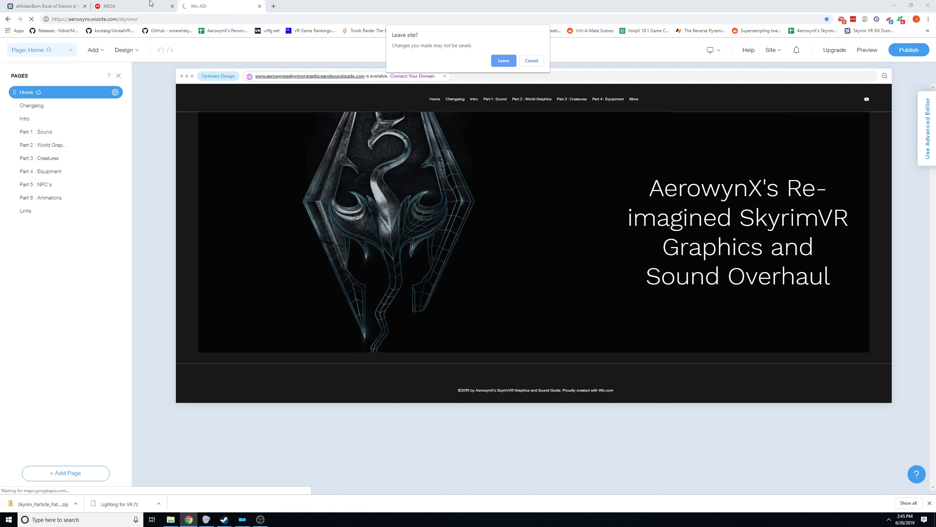
{"action": "left_click", "coordinate": [501, 62]}
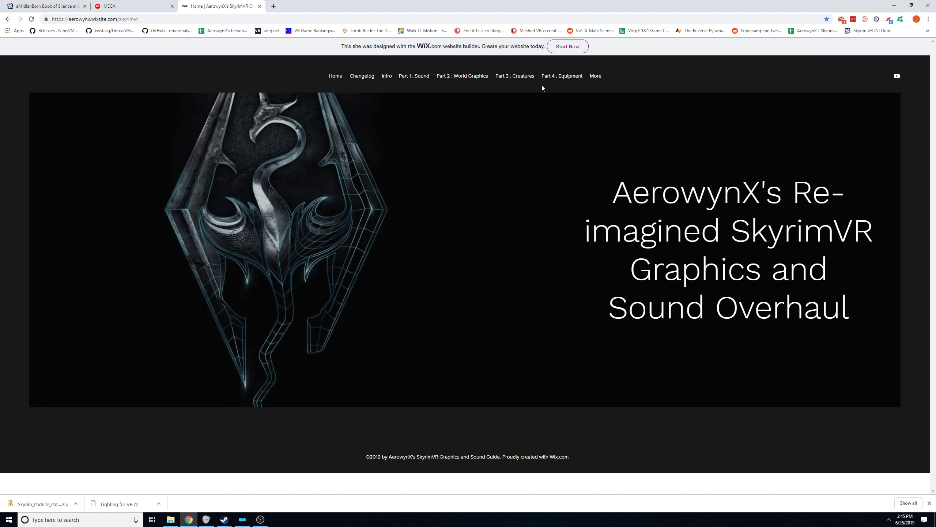
{"action": "left_click", "coordinate": [545, 82]}
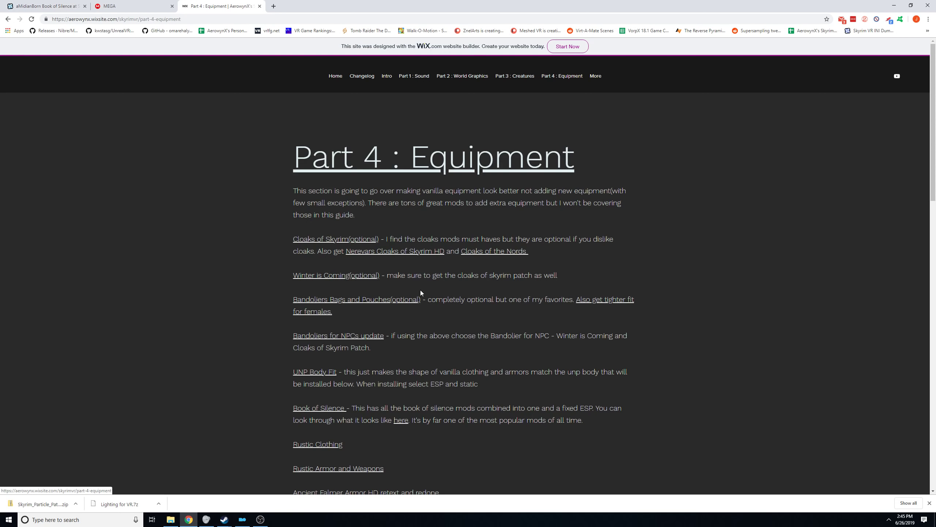
Open the Book of Silence link in the equipment guide and start downloading Book of Silence.7z from MEGA.
{"action": "scroll", "coordinate": [413, 282], "scroll_direction": "down", "scroll_amount": 3}
{"action": "left_click", "coordinate": [320, 262]}
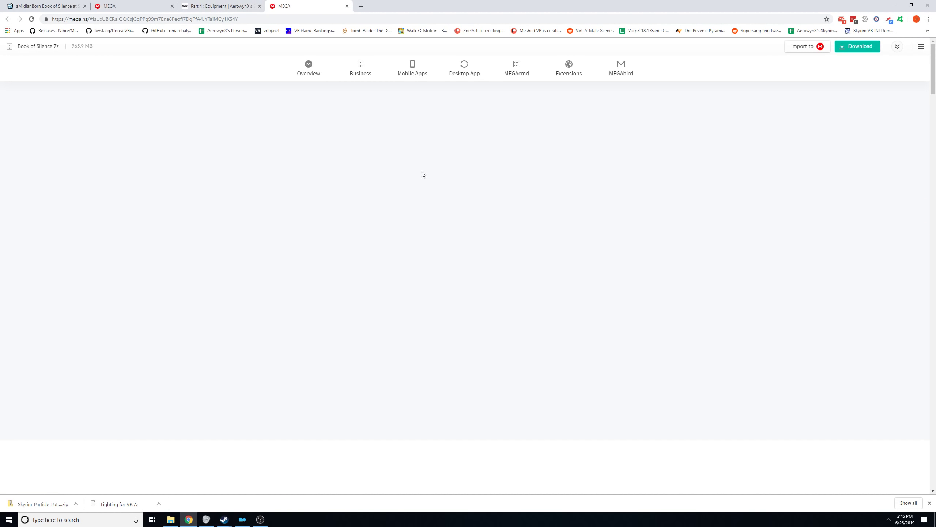
{"action": "left_click", "coordinate": [526, 176]}
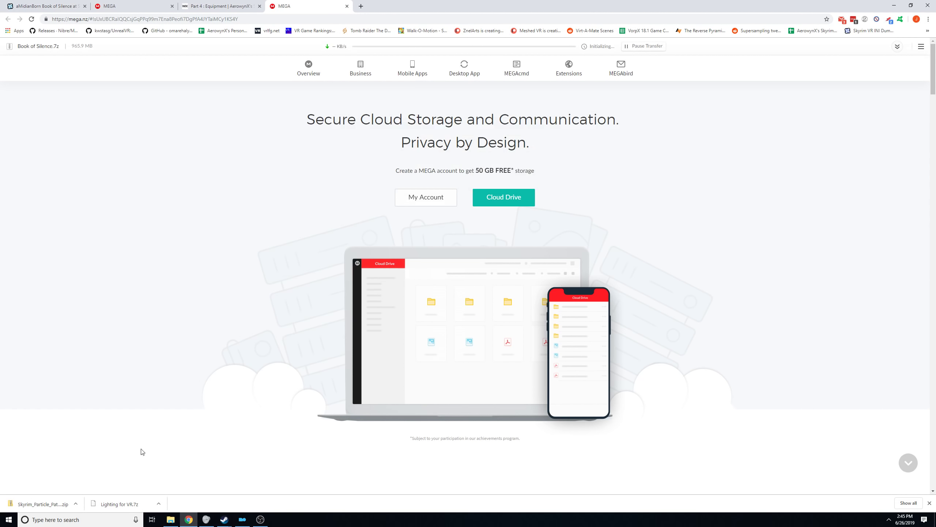
Examine the download counts on the aMidianBorn Book of Silence mod page and check the archive's download progress.
{"action": "left_click", "coordinate": [44, 6]}
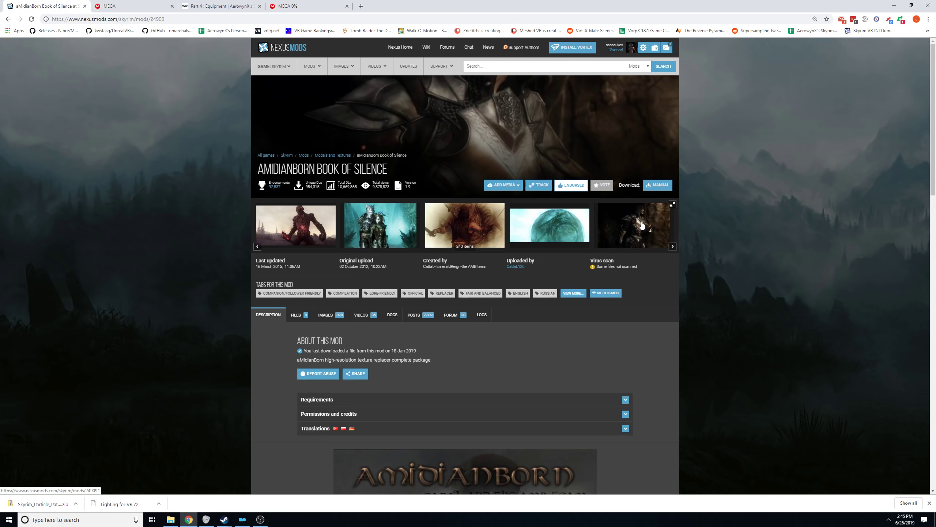
{"action": "scroll", "coordinate": [381, 312], "scroll_direction": "down", "scroll_amount": 5}
{"action": "scroll", "coordinate": [382, 312], "scroll_direction": "up", "scroll_amount": 5}
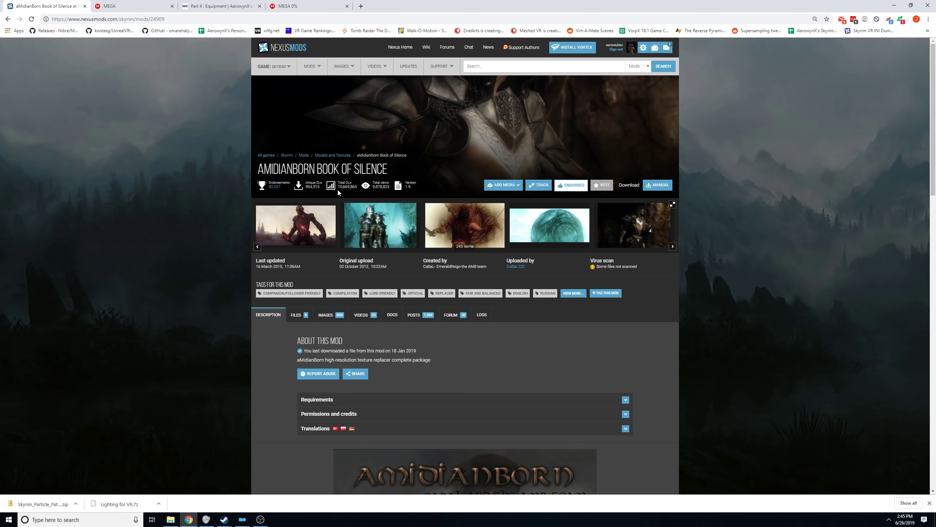
{"action": "left_click_drag", "start_coordinate": [337, 187], "coordinate": [361, 191]}
{"action": "left_click_drag", "start_coordinate": [305, 186], "coordinate": [322, 187]}
{"action": "left_click", "coordinate": [292, 6]}
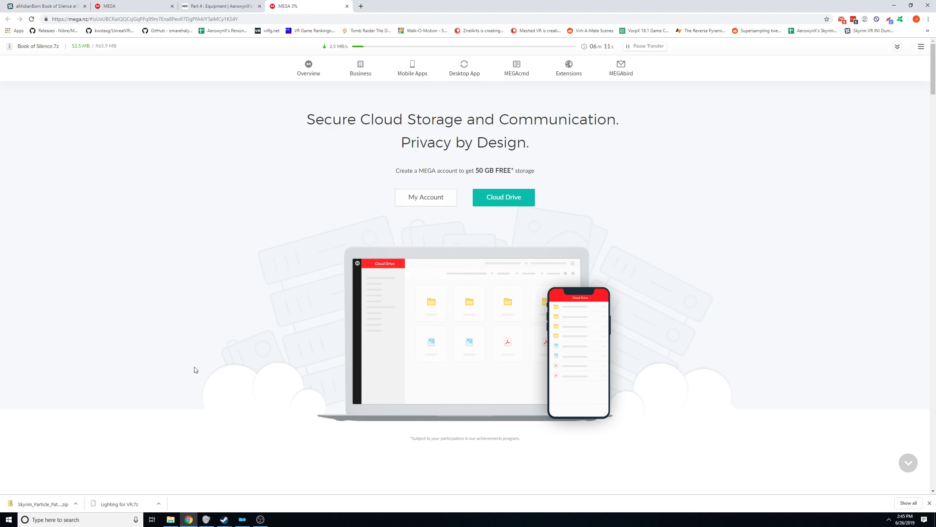
Review the main, optional and miscellaneous files offered for the aMidianBorn Book of Silence mod.
{"action": "left_click", "coordinate": [215, 5]}
{"action": "left_click", "coordinate": [131, 6]}
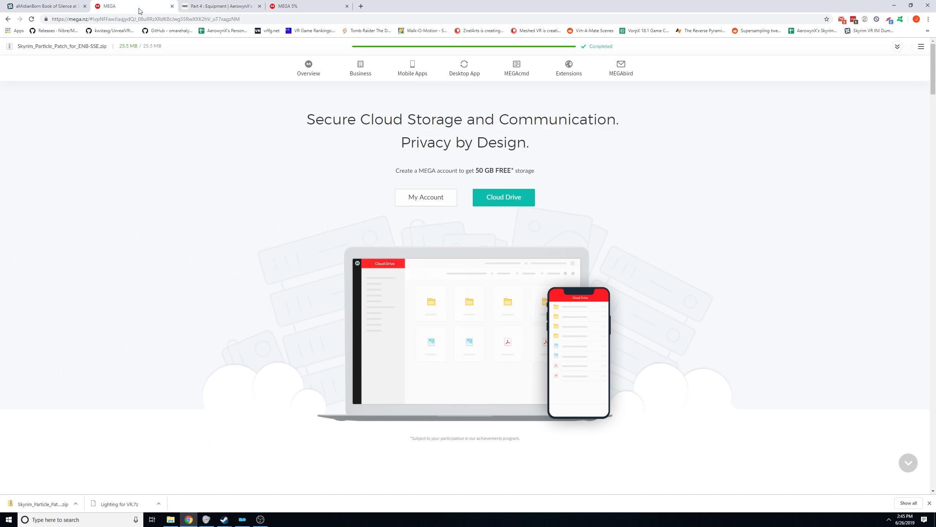
{"action": "left_click", "coordinate": [56, 7]}
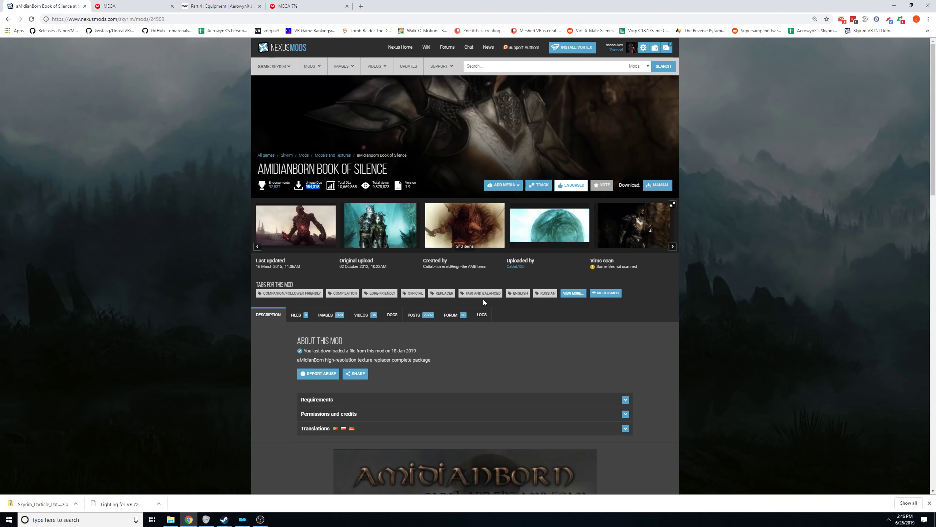
{"action": "left_click", "coordinate": [294, 318]}
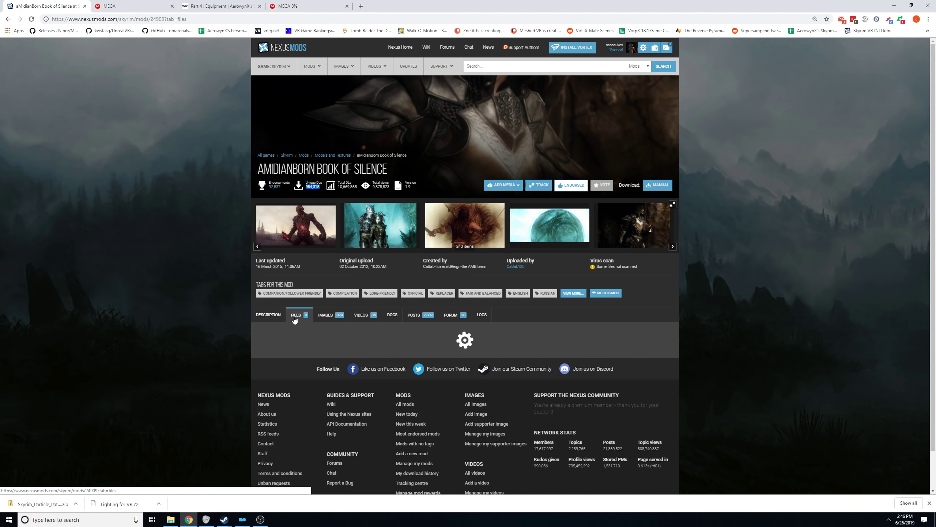
{"action": "scroll", "coordinate": [379, 334], "scroll_direction": "down", "scroll_amount": 5}
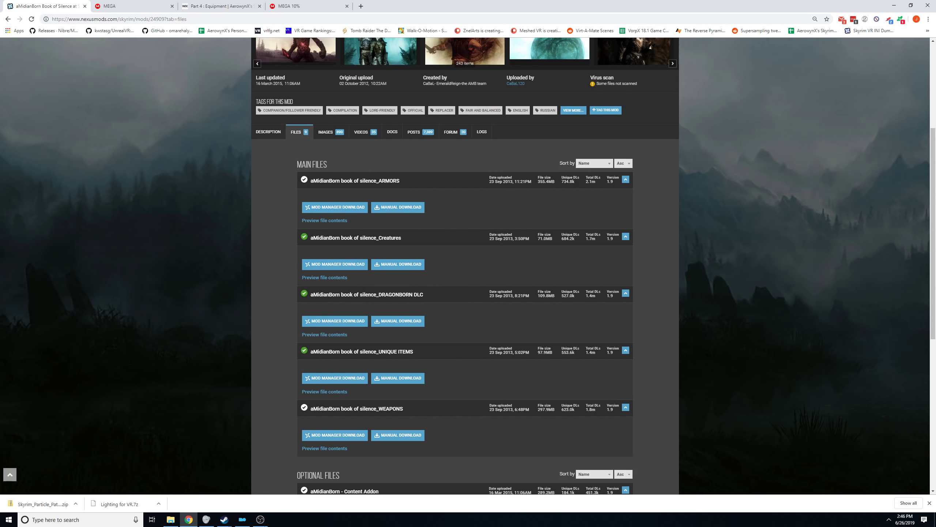
{"action": "scroll", "coordinate": [463, 187], "scroll_direction": "down", "scroll_amount": 4}
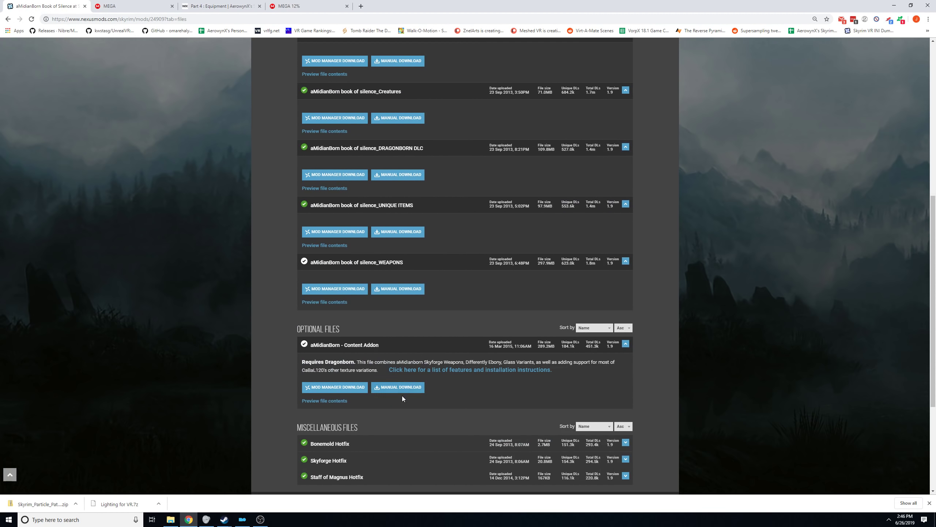
{"action": "scroll", "coordinate": [368, 413], "scroll_direction": "up", "scroll_amount": 5}
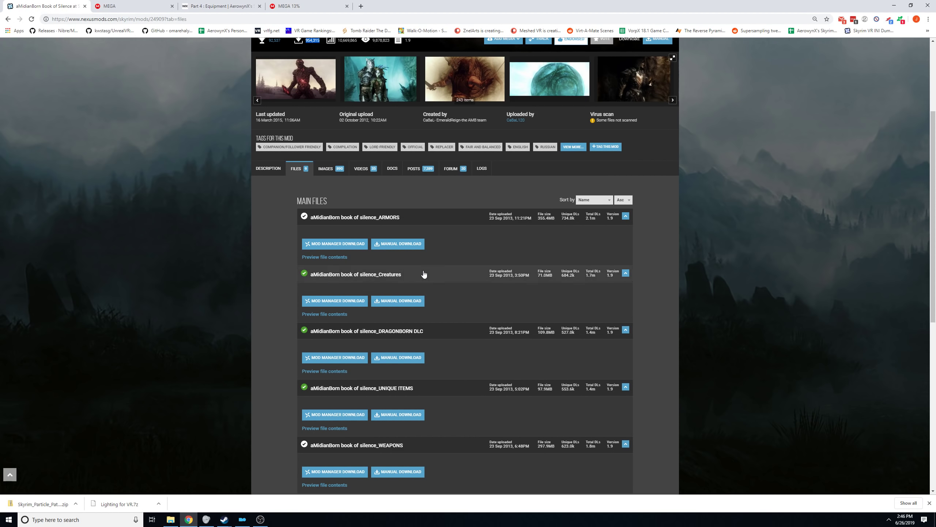
{"action": "scroll", "coordinate": [492, 284], "scroll_direction": "down", "scroll_amount": 5}
{"action": "scroll", "coordinate": [497, 303], "scroll_direction": "down", "scroll_amount": 3}
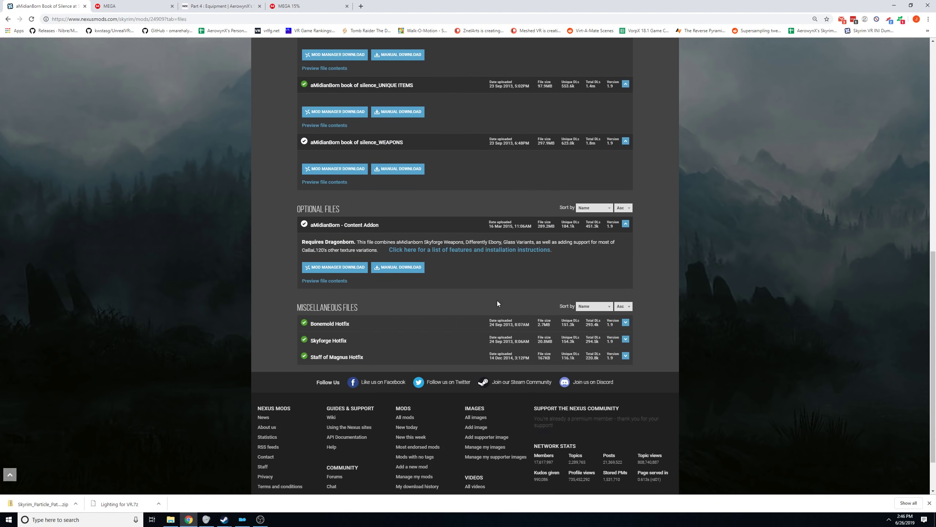
{"action": "scroll", "coordinate": [497, 303], "scroll_direction": "up", "scroll_amount": 8}
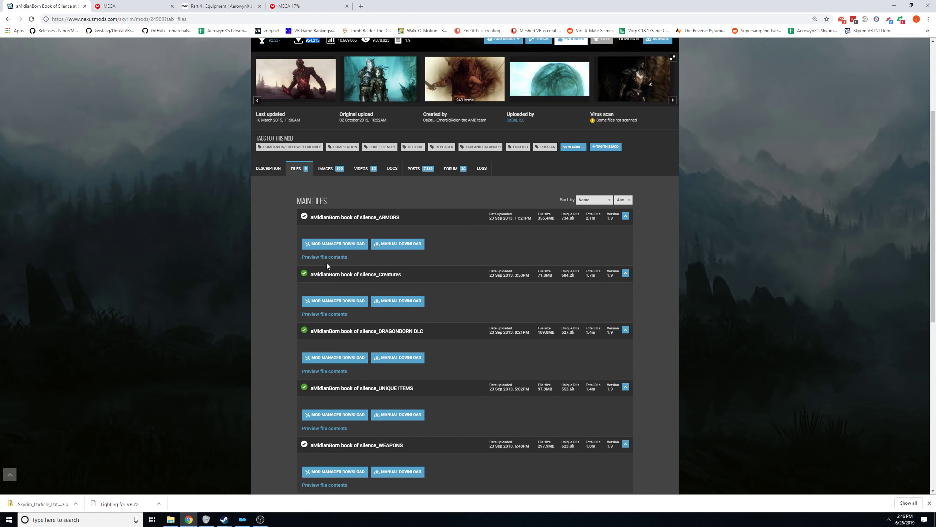
{"action": "scroll", "coordinate": [297, 287], "scroll_direction": "up", "scroll_amount": 4}
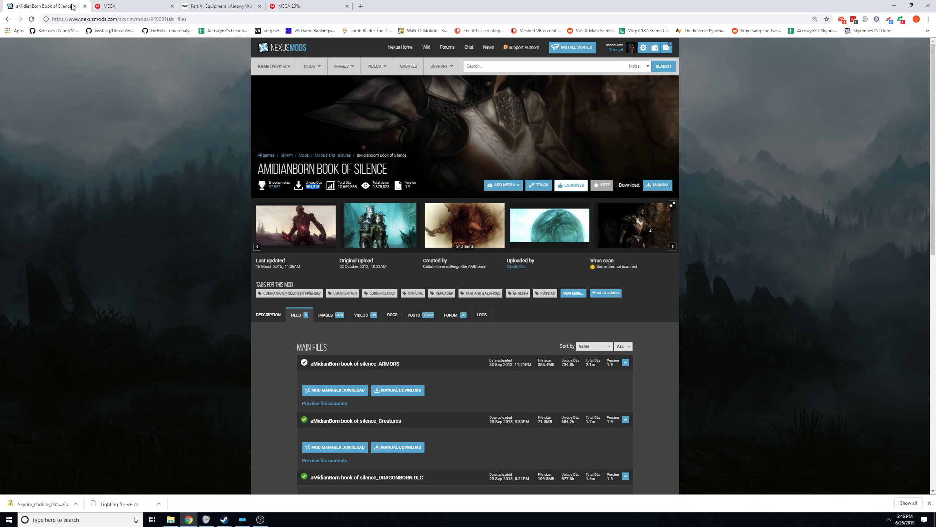
Switch the mod site to Skyrim Special Edition, search for "cathedral armo" and open the Cathedral - Armory page.
{"action": "mouse_move", "coordinate": [274, 66]}
{"action": "left_click", "coordinate": [325, 133]}
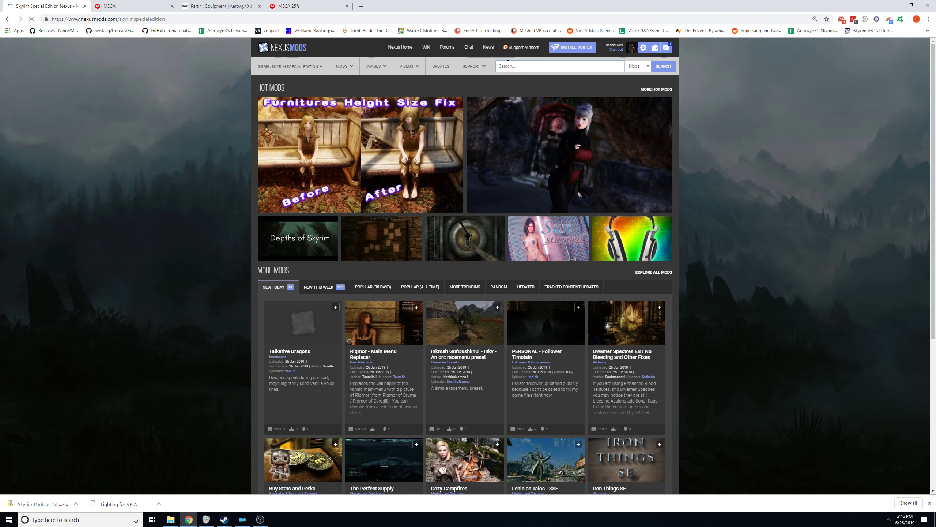
{"action": "left_click", "coordinate": [511, 65]}
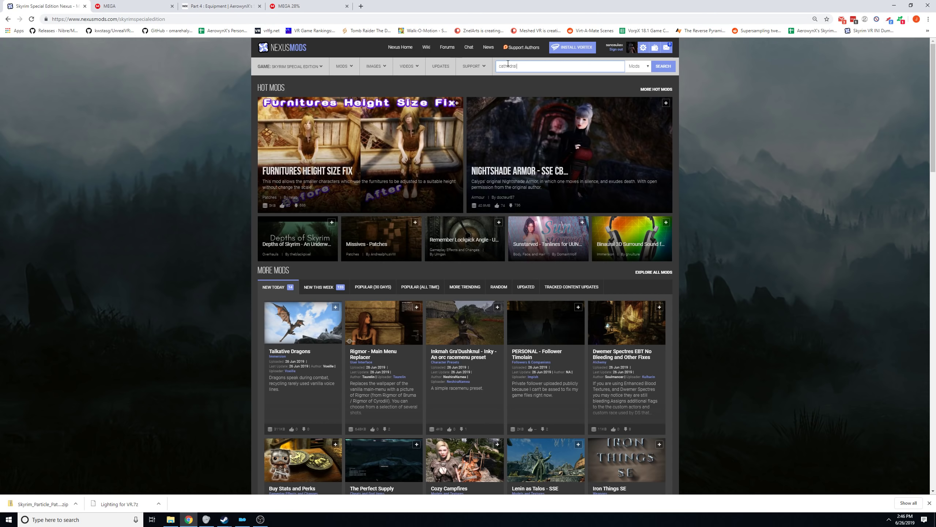
{"action": "type", "text": "cathedral wea"}
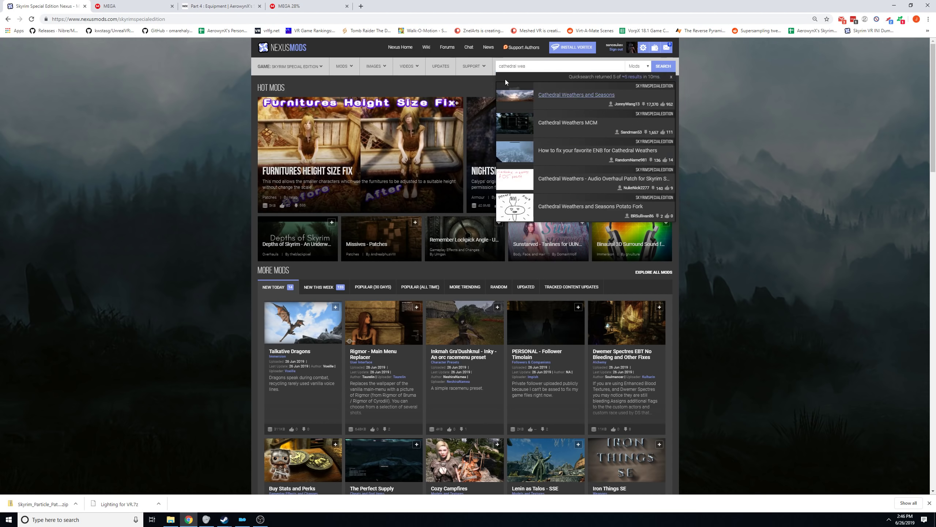
{"action": "key", "text": "BackSpace"}
{"action": "key", "text": "BackSpace"}
{"action": "key", "text": "BackSpace"}
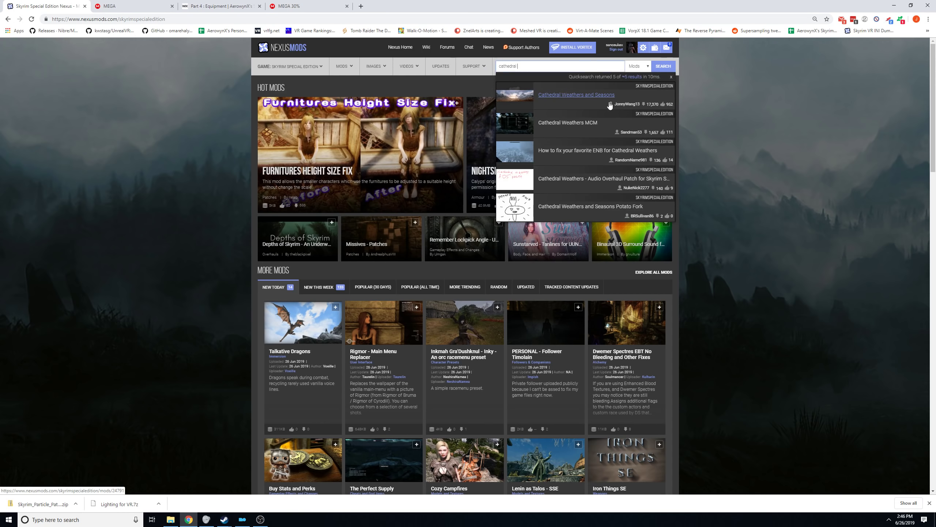
{"action": "type", "text": "a"}
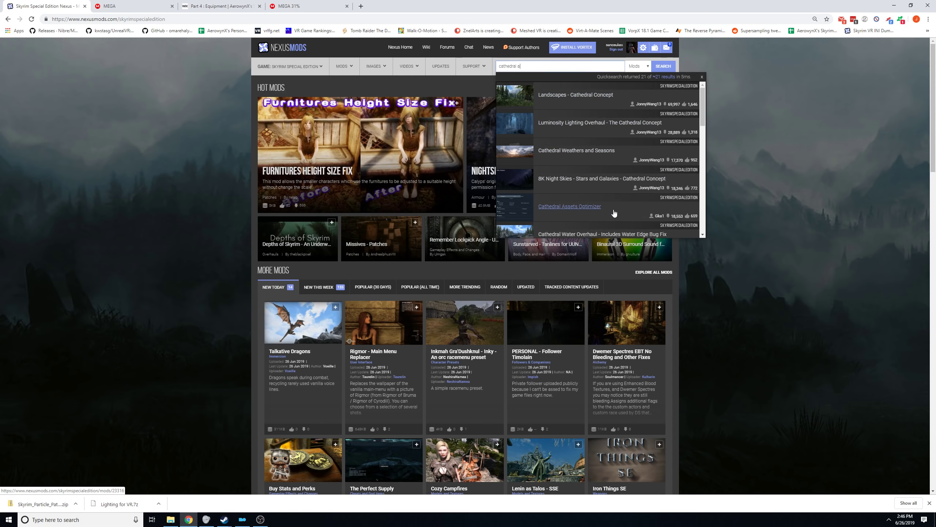
{"action": "type", "text": "rmo"}
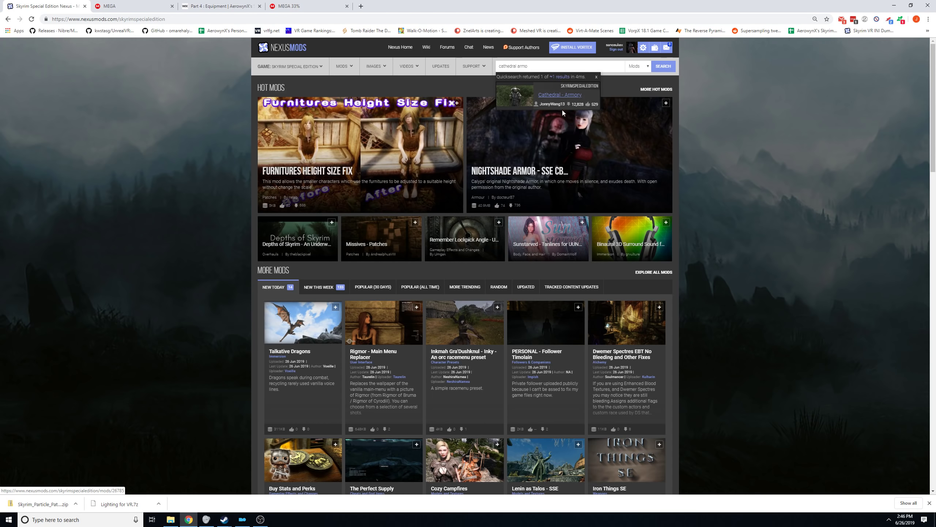
{"action": "left_click", "coordinate": [556, 96]}
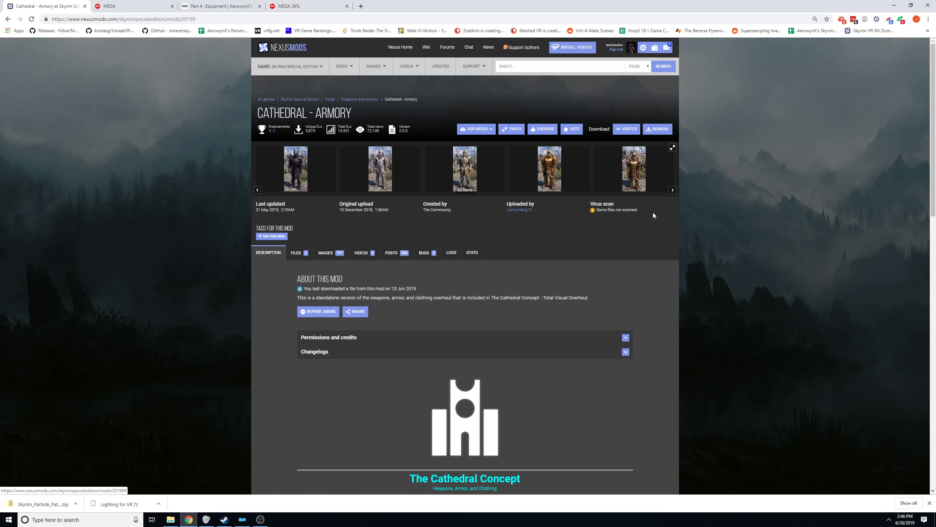
Look through several armor screenshots in the Cathedral - Armory image gallery, including image 31, and close the gallery.
{"action": "left_click", "coordinate": [556, 171]}
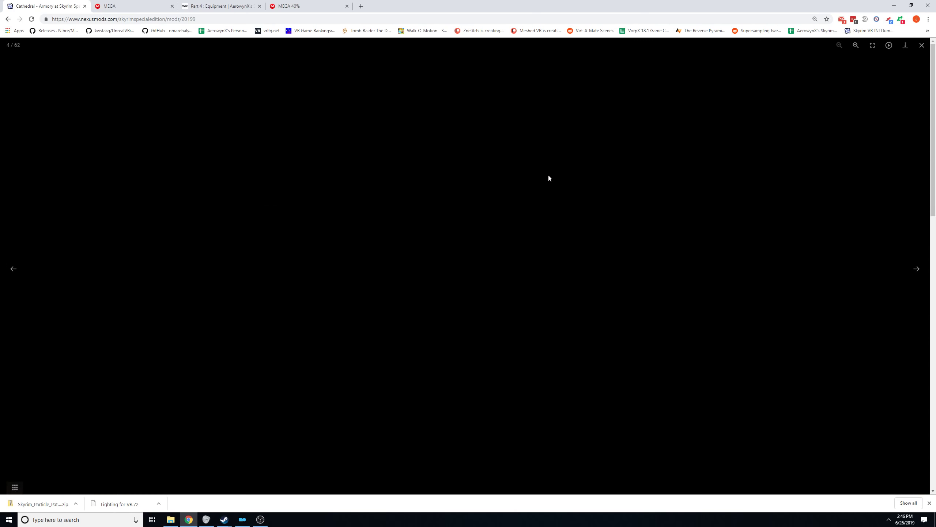
{"action": "left_click", "coordinate": [604, 478]}
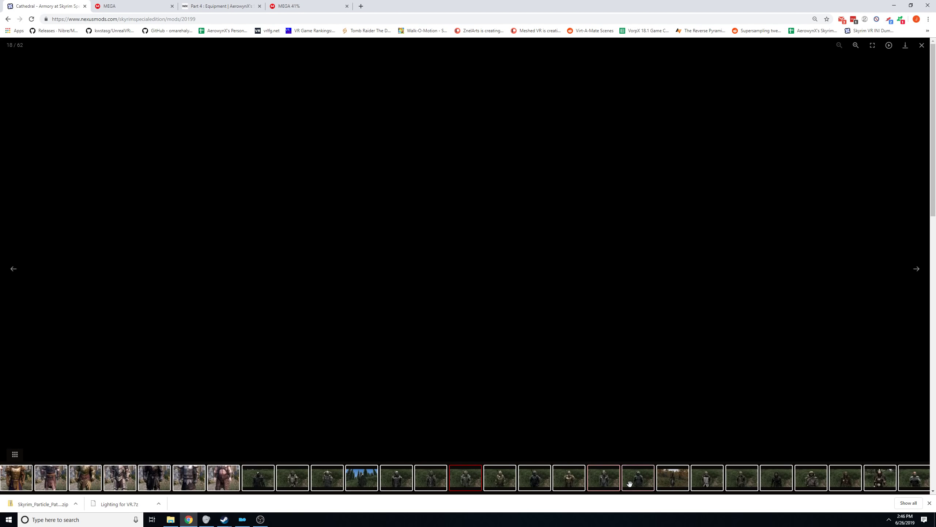
{"action": "left_click", "coordinate": [639, 478]}
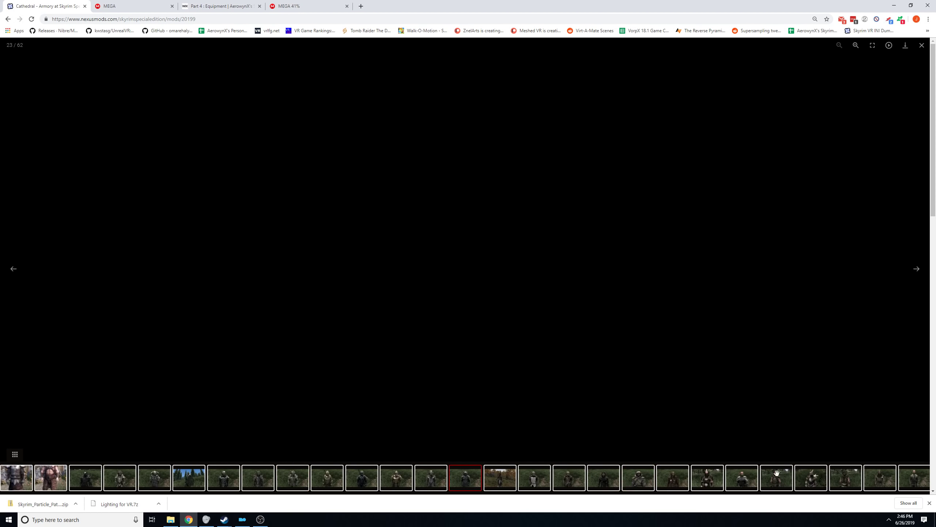
{"action": "left_click", "coordinate": [742, 477]}
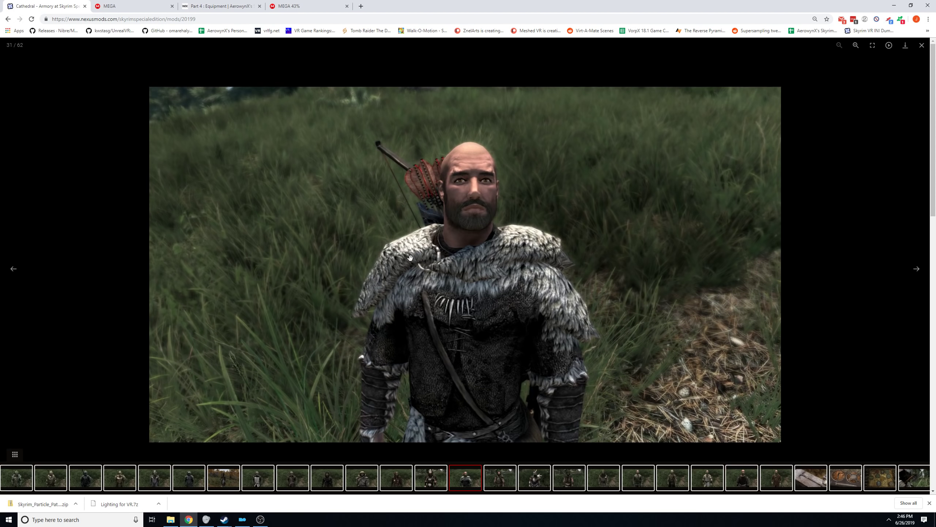
{"action": "left_click", "coordinate": [921, 46]}
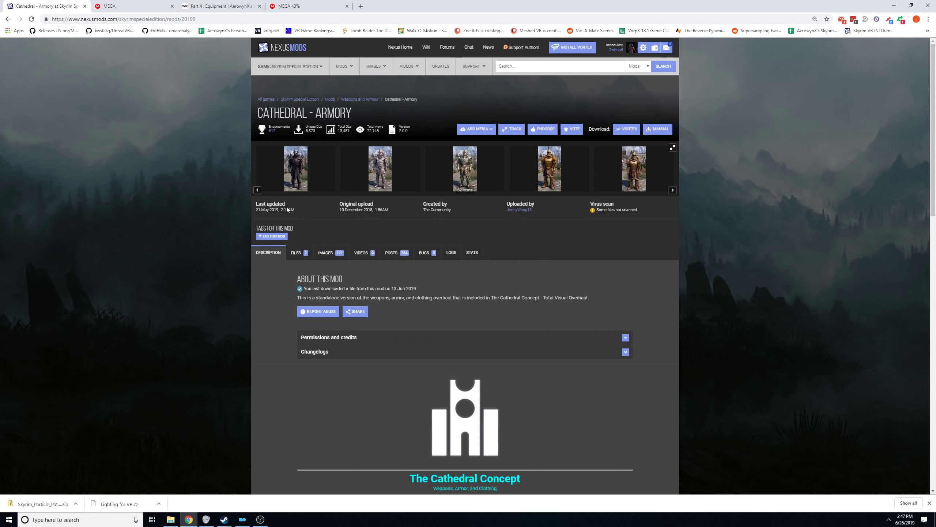
Try to download the main file Weapons Armor and Clothing - The Cathedral Concept 2.0.0 with the mod manager.
{"action": "left_click", "coordinate": [309, 258]}
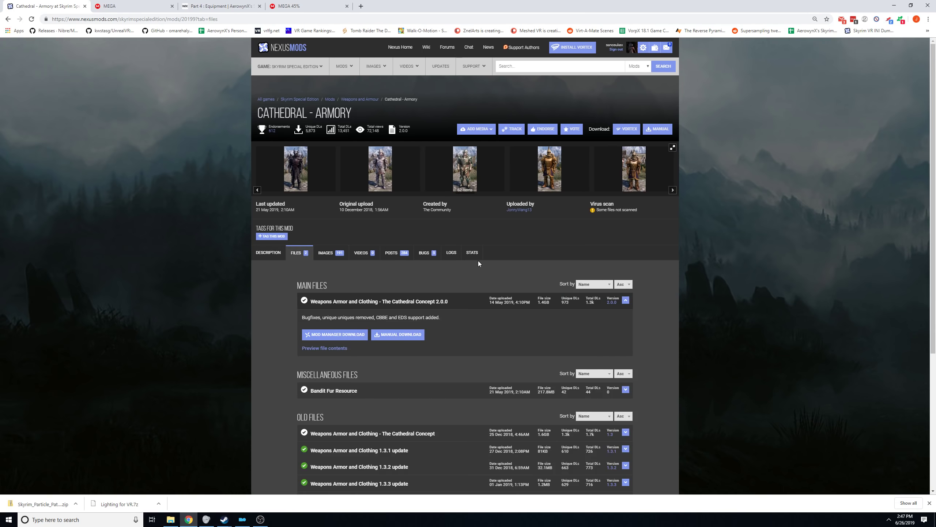
{"action": "left_click", "coordinate": [333, 337]}
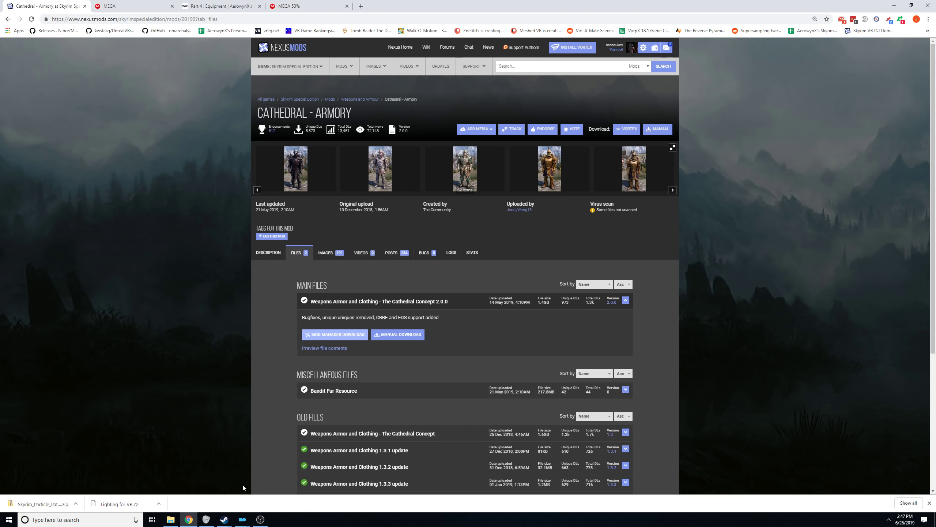
{"action": "mouse_move", "coordinate": [249, 521]}
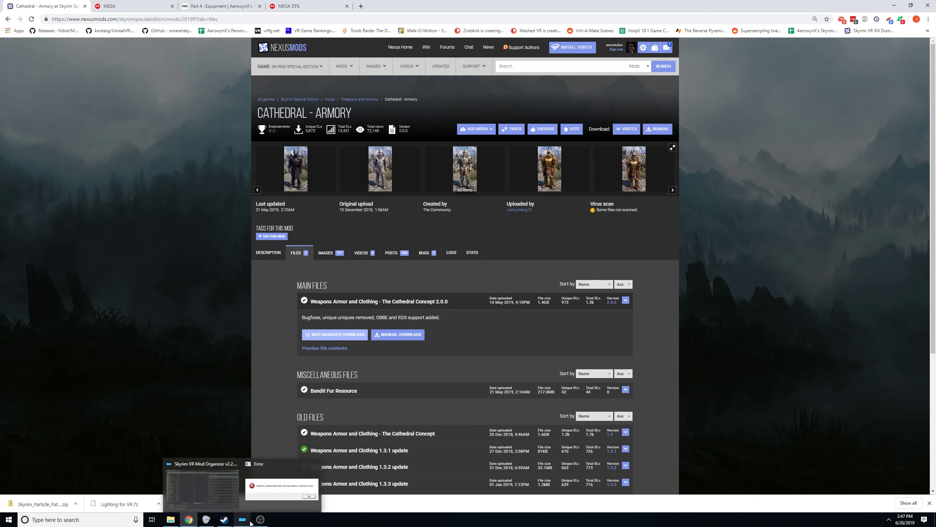
Search the mods for rustic clothing and open the RUSTIC CLOTHING - Special Edition page.
{"action": "left_click", "coordinate": [518, 67]}
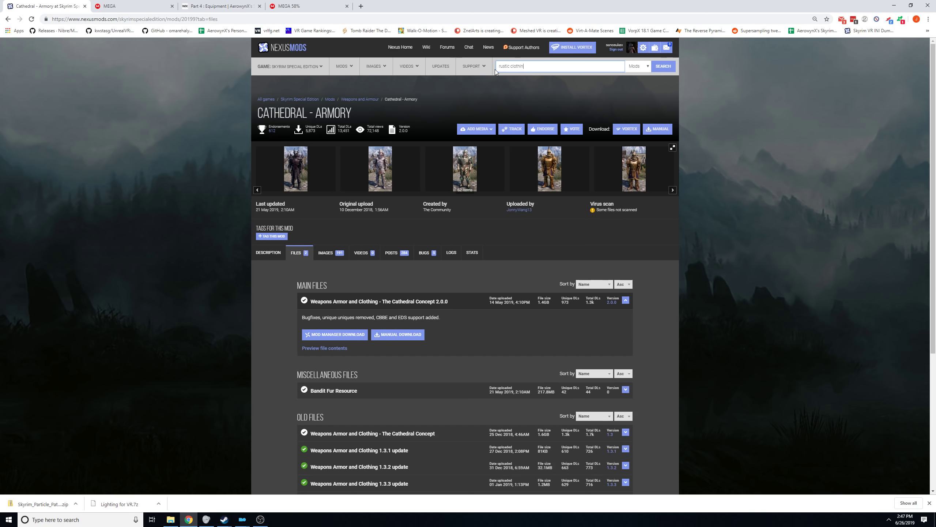
{"action": "left_click", "coordinate": [593, 98]}
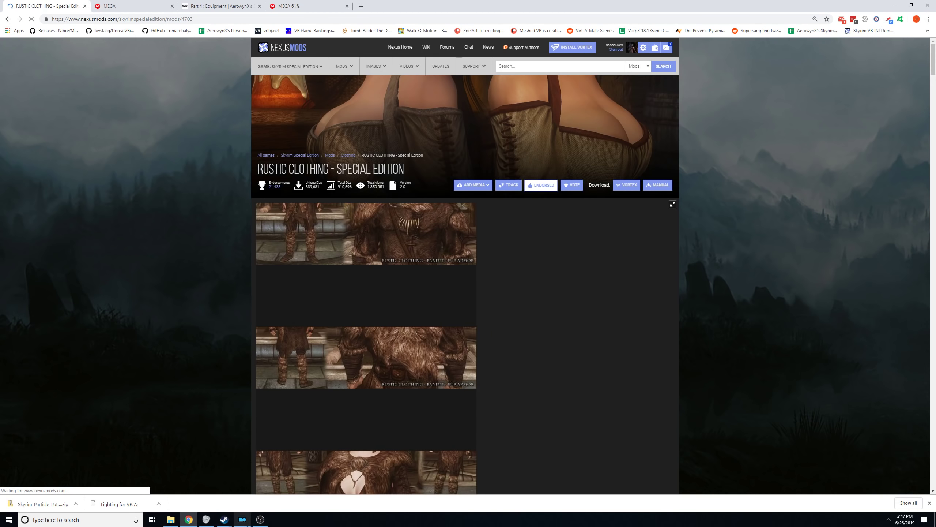
Dismiss the mod manager's error message and return to the Cathedral - Armory files page.
{"action": "mouse_move", "coordinate": [248, 525]}
{"action": "left_click", "coordinate": [282, 488]}
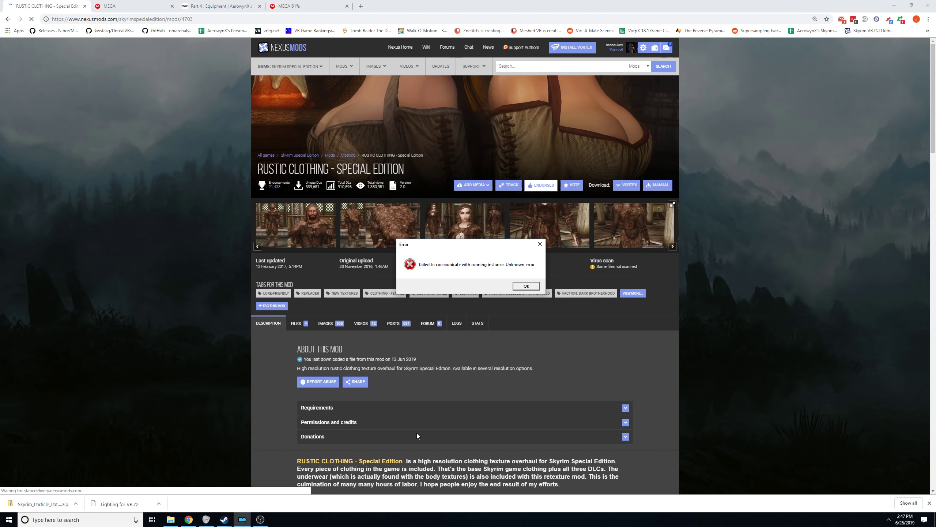
{"action": "left_click", "coordinate": [526, 287]}
{"action": "left_click", "coordinate": [8, 19]}
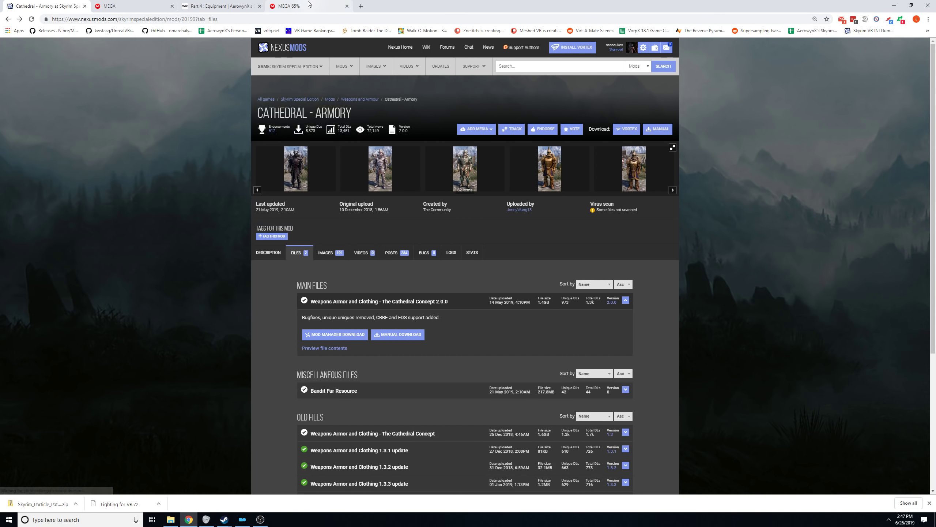
Check the Book of Silence download on MEGA, then cancel the mod chooser and dismiss the error in Mod Organizer.
{"action": "left_click", "coordinate": [308, 6]}
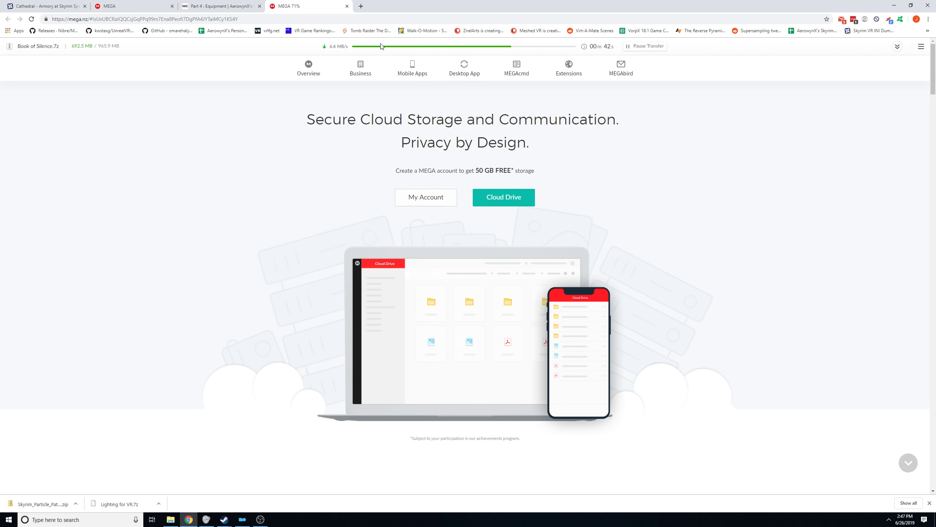
{"action": "mouse_move", "coordinate": [246, 522]}
{"action": "left_click", "coordinate": [243, 519]}
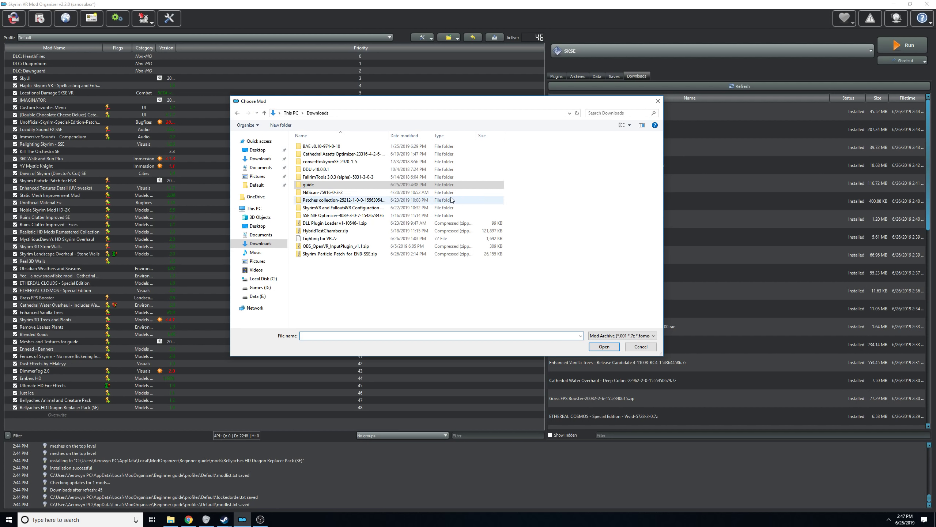
{"action": "left_click", "coordinate": [637, 349]}
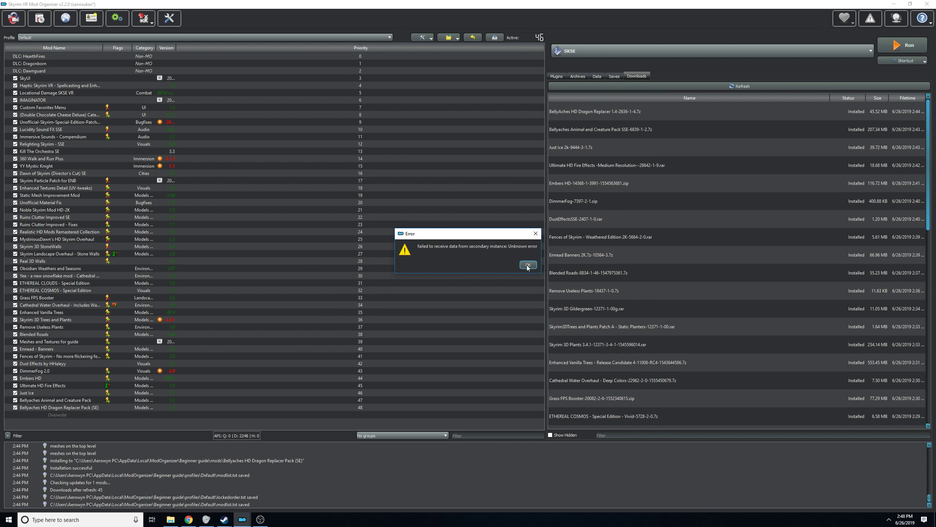
{"action": "left_click", "coordinate": [527, 265]}
Download Weapons Armor and Clothing - The Cathedral Concept 2.0.0 from the Cathedral - Armory page into Mod Organizer and dismiss the duplicate-download notice.
{"action": "left_click", "coordinate": [191, 521]}
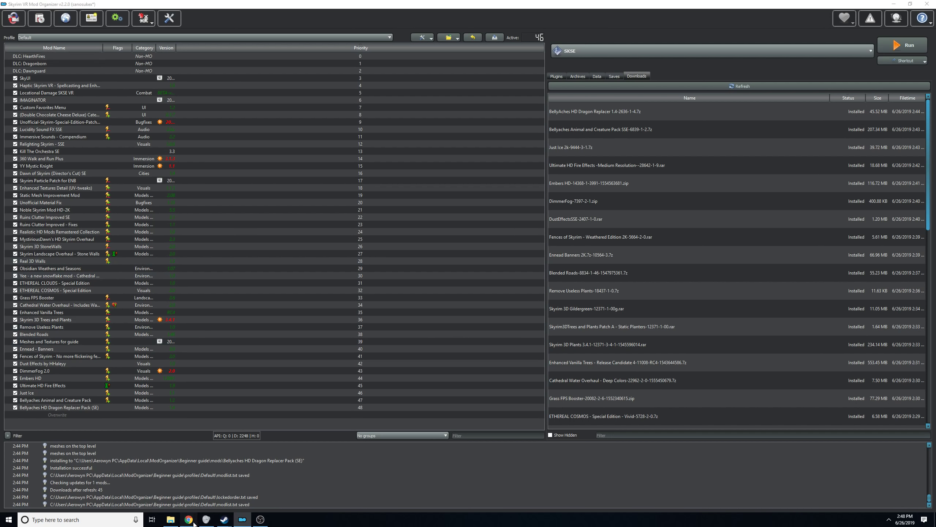
{"action": "left_click", "coordinate": [193, 522]}
{"action": "left_click", "coordinate": [195, 523]}
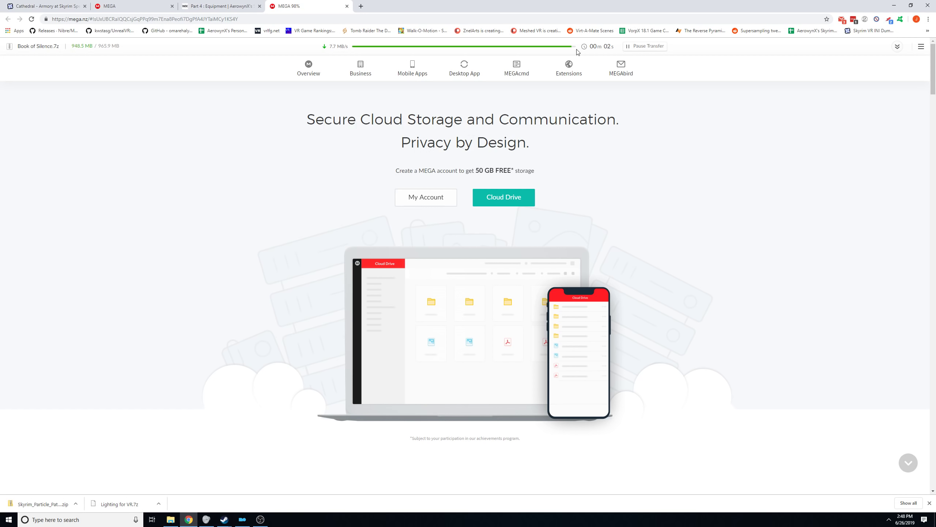
{"action": "left_click", "coordinate": [48, 5]}
{"action": "left_click", "coordinate": [320, 335]}
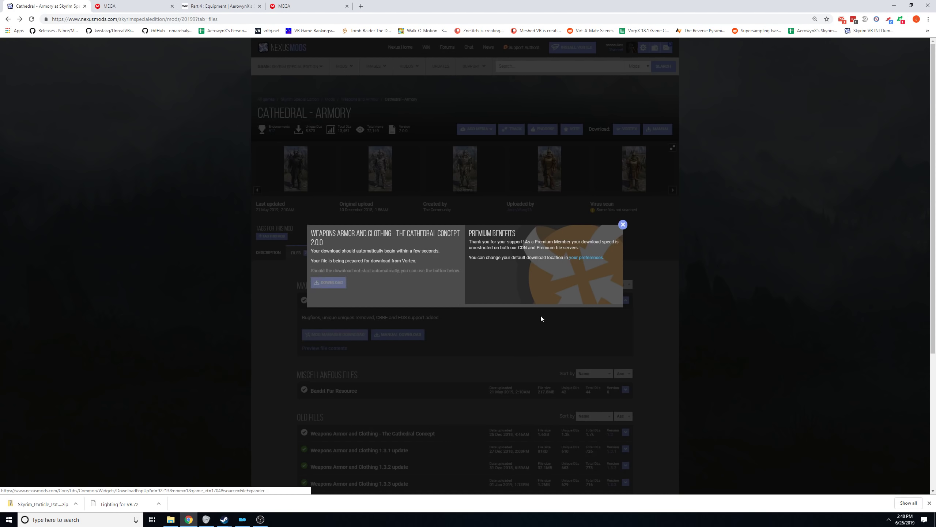
{"action": "left_click", "coordinate": [329, 283]}
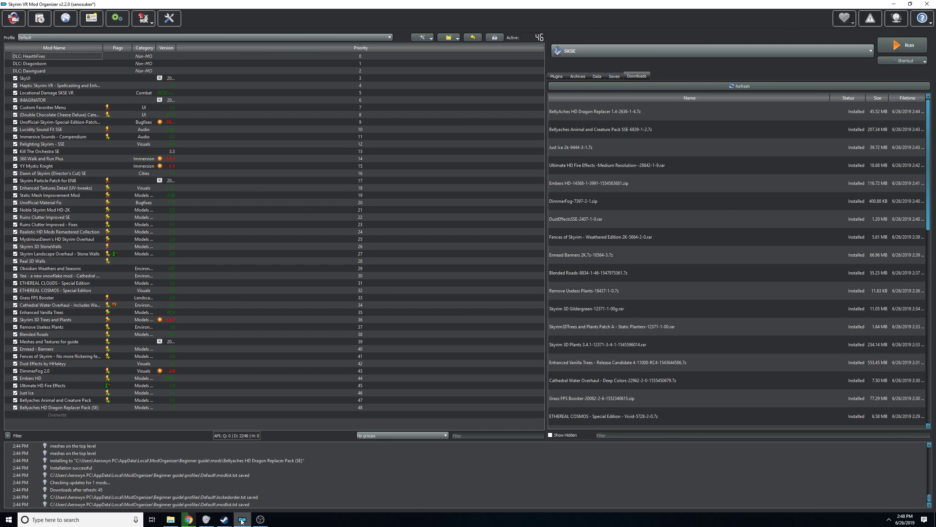
{"action": "left_click", "coordinate": [241, 520]}
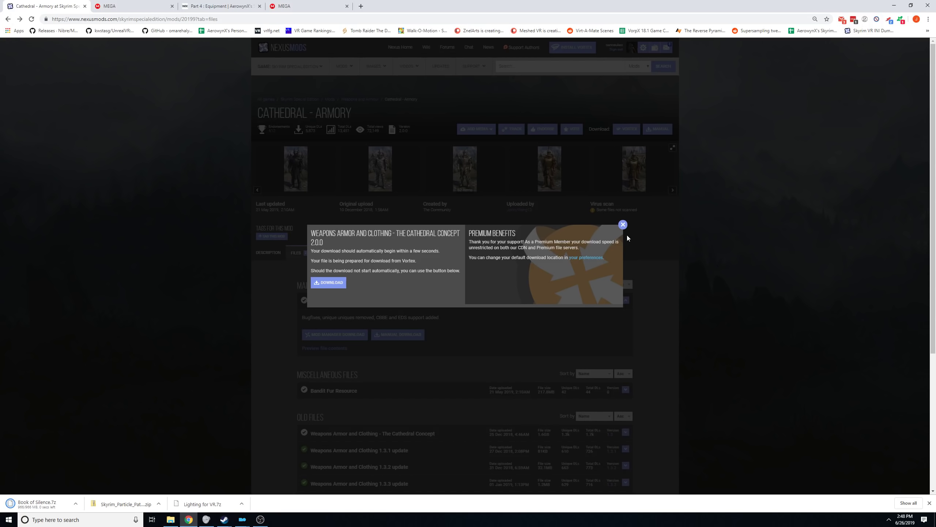
{"action": "left_click", "coordinate": [624, 226]}
{"action": "mouse_move", "coordinate": [247, 519]}
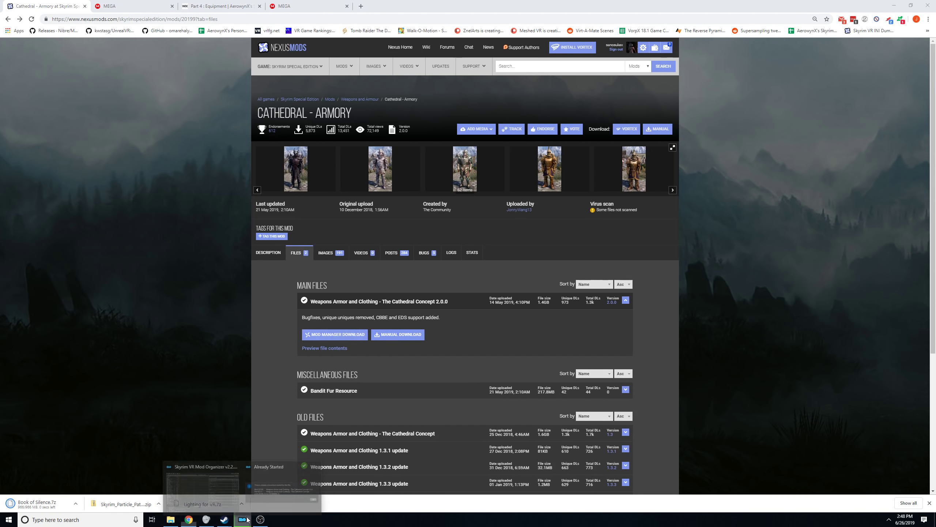
{"action": "left_click", "coordinate": [282, 485]}
{"action": "left_click", "coordinate": [547, 272]}
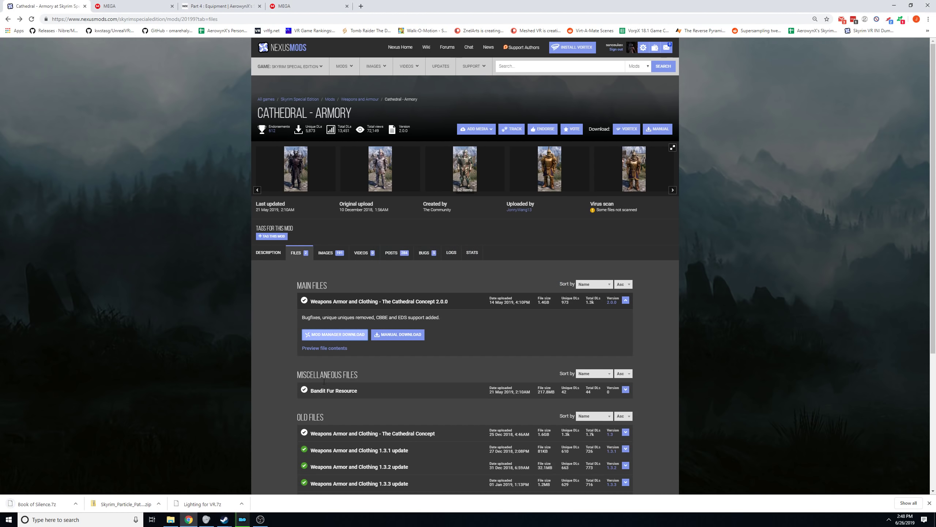
{"action": "left_click", "coordinate": [243, 520]}
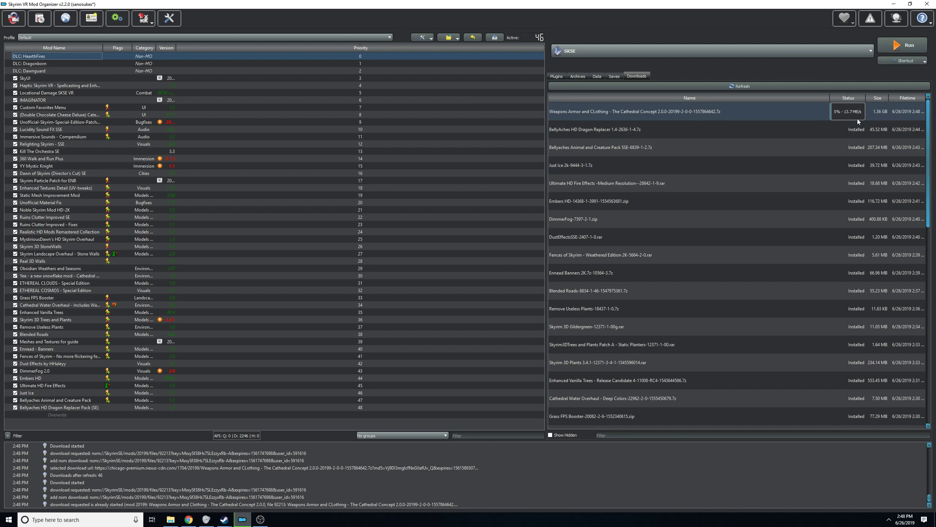
Install Book of Silence.7z from the Downloads folder under the name Book of Silence and enable the mod.
{"action": "left_click", "coordinate": [33, 23]}
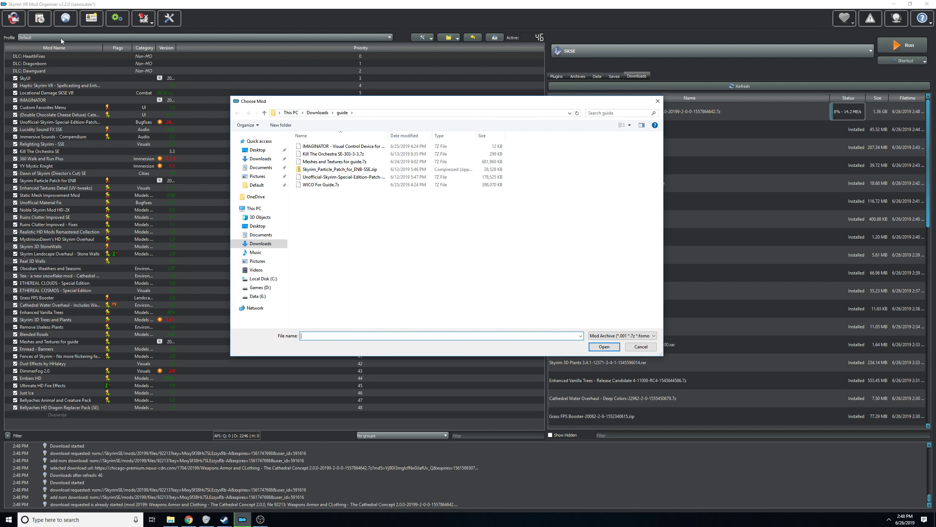
{"action": "left_click", "coordinate": [318, 113]}
{"action": "left_click", "coordinate": [309, 223]}
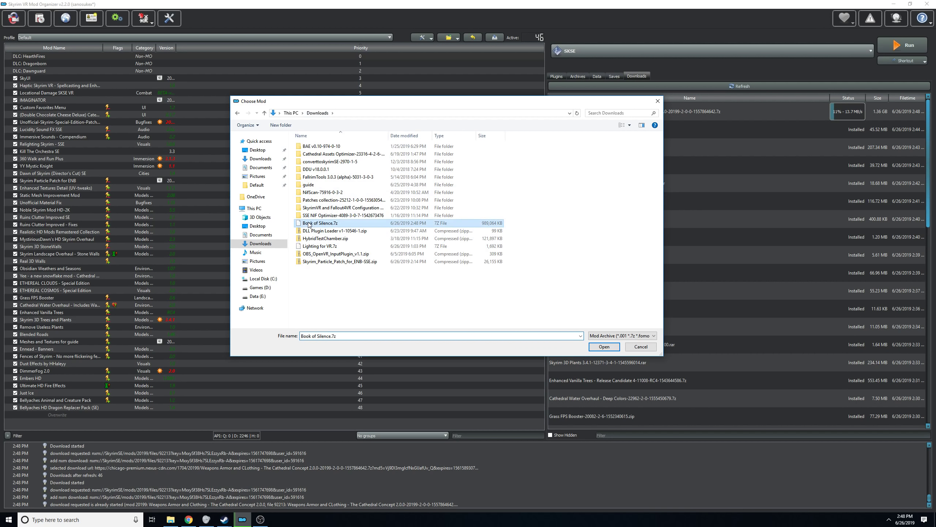
{"action": "double_click", "coordinate": [308, 223]}
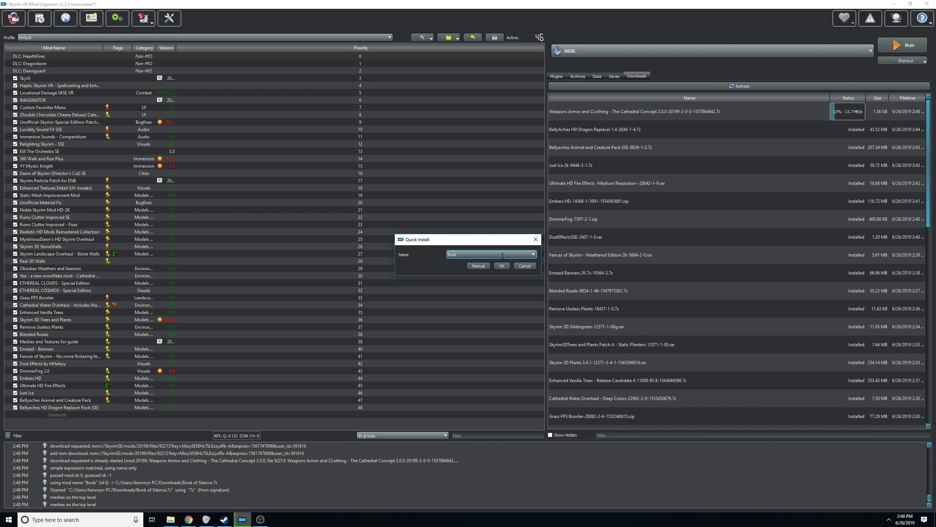
{"action": "left_click", "coordinate": [534, 255]}
{"action": "left_click", "coordinate": [492, 266]}
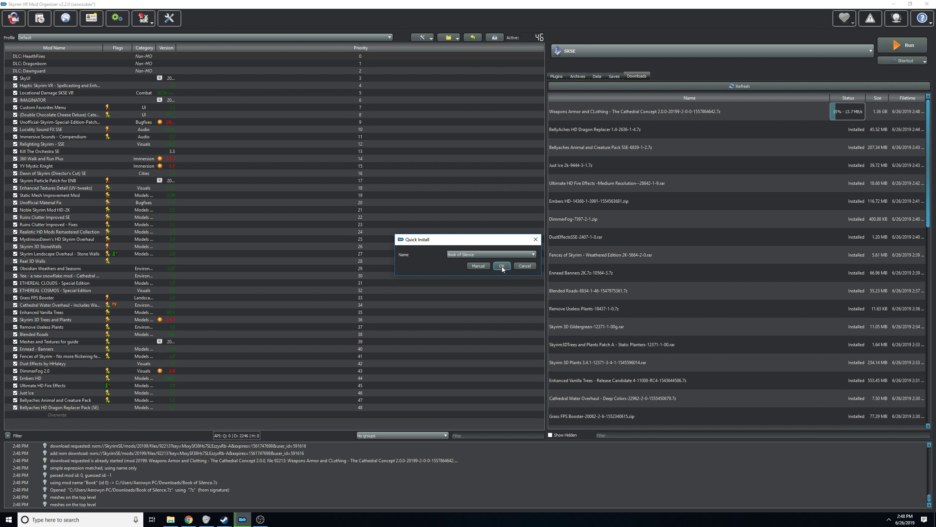
{"action": "left_click", "coordinate": [502, 266]}
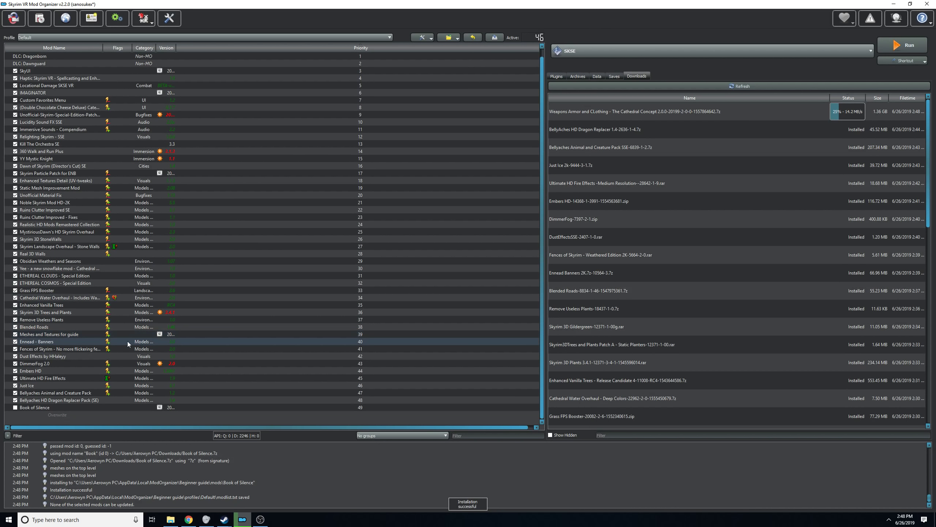
{"action": "left_click", "coordinate": [15, 408]}
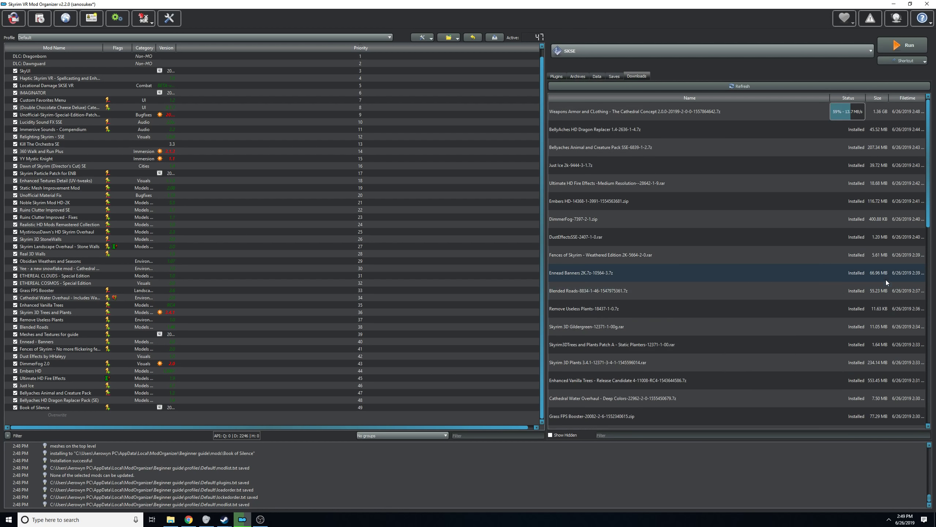
Return to Nexus Mods in the browser, search for "rustic clot" and open the RUSTIC CLOTHING - Special Edition page.
{"action": "left_click", "coordinate": [189, 519]}
{"action": "left_click", "coordinate": [559, 63]}
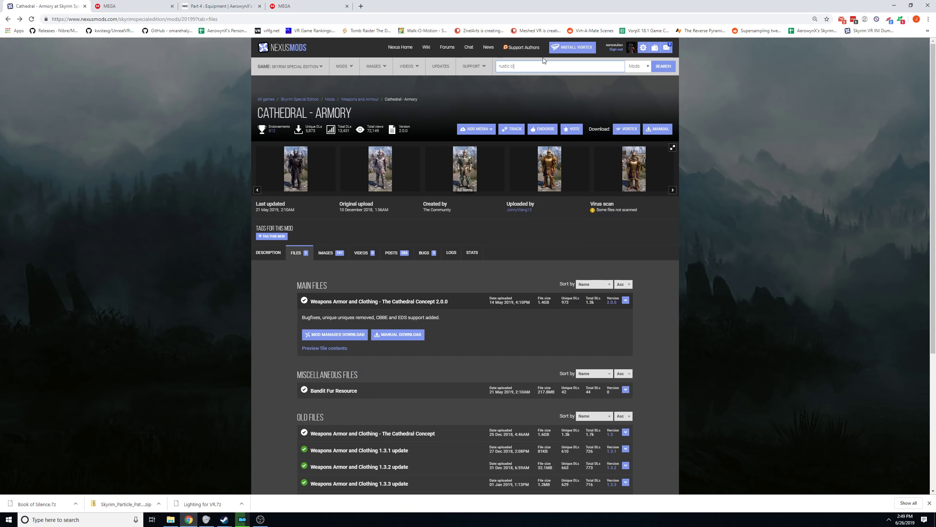
{"action": "left_click", "coordinate": [546, 48]}
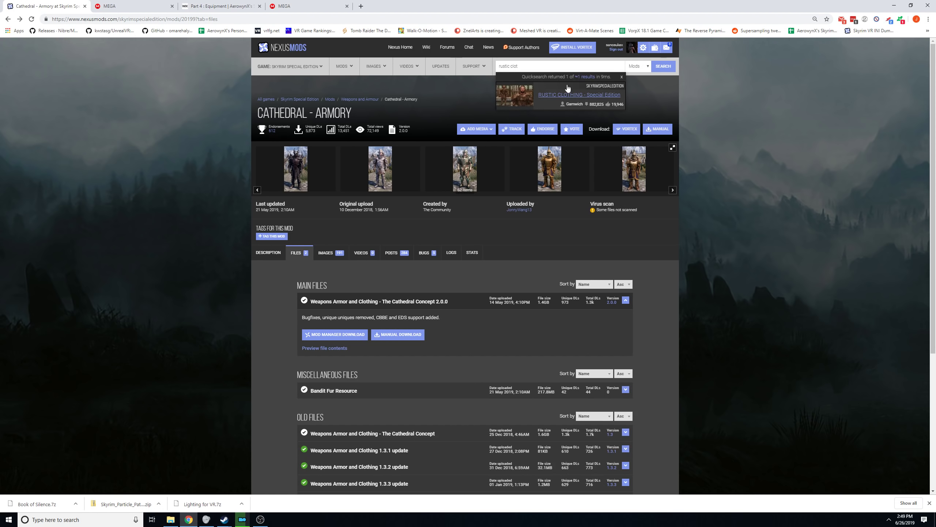
{"action": "left_click", "coordinate": [587, 97]}
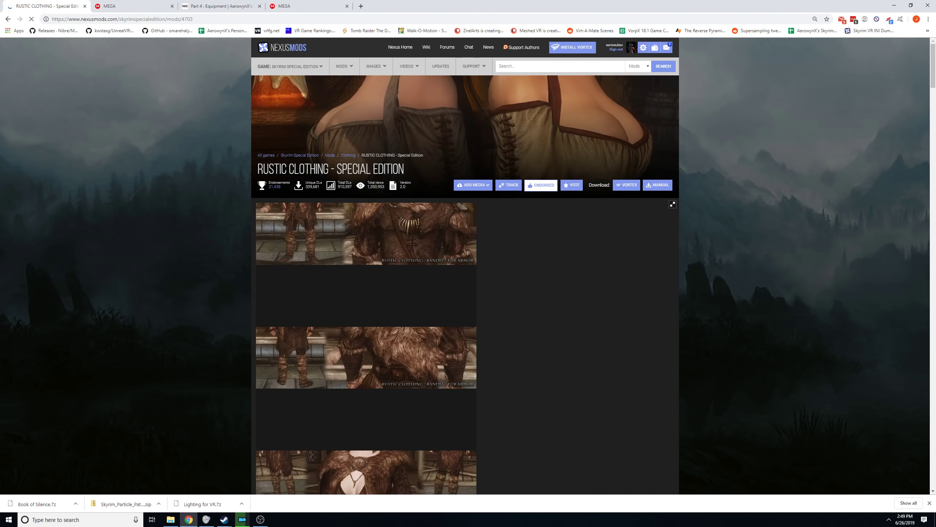
Download the RUSTIC CLOTHING - Special Edition - 2K main file with the mod manager.
{"action": "scroll", "coordinate": [433, 330], "scroll_direction": "down", "scroll_amount": 3}
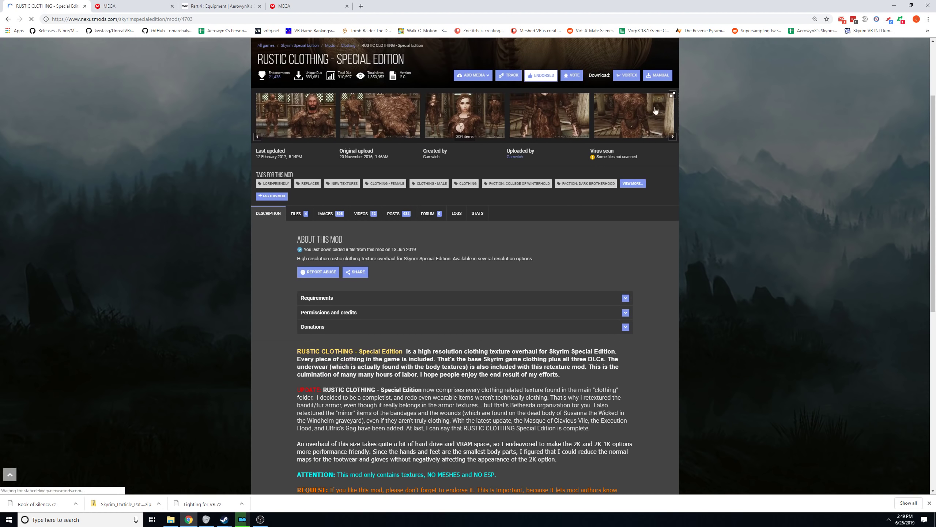
{"action": "left_click", "coordinate": [297, 213]}
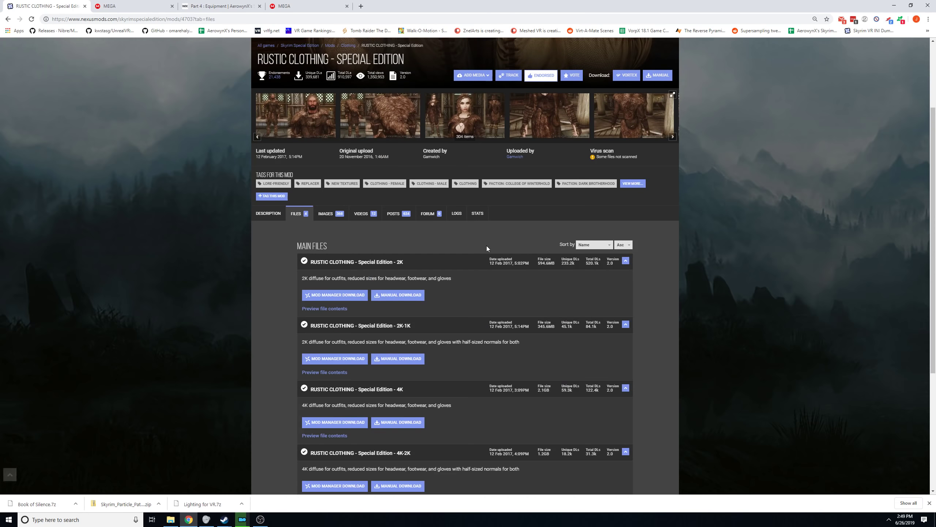
{"action": "scroll", "coordinate": [546, 300], "scroll_direction": "down", "scroll_amount": 4}
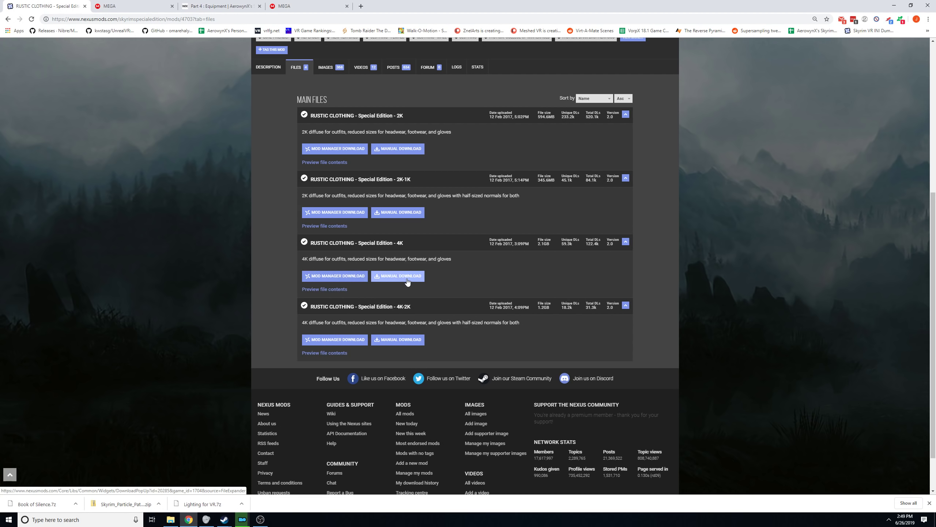
{"action": "scroll", "coordinate": [407, 282], "scroll_direction": "up", "scroll_amount": 3}
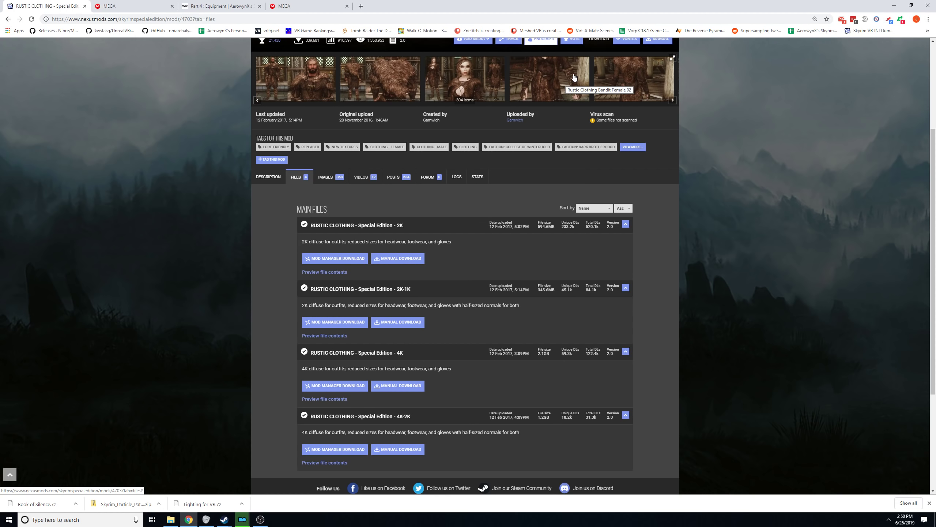
{"action": "left_click", "coordinate": [322, 259]}
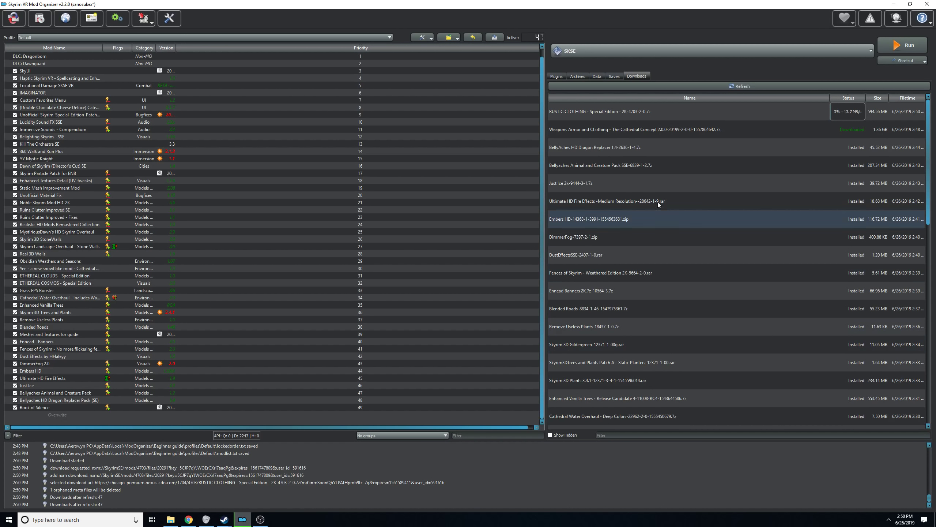
Install the Weapons Armor and Clothing - Cathedral Concept archive without optional files and the RUSTIC CLOTHING 2K archive, enabling both mods.
{"action": "double_click", "coordinate": [585, 132]}
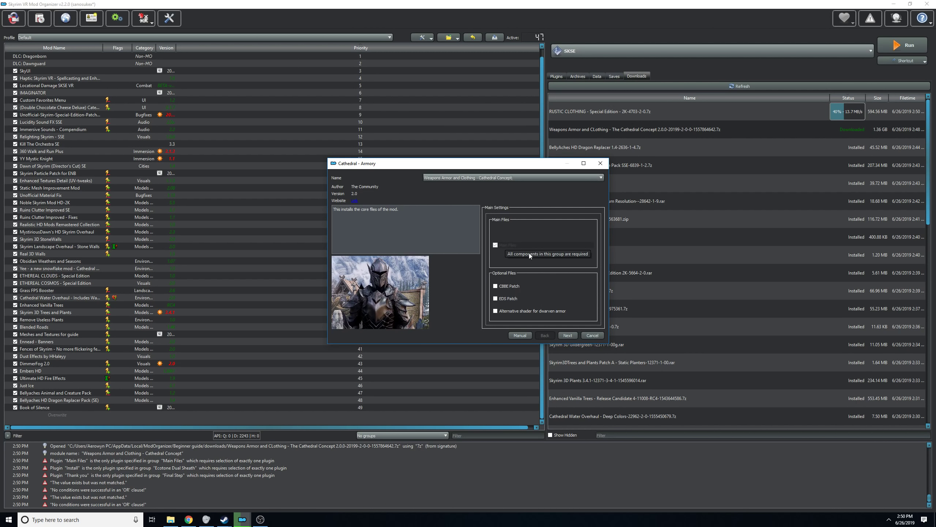
{"action": "left_click", "coordinate": [570, 335]}
{"action": "left_click", "coordinate": [568, 334]}
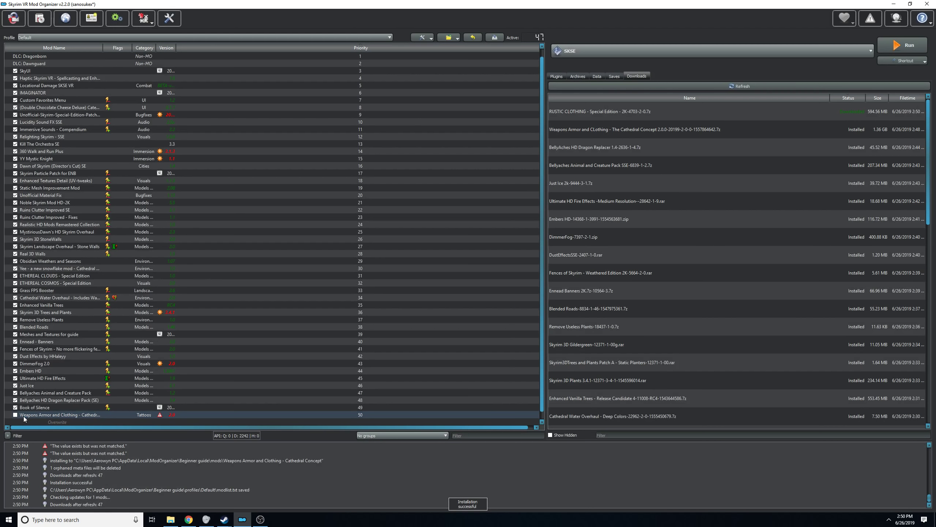
{"action": "left_click", "coordinate": [15, 415]}
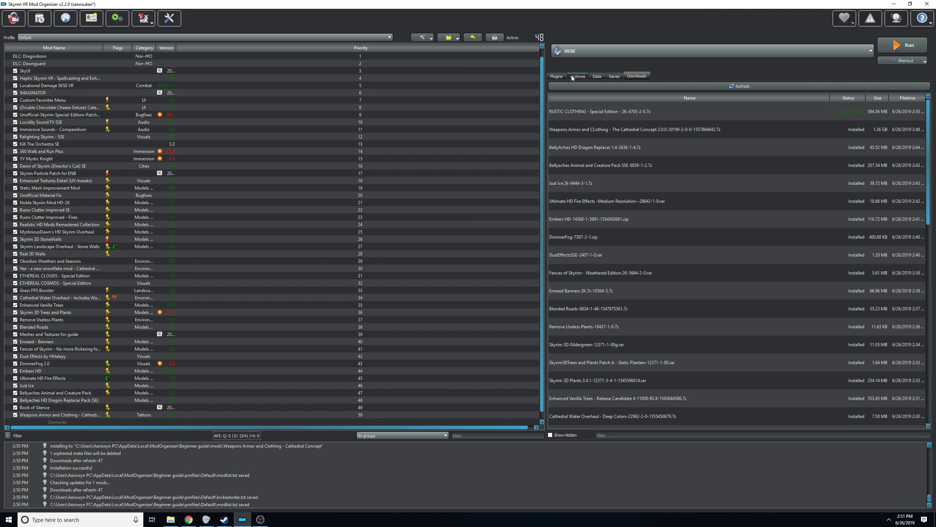
{"action": "double_click", "coordinate": [599, 112]}
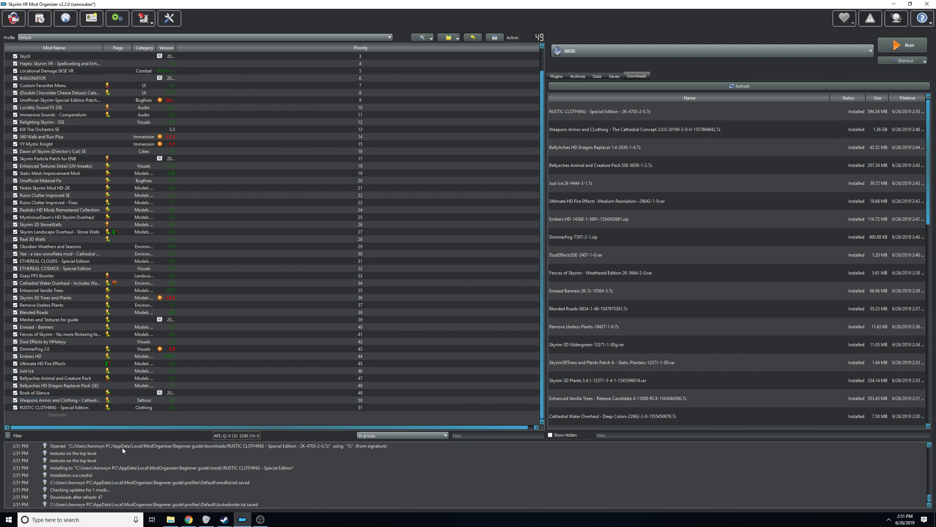
Search Nexus Mods for "rugna" in the browser and open the main files of RUGNAROK - Special Edition.
{"action": "left_click", "coordinate": [189, 519]}
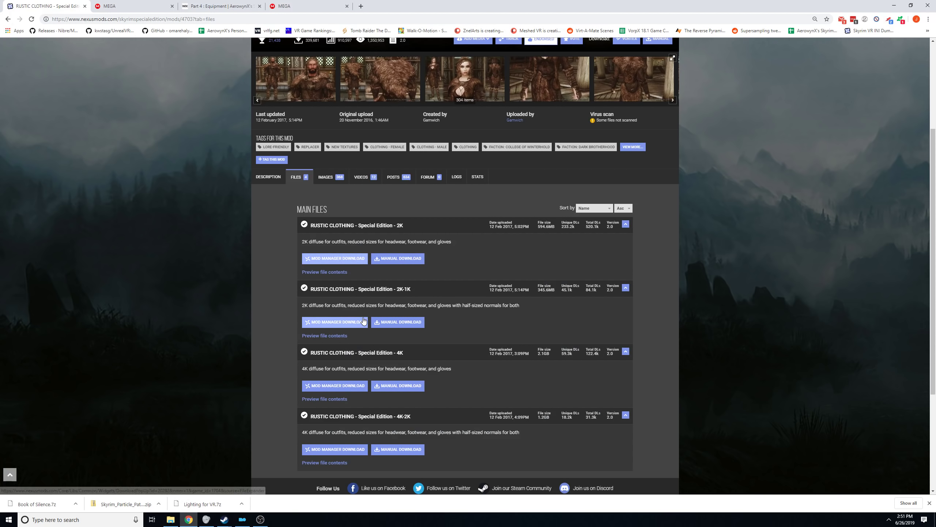
{"action": "scroll", "coordinate": [530, 148], "scroll_direction": "up", "scroll_amount": 4}
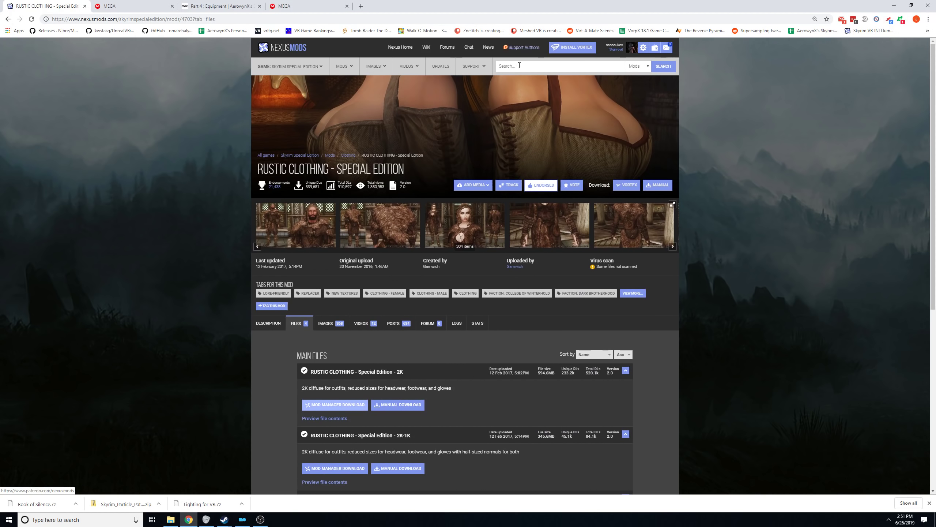
{"action": "left_click", "coordinate": [508, 67]}
{"action": "type", "text": "rugna"}
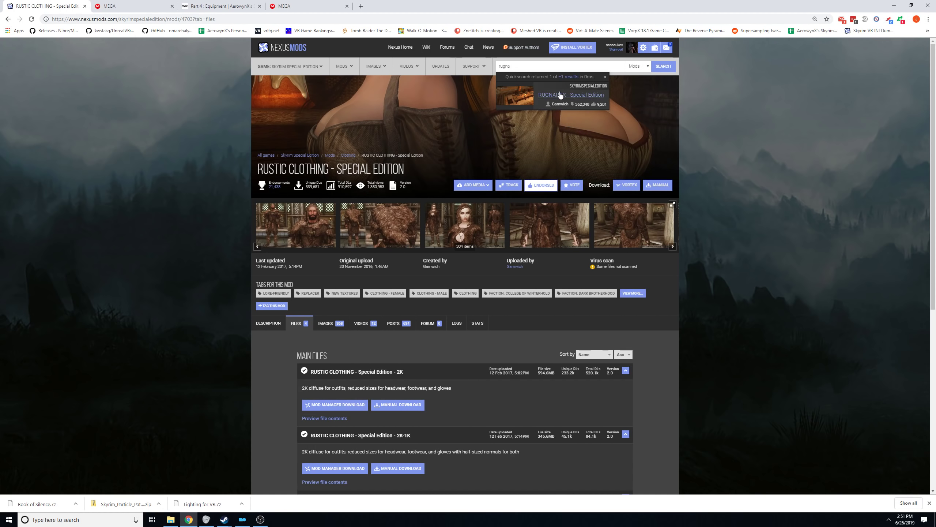
{"action": "left_click", "coordinate": [560, 95]}
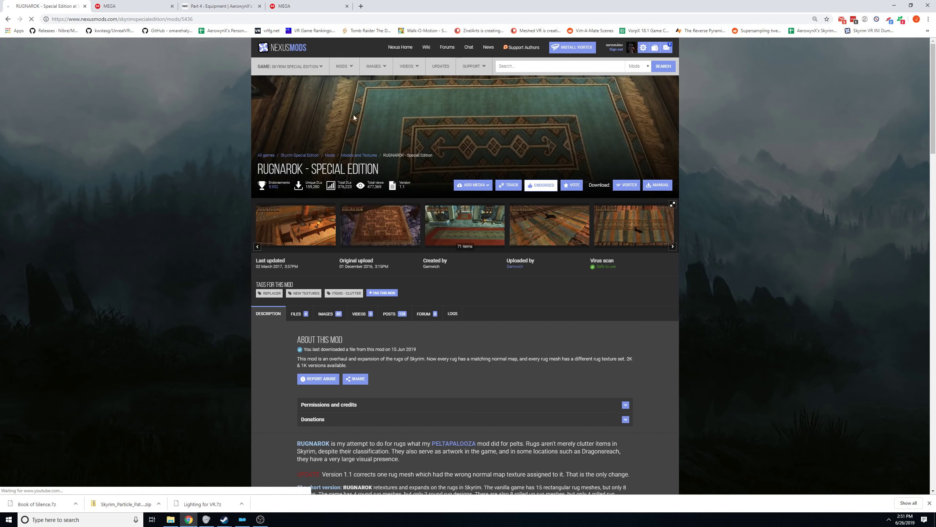
{"action": "left_click", "coordinate": [297, 313]}
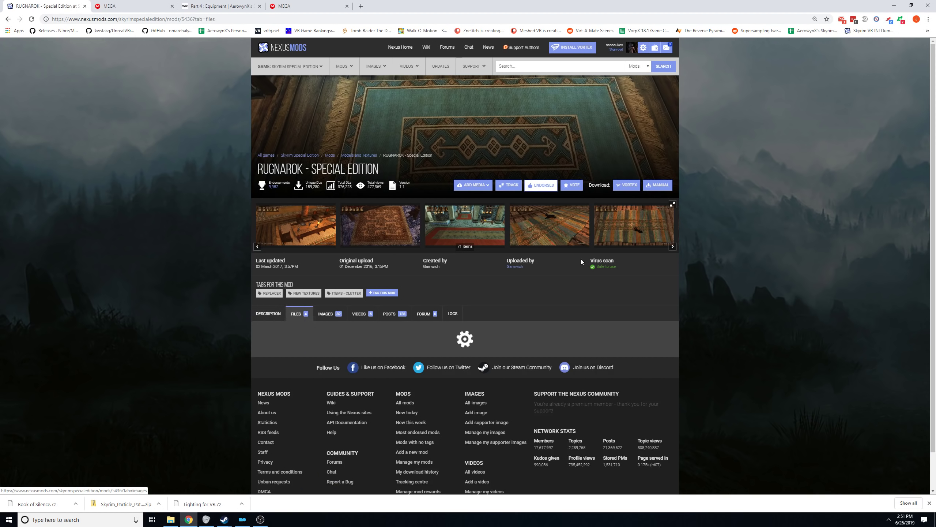
{"action": "scroll", "coordinate": [378, 363], "scroll_direction": "down", "scroll_amount": 4}
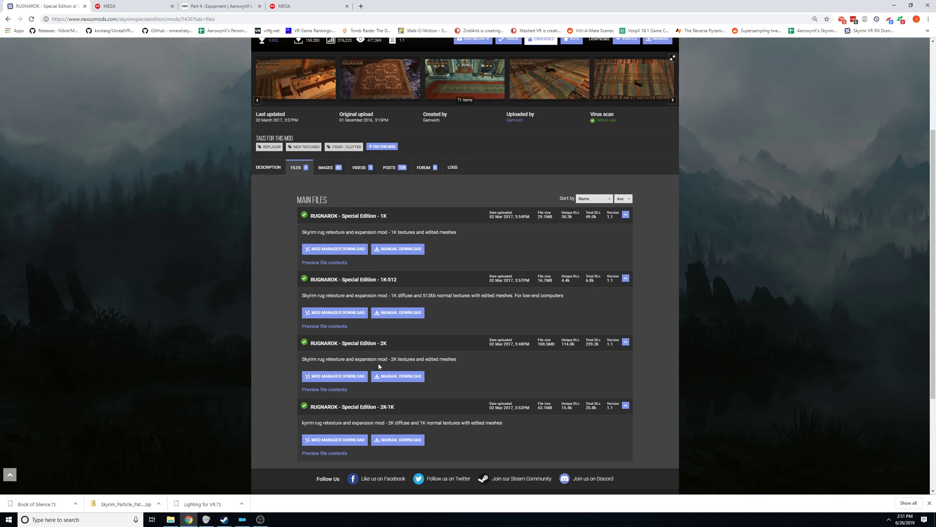
Download the RUGNAROK - Special Edition - 2K main file with the mod manager.
{"action": "left_click", "coordinate": [326, 376]}
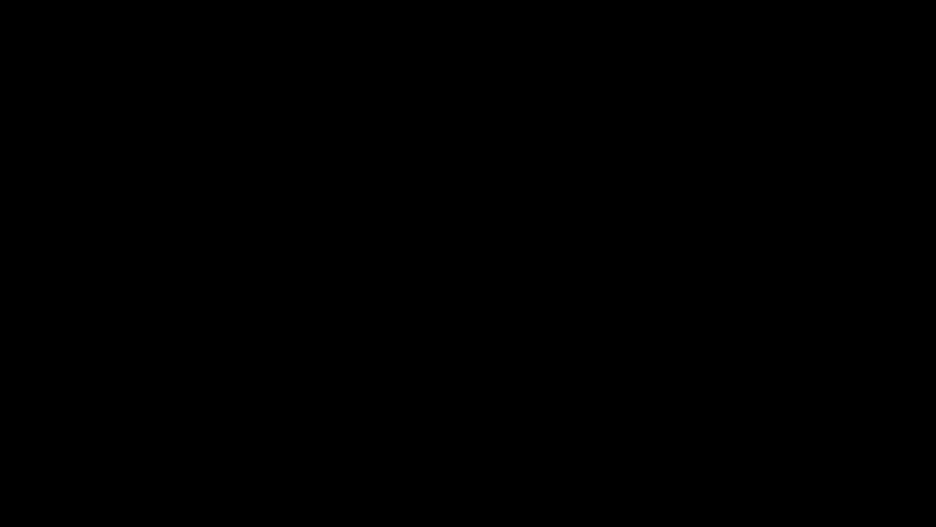
{"action": "scroll", "coordinate": [509, 347], "scroll_direction": "up", "scroll_amount": 3}
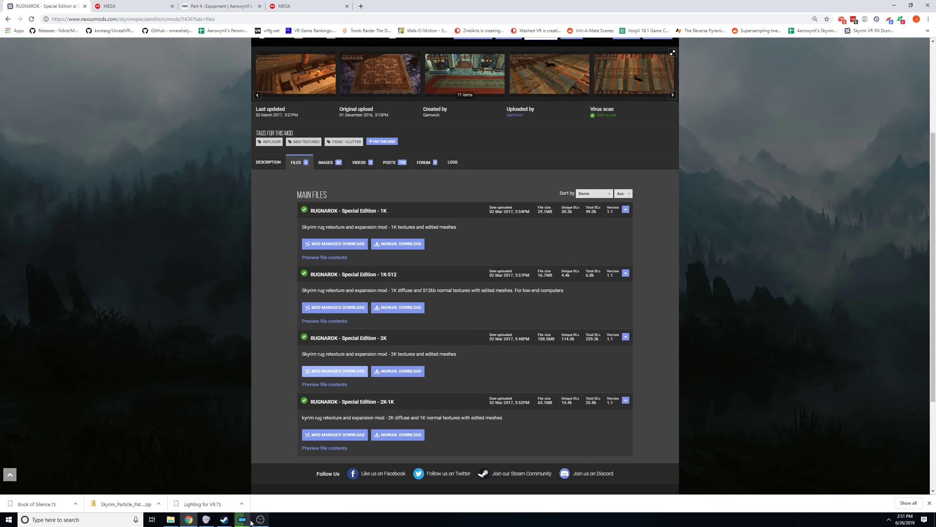
{"action": "scroll", "coordinate": [549, 364], "scroll_direction": "up", "scroll_amount": 3}
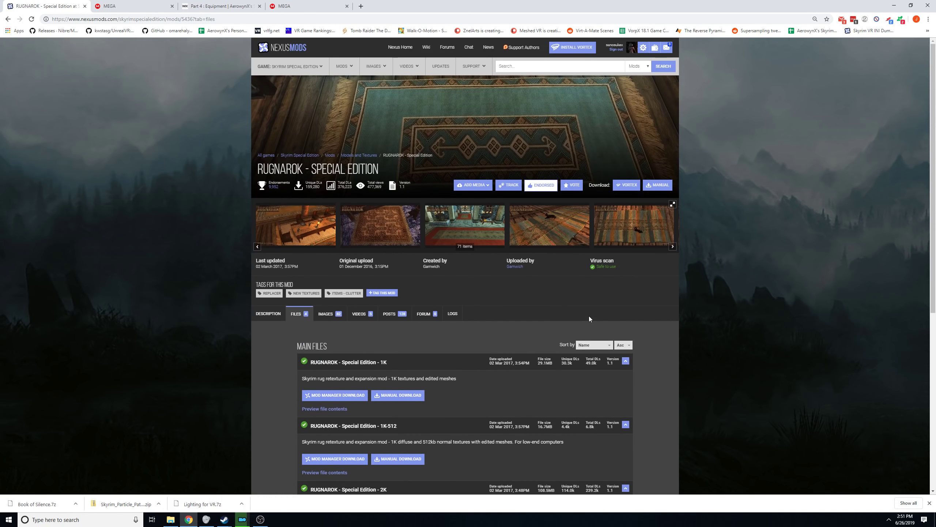
Search Nexus Mods for "pelta", open PELTAPALOOZA - Special Edition and download its FULL main file with the mod manager.
{"action": "left_click", "coordinate": [564, 68]}
{"action": "type", "text": "Delta"}
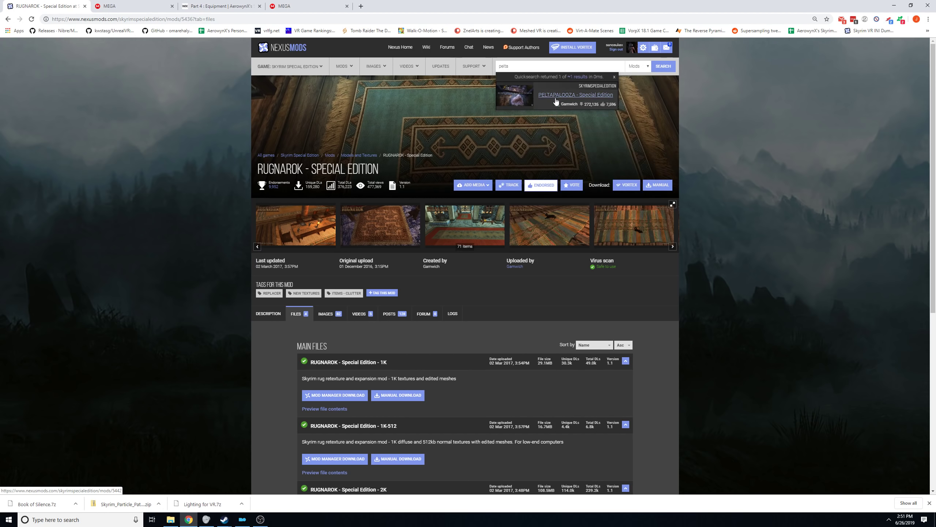
{"action": "left_click", "coordinate": [558, 95]}
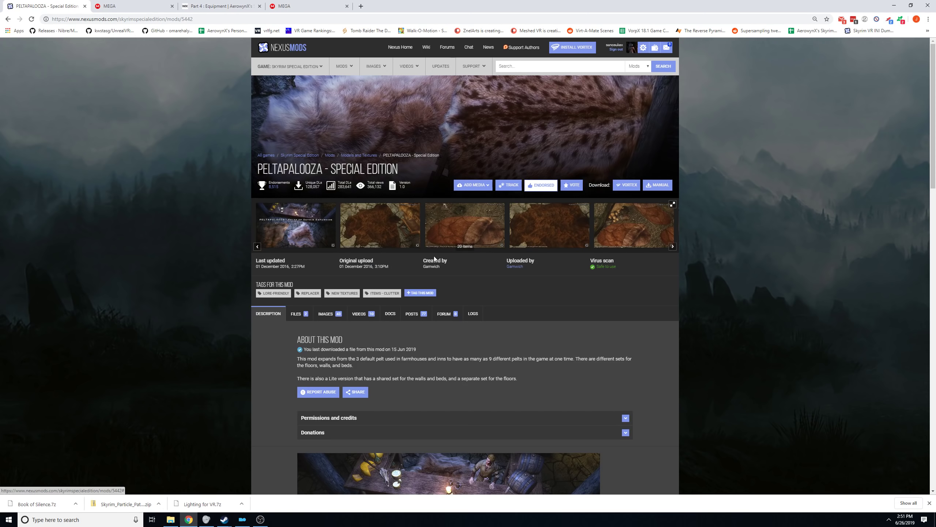
{"action": "scroll", "coordinate": [465, 104], "scroll_direction": "down", "scroll_amount": 4}
{"action": "left_click", "coordinate": [299, 168]}
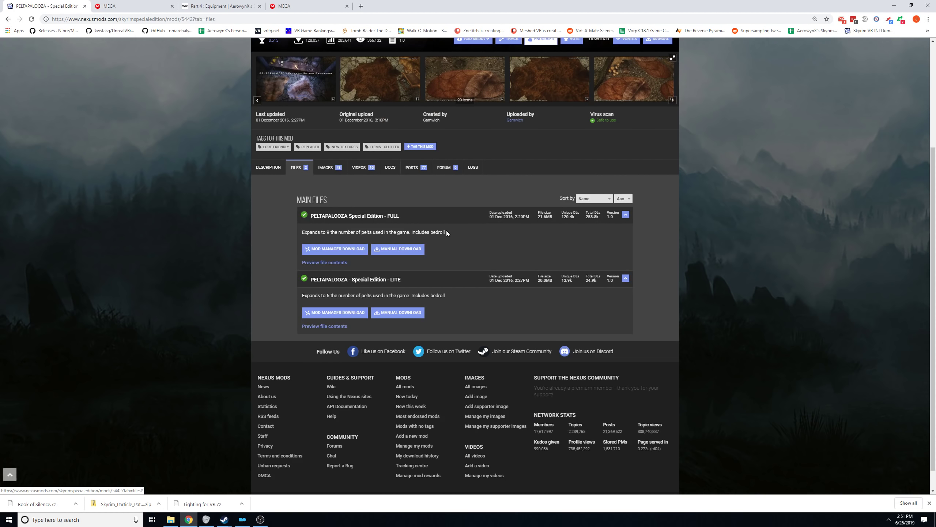
{"action": "left_click", "coordinate": [330, 250]}
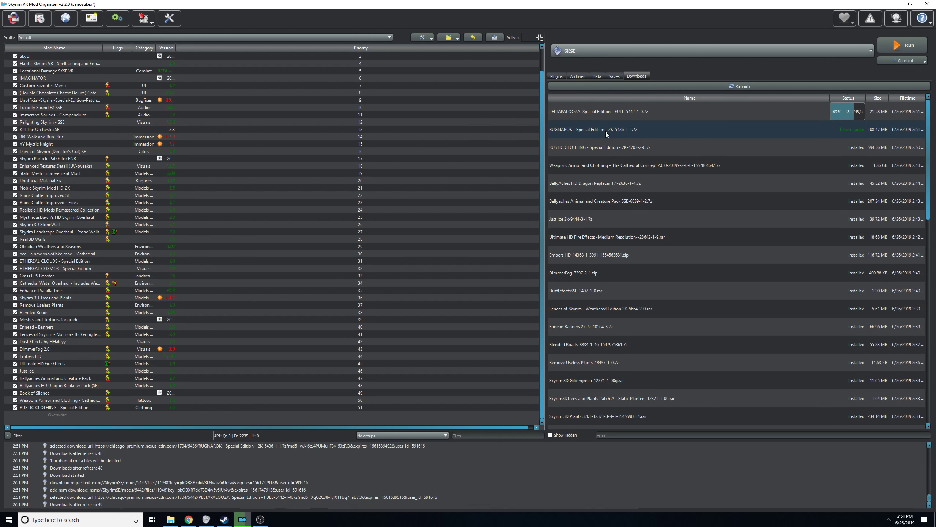
Install the RUGNAROK 2K and PELTAPALOOZA FULL archives in Mod Organizer under their default names and enable both mods.
{"action": "double_click", "coordinate": [606, 131]}
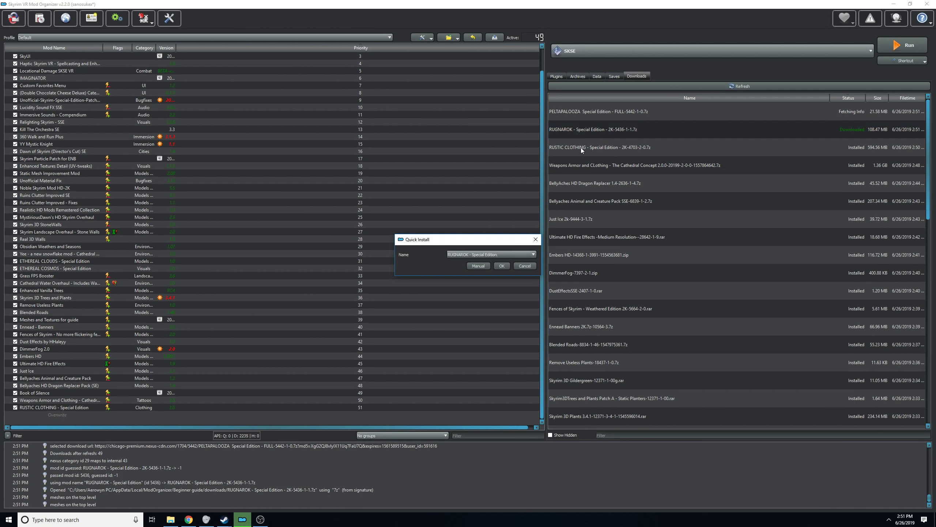
{"action": "key", "text": "Return"}
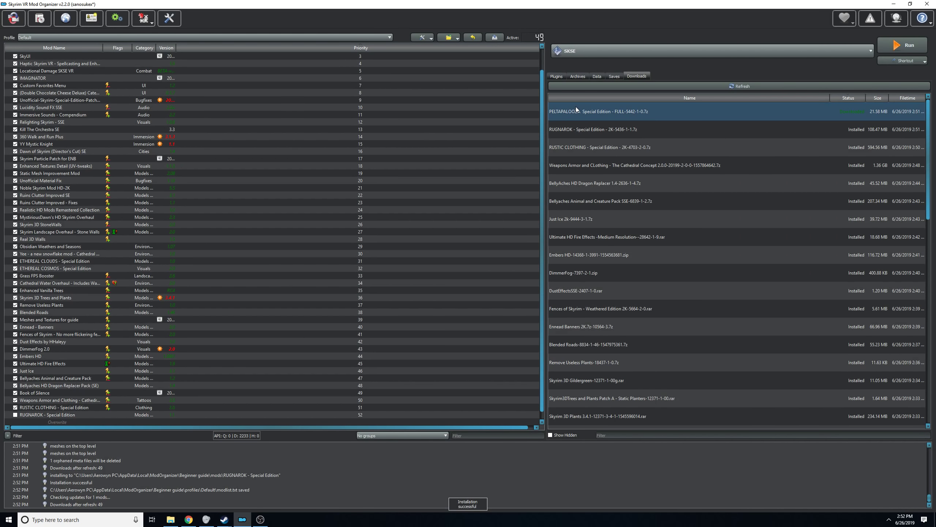
{"action": "double_click", "coordinate": [577, 111]}
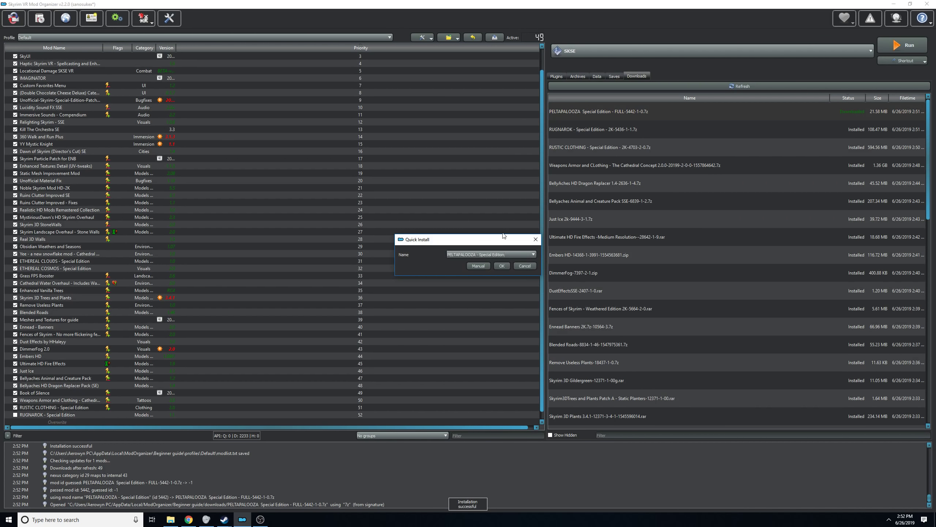
{"action": "left_click", "coordinate": [502, 266]}
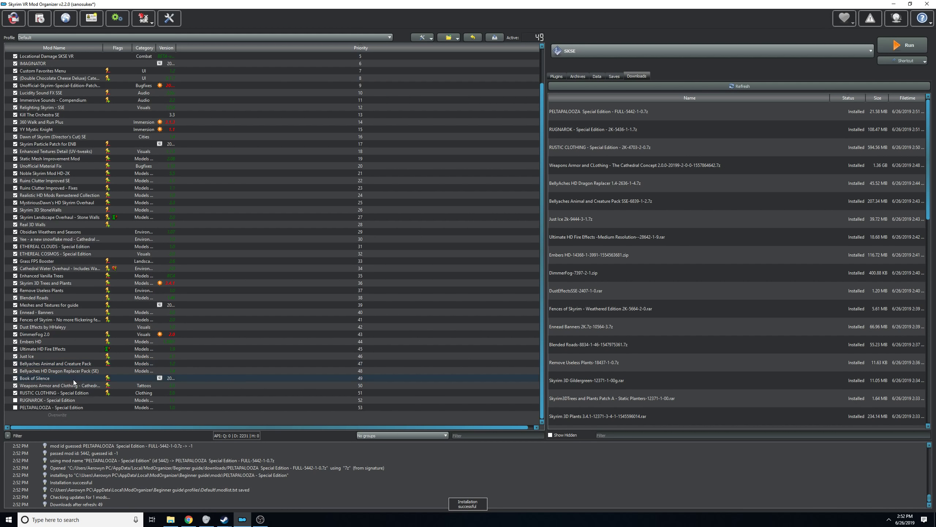
{"action": "left_click", "coordinate": [15, 400]}
{"action": "left_click", "coordinate": [15, 407]}
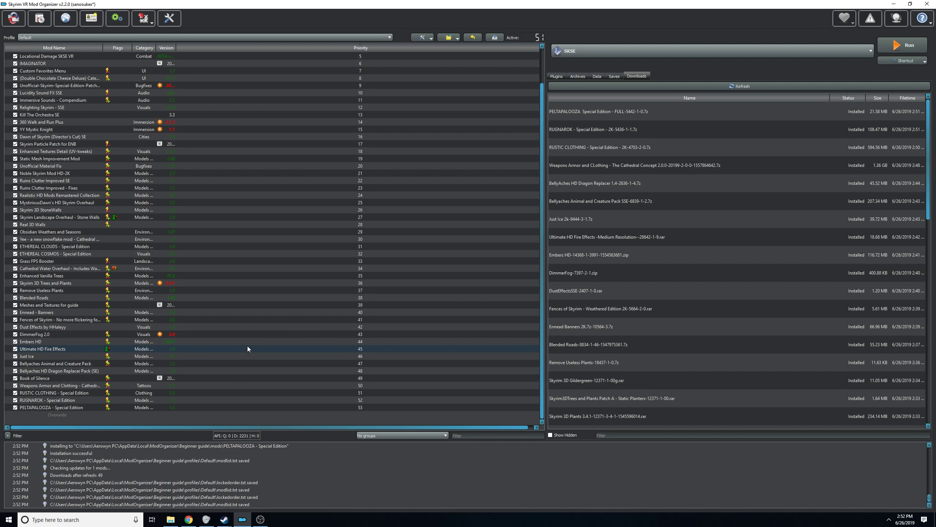
Return to the browser, find Stunning Statues of Skyrim with "stunning st" and download SSoS - Installer Fix with the mod manager.
{"action": "left_click", "coordinate": [196, 517]}
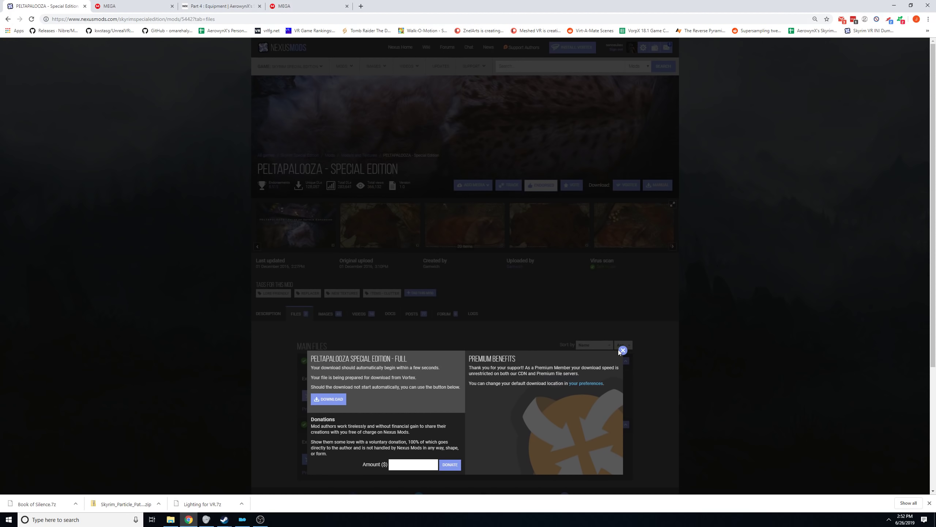
{"action": "left_click", "coordinate": [622, 350]}
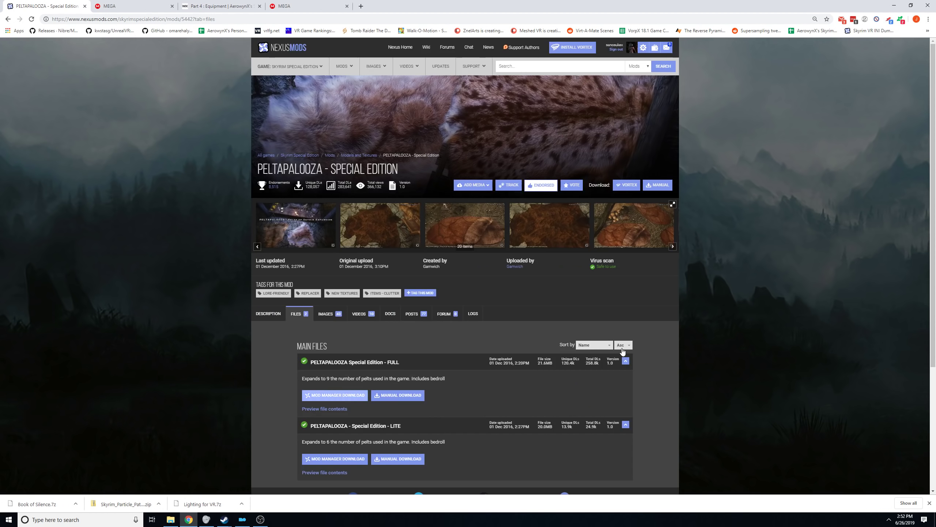
{"action": "left_click", "coordinate": [558, 69]}
{"action": "type", "text": "stunning st"}
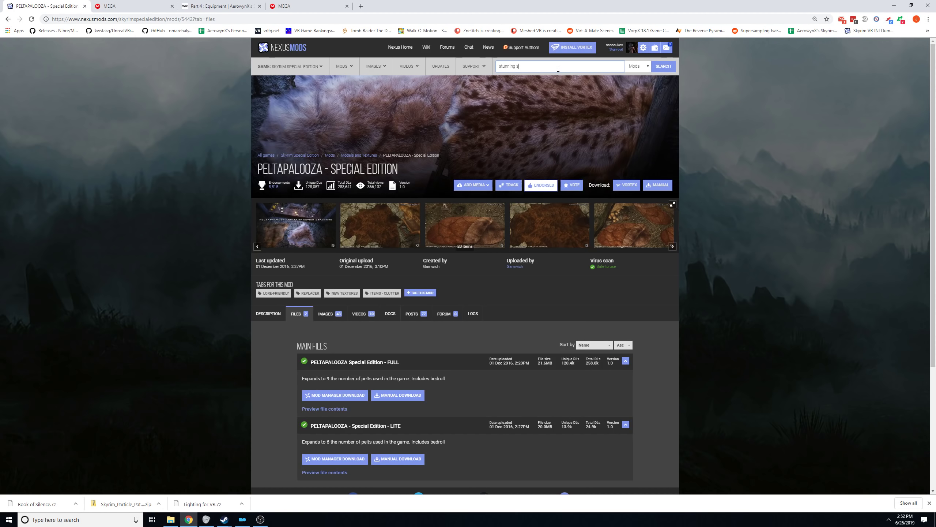
{"action": "left_click", "coordinate": [526, 107]}
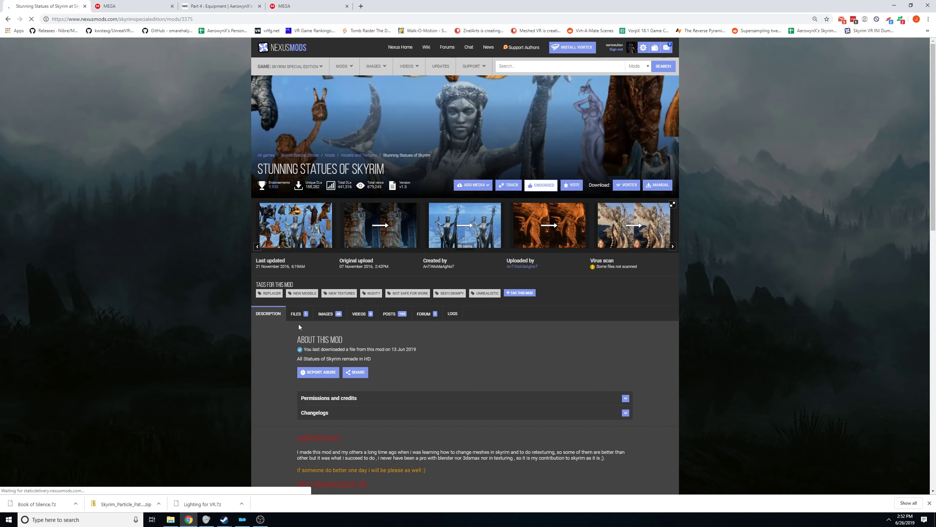
{"action": "left_click", "coordinate": [295, 314]}
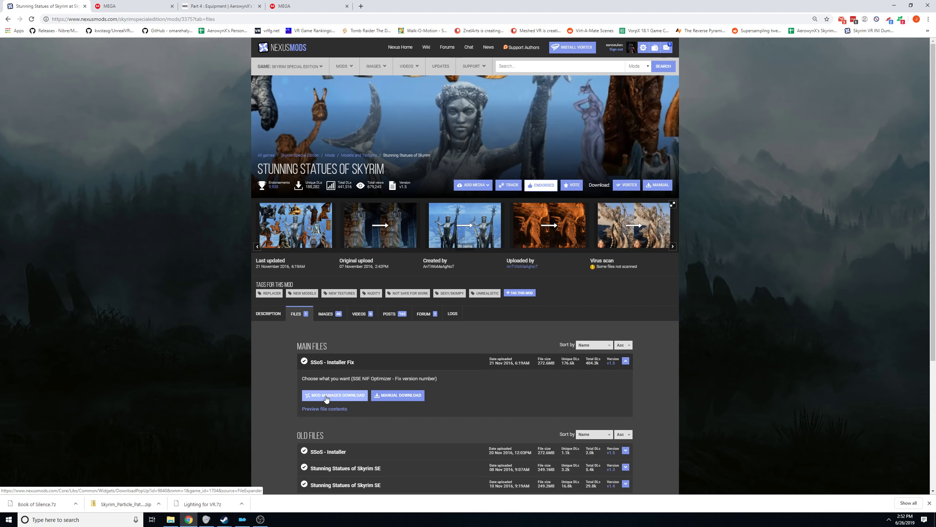
{"action": "left_click", "coordinate": [332, 395]}
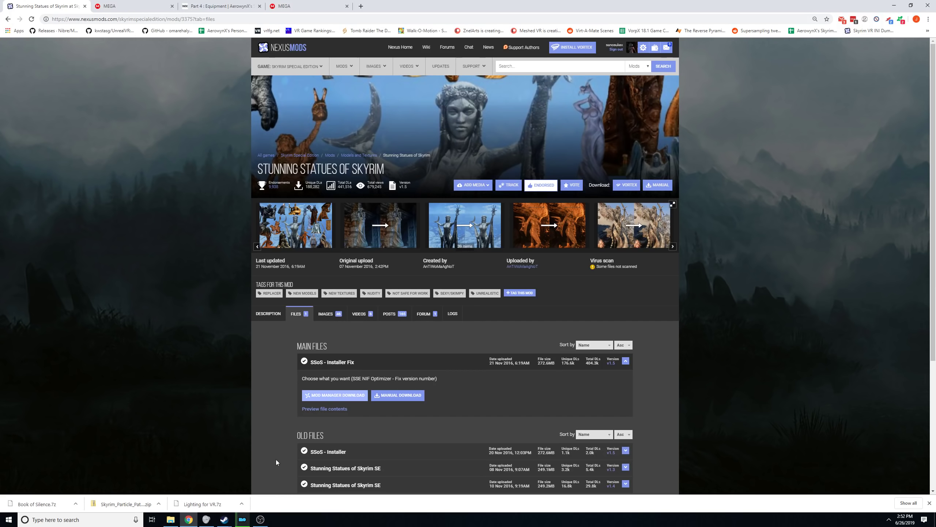
Search Nexus Mods for "potion" and look through the suggested mods.
{"action": "mouse_move", "coordinate": [243, 517]}
{"action": "left_click", "coordinate": [544, 69]}
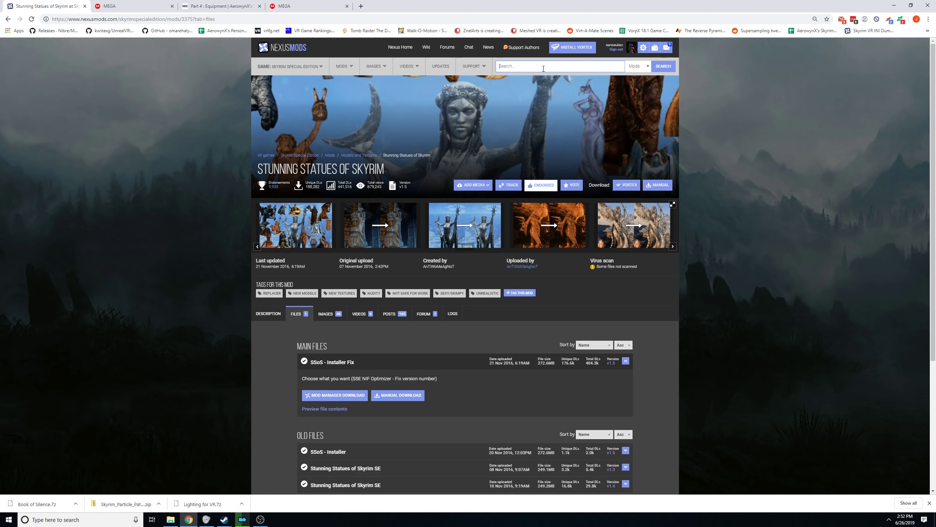
{"action": "type", "text": "D"}
{"action": "key", "text": "Return"}
{"action": "scroll", "coordinate": [633, 155], "scroll_direction": "down", "scroll_amount": 4}
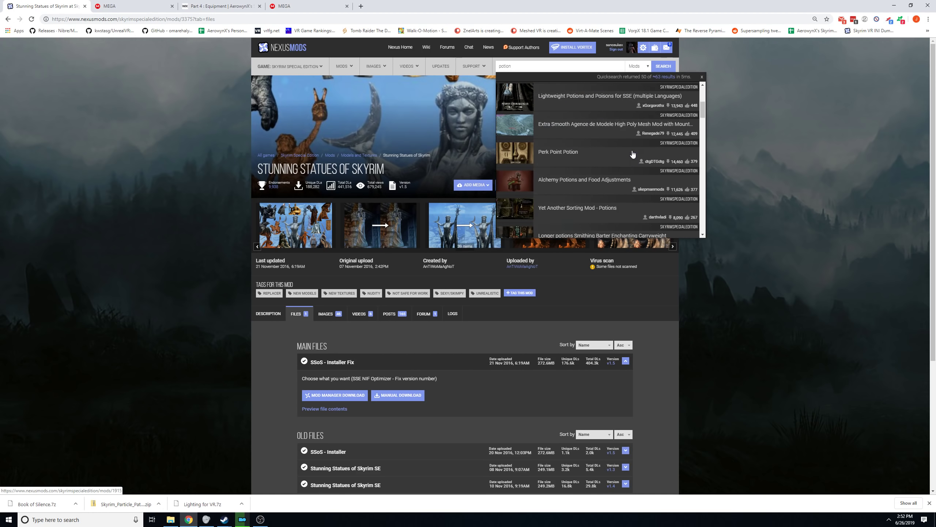
{"action": "scroll", "coordinate": [633, 155], "scroll_direction": "up", "scroll_amount": 5}
Search Nexus Mods for "xxa", open the XxAwesome_PotionsxX SSE page and view the screenshot of potions scattered on the ground.
{"action": "double_click", "coordinate": [505, 66]}
{"action": "mouse_move", "coordinate": [487, 61]}
{"action": "type", "text": "xxa"}
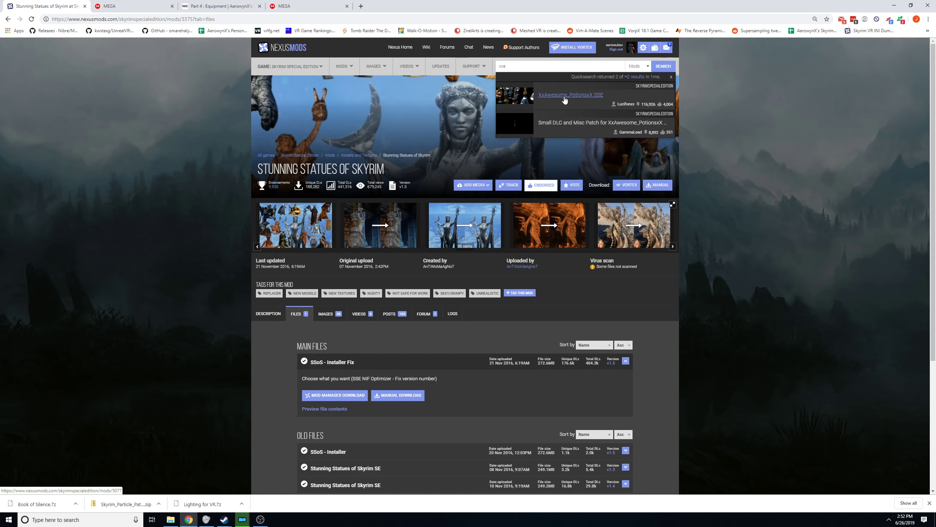
{"action": "left_click", "coordinate": [564, 96]}
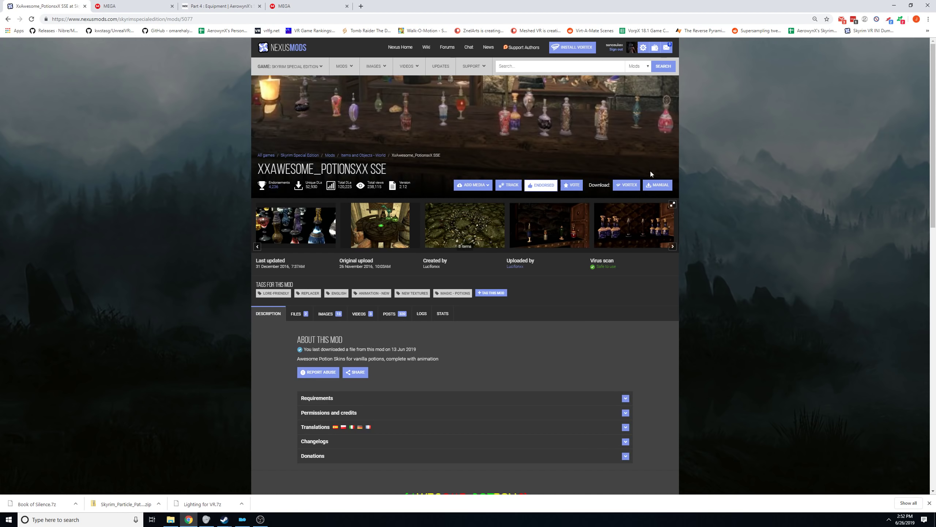
{"action": "left_click", "coordinate": [469, 232]}
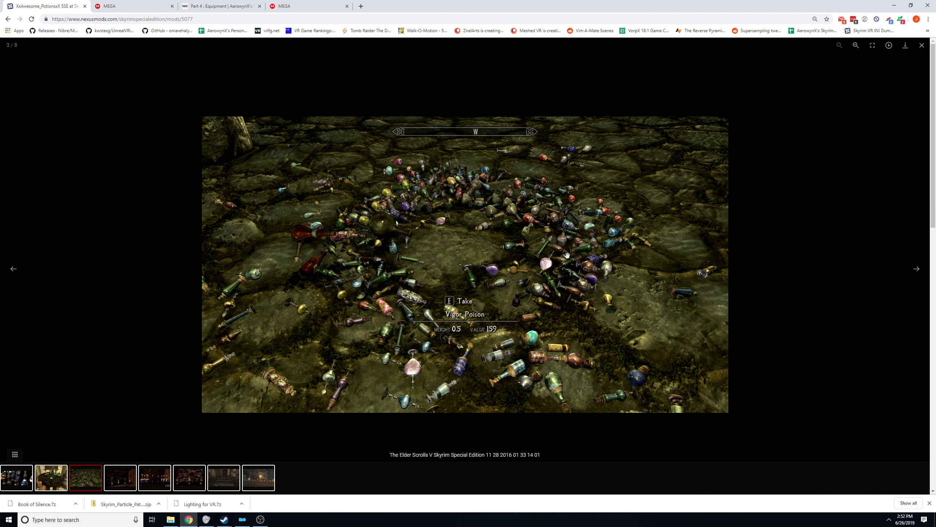
{"action": "left_click", "coordinate": [922, 45]}
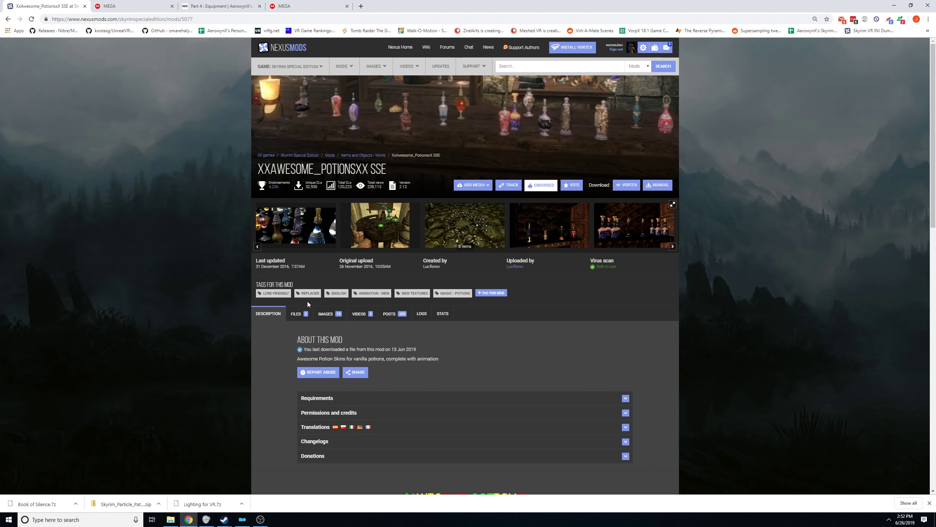
Download the optional file XxAWESOME_POTIONSxX XL with the mod manager.
{"action": "left_click", "coordinate": [297, 313]}
{"action": "scroll", "coordinate": [543, 343], "scroll_direction": "down", "scroll_amount": 5}
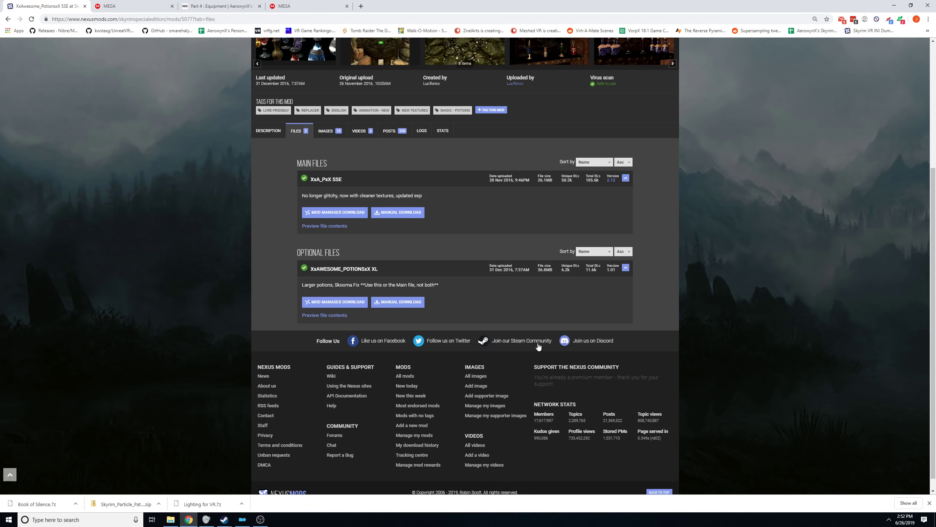
{"action": "left_click", "coordinate": [336, 305]}
{"action": "left_click", "coordinate": [328, 213]}
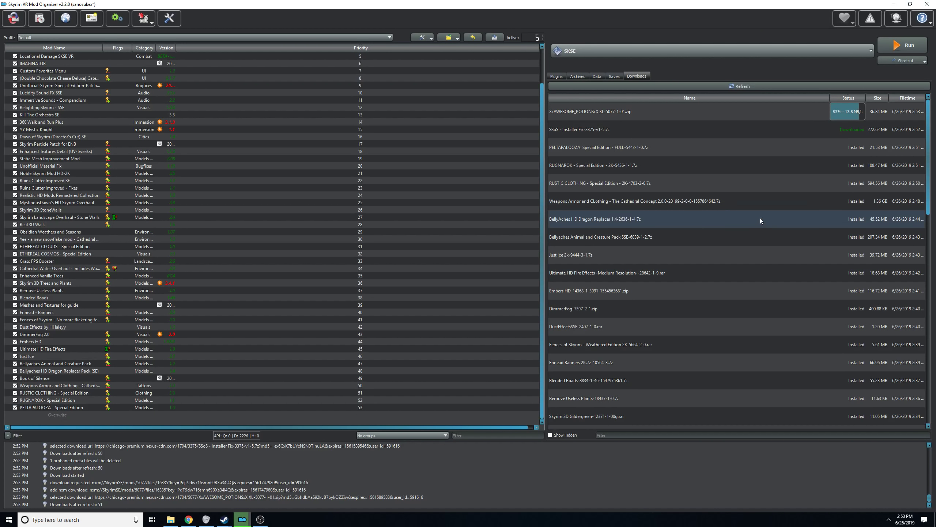
Start installing the SSoS - Installer Fix archive in Mod Organizer and select every statue from Bella Dibella to Sweet Sovngarde.
{"action": "double_click", "coordinate": [592, 130]}
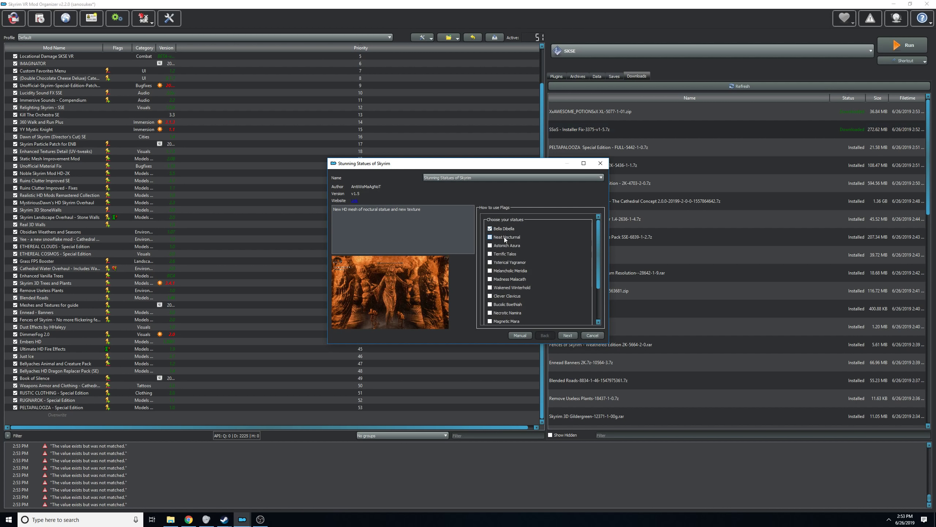
{"action": "scroll", "coordinate": [538, 287], "scroll_direction": "down", "scroll_amount": 2}
{"action": "scroll", "coordinate": [538, 287], "scroll_direction": "up", "scroll_amount": 2}
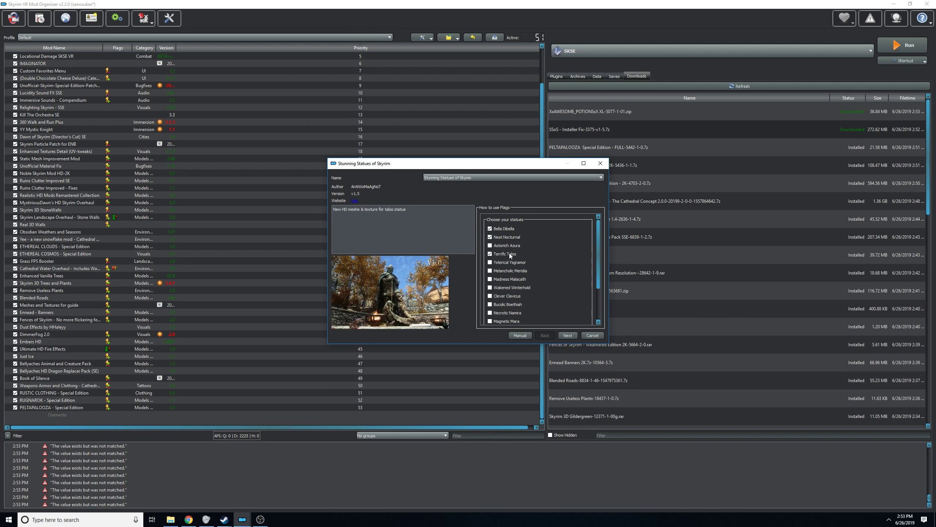
{"action": "left_click", "coordinate": [508, 270]}
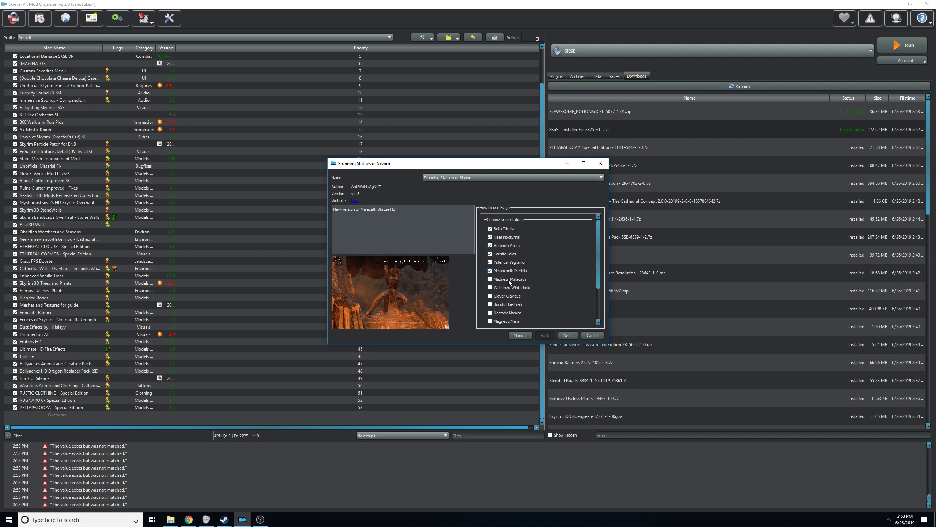
{"action": "left_click", "coordinate": [509, 279]}
{"action": "left_click", "coordinate": [505, 287]}
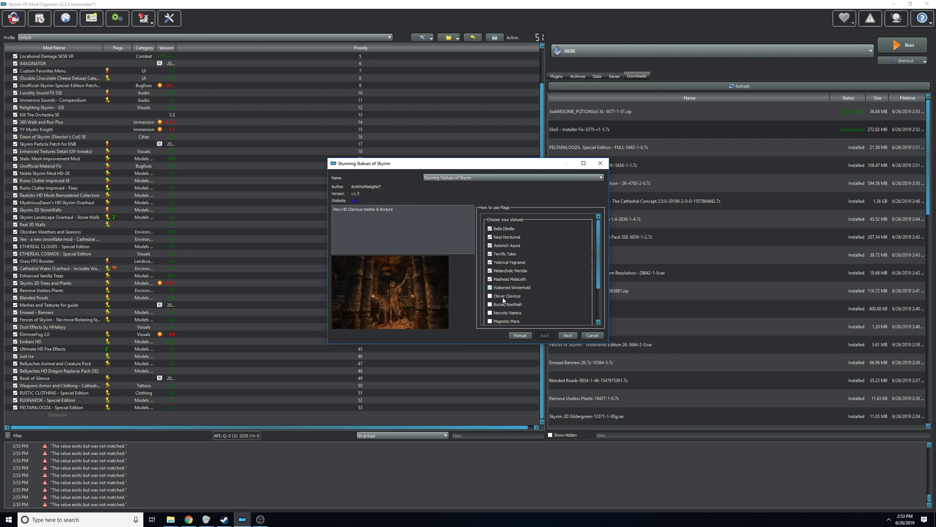
{"action": "left_click", "coordinate": [502, 296]}
{"action": "scroll", "coordinate": [538, 299], "scroll_direction": "down", "scroll_amount": 2}
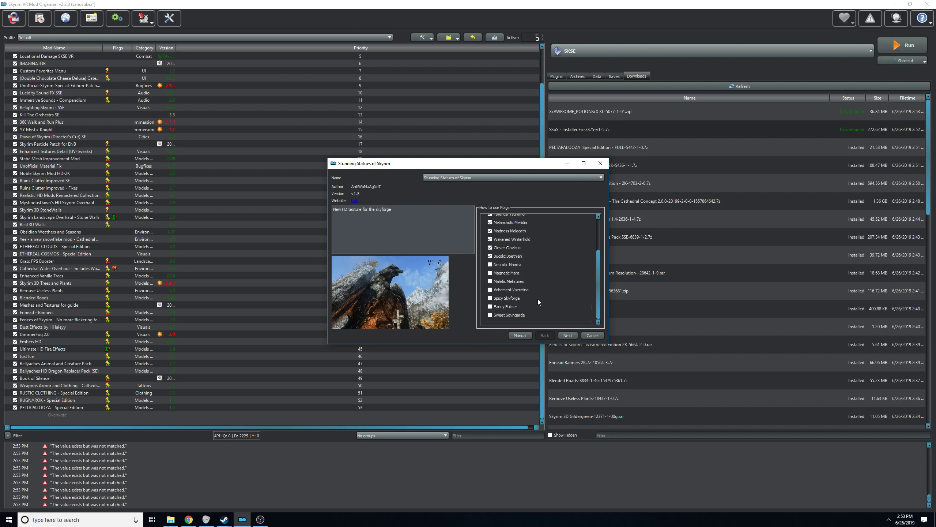
{"action": "left_click", "coordinate": [505, 264]}
{"action": "left_click", "coordinate": [505, 272]}
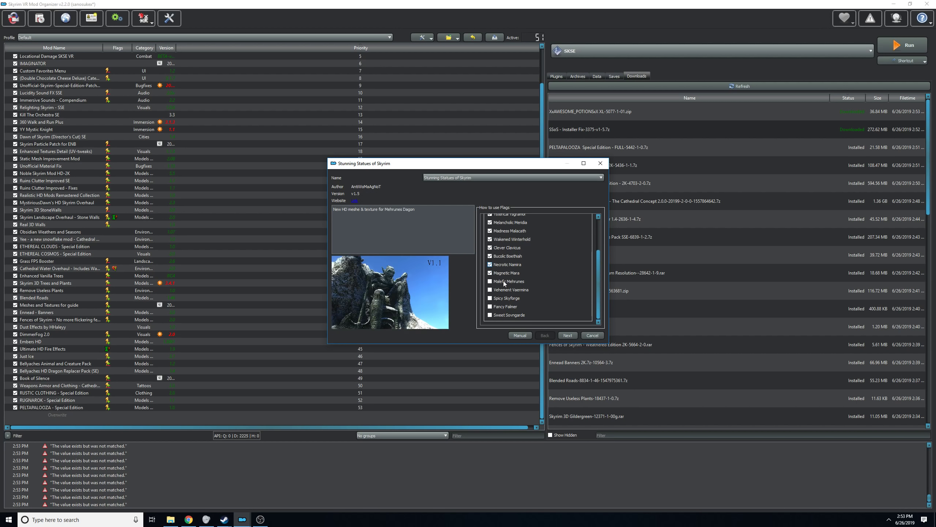
{"action": "left_click", "coordinate": [503, 281]}
{"action": "left_click", "coordinate": [501, 290]}
{"action": "left_click", "coordinate": [501, 298]}
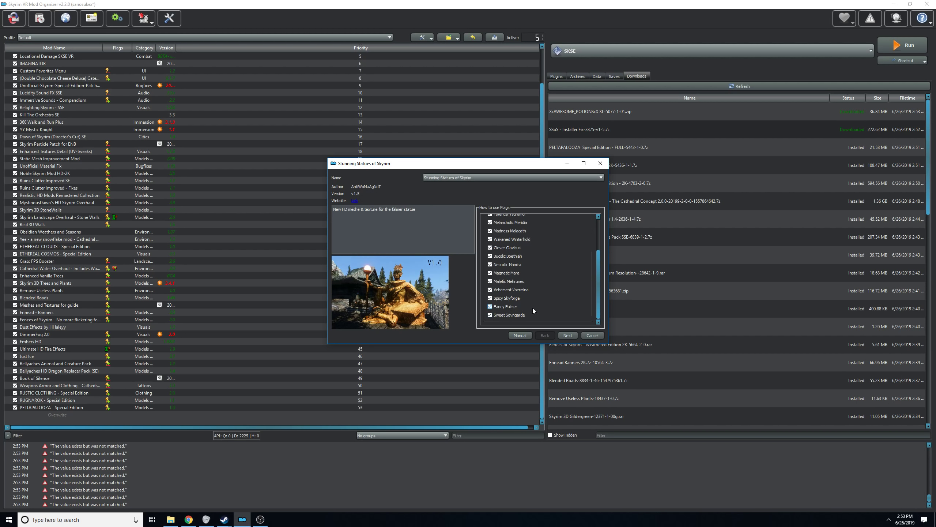
Enlarge the installer window and choose the HD mesh with the Dibella 2k texture for Bella Dibella.
{"action": "left_click", "coordinate": [568, 335]}
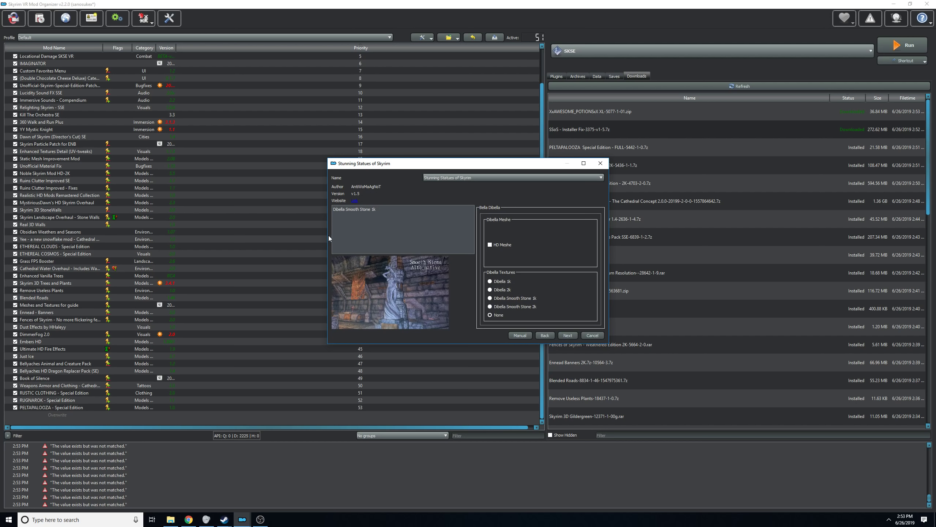
{"action": "left_click_drag", "start_coordinate": [329, 235], "coordinate": [77, 229]}
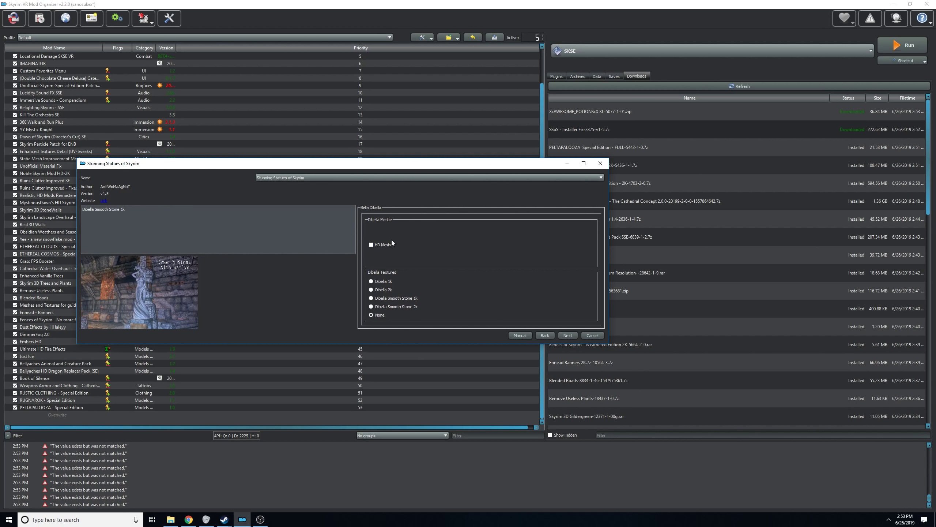
{"action": "left_click", "coordinate": [382, 246]}
{"action": "left_click_drag", "start_coordinate": [384, 159], "coordinate": [408, 36]}
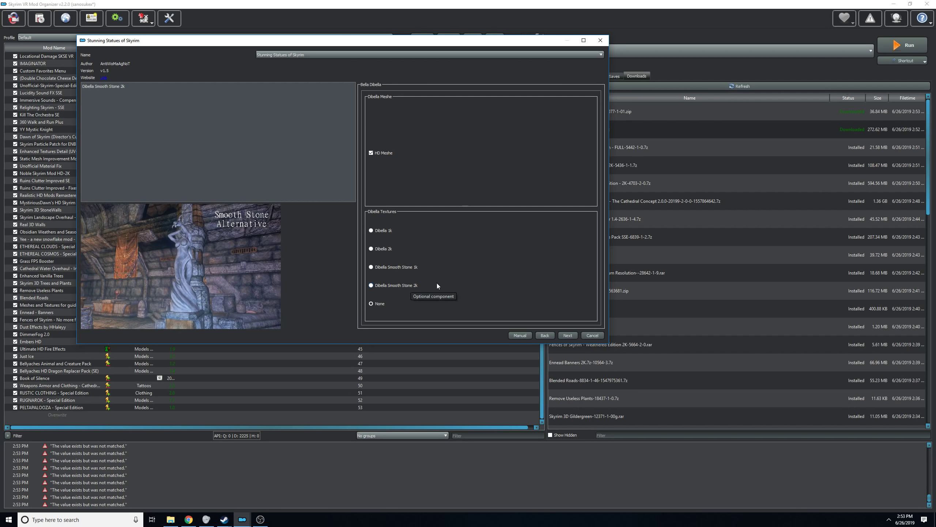
{"action": "left_click", "coordinate": [382, 245]}
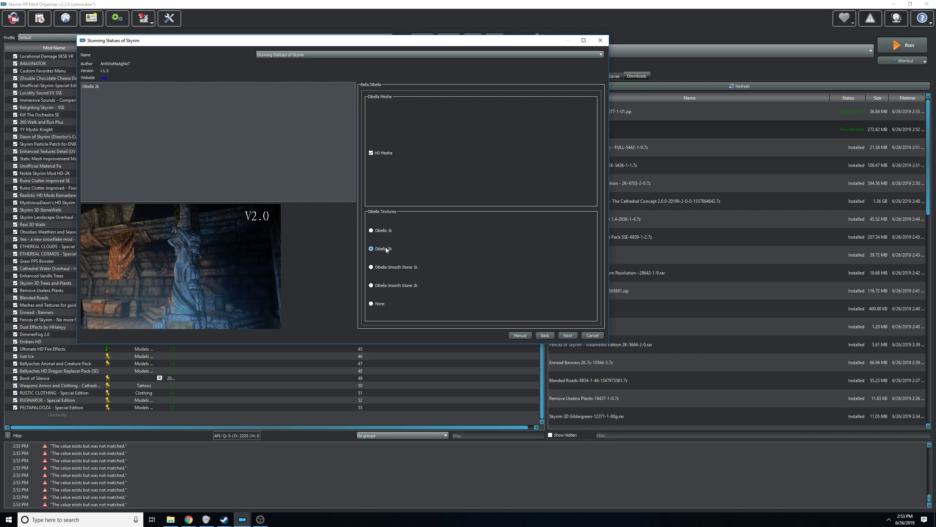
{"action": "left_click", "coordinate": [568, 336]}
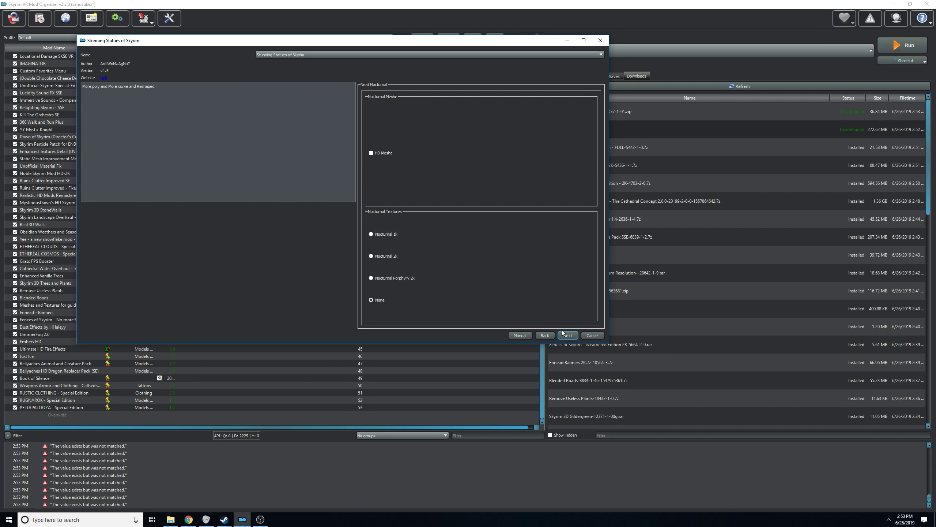
Choose the HD mesh and the Nocturnal Porphyry 2k texture for the Nocturnal statue.
{"action": "left_click", "coordinate": [386, 153]}
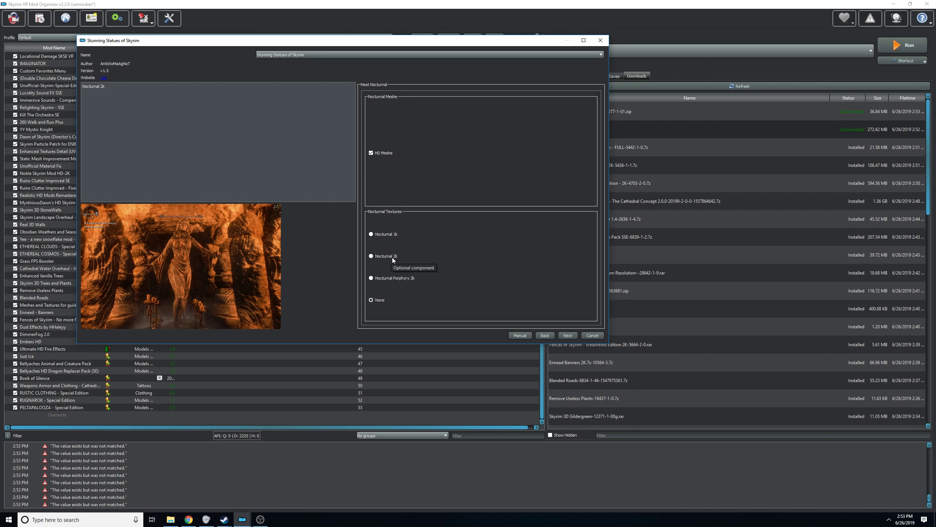
{"action": "left_click", "coordinate": [394, 276]}
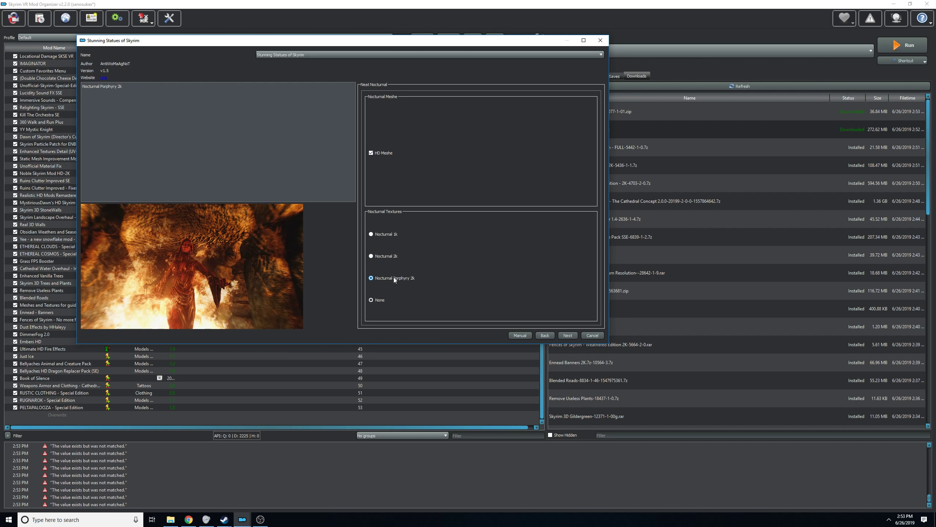
{"action": "left_click", "coordinate": [567, 335]}
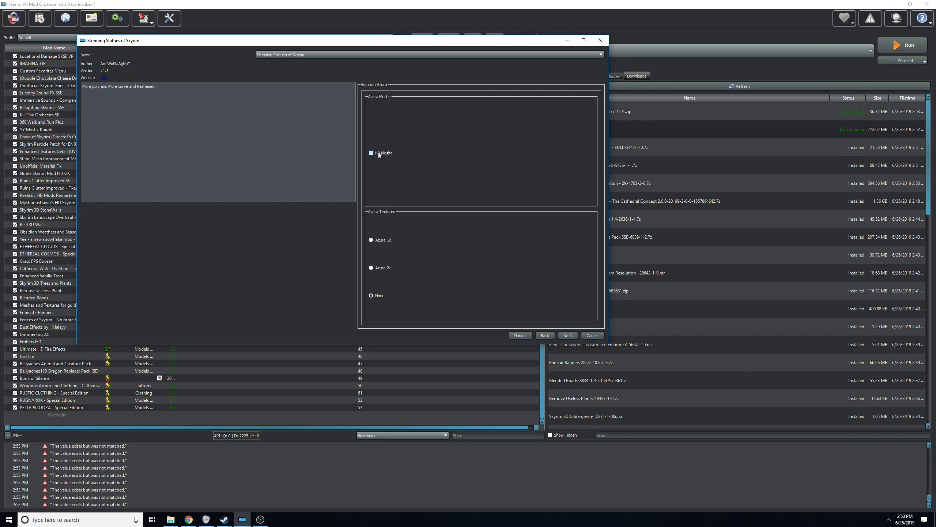
Choose HD meshes for the Azura, Talos and Ysgramor statues, with 2k textures for Talos and Ysgramor.
{"action": "left_click", "coordinate": [568, 336]}
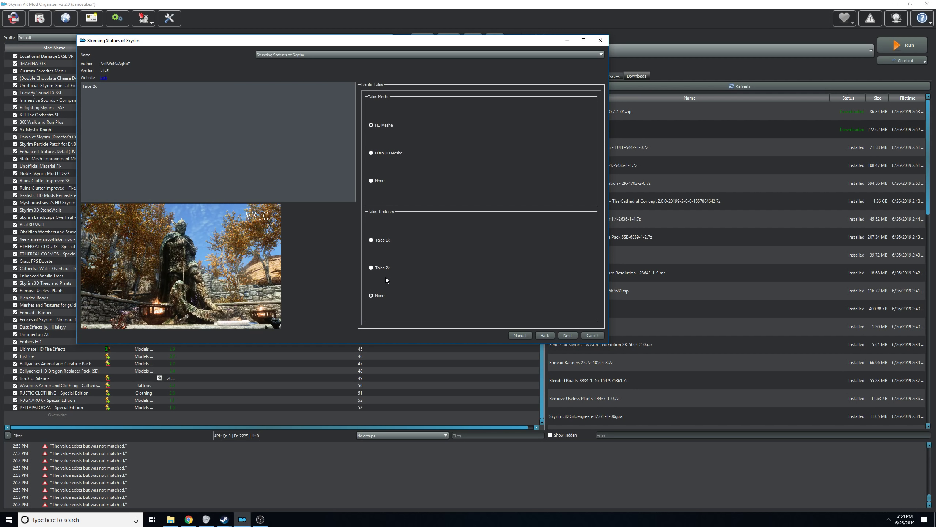
{"action": "left_click", "coordinate": [565, 336]}
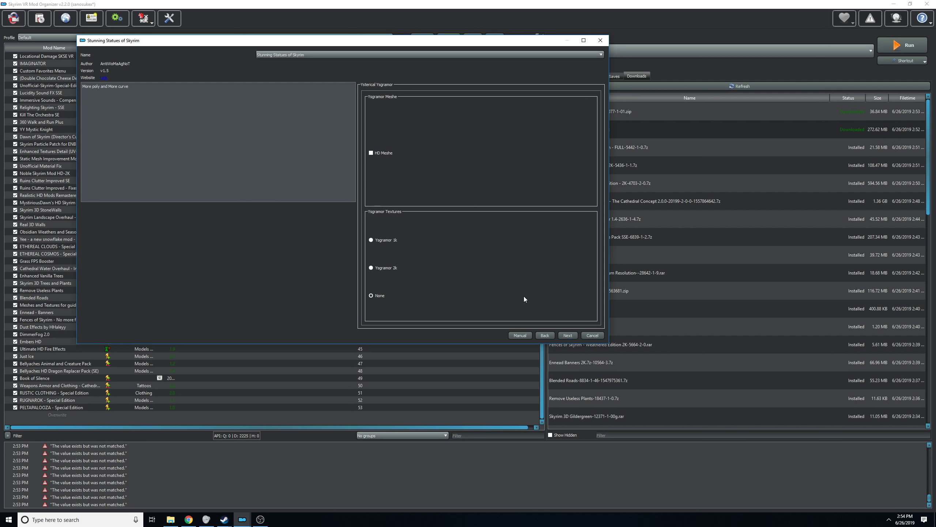
{"action": "left_click", "coordinate": [384, 152]}
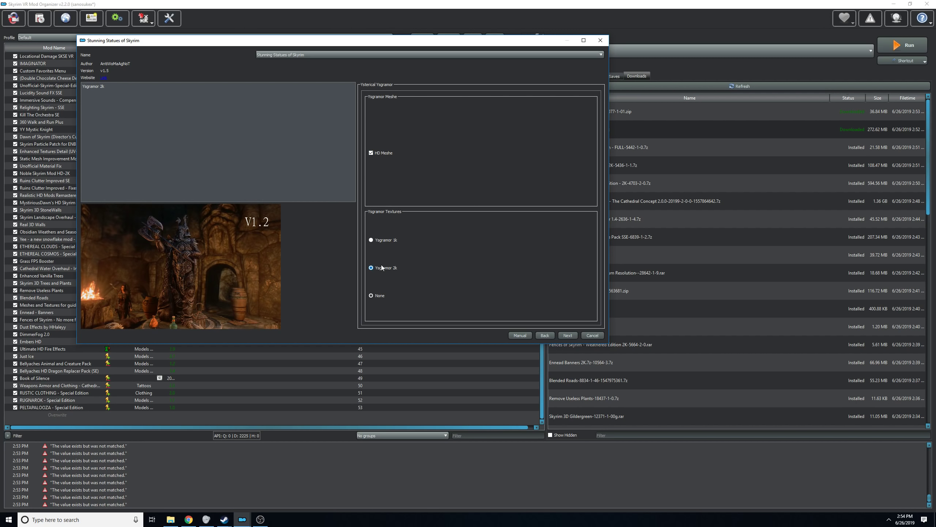
{"action": "left_click", "coordinate": [567, 336]}
Choose the HD mesh with Meridia black 2k for Meridia, and the glowing HD mesh with Malacath Lava 2k for Malacath.
{"action": "left_click", "coordinate": [379, 152]}
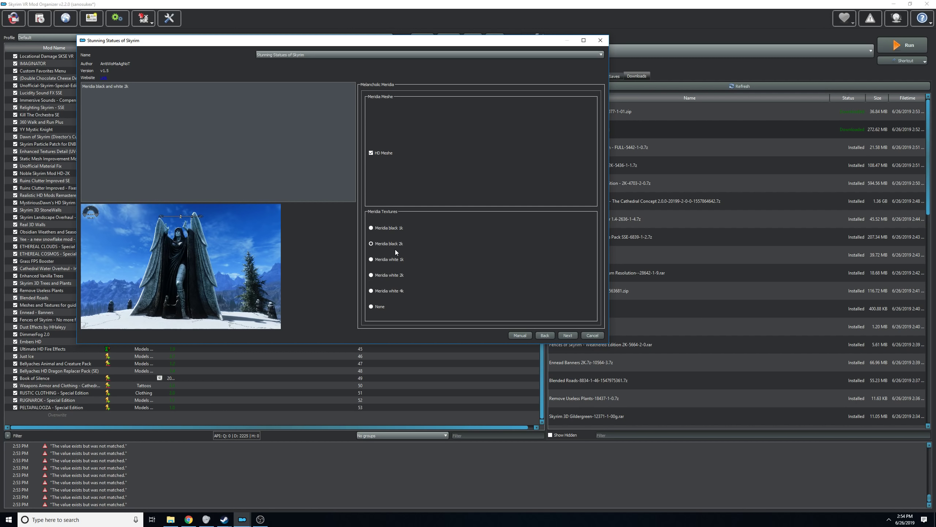
{"action": "left_click", "coordinate": [568, 336]}
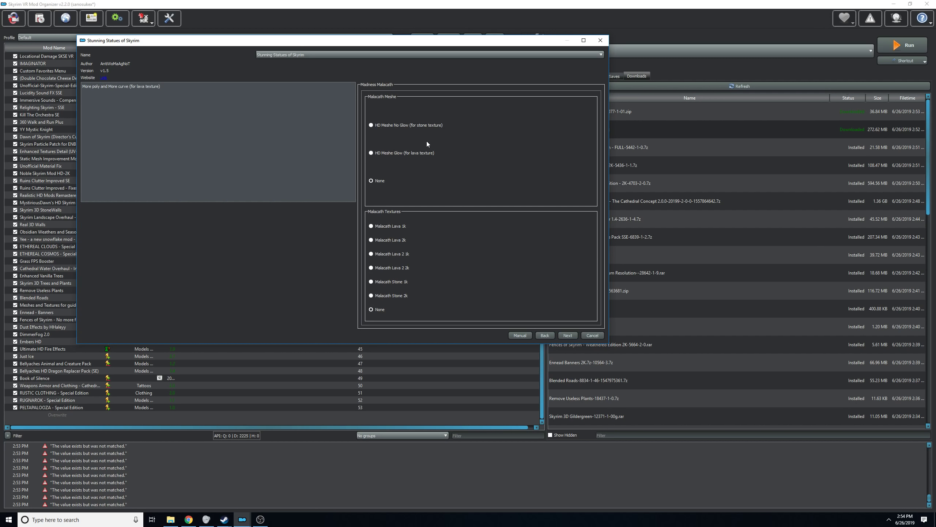
{"action": "left_click", "coordinate": [416, 154]}
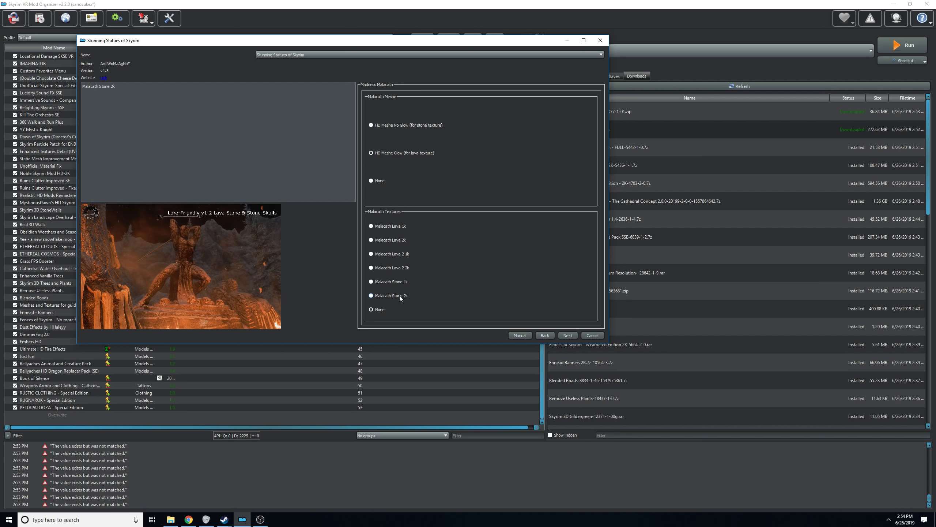
{"action": "left_click", "coordinate": [391, 239]}
{"action": "left_click", "coordinate": [568, 335]}
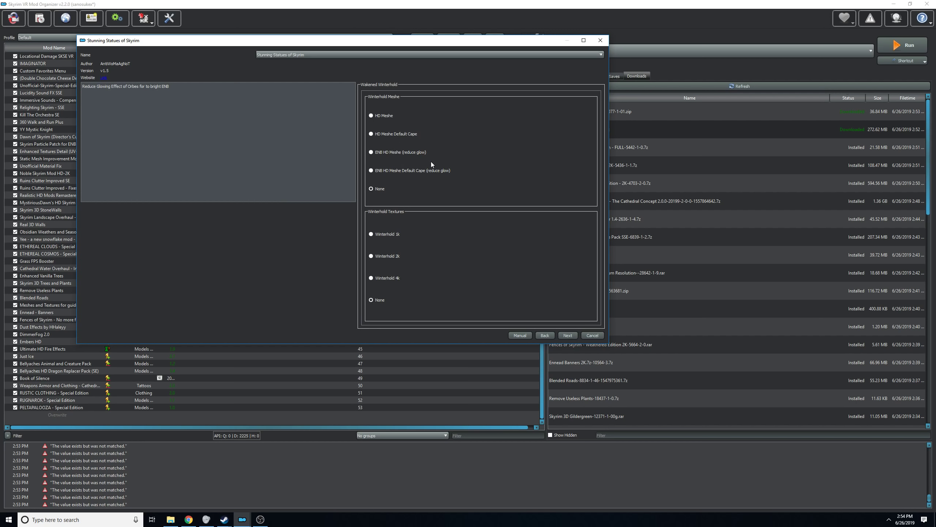
Choose HD meshes for the Winterhold, Clavicus and Boethiah statues, with the Winterhold 2k and Boethiah 2k textures.
{"action": "left_click", "coordinate": [387, 116]}
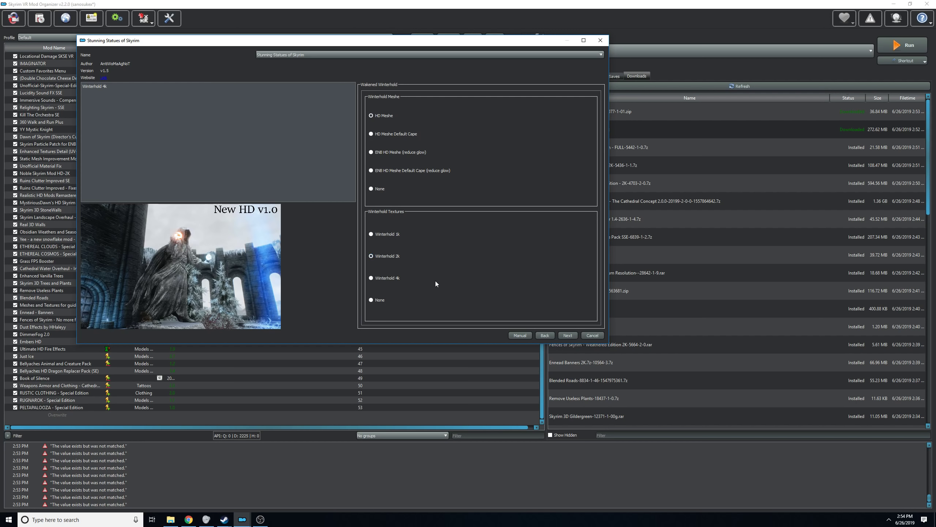
{"action": "left_click", "coordinate": [568, 336]}
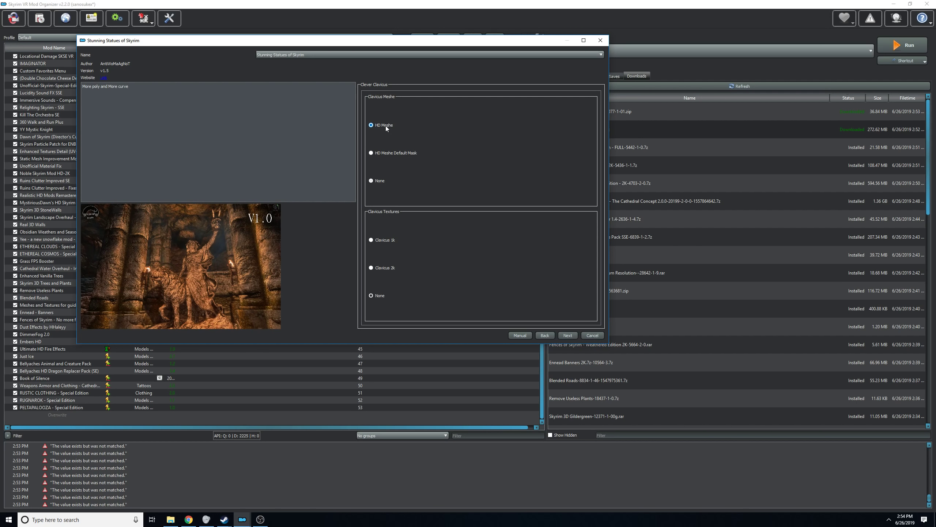
{"action": "left_click", "coordinate": [568, 336]}
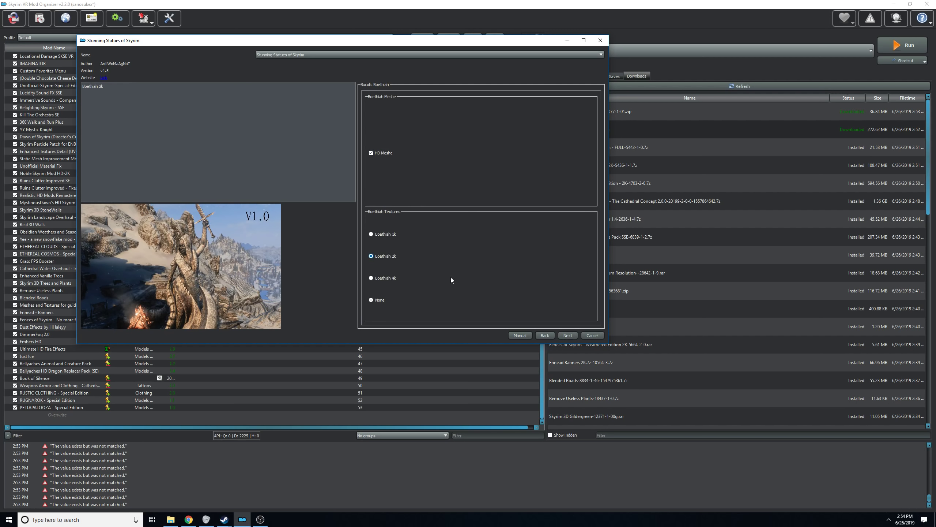
{"action": "left_click", "coordinate": [567, 336]}
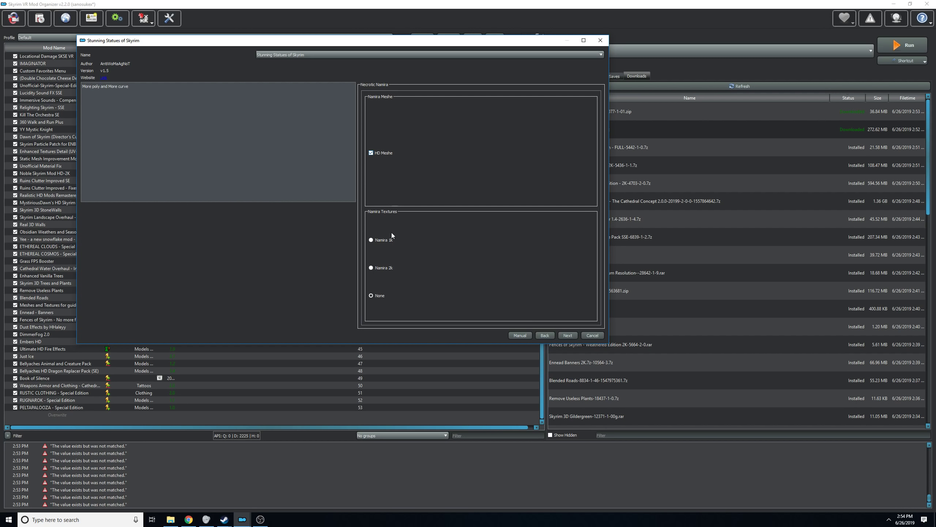
Choose HD meshes with Namira 2k for Namira and Mehrunes Black 2k for Mehrunes, going through the Mara page between them.
{"action": "left_click", "coordinate": [388, 268]}
{"action": "left_click", "coordinate": [566, 335]}
{"action": "left_click", "coordinate": [568, 335]}
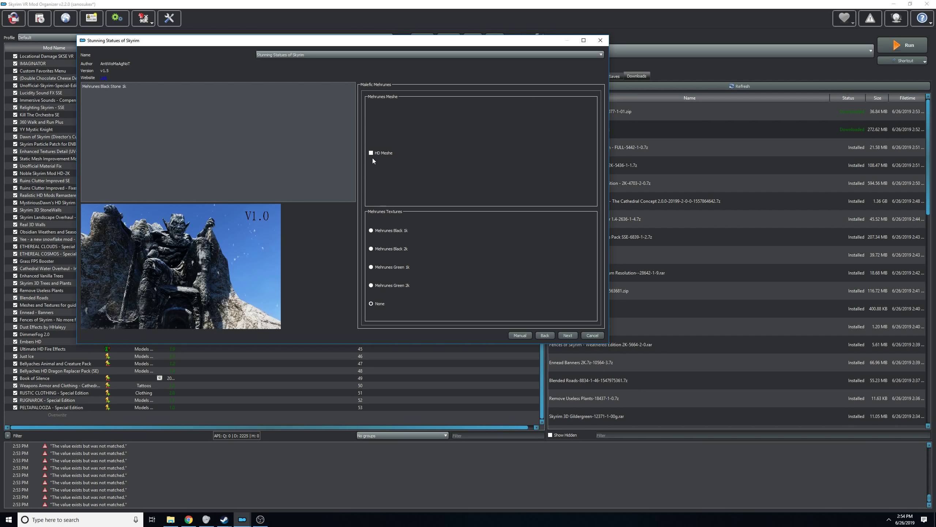
{"action": "left_click", "coordinate": [392, 249]}
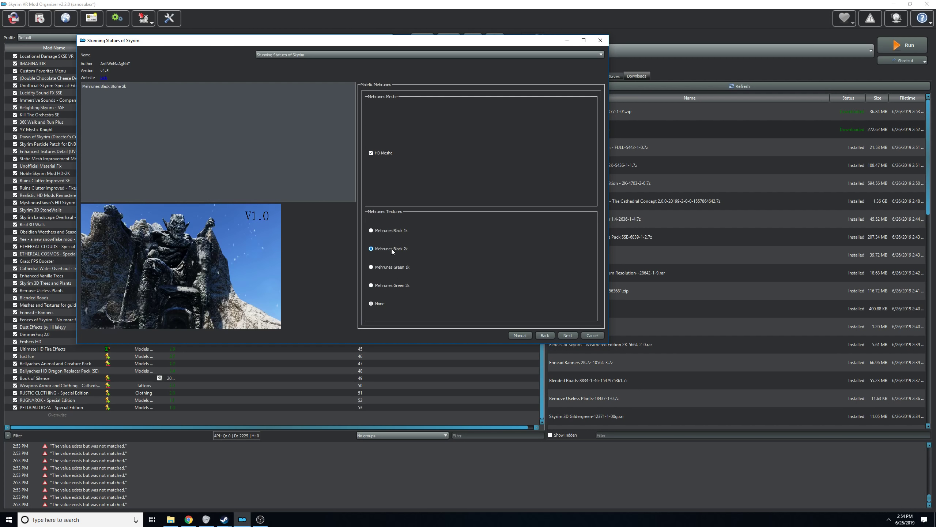
{"action": "left_click", "coordinate": [568, 335]}
Choose the HD mesh with Vaermina 2k for Vaermina and the Skyforge 2k texture for Spicy Skyforge.
{"action": "mouse_move", "coordinate": [388, 254]}
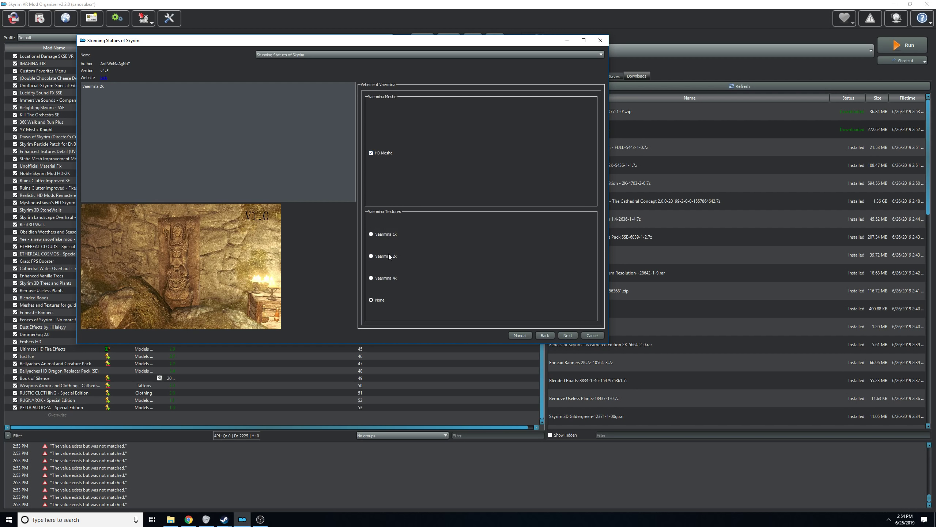
{"action": "left_click", "coordinate": [567, 335]}
{"action": "mouse_move", "coordinate": [387, 153]}
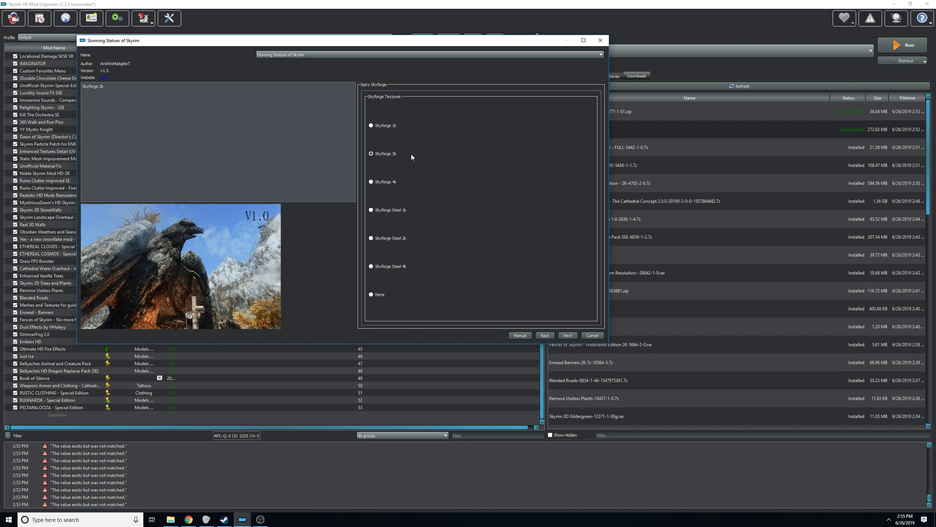
{"action": "left_click", "coordinate": [568, 335]}
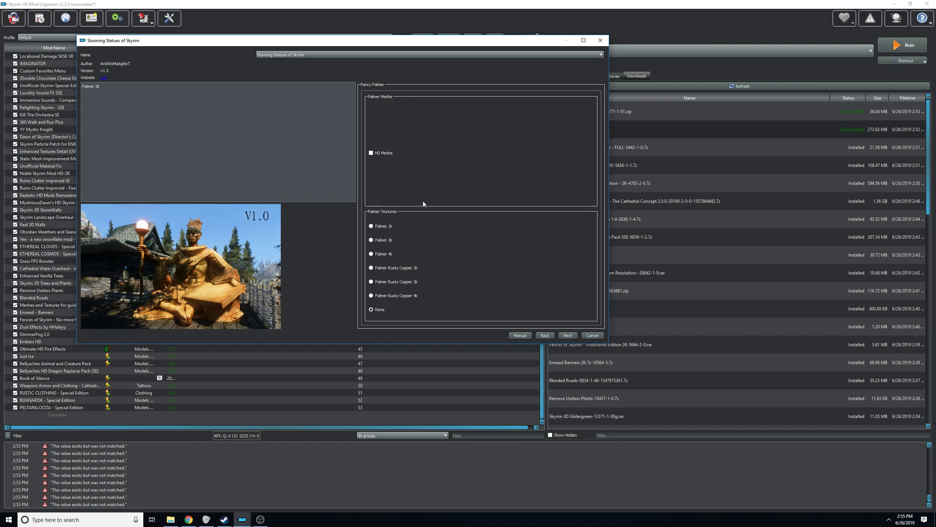
Choose the HD mesh and the Falmer 2k texture for the Fancy Falmer statue.
{"action": "left_click", "coordinate": [384, 152]}
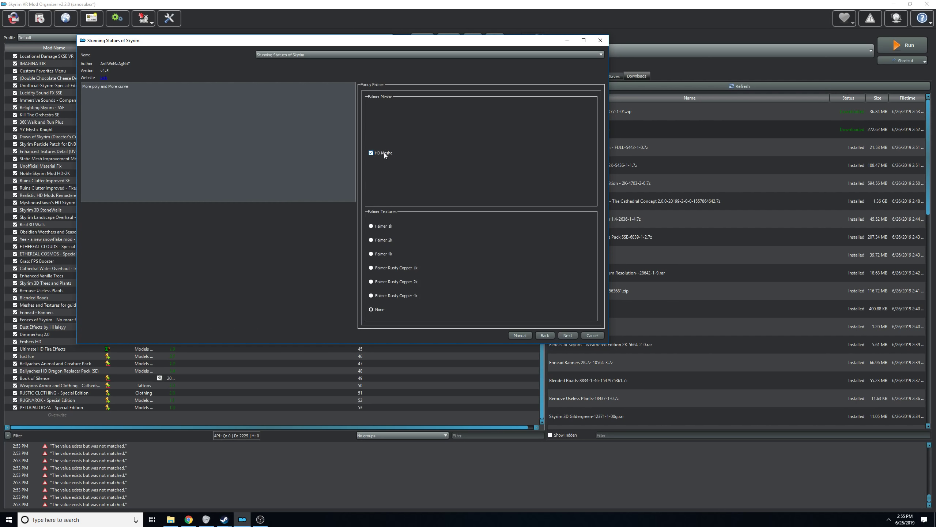
{"action": "left_click", "coordinate": [385, 240]}
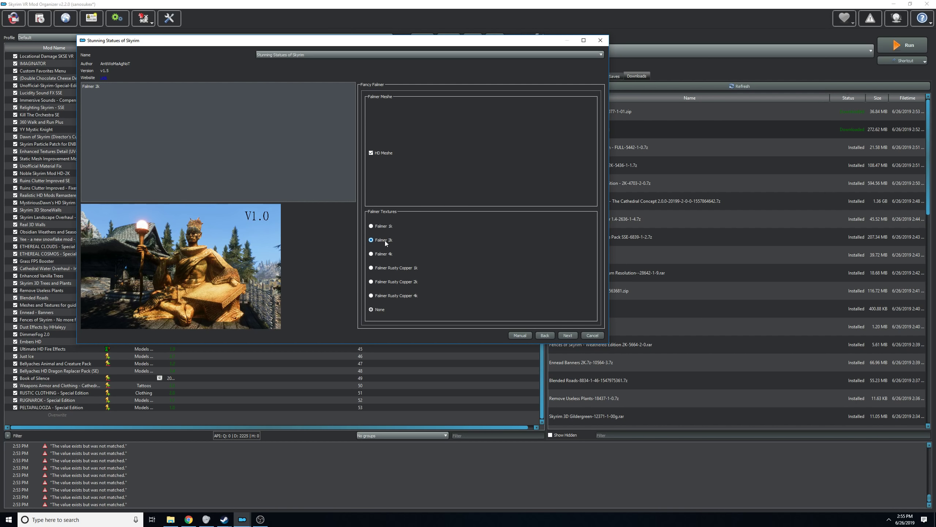
{"action": "left_click", "coordinate": [568, 335]}
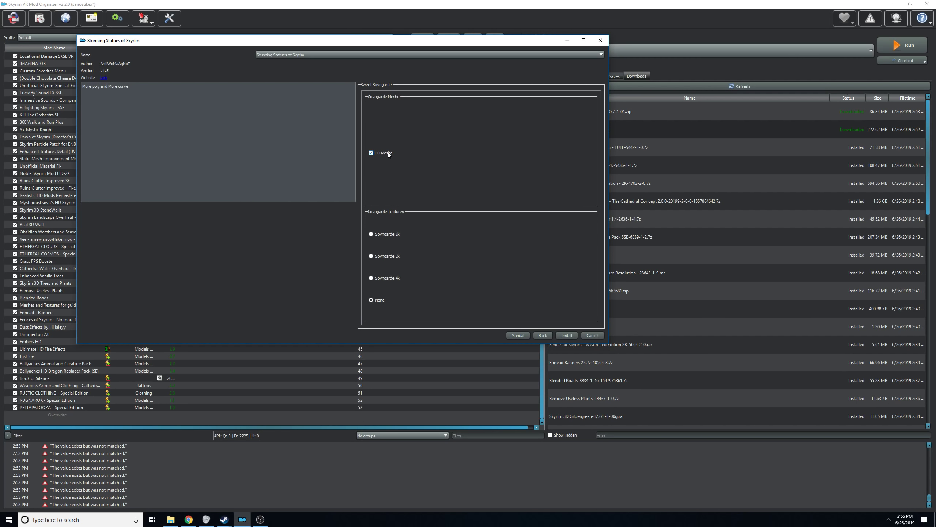
Install Stunning Statues of Skyrim with the HD mesh for Sovngarde, and enable the mod in the mod list.
{"action": "left_click", "coordinate": [567, 336]}
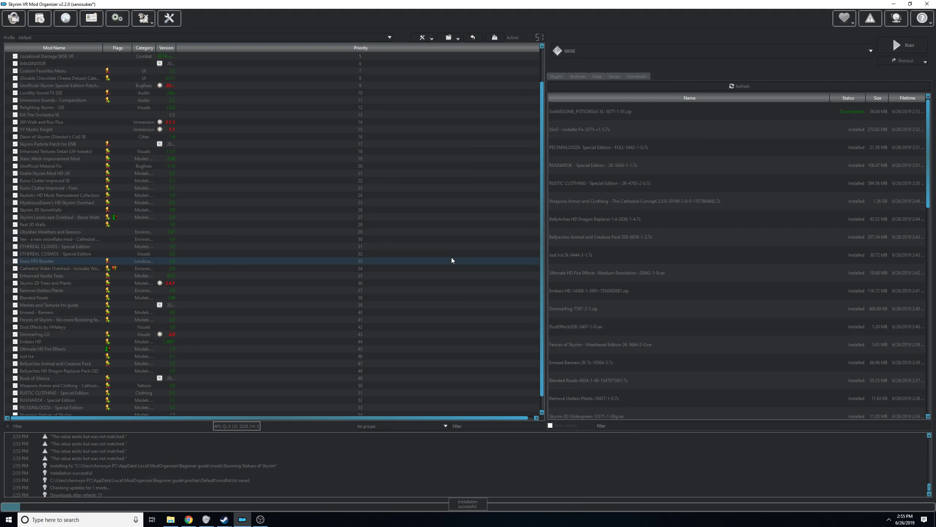
{"action": "scroll", "coordinate": [129, 358], "scroll_direction": "down", "scroll_amount": 1}
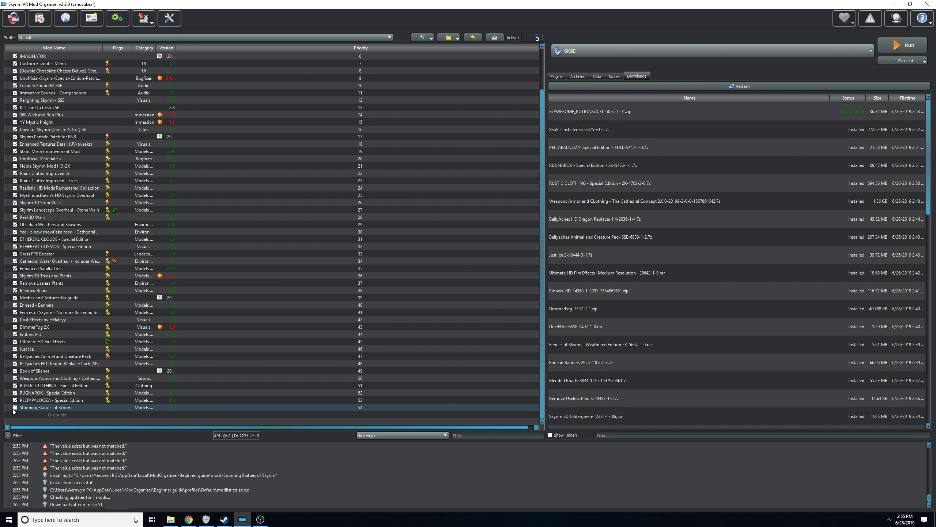
{"action": "left_click", "coordinate": [15, 408]}
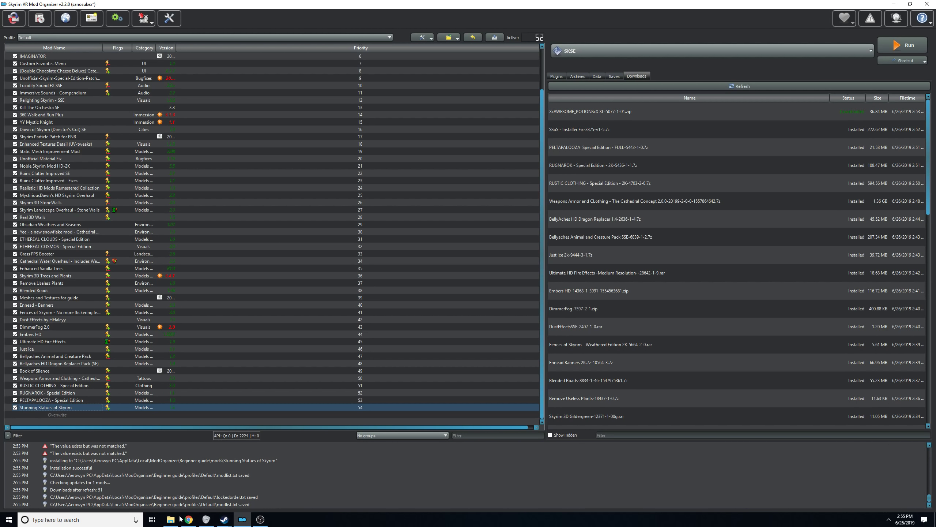
Install the XxAWESOME_POTIONSxX XL archive with the suggested mod name.
{"action": "double_click", "coordinate": [602, 113]}
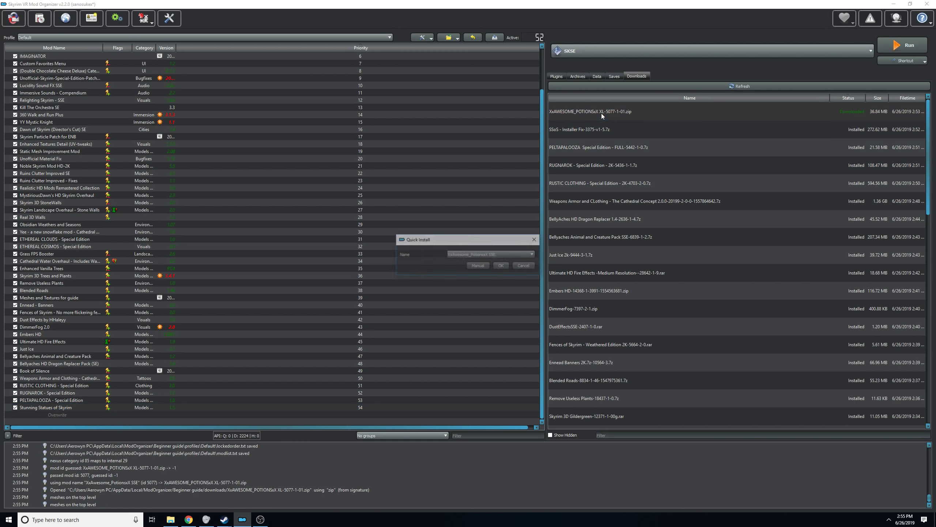
{"action": "left_click", "coordinate": [499, 267]}
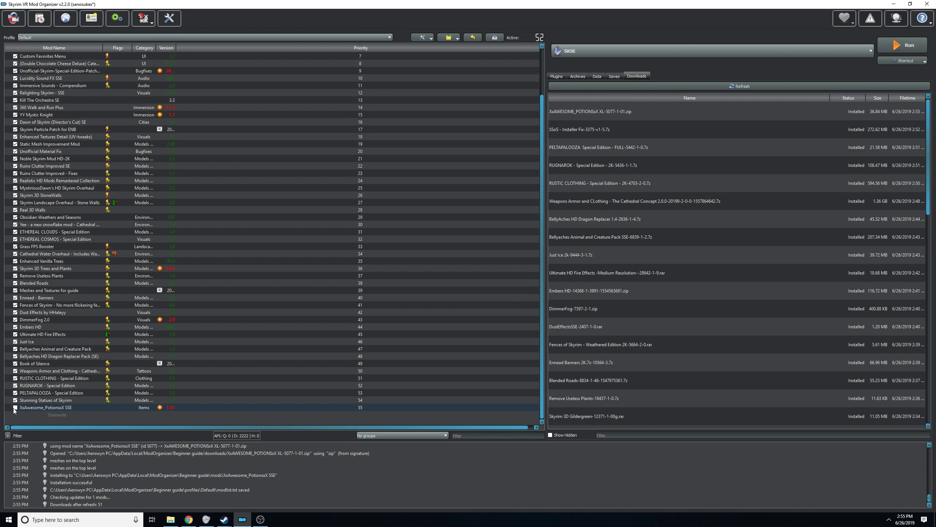
Switch to Chrome and search Nexus Mods for "wico".
{"action": "left_click", "coordinate": [189, 520]}
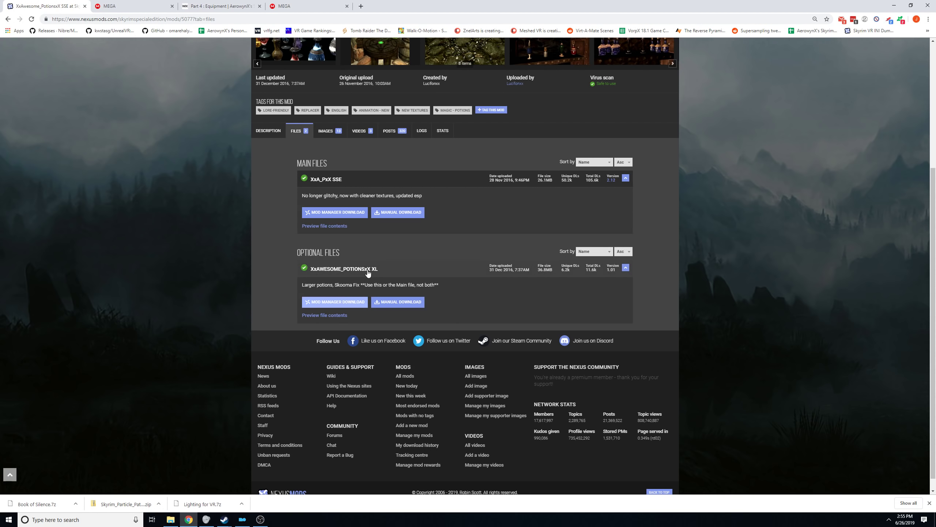
{"action": "scroll", "coordinate": [777, 173], "scroll_direction": "up", "scroll_amount": 5}
{"action": "left_click", "coordinate": [549, 62]}
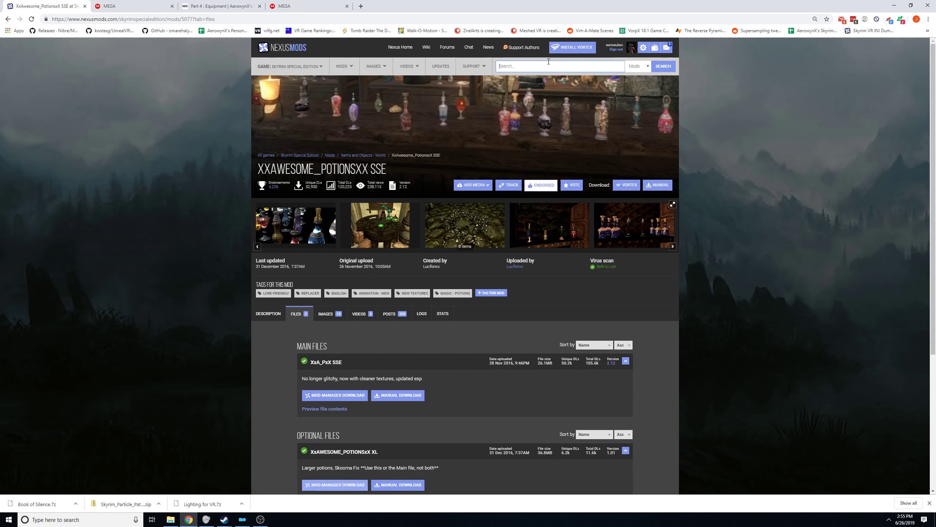
{"action": "type", "text": "wico"}
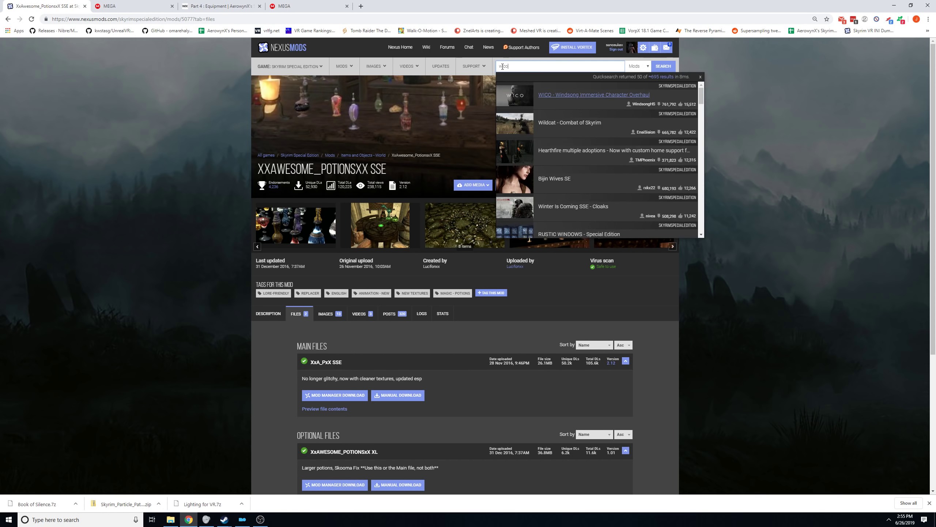
Open the WICO - Windsong Immersive Character Overhaul mod page, and return to Mod Organizer.
{"action": "left_click", "coordinate": [575, 97]}
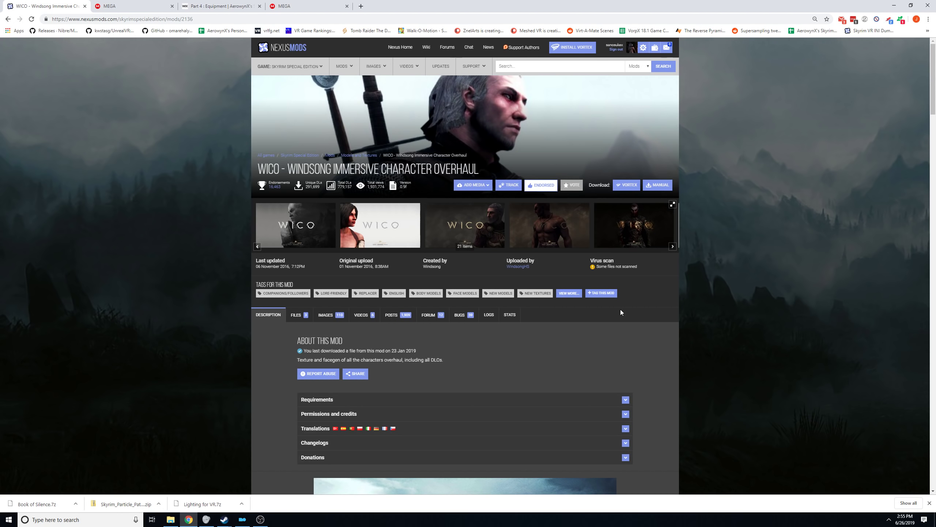
{"action": "scroll", "coordinate": [621, 313], "scroll_direction": "down", "scroll_amount": 3}
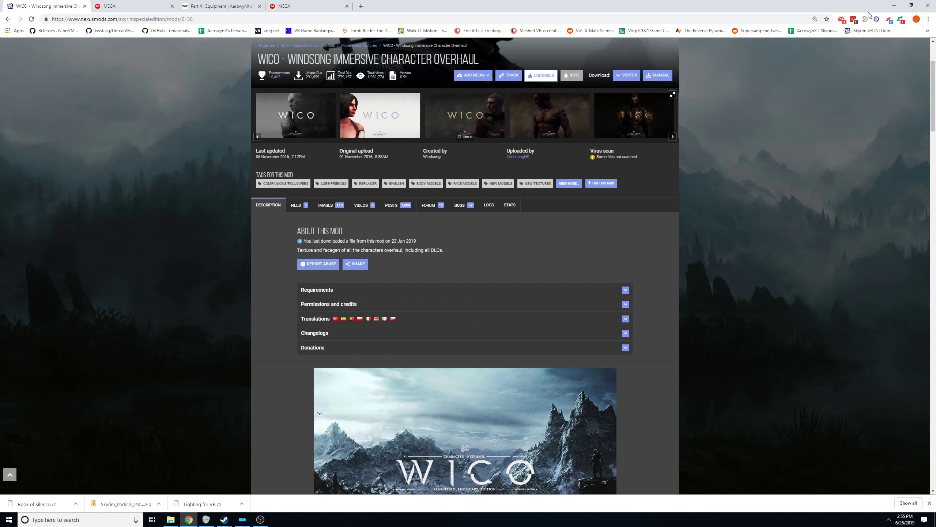
{"action": "left_click", "coordinate": [894, 5]}
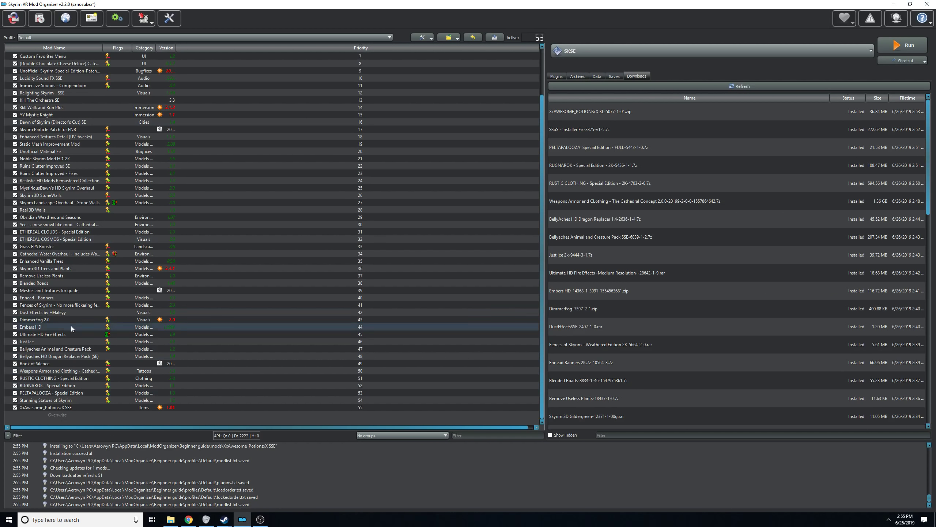
Install the WICO For Guide.7z archive from the guide folder in Downloads under the name WICO, and enable the mod.
{"action": "left_click", "coordinate": [40, 18]}
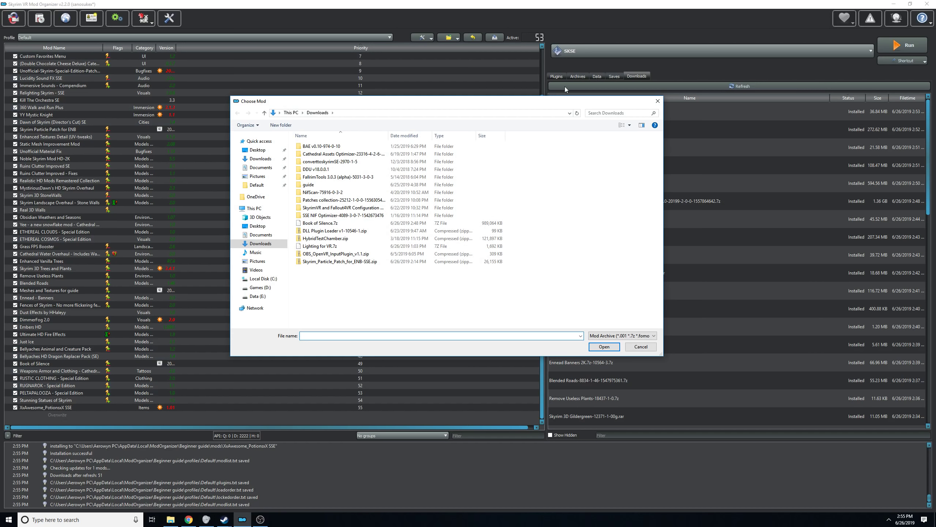
{"action": "double_click", "coordinate": [310, 184]}
{"action": "double_click", "coordinate": [315, 185]}
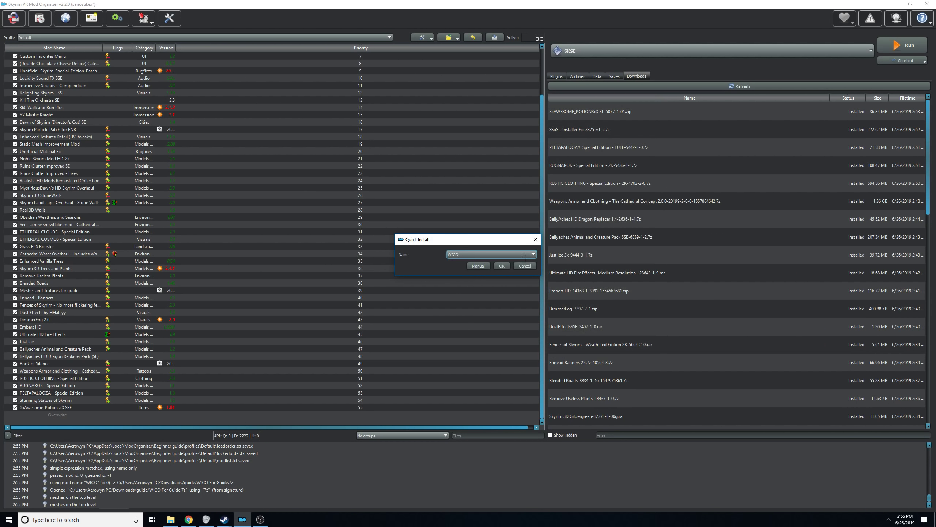
{"action": "left_click", "coordinate": [501, 266]}
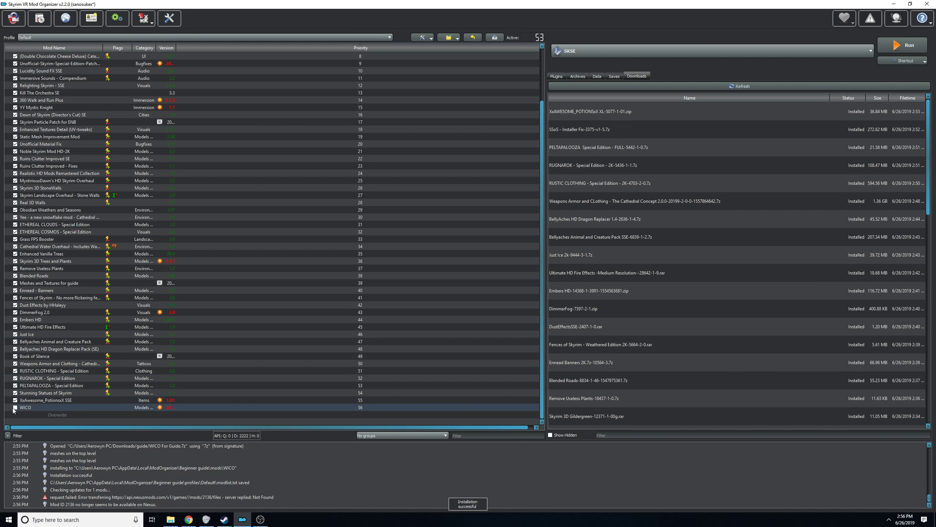
{"action": "left_click", "coordinate": [13, 408]}
{"action": "left_click", "coordinate": [16, 408]}
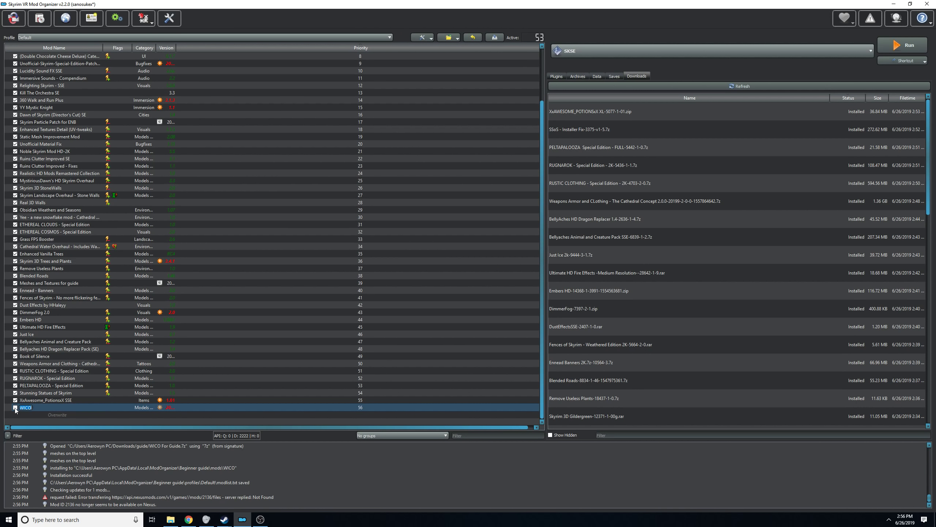
Switch to Chrome, search Nexus Mods for "bed head", and open the Bed Head - A Vanilla Hair Replacement page.
{"action": "left_click", "coordinate": [189, 520]}
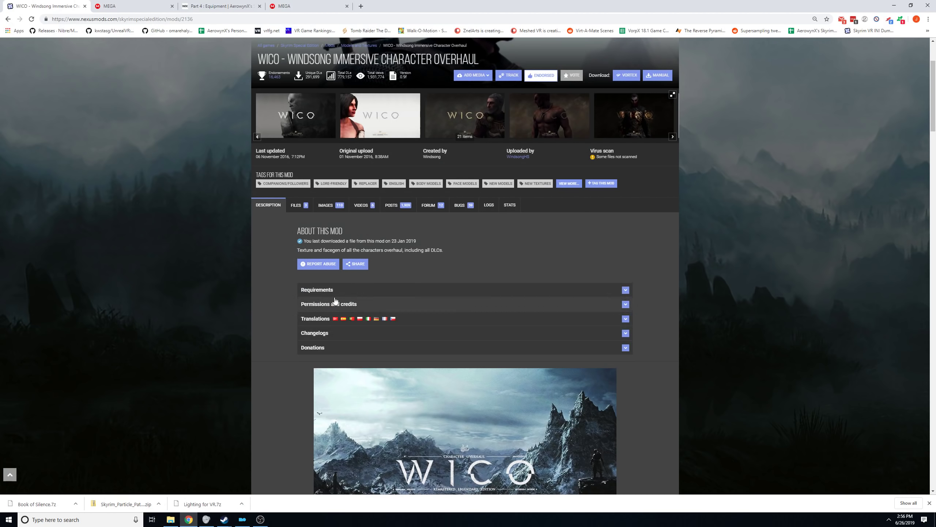
{"action": "scroll", "coordinate": [523, 235], "scroll_direction": "up", "scroll_amount": 3}
{"action": "left_click", "coordinate": [523, 66]}
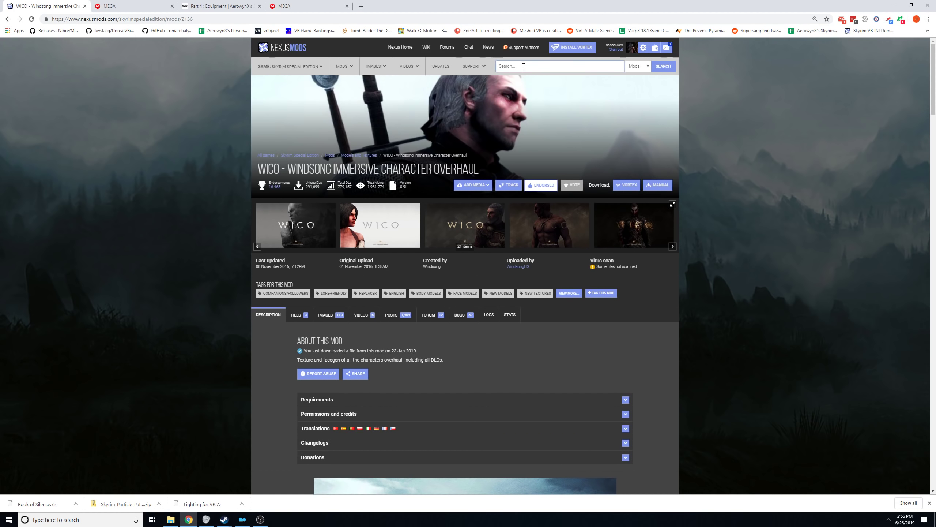
{"action": "type", "text": "bed head"}
{"action": "key", "text": "Return"}
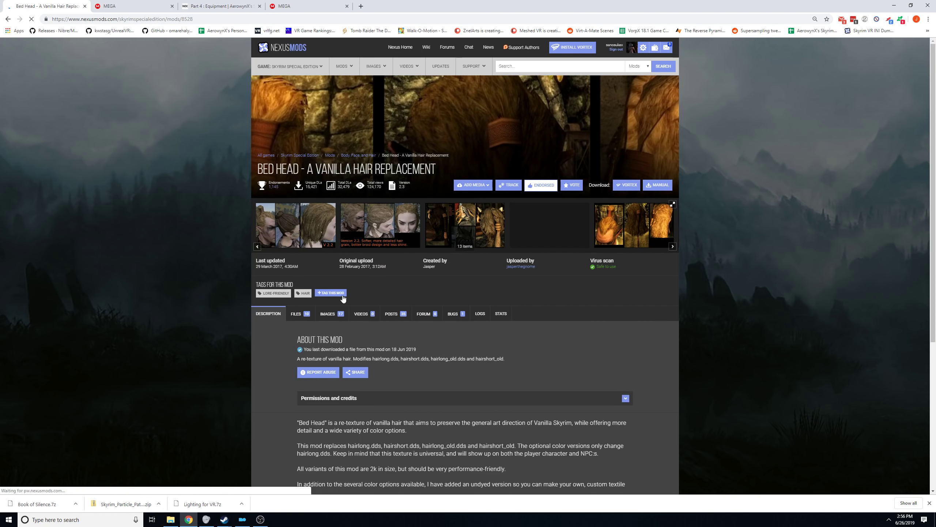
Download Bed Head V.2.3 Brown Fabric to Mod Organizer, install it with the suggested name, and enable the mod.
{"action": "left_click", "coordinate": [297, 314]}
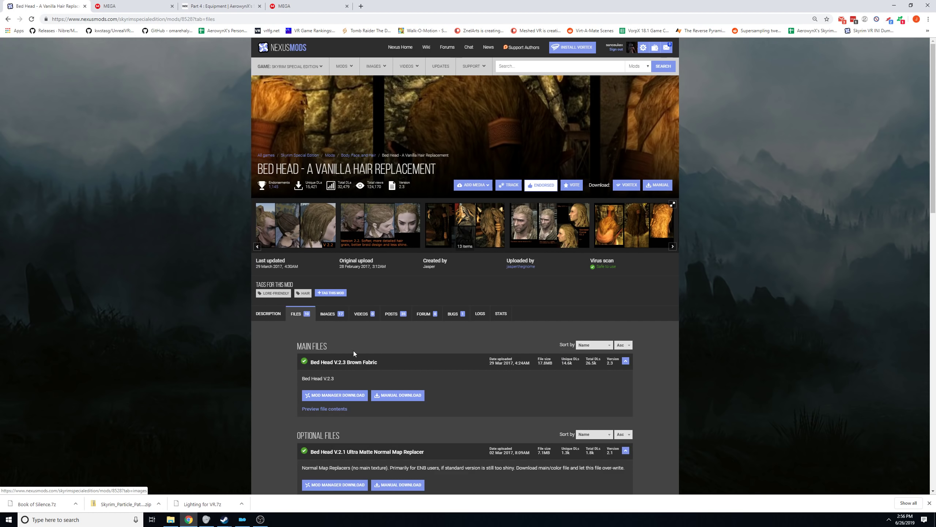
{"action": "left_click", "coordinate": [326, 394]}
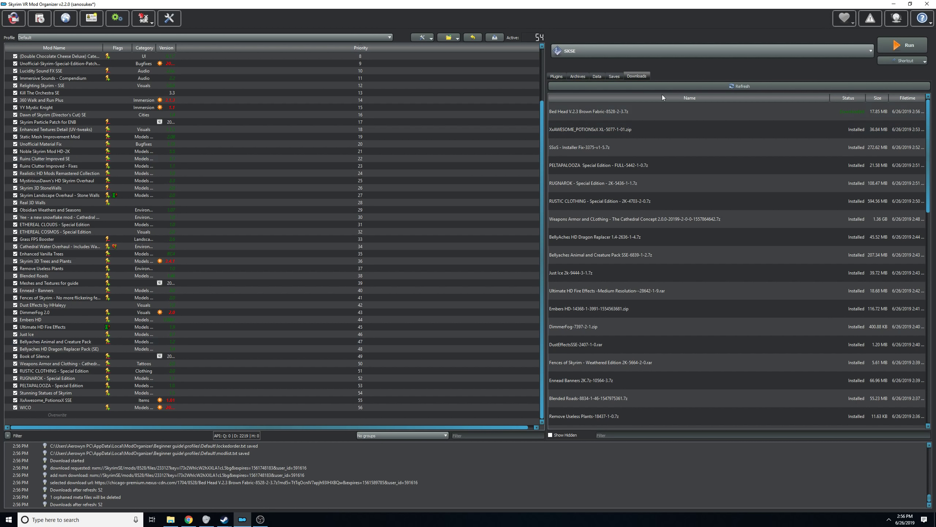
{"action": "double_click", "coordinate": [594, 113]}
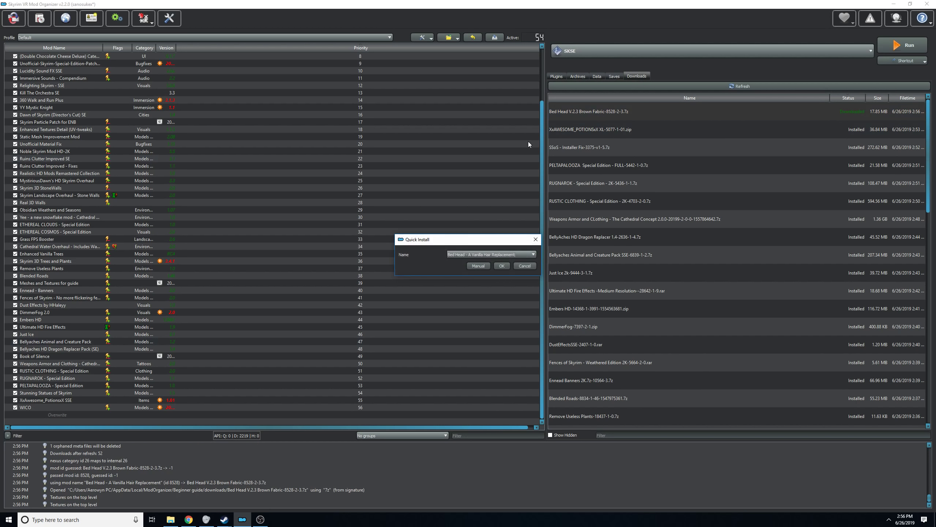
{"action": "left_click", "coordinate": [504, 269]}
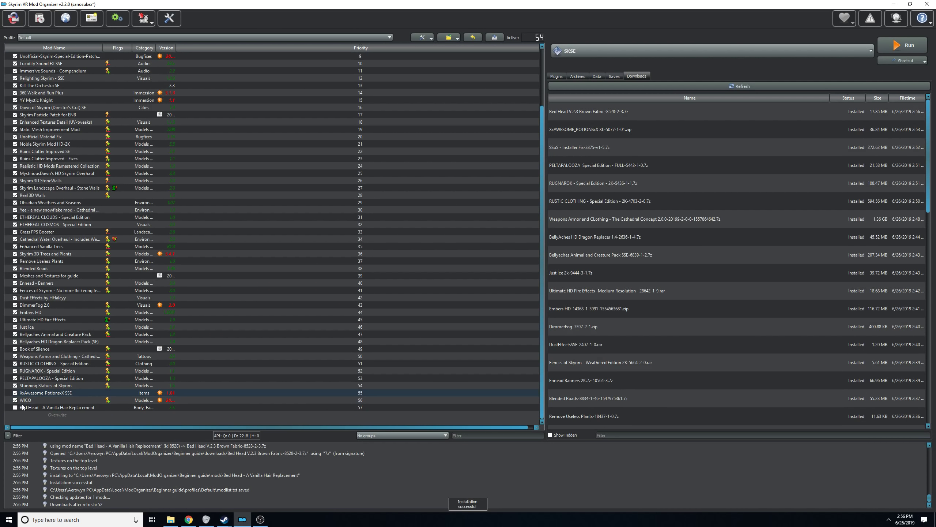
Switch to Chrome, find Improved Vanilla hair long on Nexus Mods, and download its main file to Mod Organizer.
{"action": "left_click", "coordinate": [189, 519]}
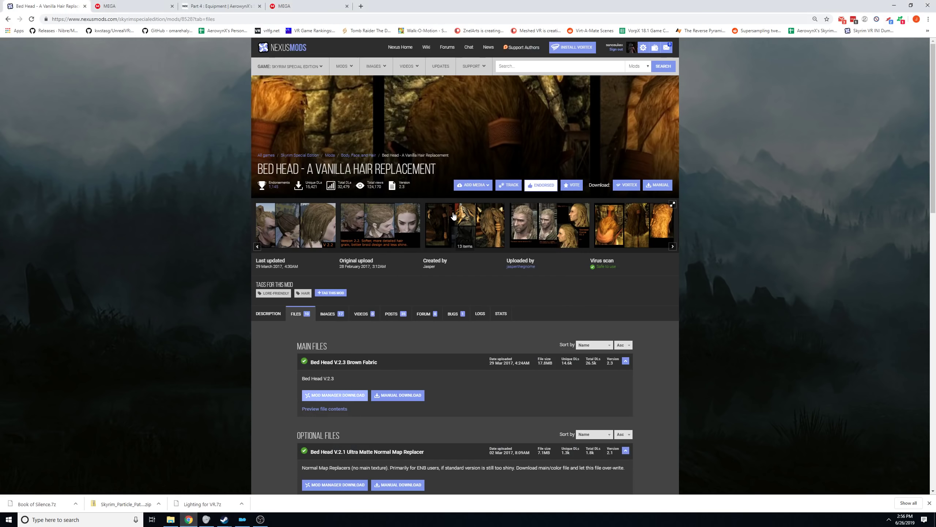
{"action": "left_click", "coordinate": [528, 68]}
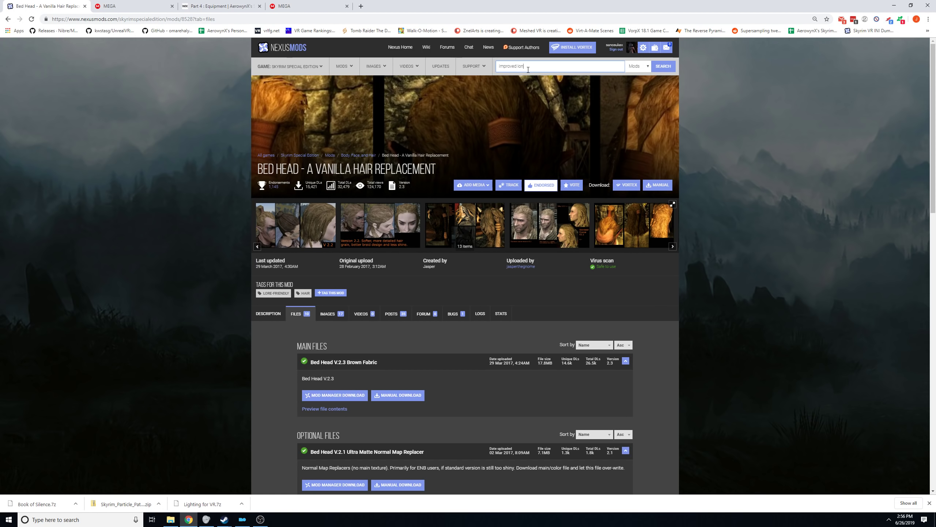
{"action": "left_click", "coordinate": [552, 94]}
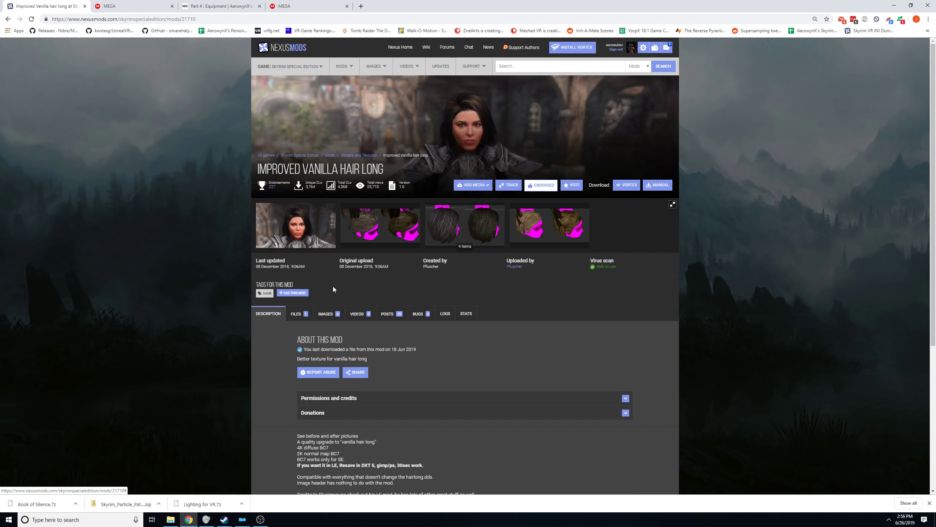
{"action": "left_click", "coordinate": [295, 314]}
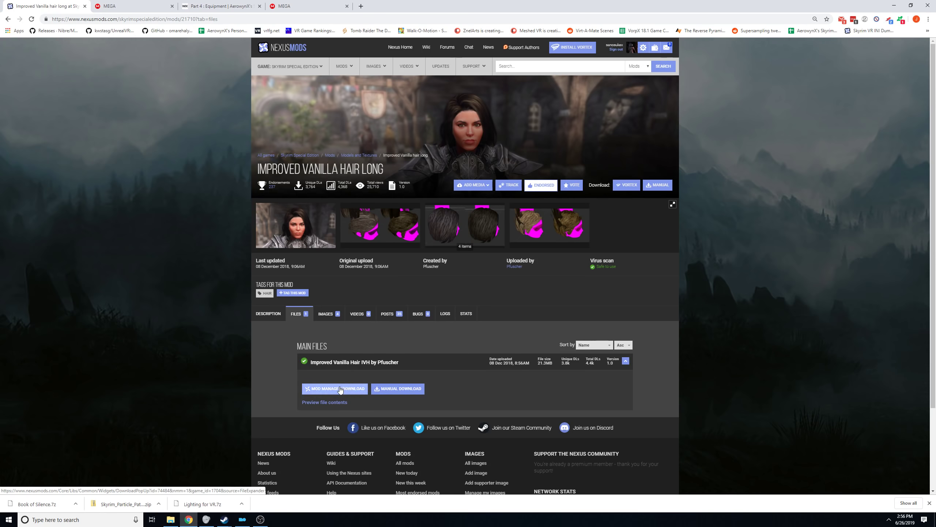
{"action": "left_click", "coordinate": [334, 389]}
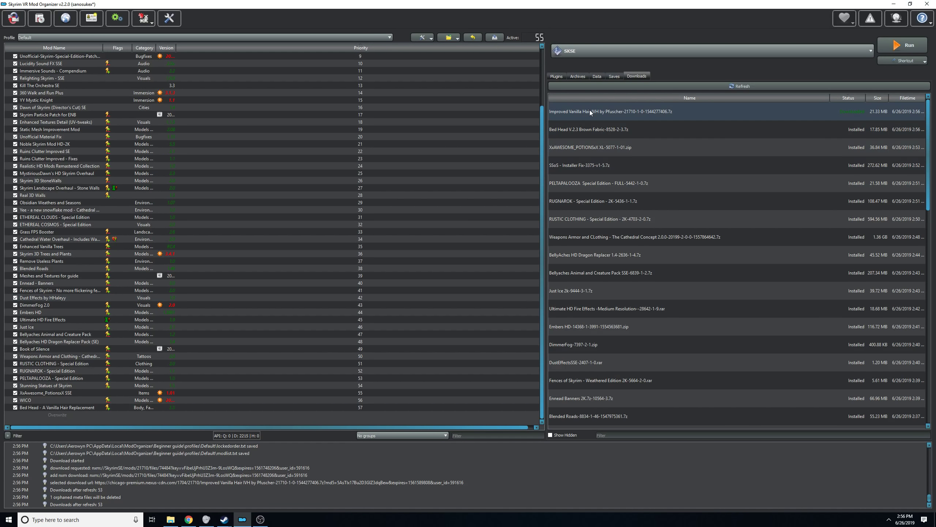
Install the Improved Vanilla Hair archive with the suggested mod name, and enable it in the mod list.
{"action": "double_click", "coordinate": [590, 111]}
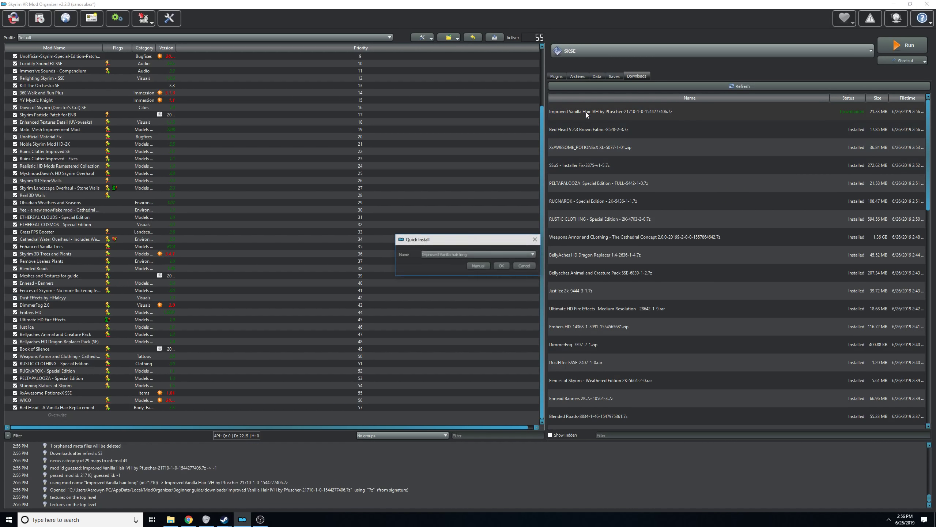
{"action": "left_click", "coordinate": [502, 266]}
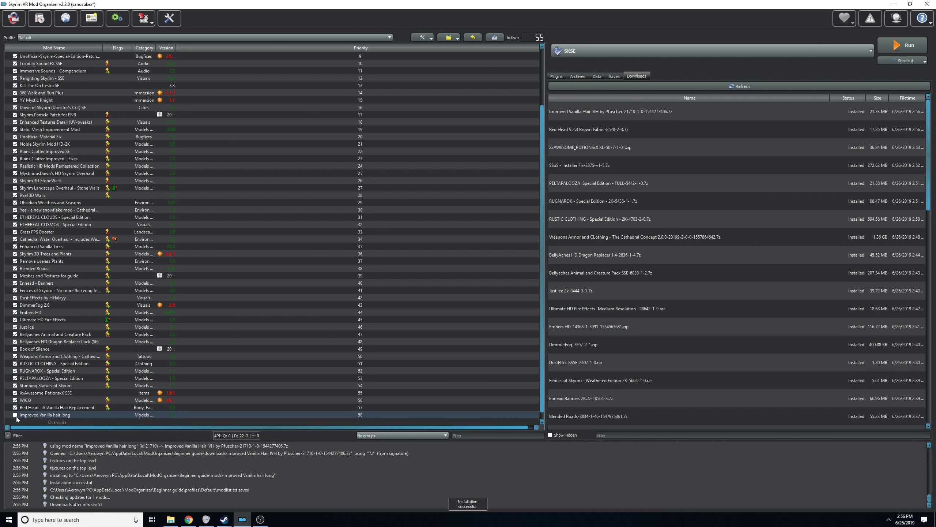
{"action": "left_click", "coordinate": [15, 414]}
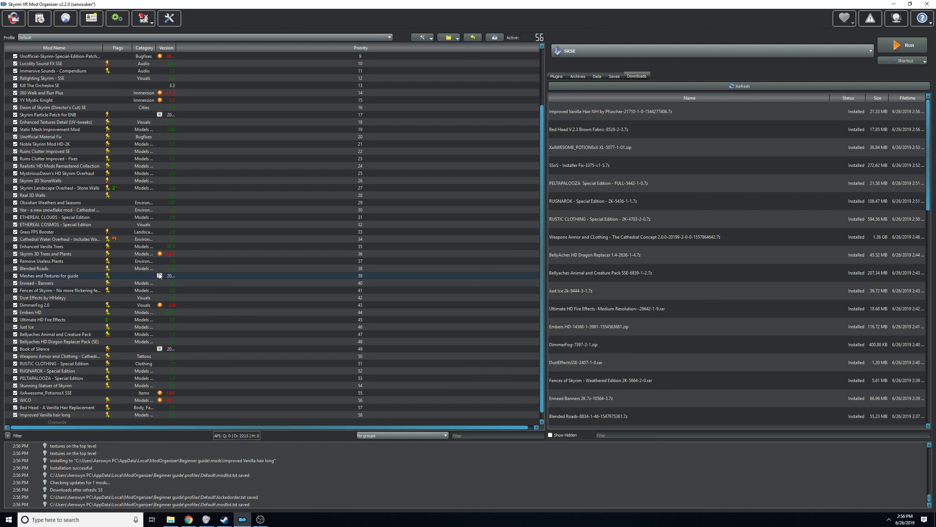
{"action": "scroll", "coordinate": [160, 277], "scroll_direction": "down", "scroll_amount": 1}
Switch to Chrome, change the Nexus Mods game to Skyrim, and search for and open the Rustic Children mod.
{"action": "left_click", "coordinate": [189, 520]}
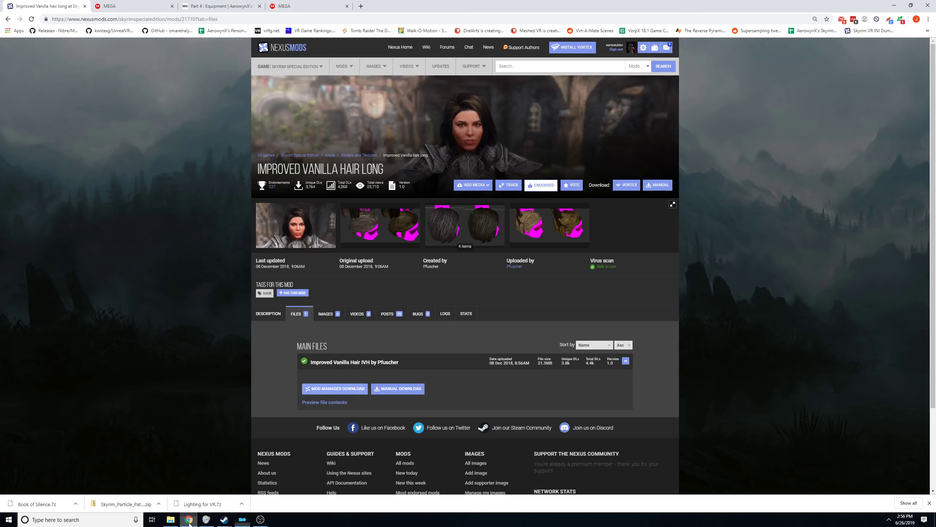
{"action": "mouse_move", "coordinate": [291, 65]}
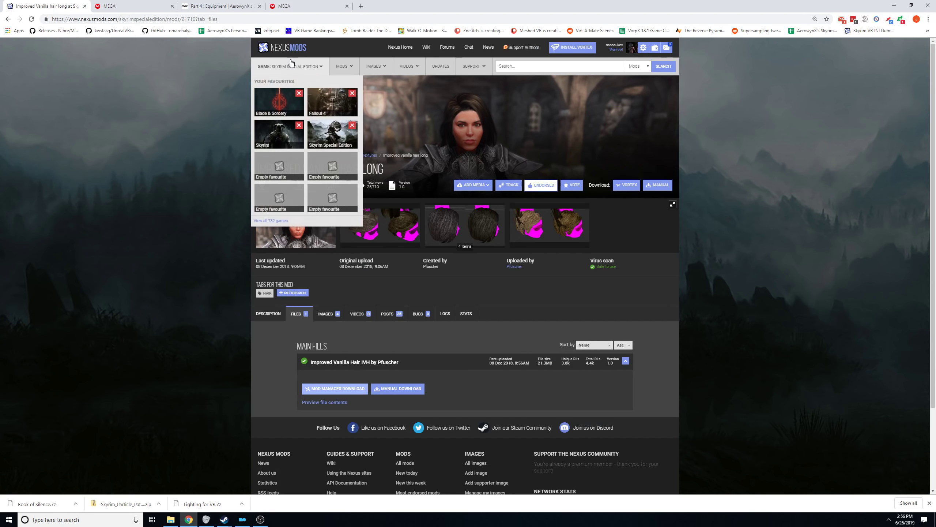
{"action": "left_click", "coordinate": [279, 133]}
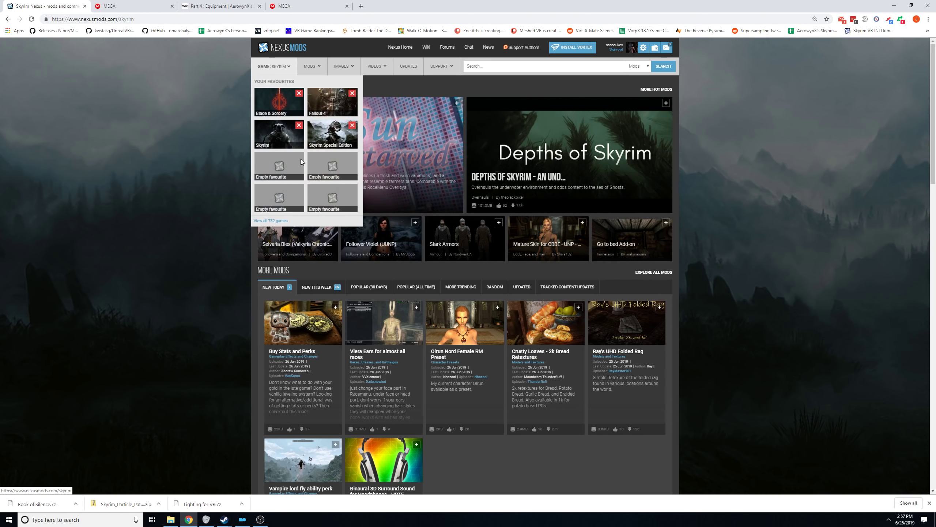
{"action": "left_click", "coordinate": [499, 67]}
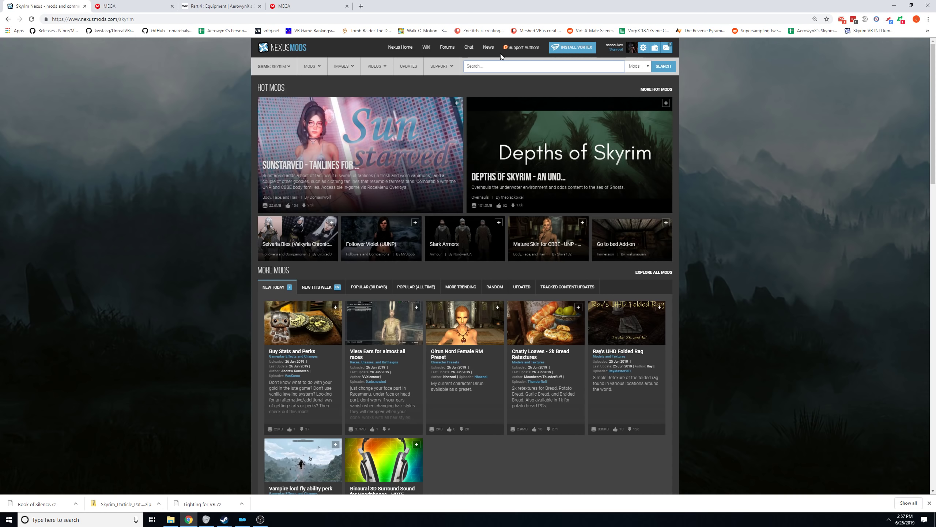
{"action": "type", "text": "rustic childre"}
{"action": "left_click", "coordinate": [523, 101]}
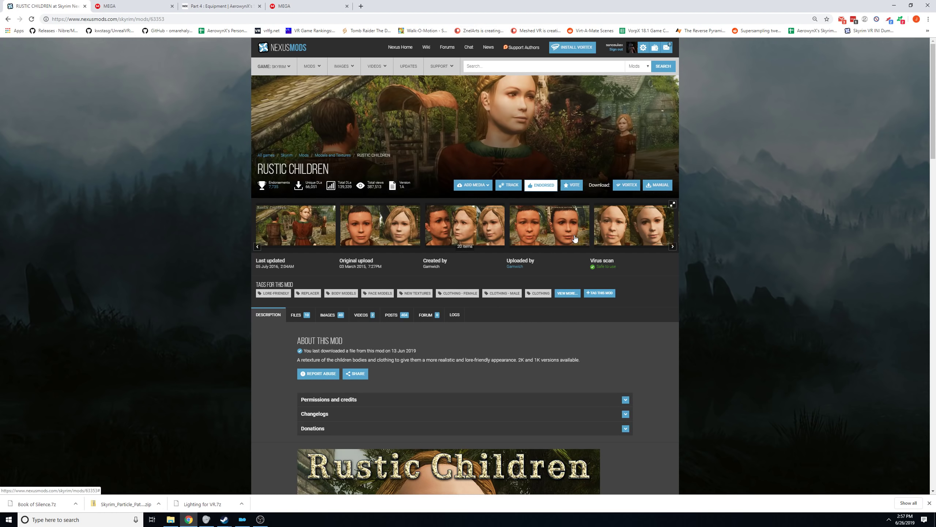
Download the RUSTIC CHILDREN - BODY - 2K main file through the mod manager, and dismiss the download notice.
{"action": "left_click", "coordinate": [296, 314]}
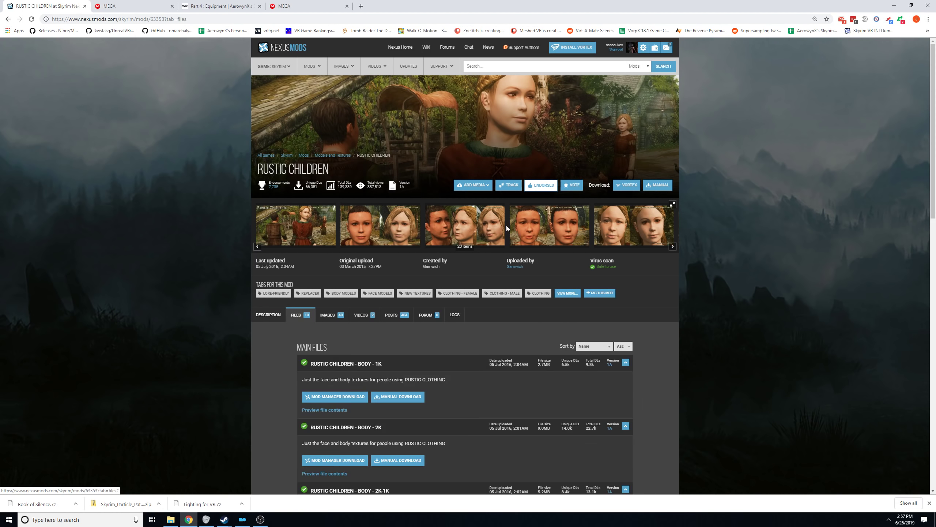
{"action": "scroll", "coordinate": [475, 342], "scroll_direction": "down", "scroll_amount": 3}
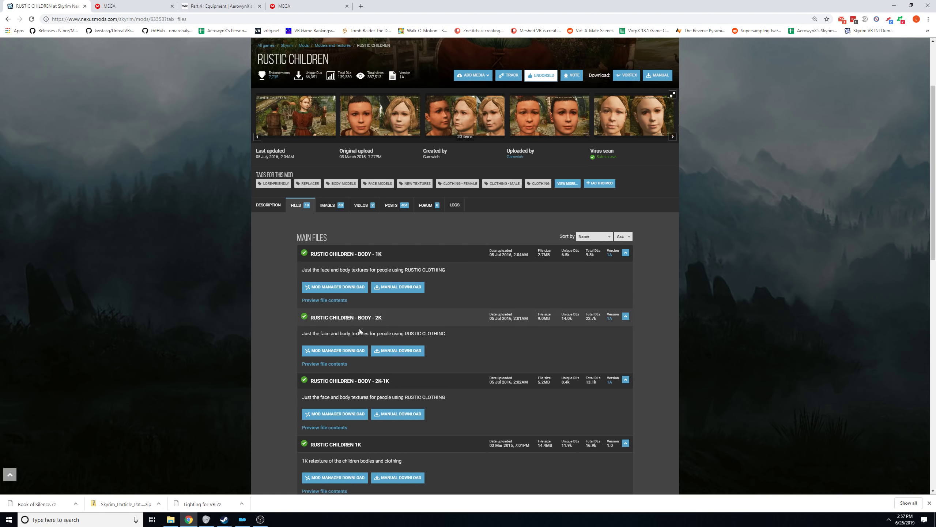
{"action": "left_click", "coordinate": [344, 351]}
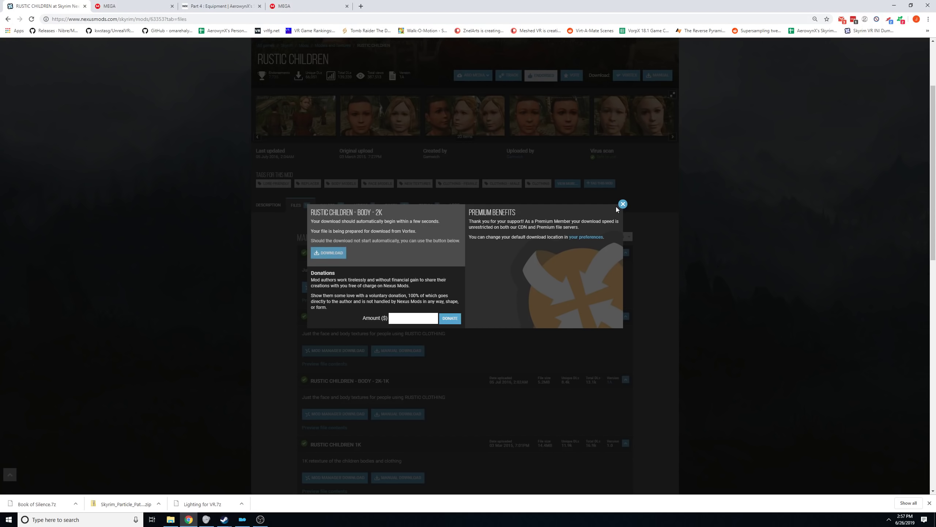
{"action": "left_click", "coordinate": [623, 206]}
Switch to Mod Organizer, install the RUSTIC CHILDREN - BODY - 2K archive with the suggested name, and enable the mod.
{"action": "left_click", "coordinate": [241, 520]}
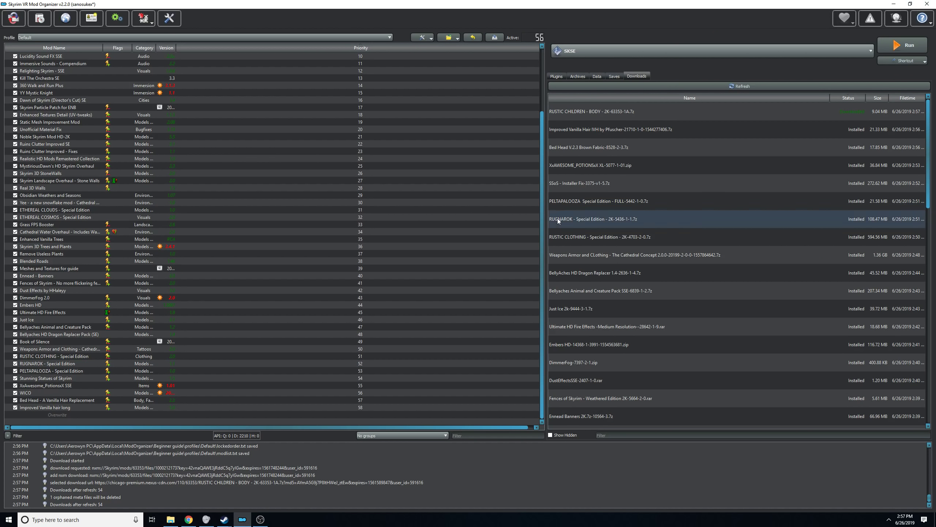
{"action": "double_click", "coordinate": [587, 114]}
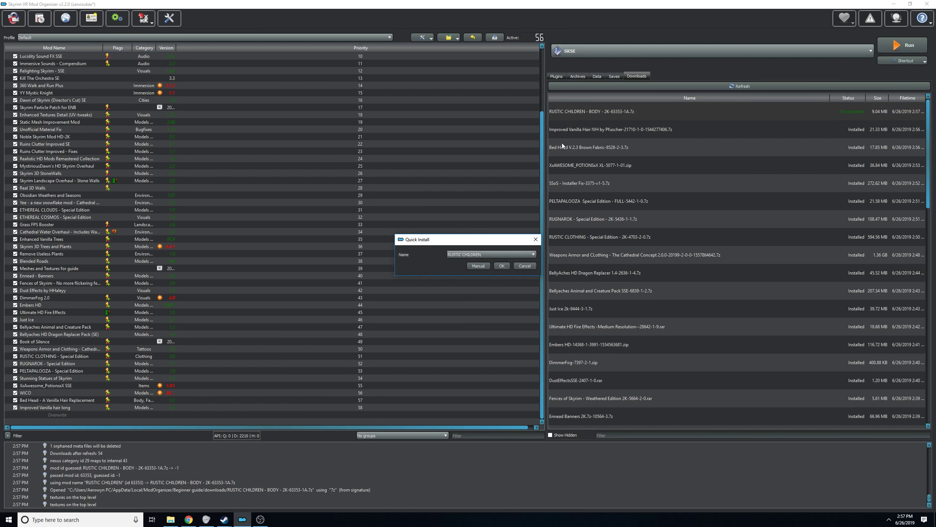
{"action": "left_click", "coordinate": [502, 265]}
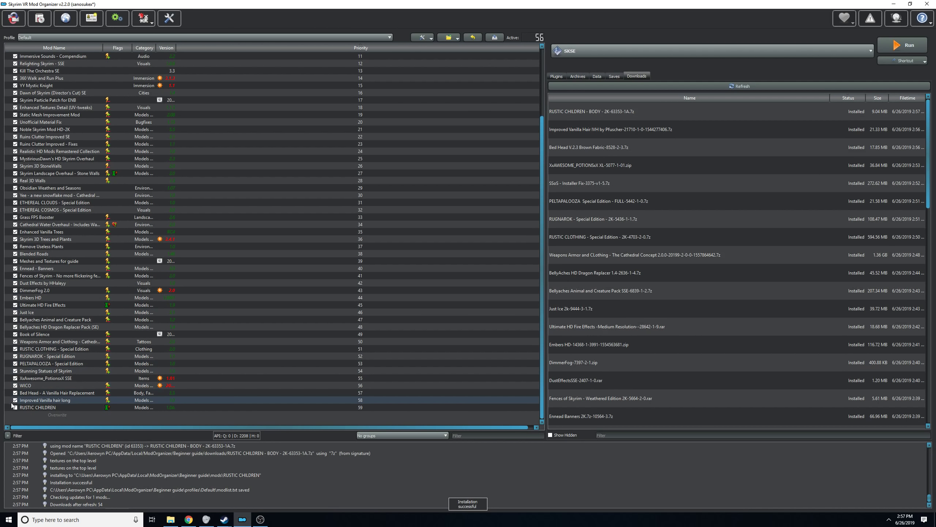
{"action": "left_click", "coordinate": [14, 408]}
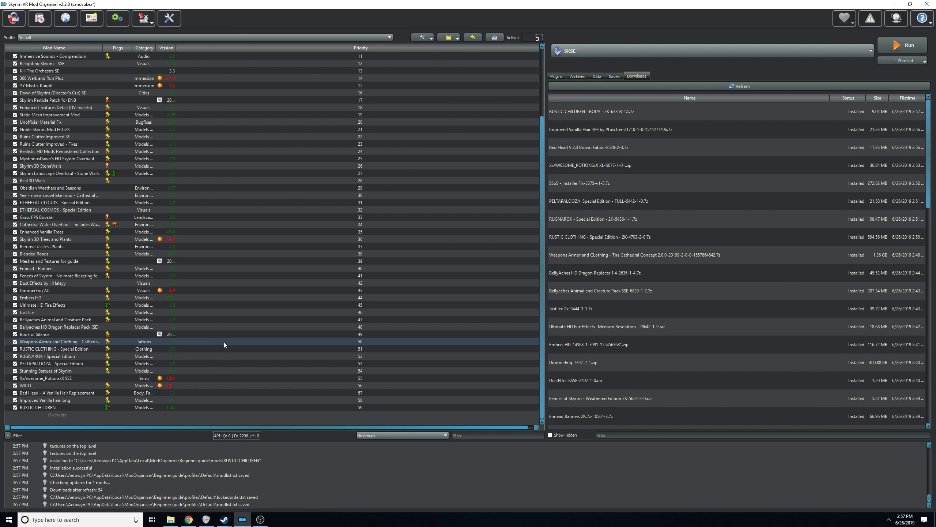
Switch to Chrome, change the Nexus Mods game to Skyrim Special Edition, and search for and open the Unofficial Material Fix mod.
{"action": "left_click", "coordinate": [188, 520]}
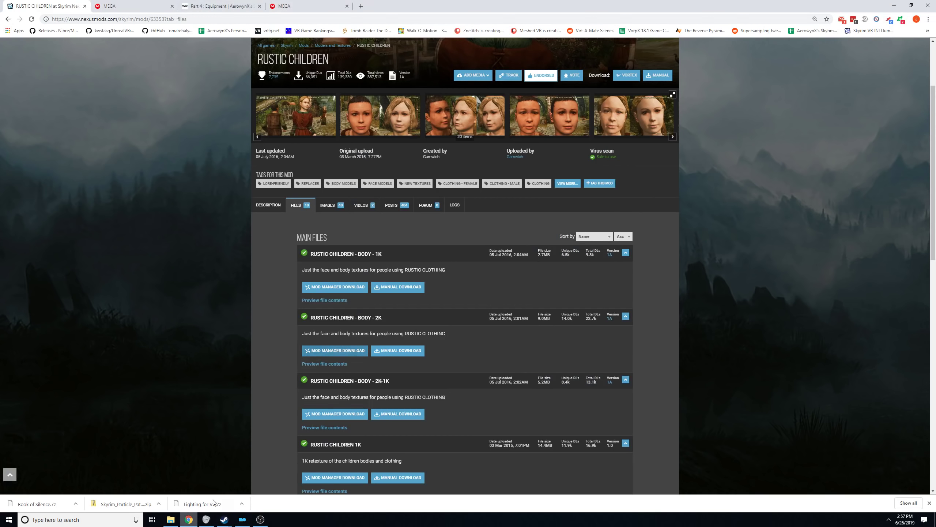
{"action": "scroll", "coordinate": [476, 136], "scroll_direction": "up", "scroll_amount": 5}
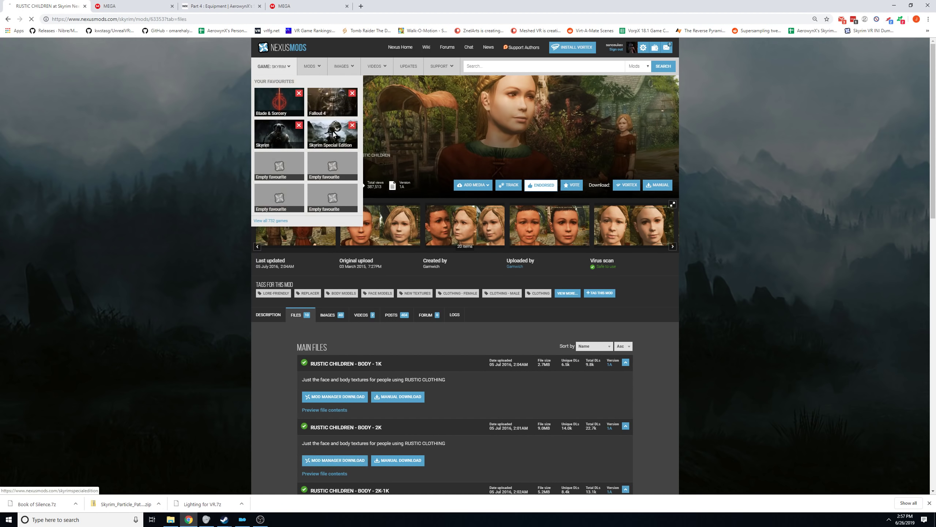
{"action": "left_click", "coordinate": [333, 135]}
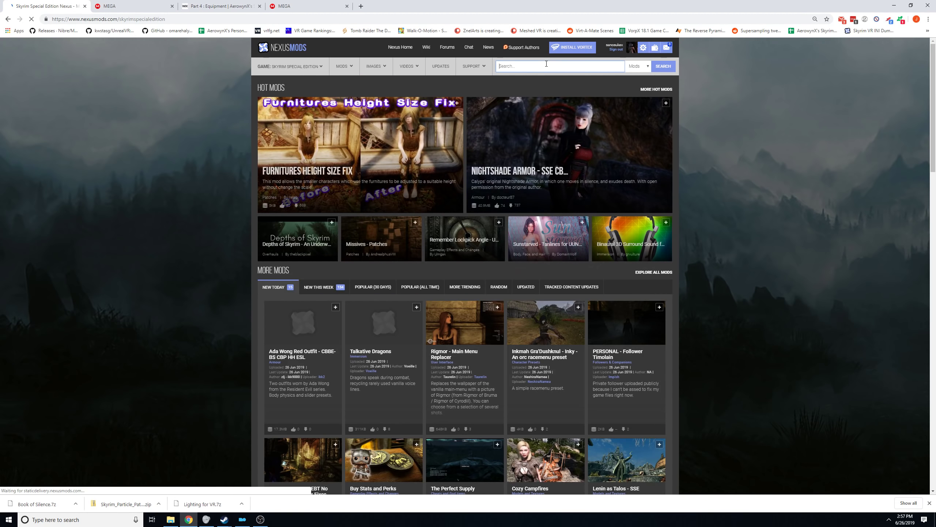
{"action": "left_click", "coordinate": [546, 63]}
{"action": "type", "text": "mater"}
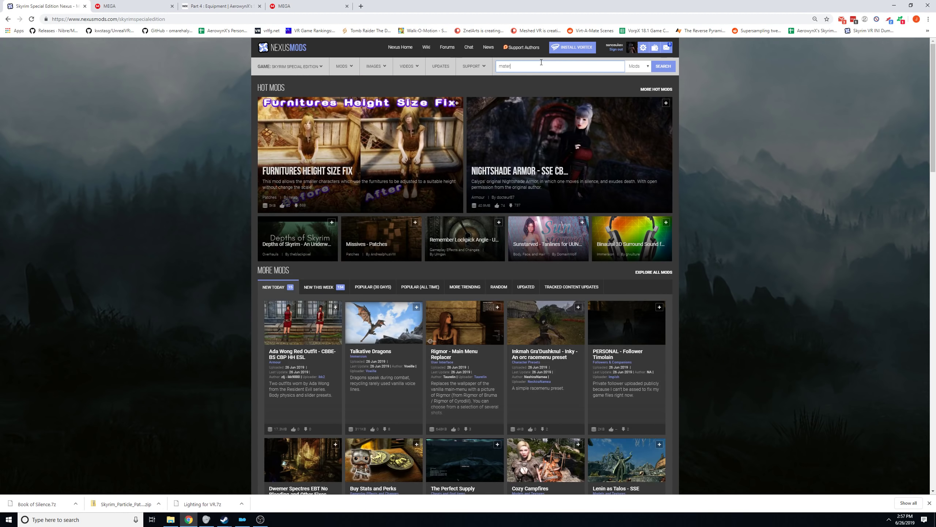
{"action": "type", "text": "ial f"}
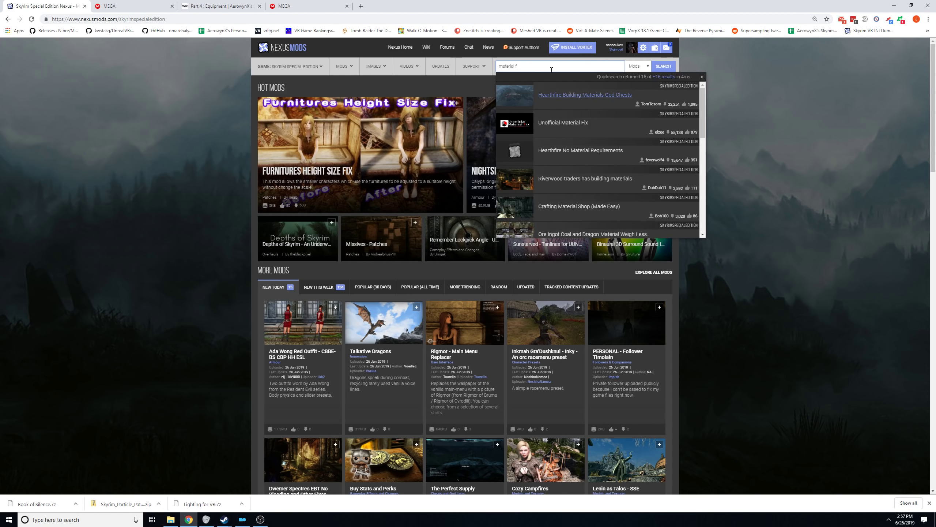
{"action": "left_click", "coordinate": [509, 185]}
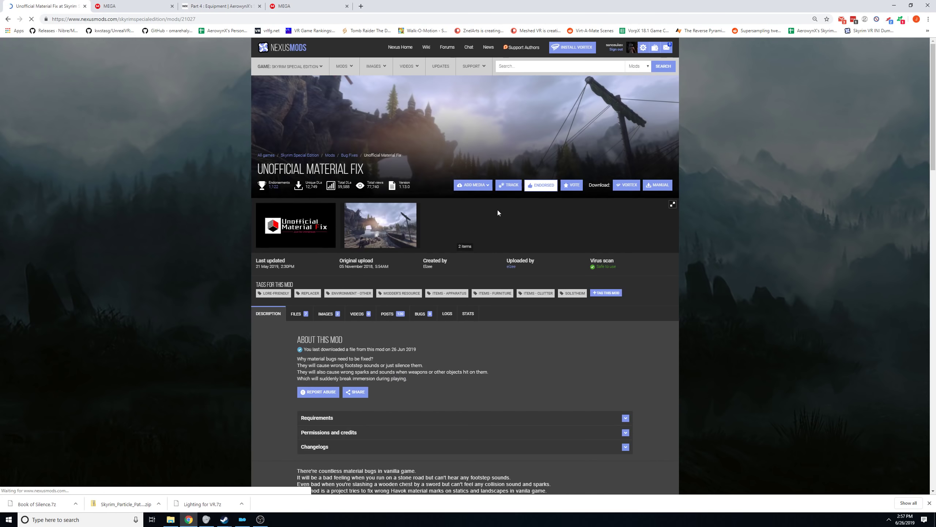
Download the optional Stunning Statues of Skyrim and Ultimate HD Fire Effects SSE patches for Unofficial Material Fix through the mod manager.
{"action": "left_click", "coordinate": [304, 320]}
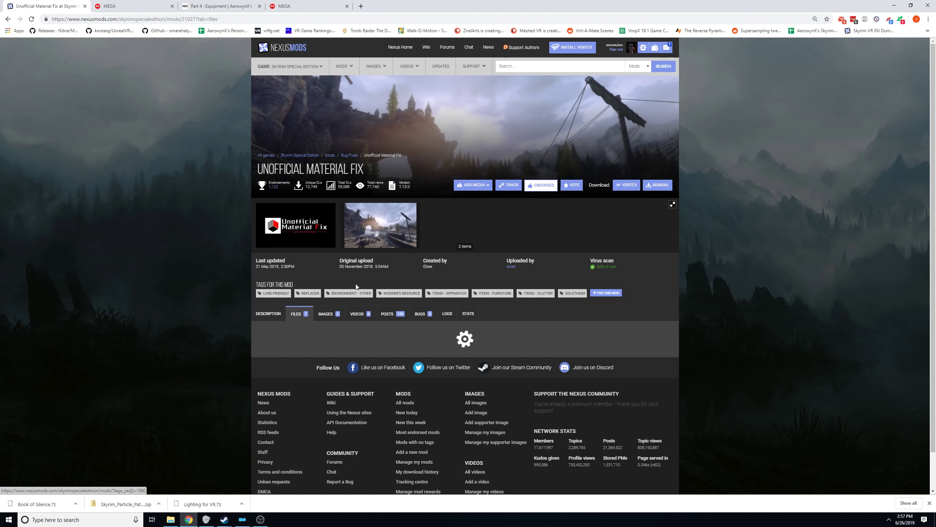
{"action": "scroll", "coordinate": [565, 259], "scroll_direction": "down", "scroll_amount": 6}
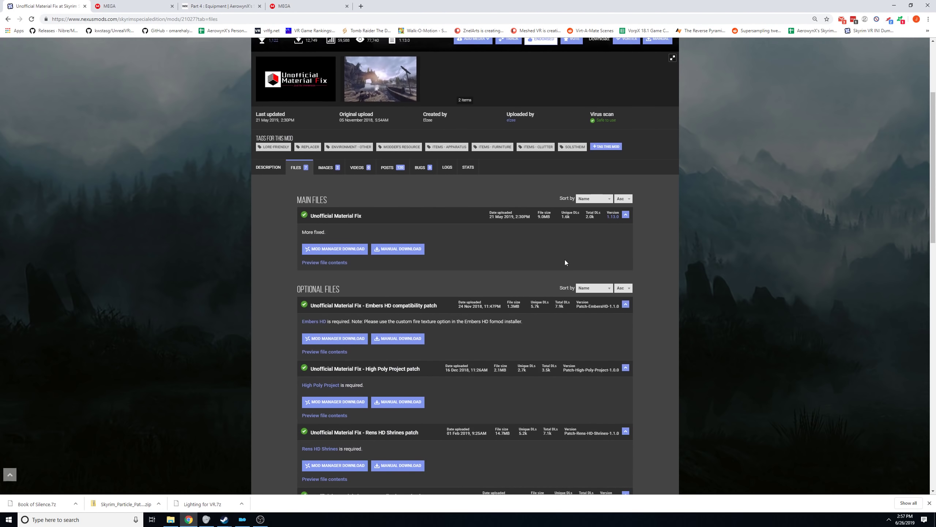
{"action": "scroll", "coordinate": [459, 211], "scroll_direction": "down", "scroll_amount": 5}
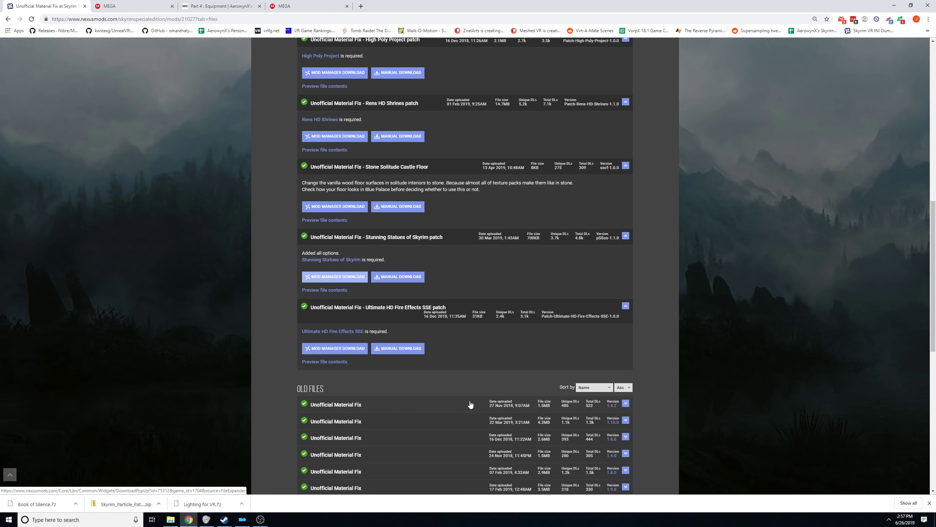
{"action": "left_click", "coordinate": [331, 276]}
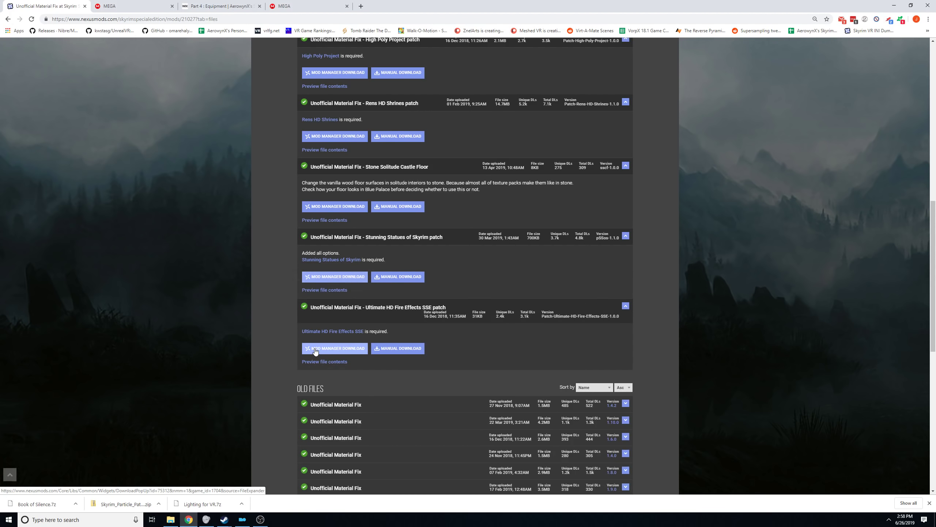
{"action": "left_click", "coordinate": [317, 350]}
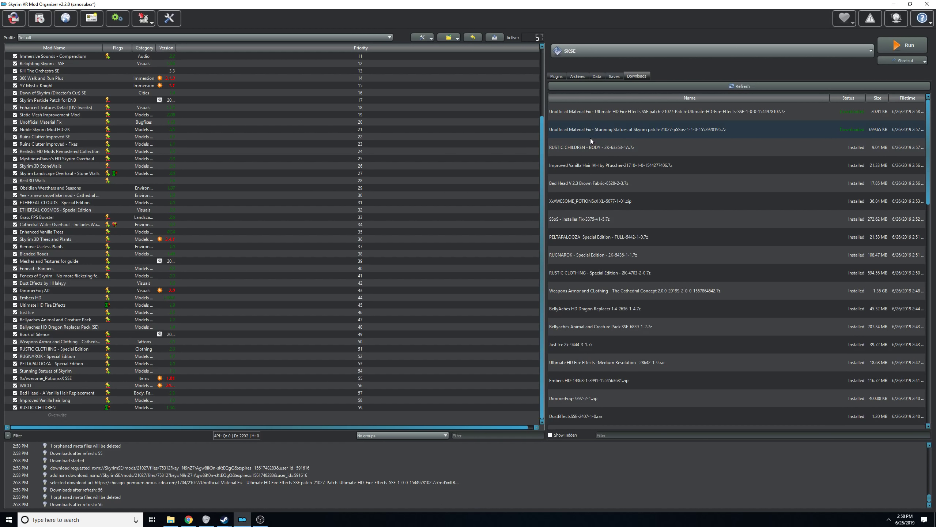
In Mod Organizer, install the Stunning Statues of Skyrim patch archive as "Unofficial Material Fix Patch" with the HD Meshe option.
{"action": "double_click", "coordinate": [603, 129]}
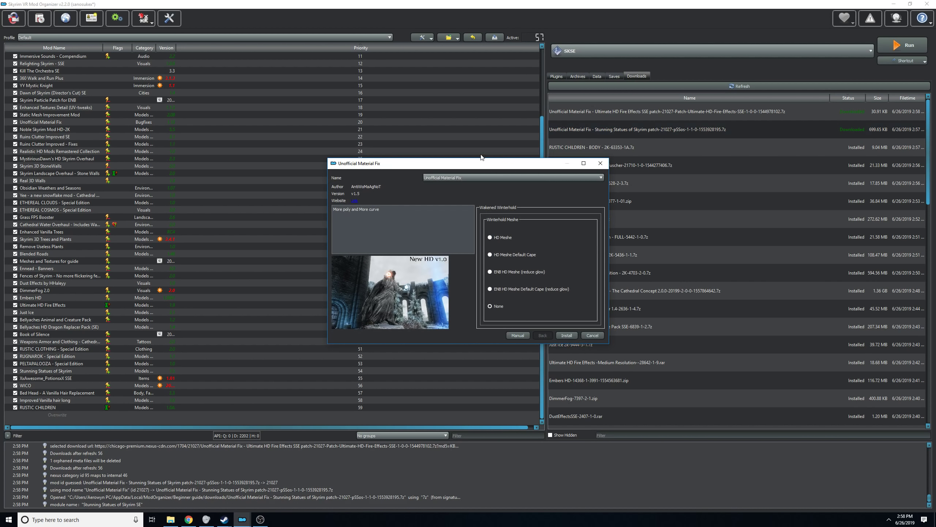
{"action": "left_click", "coordinate": [602, 178]}
{"action": "left_click", "coordinate": [456, 178]}
{"action": "type", "text": "Patch"}
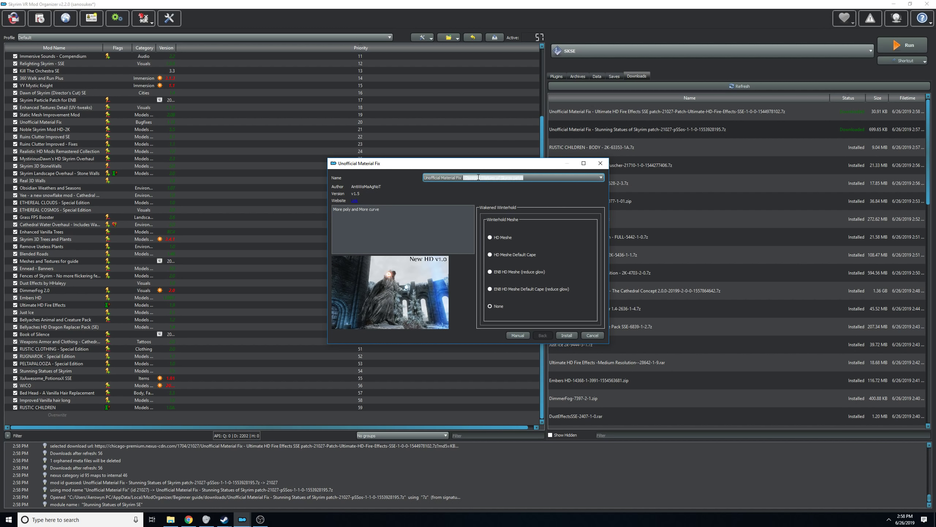
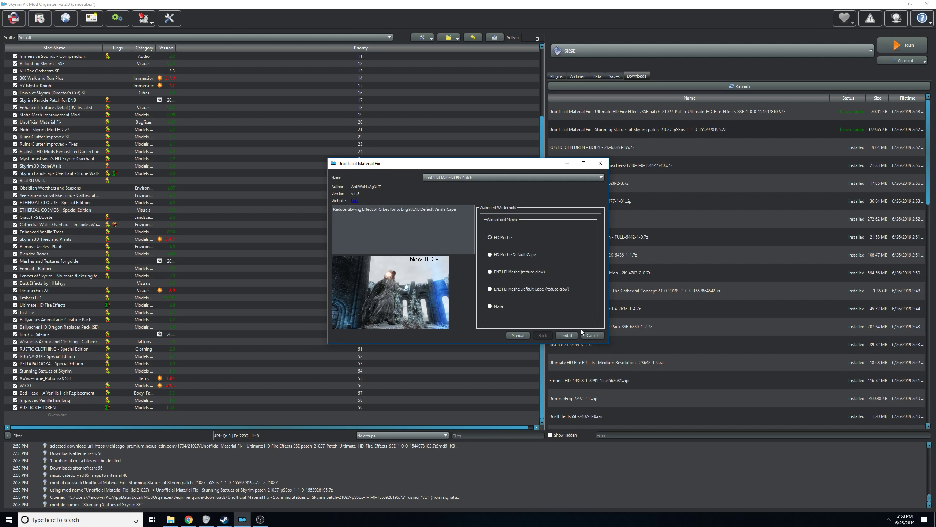
{"action": "left_click", "coordinate": [570, 336]}
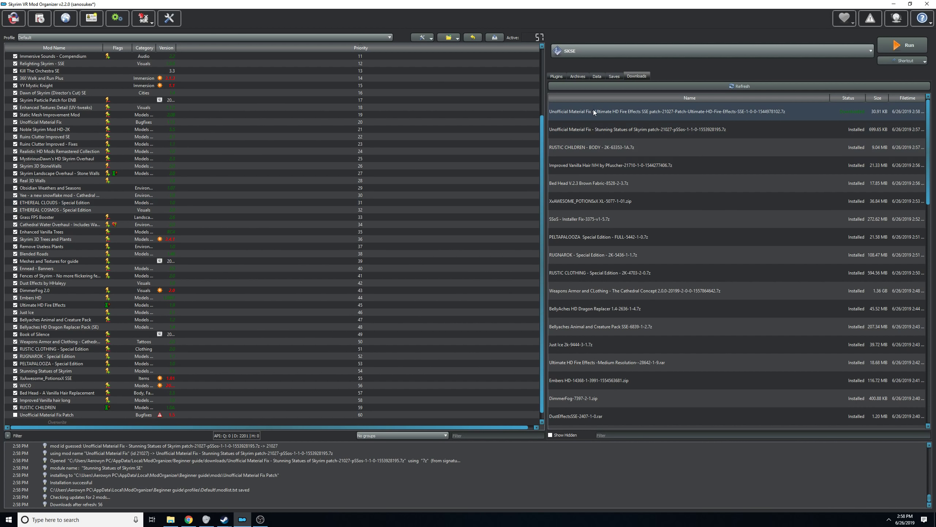
Install the Ultimate HD Fire Effects SSE patch archive, merge it into Unofficial Material Fix Patch, and enable that mod.
{"action": "double_click", "coordinate": [577, 110]}
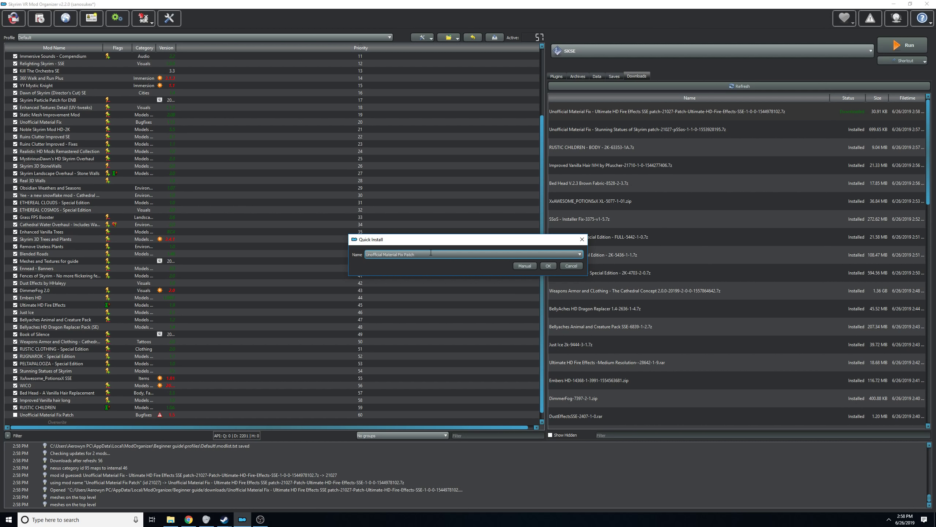
{"action": "left_click", "coordinate": [548, 265]}
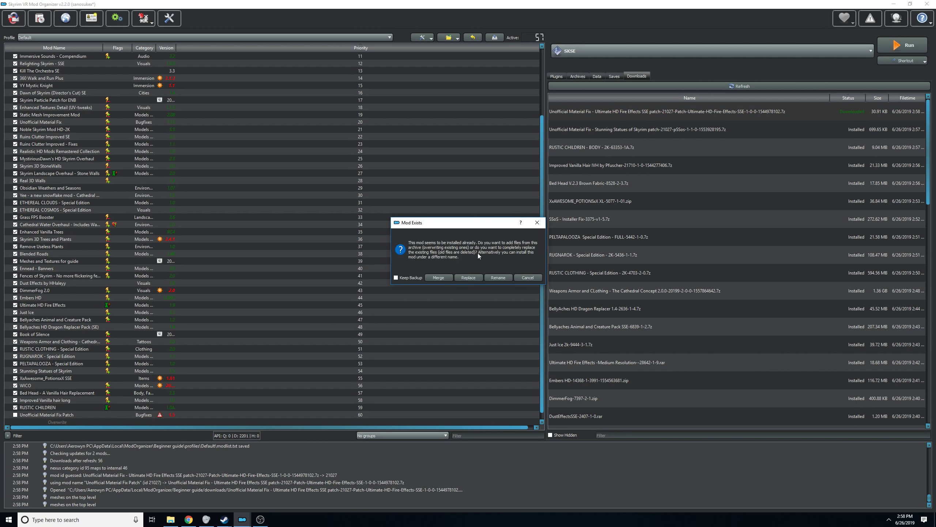
{"action": "left_click", "coordinate": [439, 277]}
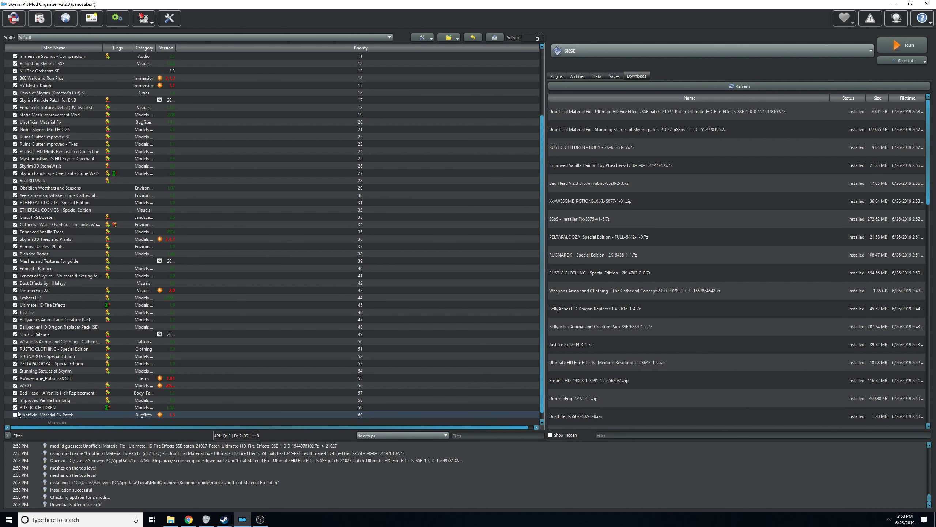
{"action": "left_click", "coordinate": [15, 414]}
{"action": "scroll", "coordinate": [263, 366], "scroll_direction": "down", "scroll_amount": 1}
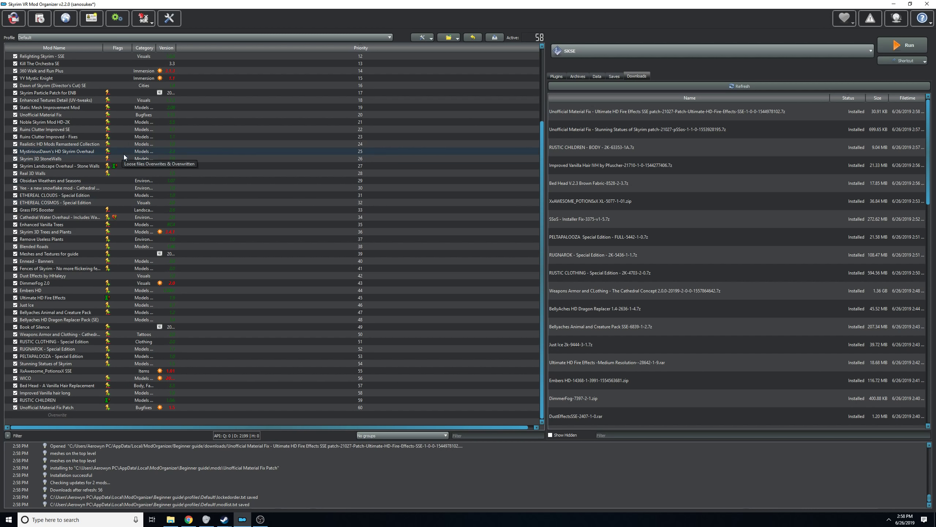
{"action": "left_click", "coordinate": [41, 24]}
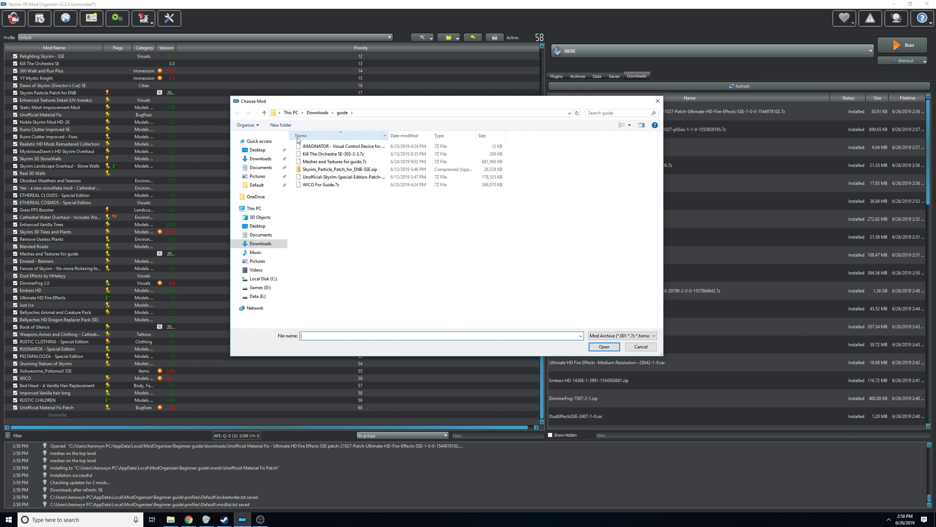
{"action": "left_click", "coordinate": [317, 113]}
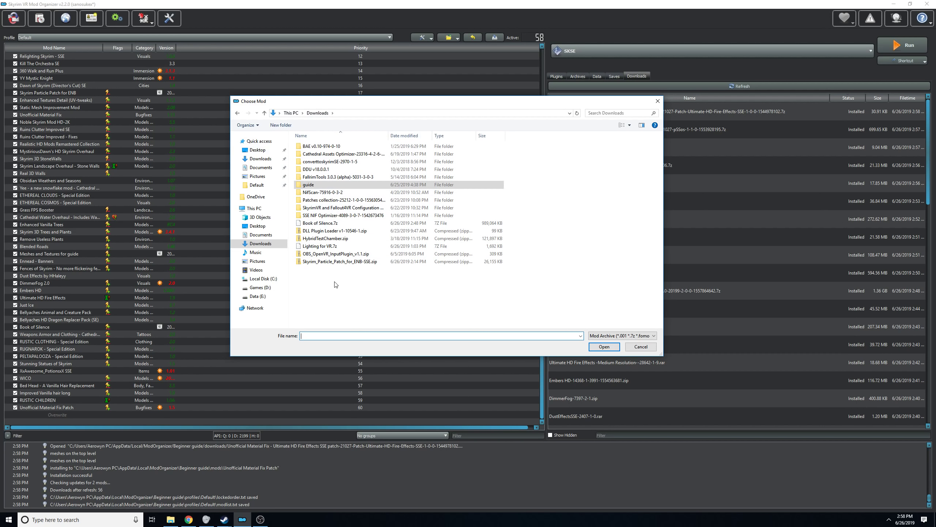
{"action": "double_click", "coordinate": [314, 187]}
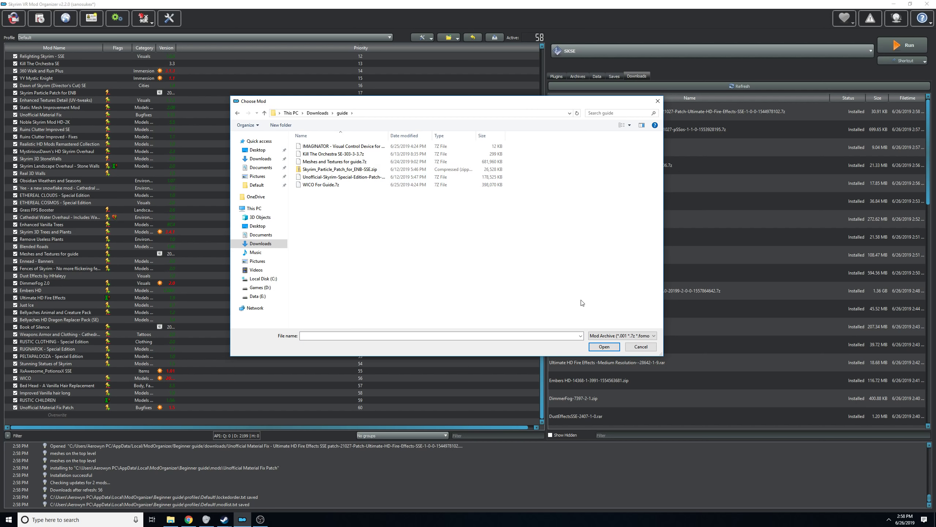
{"action": "left_click", "coordinate": [640, 346]}
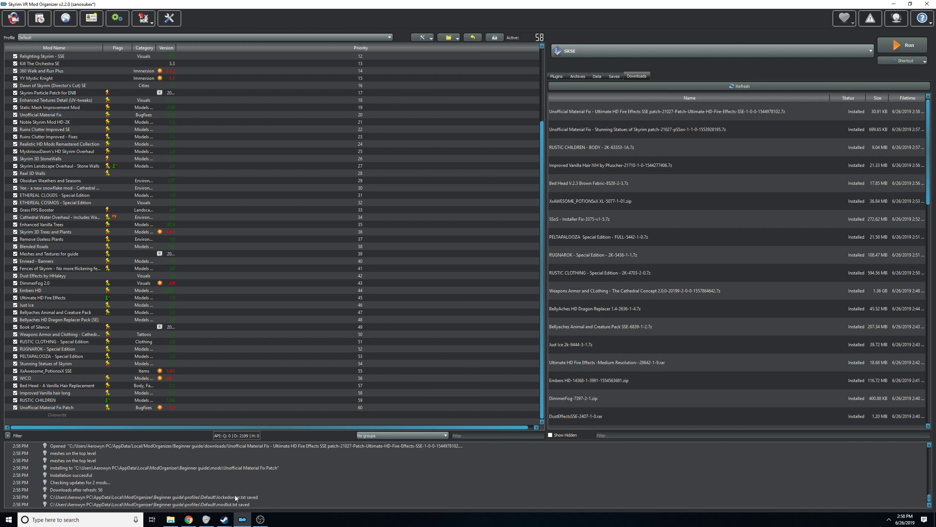
Switch to Chrome and open the Part 2: World Graphics page of the bookmarked SkyrimVR Graphics and Sound Guide.
{"action": "left_click", "coordinate": [189, 520]}
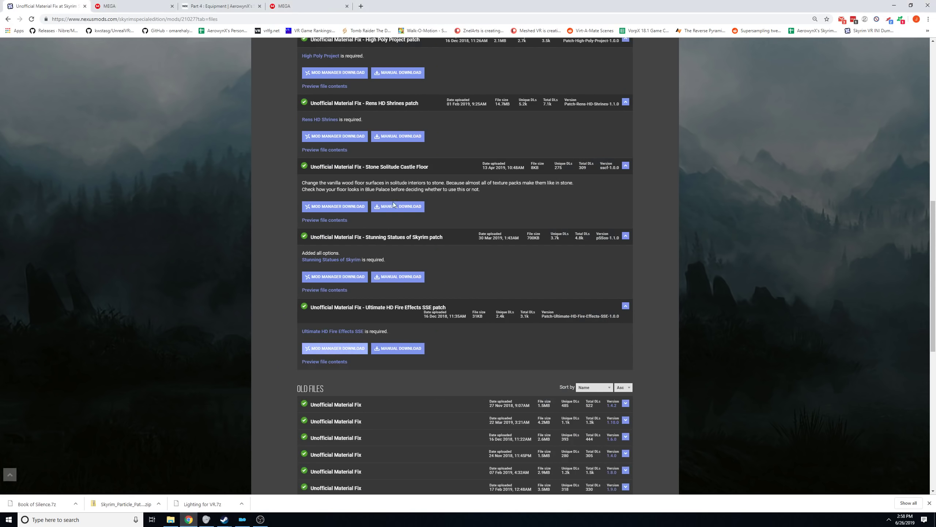
{"action": "left_click", "coordinate": [317, 5]}
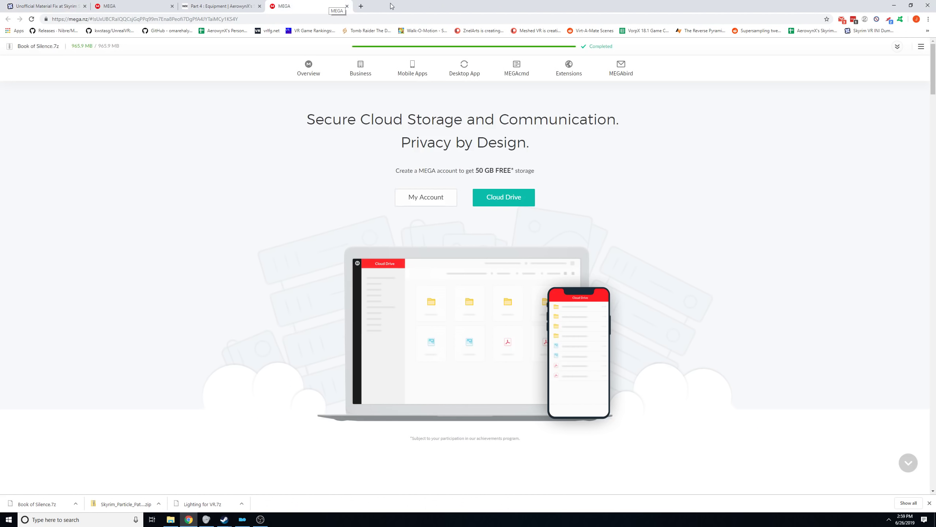
{"action": "left_click", "coordinate": [928, 30]}
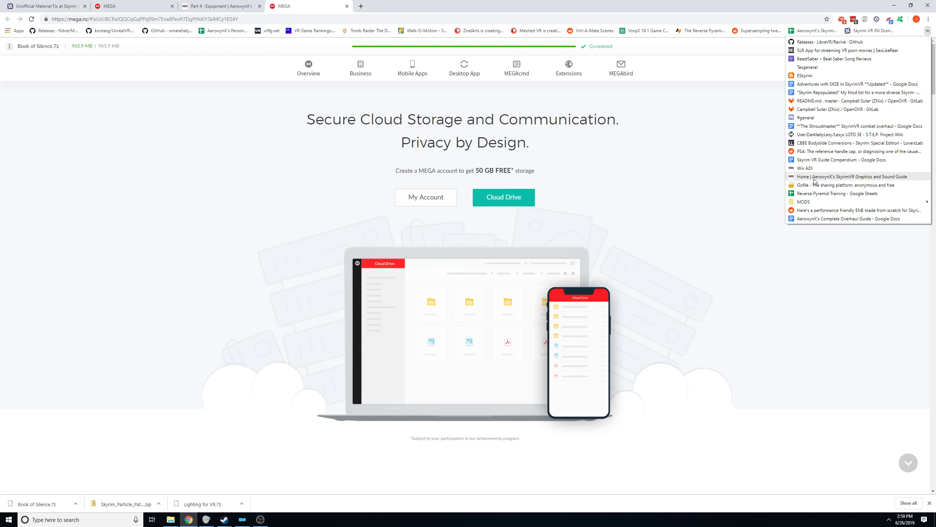
{"action": "left_click", "coordinate": [848, 177]}
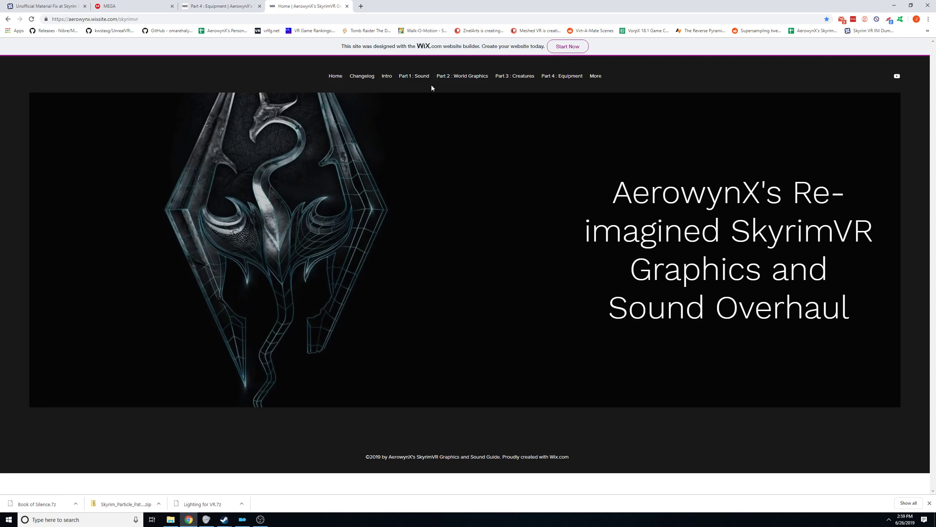
{"action": "left_click", "coordinate": [479, 78]}
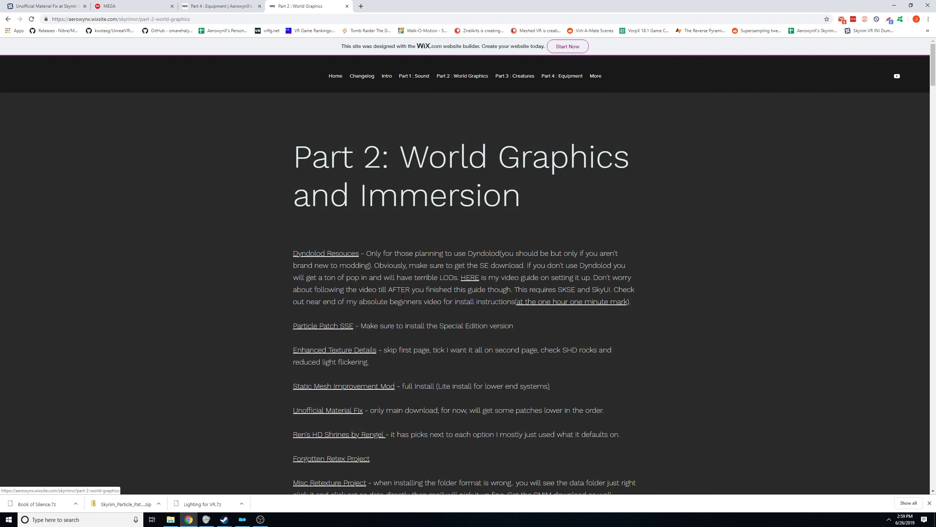
Find "enhanced mag" on the guide page, open the Enhanced Magic VSFX link, and download its archive from MEGA.
{"action": "key", "text": "ctrl+f"}
{"action": "type", "text": "enhanced"}
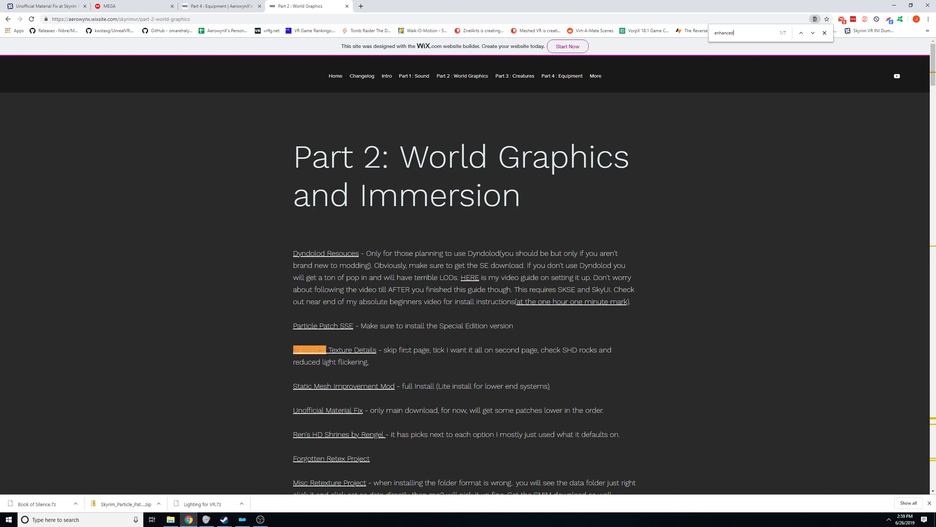
{"action": "type", "text": " mag"}
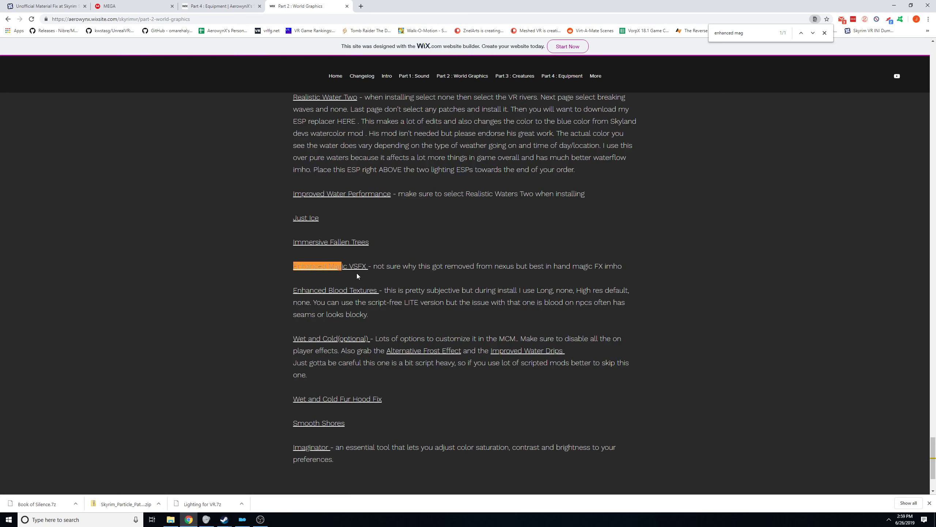
{"action": "left_click", "coordinate": [350, 266]}
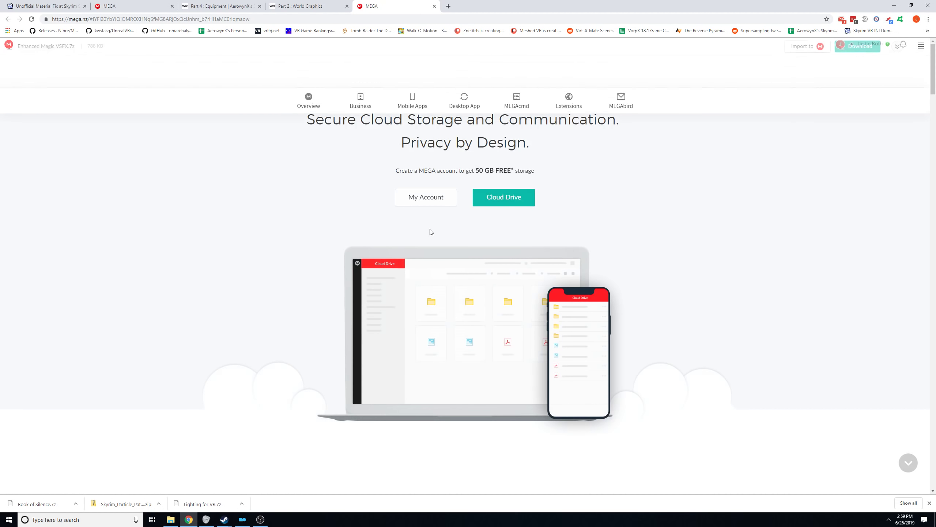
{"action": "left_click", "coordinate": [545, 172]}
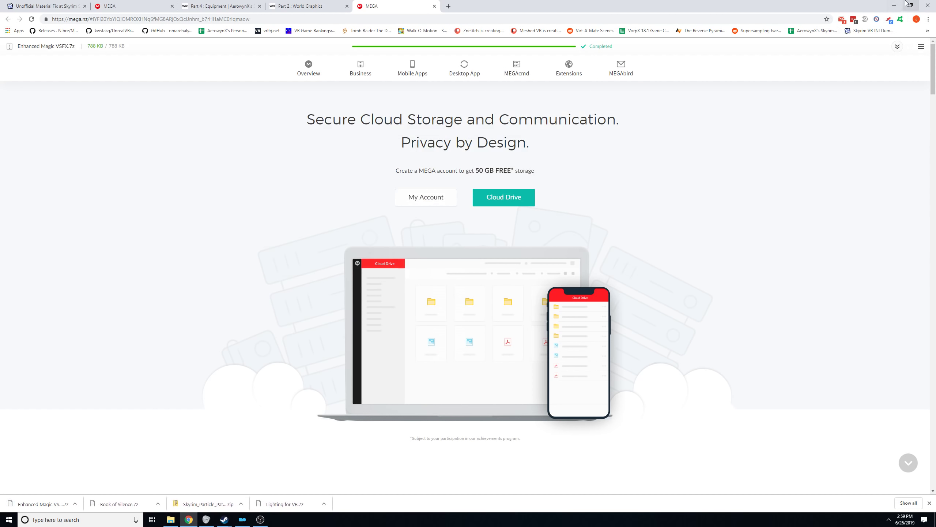
Switch to Mod Organizer, start installing a mod from an archive, and browse to the Downloads folder.
{"action": "left_click", "coordinate": [894, 5]}
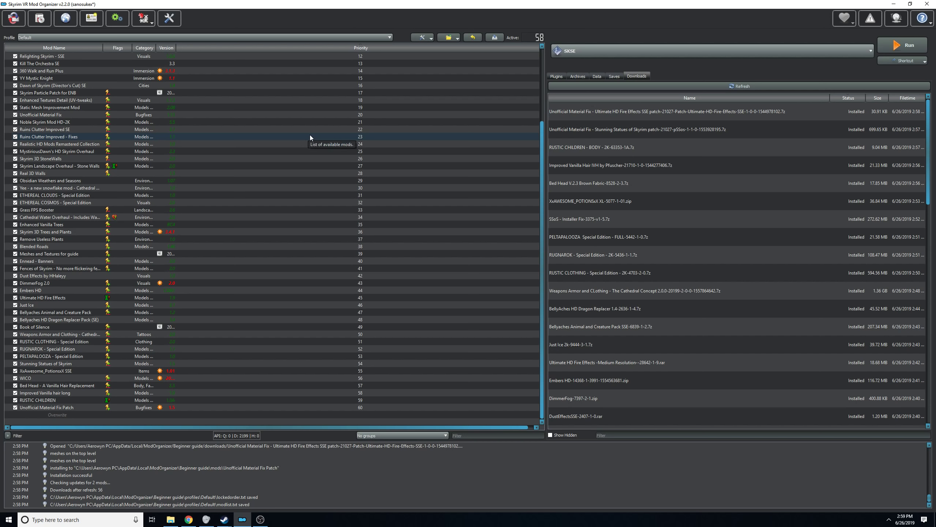
{"action": "left_click", "coordinate": [40, 18]}
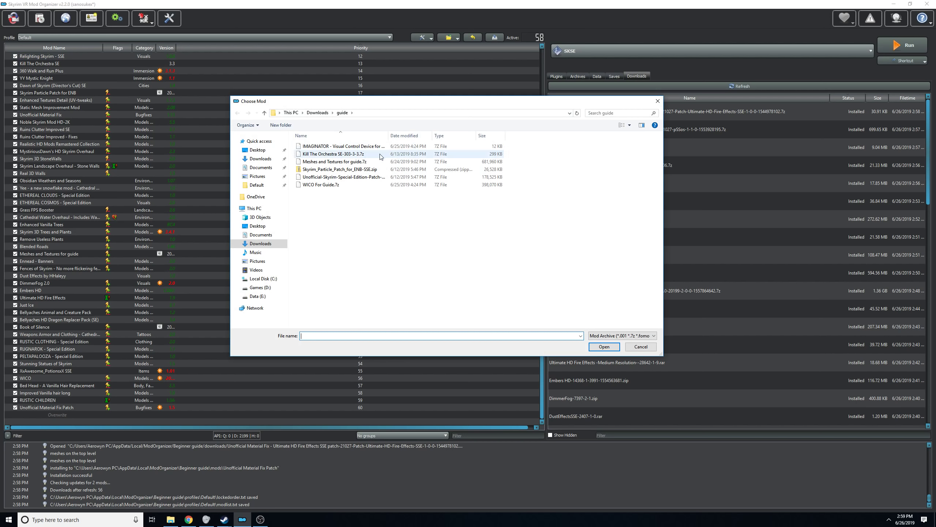
{"action": "left_click", "coordinate": [319, 114]}
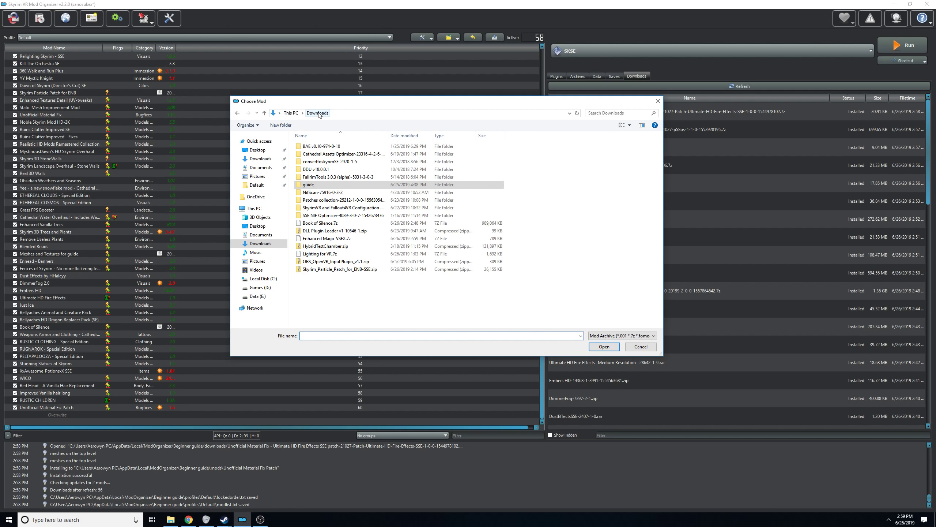
{"action": "double_click", "coordinate": [333, 237]}
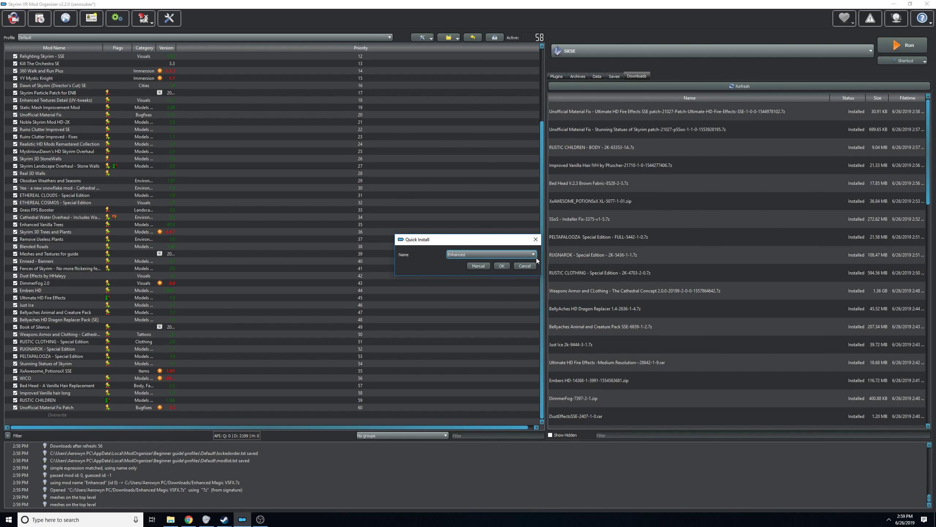
{"action": "left_click", "coordinate": [482, 266]}
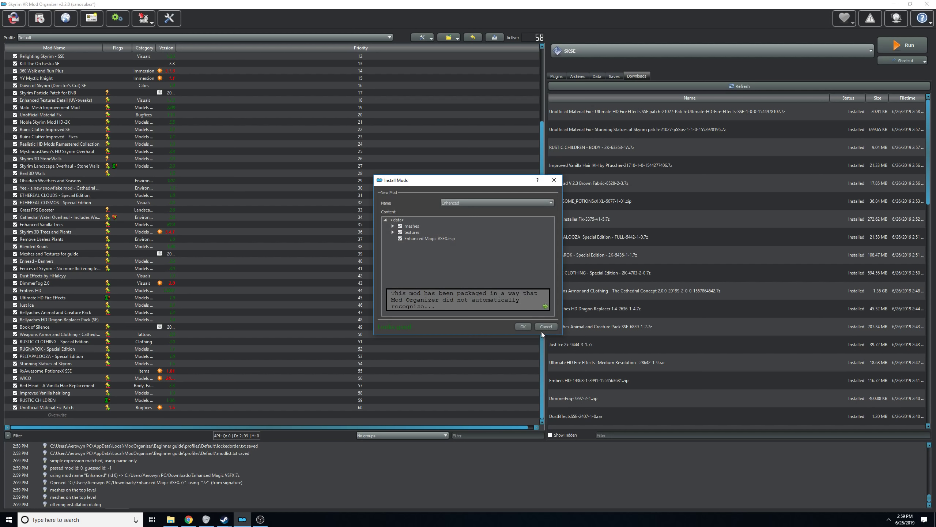
{"action": "left_click", "coordinate": [530, 291]}
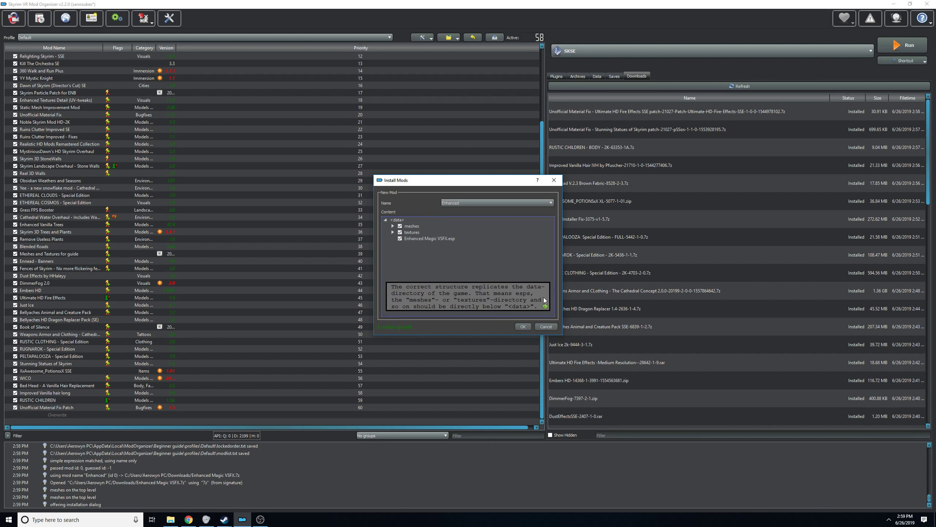
{"action": "left_click", "coordinate": [546, 326]}
Install Enhanced Magic VSFX.7z from the Downloads folder under the name "Enhanced Magic VSFX" and enable the mod.
{"action": "left_click", "coordinate": [13, 18]}
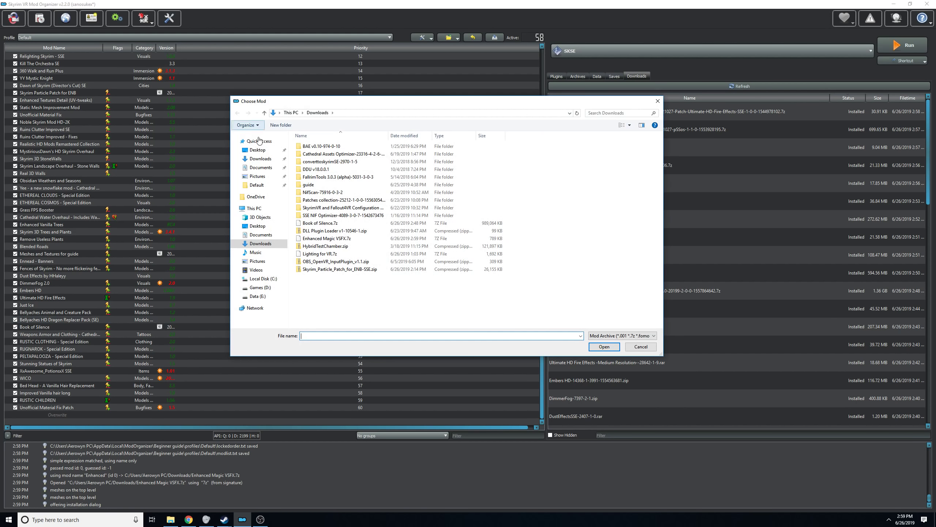
{"action": "double_click", "coordinate": [332, 239]}
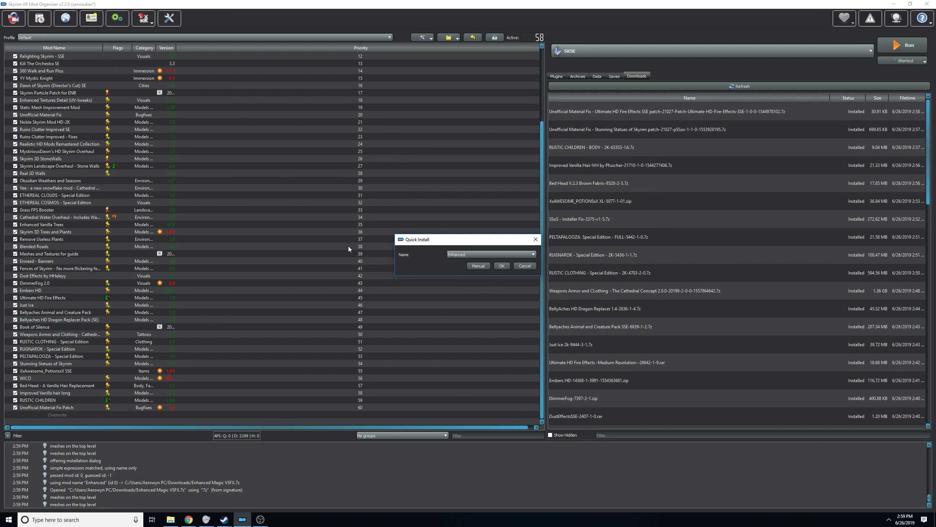
{"action": "left_click", "coordinate": [533, 254]}
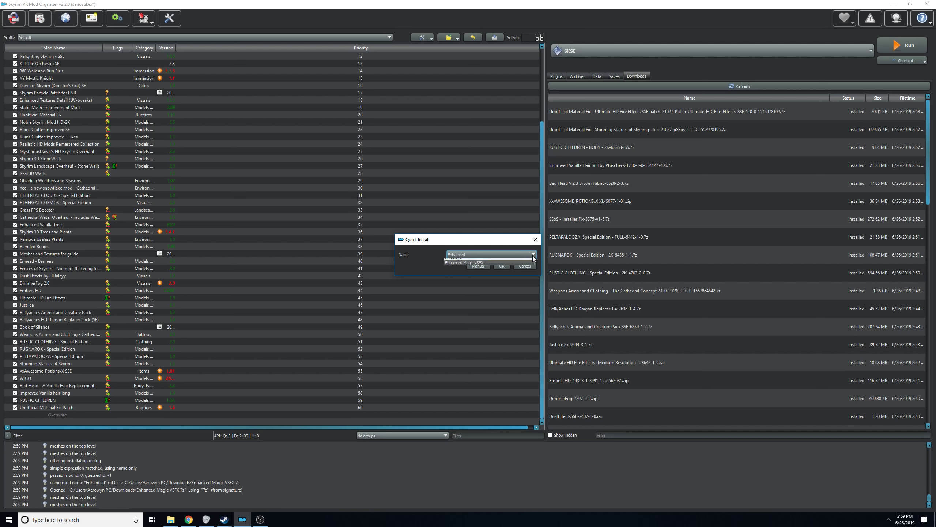
{"action": "left_click", "coordinate": [485, 267]}
{"action": "left_click", "coordinate": [501, 266]}
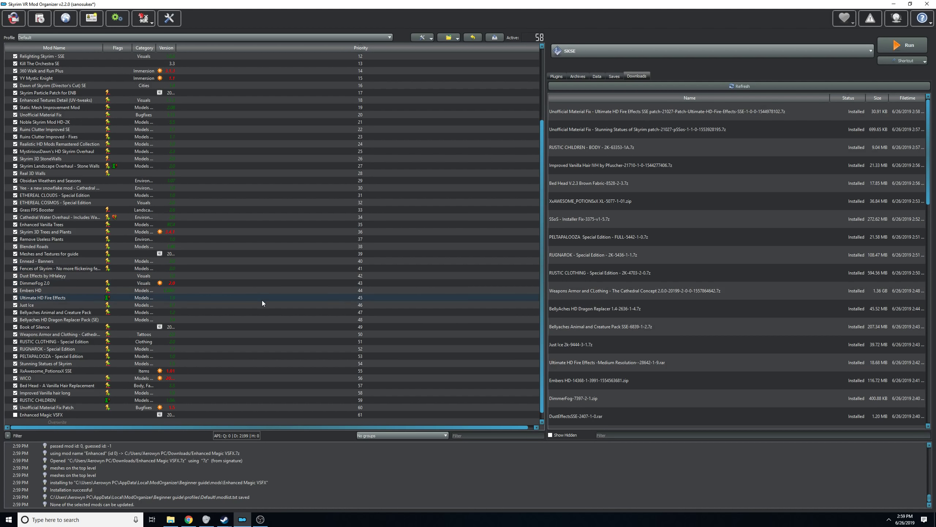
{"action": "scroll", "coordinate": [269, 310], "scroll_direction": "down", "scroll_amount": 1}
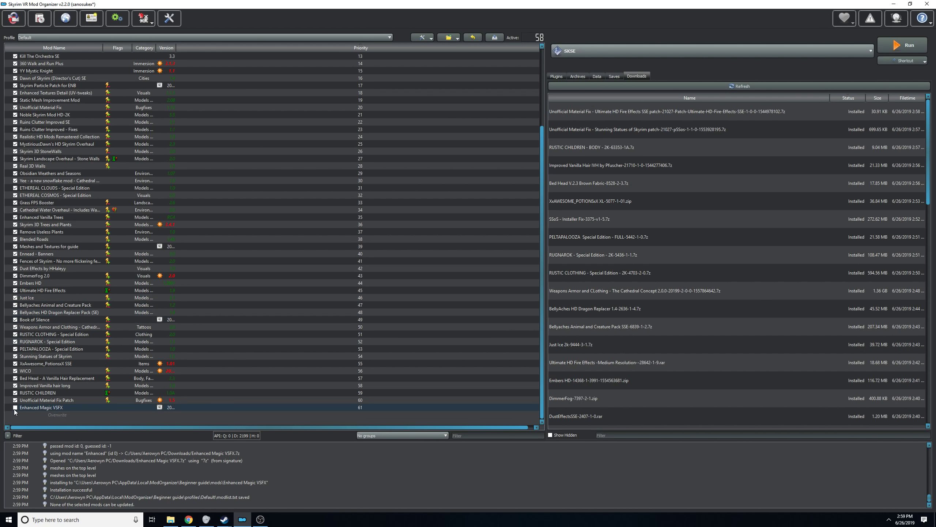
{"action": "left_click", "coordinate": [15, 407]}
Switch to Chrome, search Nexus Mods for "ele", and open the Enhanced Lighting for ENB (ELE) - Special Edition page.
{"action": "left_click", "coordinate": [188, 519]}
{"action": "left_click", "coordinate": [310, 5]}
{"action": "left_click", "coordinate": [46, 6]}
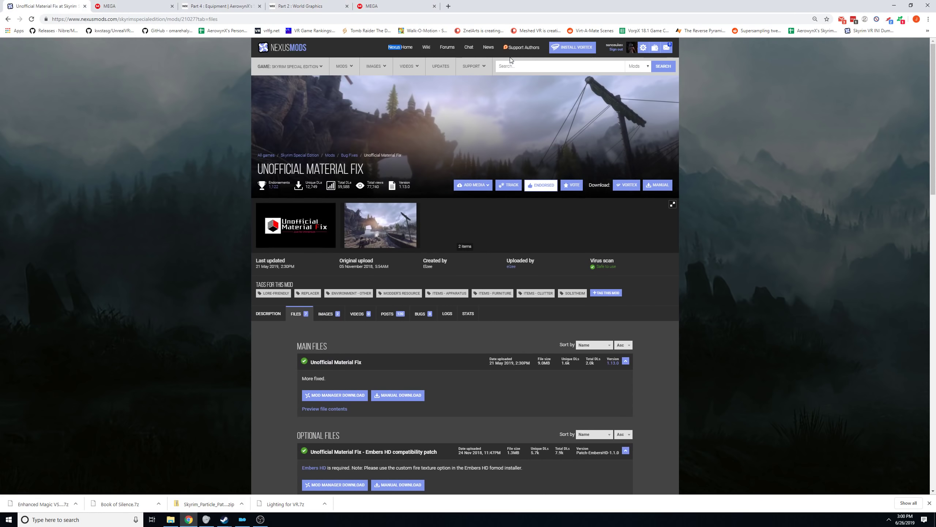
{"action": "left_click", "coordinate": [520, 66]}
{"action": "type", "text": "ele"}
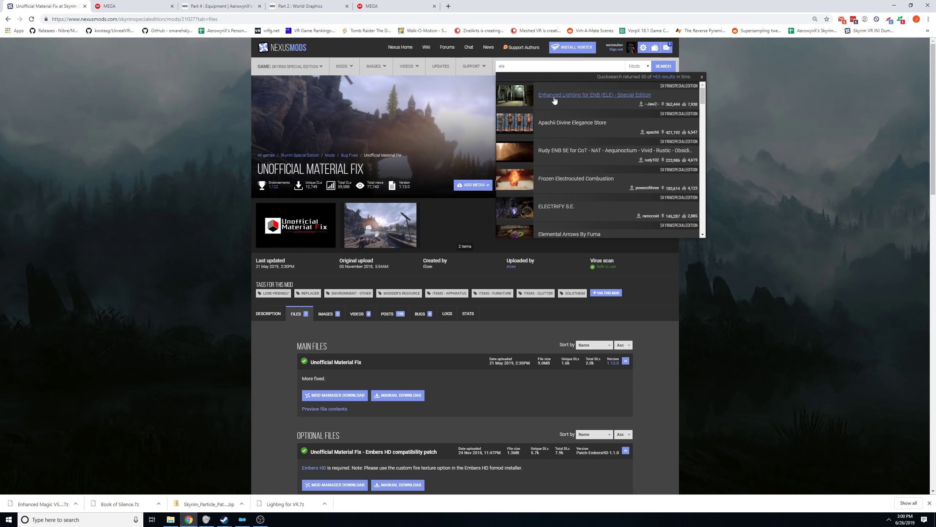
{"action": "left_click", "coordinate": [554, 97]}
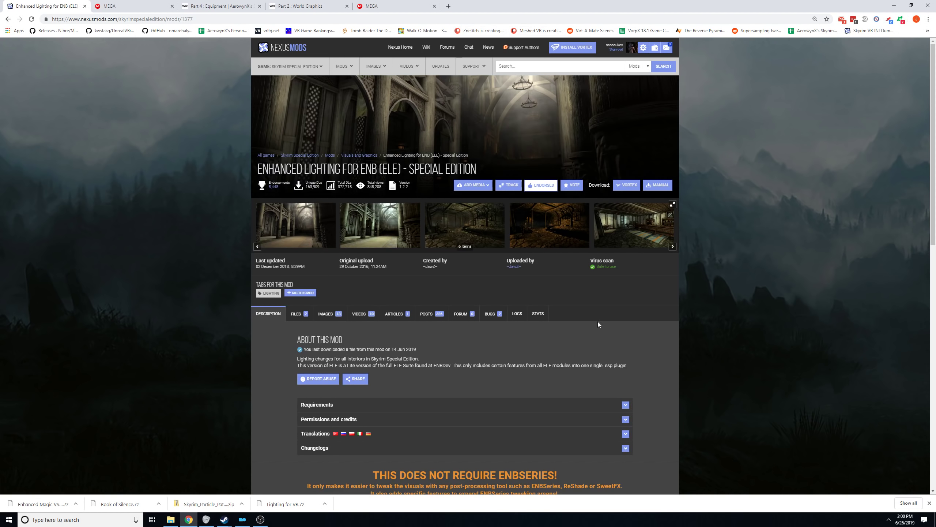
Download the main file ELE - SE v1.2.2 through the mod manager.
{"action": "left_click", "coordinate": [297, 313]}
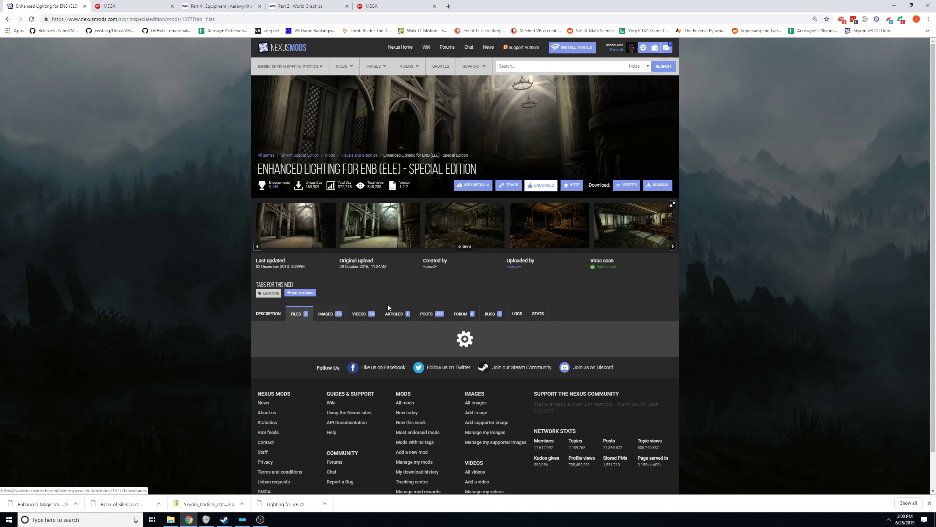
{"action": "scroll", "coordinate": [471, 308], "scroll_direction": "down", "scroll_amount": 3}
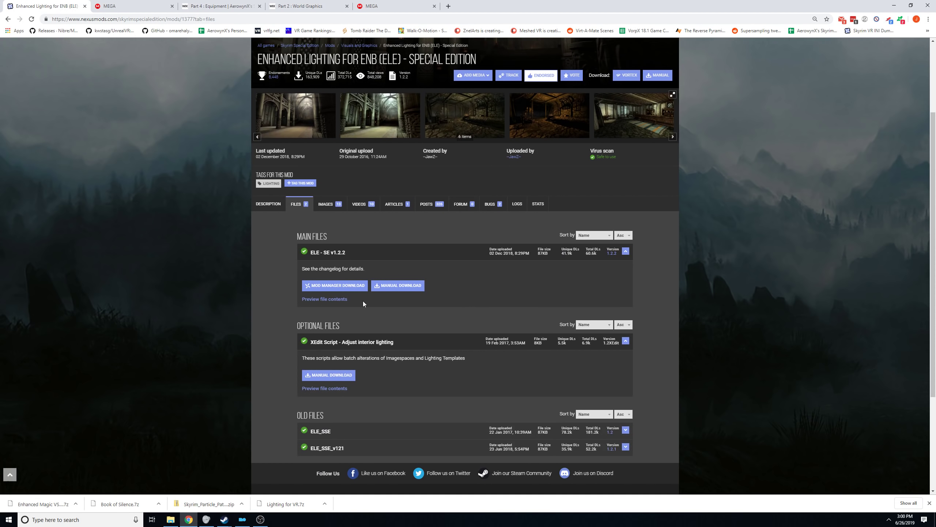
{"action": "left_click", "coordinate": [334, 285]}
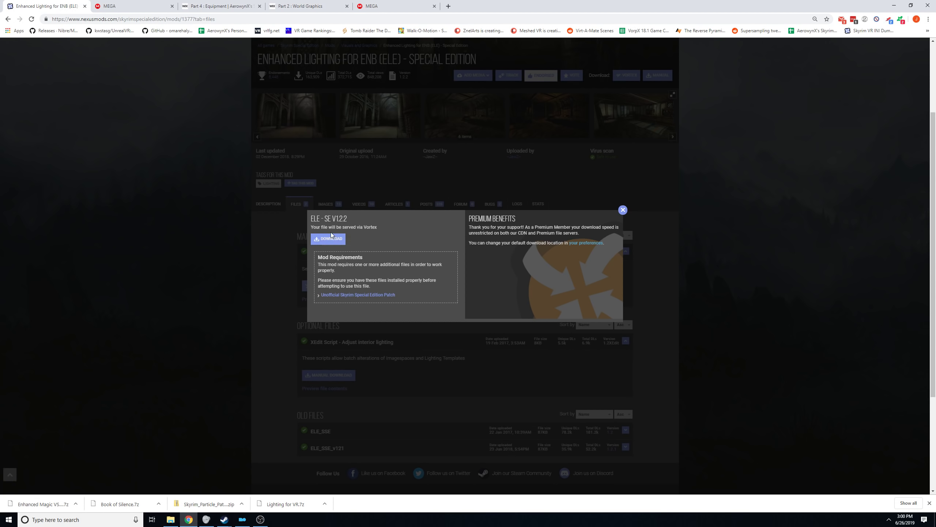
{"action": "left_click", "coordinate": [332, 236]}
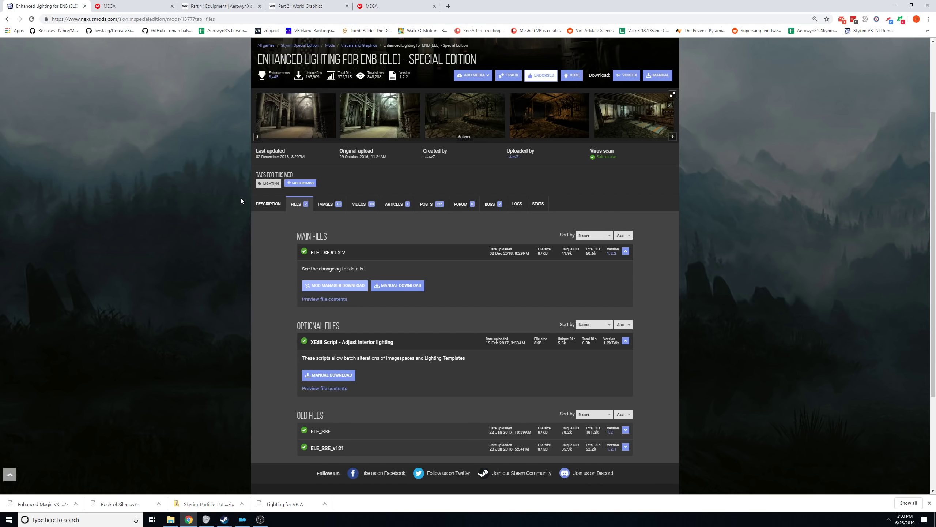
In Mod Organizer, install the downloaded ELE - SE v1.2.2 archive under its suggested name and enable the mod.
{"action": "left_click", "coordinate": [892, 5]}
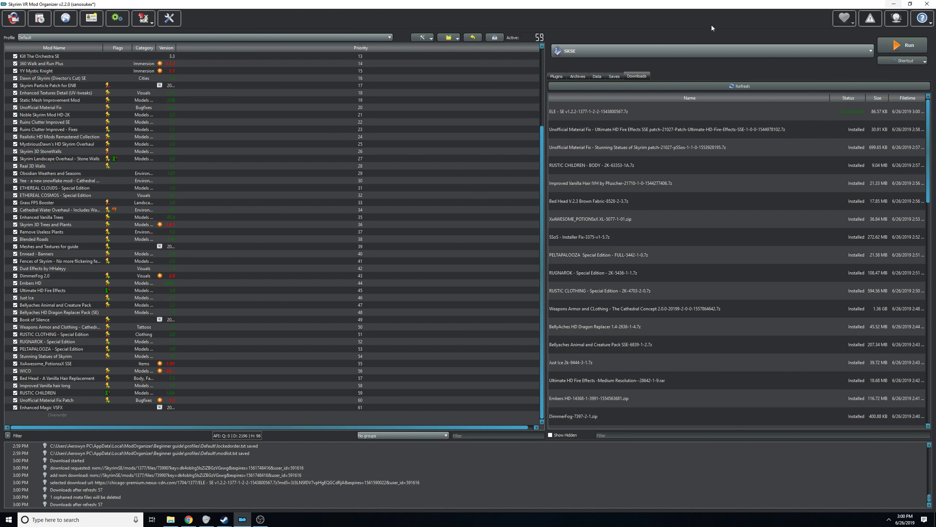
{"action": "double_click", "coordinate": [589, 107]}
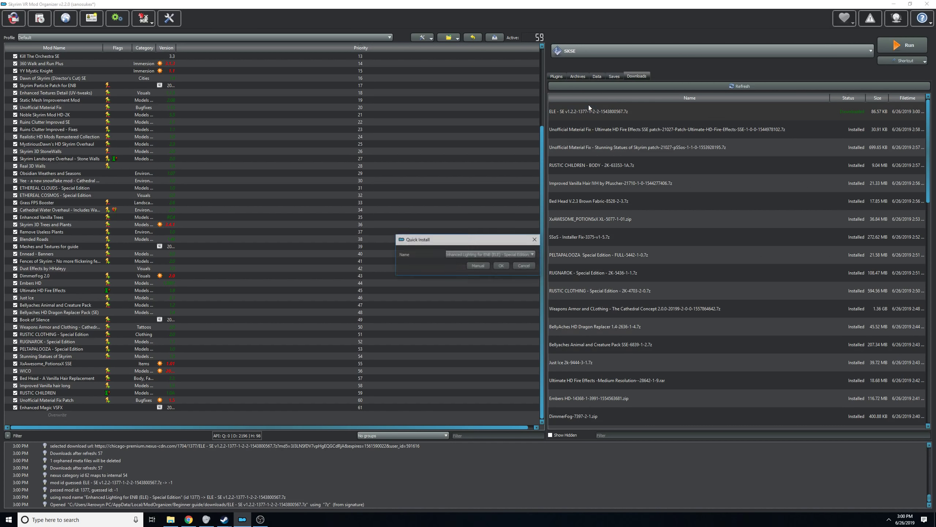
{"action": "left_click", "coordinate": [504, 265]}
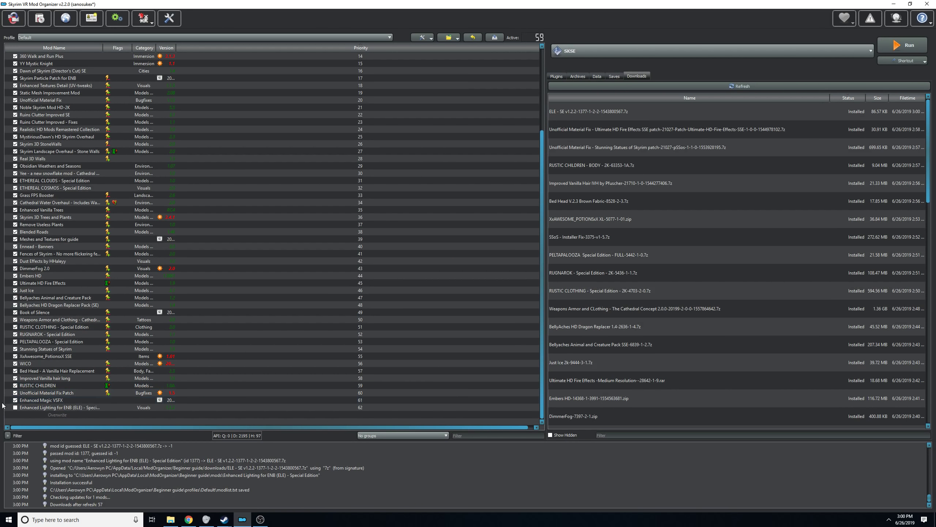
{"action": "left_click", "coordinate": [15, 408]}
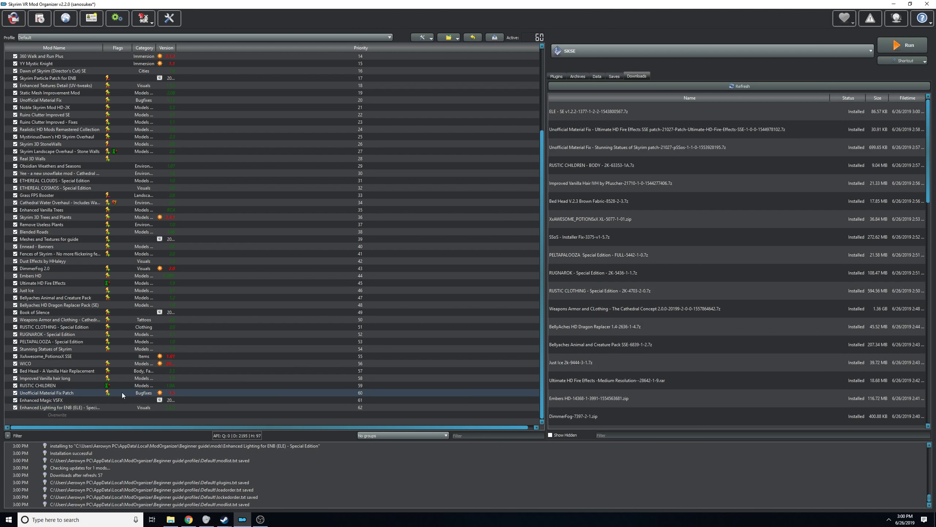
In Chrome, search Nexus Mods for "no stagger", open No Stagger Mod, and download NoStaggerMod v 1.0 through the mod manager.
{"action": "left_click", "coordinate": [188, 520]}
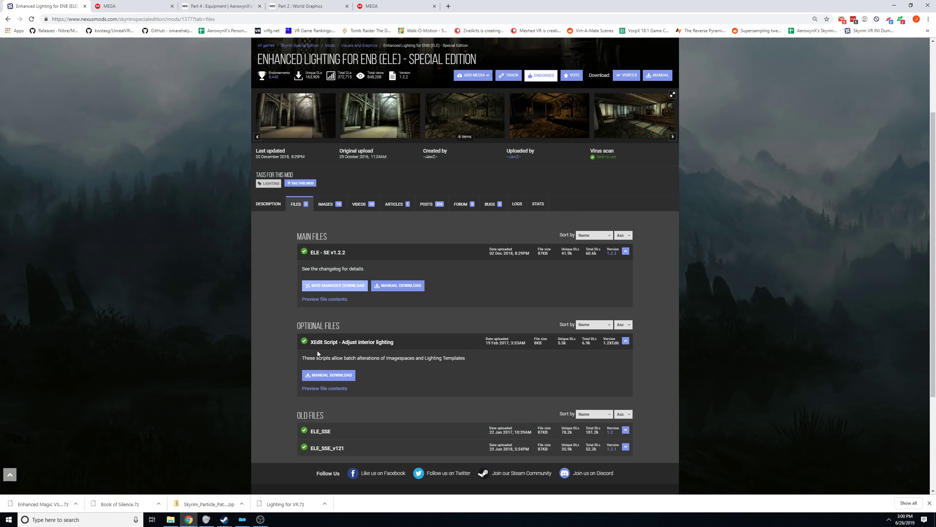
{"action": "scroll", "coordinate": [251, 310], "scroll_direction": "up", "scroll_amount": 3}
{"action": "left_click", "coordinate": [519, 65]}
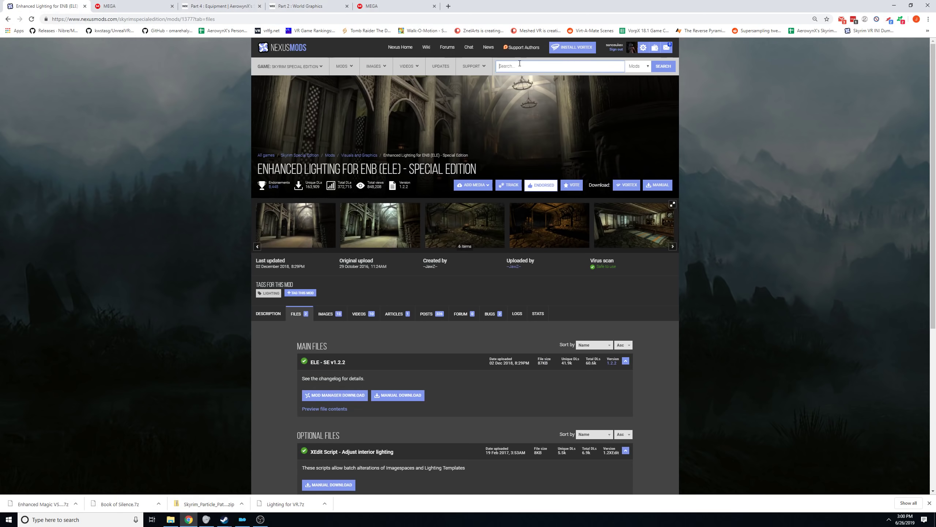
{"action": "type", "text": "no"}
{"action": "key", "text": "Return"}
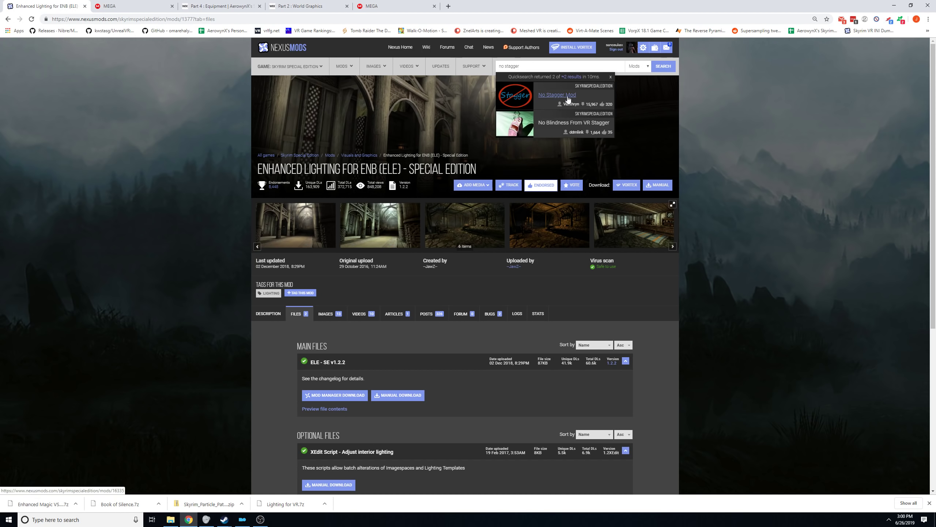
{"action": "left_click", "coordinate": [567, 97]}
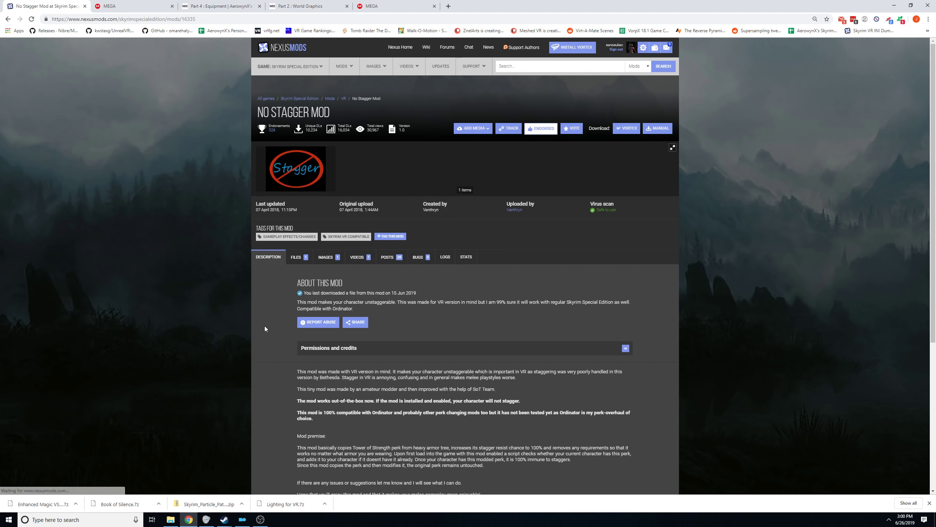
{"action": "left_click", "coordinate": [296, 263]}
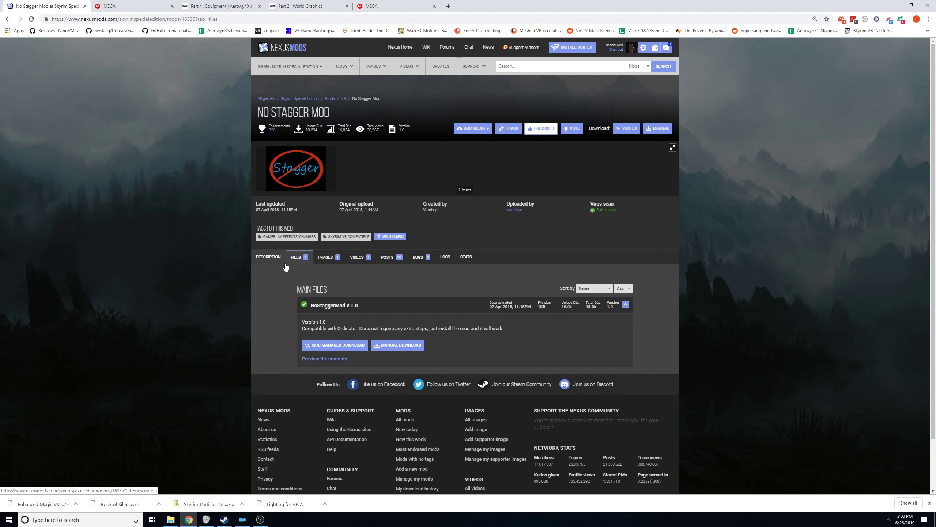
{"action": "left_click", "coordinate": [321, 343]}
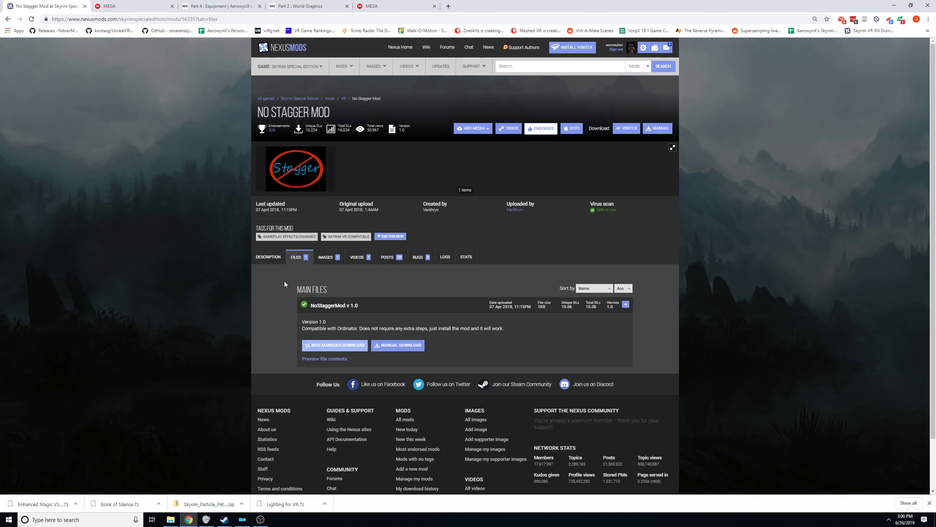
In Mod Organizer, install the NoStaggerMod v 1.0 archive as "No Stagger Mod" and enable it.
{"action": "left_click", "coordinate": [243, 519]}
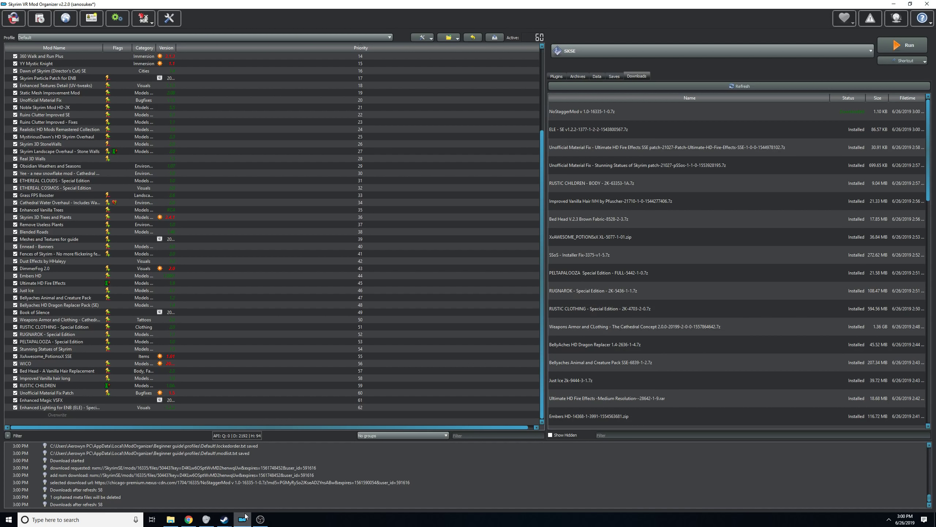
{"action": "double_click", "coordinate": [572, 107]}
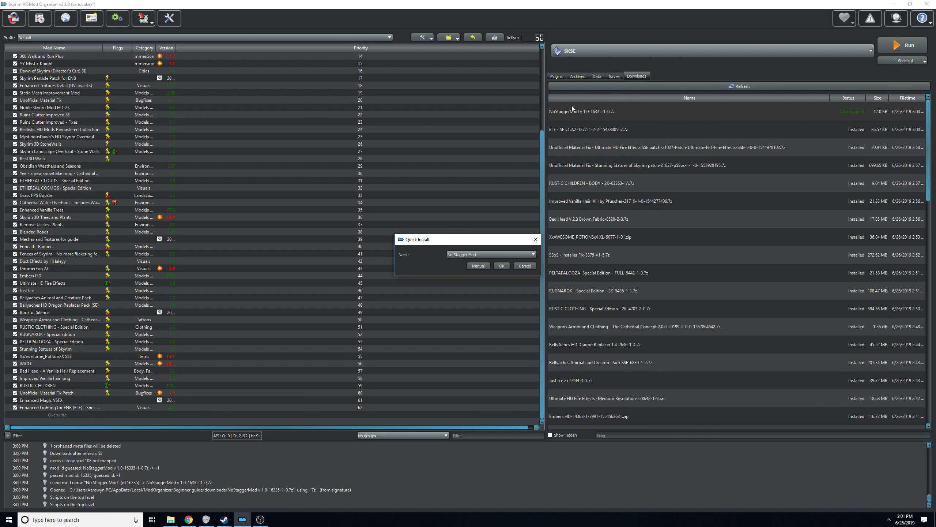
{"action": "left_click", "coordinate": [500, 265]}
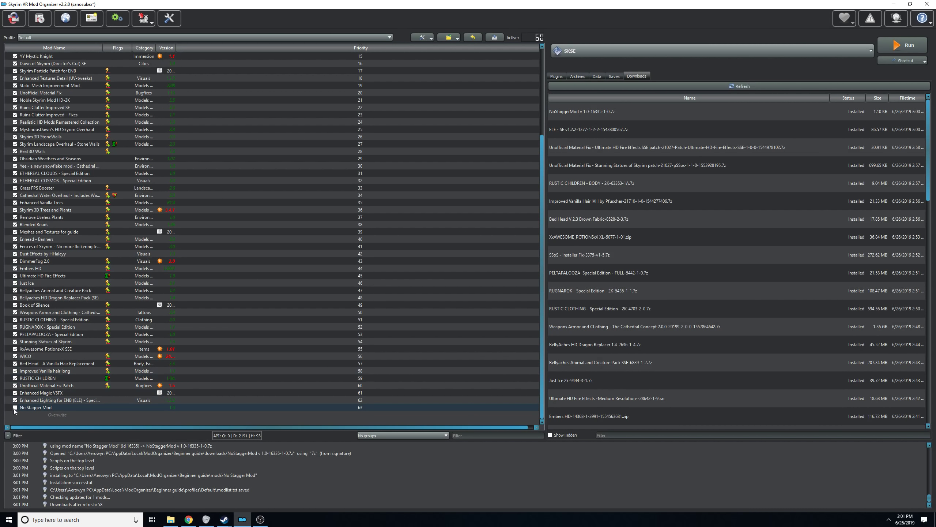
{"action": "left_click", "coordinate": [15, 407]}
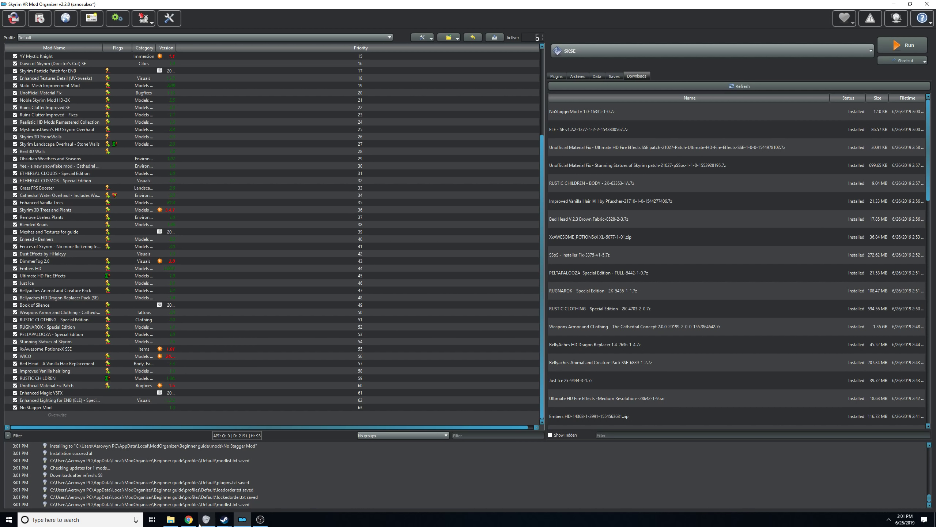
In Chrome, search Nexus Mods for "vr armo" and open the VR Armored Hands mod page.
{"action": "mouse_move", "coordinate": [194, 520]}
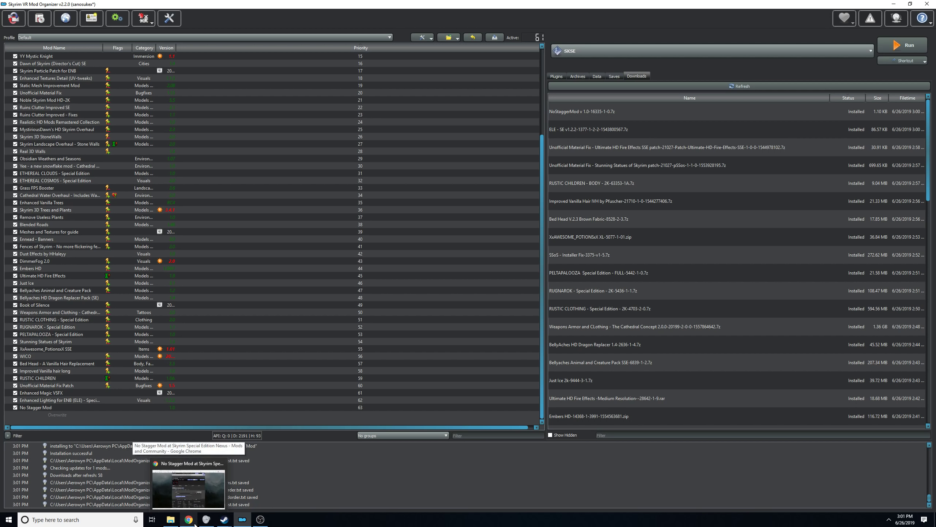
{"action": "left_click", "coordinate": [190, 521]}
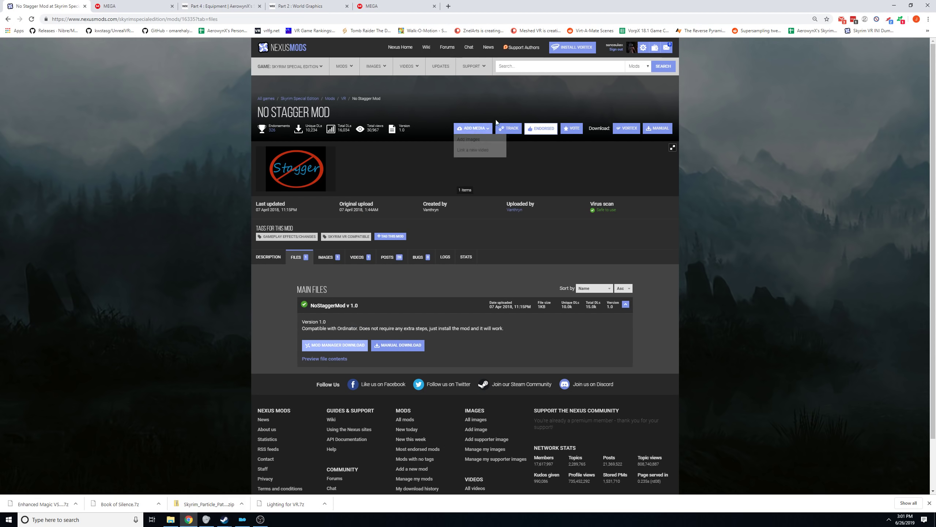
{"action": "left_click", "coordinate": [502, 65]}
{"action": "type", "text": "vr"}
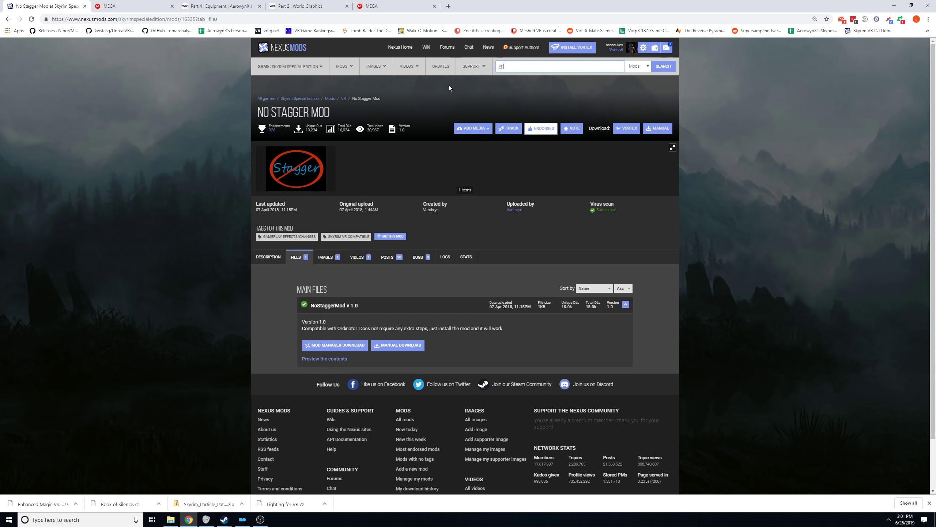
{"action": "type", "text": " armo"}
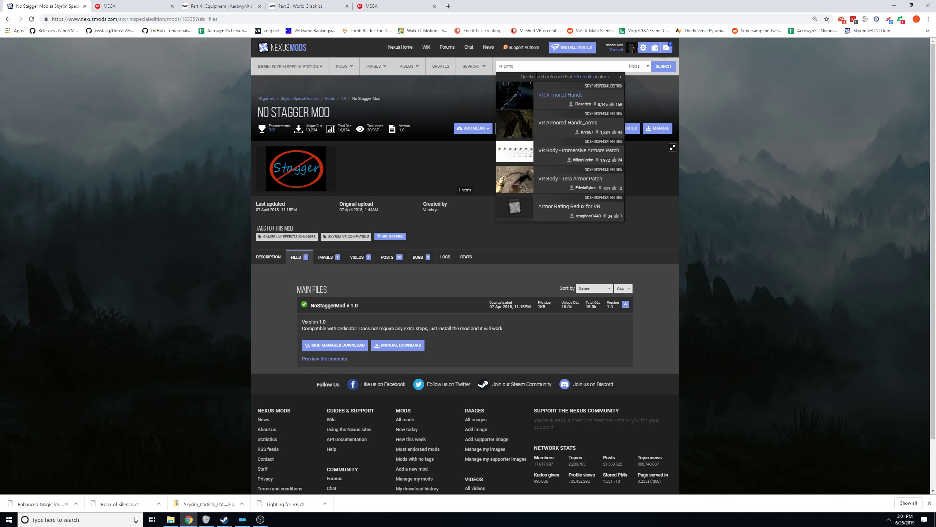
{"action": "left_click", "coordinate": [566, 95]}
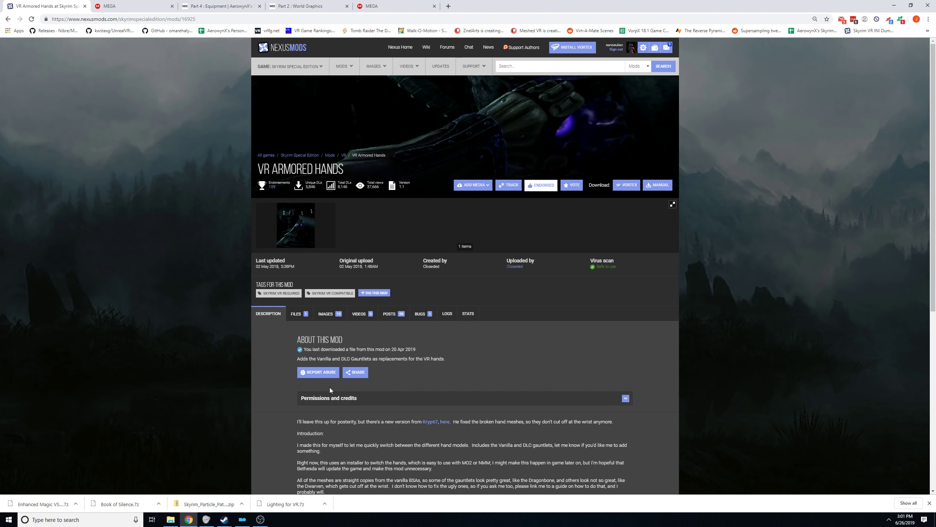
Search Nexus Mods for "vr armor", open VR Armored Hands_Arms and display its downloadable files.
{"action": "left_click", "coordinate": [576, 64]}
{"action": "type", "text": "vr armor"}
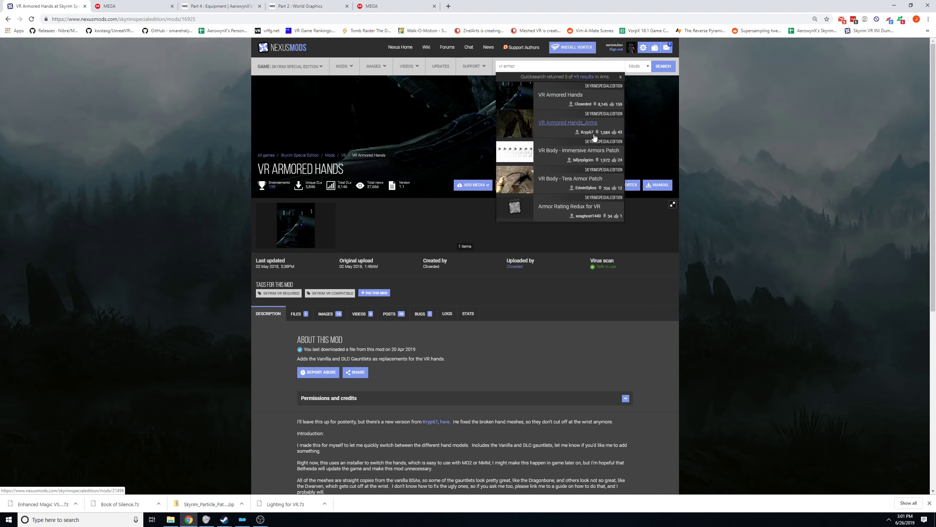
{"action": "left_click", "coordinate": [577, 122]}
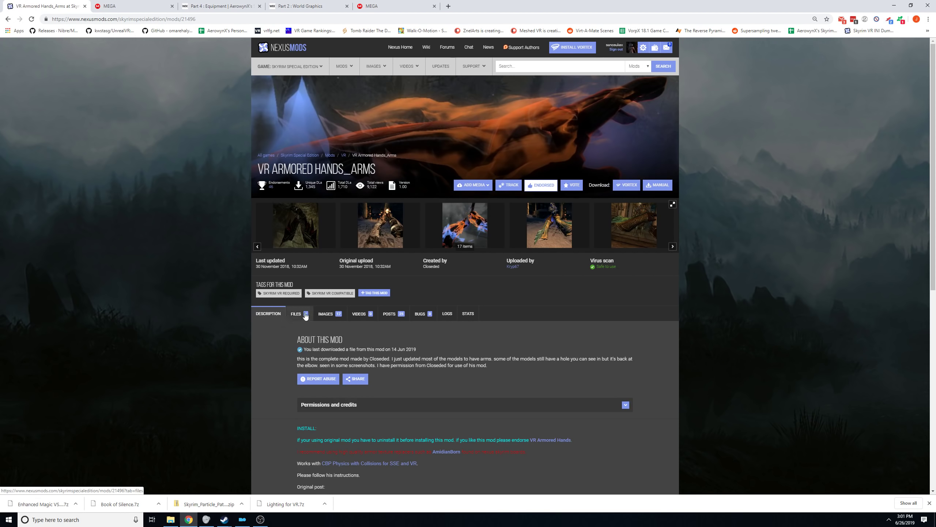
{"action": "left_click", "coordinate": [305, 314]}
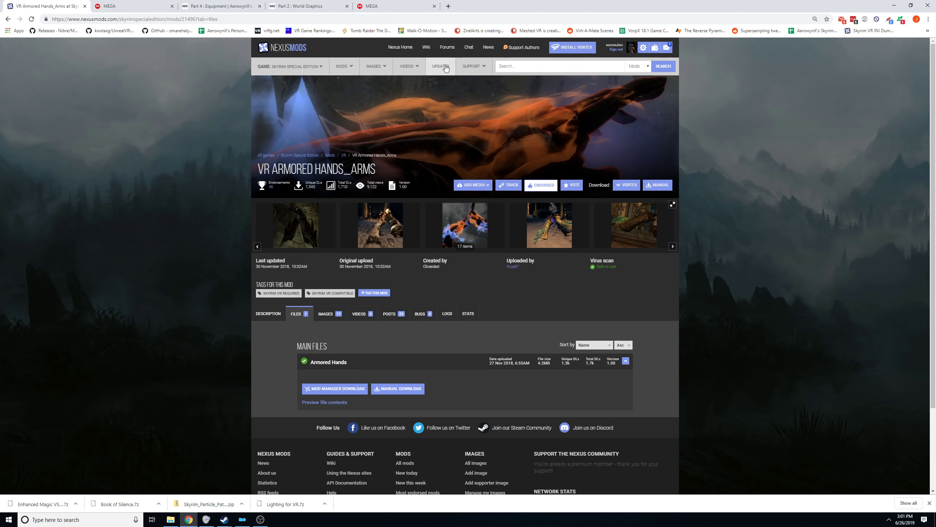
Search Nexus Mods for "vrik" and open the VRIK Player Avatar mod page.
{"action": "left_click", "coordinate": [550, 66]}
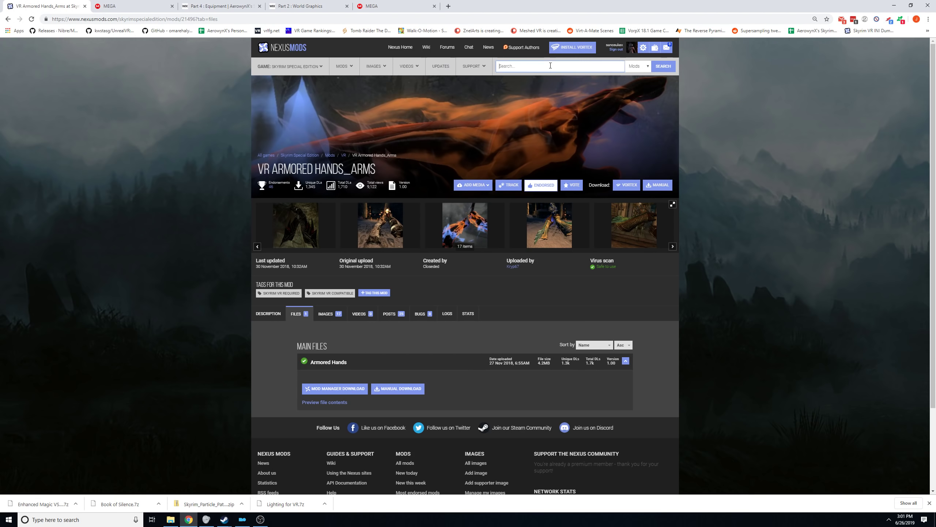
{"action": "type", "text": "vrik"}
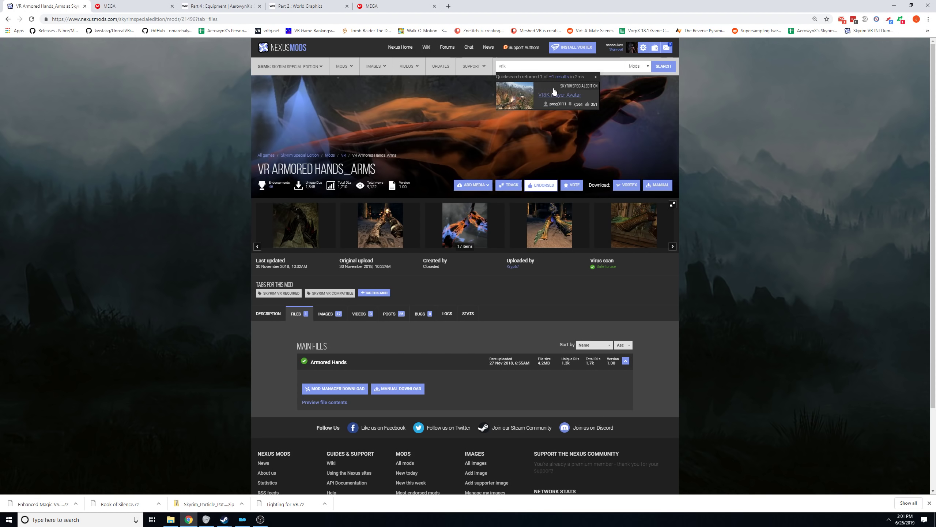
{"action": "left_click", "coordinate": [559, 96]}
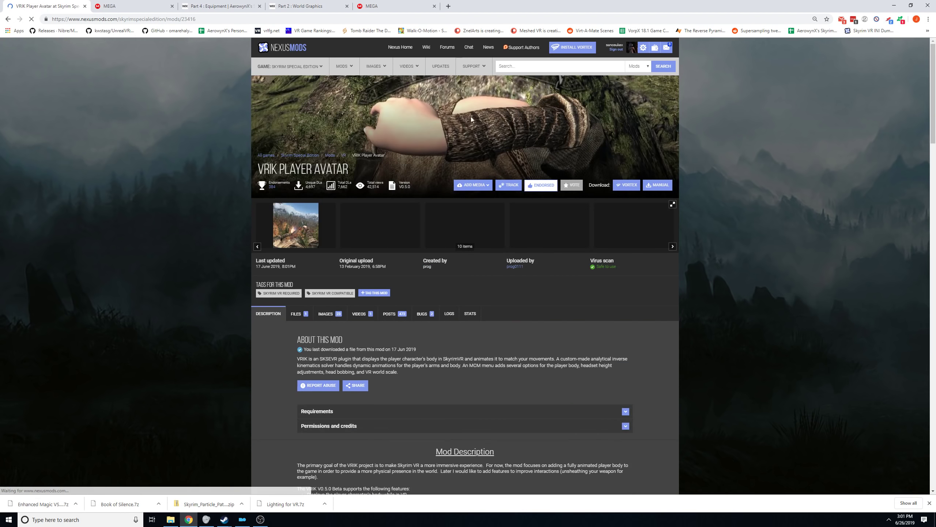
Look through several enlarged gallery images of the VRIK Player Avatar mod and close the image viewer.
{"action": "left_click", "coordinate": [472, 229]}
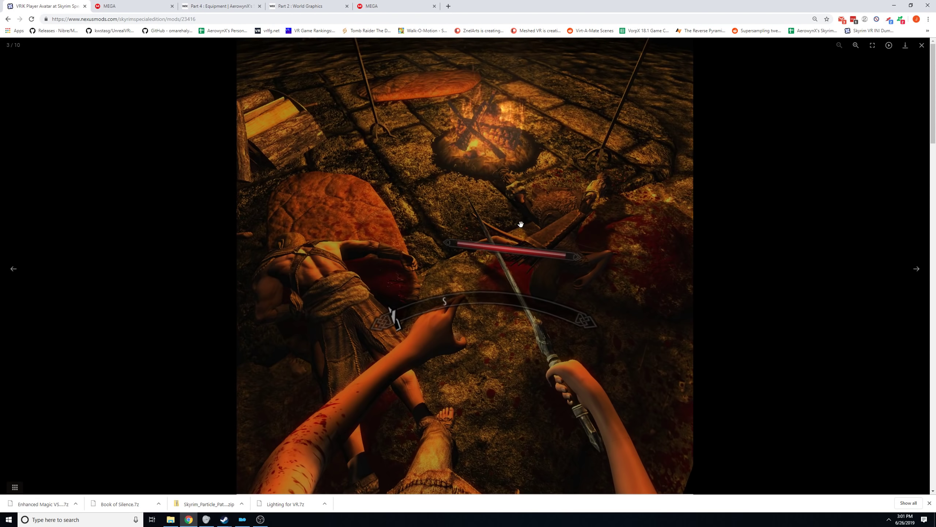
{"action": "left_click", "coordinate": [916, 268]}
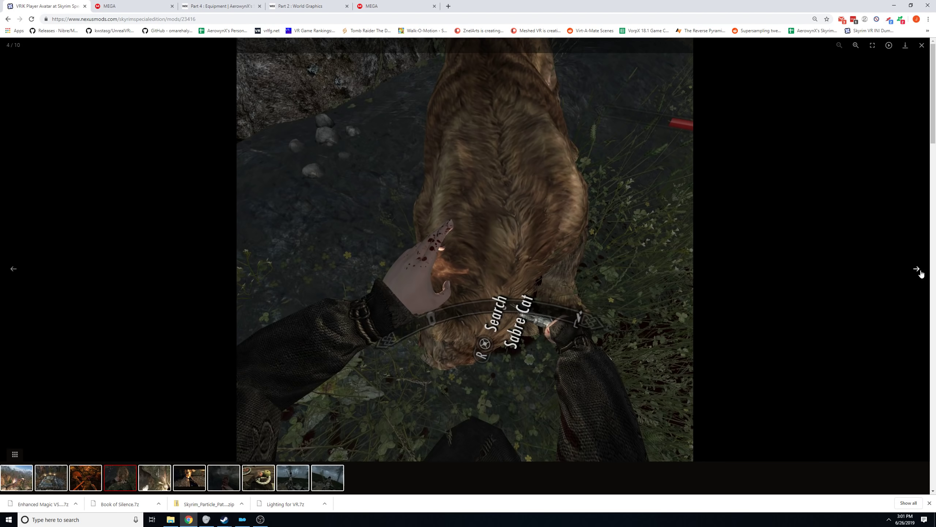
{"action": "left_click", "coordinate": [916, 268]}
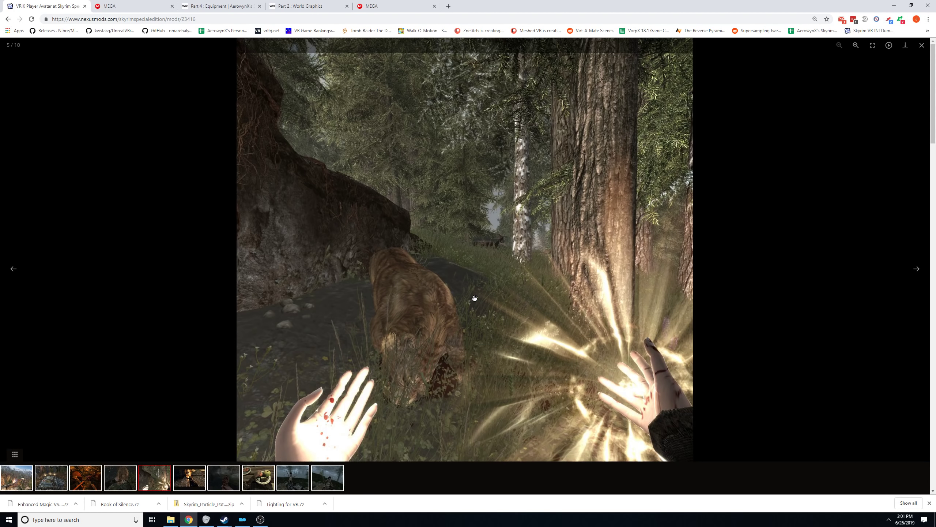
{"action": "left_click", "coordinate": [921, 47]}
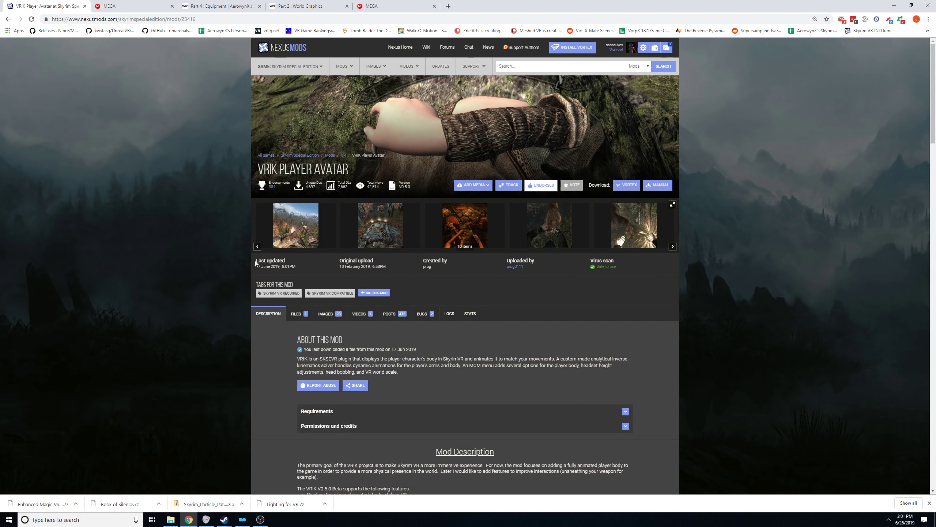
{"action": "left_click", "coordinate": [673, 246]}
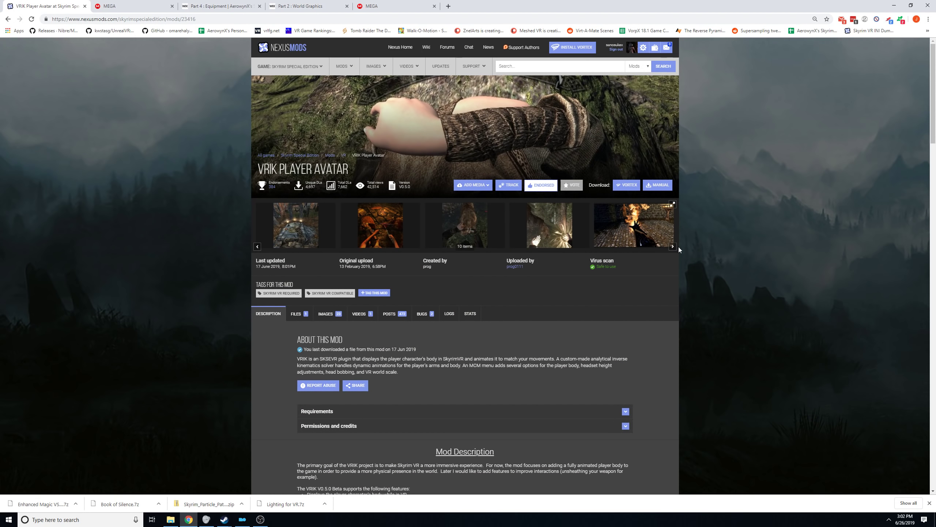
{"action": "left_click", "coordinate": [599, 230]}
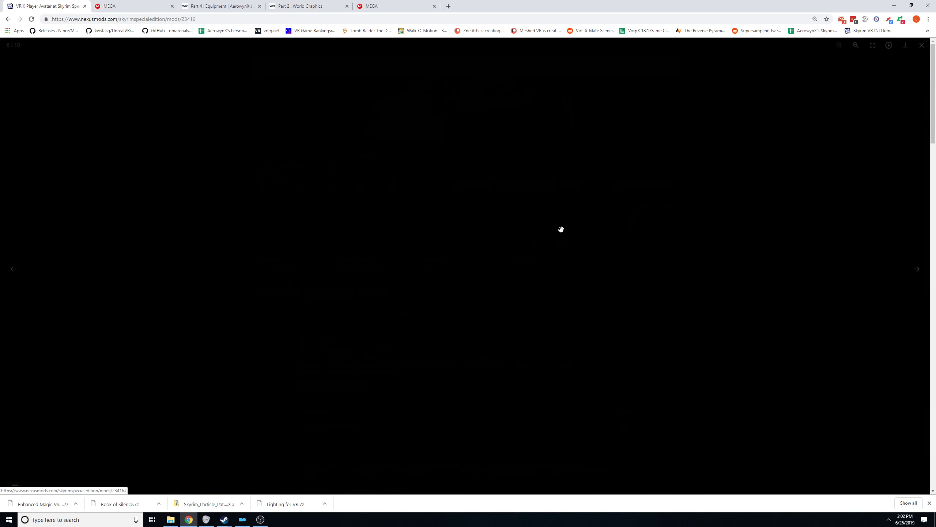
{"action": "left_click", "coordinate": [14, 269]}
{"action": "left_click", "coordinate": [14, 269]}
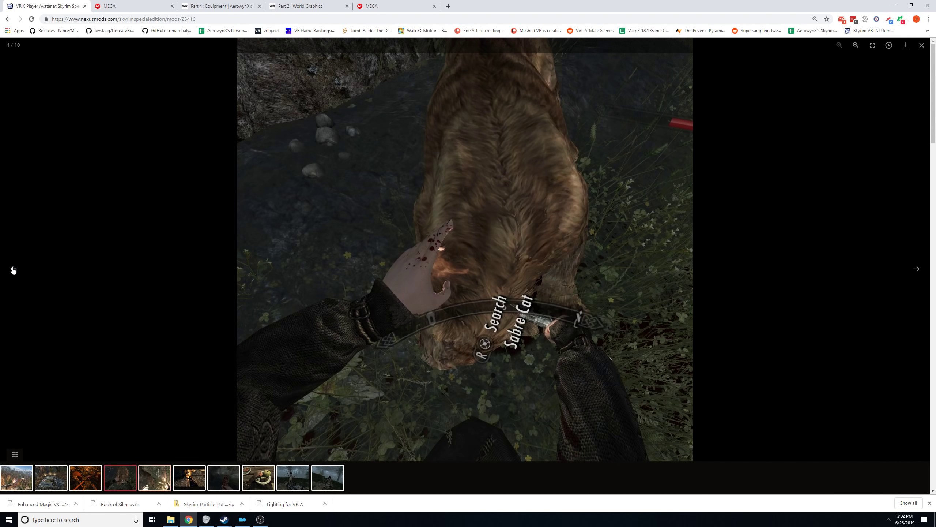
{"action": "left_click", "coordinate": [922, 45]}
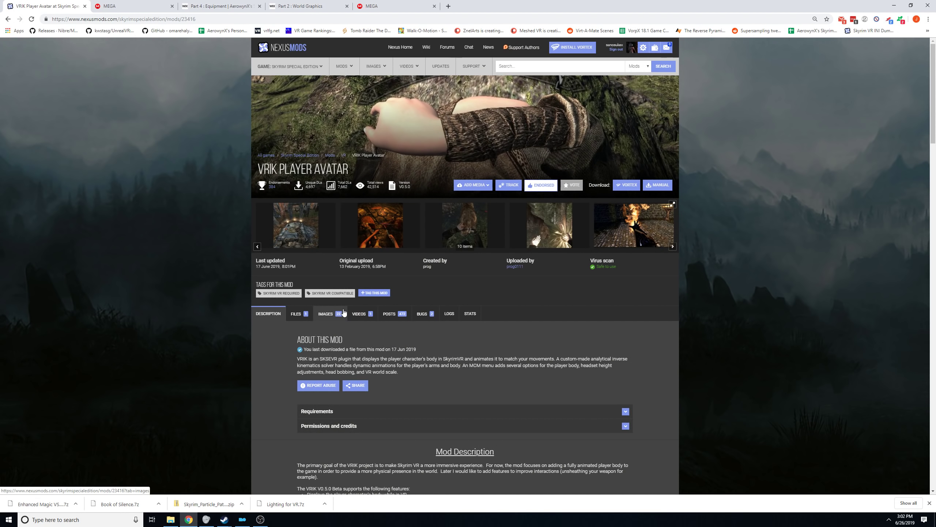
Review the VRIK Player Avatar description and download the main file VRIK V0.5.0 through the mod manager.
{"action": "scroll", "coordinate": [523, 319], "scroll_direction": "down", "scroll_amount": 10}
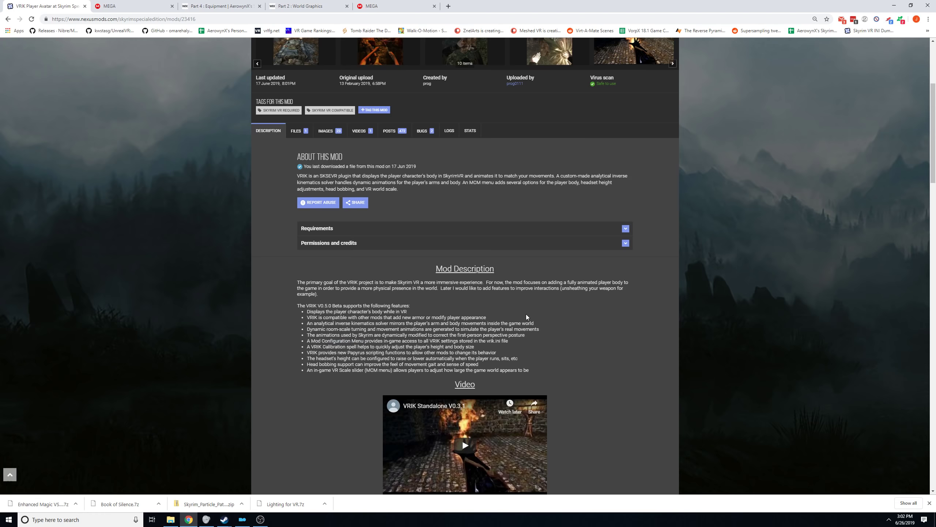
{"action": "scroll", "coordinate": [526, 314], "scroll_direction": "up", "scroll_amount": 10}
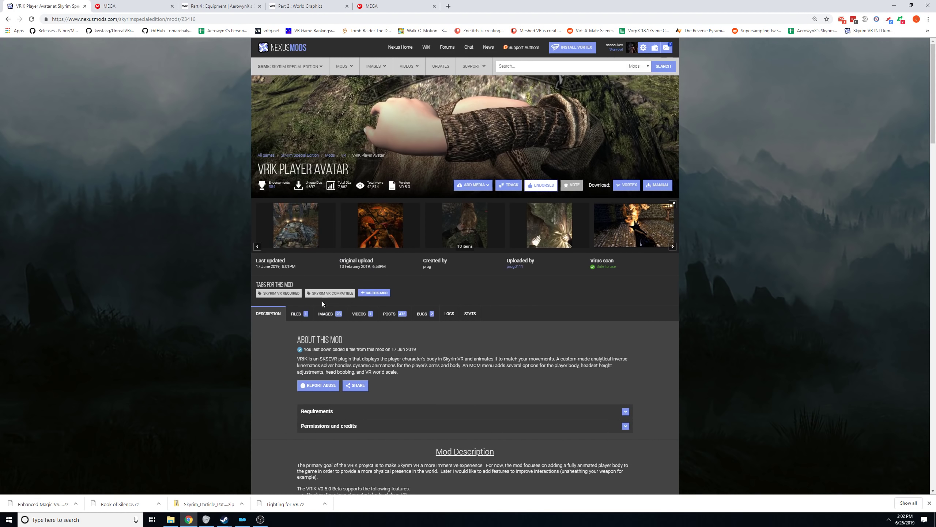
{"action": "left_click", "coordinate": [303, 315]}
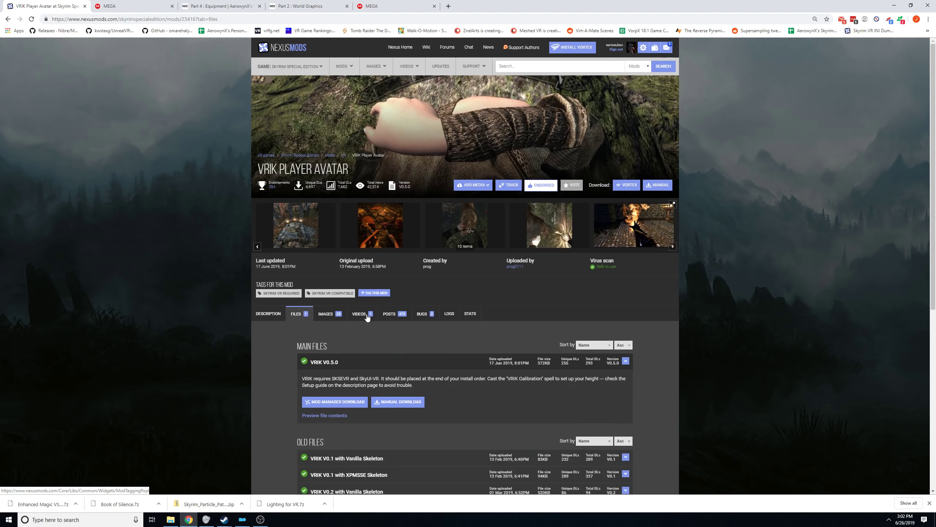
{"action": "left_click", "coordinate": [336, 402]}
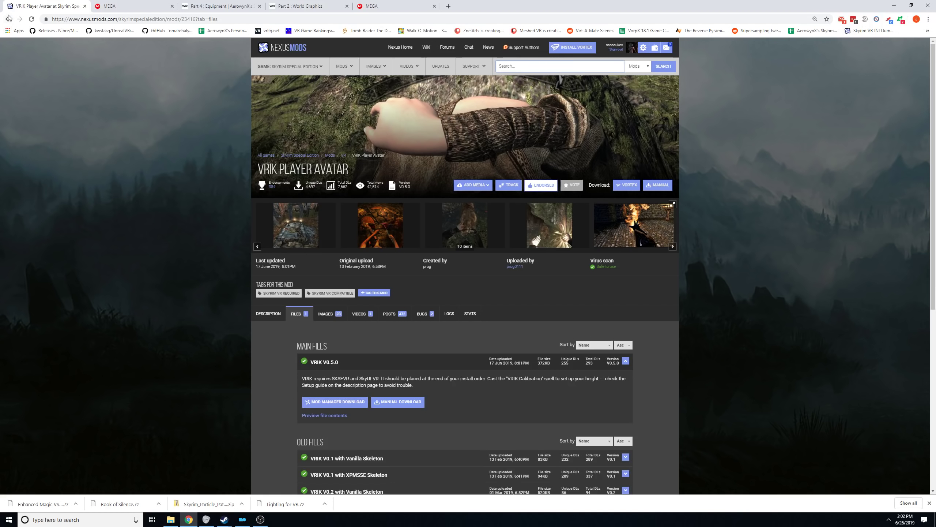
Return to the VR Armored Hands_Arms page and download its main file Armored Hands through the mod manager.
{"action": "left_click", "coordinate": [8, 19]}
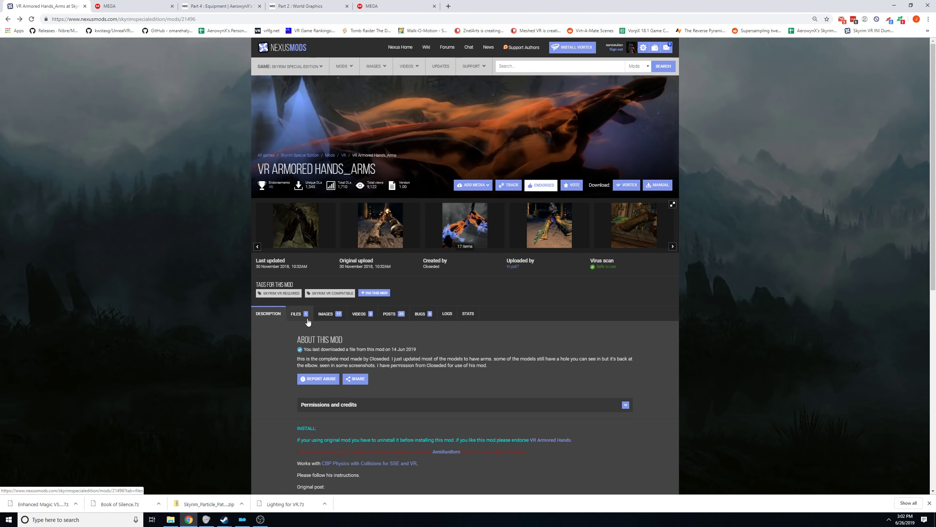
{"action": "left_click", "coordinate": [307, 320]}
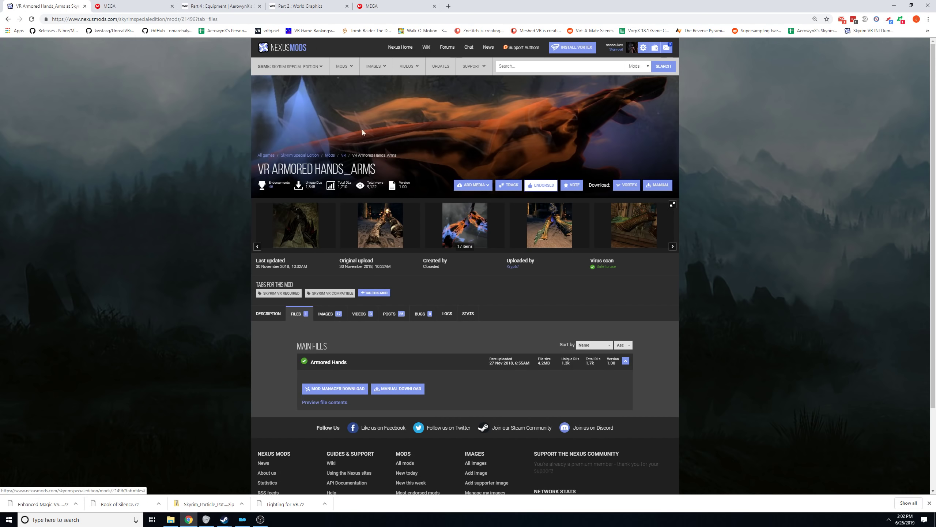
{"action": "left_click", "coordinate": [341, 388]}
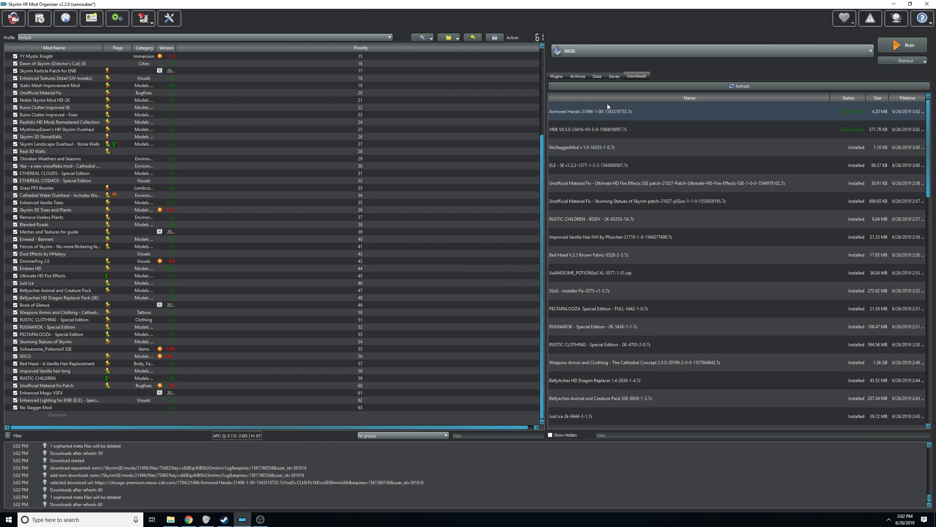
In Mod Organizer, open the Armored Hands installer, review its glove and armor hand options, and cancel the installation.
{"action": "double_click", "coordinate": [597, 113]}
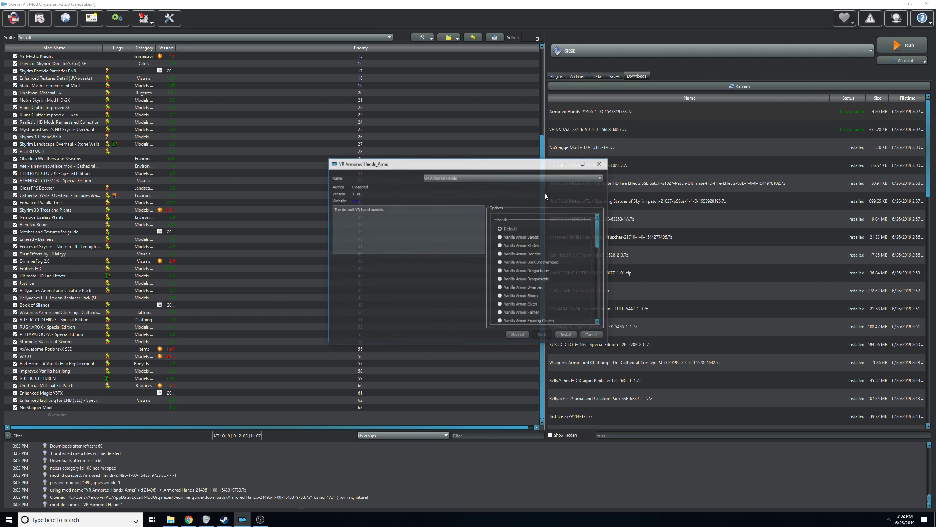
{"action": "scroll", "coordinate": [546, 264], "scroll_direction": "down", "scroll_amount": 10}
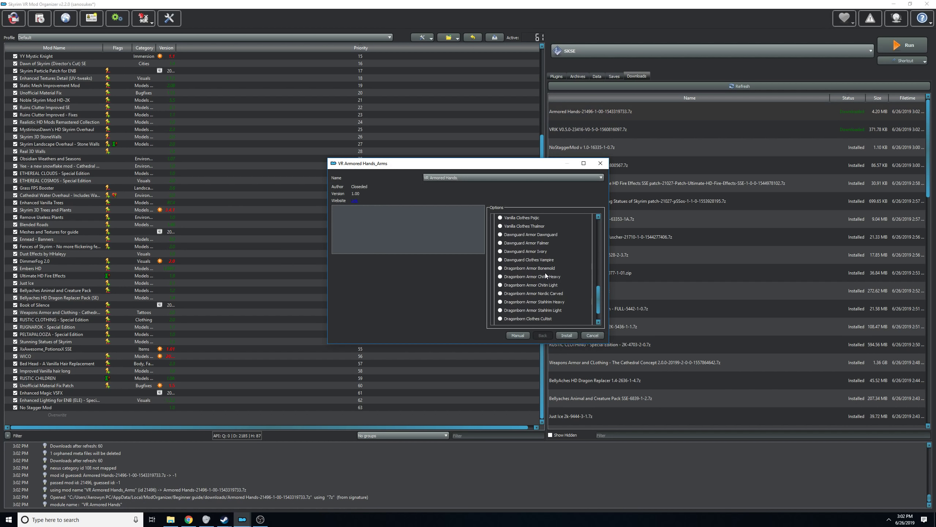
{"action": "scroll", "coordinate": [535, 273], "scroll_direction": "up", "scroll_amount": 6}
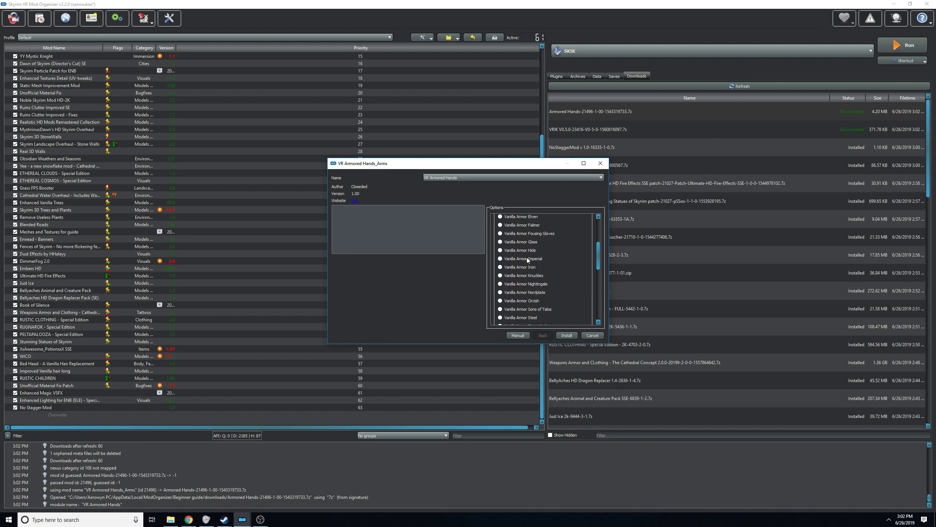
{"action": "left_click", "coordinate": [526, 258]}
{"action": "scroll", "coordinate": [537, 274], "scroll_direction": "down", "scroll_amount": 6}
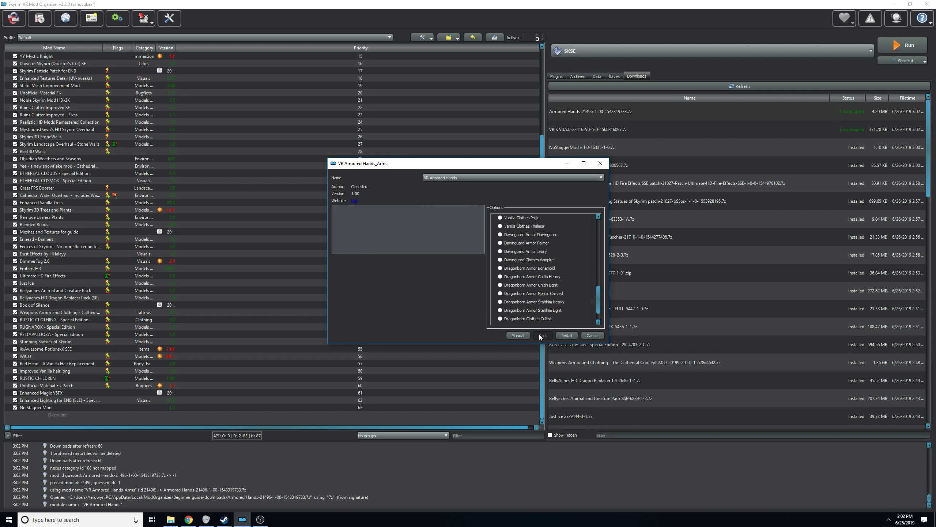
{"action": "left_click", "coordinate": [592, 335]}
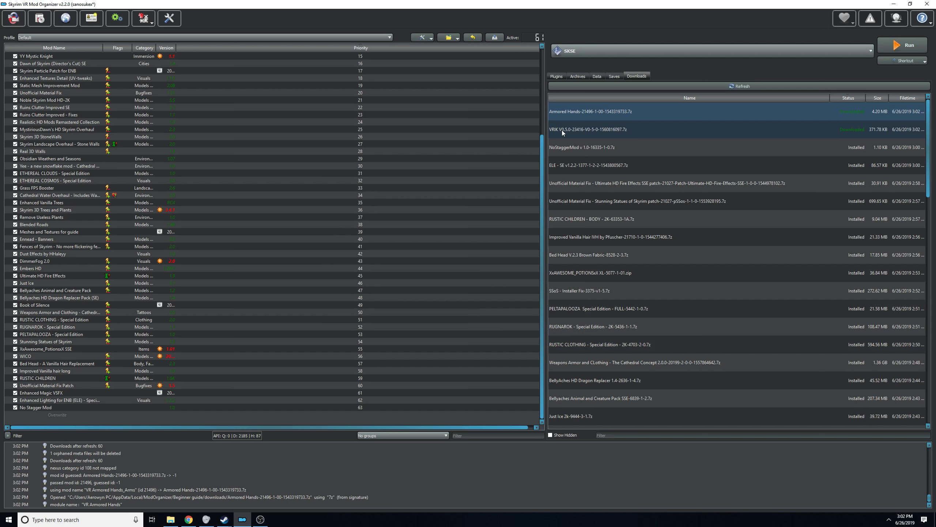
Install the downloaded VRIK V0.5.0 archive as "VRIK Player Avatar" and enable the mod.
{"action": "double_click", "coordinate": [595, 128]}
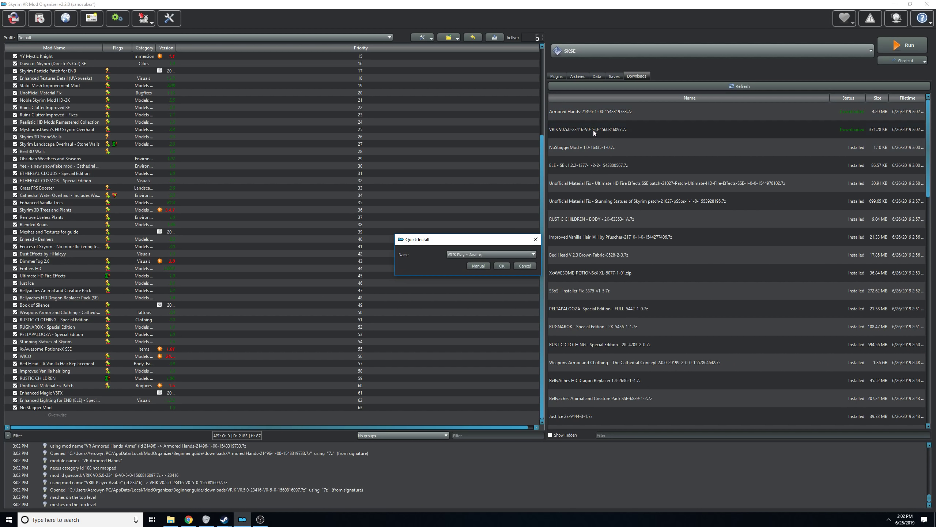
{"action": "left_click", "coordinate": [504, 266]}
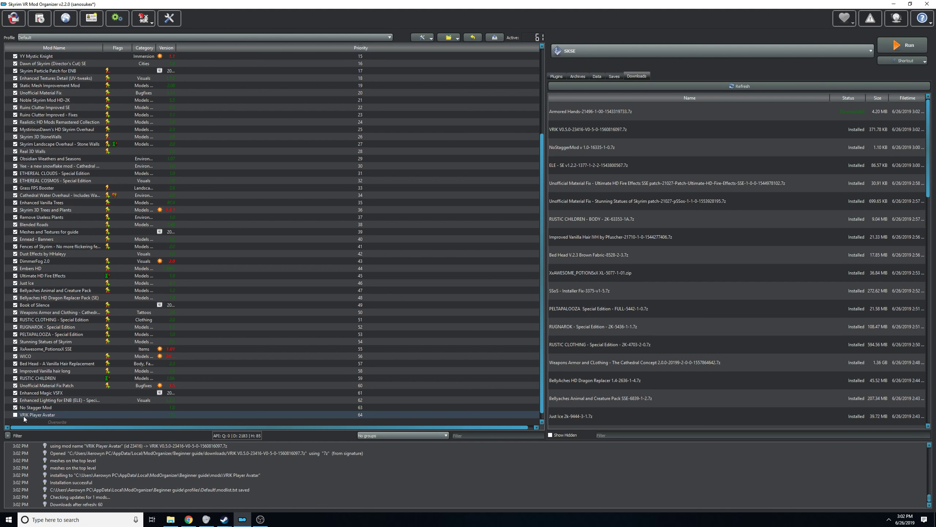
{"action": "left_click", "coordinate": [15, 414]}
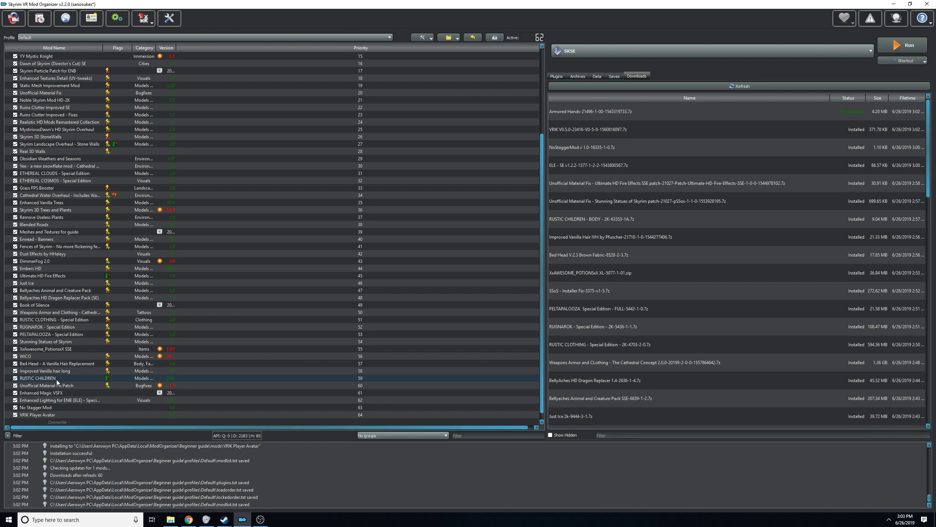
In Chrome, search Nexus Mods for "oculus" and open the Vanilla Hotkeys for Oculus Touch mod page.
{"action": "left_click", "coordinate": [189, 518]}
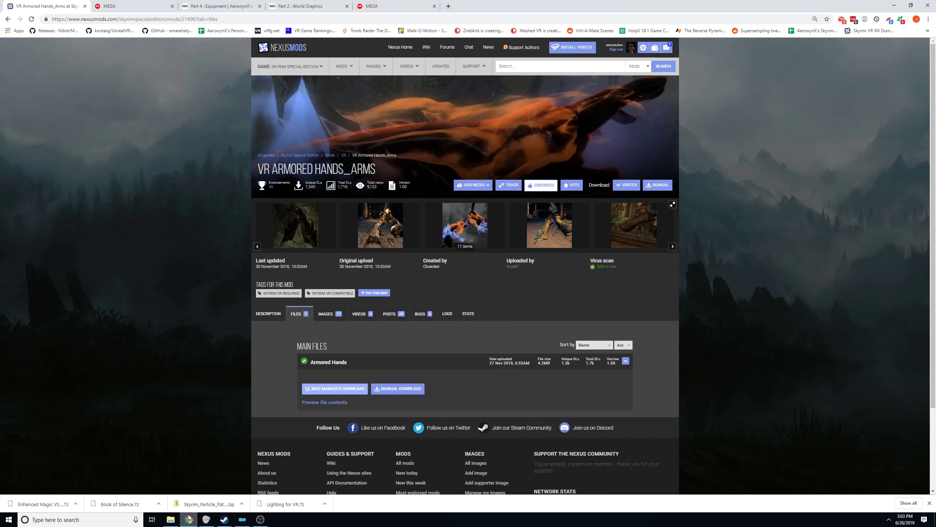
{"action": "left_click", "coordinate": [507, 64]}
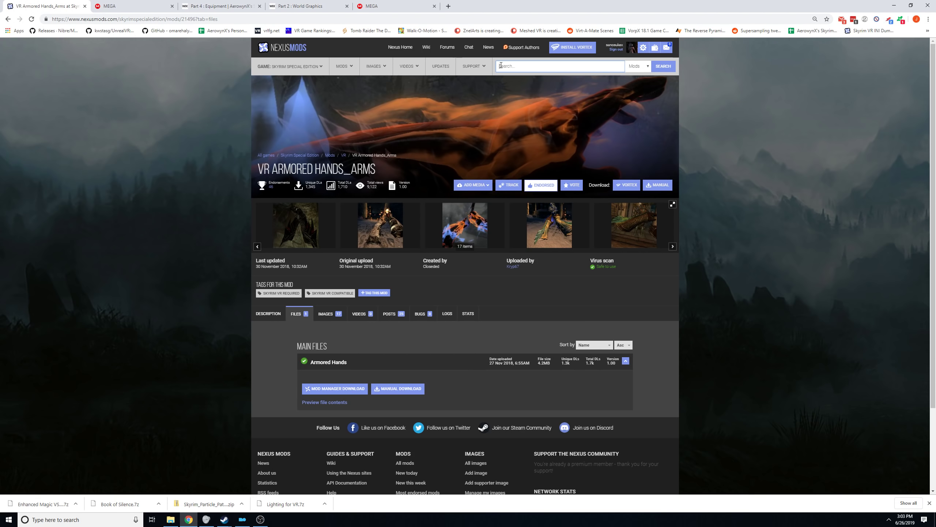
{"action": "type", "text": "dcu"}
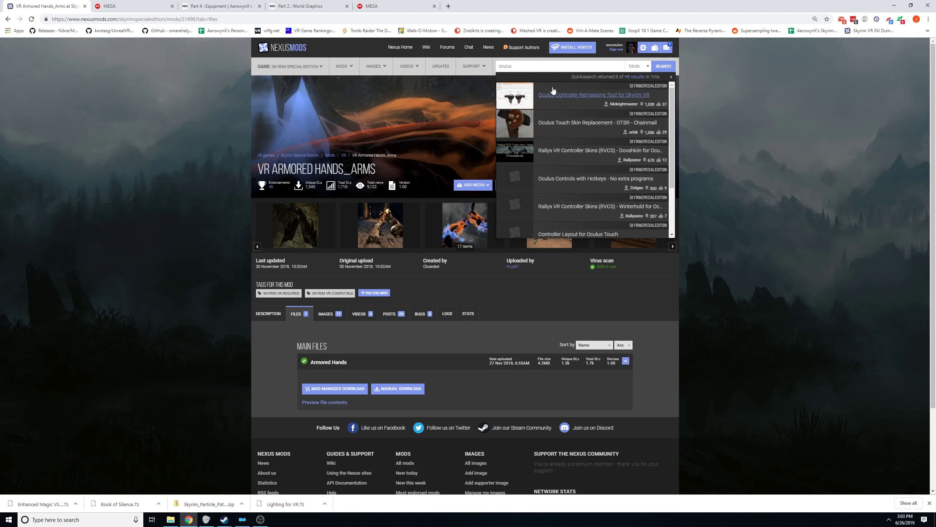
{"action": "scroll", "coordinate": [598, 179], "scroll_direction": "down", "scroll_amount": 2}
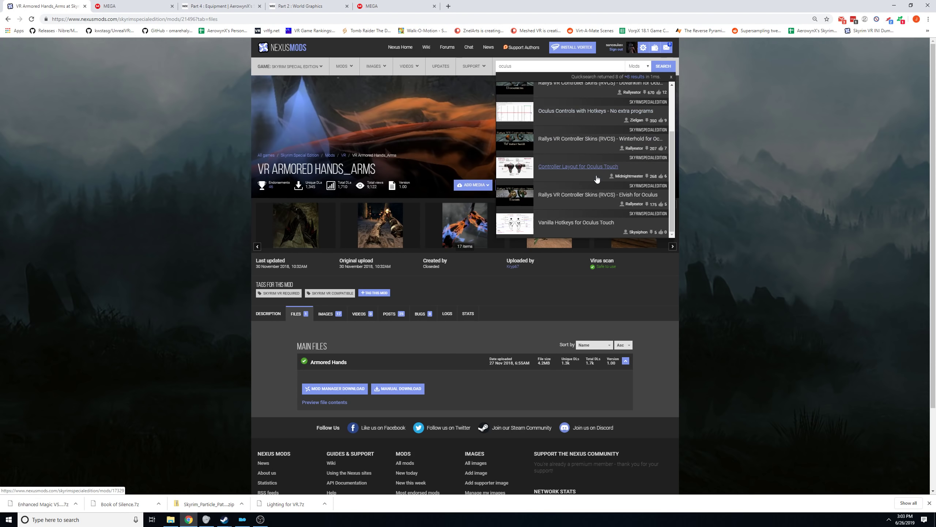
{"action": "left_click", "coordinate": [575, 223]}
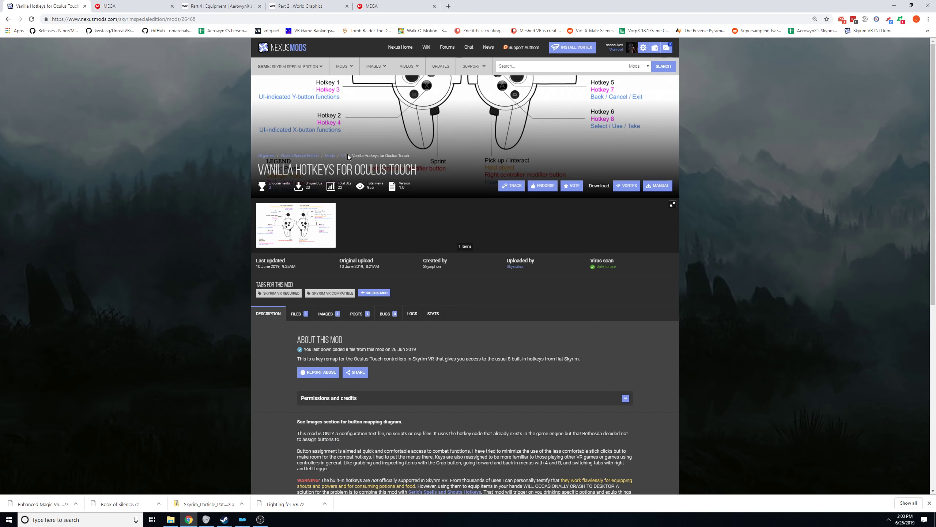
View the mod's controller mapping diagram and download the main file Vanilla Hotkeys for Oculus Touch through the mod manager.
{"action": "left_click", "coordinate": [285, 224]}
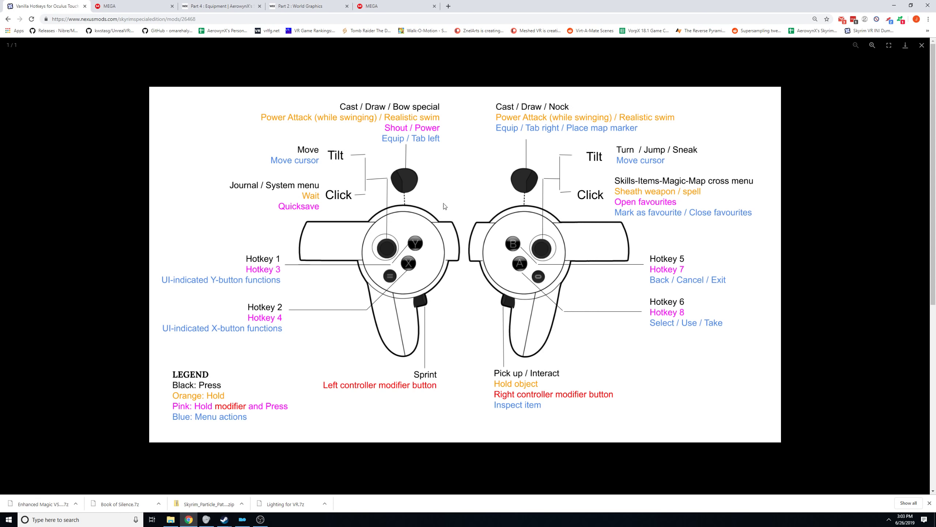
{"action": "left_click", "coordinate": [921, 45]}
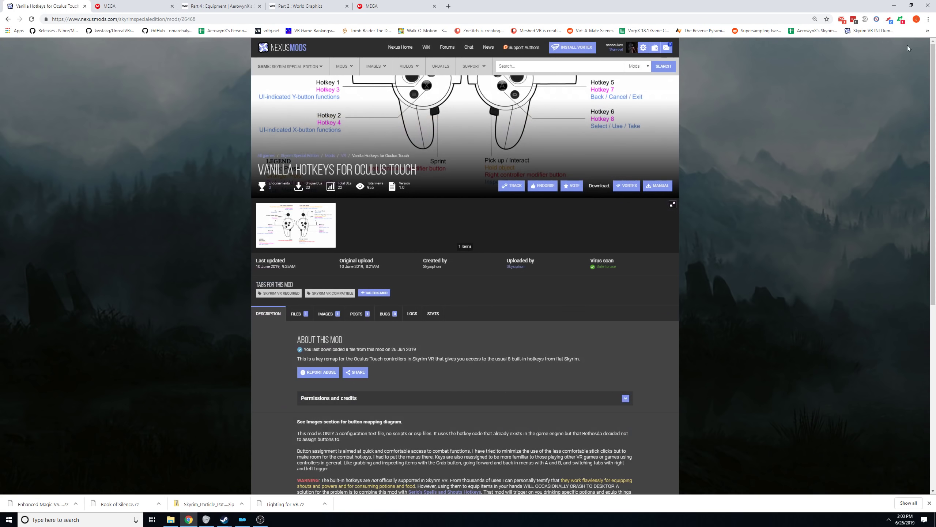
{"action": "left_click", "coordinate": [304, 314]}
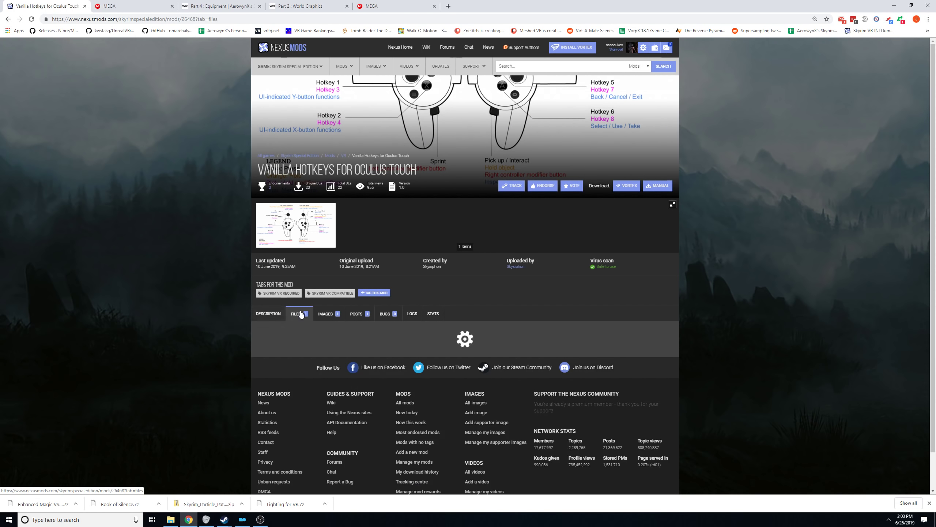
{"action": "left_click", "coordinate": [347, 391]}
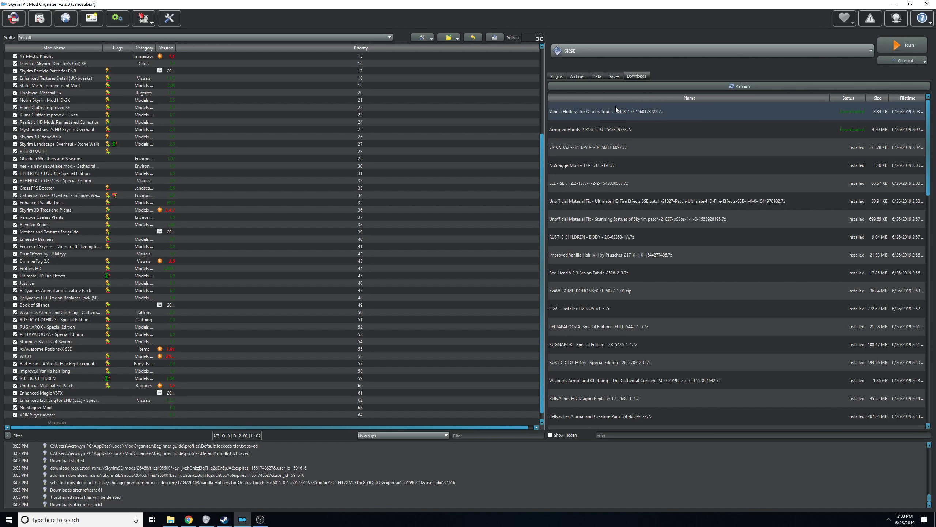
In Mod Organizer, install the downloaded Vanilla Hotkeys for Oculus Touch archive and enable the mod.
{"action": "double_click", "coordinate": [616, 109]}
{"action": "left_click", "coordinate": [509, 265]}
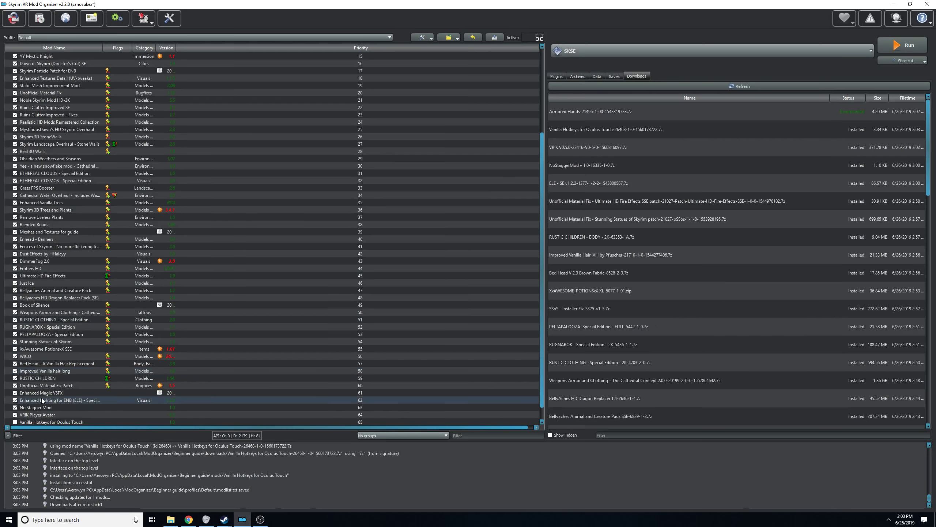
{"action": "scroll", "coordinate": [43, 398], "scroll_direction": "down", "scroll_amount": 1}
{"action": "left_click", "coordinate": [15, 407]}
Go from the Enhanced Lighting for ENB mod's folder up to Beginner guide, check the mods folder's size in its properties, and close File Explorer.
{"action": "right_click", "coordinate": [61, 385]}
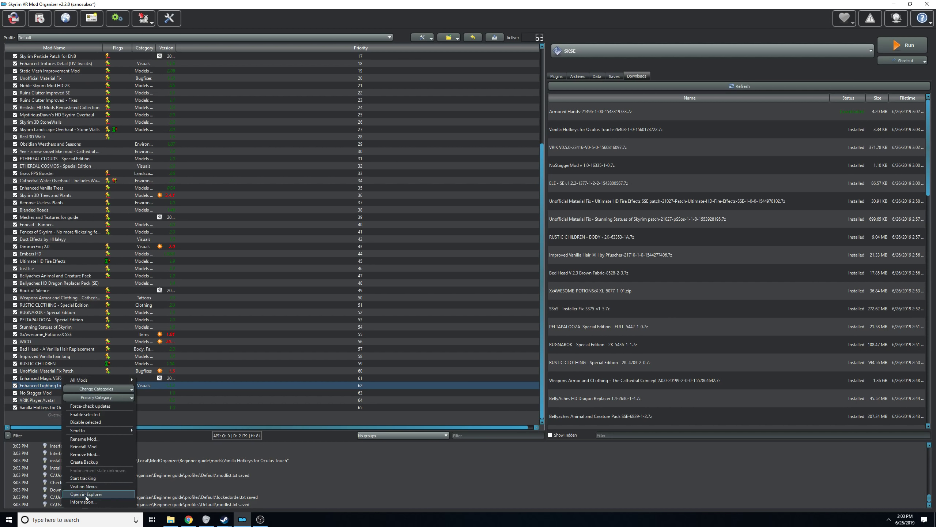
{"action": "left_click", "coordinate": [86, 494]}
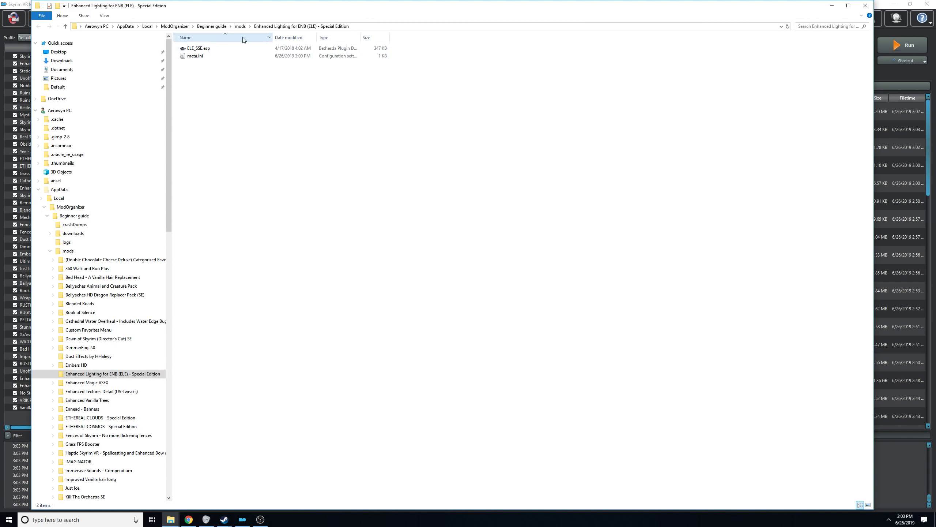
{"action": "left_click", "coordinate": [239, 26]}
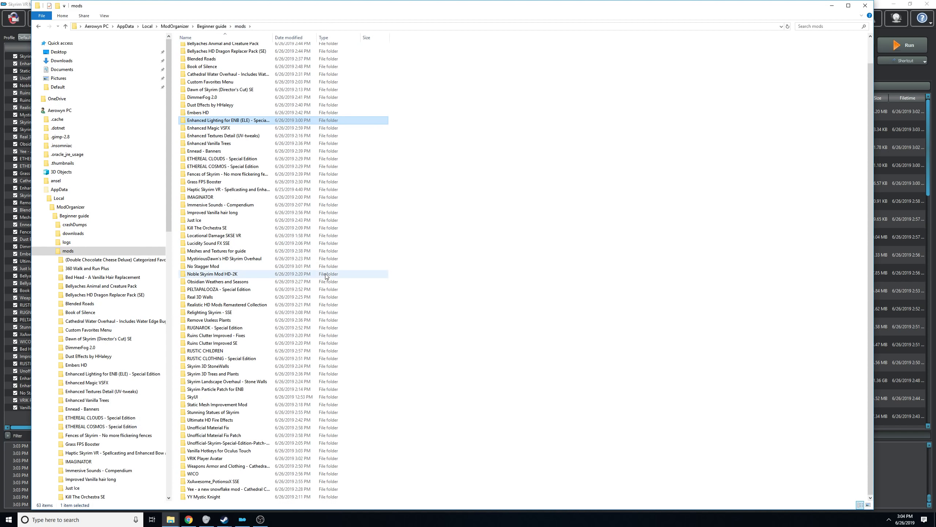
{"action": "left_click", "coordinate": [212, 27]}
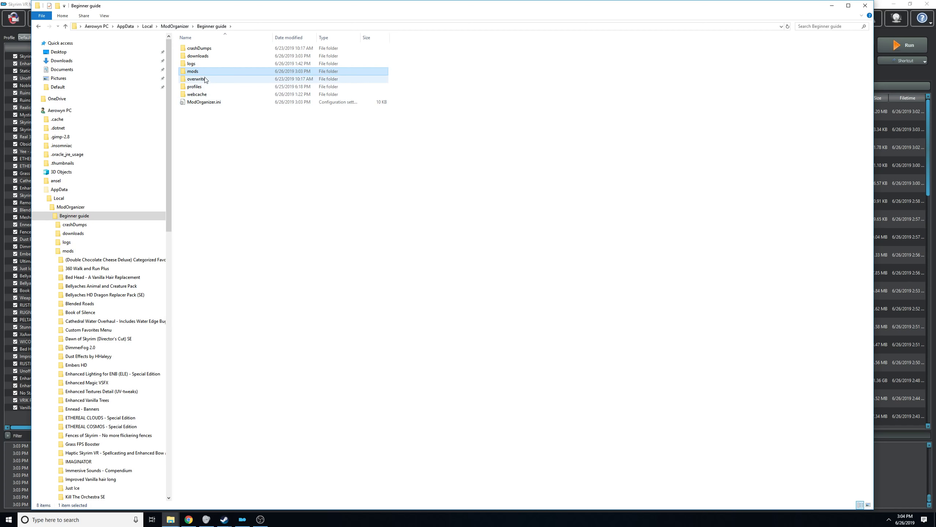
{"action": "right_click", "coordinate": [201, 70]}
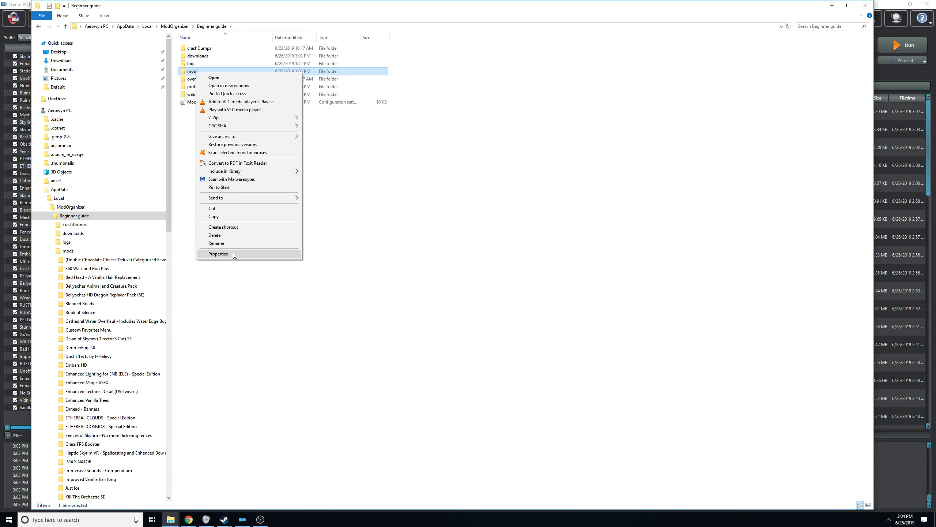
{"action": "left_click", "coordinate": [233, 255]}
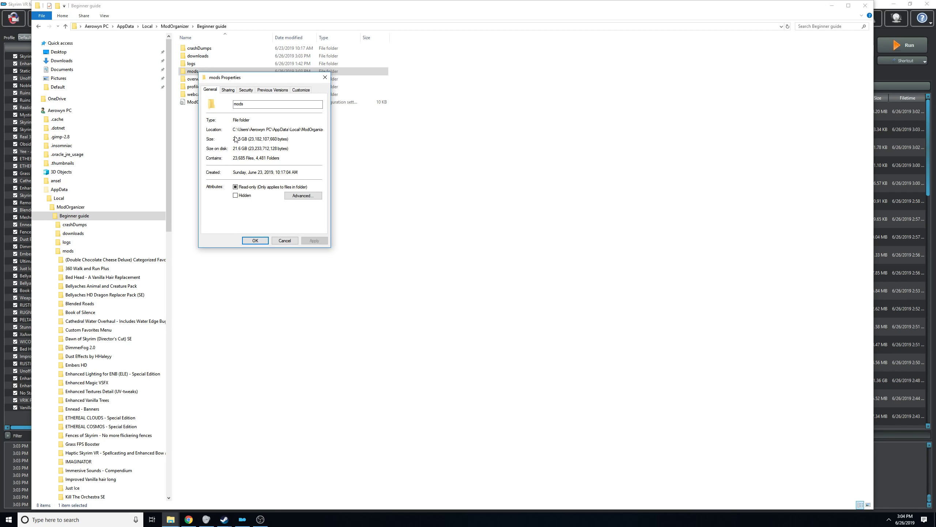
{"action": "left_click", "coordinate": [285, 240]}
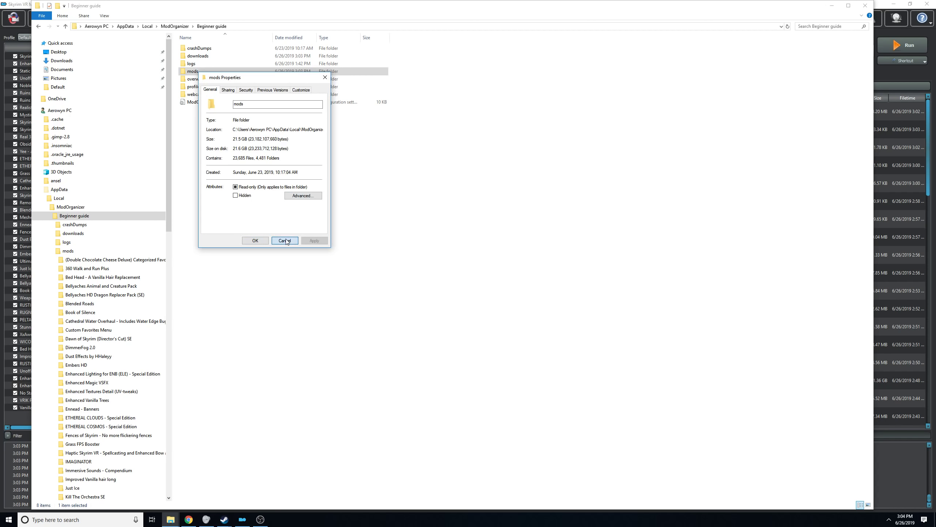
{"action": "left_click", "coordinate": [866, 5]}
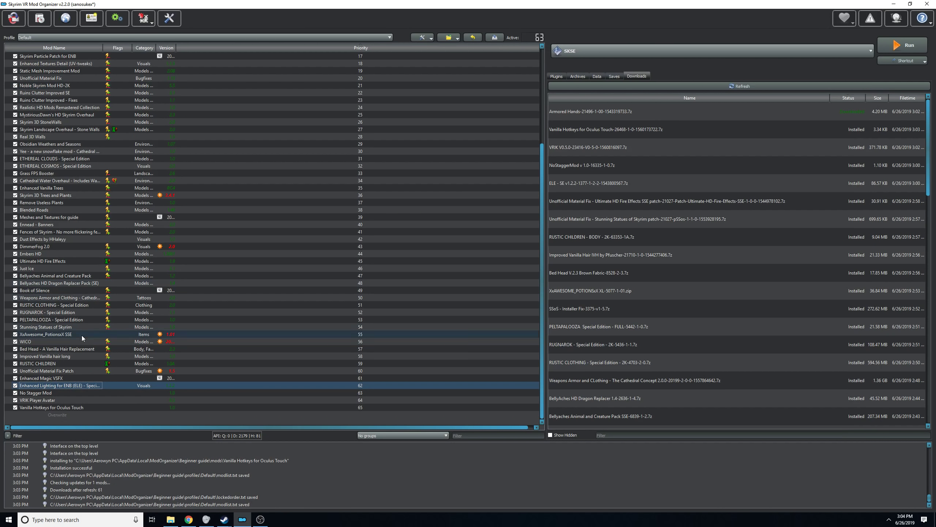
Choose SKSE as the executable to launch from Mod Organizer.
{"action": "scroll", "coordinate": [159, 261], "scroll_direction": "up", "scroll_amount": 6}
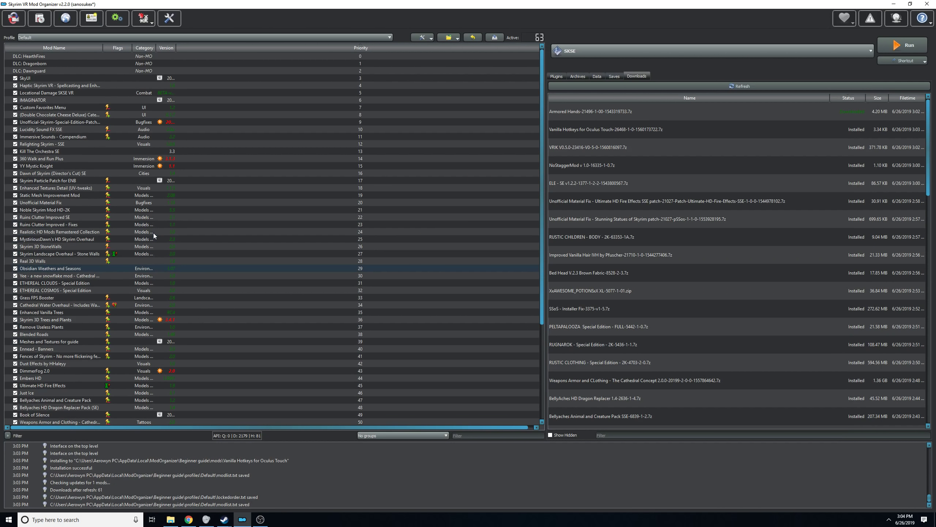
{"action": "left_click", "coordinate": [560, 48]}
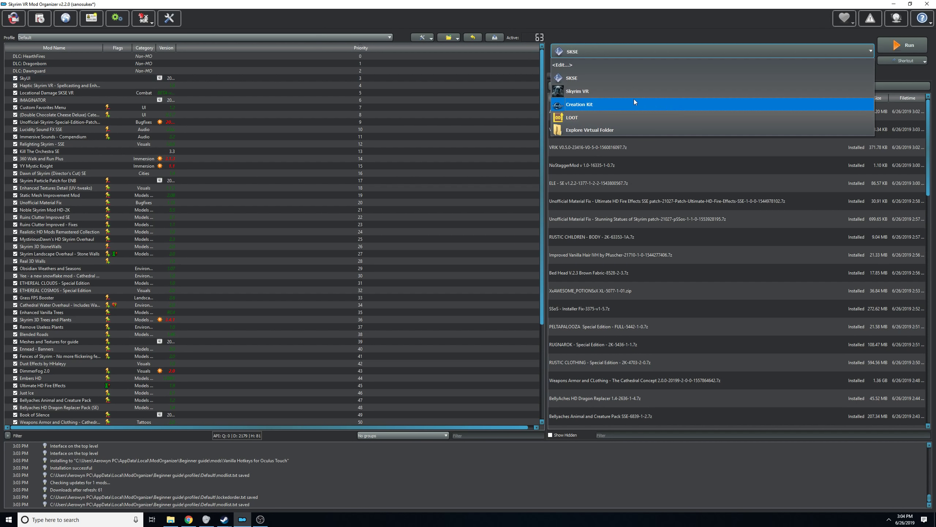
{"action": "left_click", "coordinate": [586, 79]}
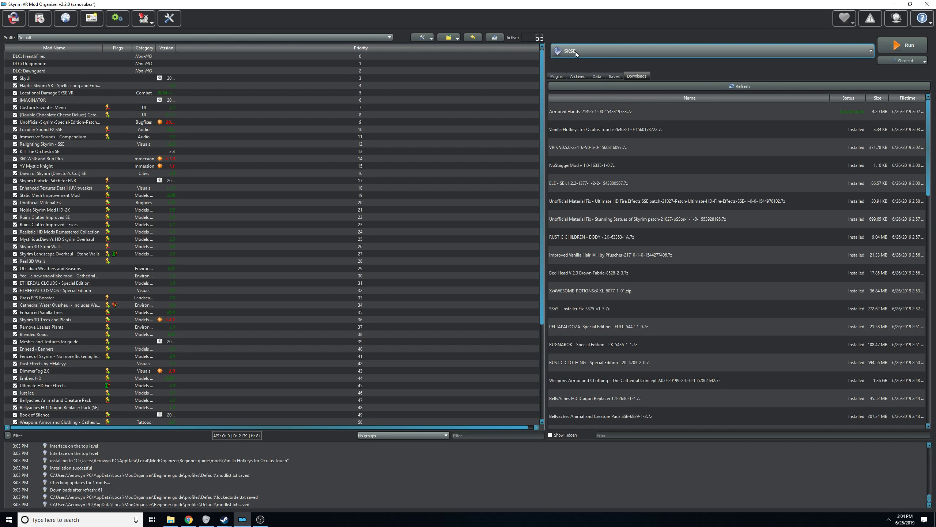
{"action": "left_click", "coordinate": [894, 48]}
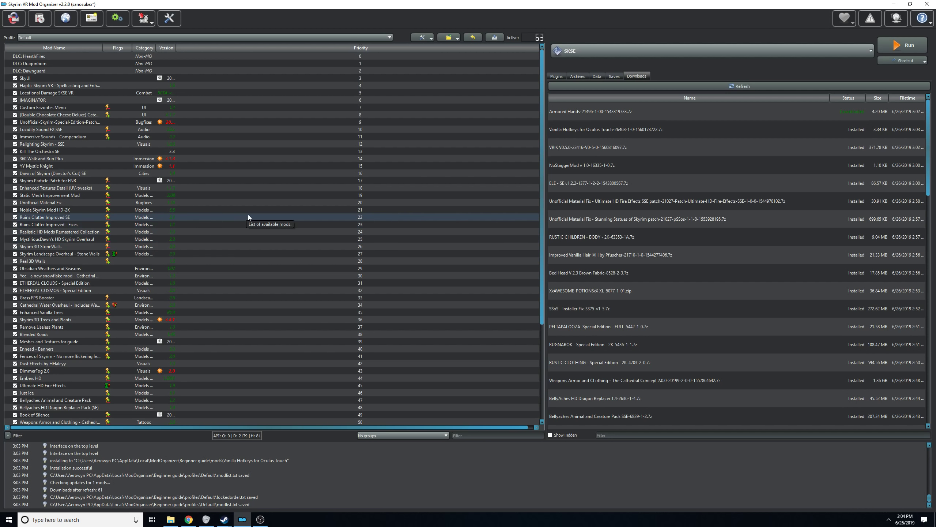
{"action": "scroll", "coordinate": [248, 215], "scroll_direction": "down", "scroll_amount": 5}
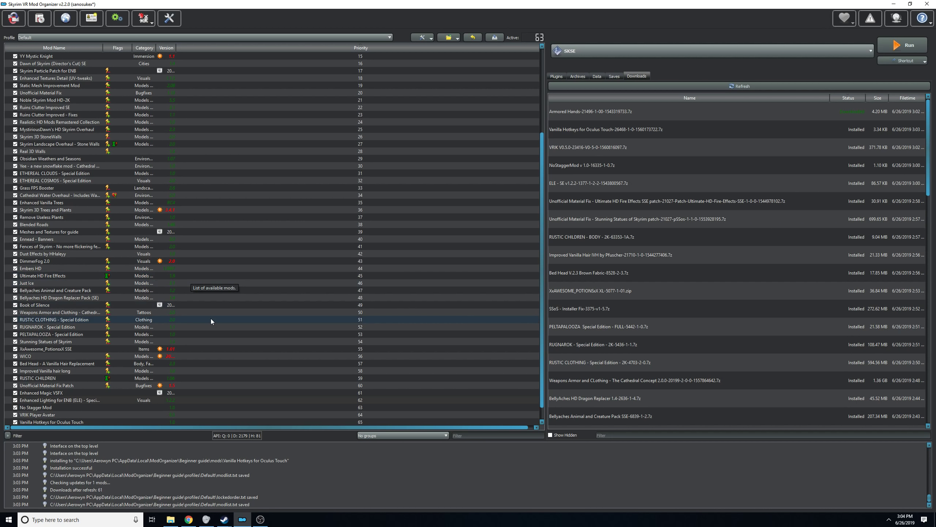
{"action": "scroll", "coordinate": [211, 315], "scroll_direction": "up", "scroll_amount": 4}
{"action": "scroll", "coordinate": [306, 339], "scroll_direction": "down", "scroll_amount": 5}
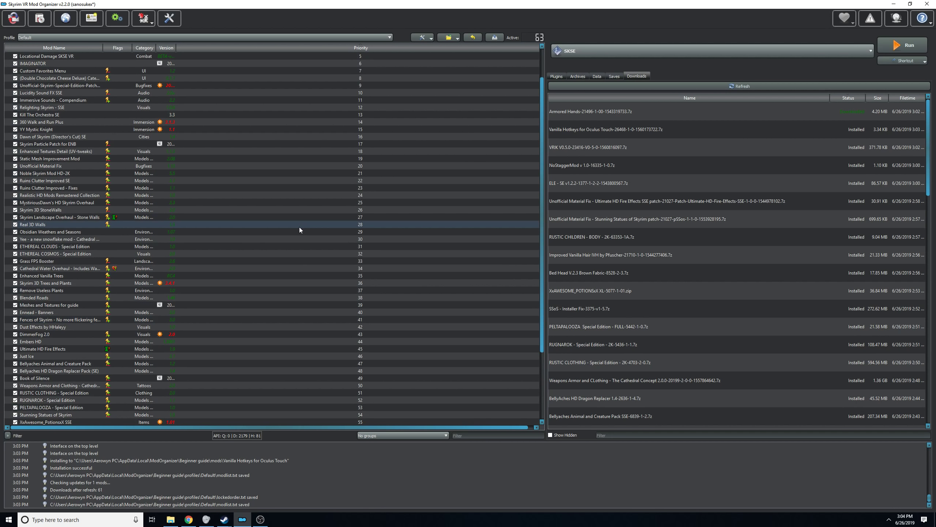
{"action": "scroll", "coordinate": [373, 231], "scroll_direction": "up", "scroll_amount": 6}
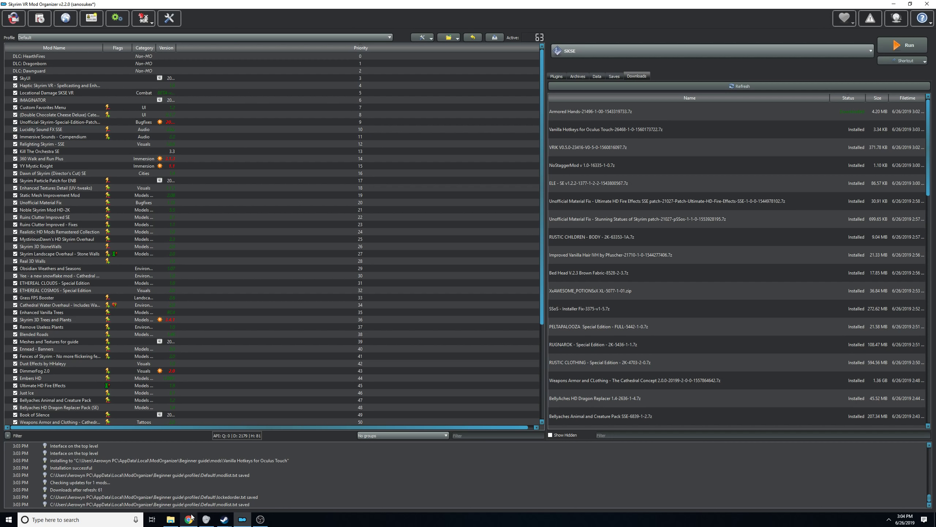
Switch to Chrome and open the bookmarked home page of AerowynX's SkyrimVR Graphics and Sound Guide in a new tab.
{"action": "mouse_move", "coordinate": [176, 519]}
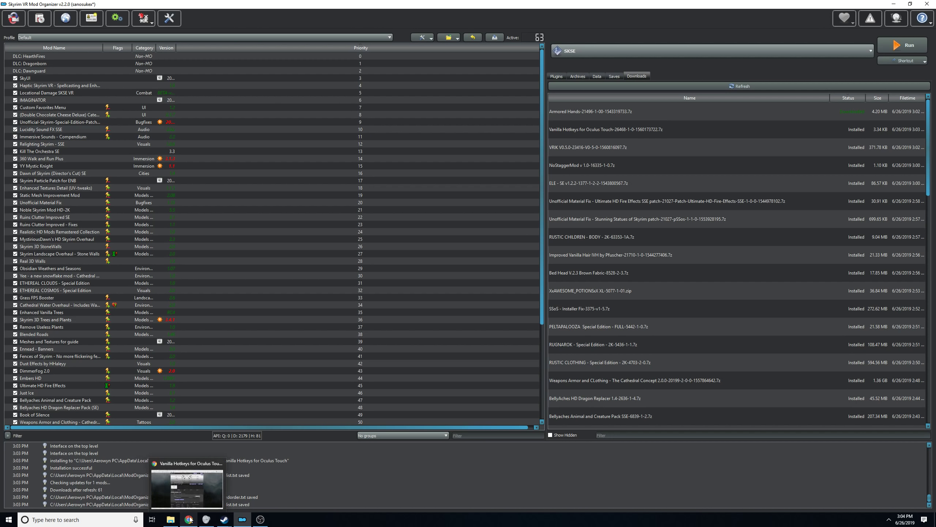
{"action": "left_click", "coordinate": [189, 519]}
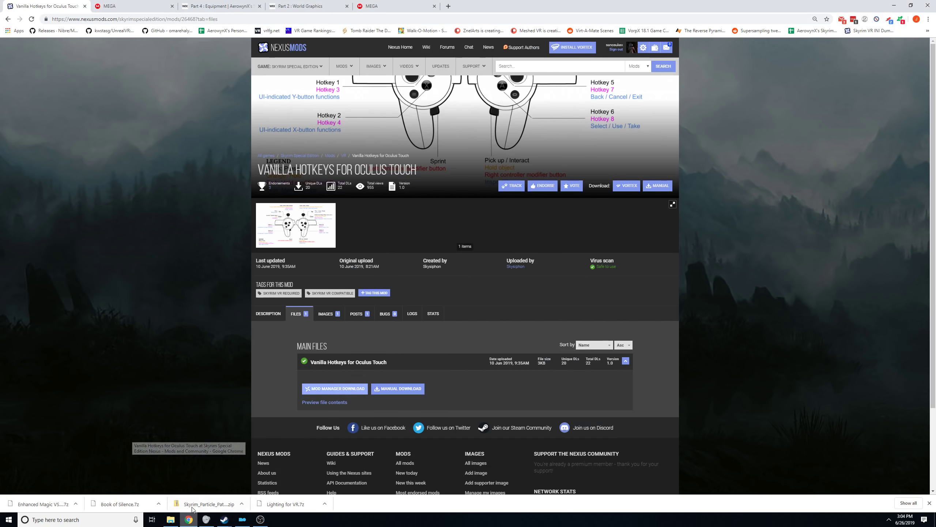
{"action": "left_click", "coordinate": [449, 6]}
{"action": "left_click", "coordinate": [928, 31]}
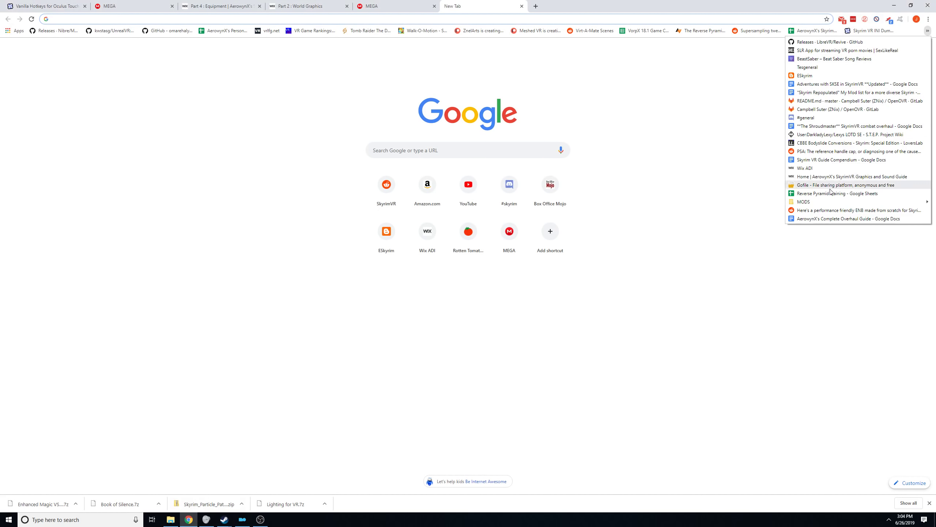
{"action": "left_click", "coordinate": [813, 177]}
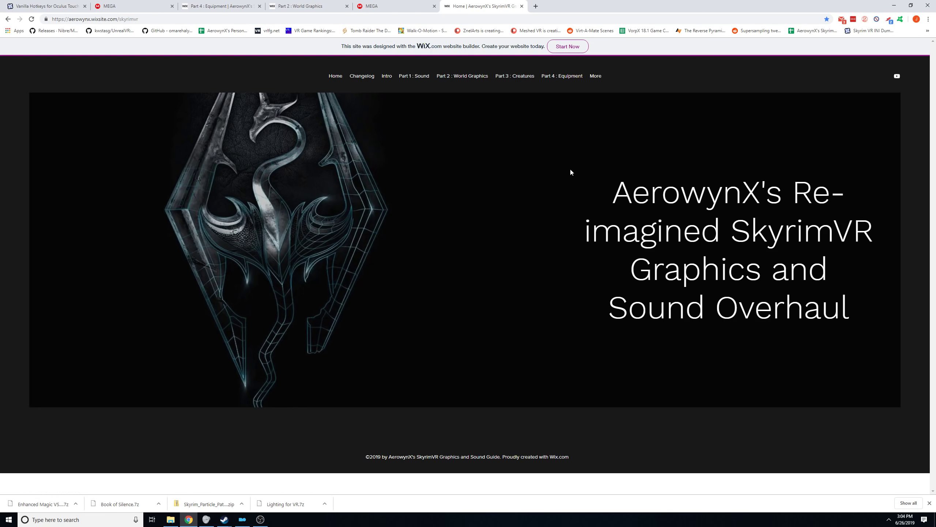
Review the mods listed in the guide's Part 5: NPC's, return to its home page, and switch back to Mod Organizer.
{"action": "mouse_move", "coordinate": [596, 78]}
{"action": "left_click", "coordinate": [600, 90]}
{"action": "scroll", "coordinate": [512, 360], "scroll_direction": "down", "scroll_amount": 10}
{"action": "scroll", "coordinate": [512, 361], "scroll_direction": "down", "scroll_amount": 8}
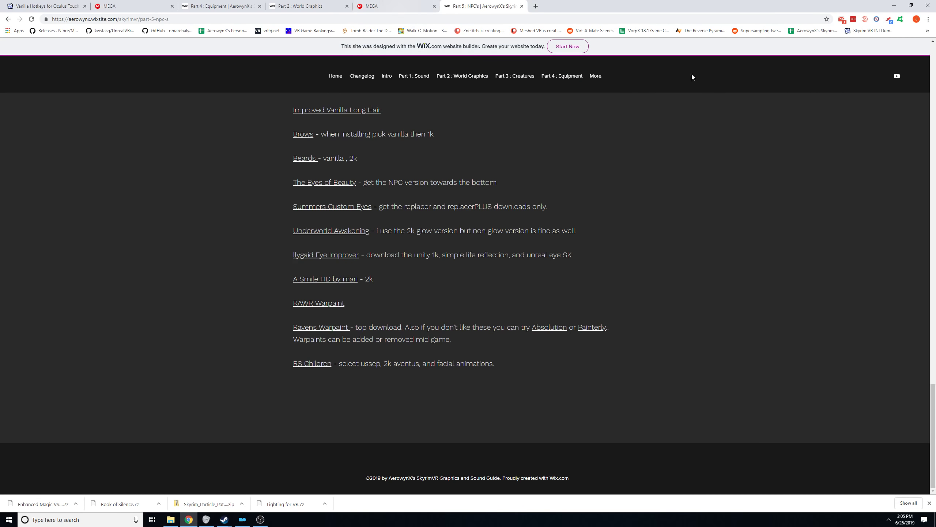
{"action": "left_click", "coordinate": [335, 78]}
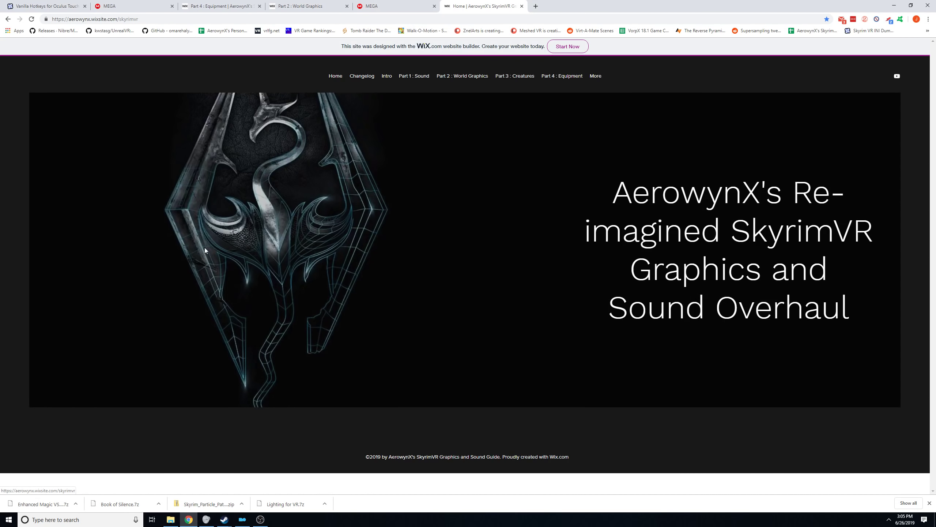
{"action": "left_click", "coordinate": [893, 5]}
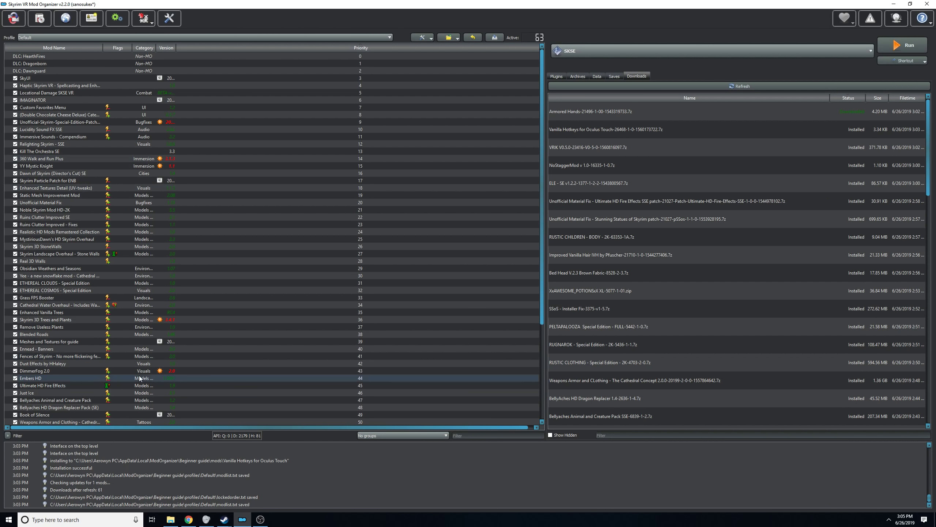